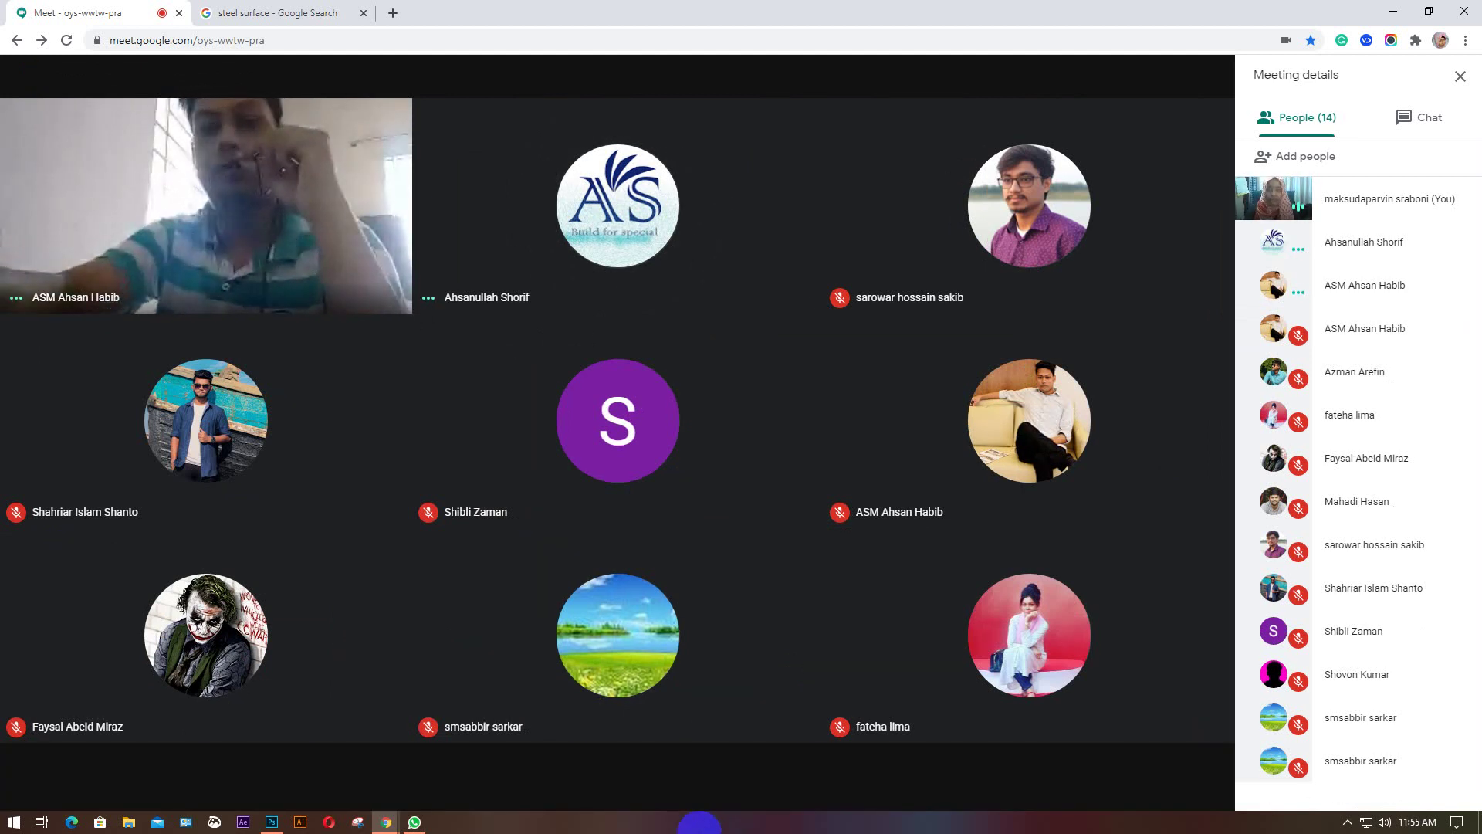
Share the entire screen with everyone in the Meet call, hide the sharing bar, and bring Photoshop's RC logo forward.
{"action": "mouse_move", "coordinate": [941, 775]}
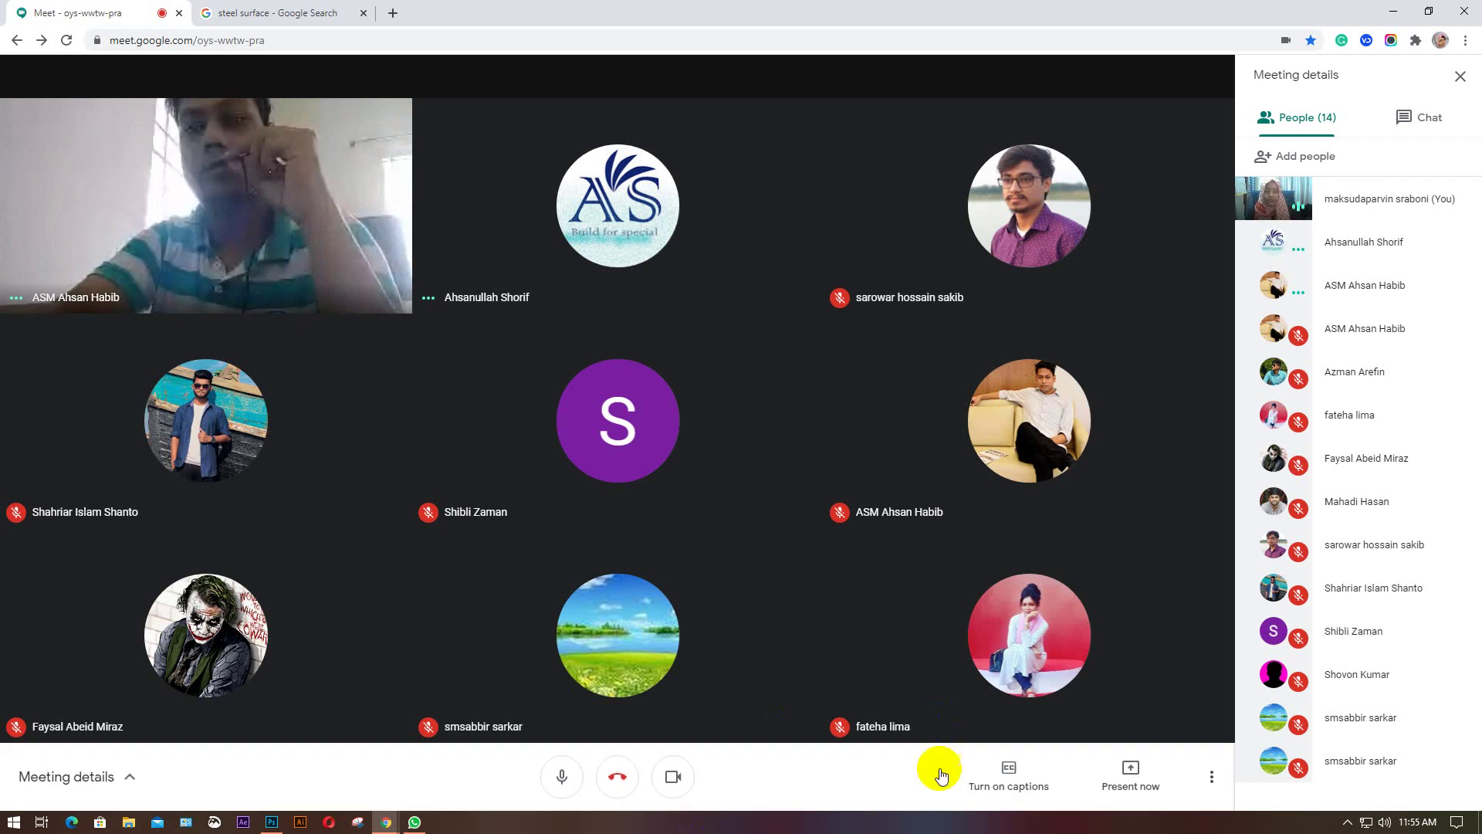
{"action": "left_click", "coordinate": [1130, 772]}
{"action": "left_click", "coordinate": [1130, 647]}
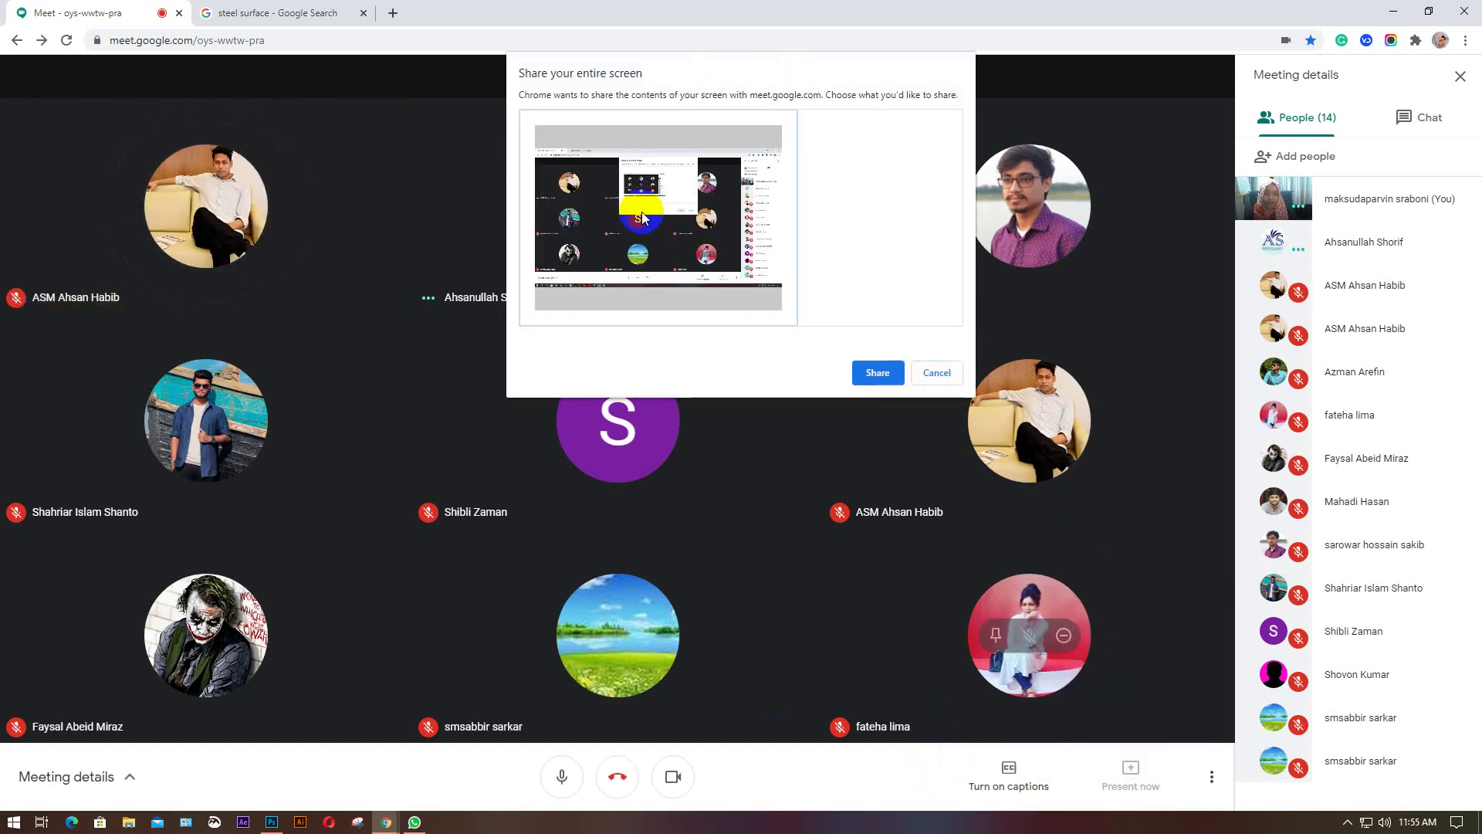
{"action": "left_click", "coordinate": [880, 370]}
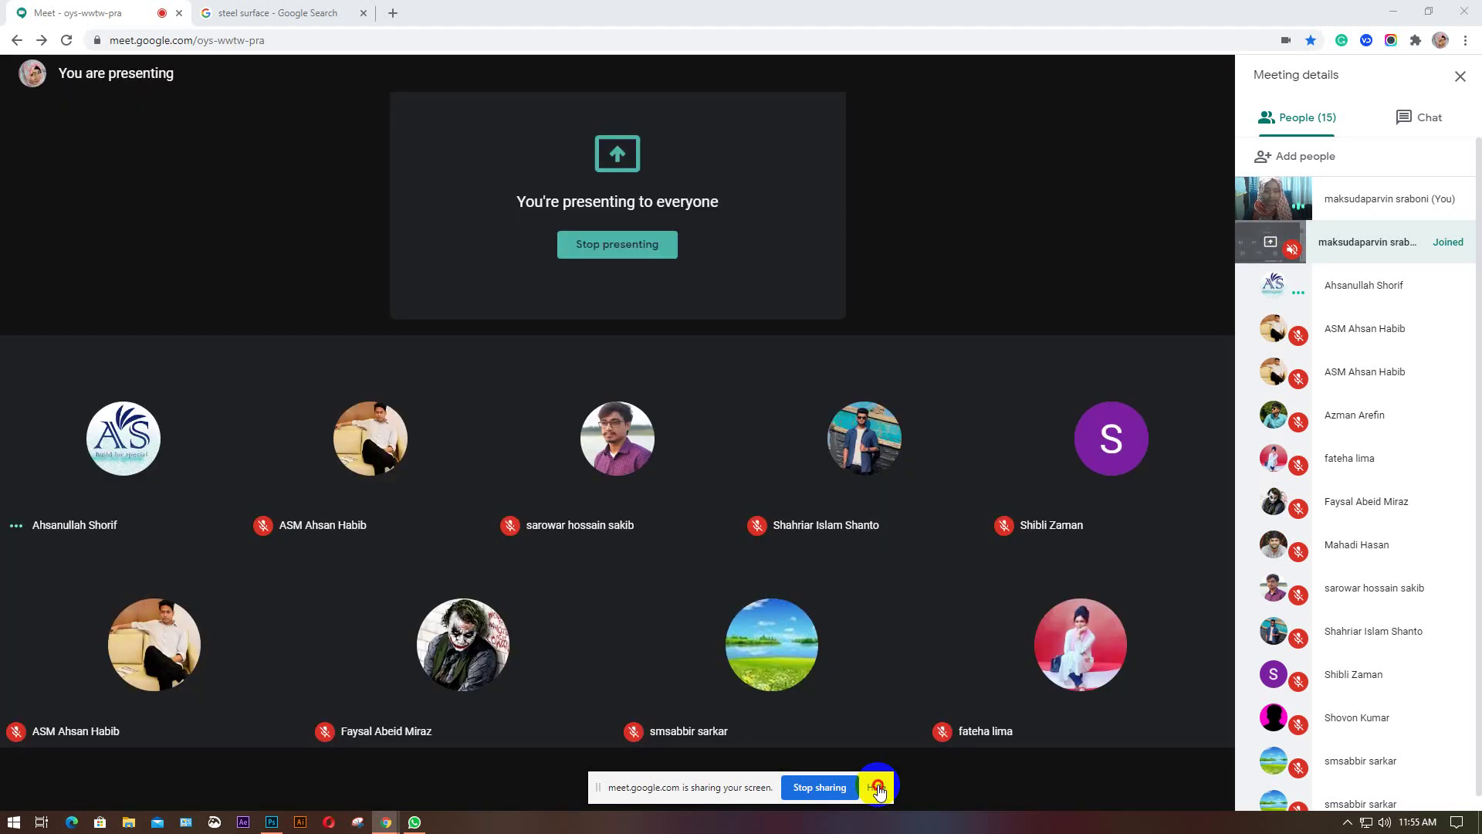
{"action": "left_click", "coordinate": [876, 788]}
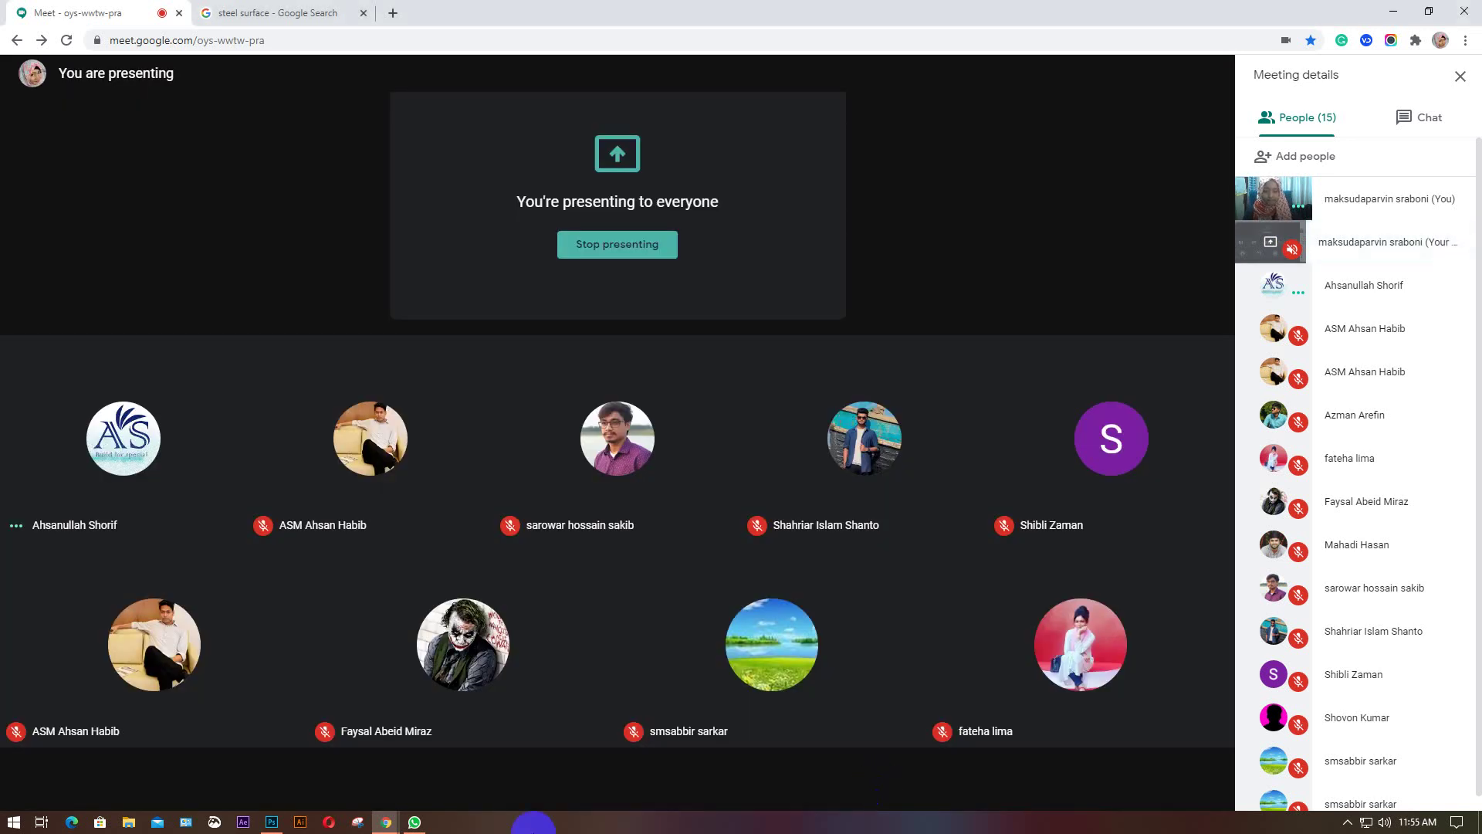
{"action": "left_click", "coordinate": [271, 822]}
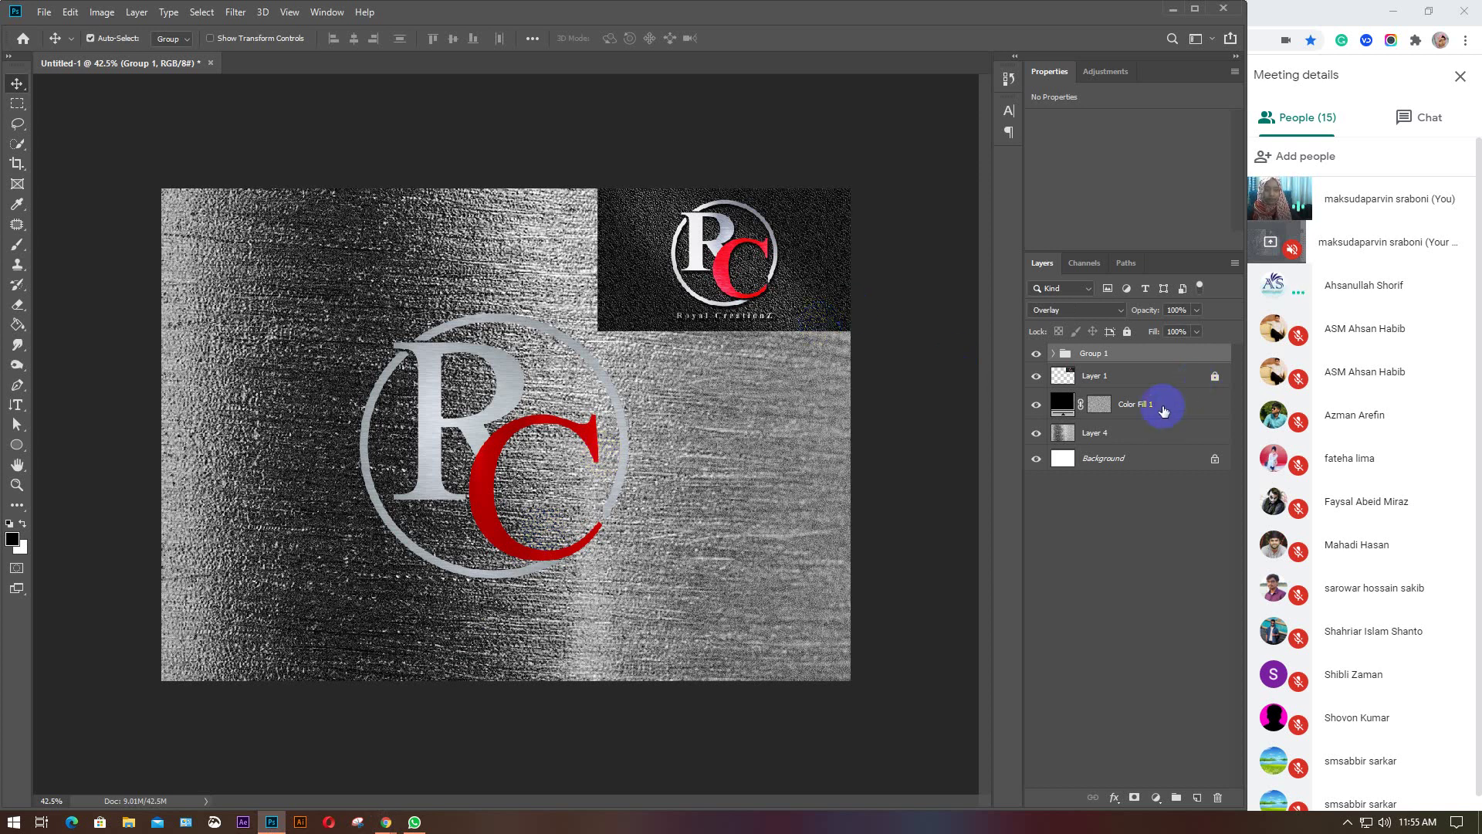
Delete the dark business-card image layer, leaving the RC monogram on the brushed-metal texture.
{"action": "left_click", "coordinate": [1163, 432]}
{"action": "left_click", "coordinate": [1163, 380]}
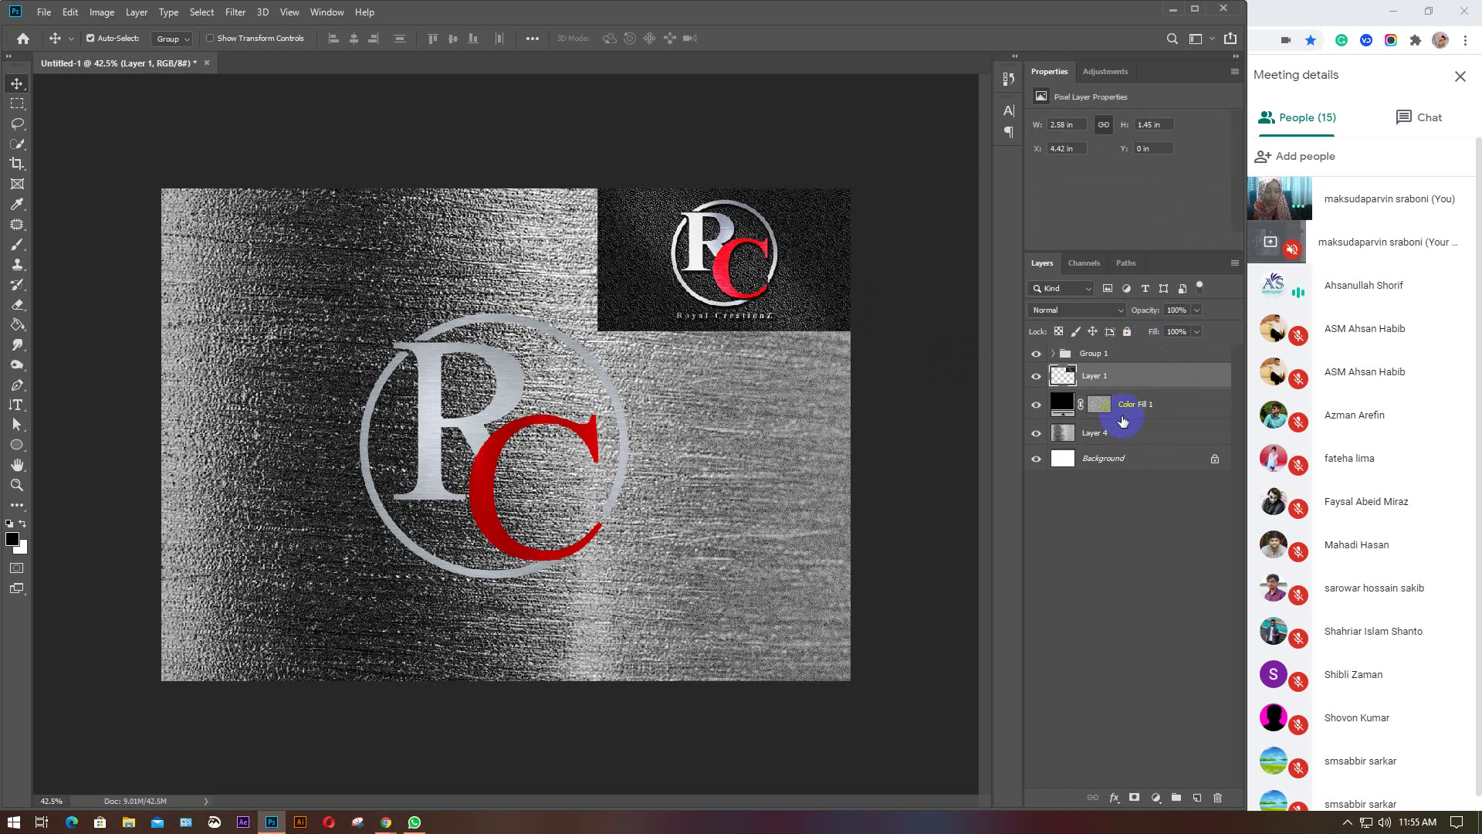
{"action": "key", "text": "Delete"}
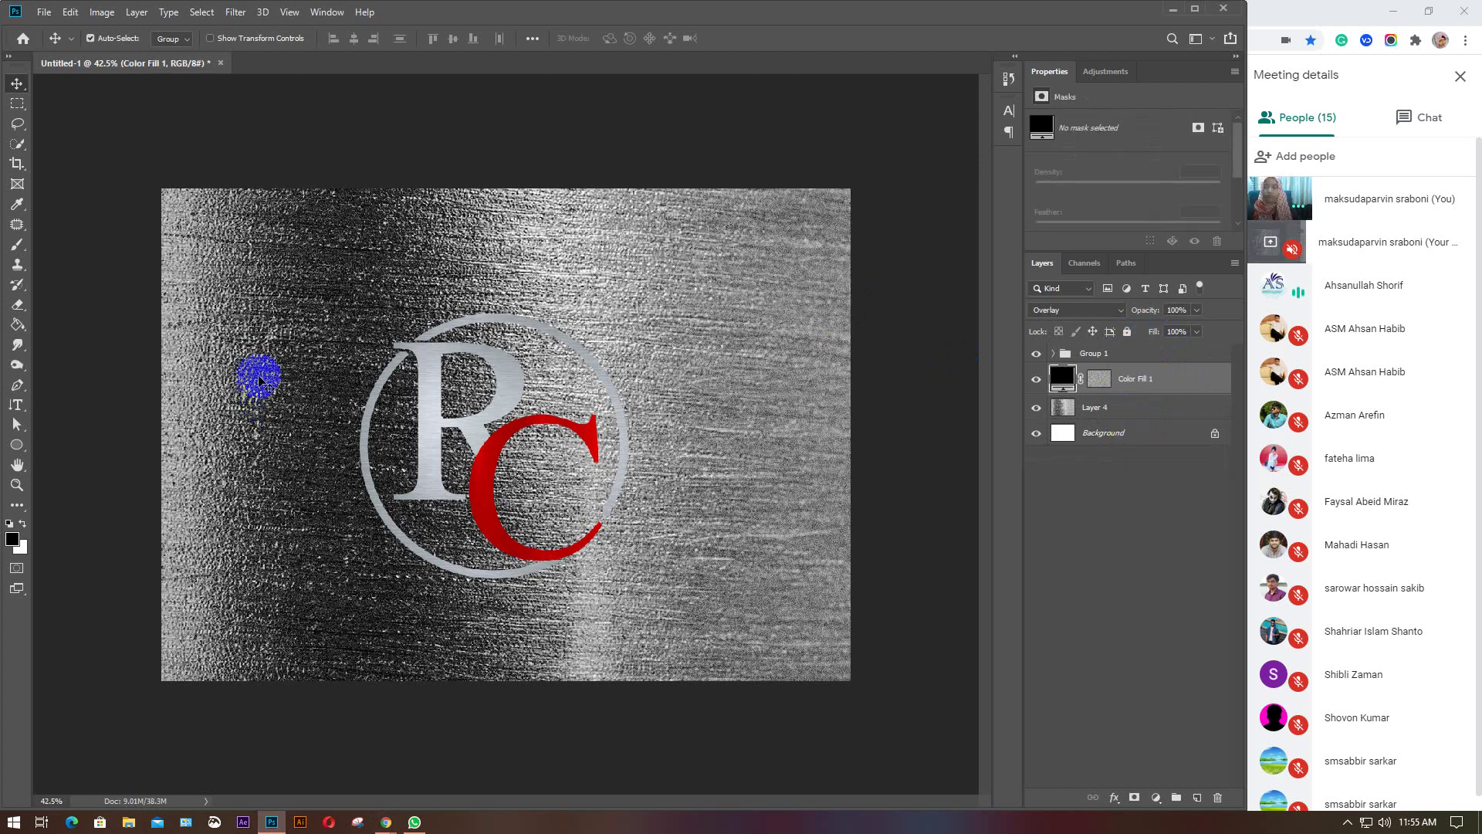
{"action": "left_click", "coordinate": [37, 11]}
{"action": "left_click", "coordinate": [188, 207]}
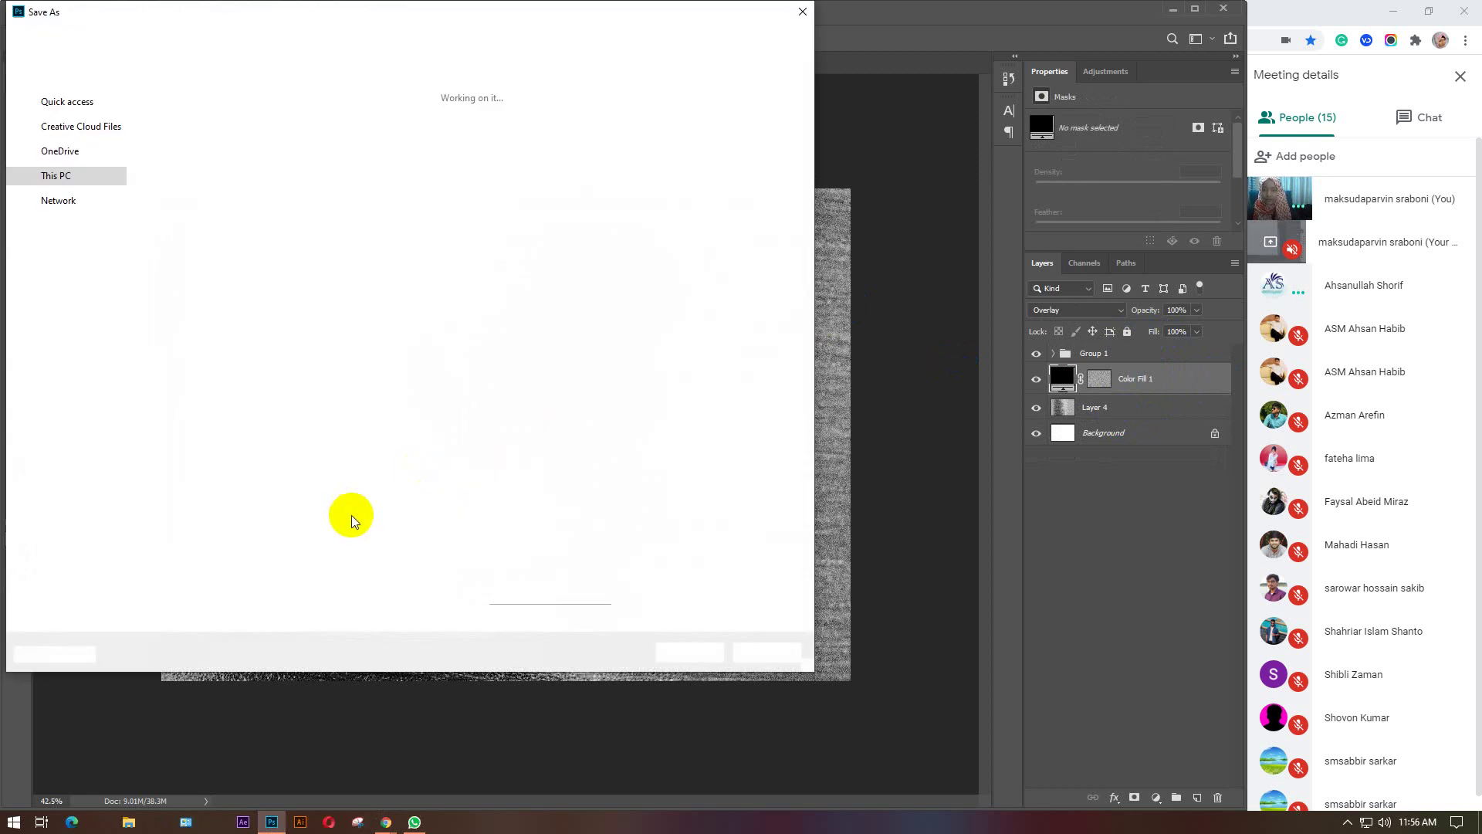
{"action": "left_click", "coordinate": [253, 529]}
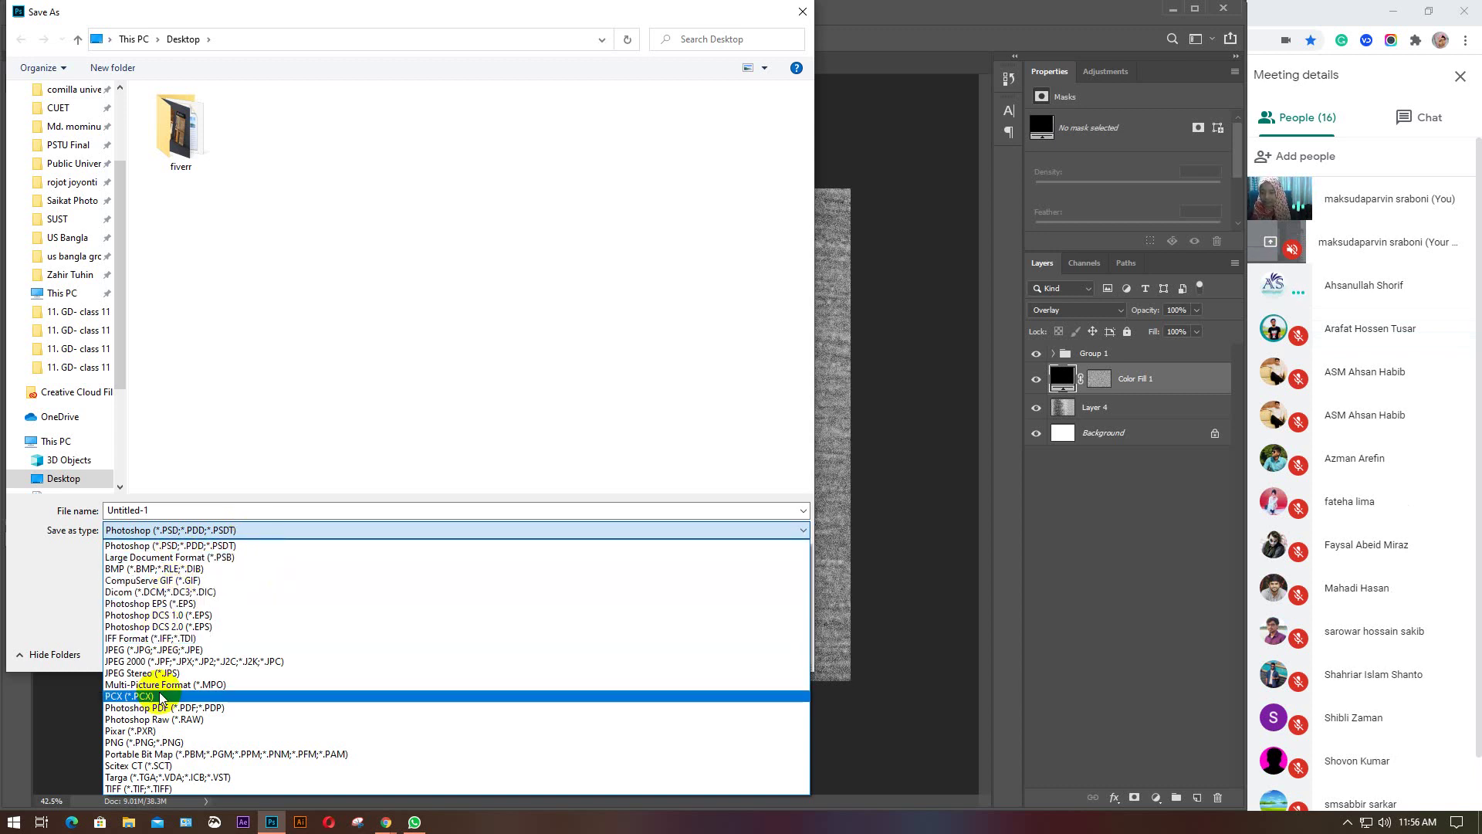
{"action": "left_click", "coordinate": [172, 512]}
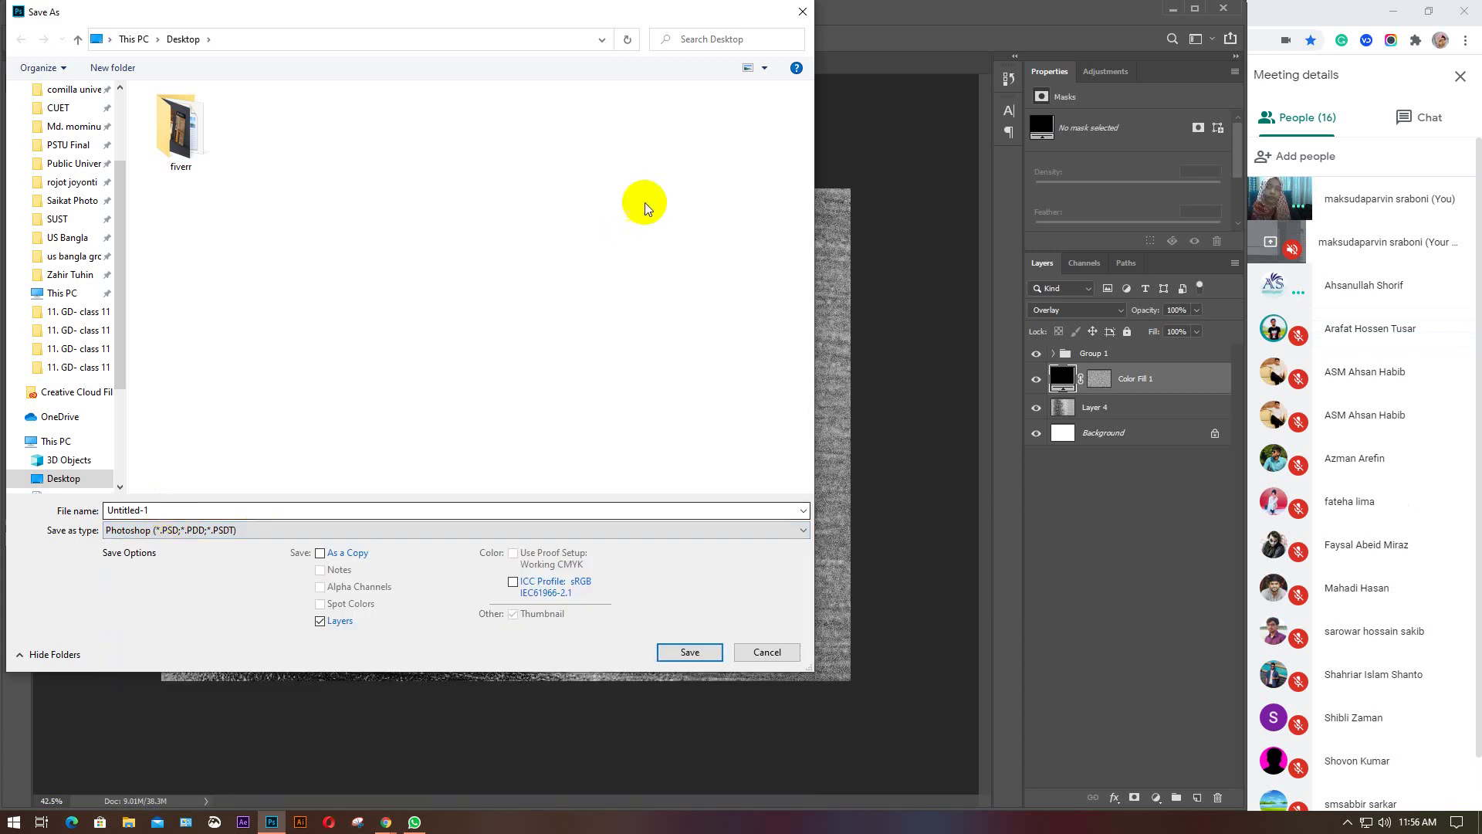
{"action": "left_click", "coordinate": [801, 13]}
Open Save for Web (Legacy) and change the output format from JPEG to GIF.
{"action": "left_click", "coordinate": [44, 13]}
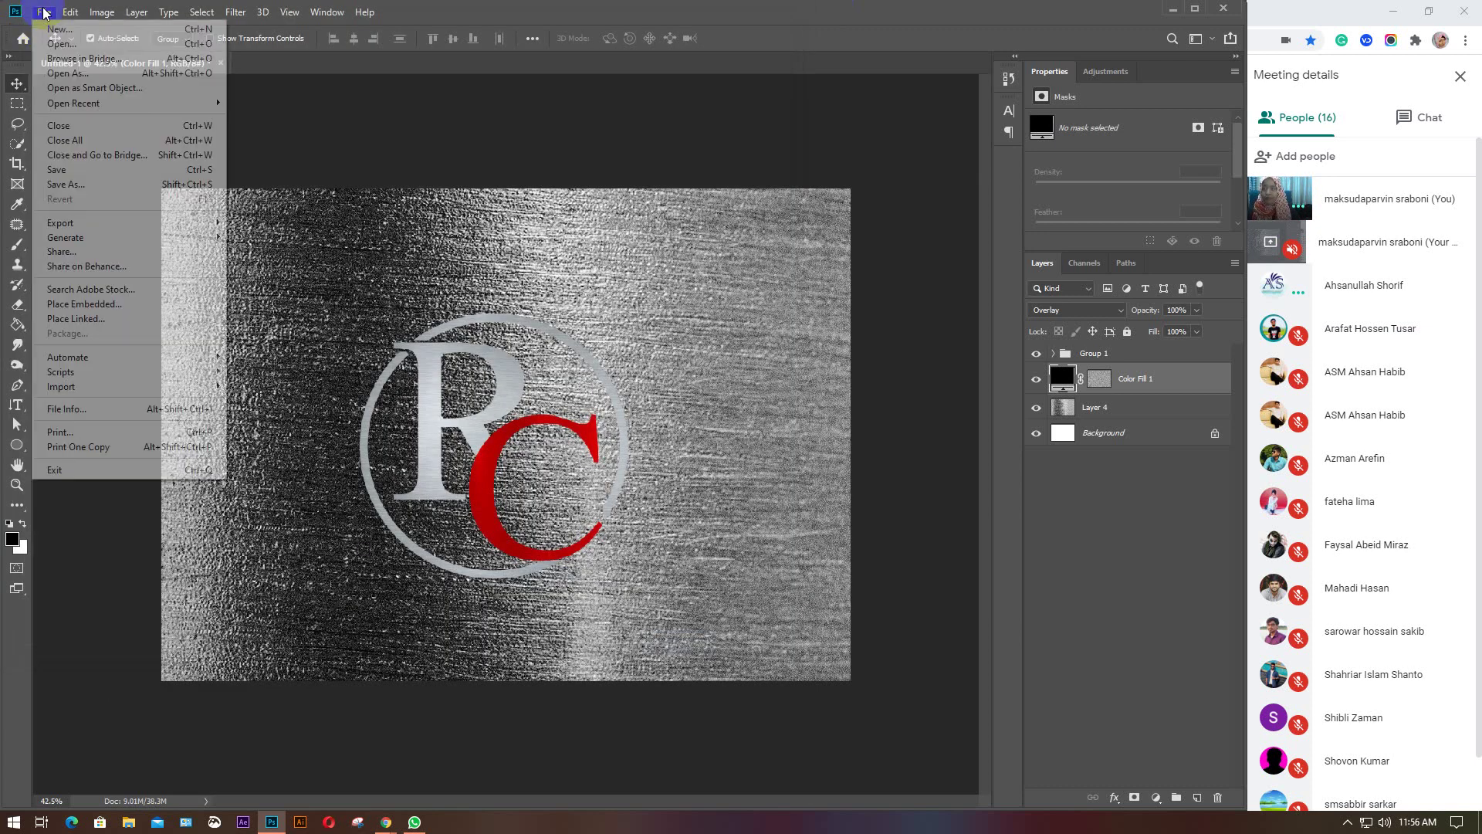
{"action": "mouse_move", "coordinate": [69, 222]}
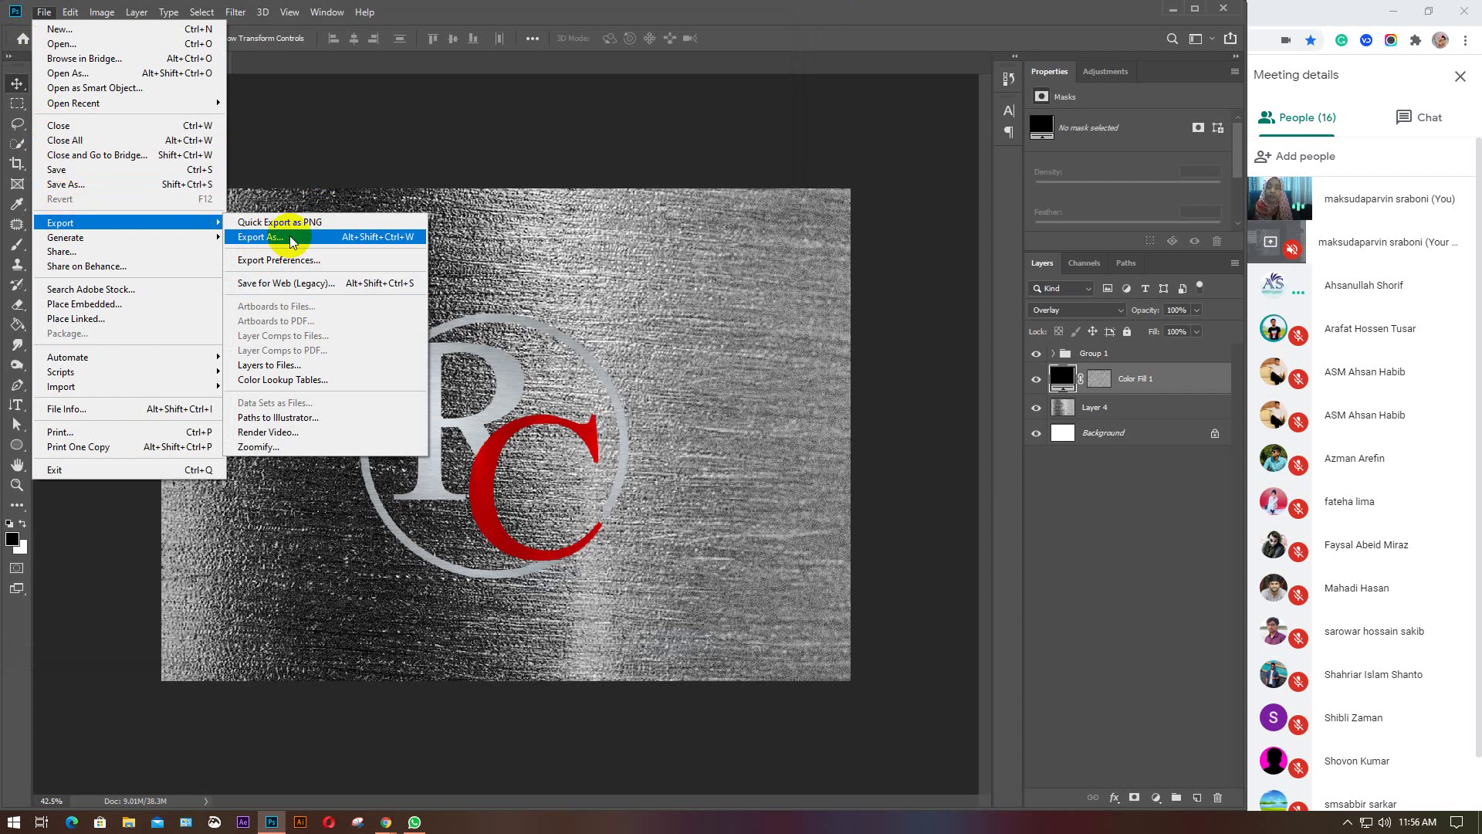
{"action": "left_click", "coordinate": [306, 284]}
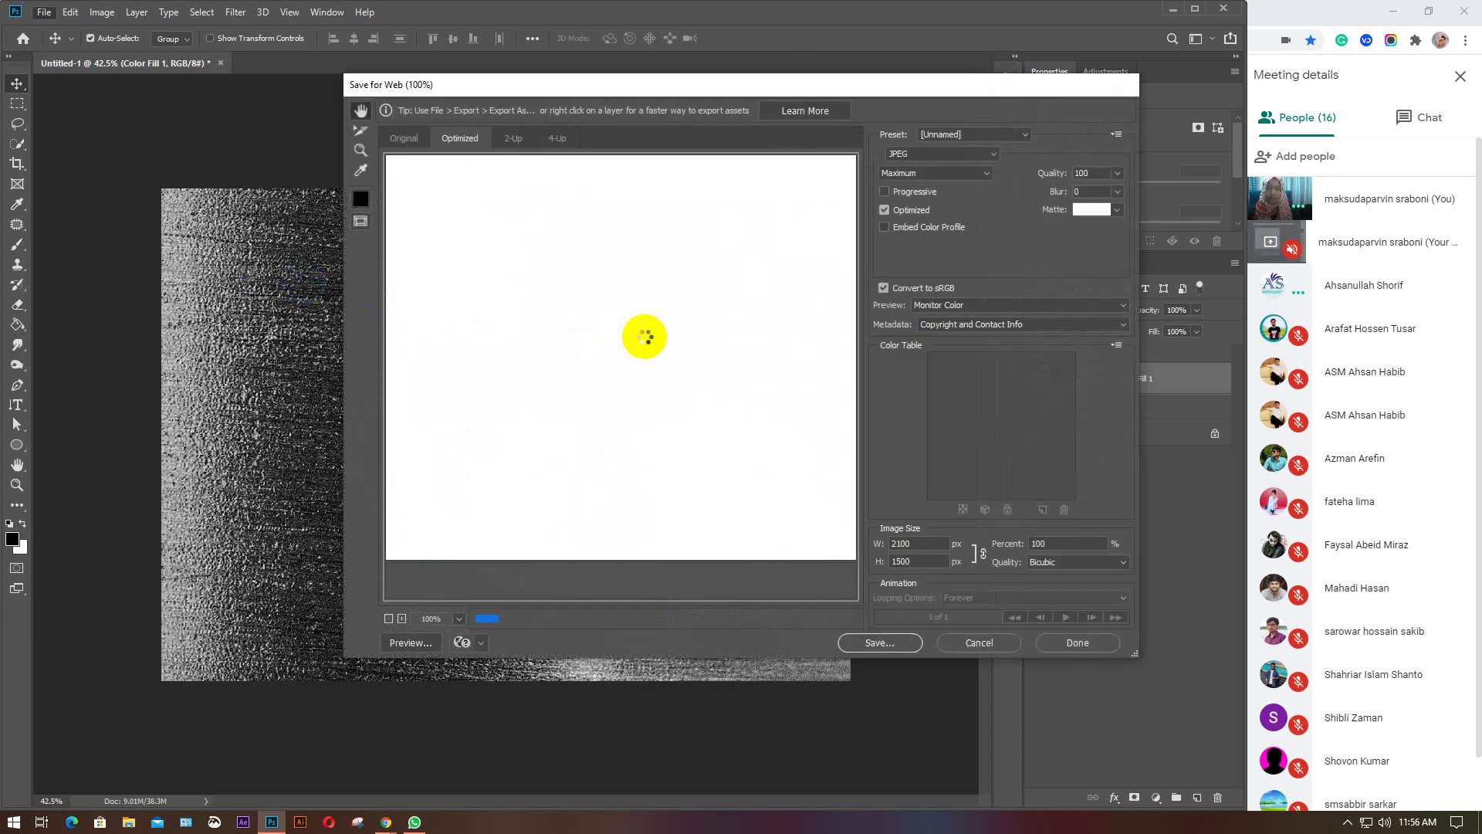
{"action": "left_click", "coordinate": [644, 337]}
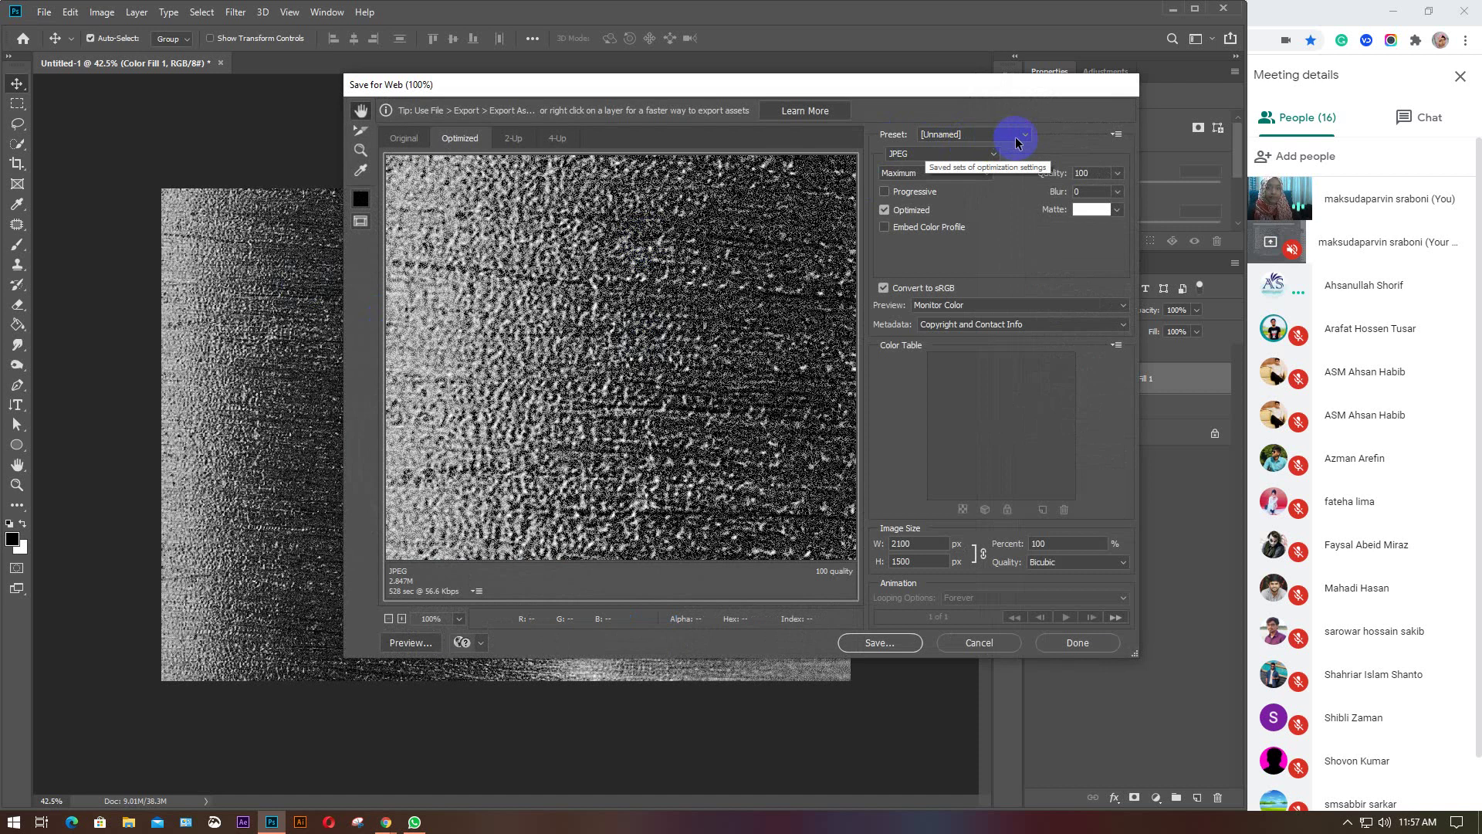
{"action": "left_click", "coordinate": [990, 154]}
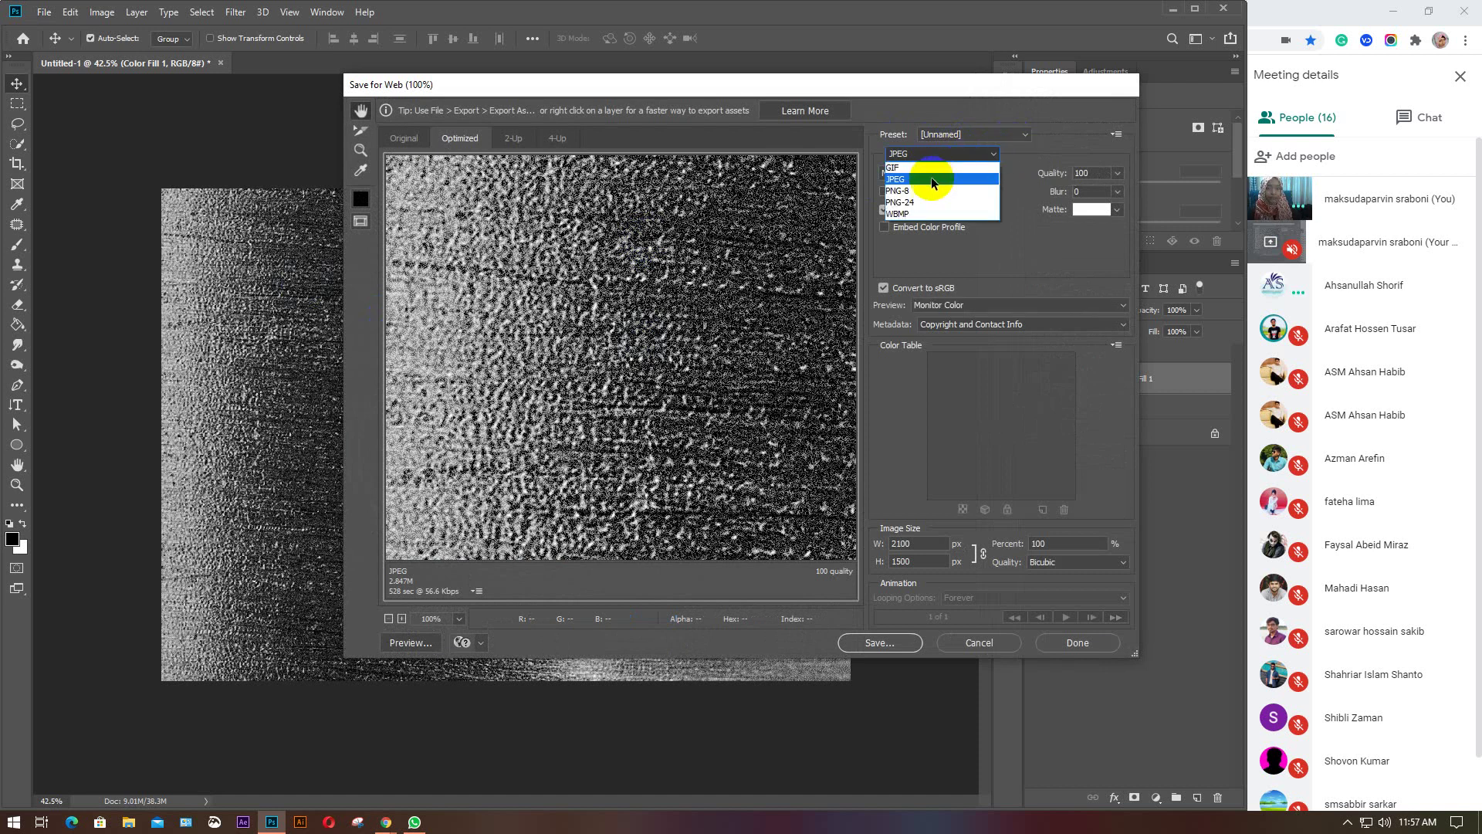
{"action": "left_click", "coordinate": [909, 167]}
Reopen the format list, glance at the Meet window, then return to Photoshop's export settings.
{"action": "left_click", "coordinate": [987, 155]}
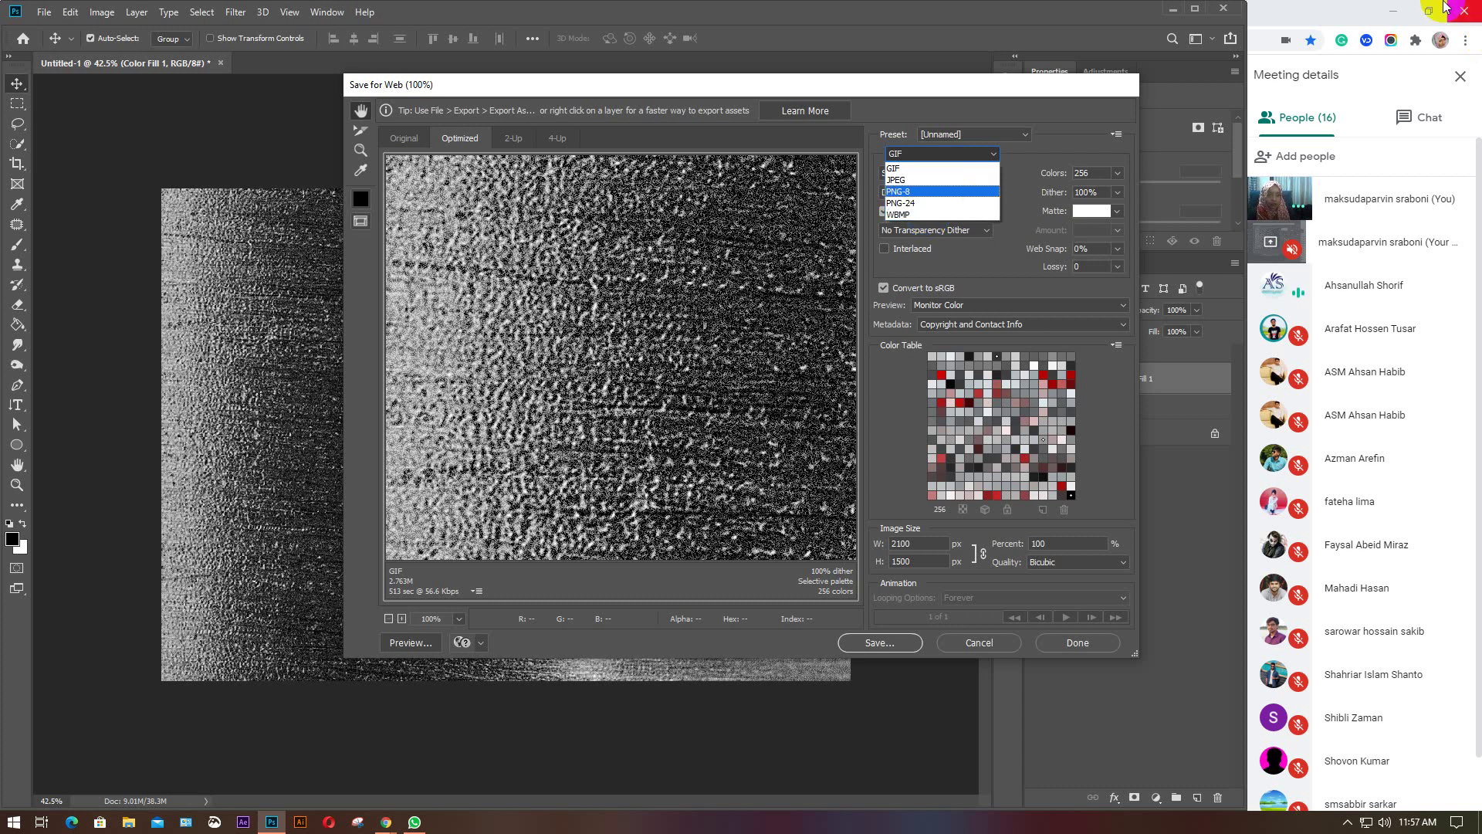
{"action": "left_click", "coordinate": [1312, 14]}
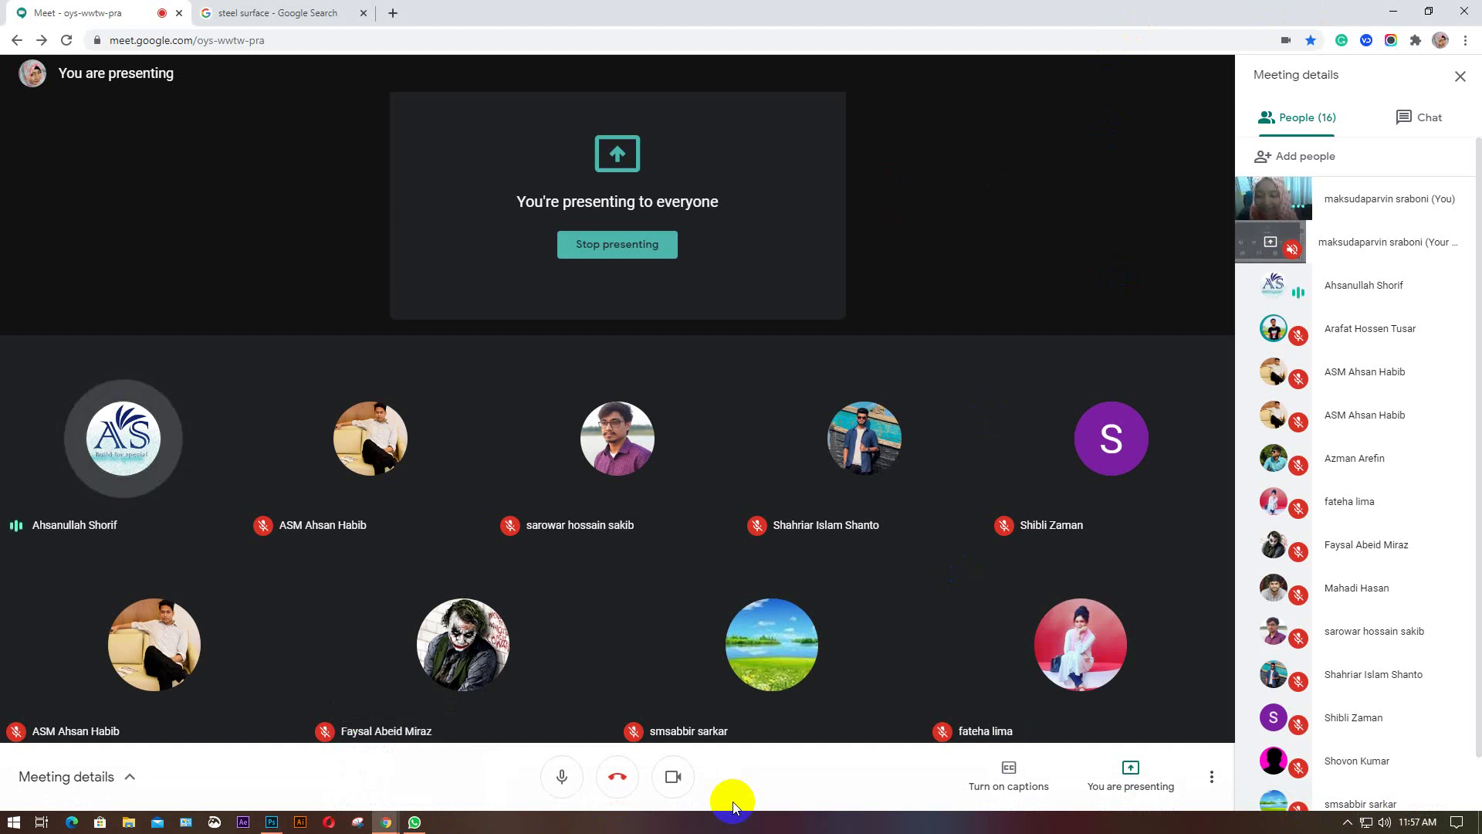
{"action": "left_click", "coordinate": [272, 821]}
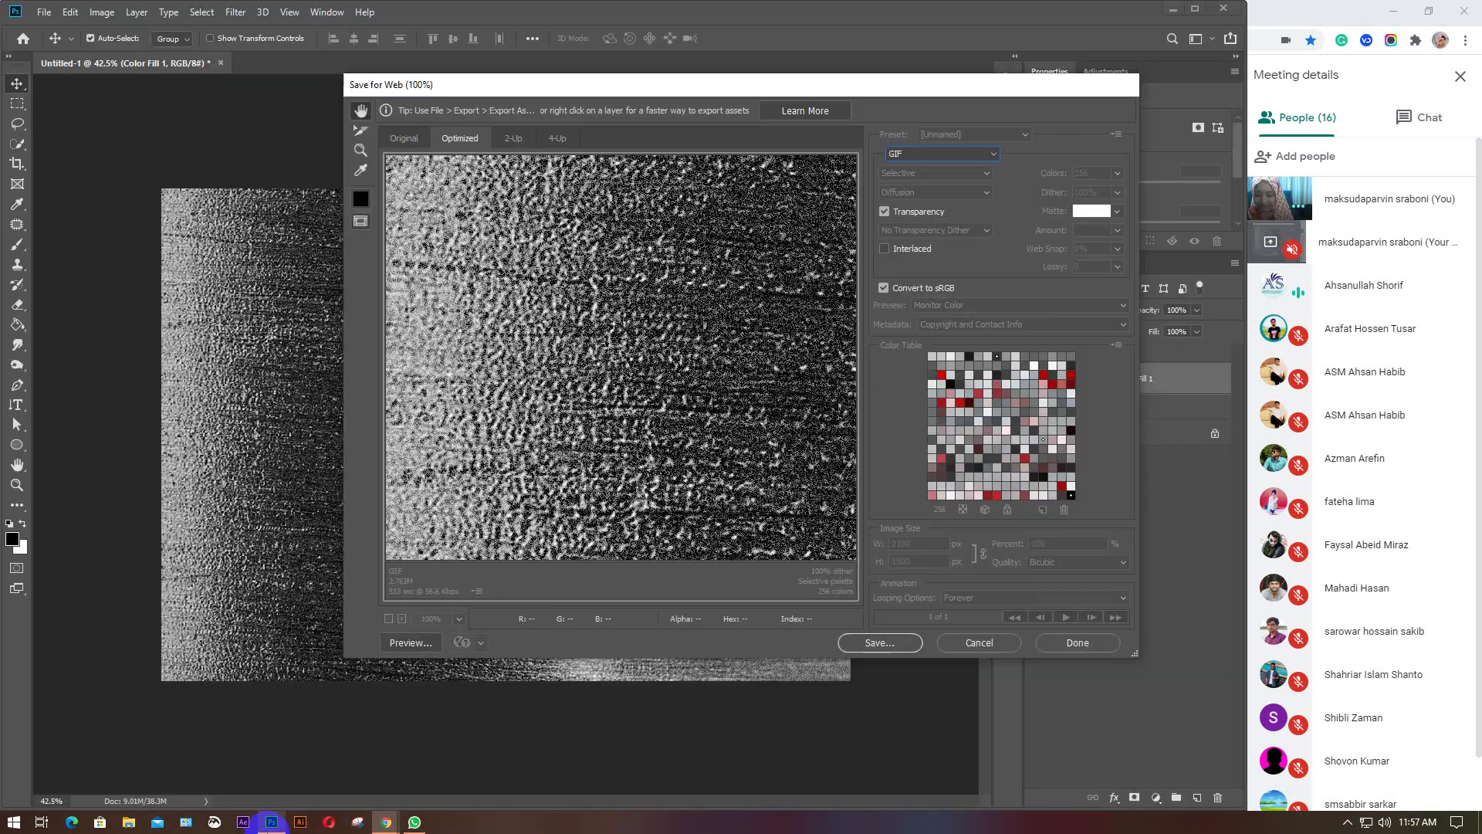
Try PNG-24 as the Save for Web output format.
{"action": "left_click", "coordinate": [992, 156]}
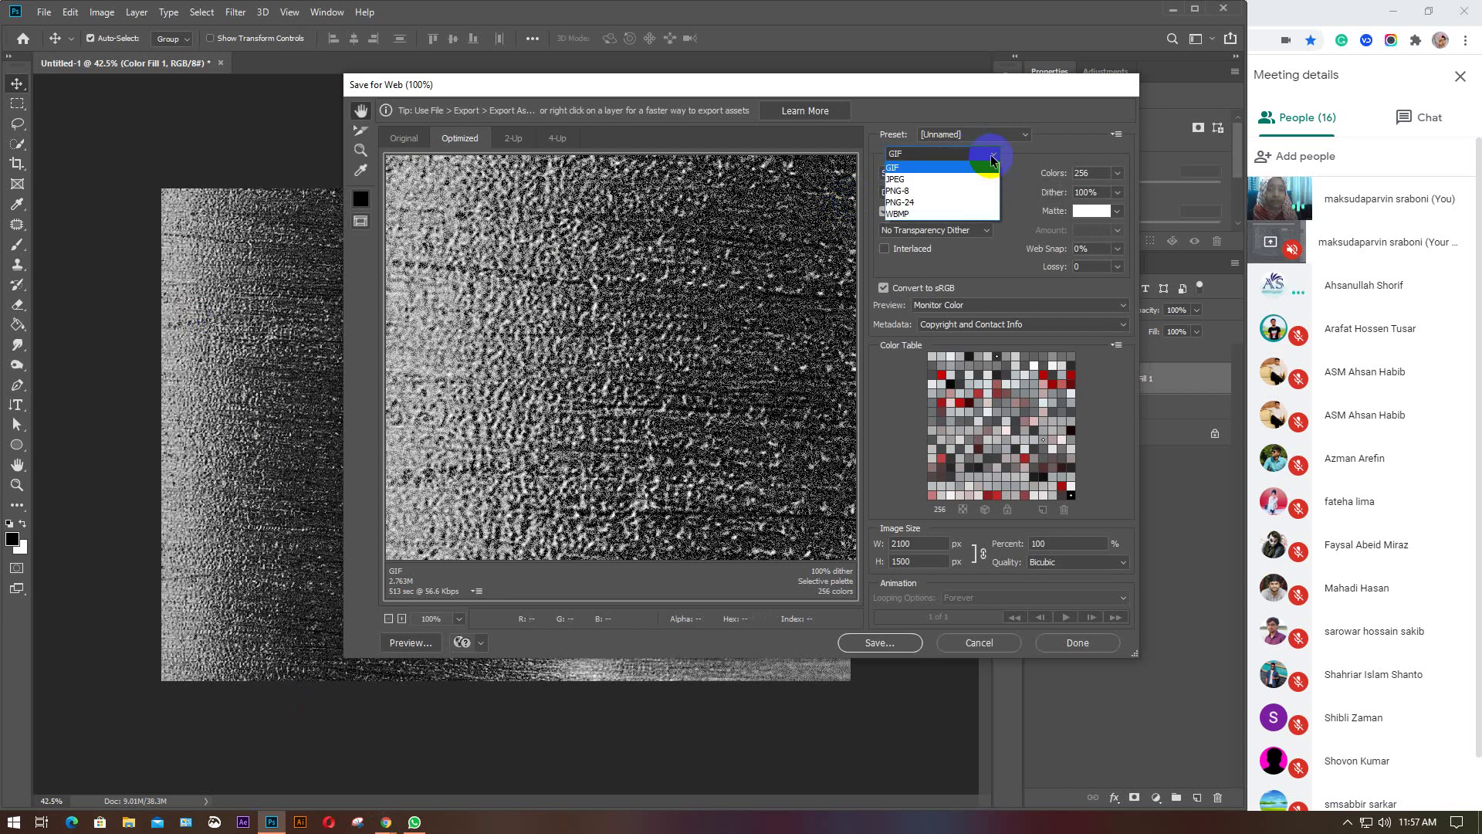
{"action": "left_click", "coordinate": [926, 202]}
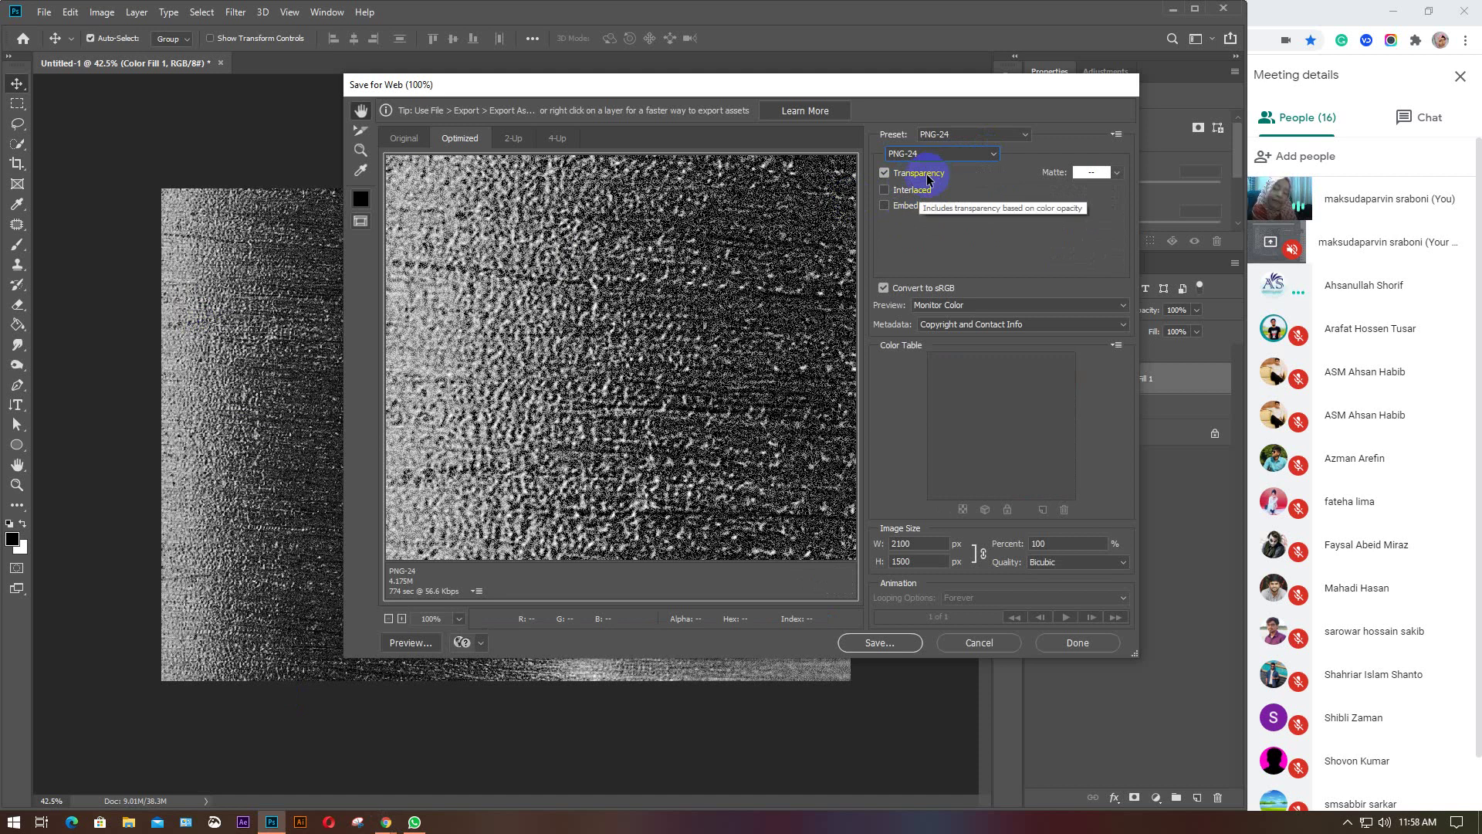
{"action": "left_click", "coordinate": [991, 154]}
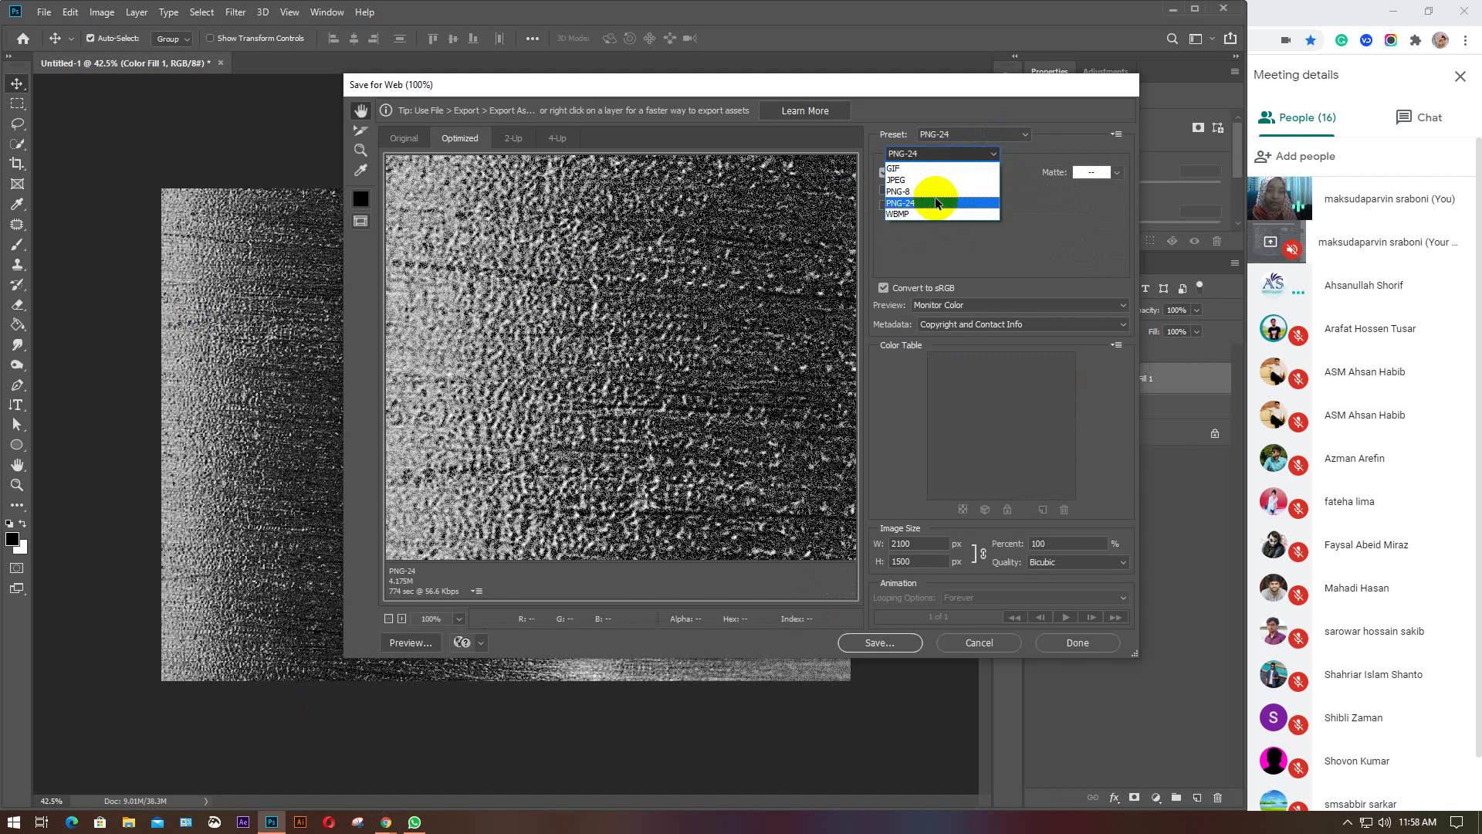
{"action": "left_click", "coordinate": [1024, 137]}
{"action": "left_click", "coordinate": [1022, 136]}
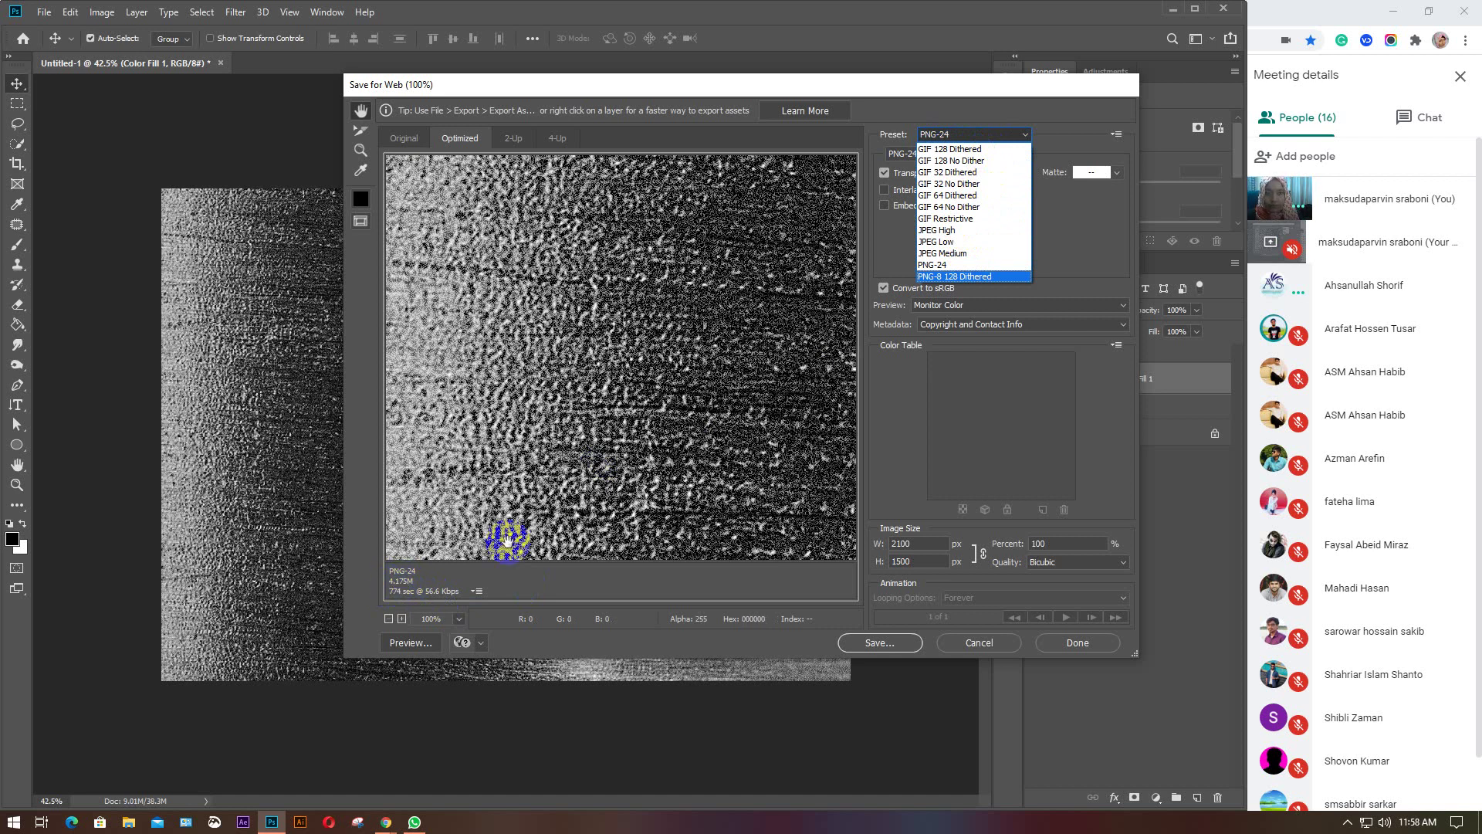
{"action": "left_click", "coordinate": [948, 267]}
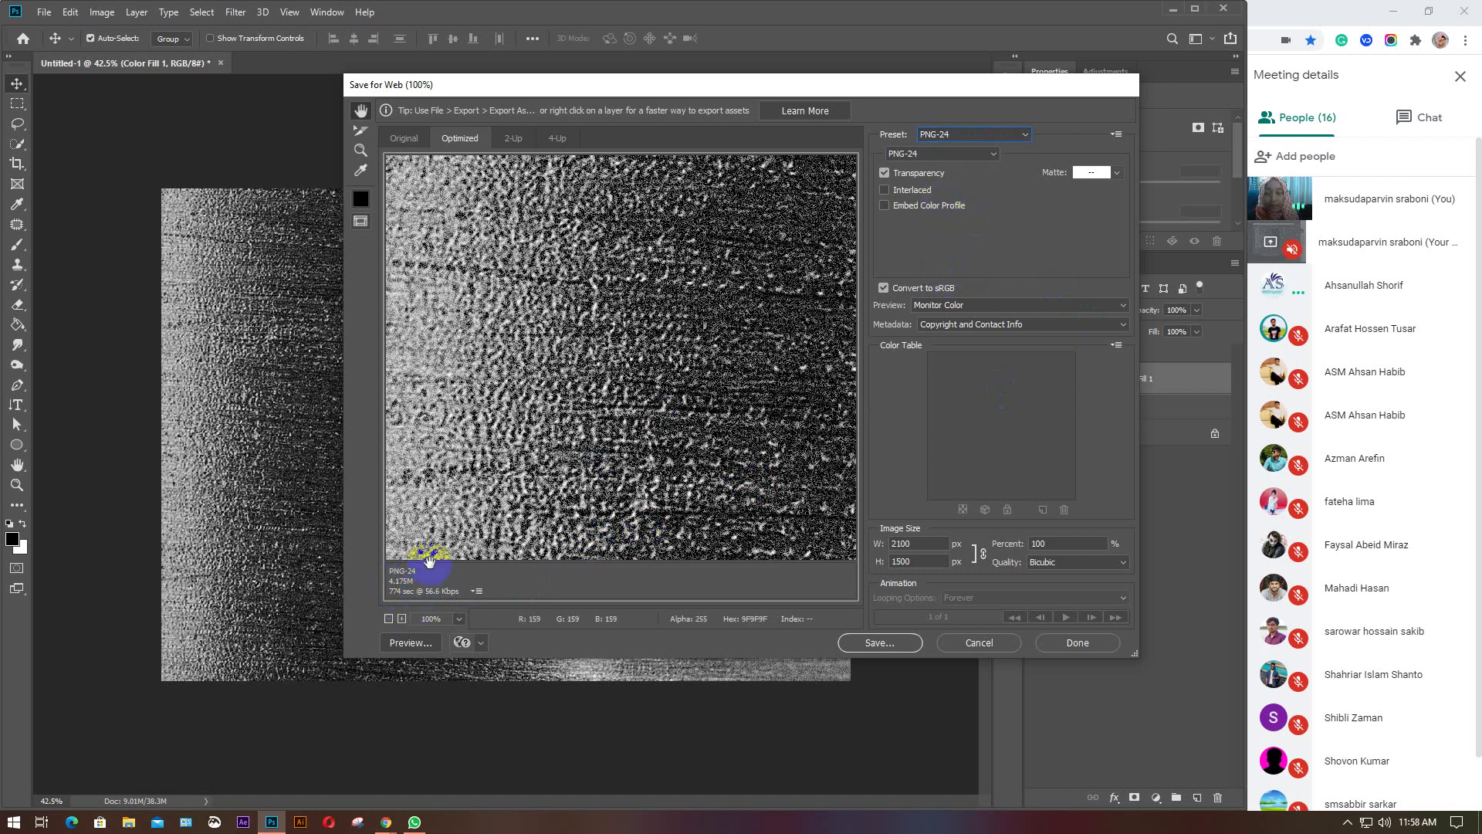
Apply the JPEG High preset at quality 60, then cancel the export dialog.
{"action": "left_click", "coordinate": [1025, 134]}
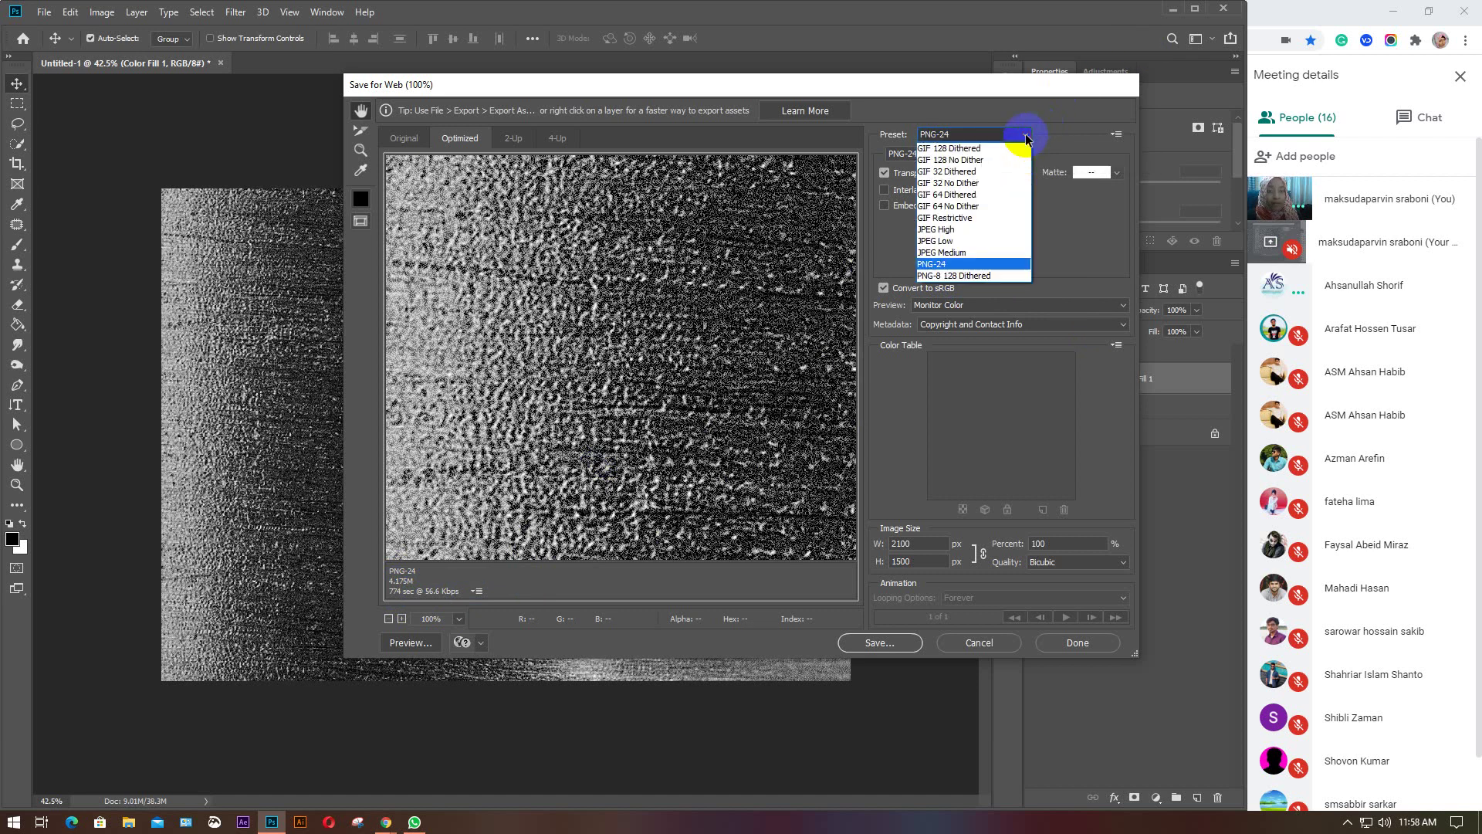
{"action": "left_click", "coordinate": [966, 229]}
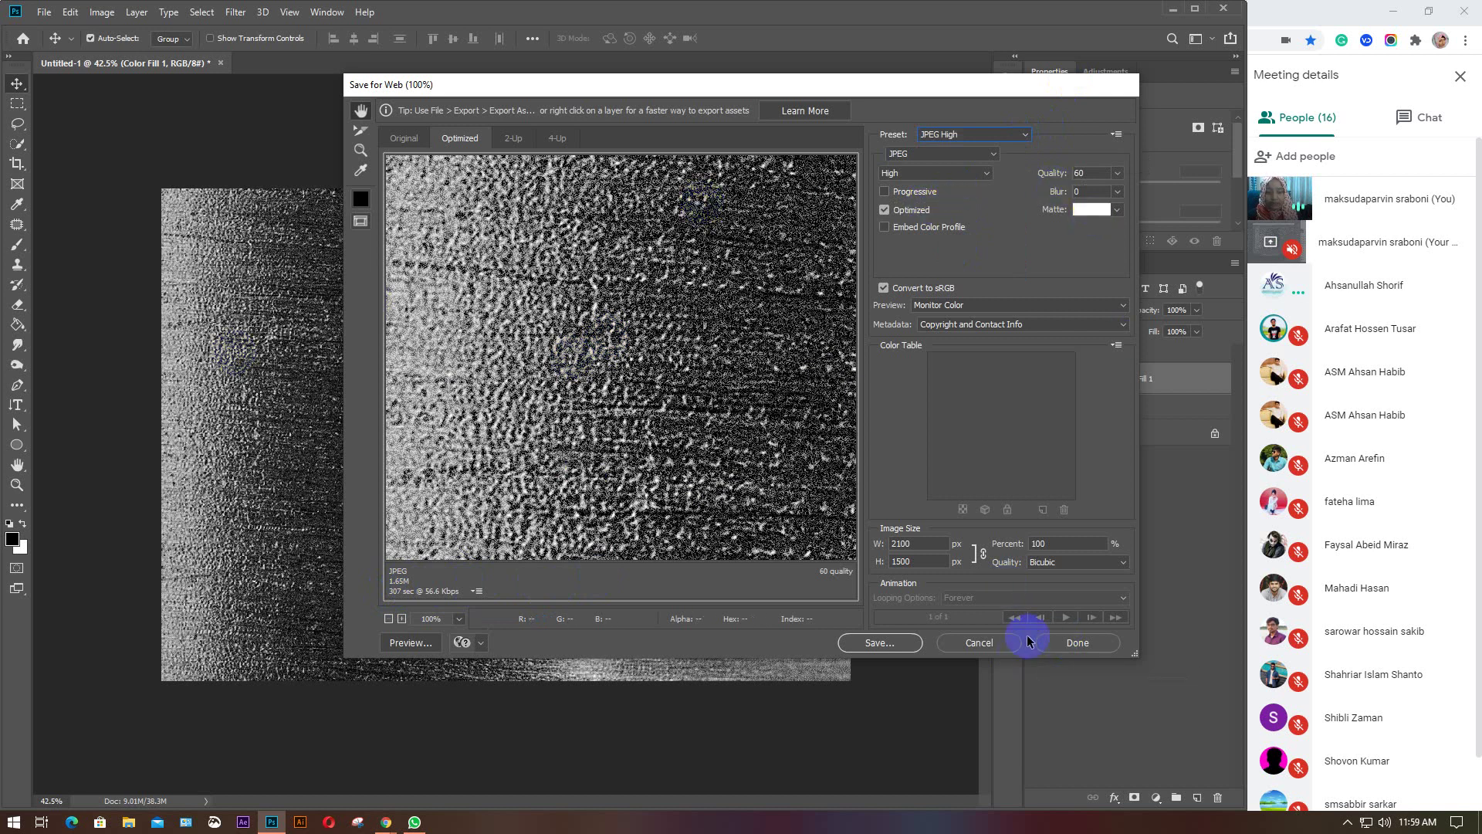
{"action": "left_click", "coordinate": [978, 642]}
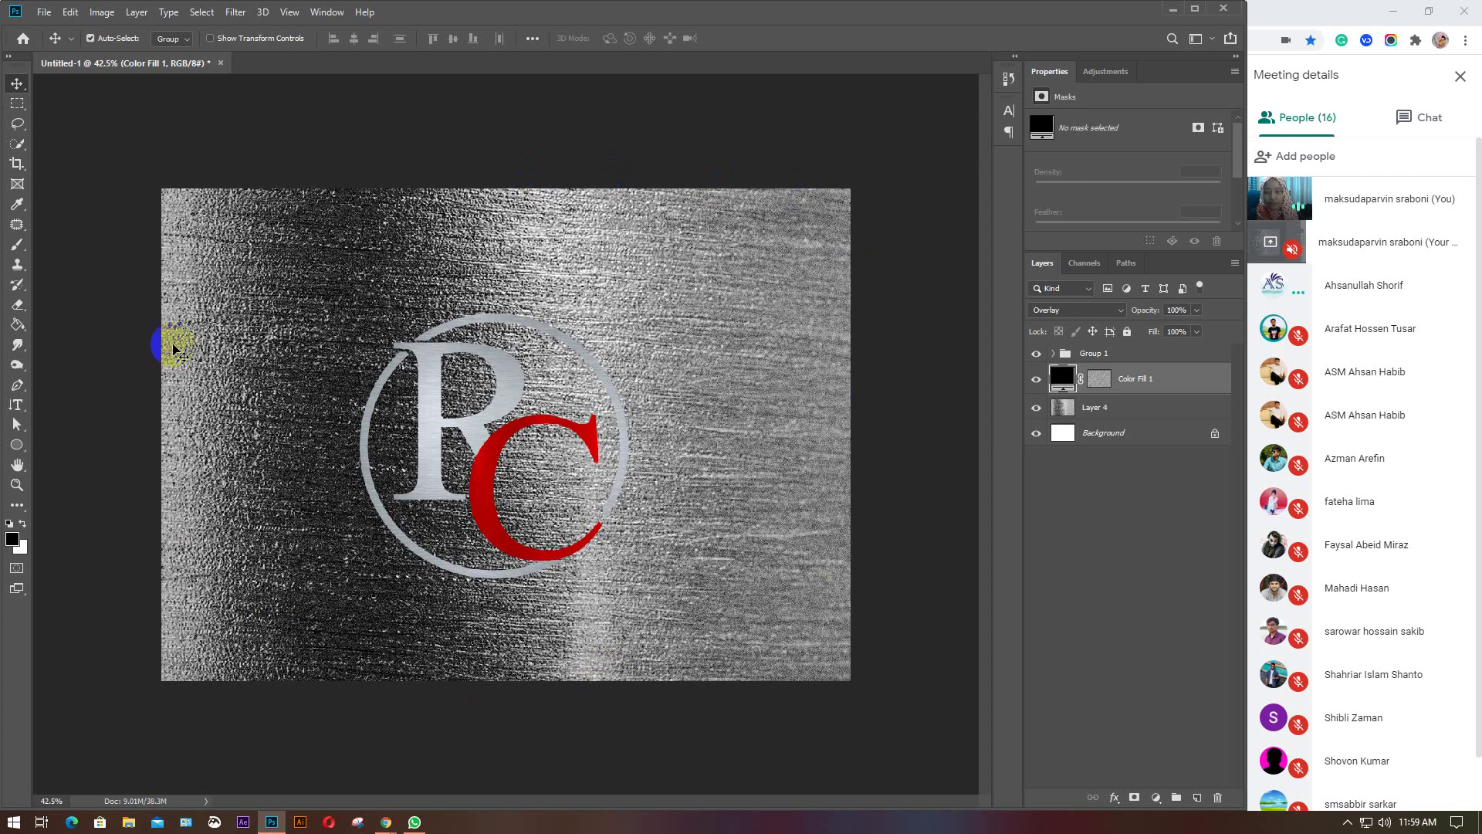
Hide the white Background layer and open Save for Web (Legacy), keeping JPEG format.
{"action": "left_click", "coordinate": [1036, 440]}
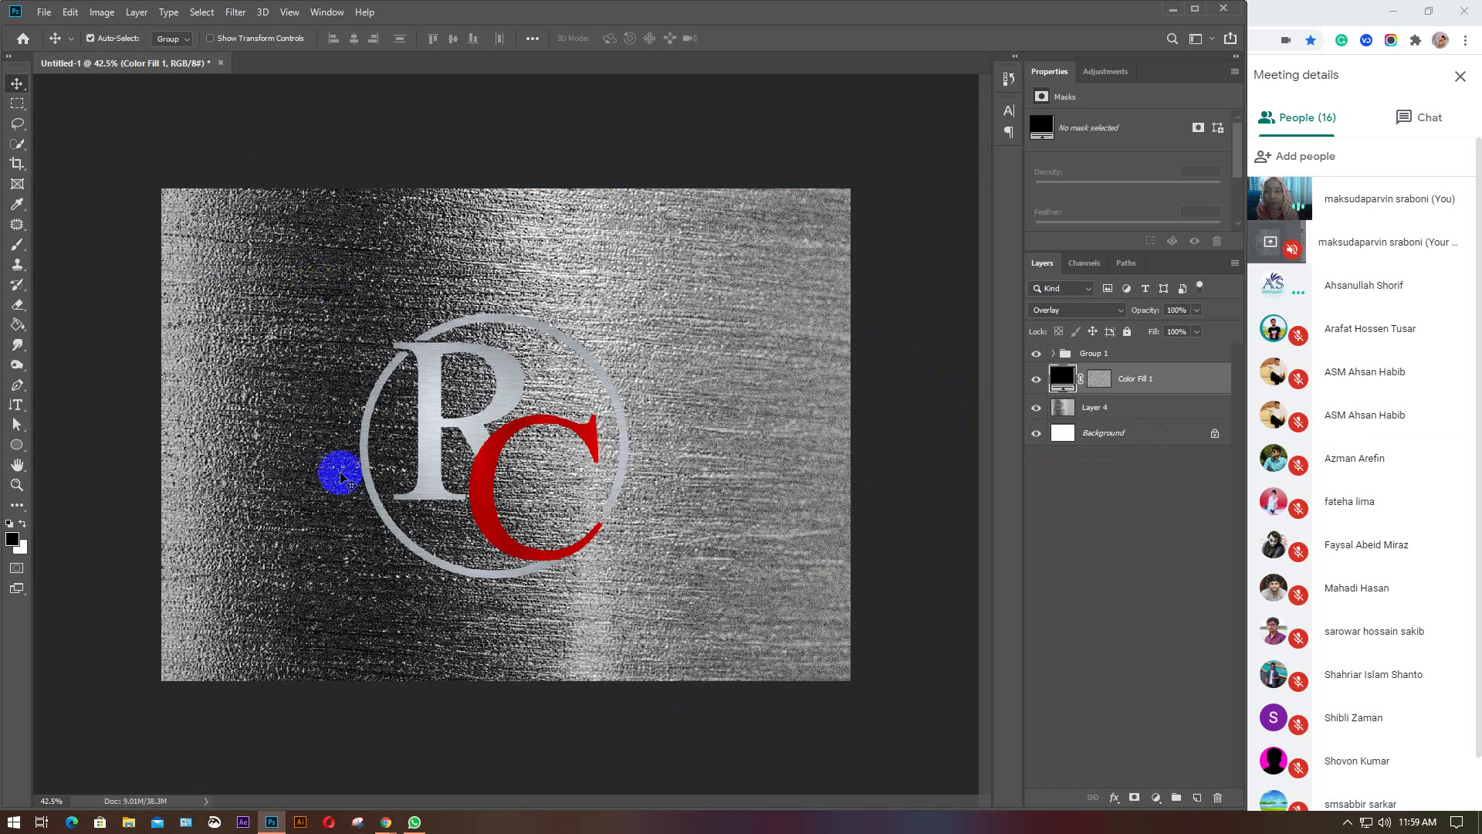
{"action": "left_click", "coordinate": [44, 12]}
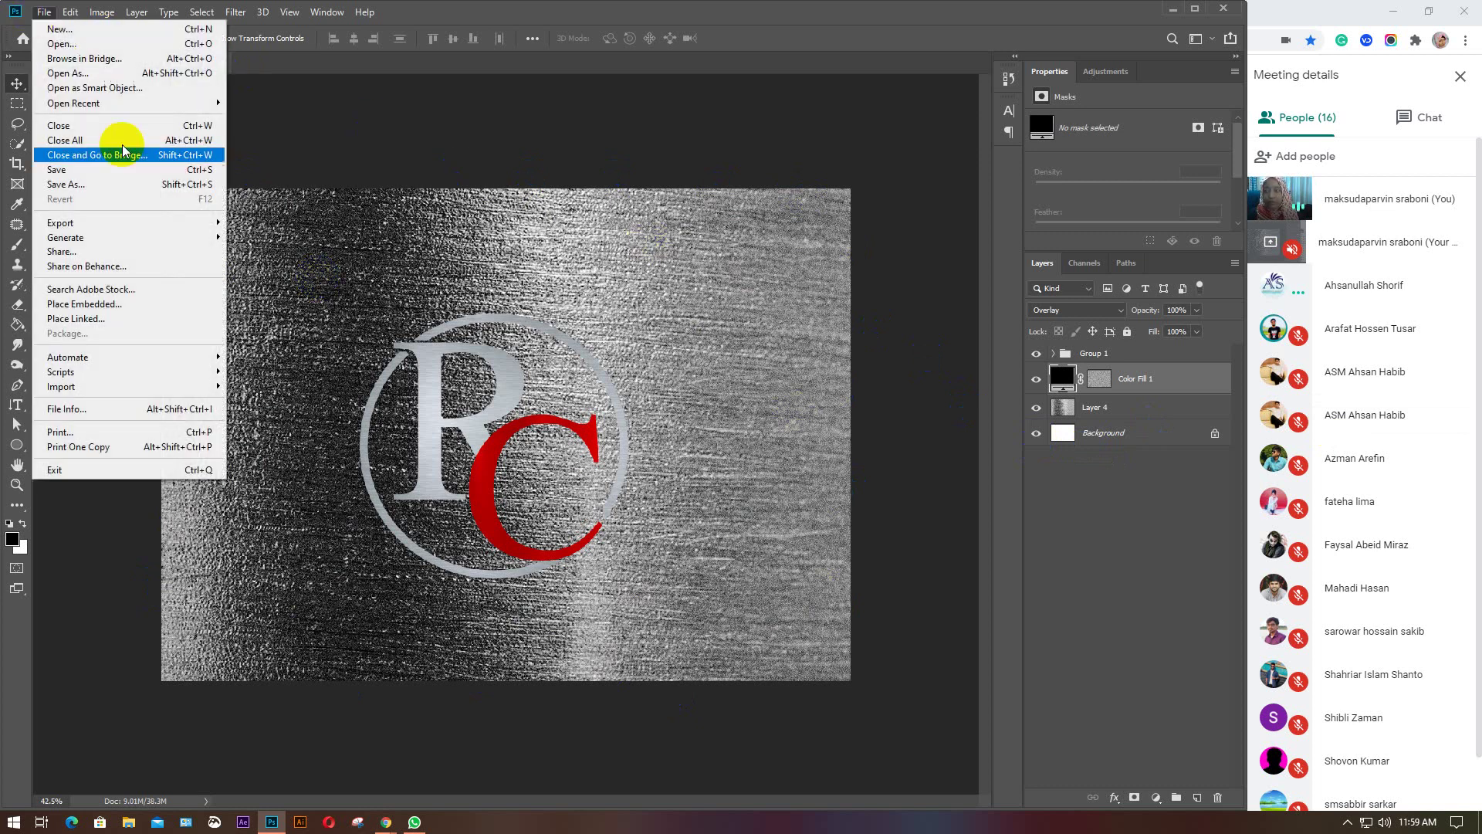
{"action": "mouse_move", "coordinate": [116, 224]}
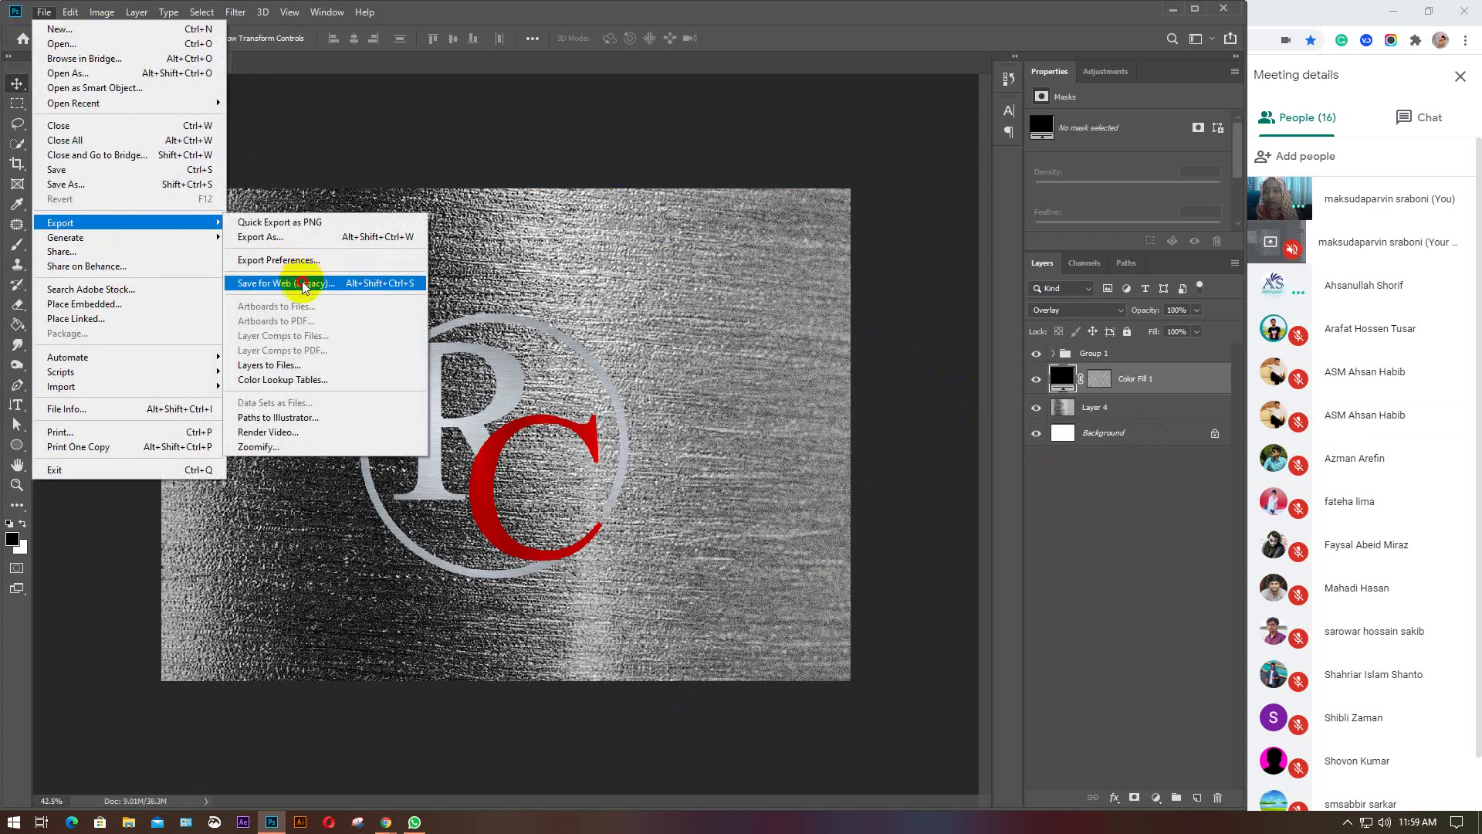
{"action": "left_click", "coordinate": [304, 286]}
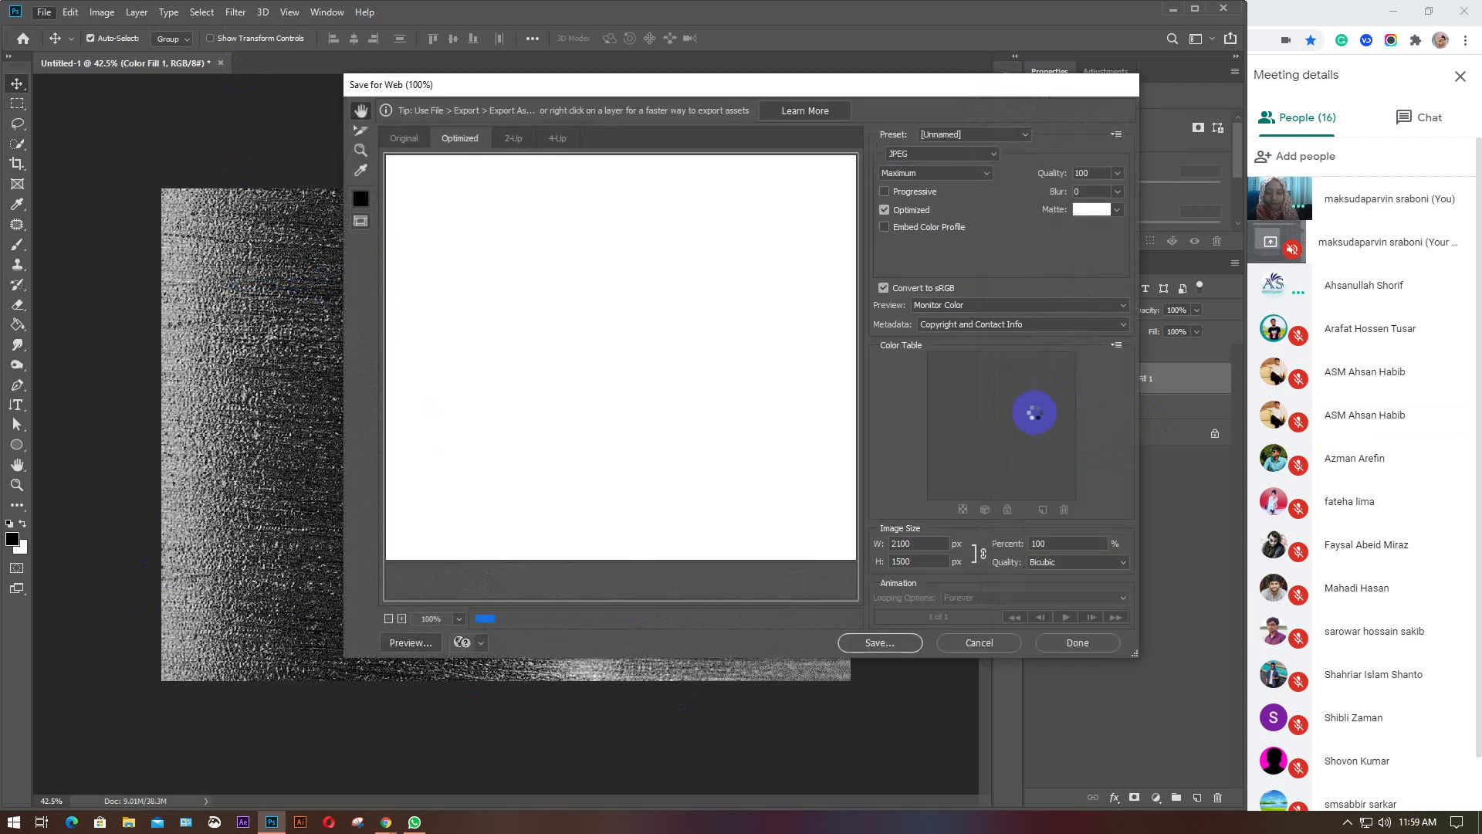
{"action": "left_click", "coordinate": [996, 155]}
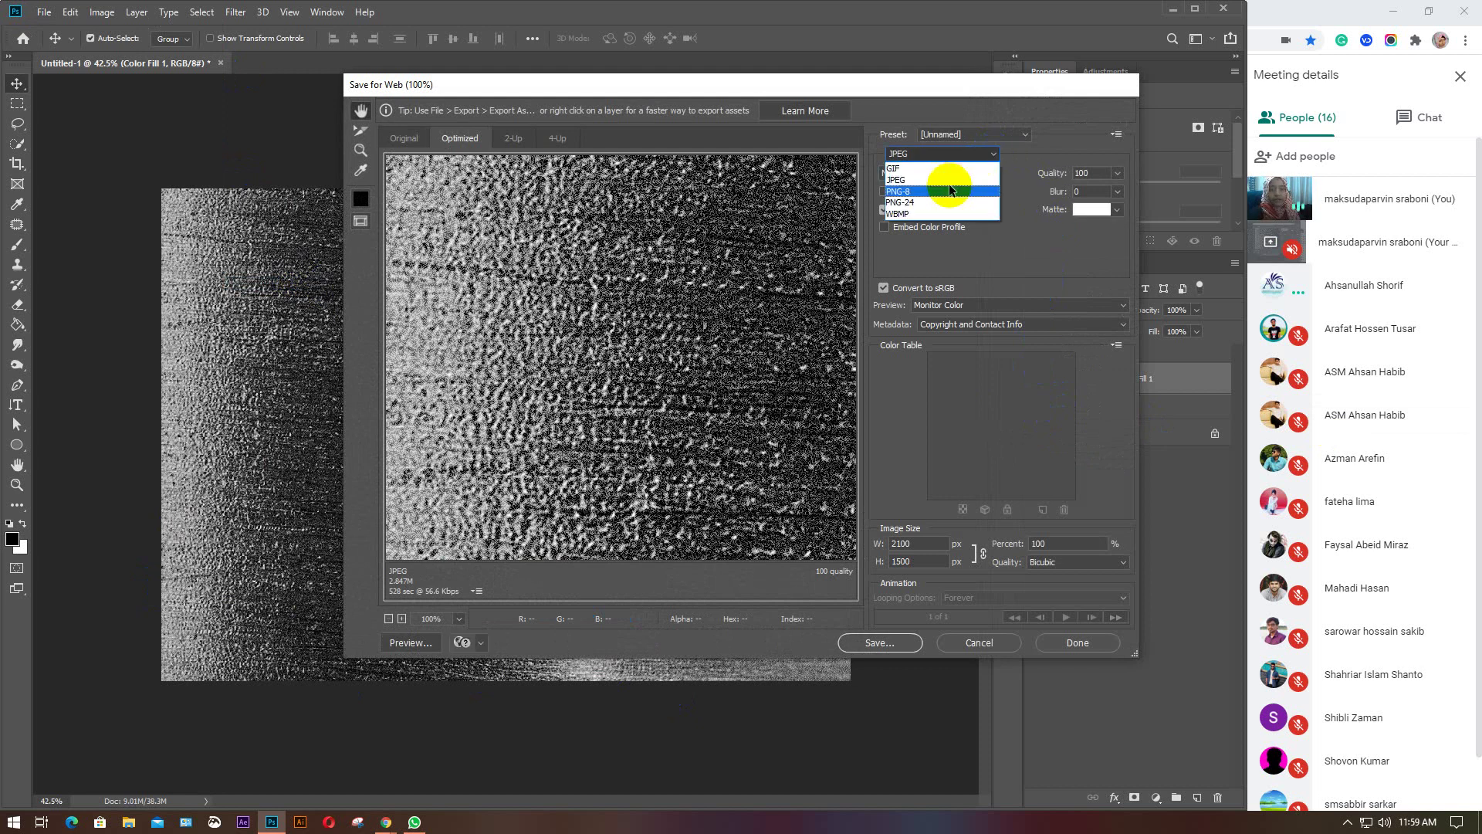
{"action": "left_click", "coordinate": [989, 182]}
Compare the JPEG Low, JPEG Medium, PNG-24 and PNG-8 128 Dithered export presets.
{"action": "left_click", "coordinate": [1025, 136]}
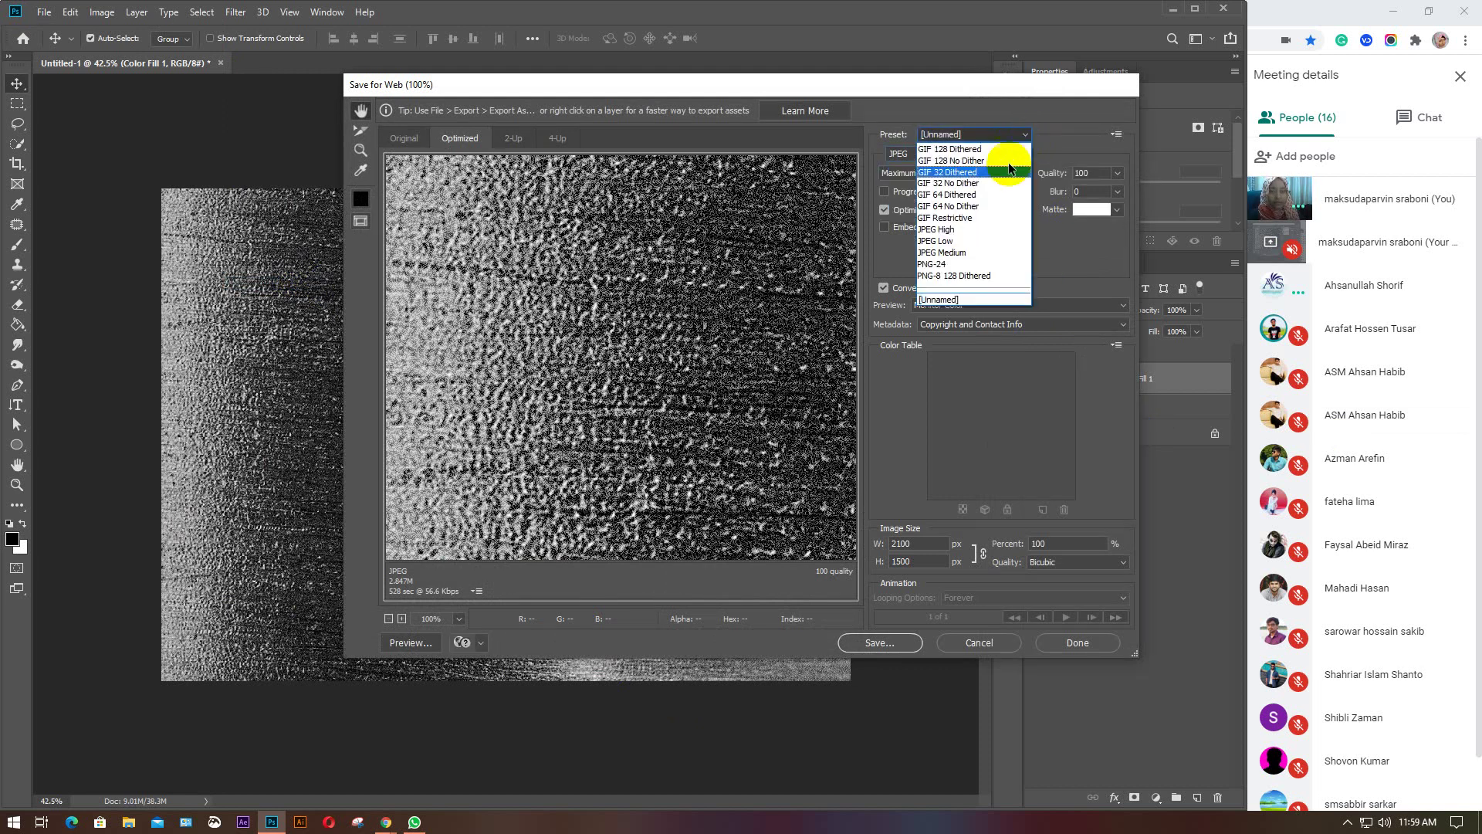
{"action": "left_click", "coordinate": [962, 242]}
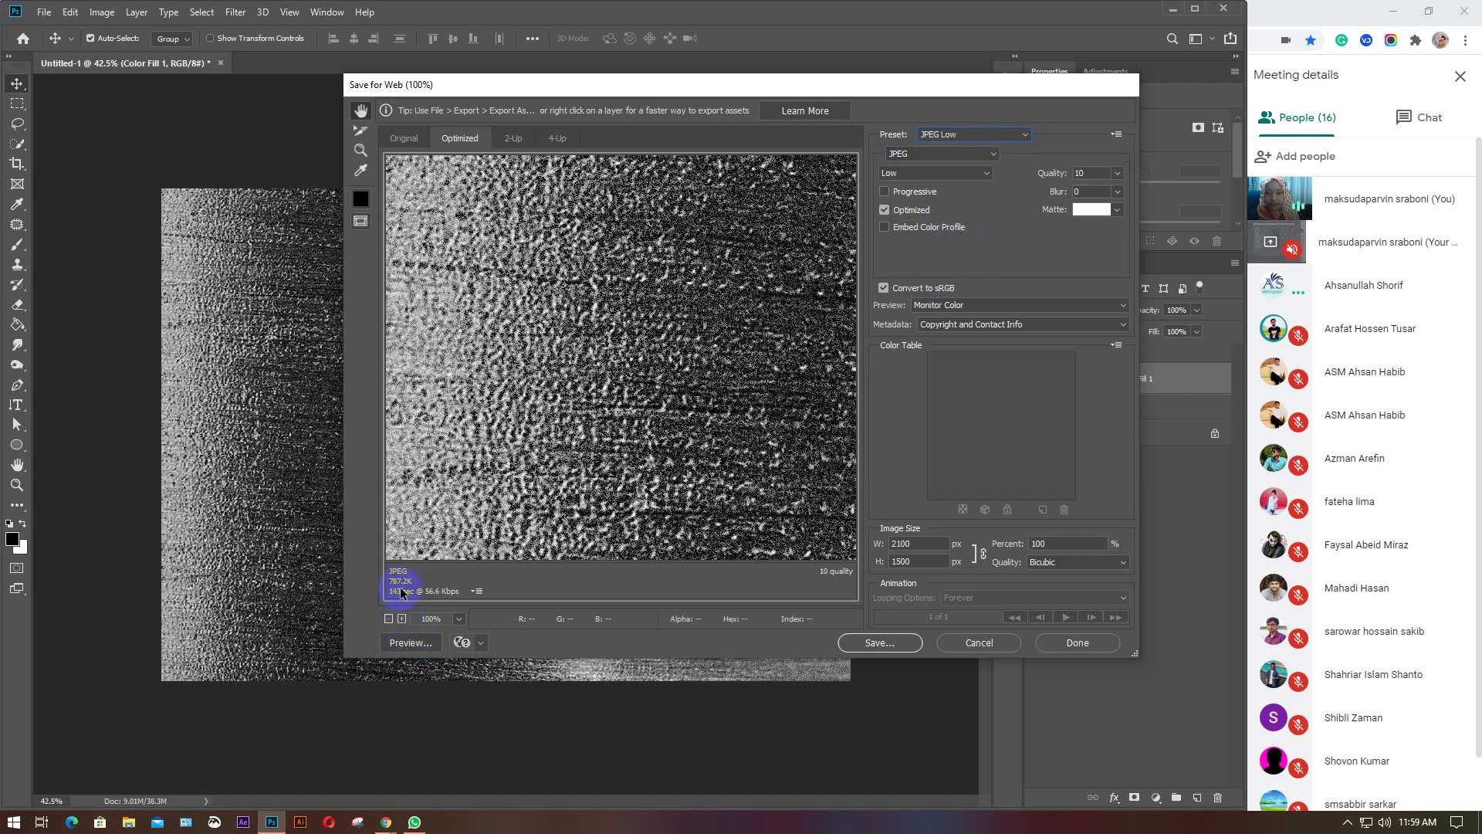
{"action": "left_click", "coordinate": [1025, 135]}
{"action": "left_click", "coordinate": [971, 251]}
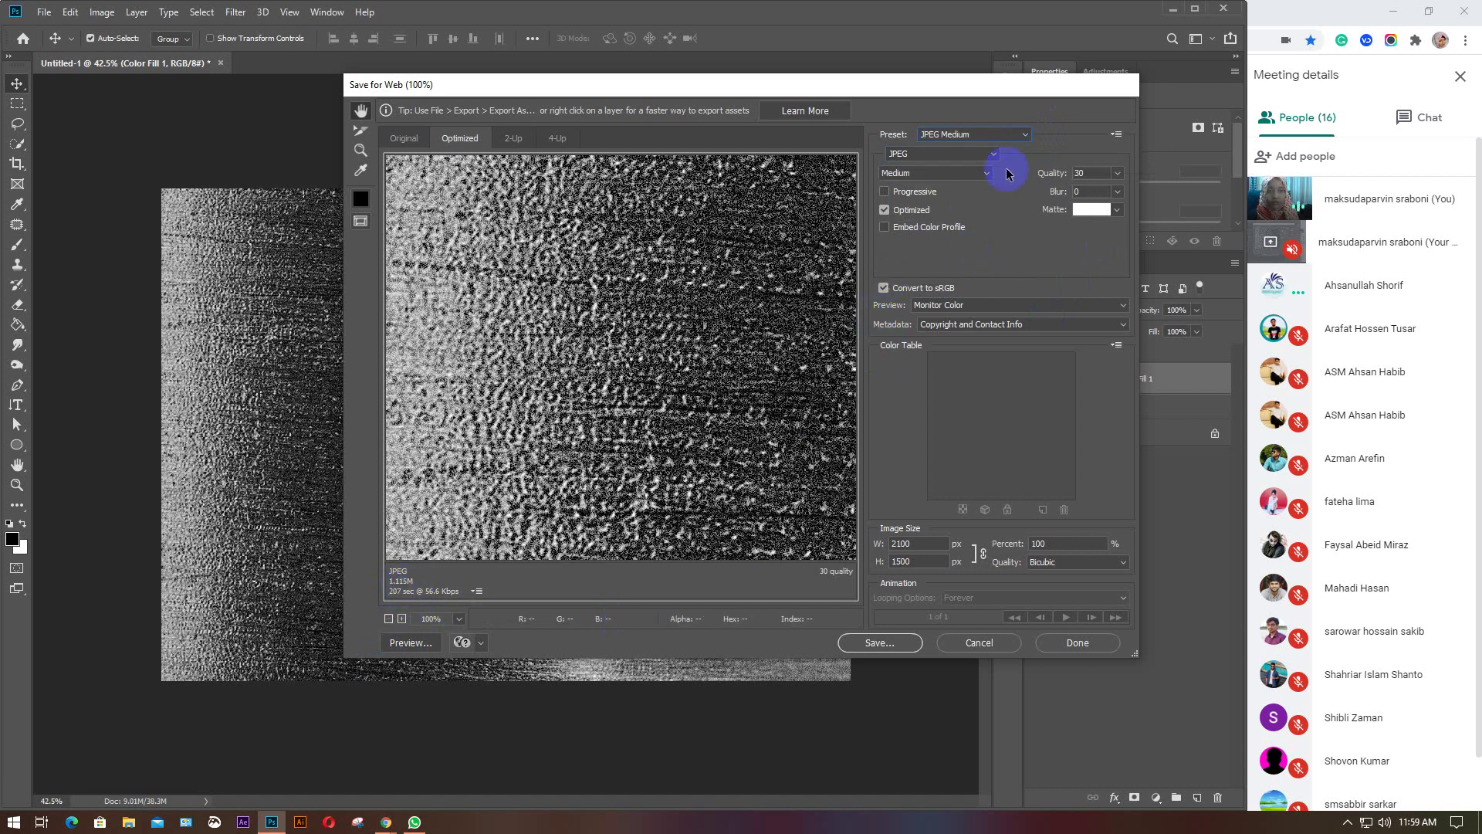
{"action": "left_click", "coordinate": [1025, 136]}
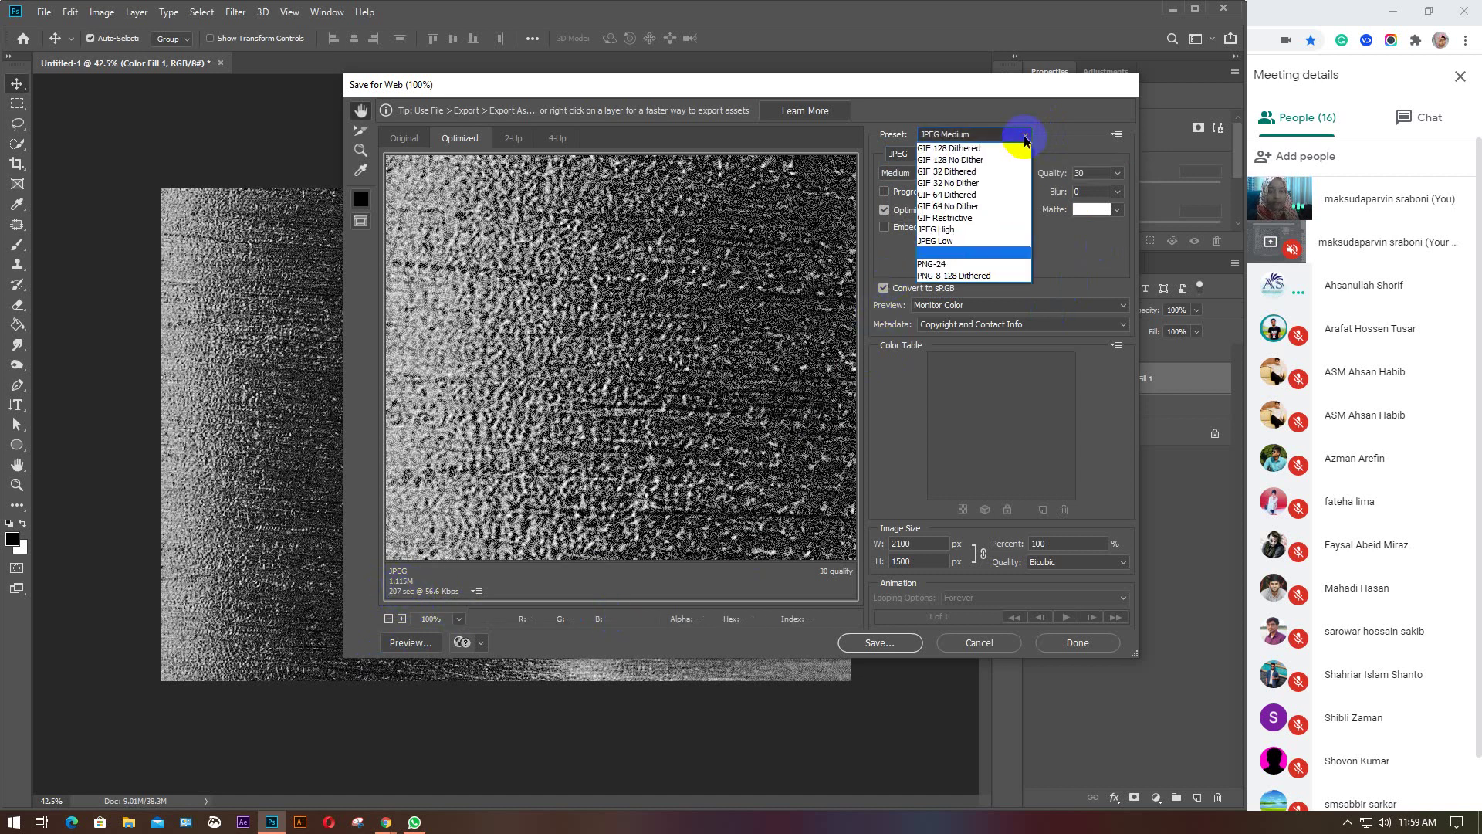
{"action": "left_click", "coordinate": [965, 264]}
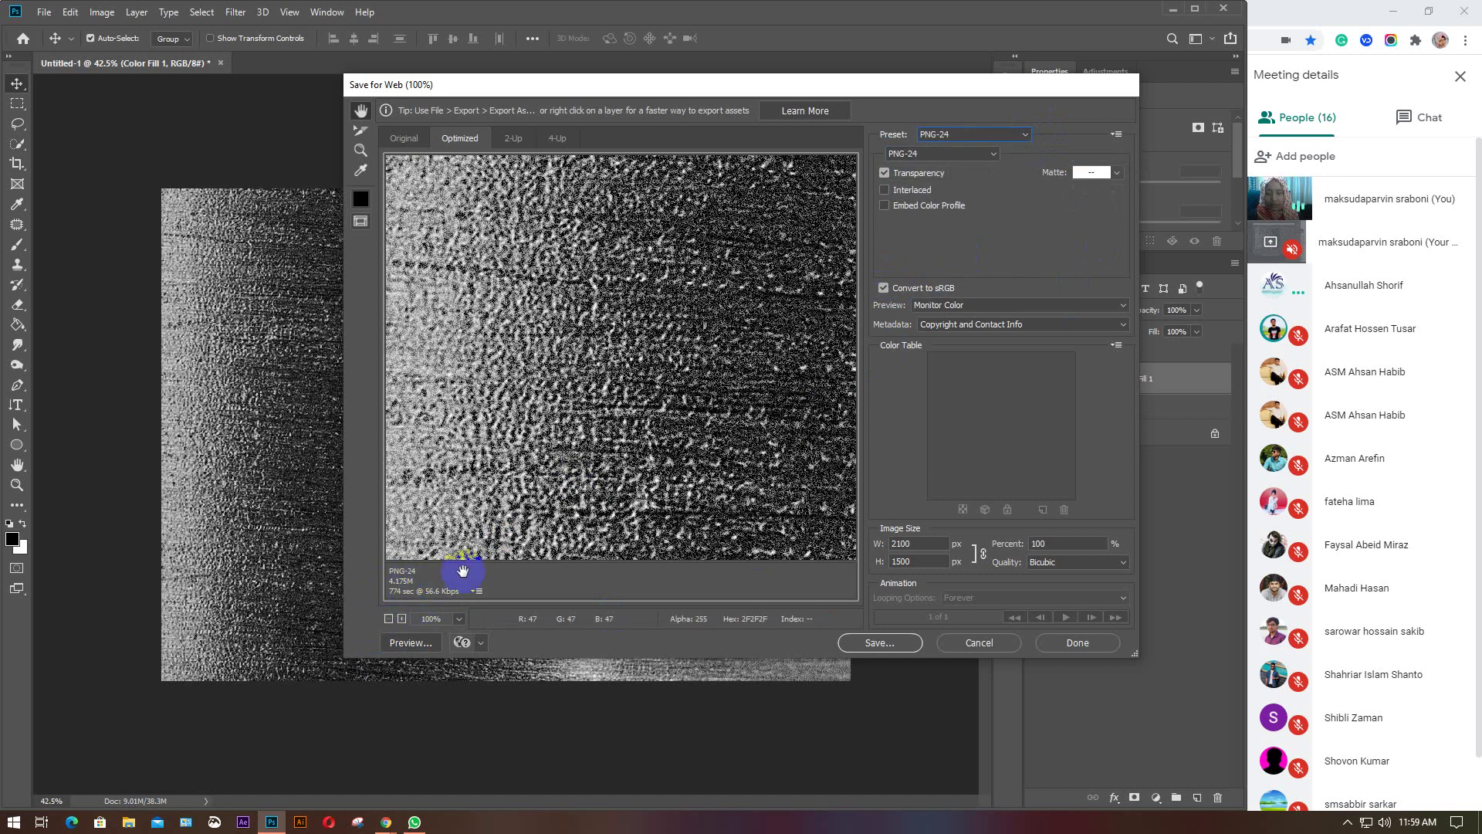
{"action": "left_click", "coordinate": [1025, 136]}
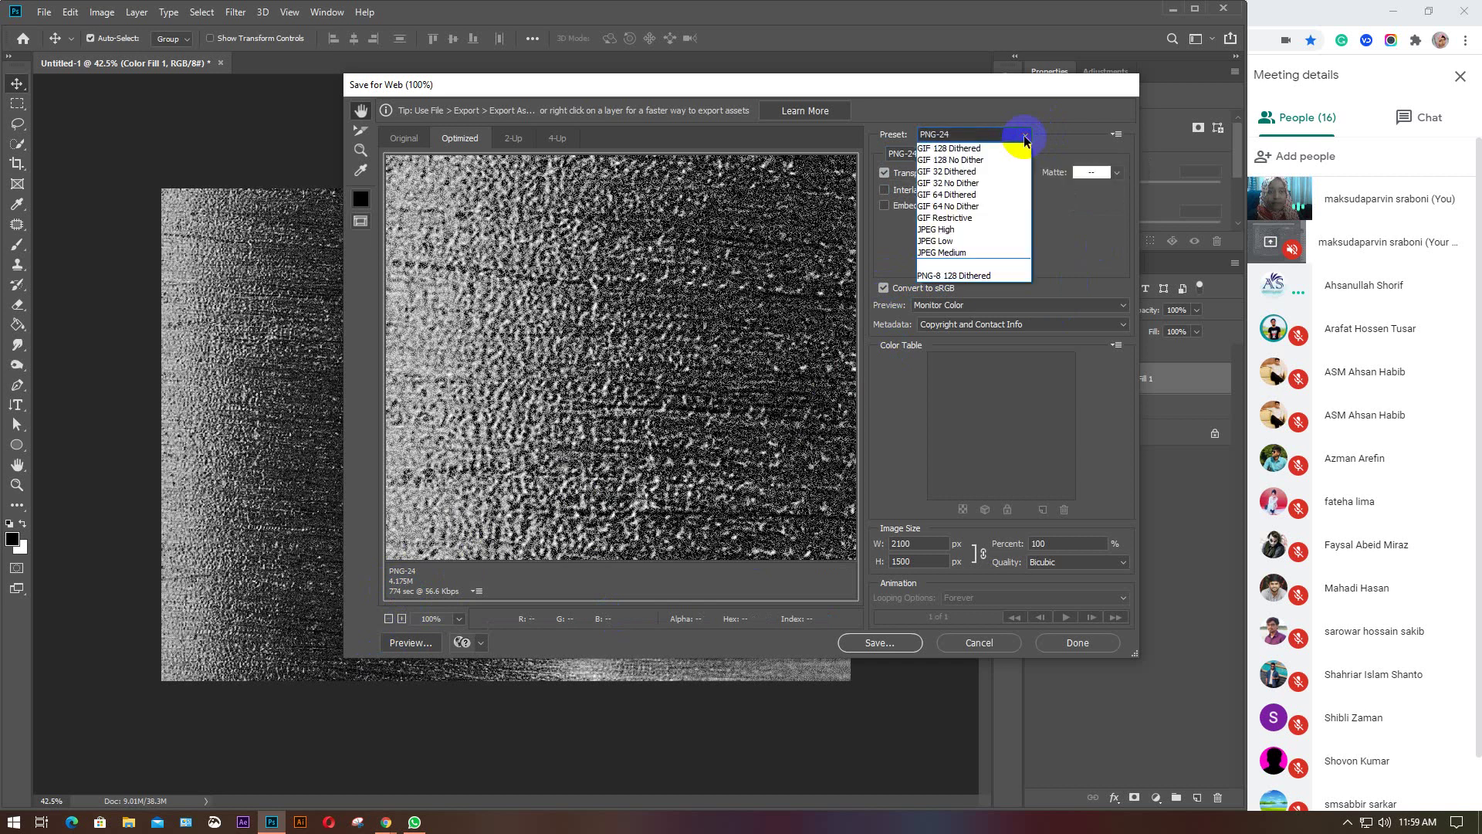
{"action": "left_click", "coordinate": [966, 276]}
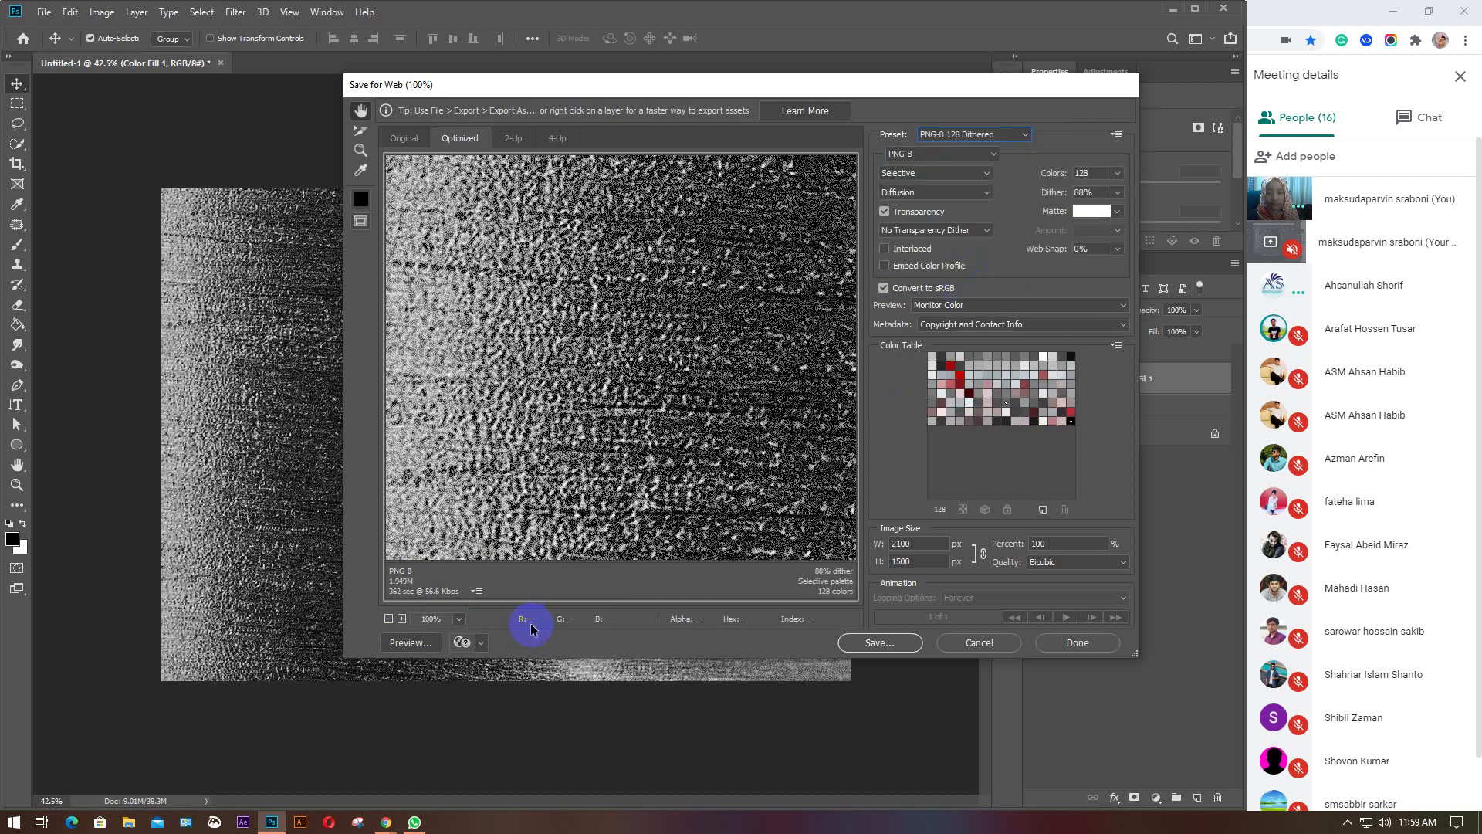
Inspect two swatches in the PNG-8 colour table, then go back to the PNG-24 preset.
{"action": "left_click", "coordinate": [1024, 390]}
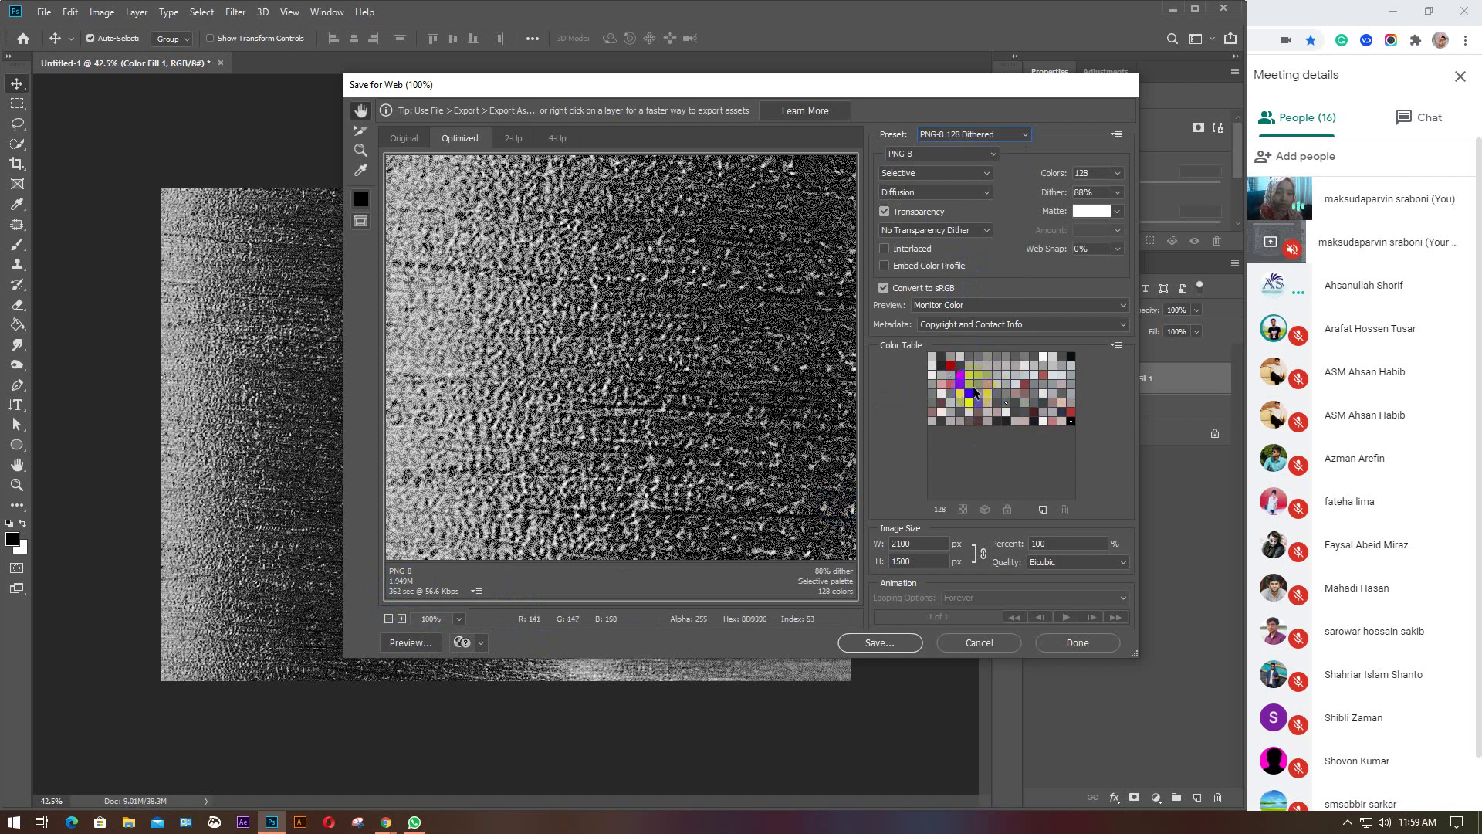
{"action": "left_click", "coordinate": [1017, 419]}
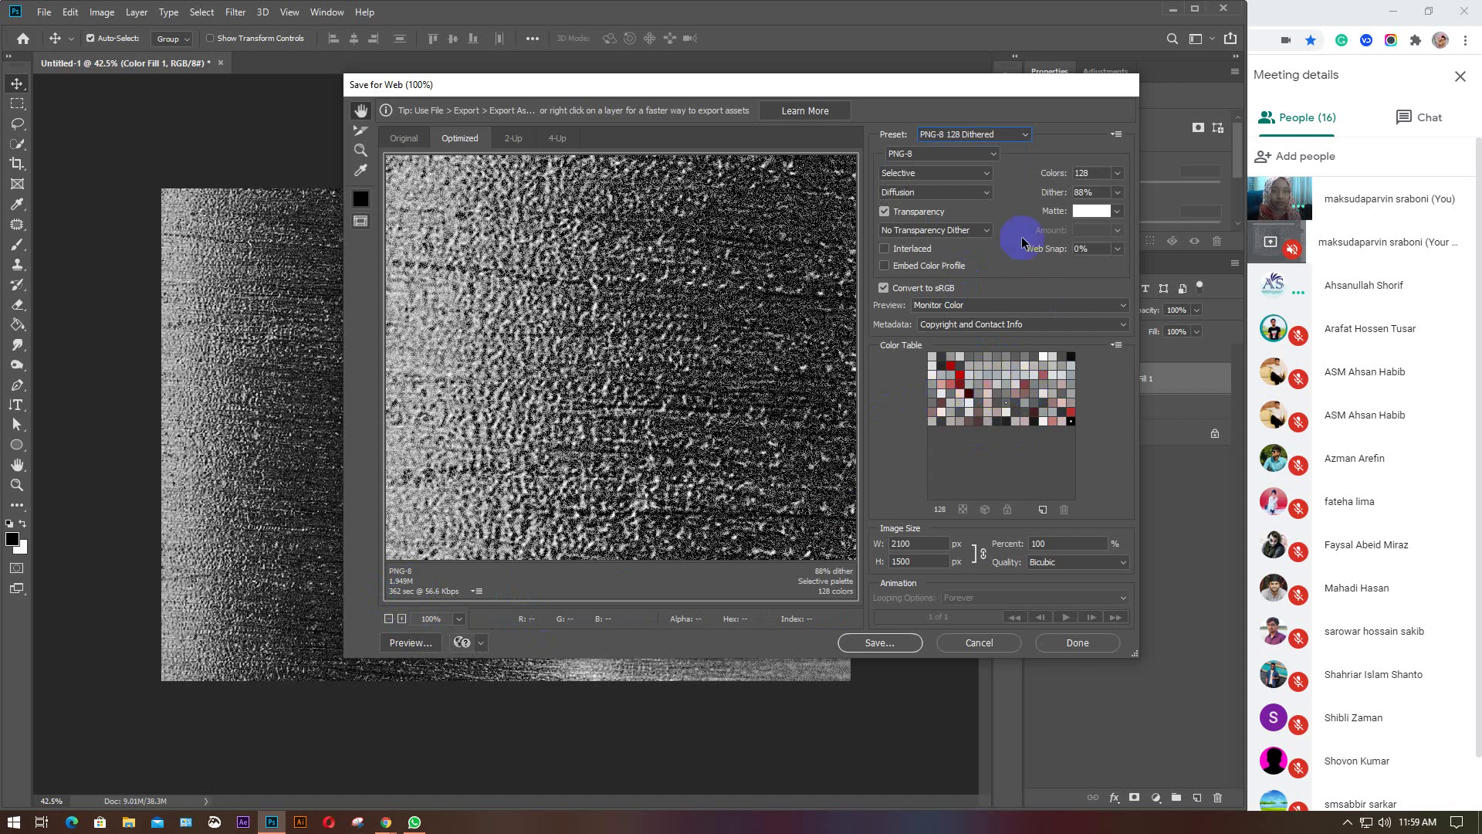
{"action": "left_click", "coordinate": [1024, 134]}
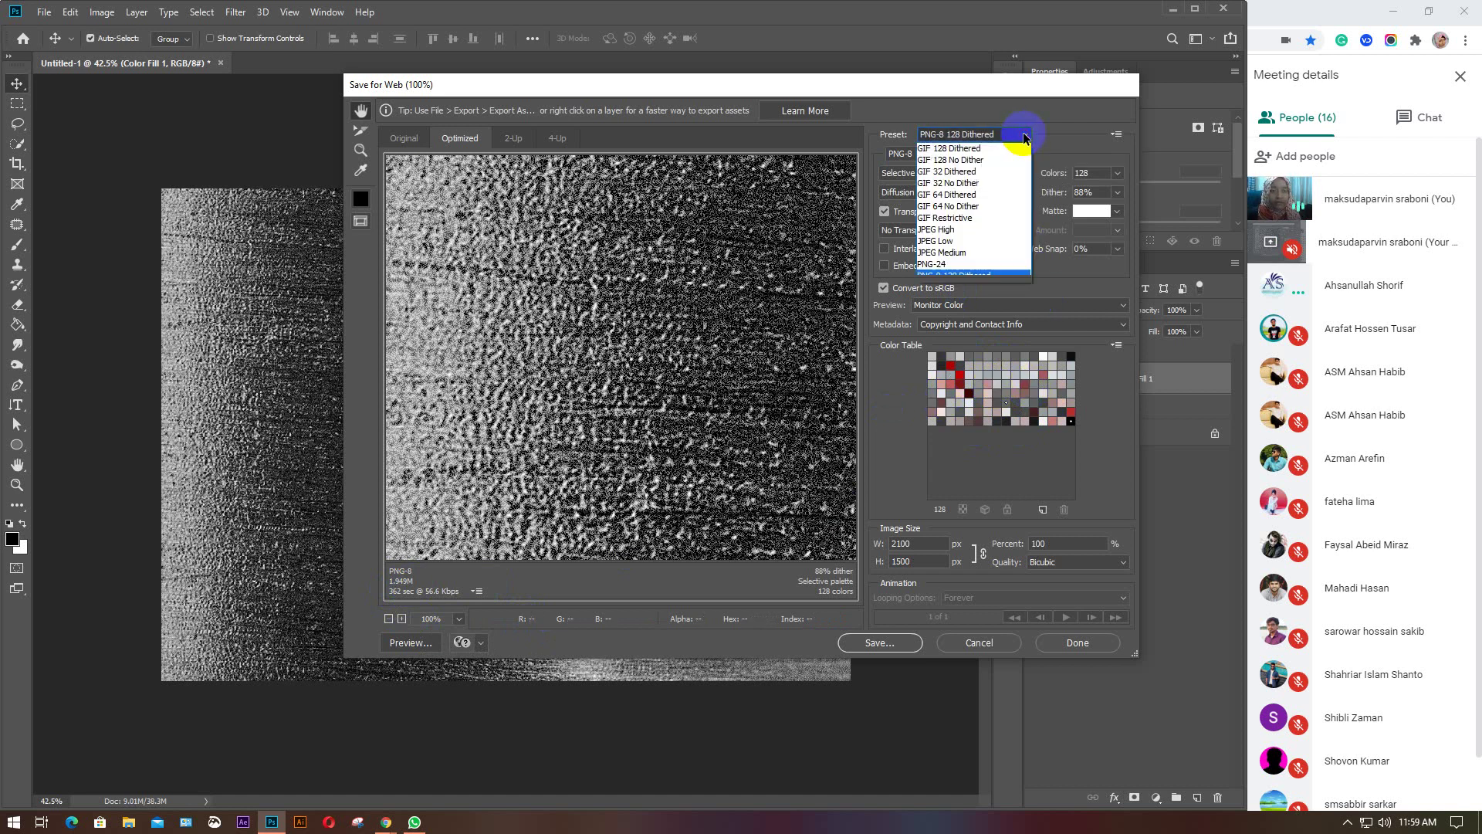
{"action": "left_click", "coordinate": [960, 265]}
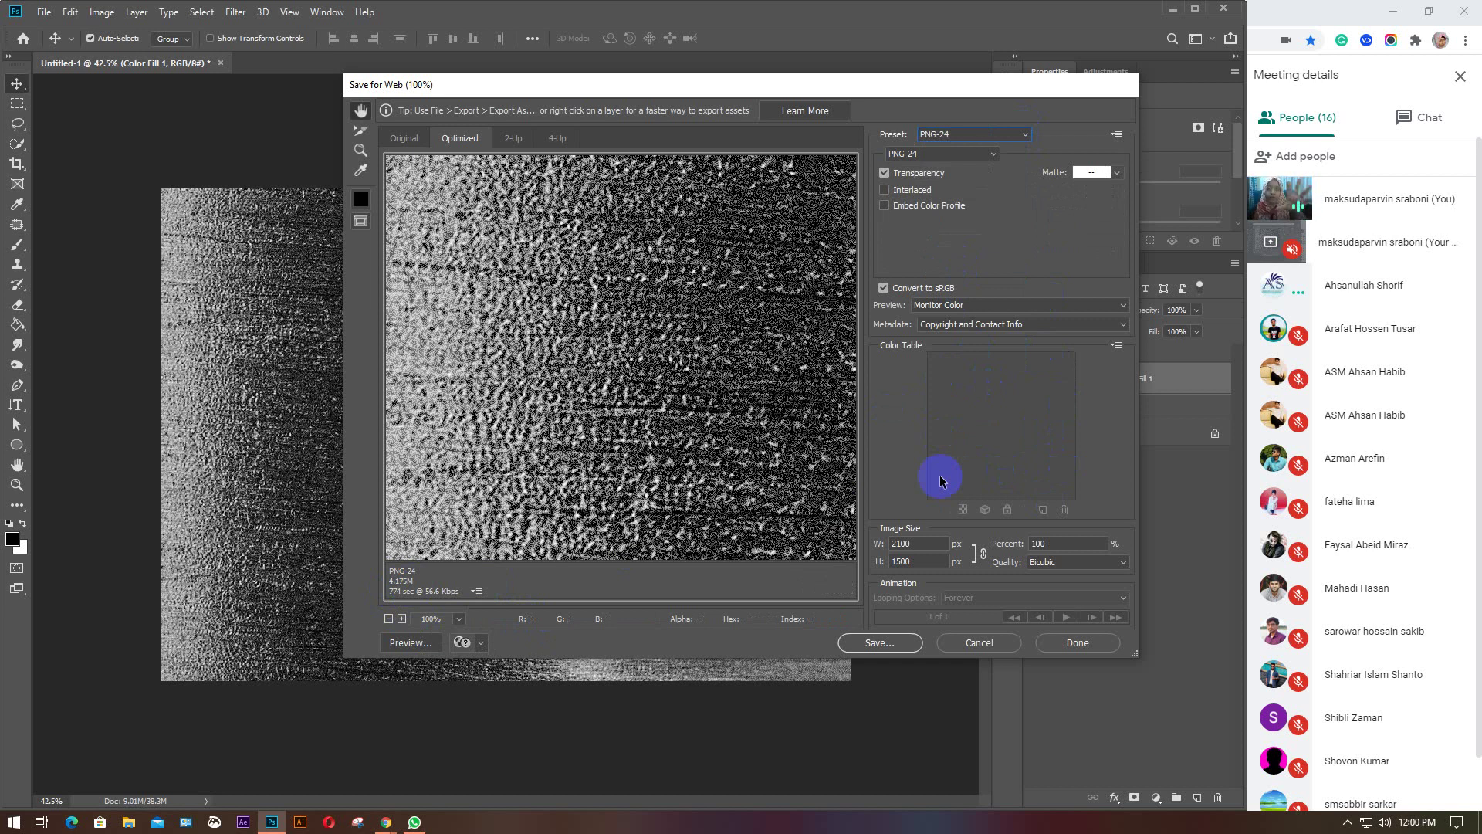
{"action": "left_click", "coordinate": [1001, 155]}
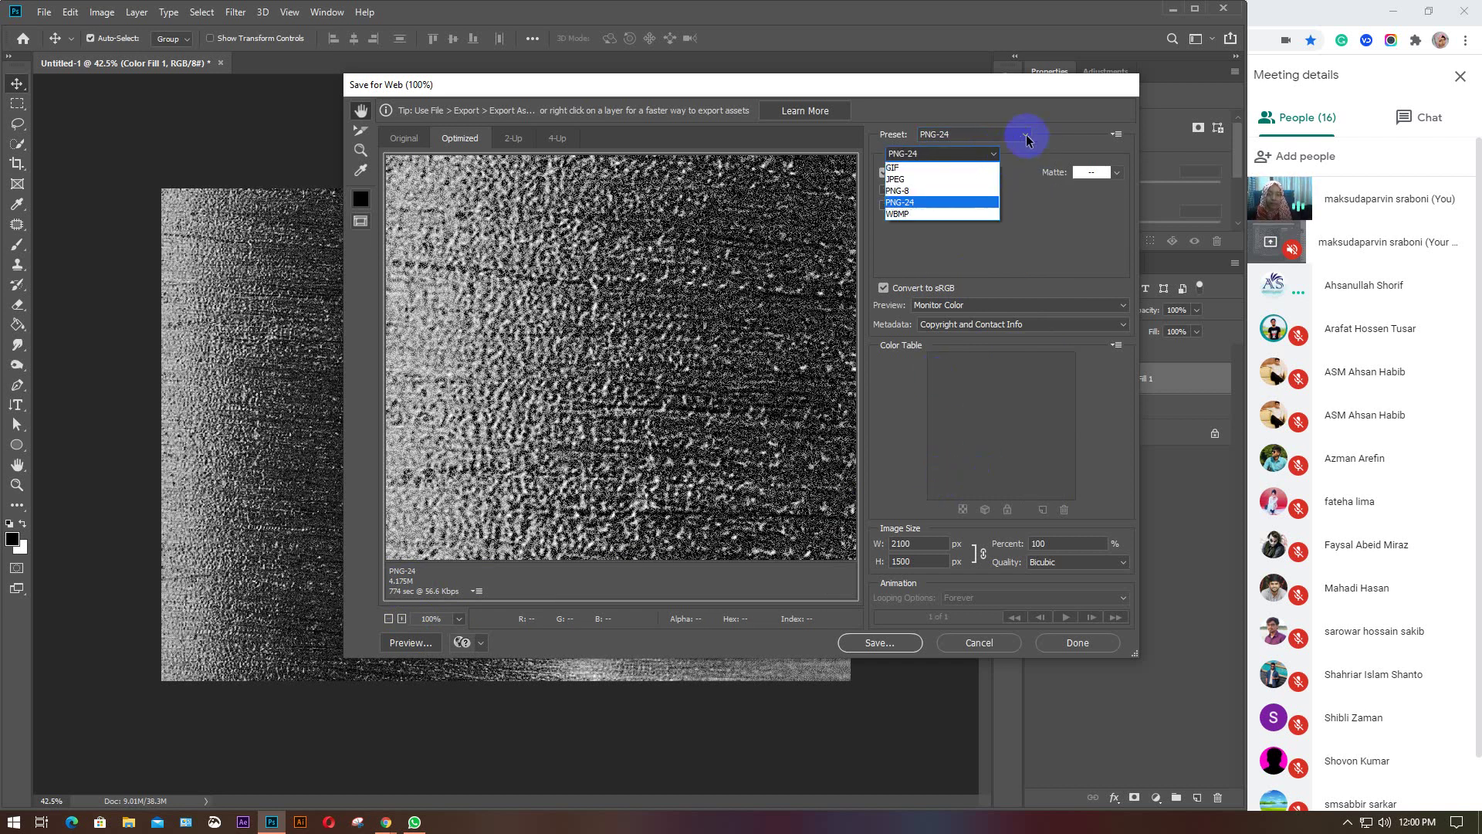
{"action": "left_click", "coordinate": [1025, 138]}
{"action": "left_click", "coordinate": [988, 154]}
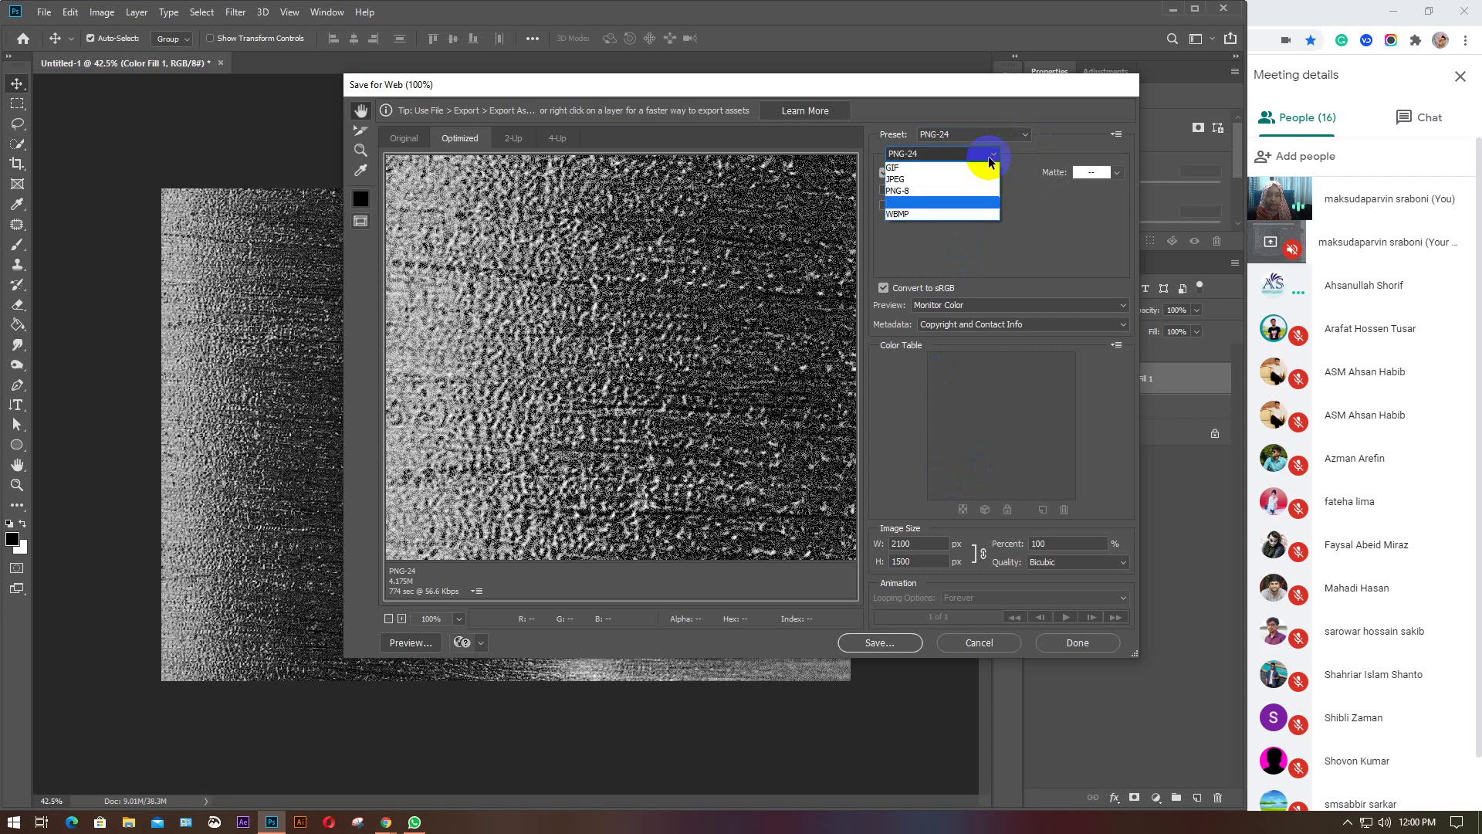
{"action": "left_click", "coordinate": [924, 204]}
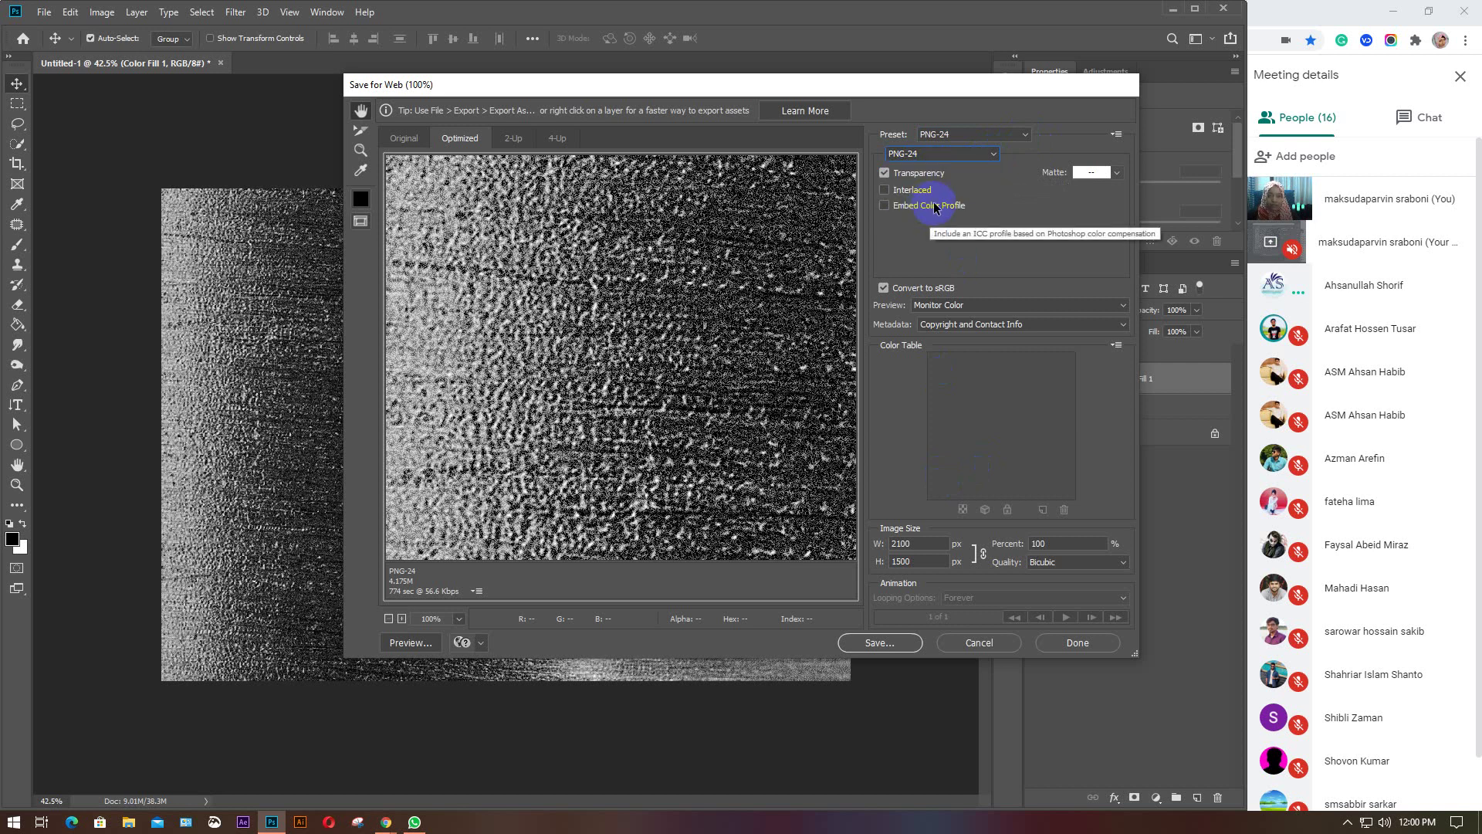
Try GIF, switch back to JPEG, and accept JPEG Medium at quality 30.
{"action": "left_click", "coordinate": [987, 154]}
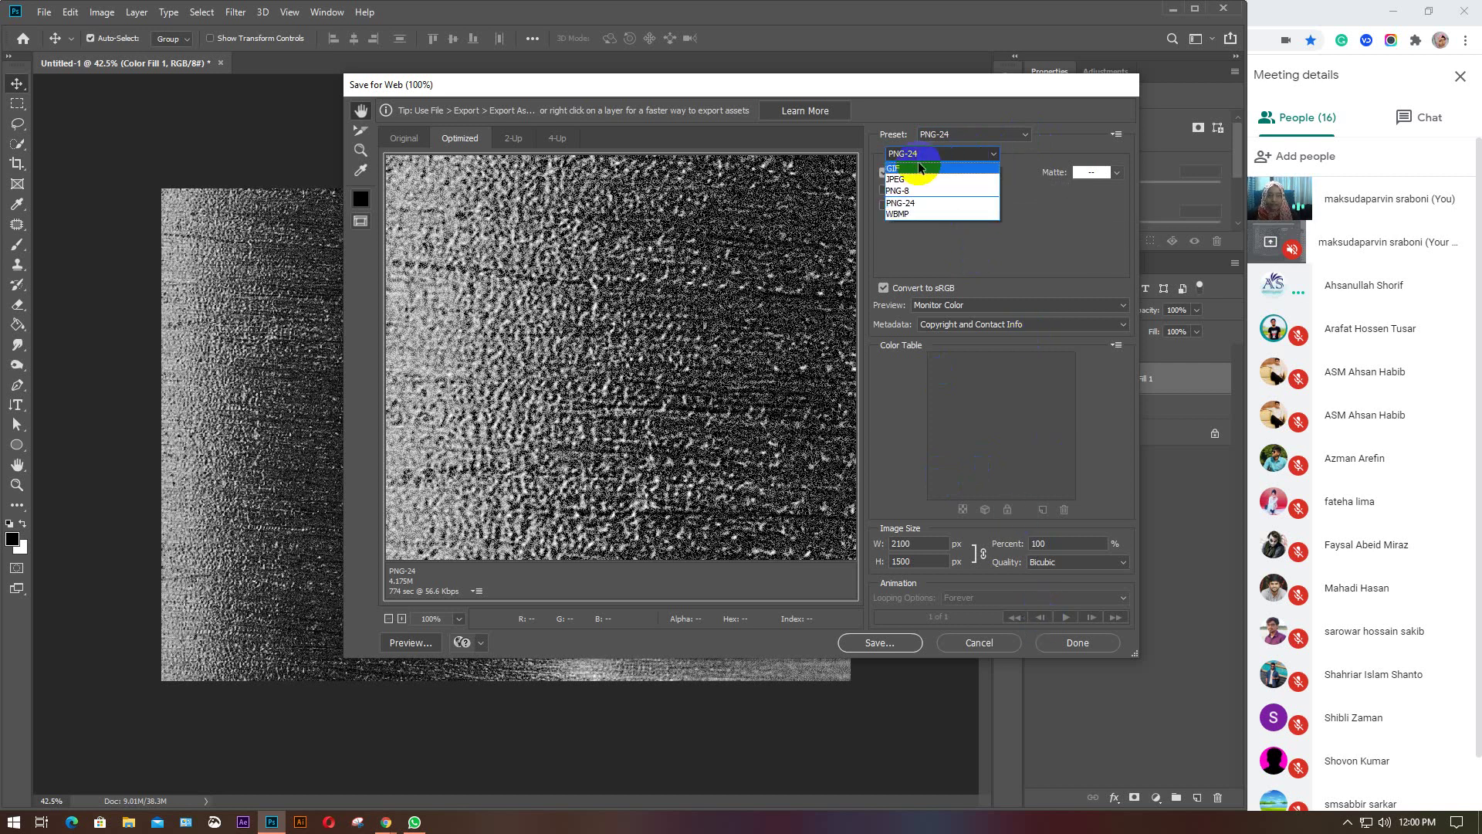
{"action": "left_click", "coordinate": [914, 174]}
{"action": "left_click", "coordinate": [934, 154]}
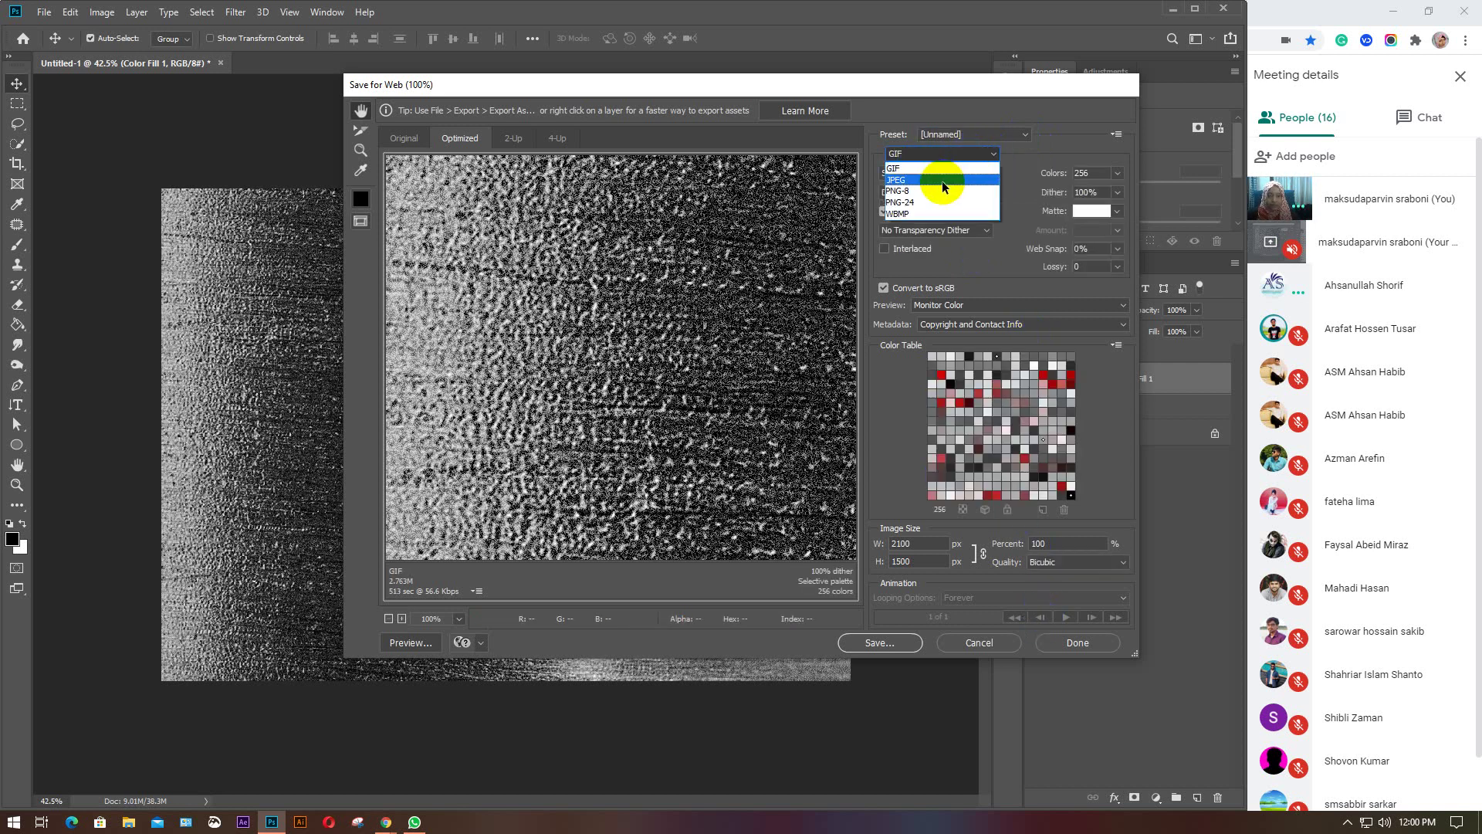
{"action": "left_click", "coordinate": [933, 179]}
{"action": "left_click", "coordinate": [1078, 647]}
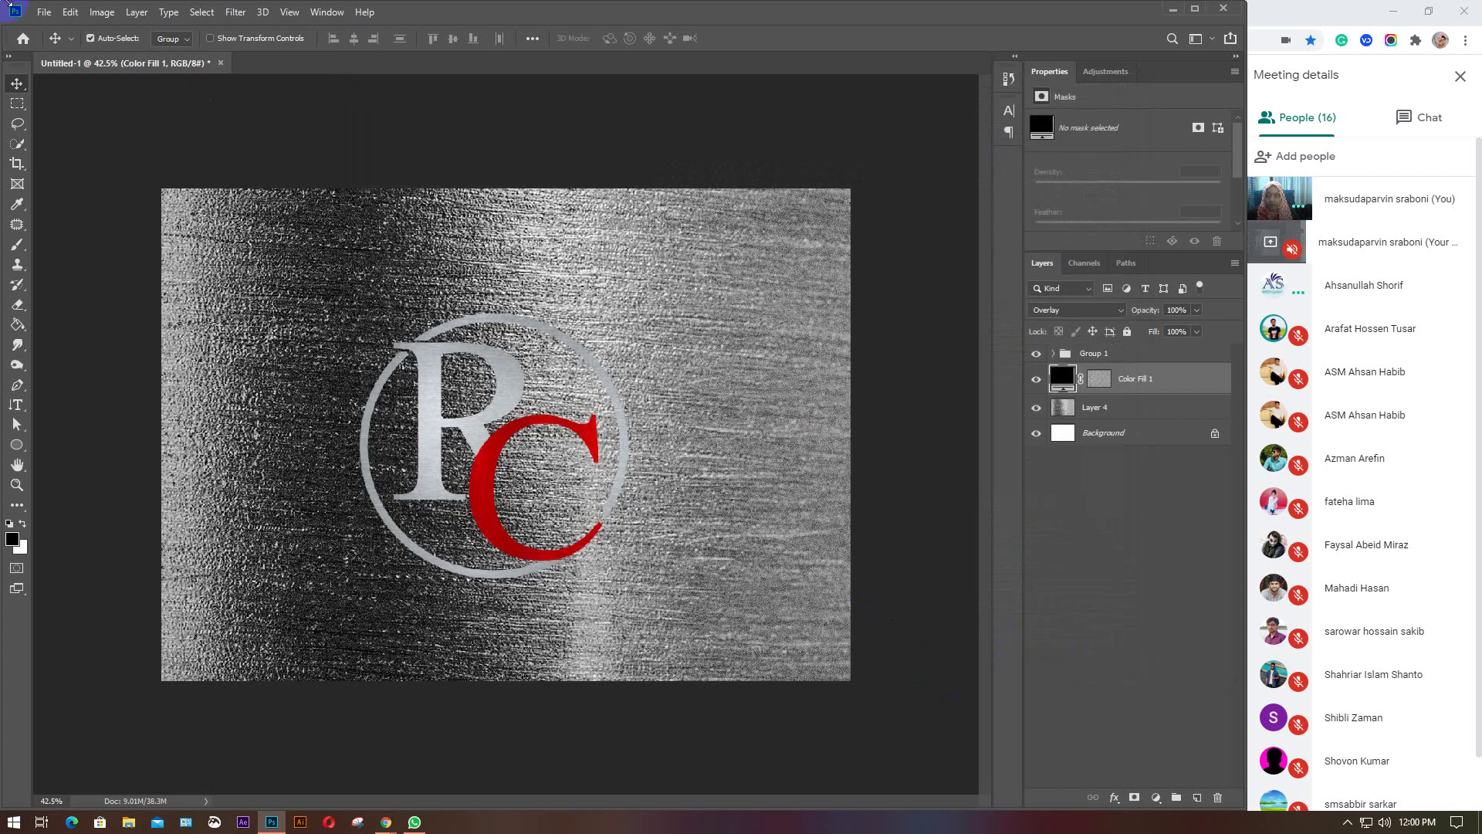
Save the optimized JPEG as Untitled-1 on the Desktop from Save for Web, then minimize Photoshop.
{"action": "left_click", "coordinate": [42, 13]}
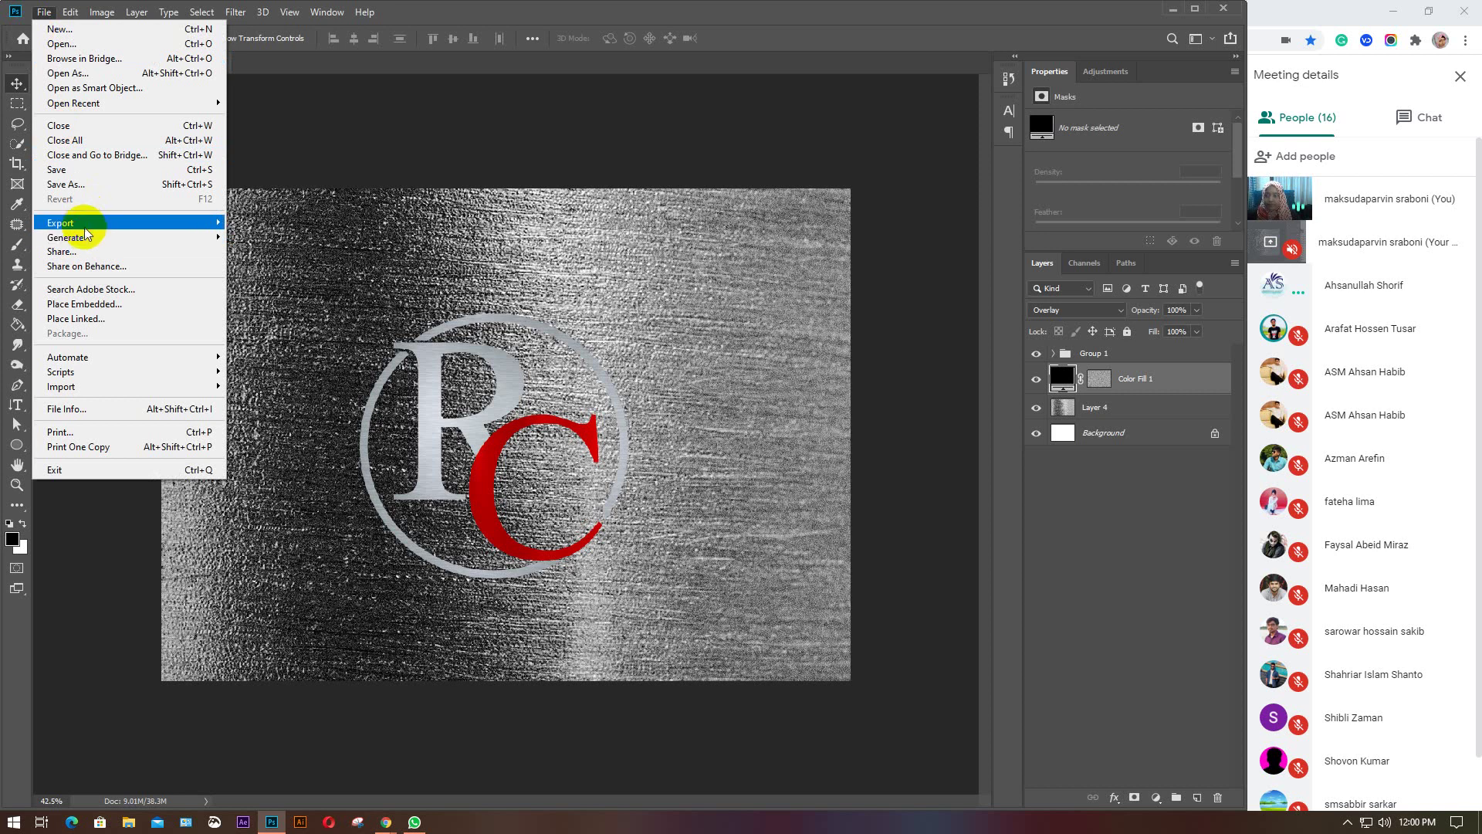
{"action": "mouse_move", "coordinate": [71, 223]}
{"action": "left_click", "coordinate": [296, 284]}
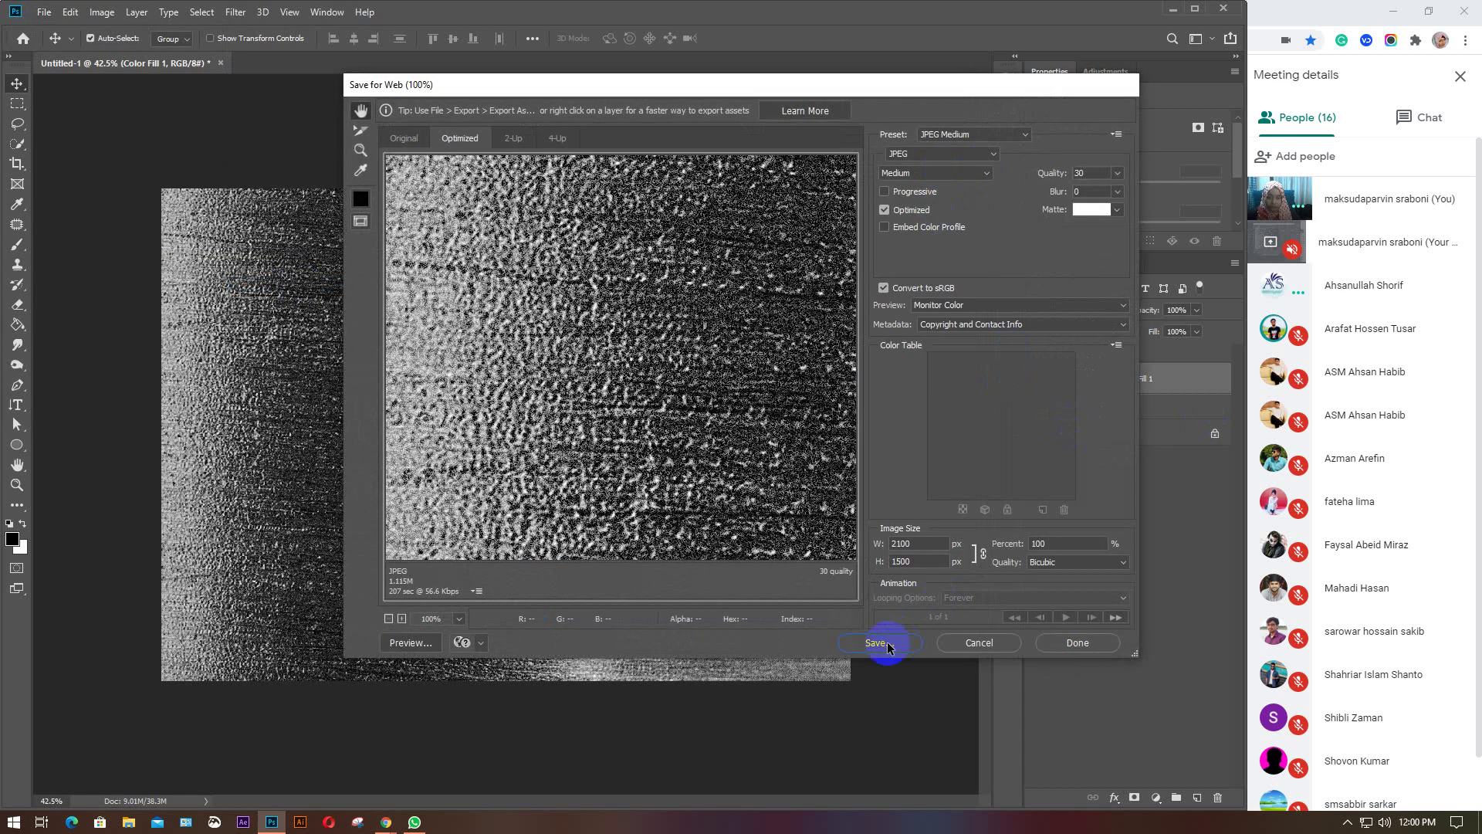
{"action": "left_click", "coordinate": [886, 643]}
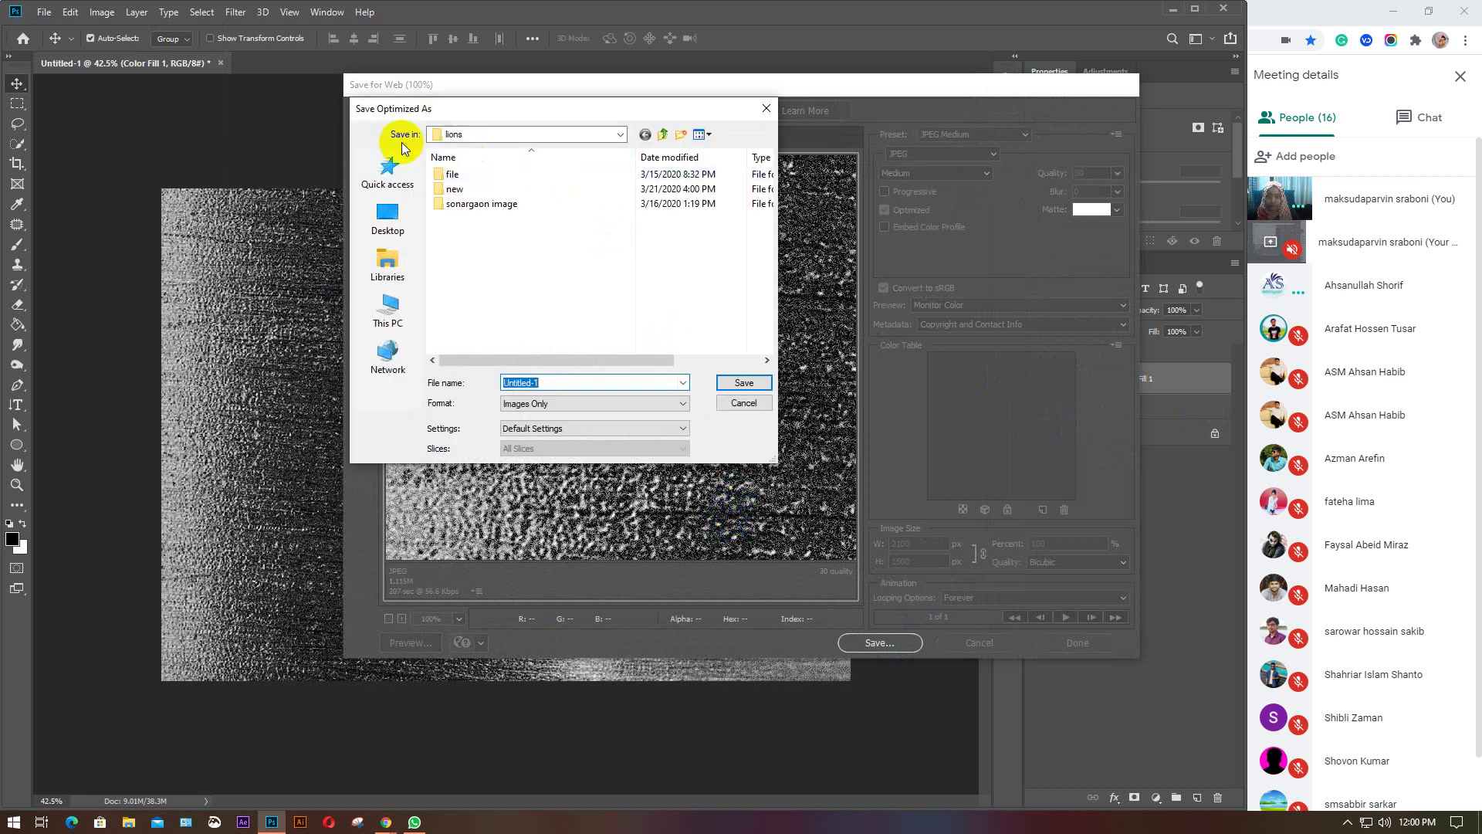
{"action": "left_click", "coordinate": [388, 216]}
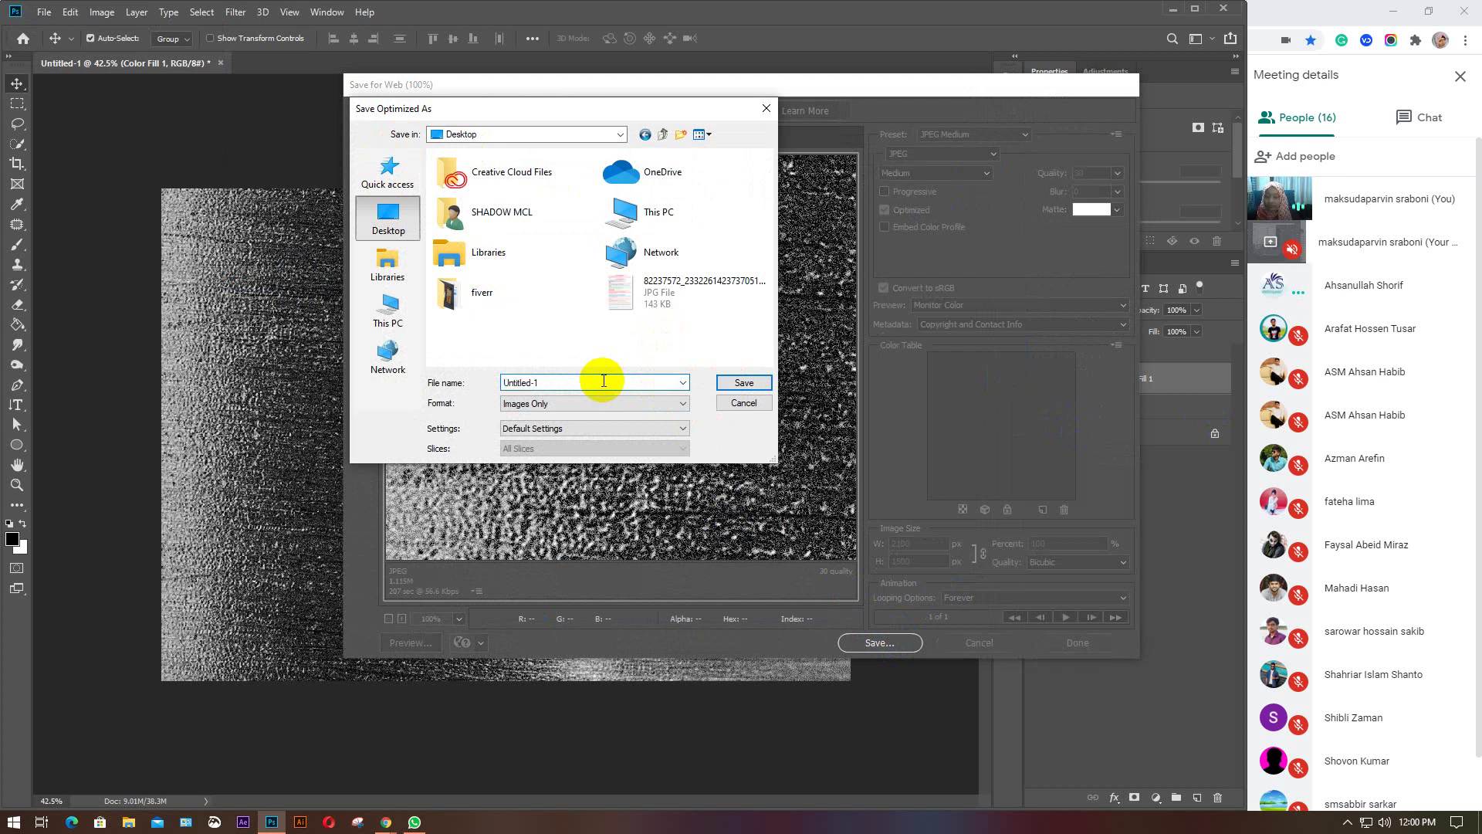
{"action": "left_click", "coordinate": [737, 384]}
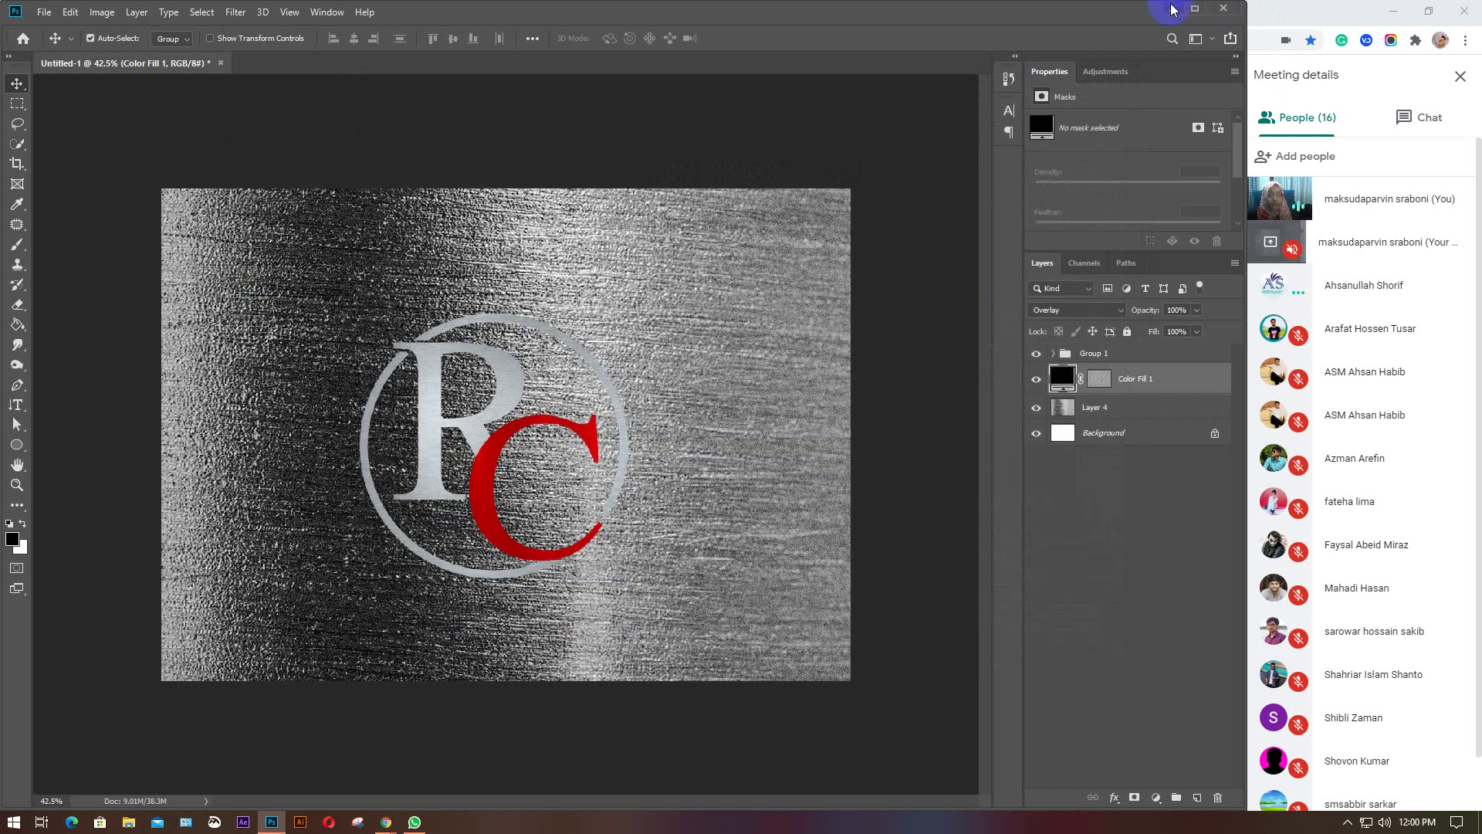
{"action": "left_click", "coordinate": [1169, 10]}
Minimize the browser, view Untitled-1.jpg from the desktop in Photos, then close Photos.
{"action": "left_click", "coordinate": [1391, 12]}
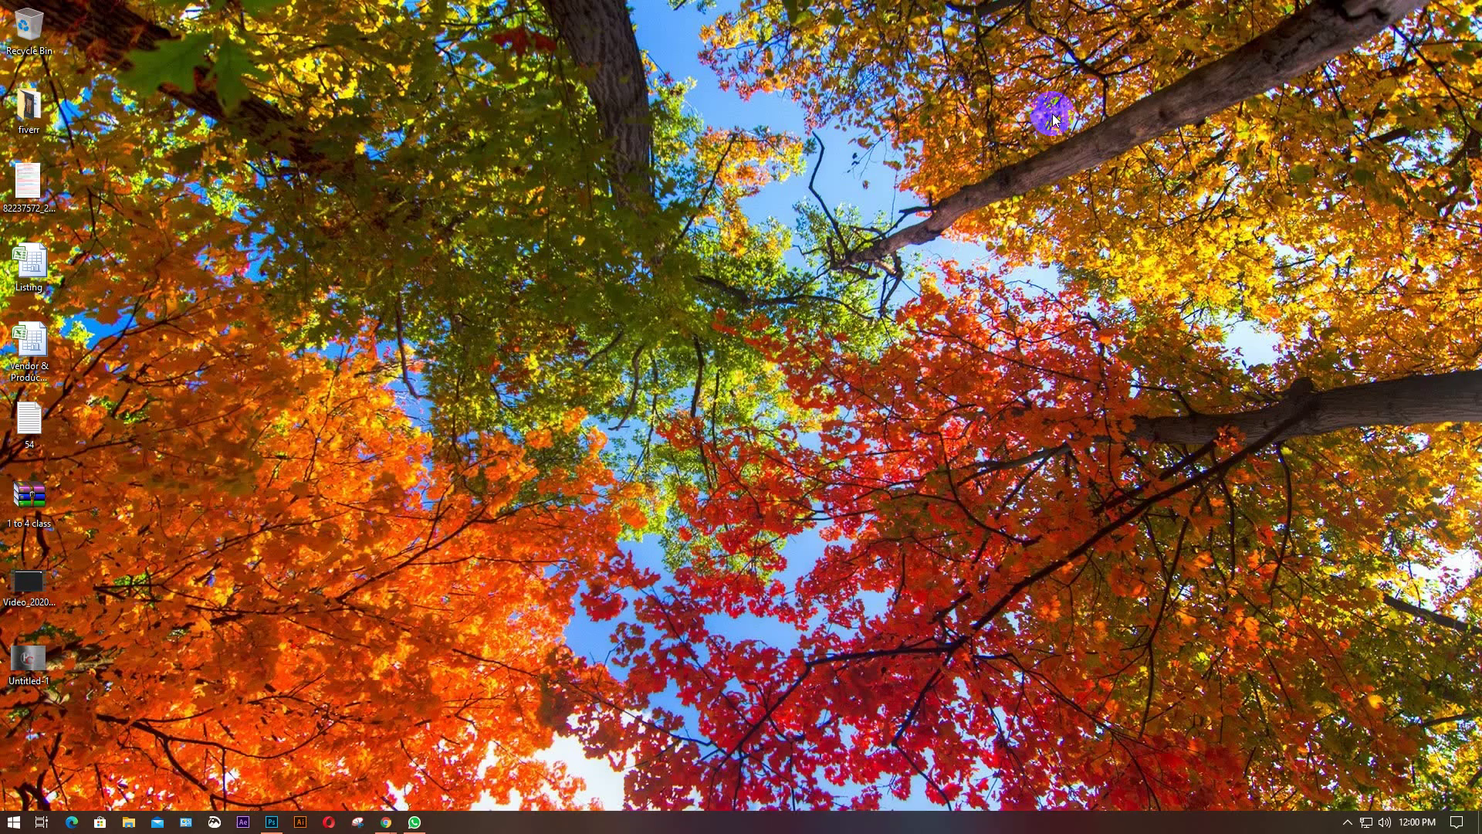
{"action": "double_click", "coordinate": [24, 666]}
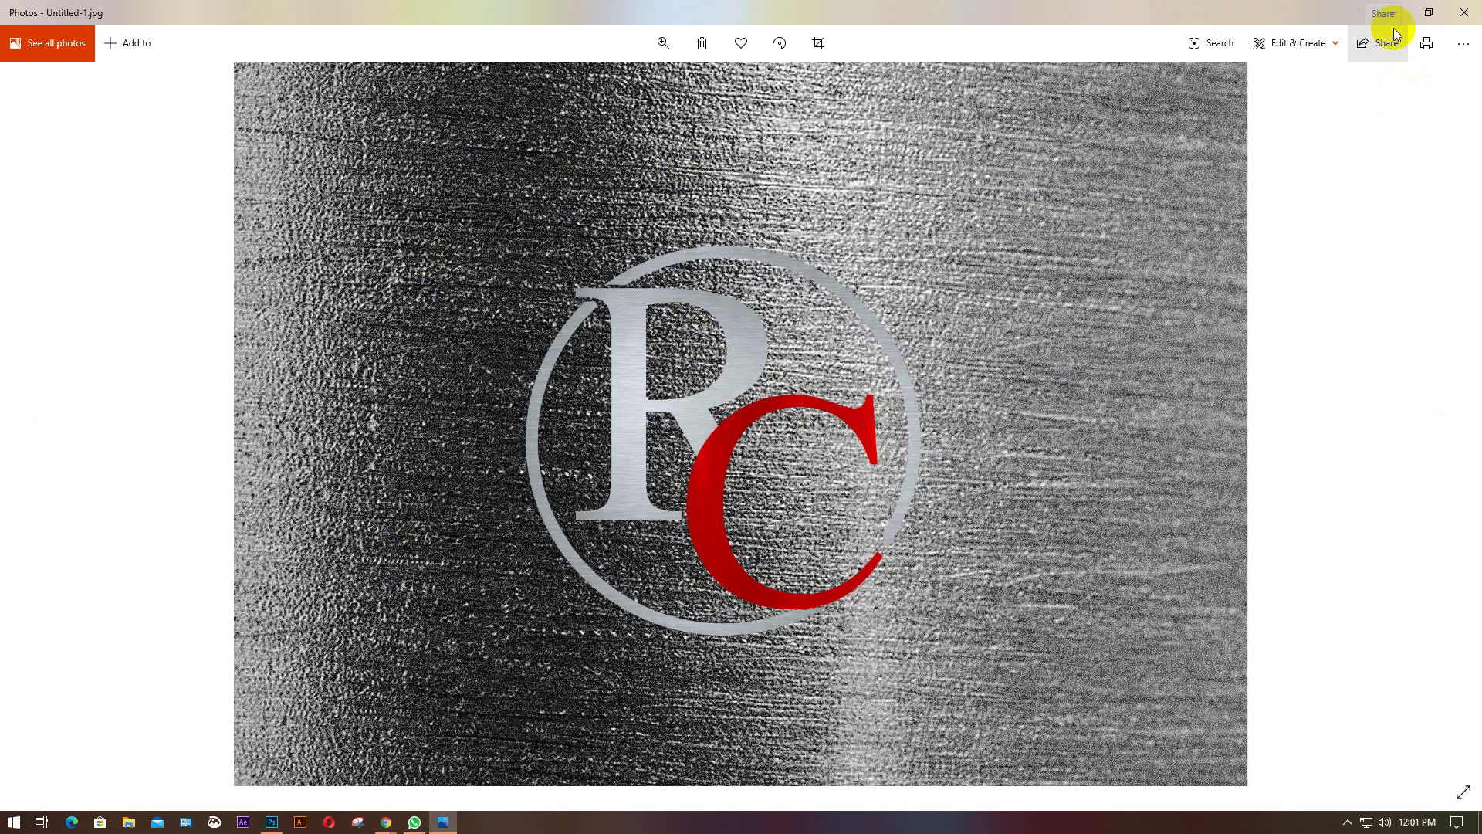
{"action": "left_click", "coordinate": [1461, 13]}
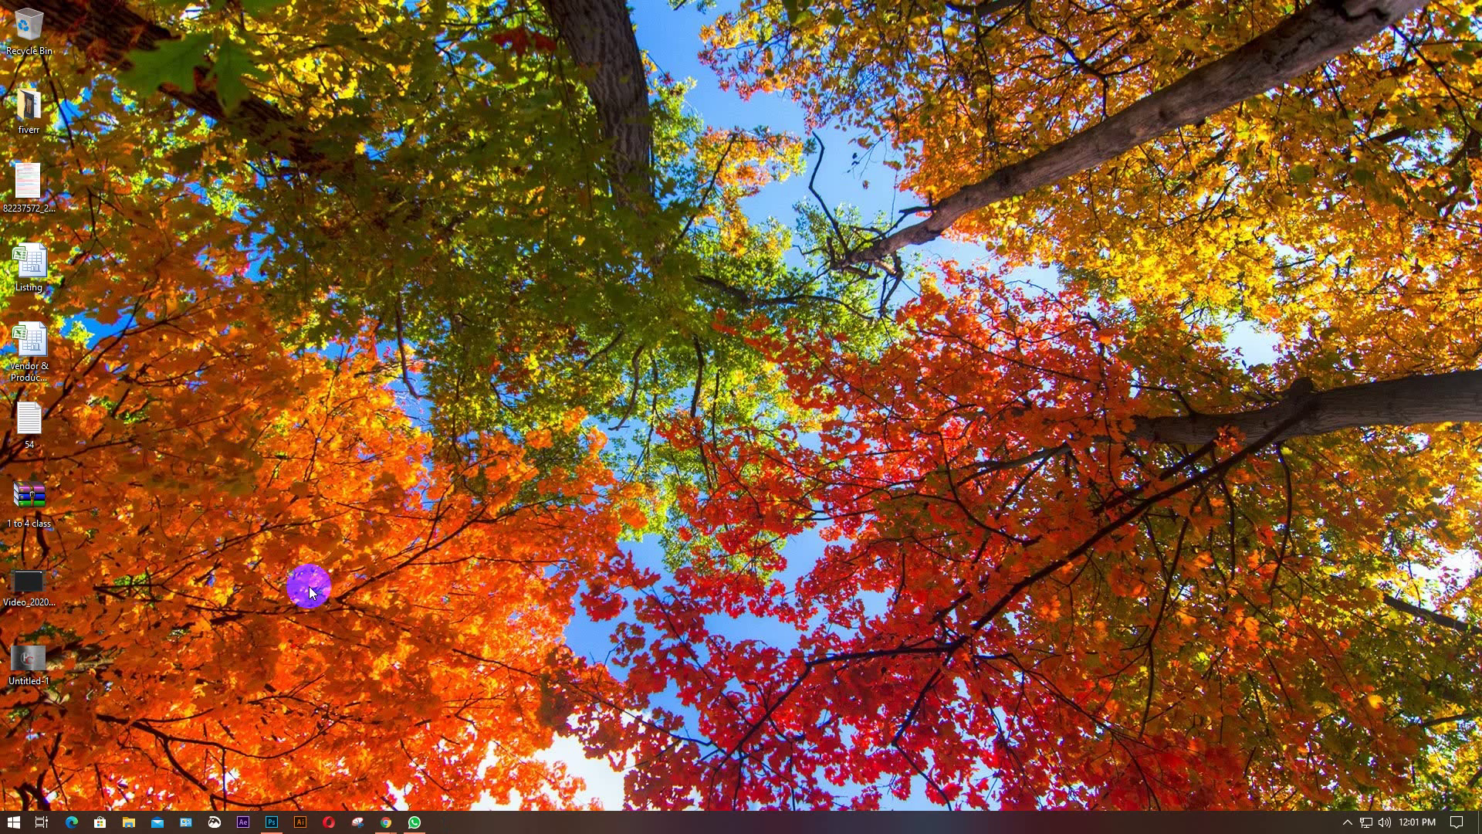
Replace the steel surface image search with a 'logo mockup' search.
{"action": "mouse_move", "coordinate": [386, 821]}
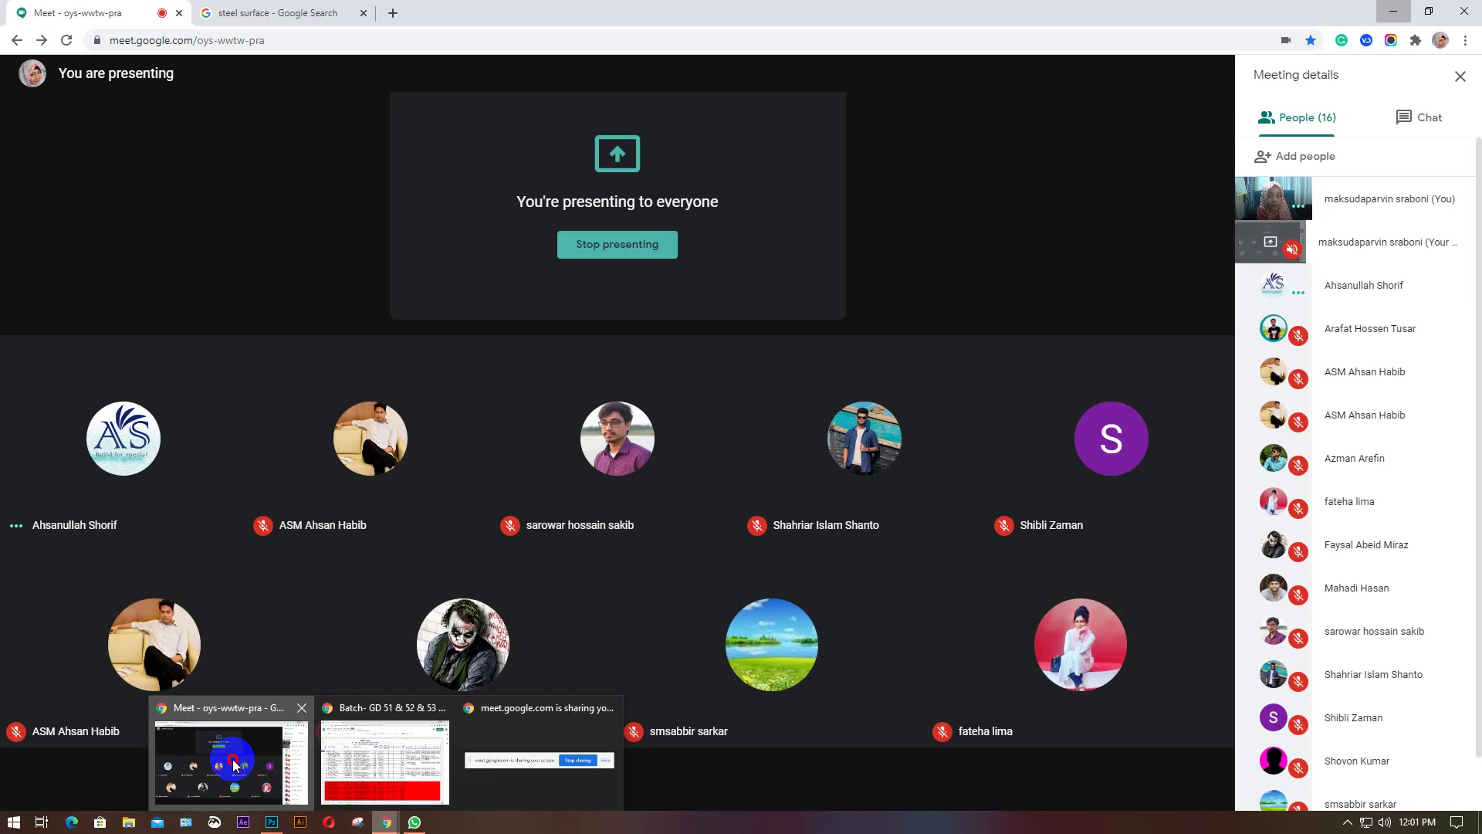
{"action": "left_click", "coordinate": [232, 760]}
{"action": "left_click", "coordinate": [247, 14]}
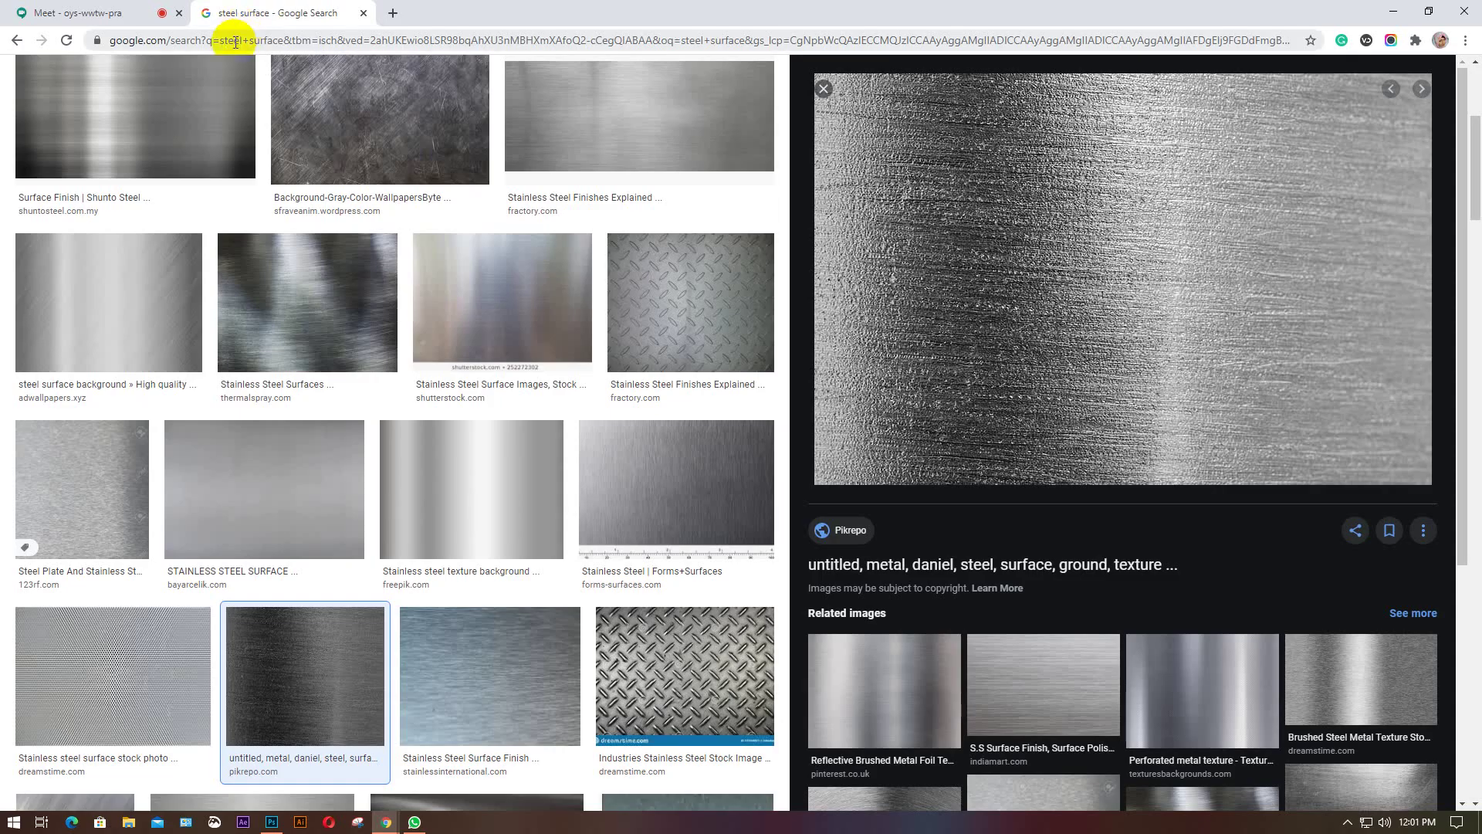
{"action": "scroll", "coordinate": [265, 85], "scroll_direction": "up", "scroll_amount": 5}
{"action": "left_click_drag", "start_coordinate": [266, 87], "coordinate": [93, 105]}
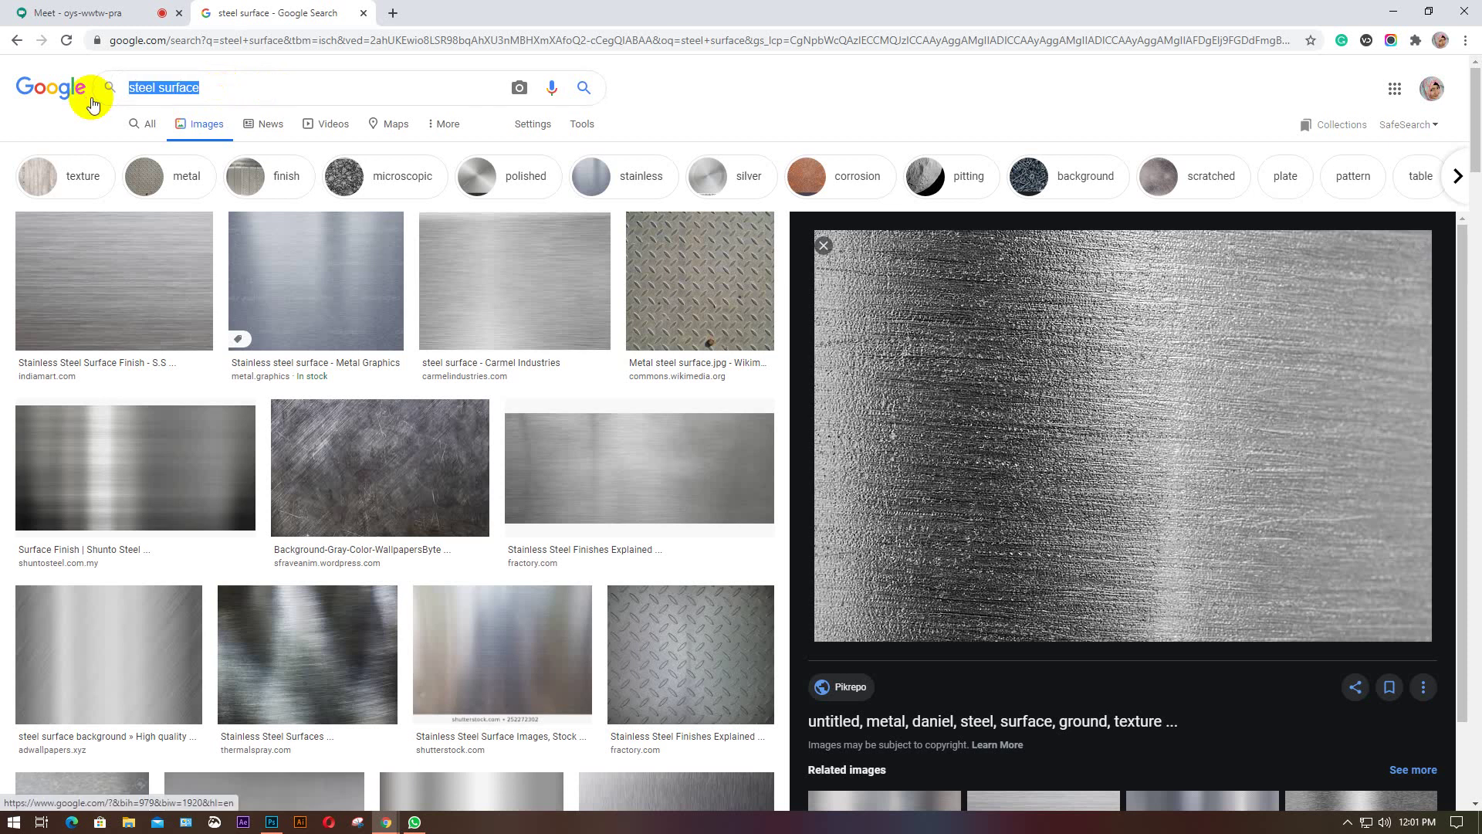
{"action": "type", "text": "logo "}
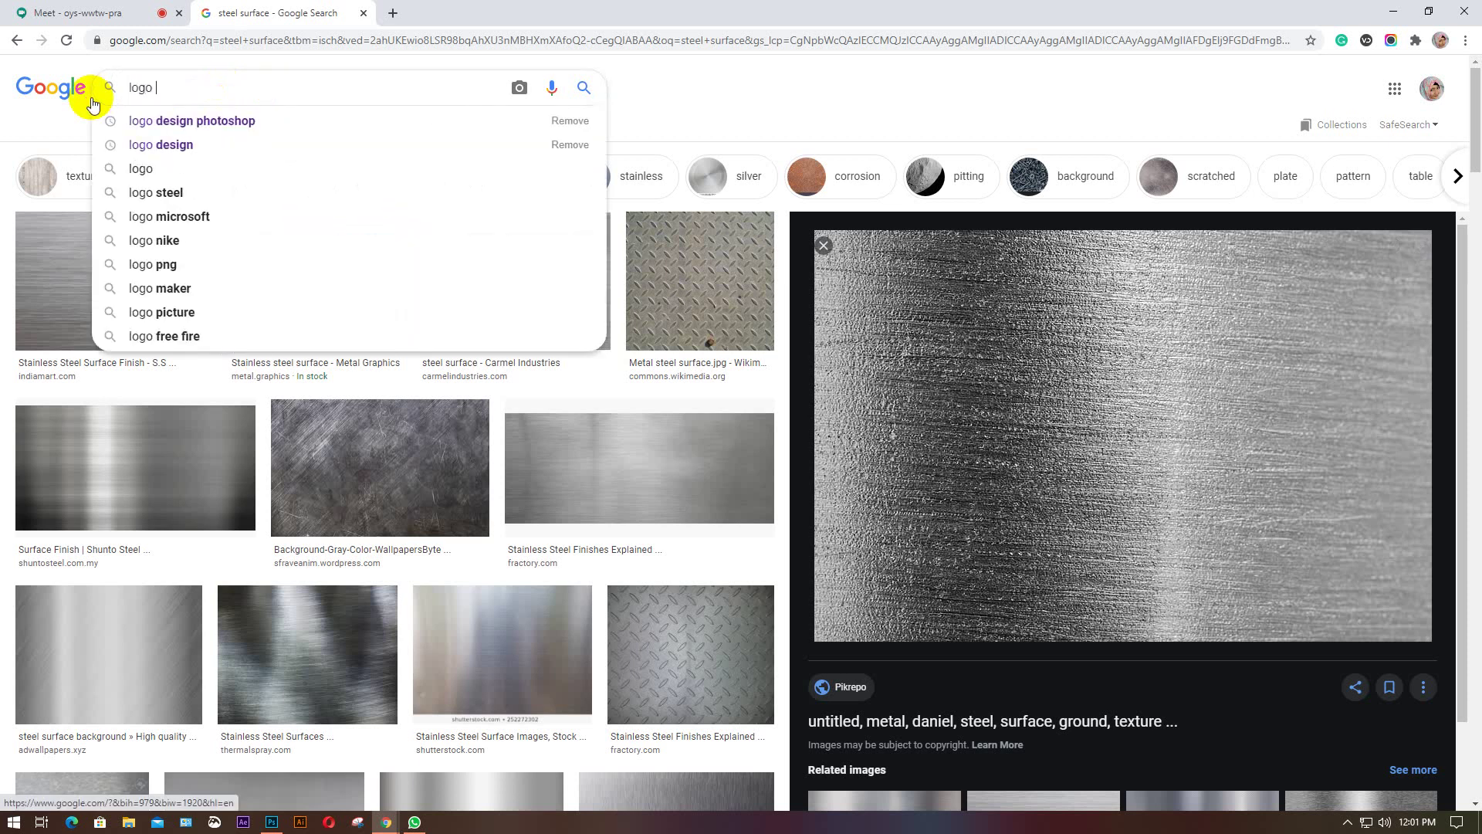
{"action": "type", "text": "mock"}
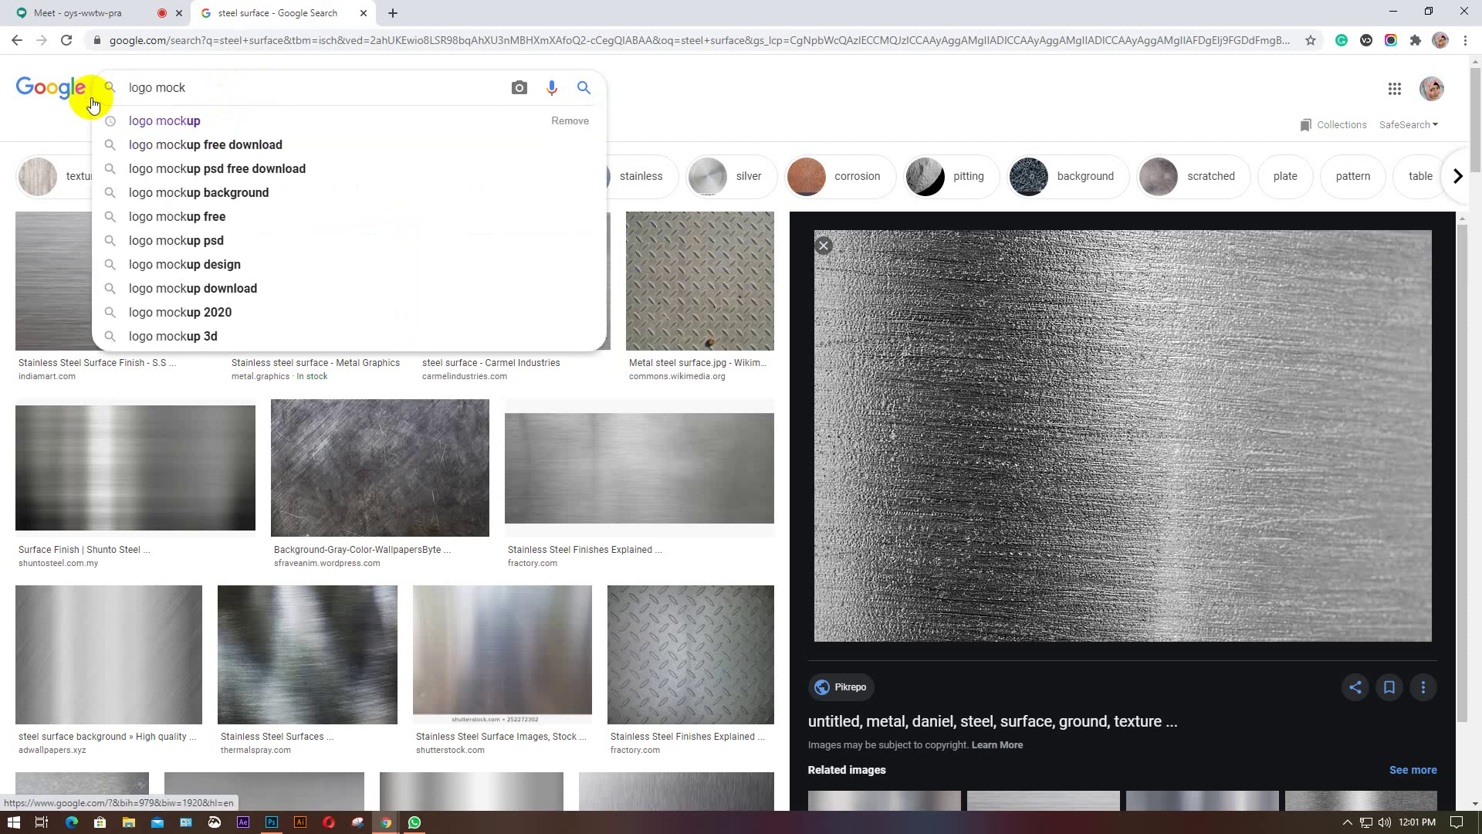
{"action": "key", "text": "Return"}
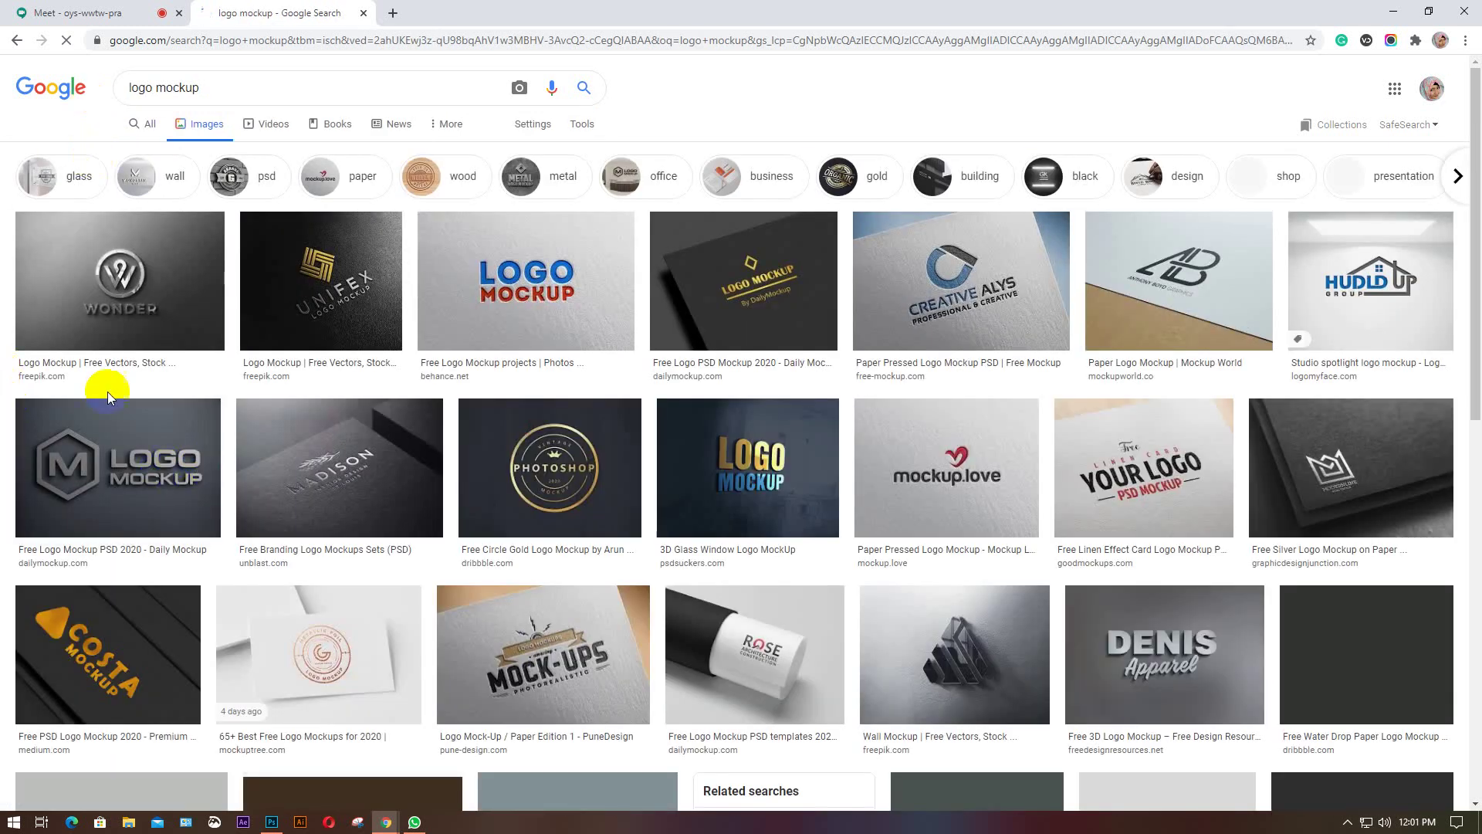
Preview the Creative Alys paper, 3D Glass Window and Madison branding logo mockups.
{"action": "left_click", "coordinate": [949, 282]}
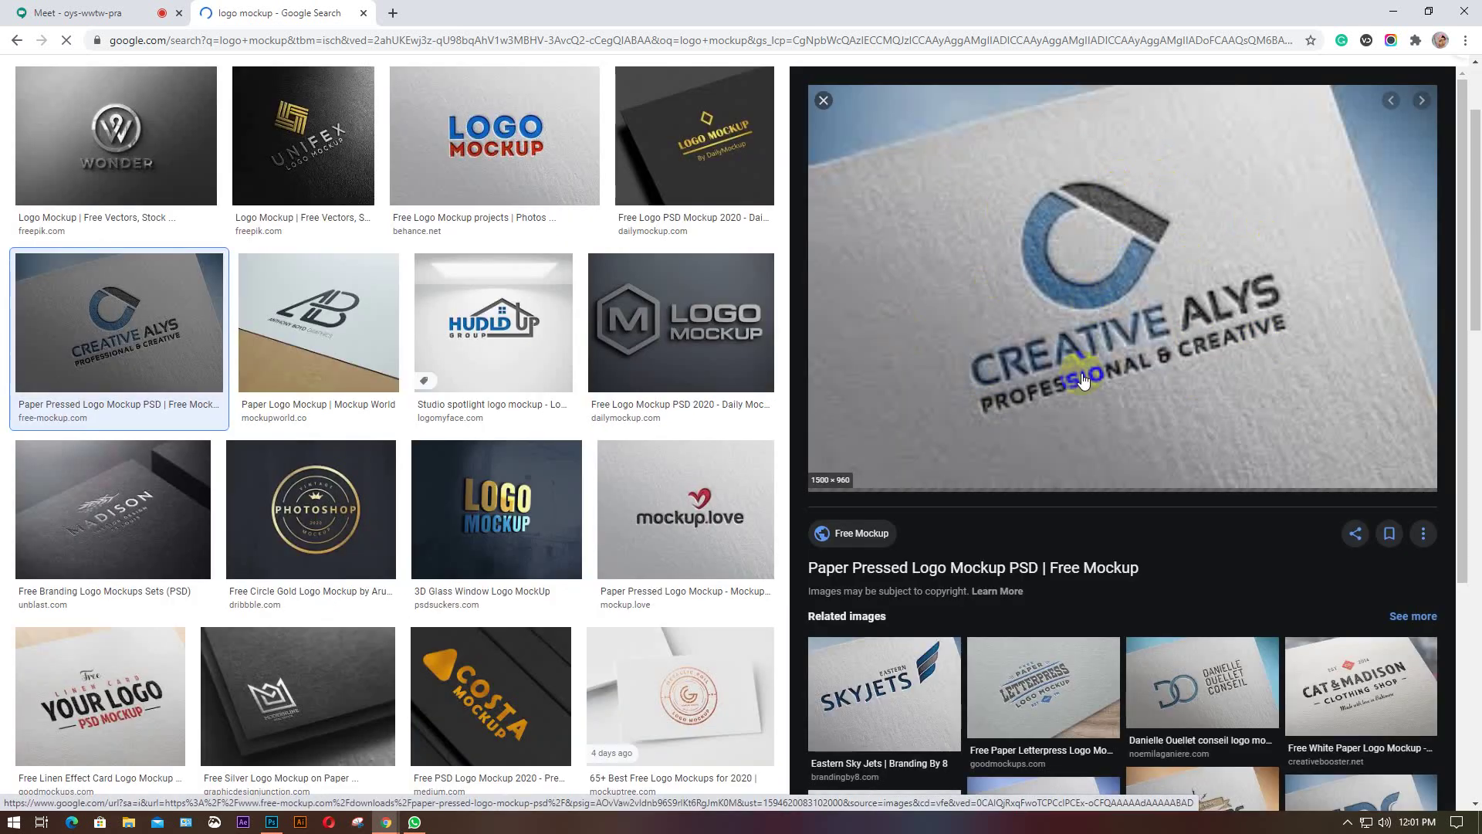
{"action": "left_click", "coordinate": [461, 522]}
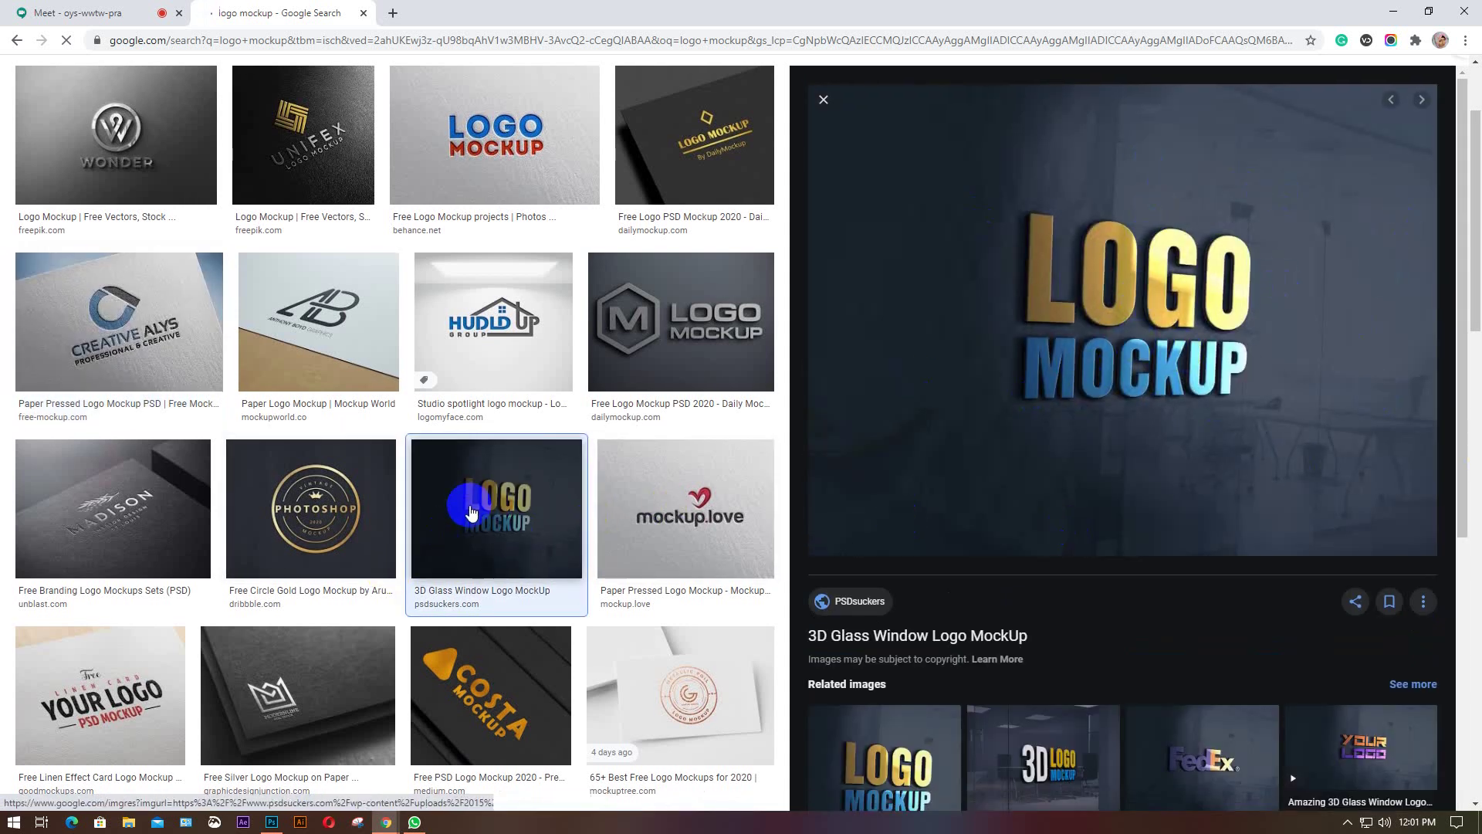
{"action": "scroll", "coordinate": [448, 502], "scroll_direction": "down", "scroll_amount": 1}
{"action": "left_click", "coordinate": [92, 446]}
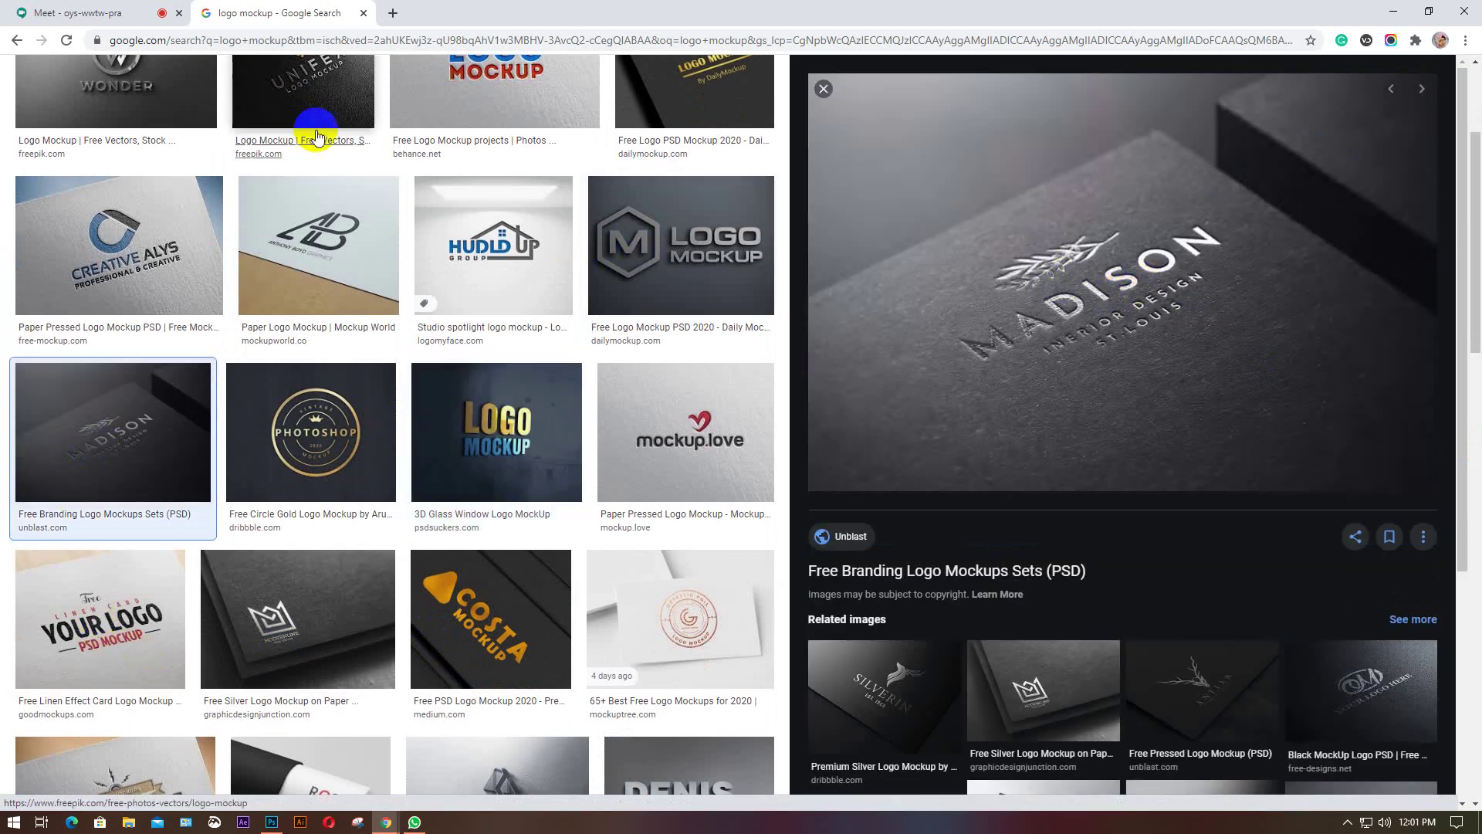
{"action": "scroll", "coordinate": [291, 145], "scroll_direction": "up", "scroll_amount": 3}
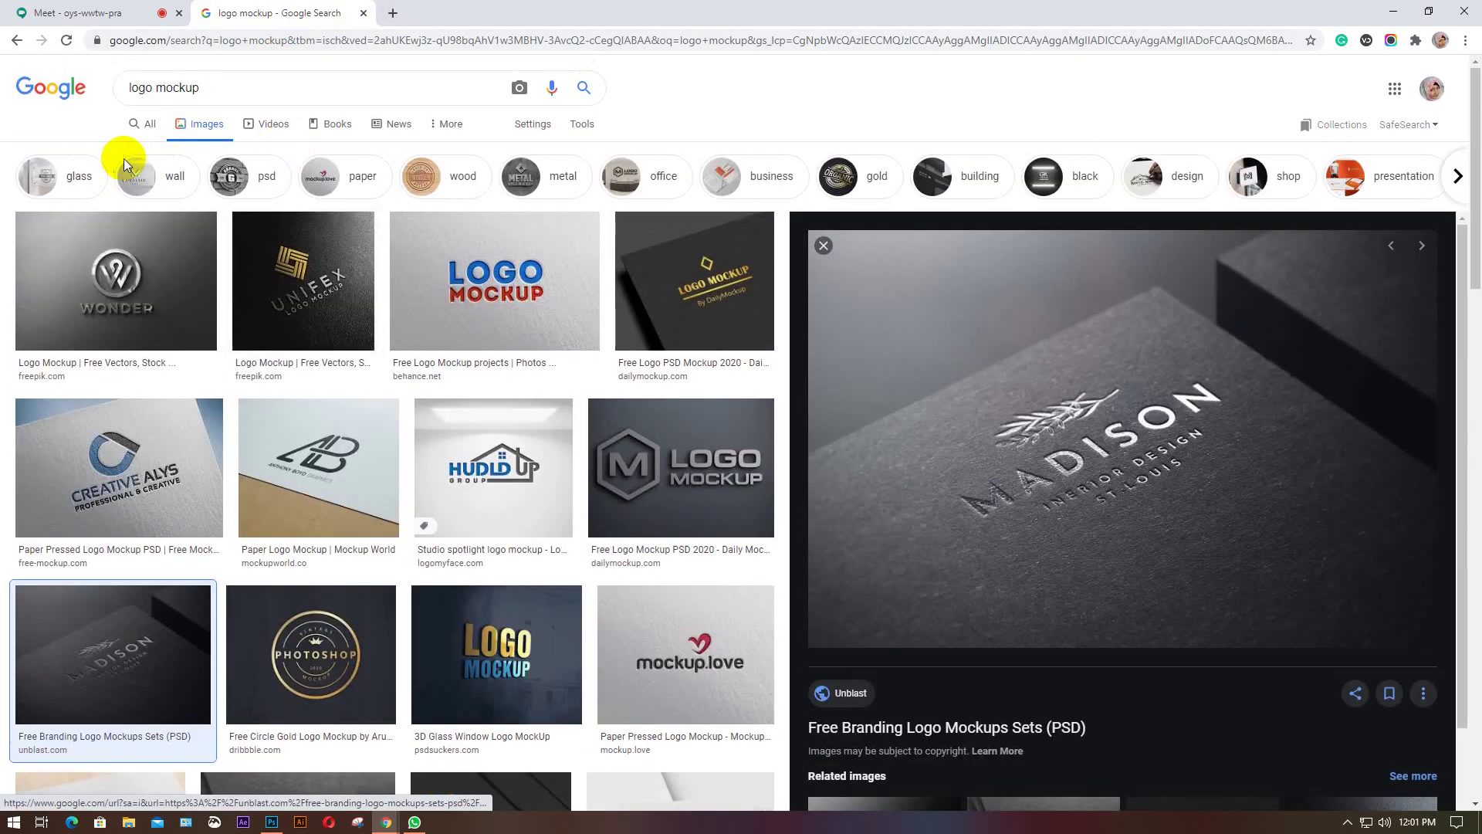
Switch to All web results, scroll through them, then return to the Meet presenting screen.
{"action": "left_click", "coordinate": [145, 123]}
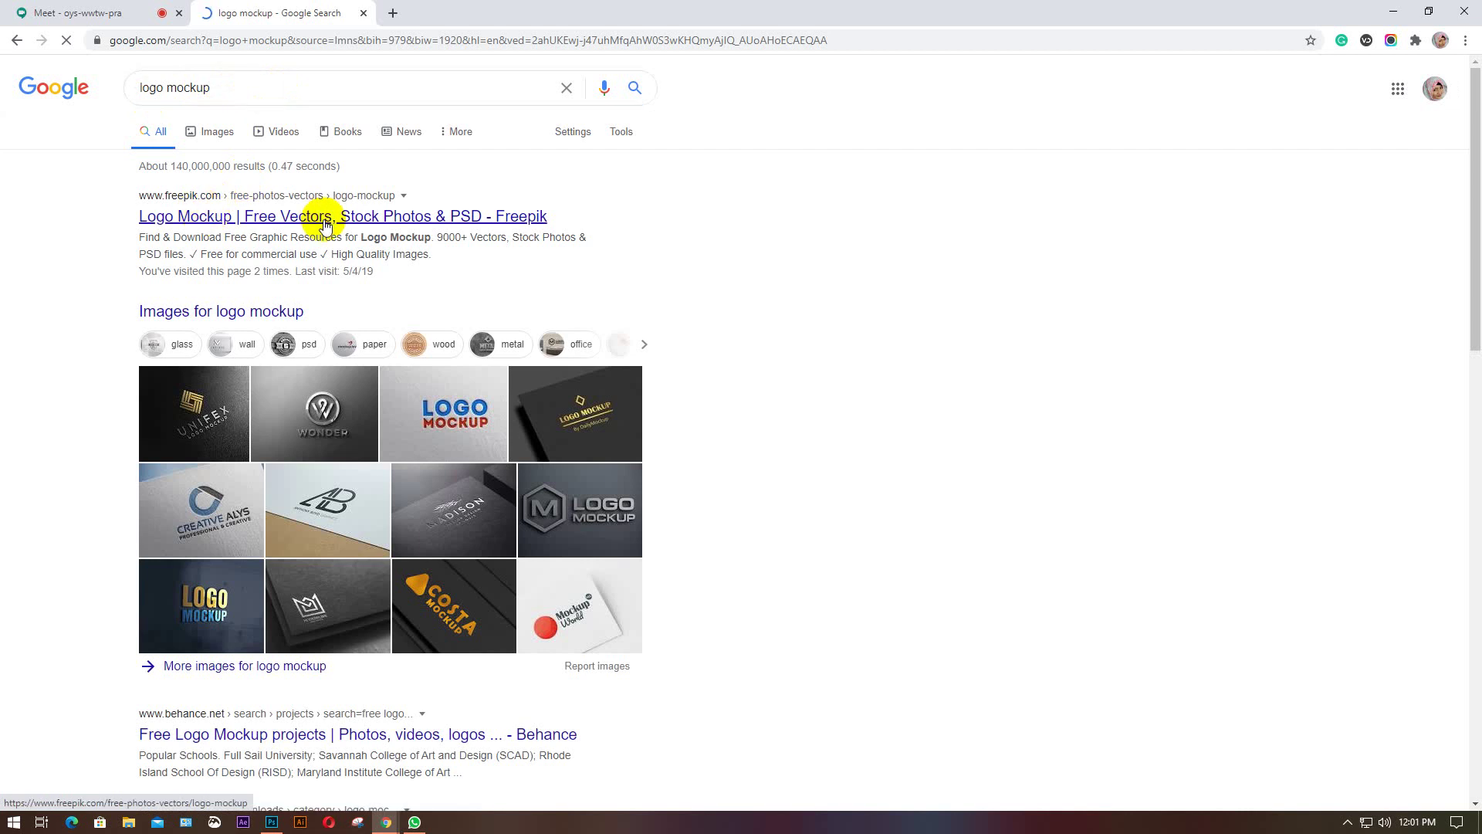
{"action": "scroll", "coordinate": [367, 362], "scroll_direction": "down", "scroll_amount": 2}
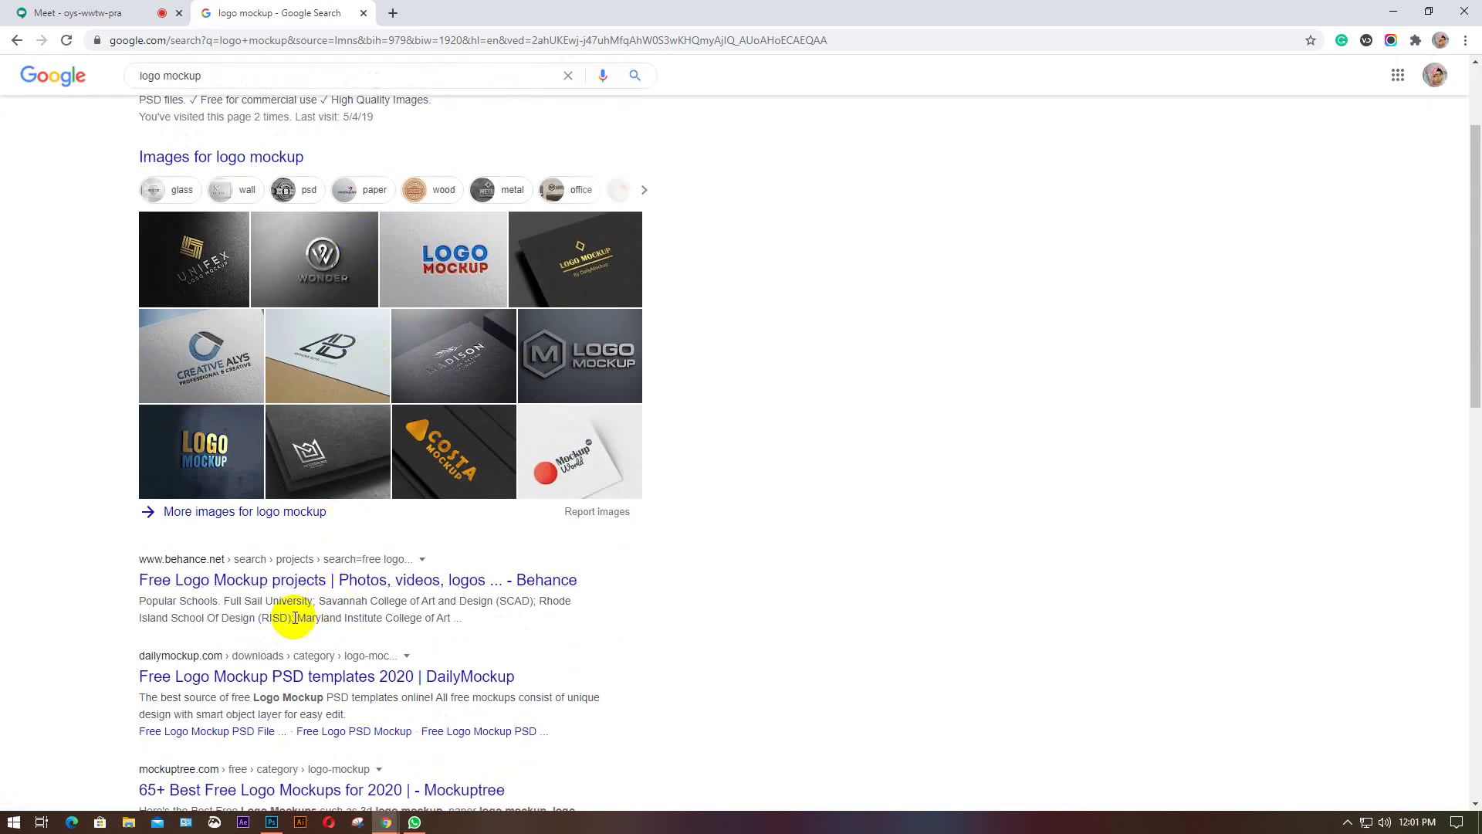
{"action": "scroll", "coordinate": [308, 556], "scroll_direction": "down", "scroll_amount": 2}
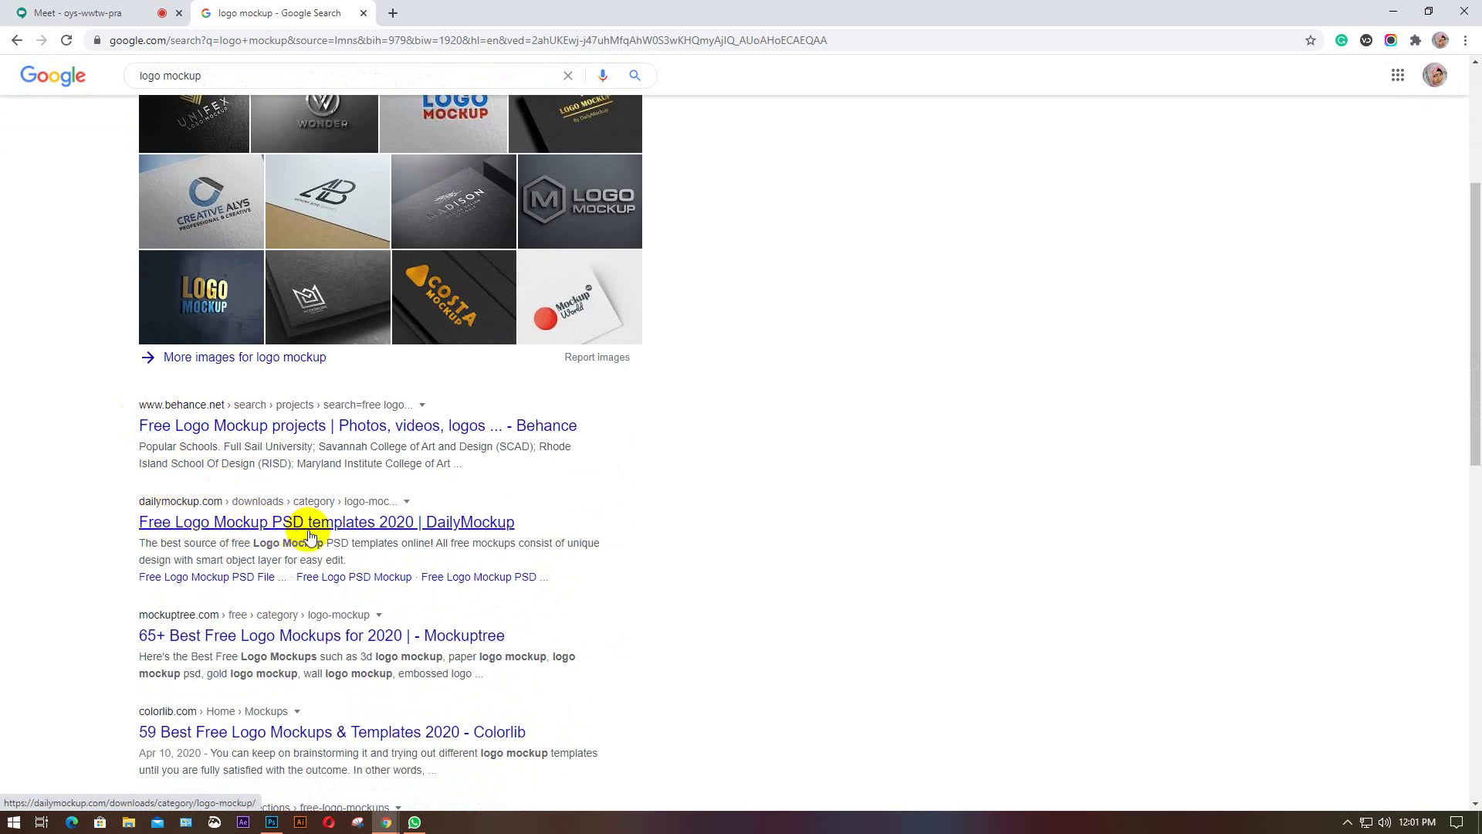
{"action": "scroll", "coordinate": [347, 521], "scroll_direction": "down", "scroll_amount": 3}
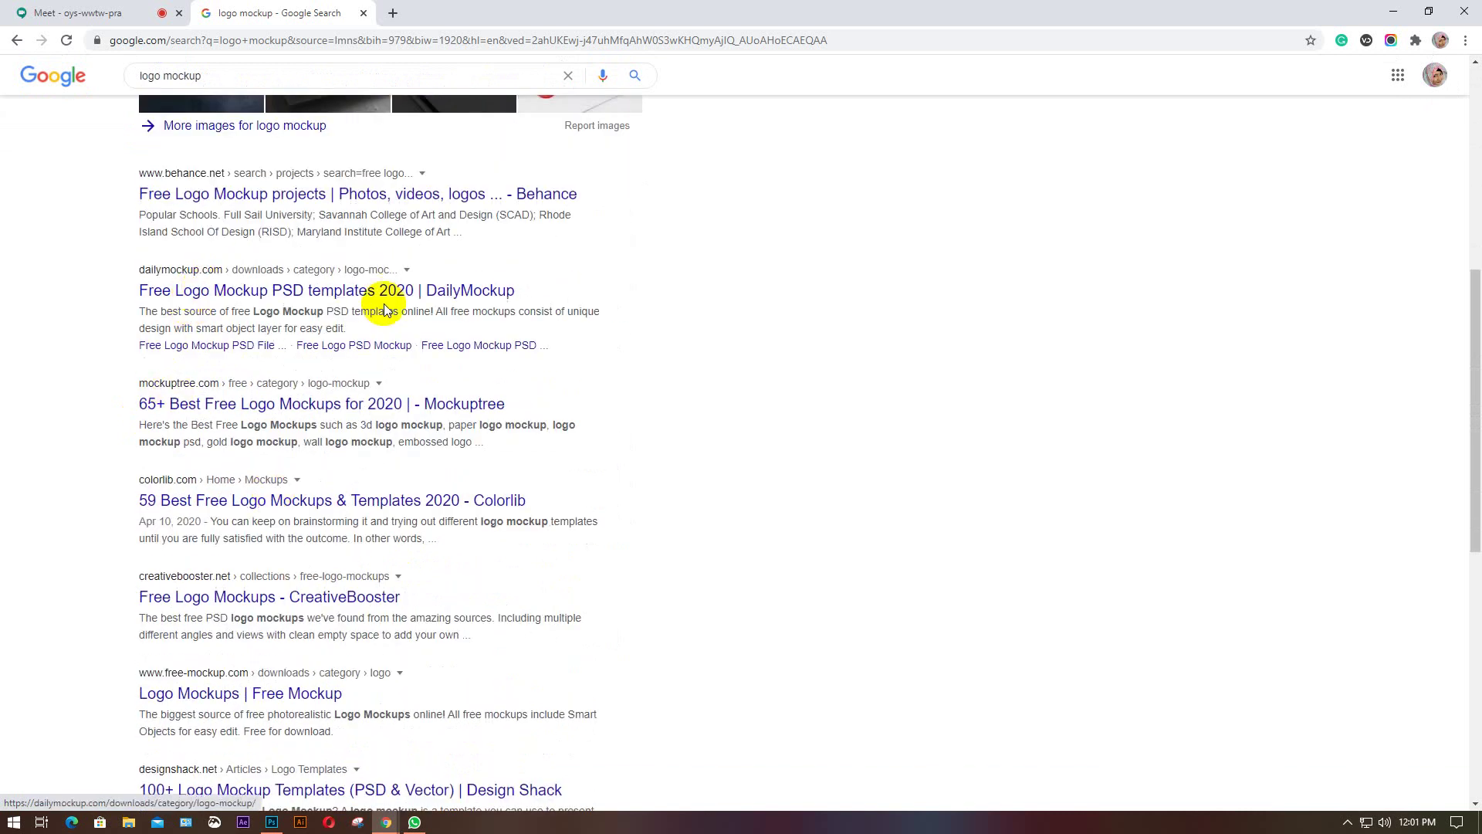
{"action": "left_click", "coordinate": [19, 12]}
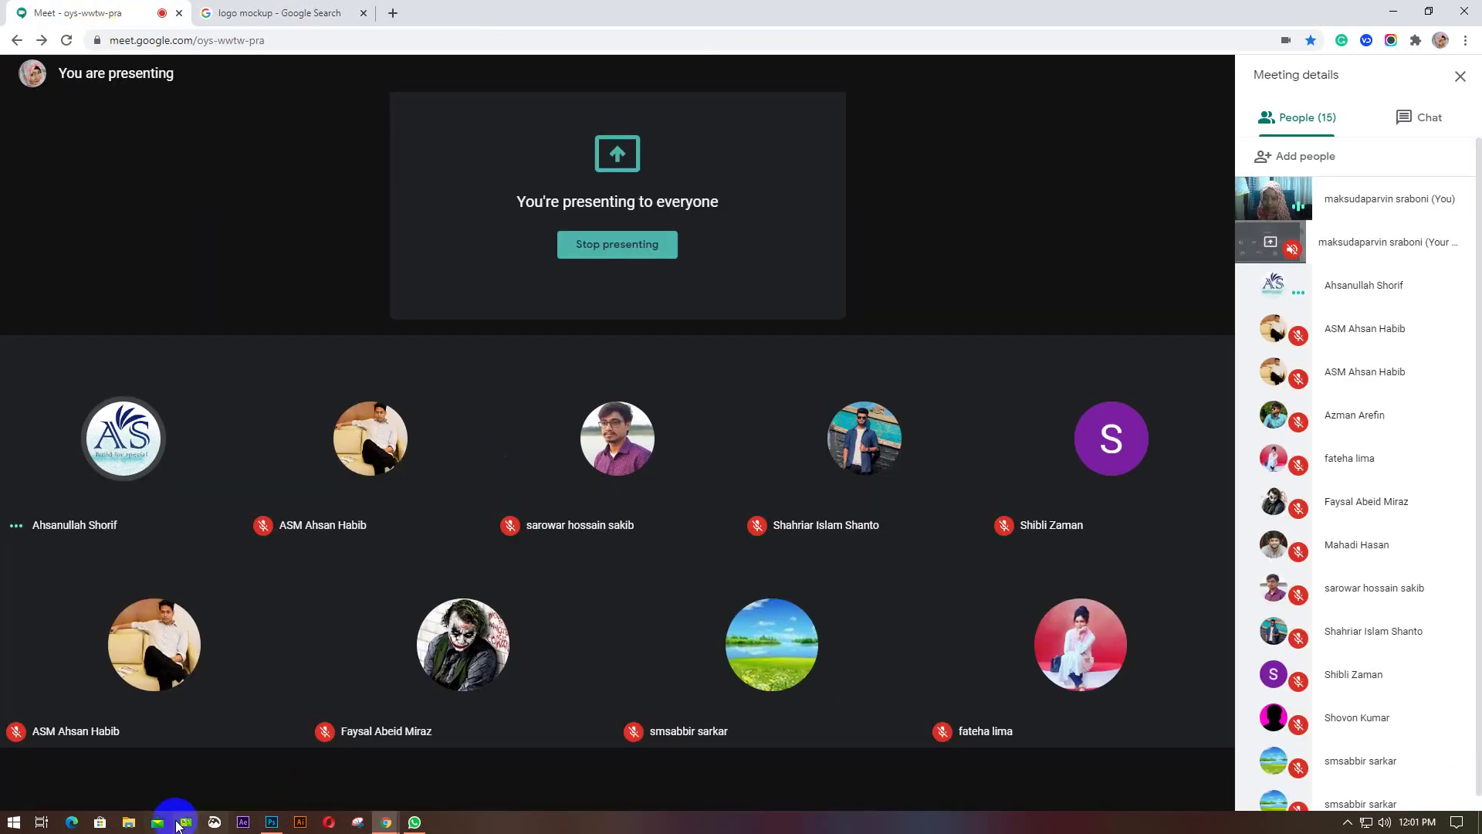
Browse the files in File Explorer's Downloads folder.
{"action": "left_click", "coordinate": [130, 823]}
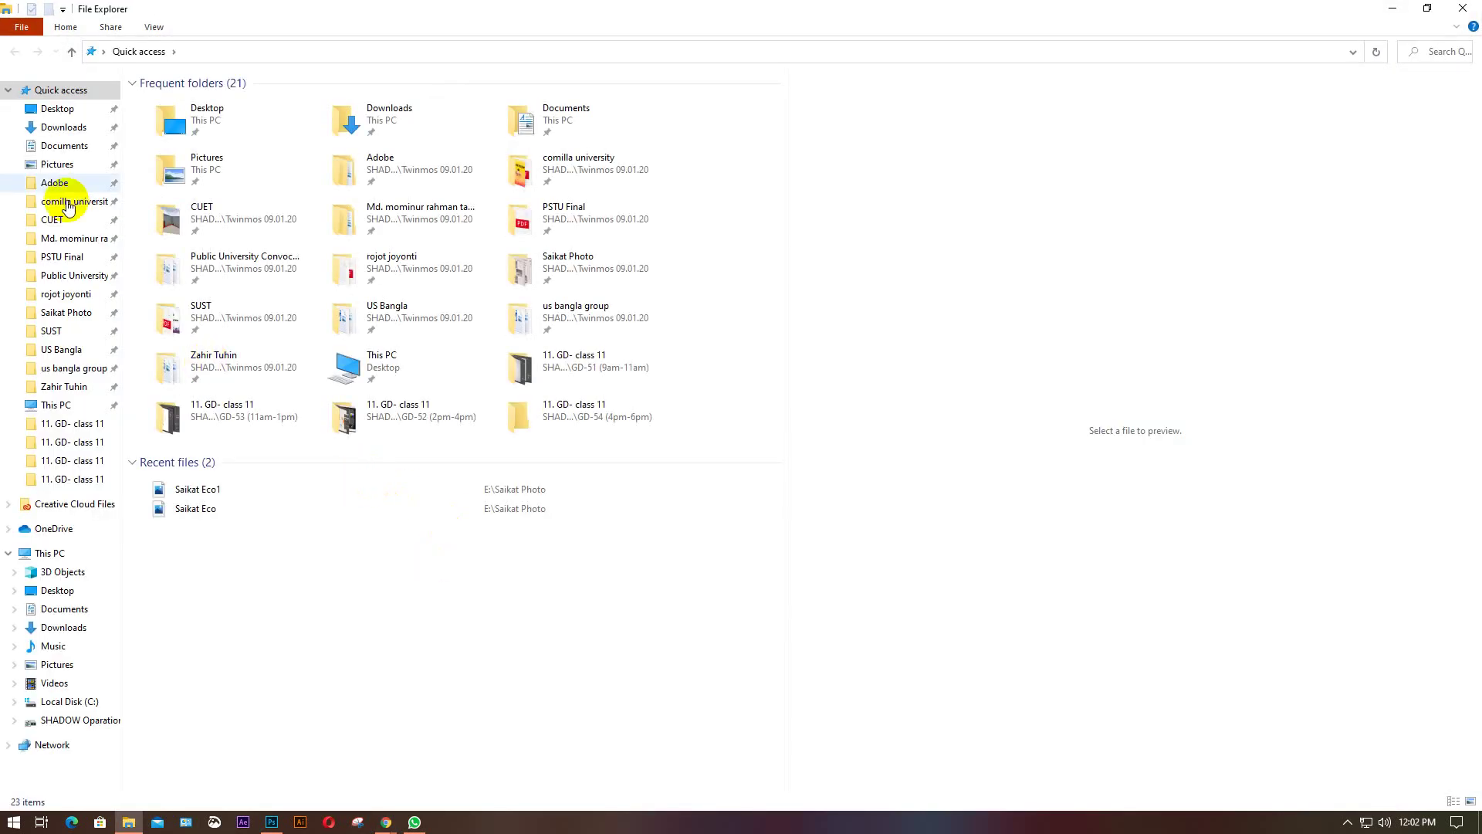
{"action": "left_click", "coordinate": [63, 128]}
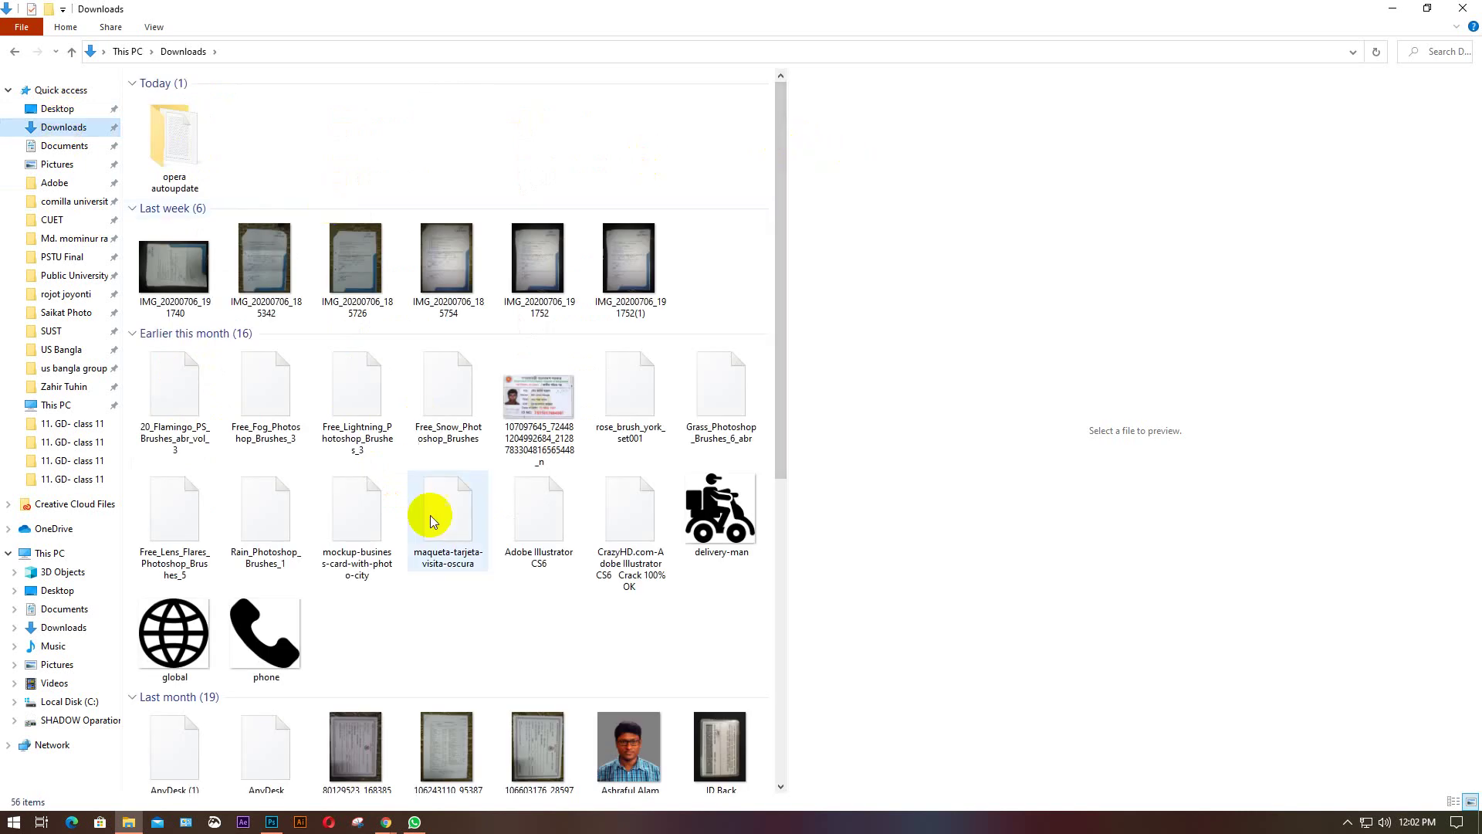
{"action": "scroll", "coordinate": [429, 515], "scroll_direction": "down", "scroll_amount": 8}
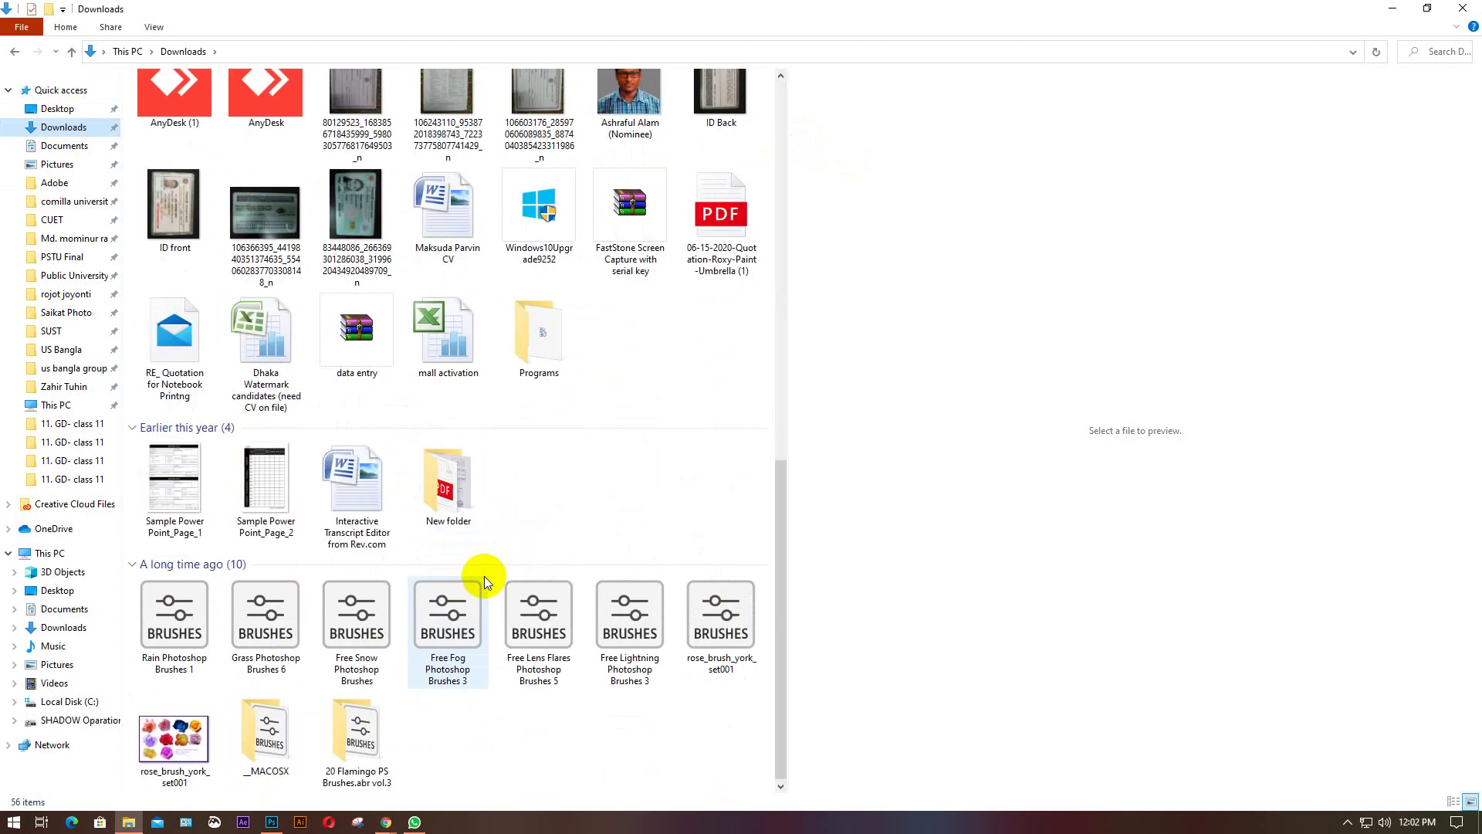
{"action": "scroll", "coordinate": [484, 576], "scroll_direction": "up", "scroll_amount": 5}
{"action": "scroll", "coordinate": [466, 387], "scroll_direction": "up", "scroll_amount": 3}
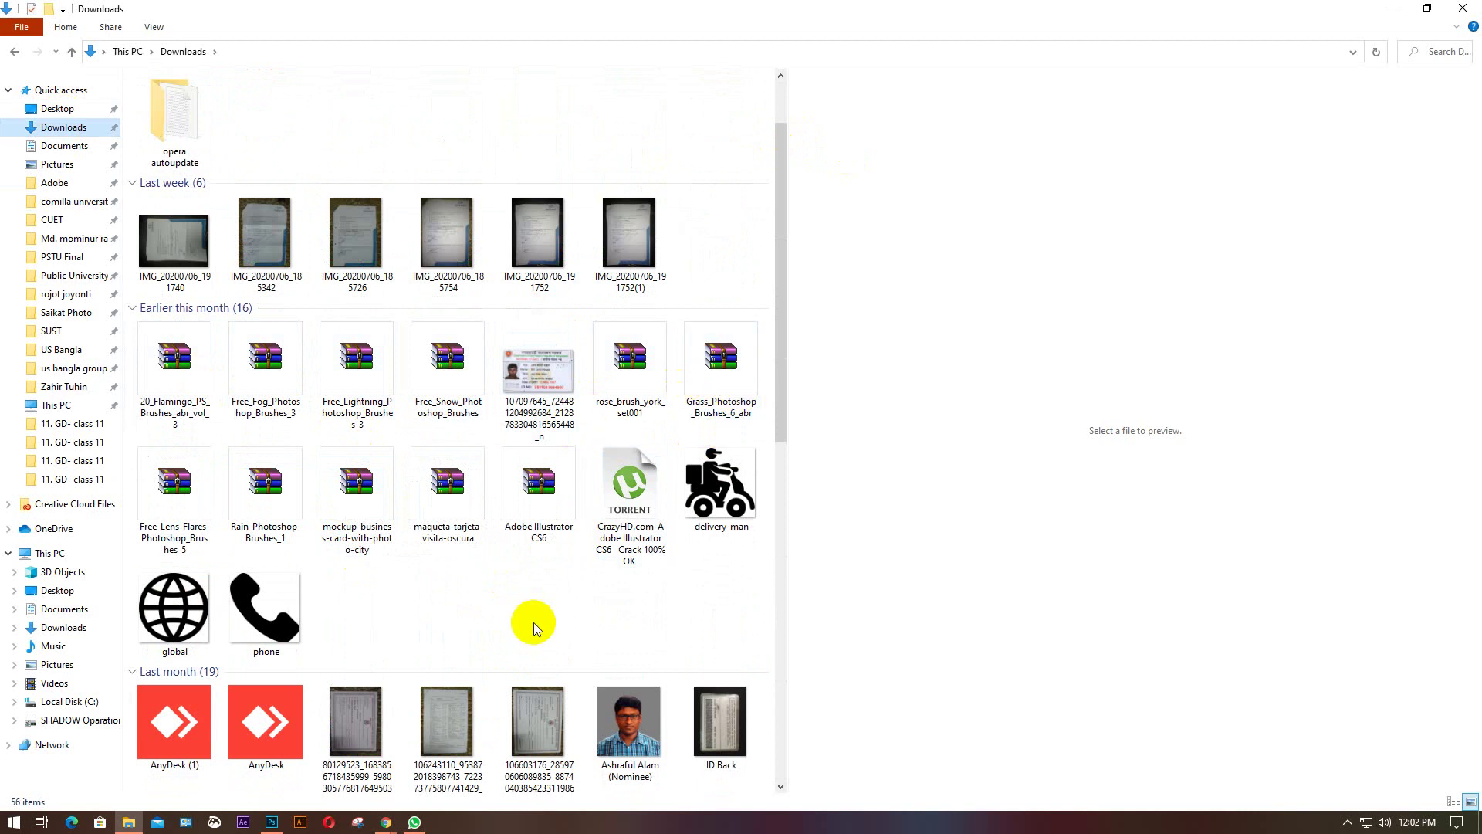
Return to the Google 'logo mockup' search results in the browser.
{"action": "mouse_move", "coordinate": [394, 822]}
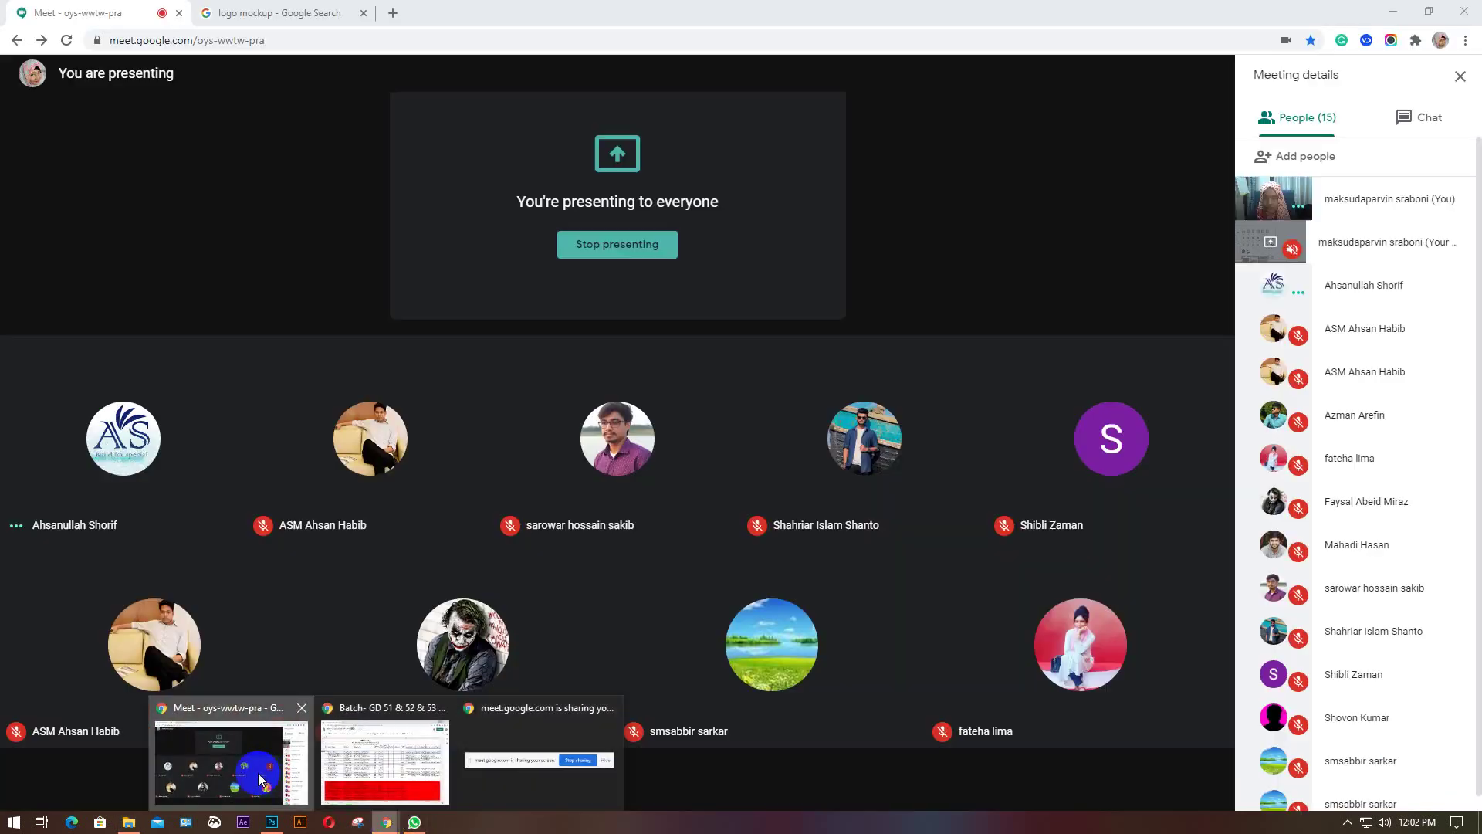
{"action": "left_click", "coordinate": [231, 765]}
{"action": "left_click", "coordinate": [292, 10]}
{"action": "scroll", "coordinate": [622, 399], "scroll_direction": "down", "scroll_amount": 1}
{"action": "scroll", "coordinate": [621, 400], "scroll_direction": "up", "scroll_amount": 3}
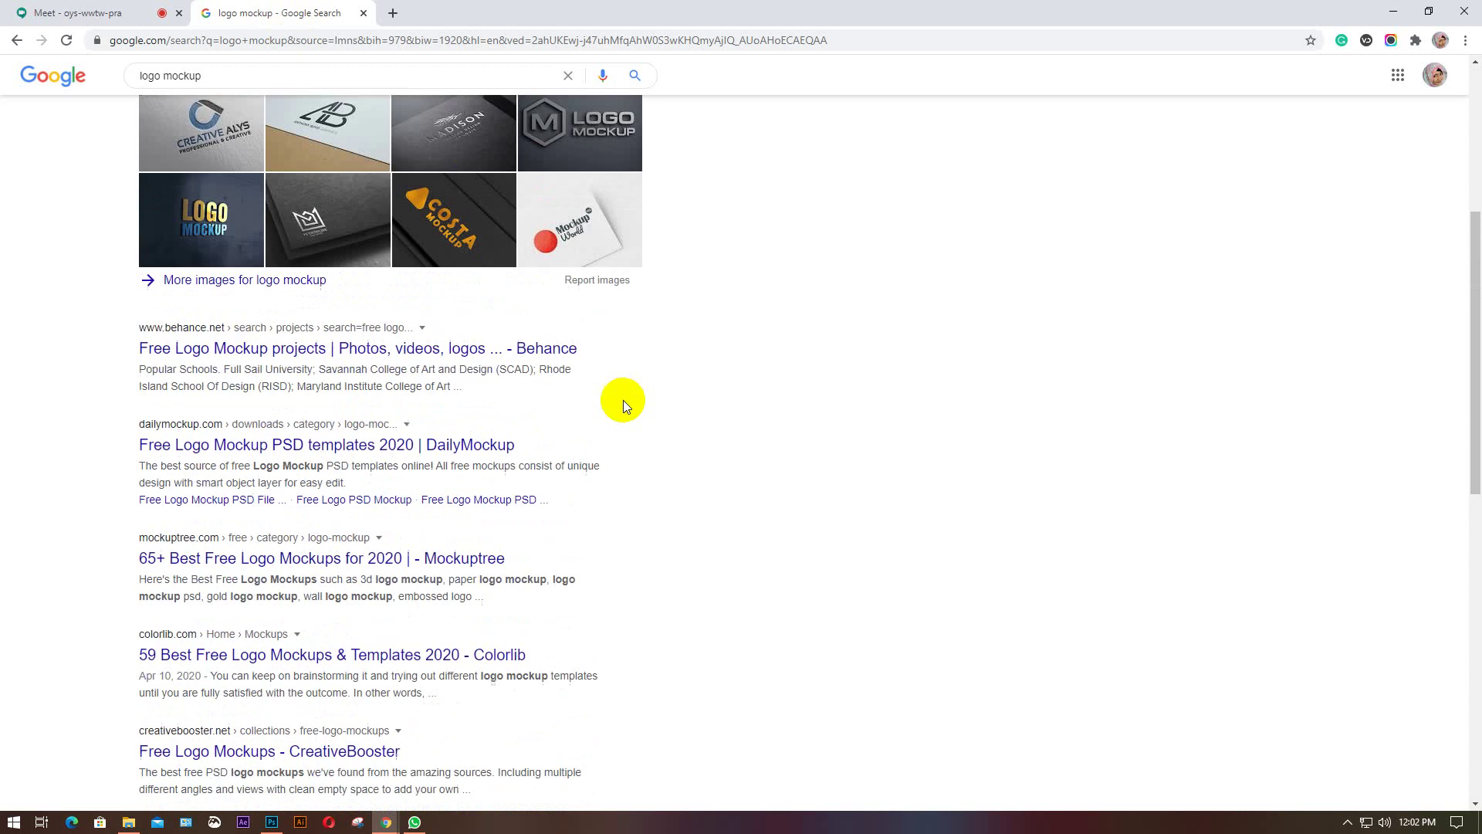
Open the DailyMockup free logo mockup page, then check the Meet presenting screen.
{"action": "left_click", "coordinate": [304, 450]}
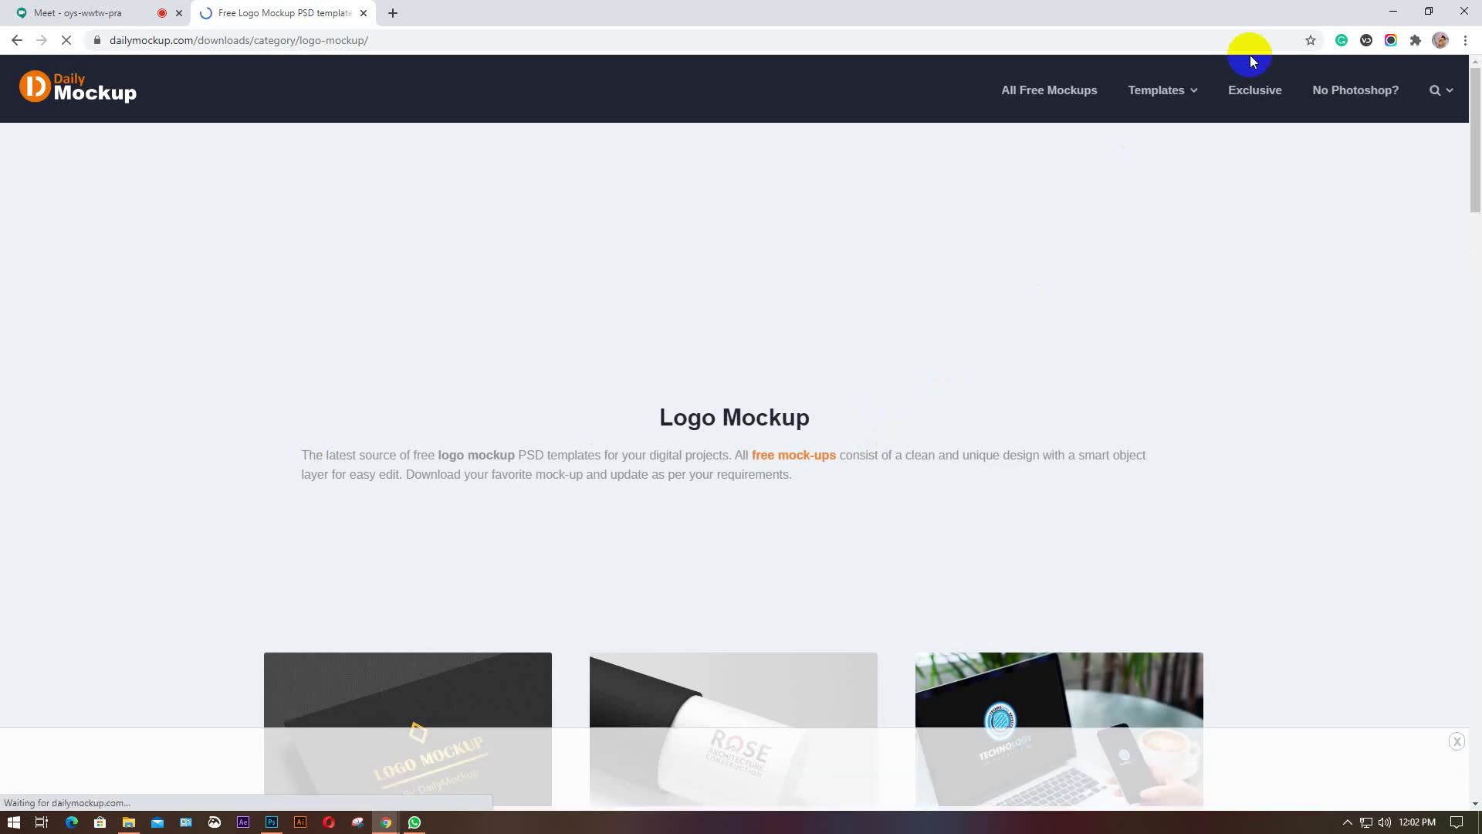
{"action": "left_click", "coordinate": [385, 821]}
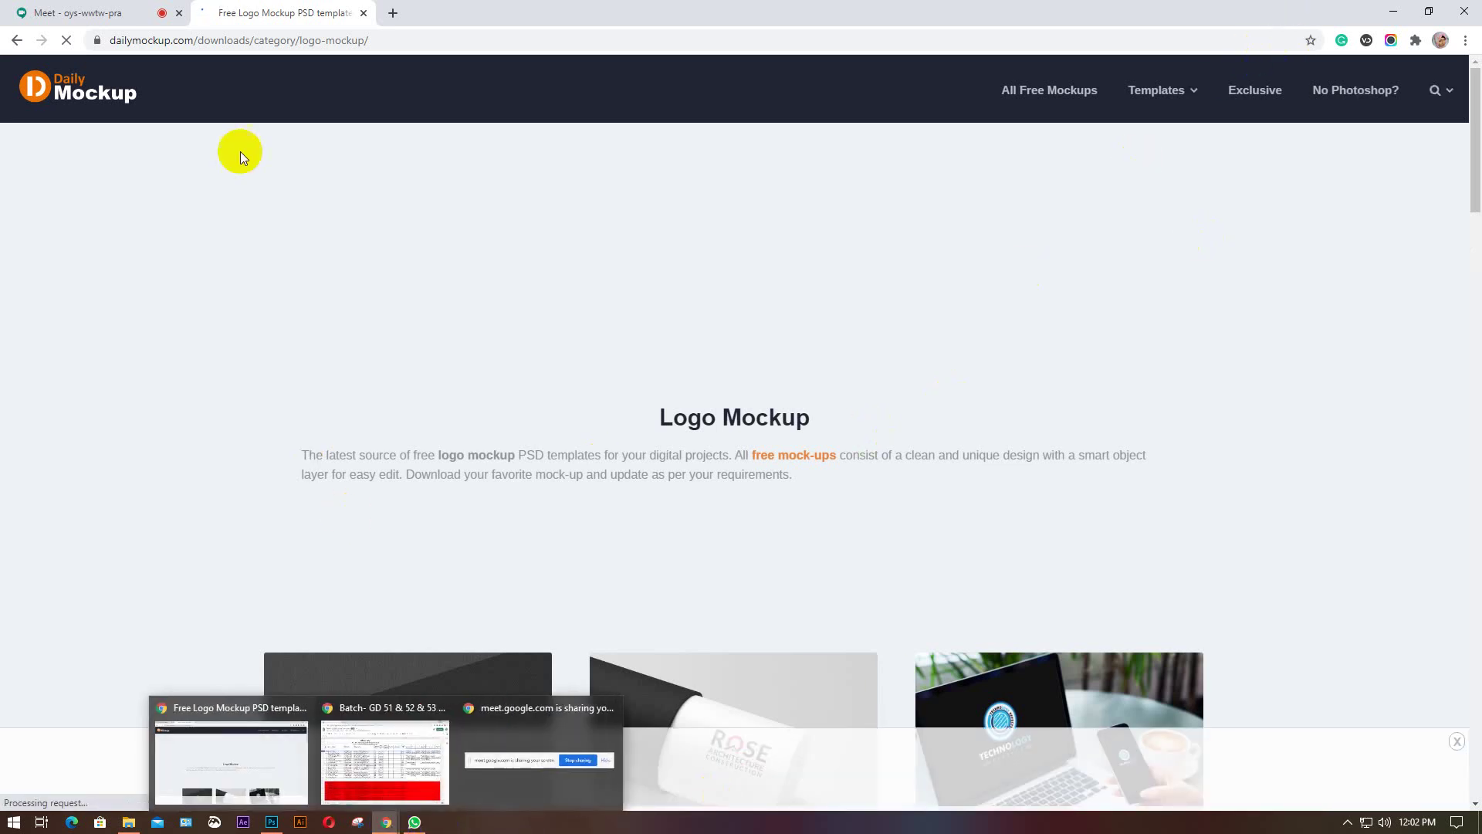
{"action": "left_click", "coordinate": [86, 12]}
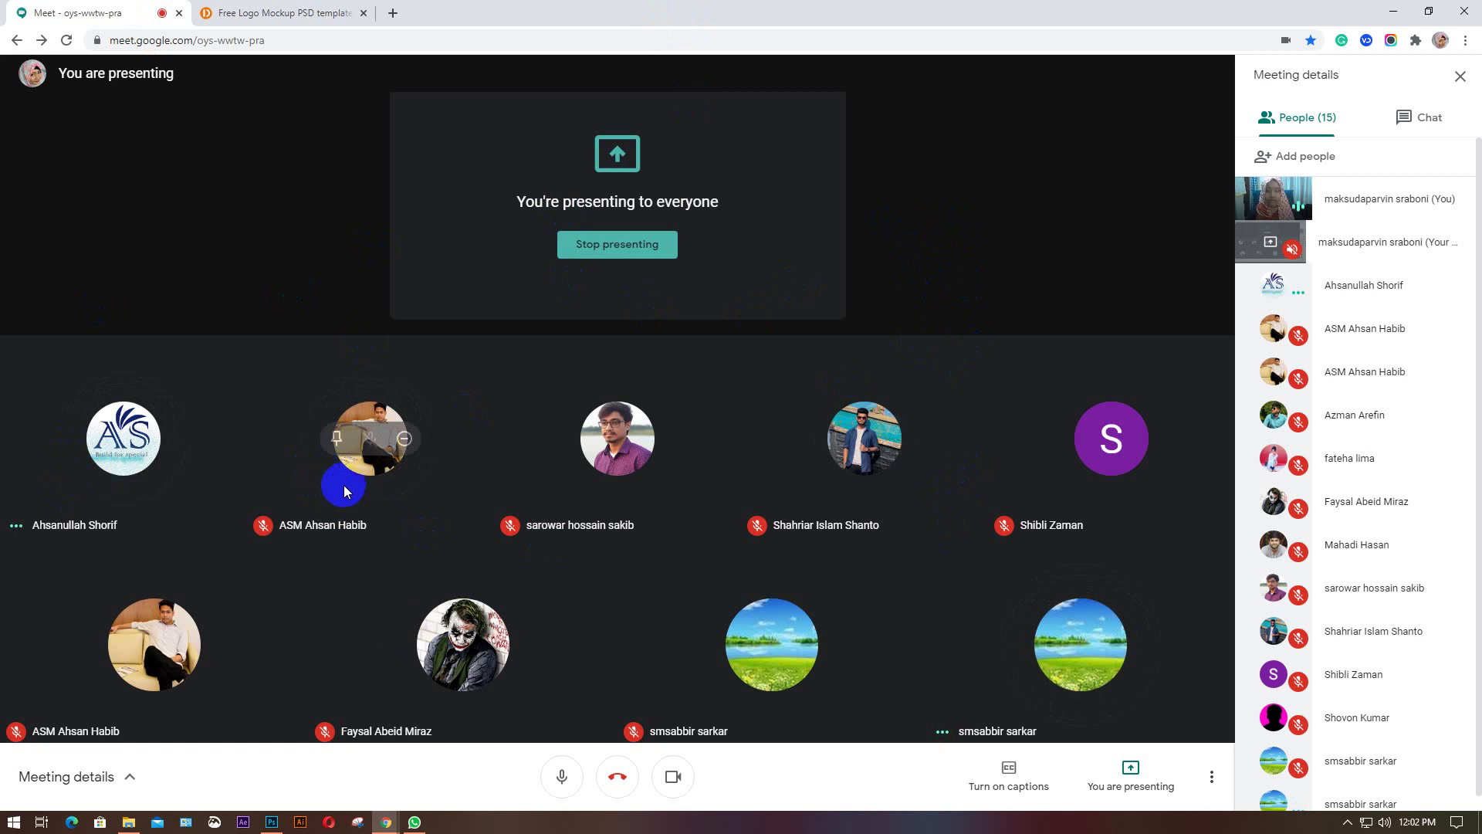
{"action": "left_click", "coordinate": [483, 761]}
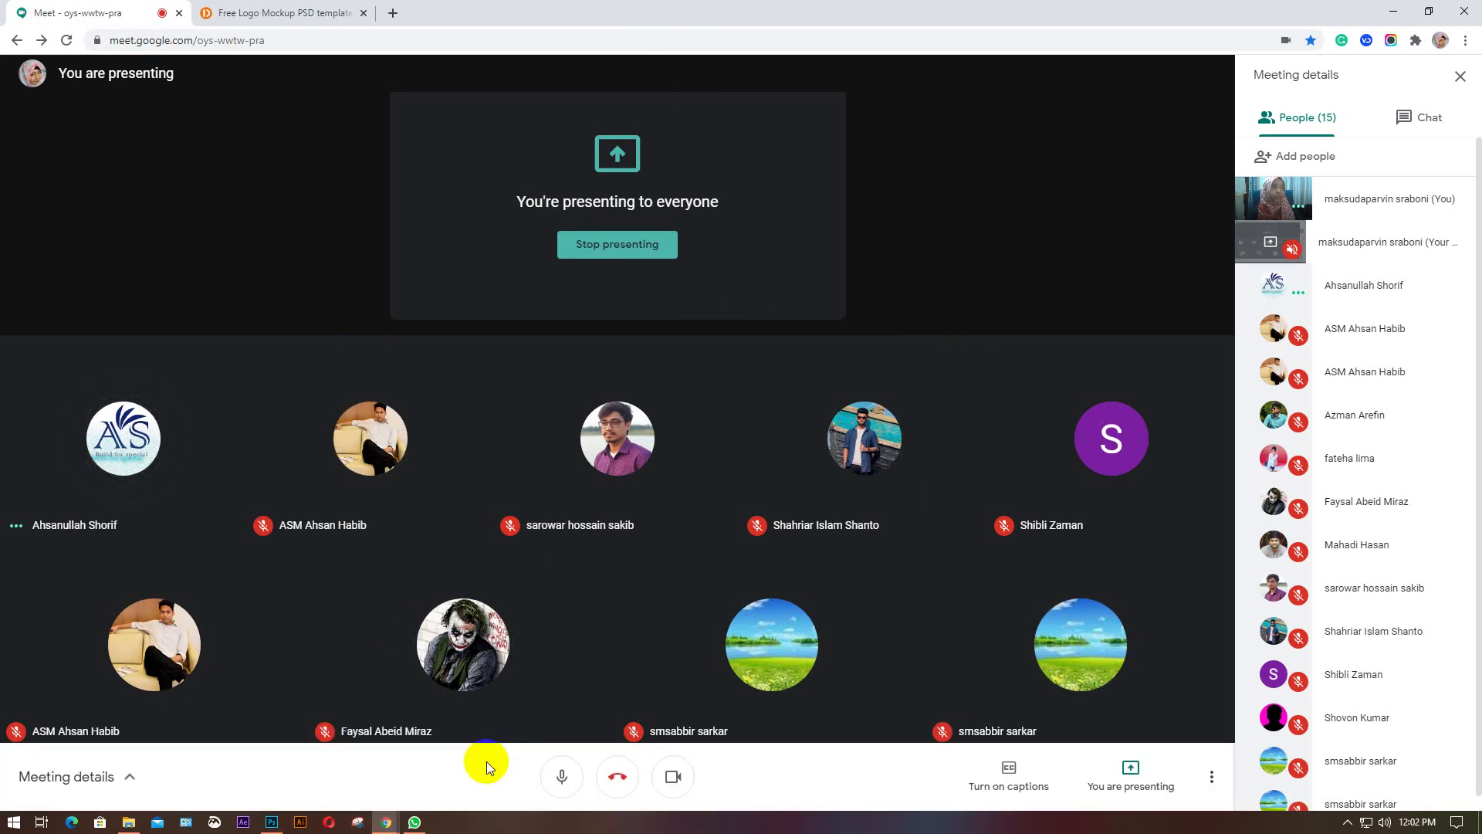
{"action": "left_click", "coordinate": [486, 761]}
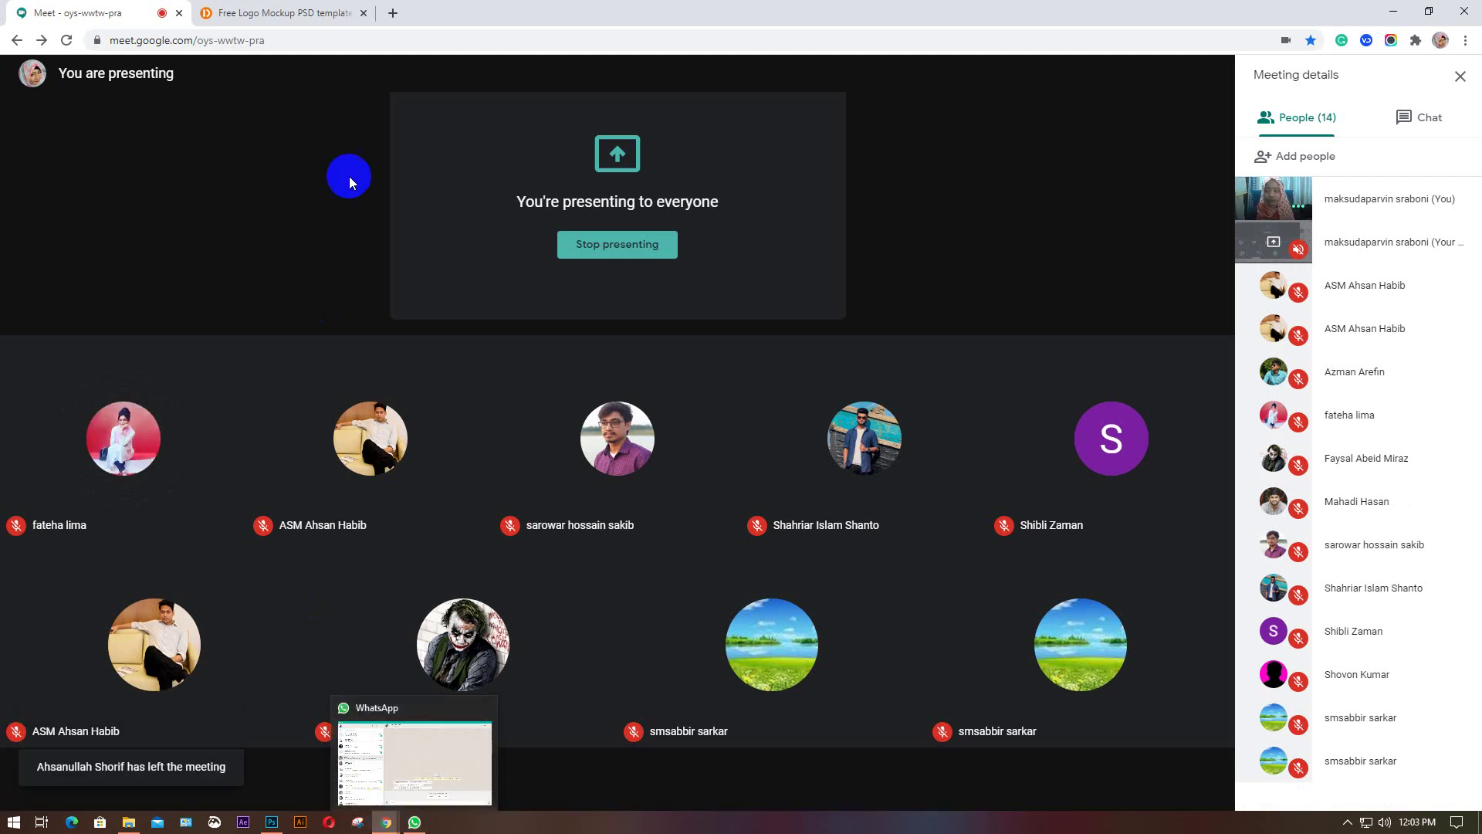
Scroll through the DailyMockup logo mockup page and dismiss its advertisement banner.
{"action": "left_click", "coordinate": [281, 19]}
{"action": "scroll", "coordinate": [235, 494], "scroll_direction": "down", "scroll_amount": 3}
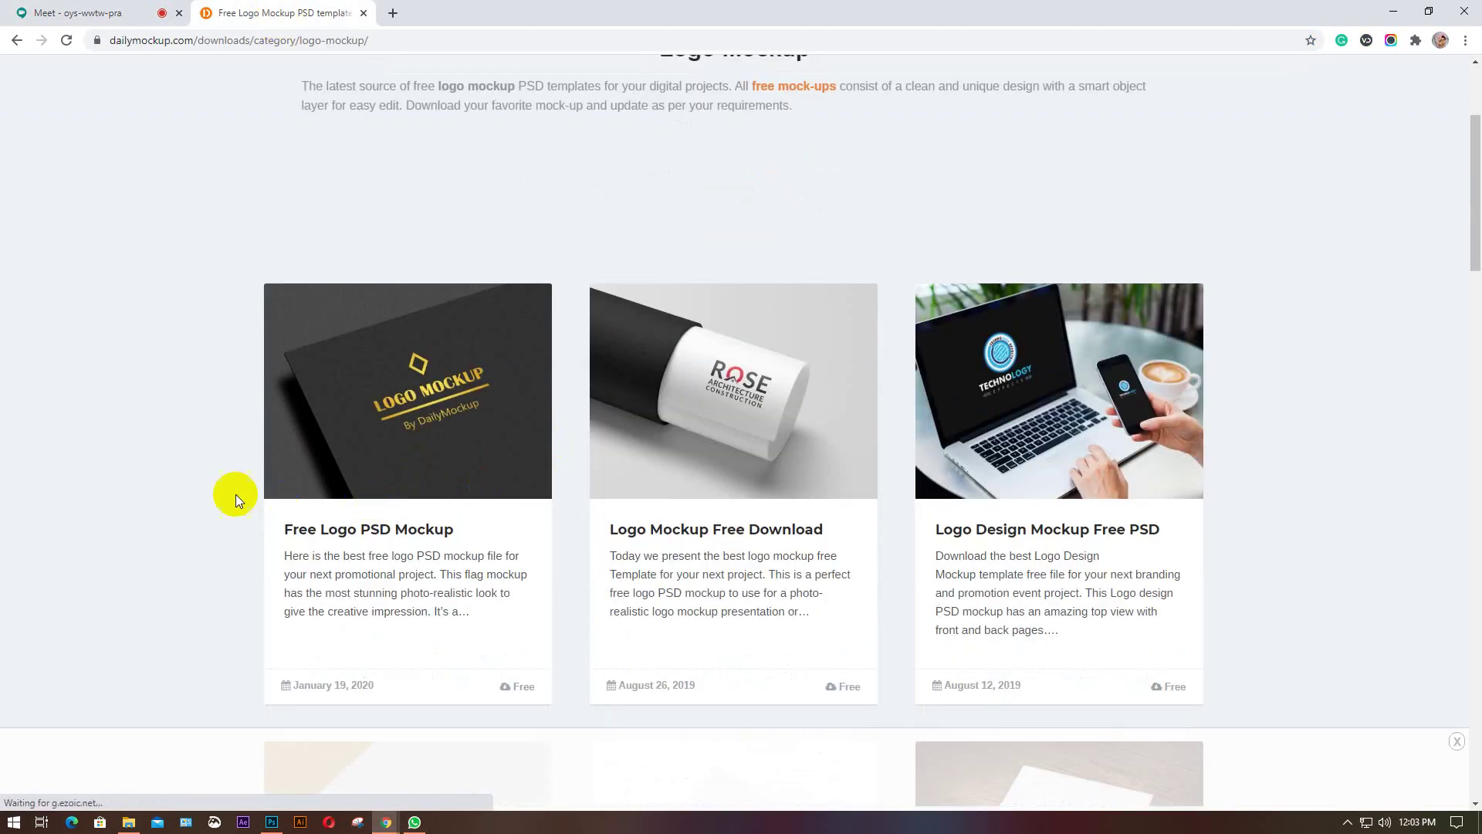
{"action": "scroll", "coordinate": [101, 497], "scroll_direction": "down", "scroll_amount": 2}
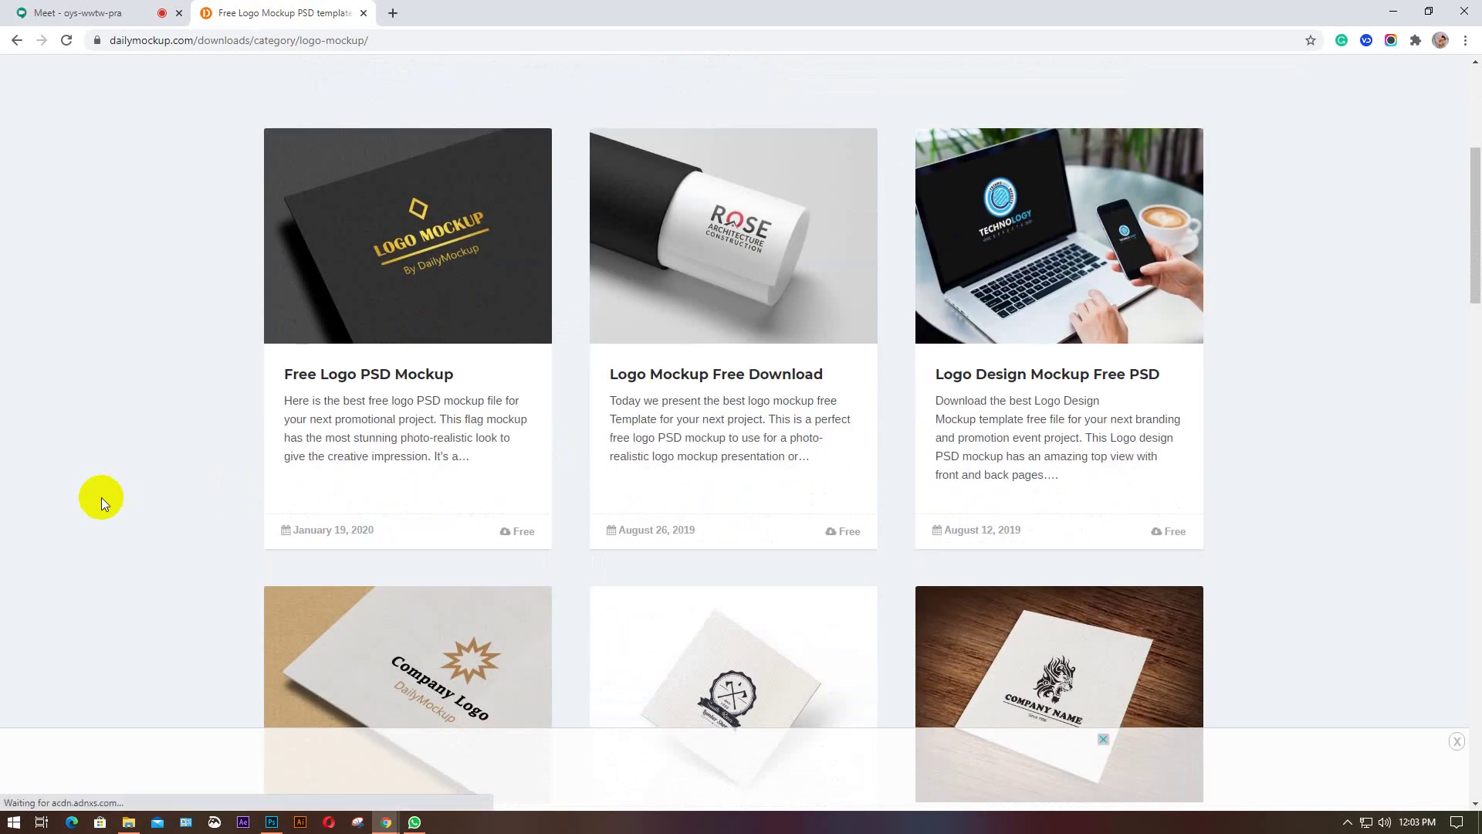
{"action": "scroll", "coordinate": [101, 497], "scroll_direction": "down", "scroll_amount": 1}
{"action": "scroll", "coordinate": [100, 497], "scroll_direction": "down", "scroll_amount": 4}
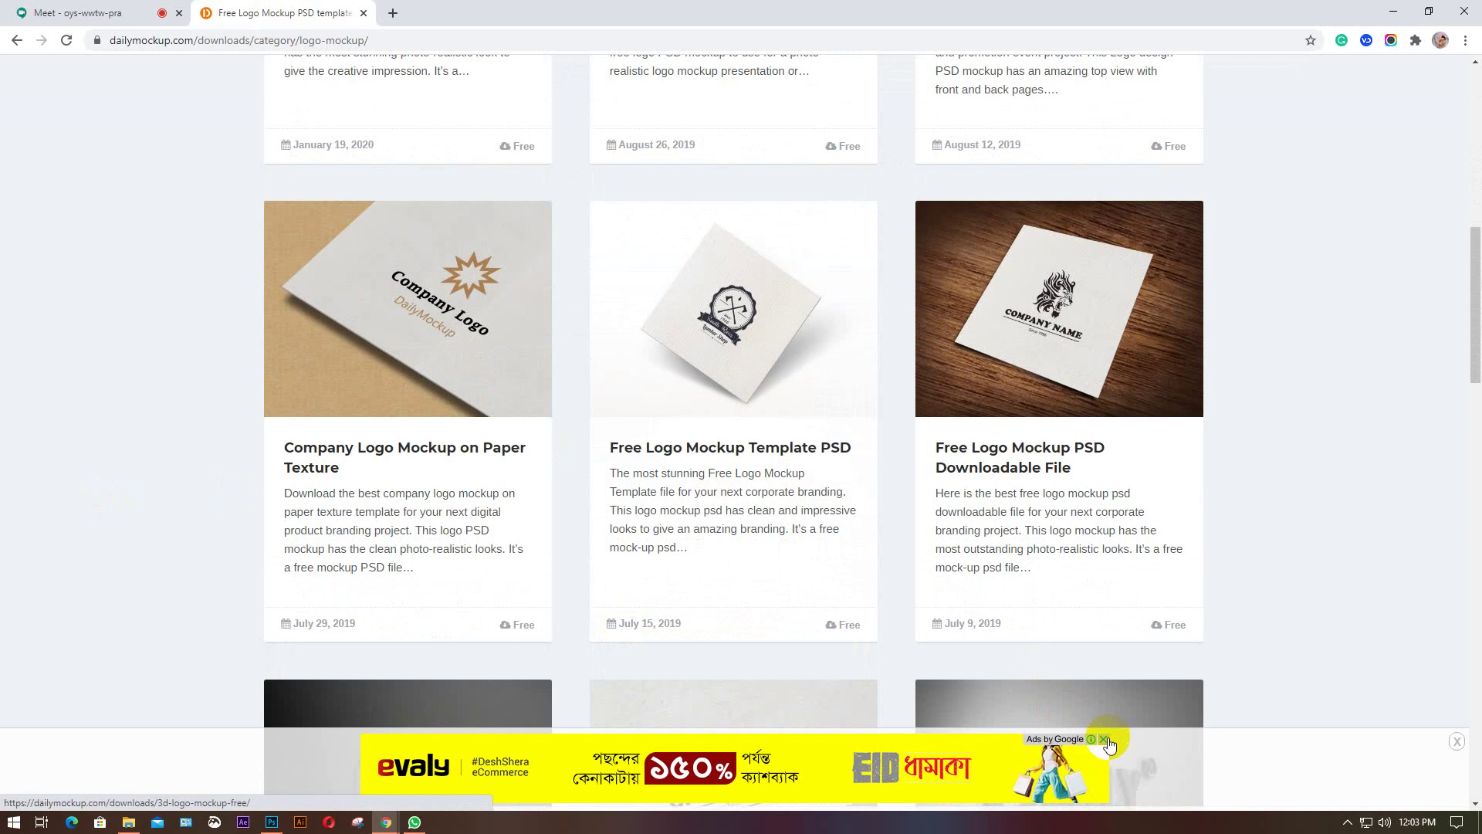
{"action": "left_click", "coordinate": [1104, 739]}
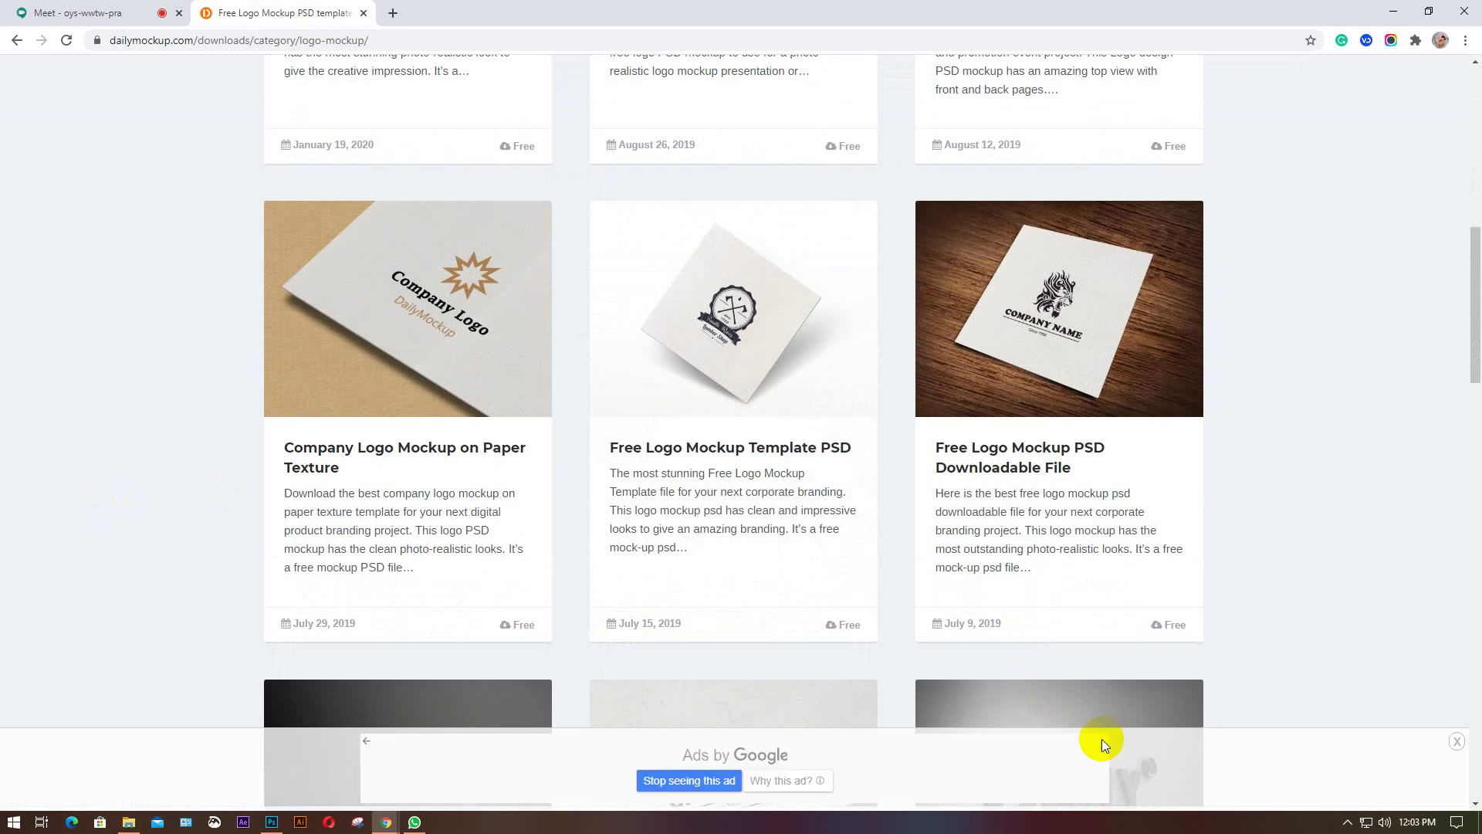
Go back, close the logo mockup search tab, and start a new blank tab.
{"action": "left_click", "coordinate": [15, 40]}
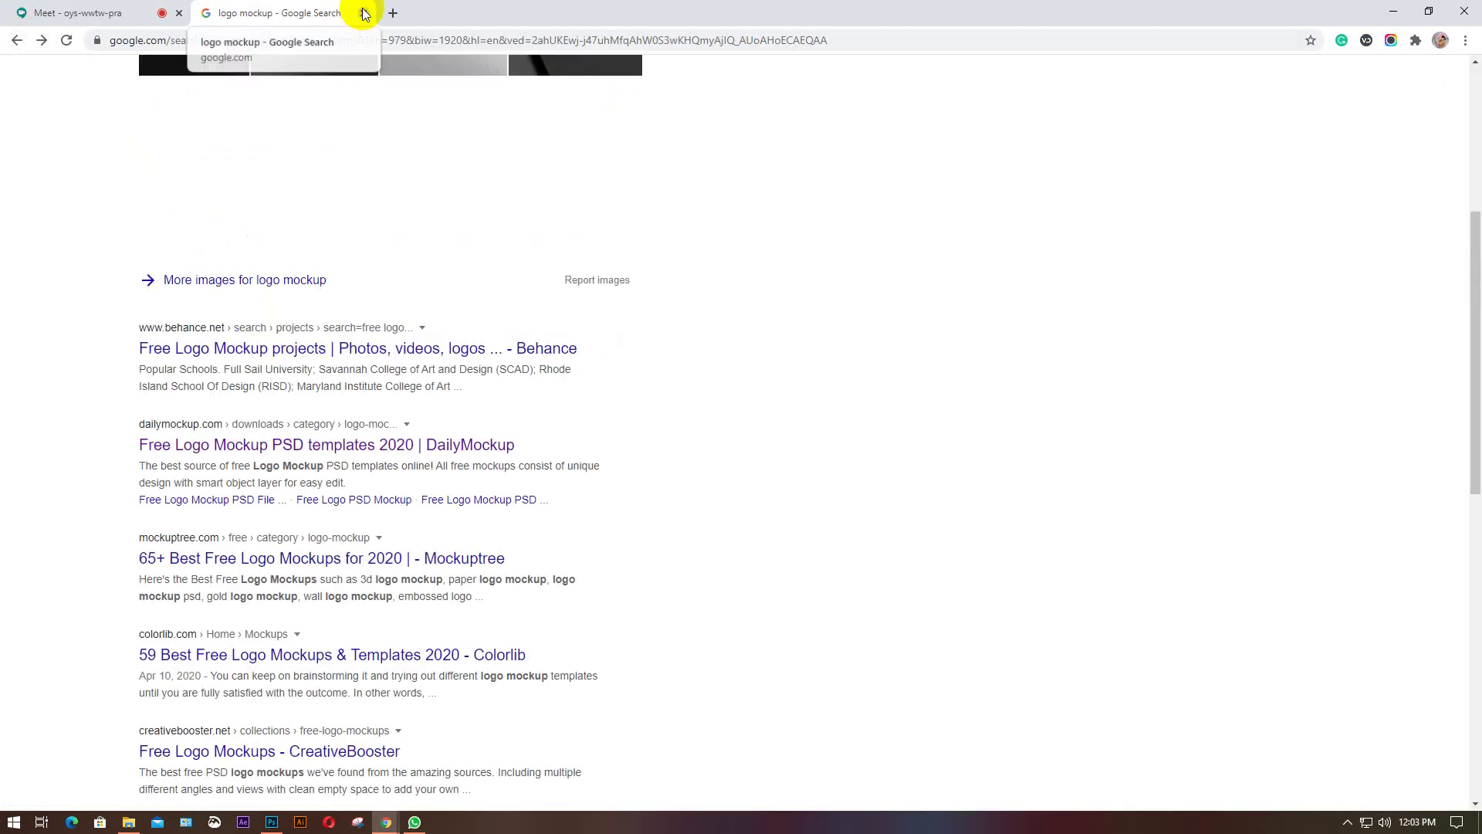
{"action": "left_click", "coordinate": [364, 13]}
{"action": "mouse_move", "coordinate": [179, 305]}
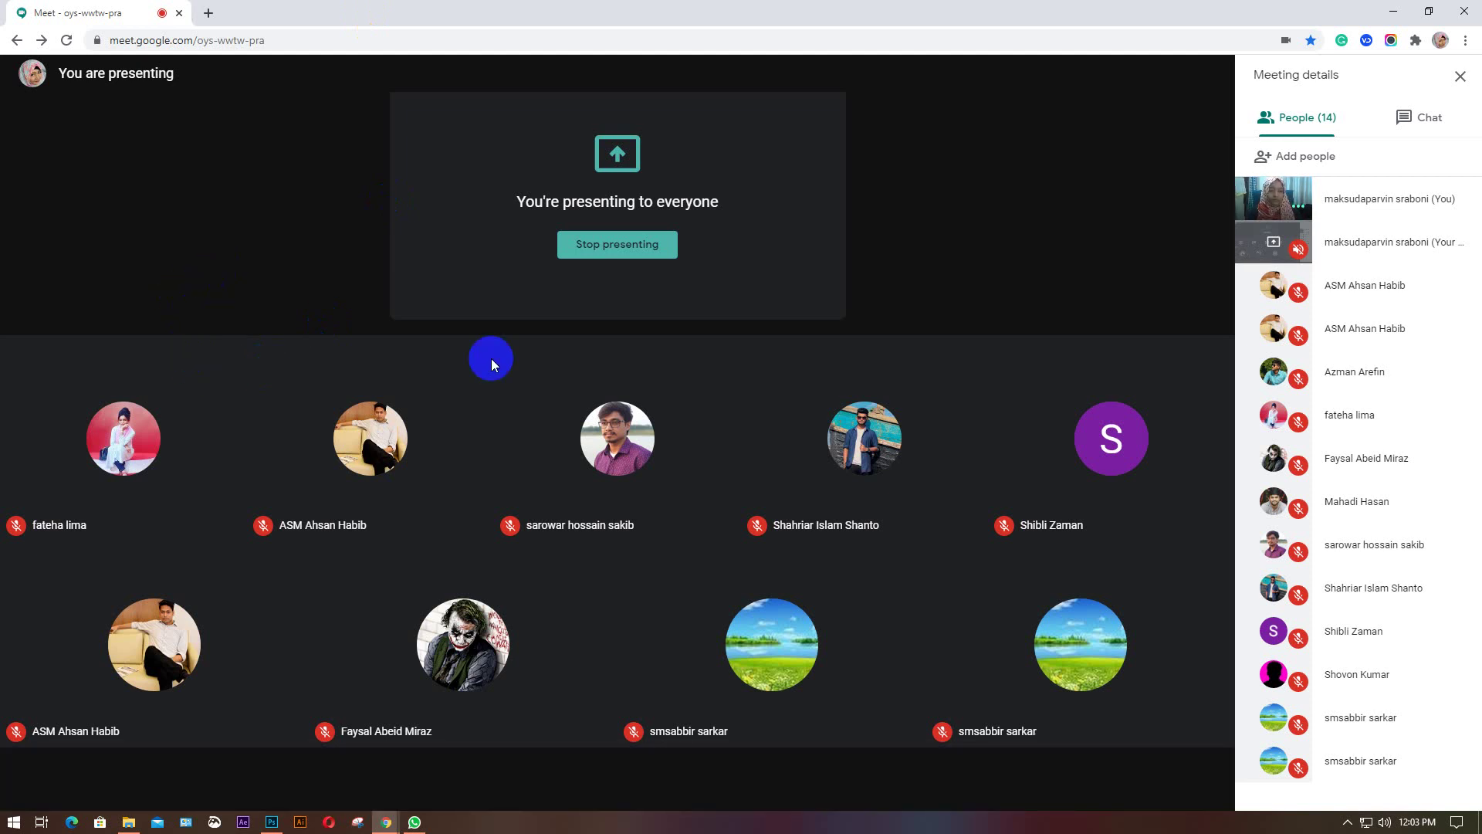
{"action": "mouse_move", "coordinate": [928, 349]}
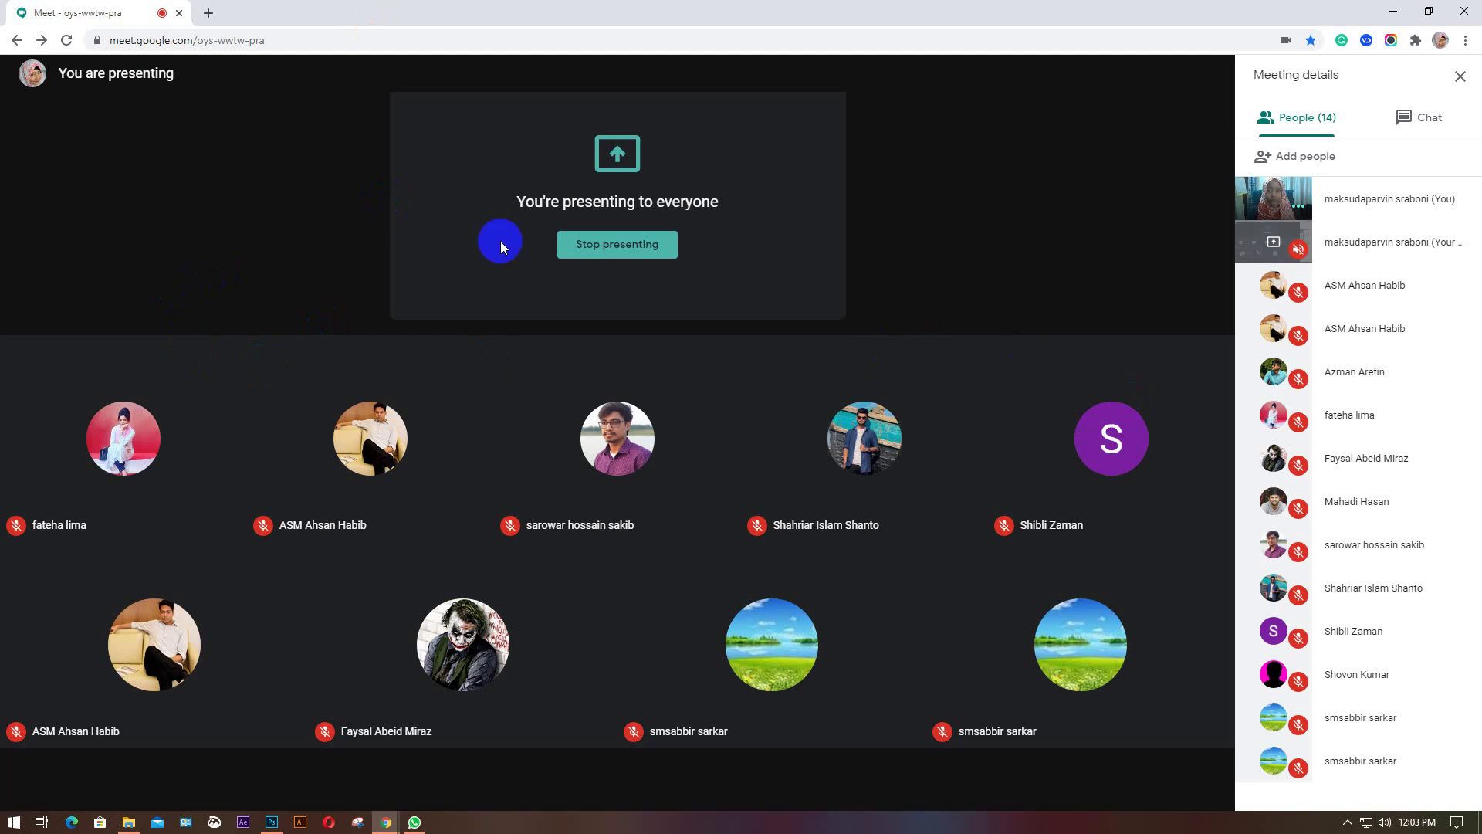
{"action": "left_click", "coordinate": [209, 13]}
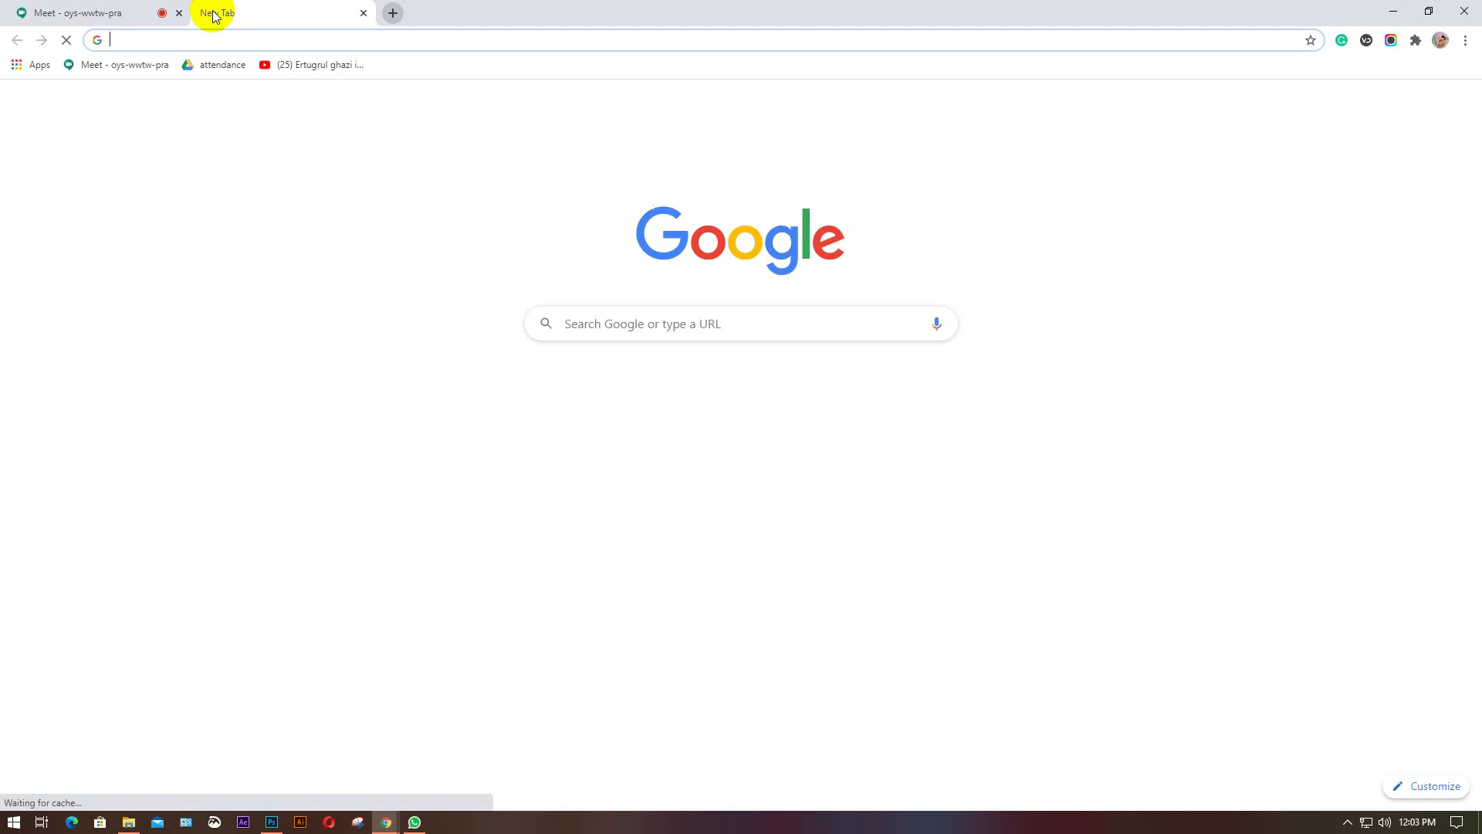
Search Google for 'logo mockup free download' and scroll down to the Free-Mockup result.
{"action": "type", "text": "logo "}
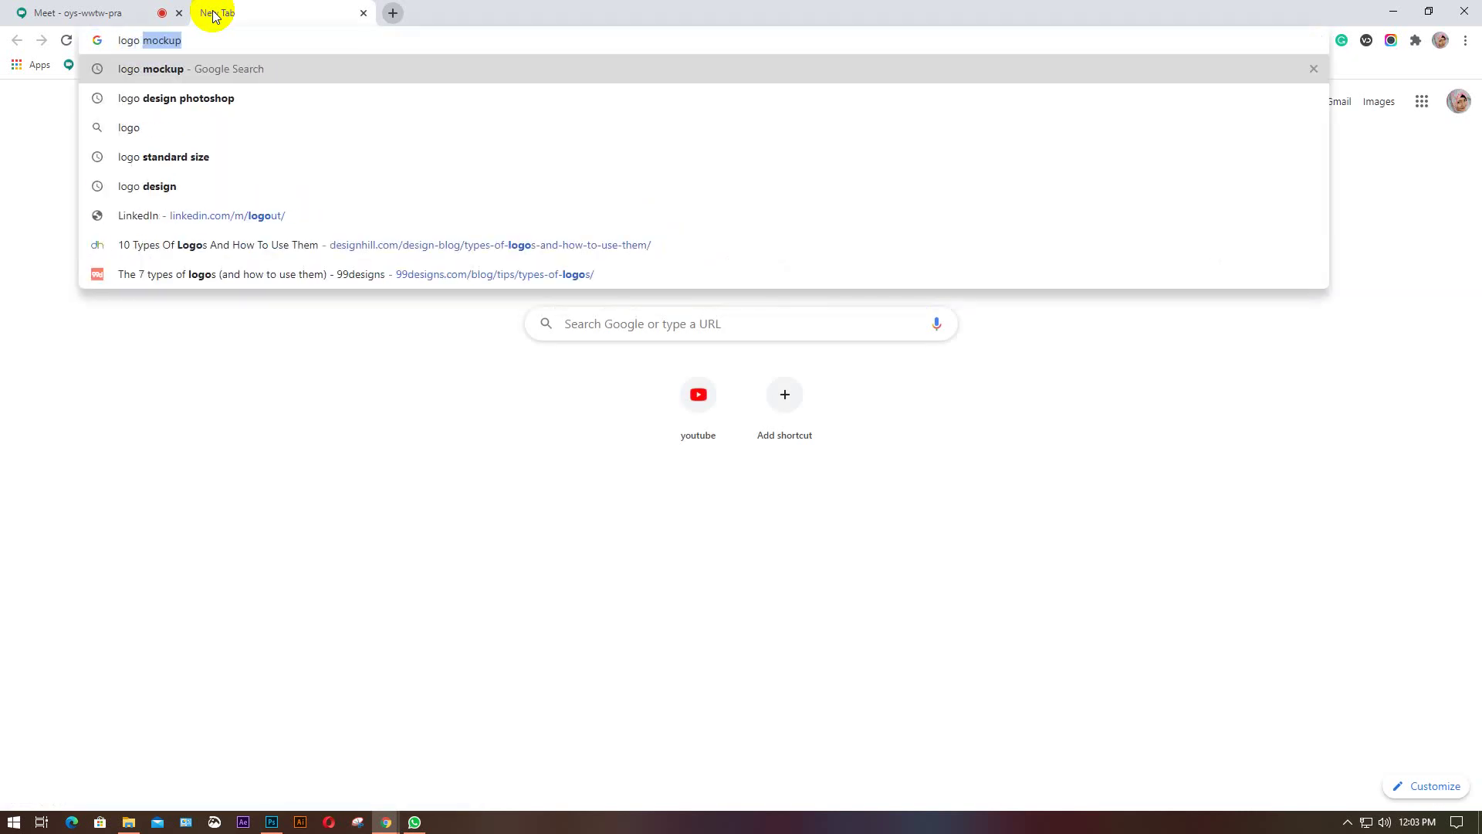
{"action": "type", "text": "mock"}
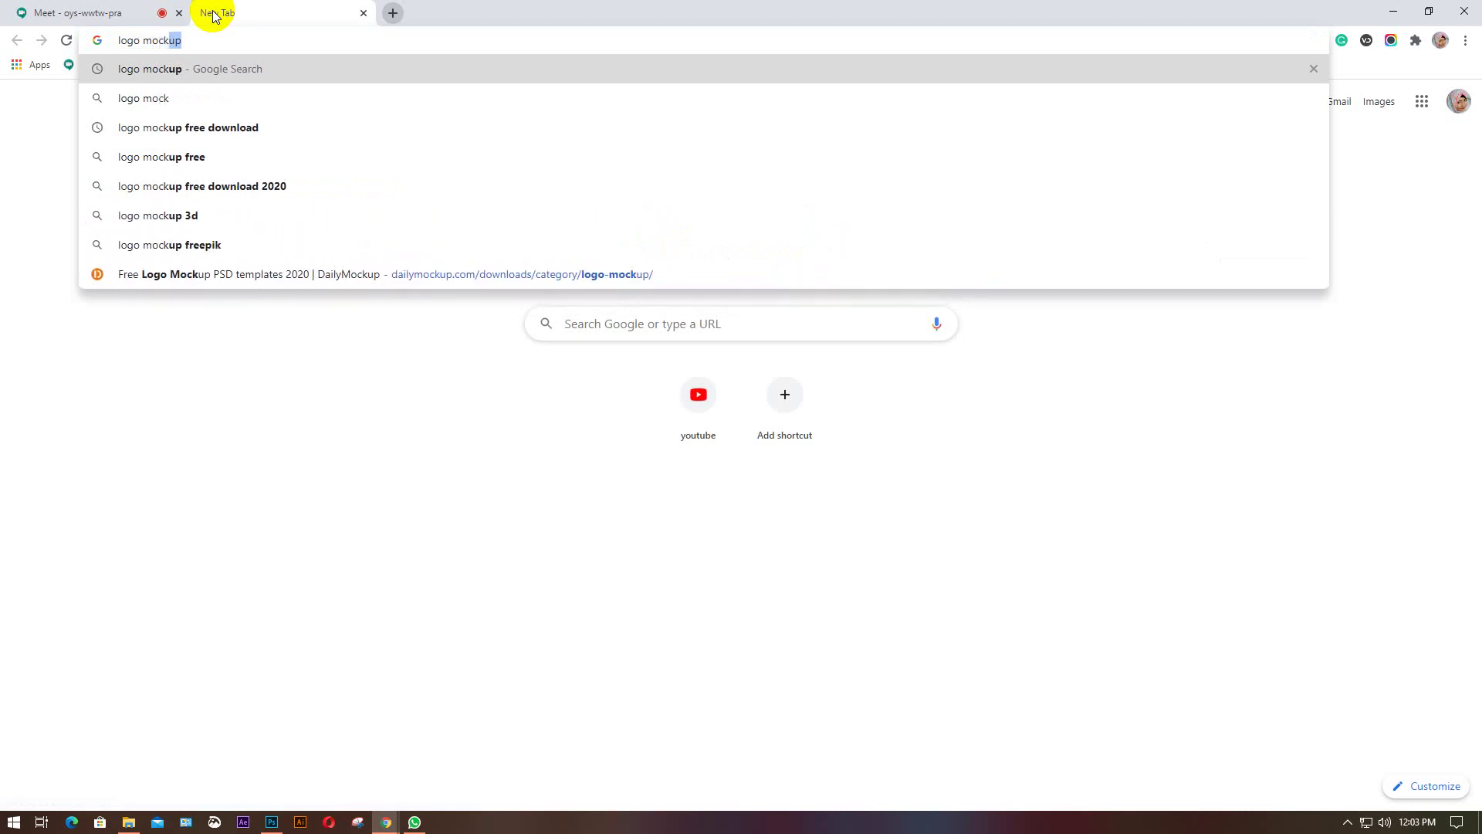
{"action": "type", "text": "up d"}
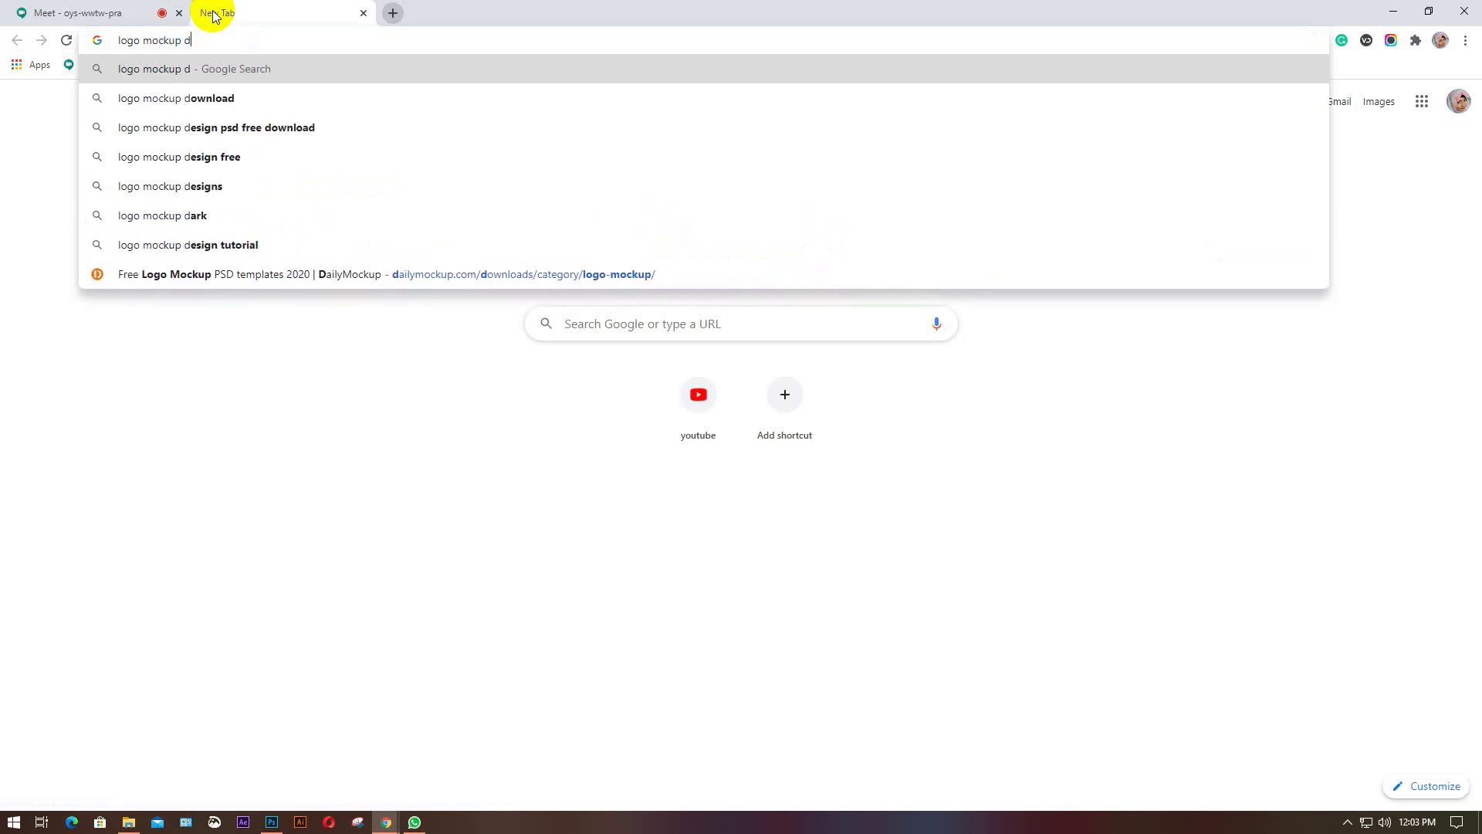
{"action": "key", "text": "BackSpace"}
{"action": "type", "text": "fre"}
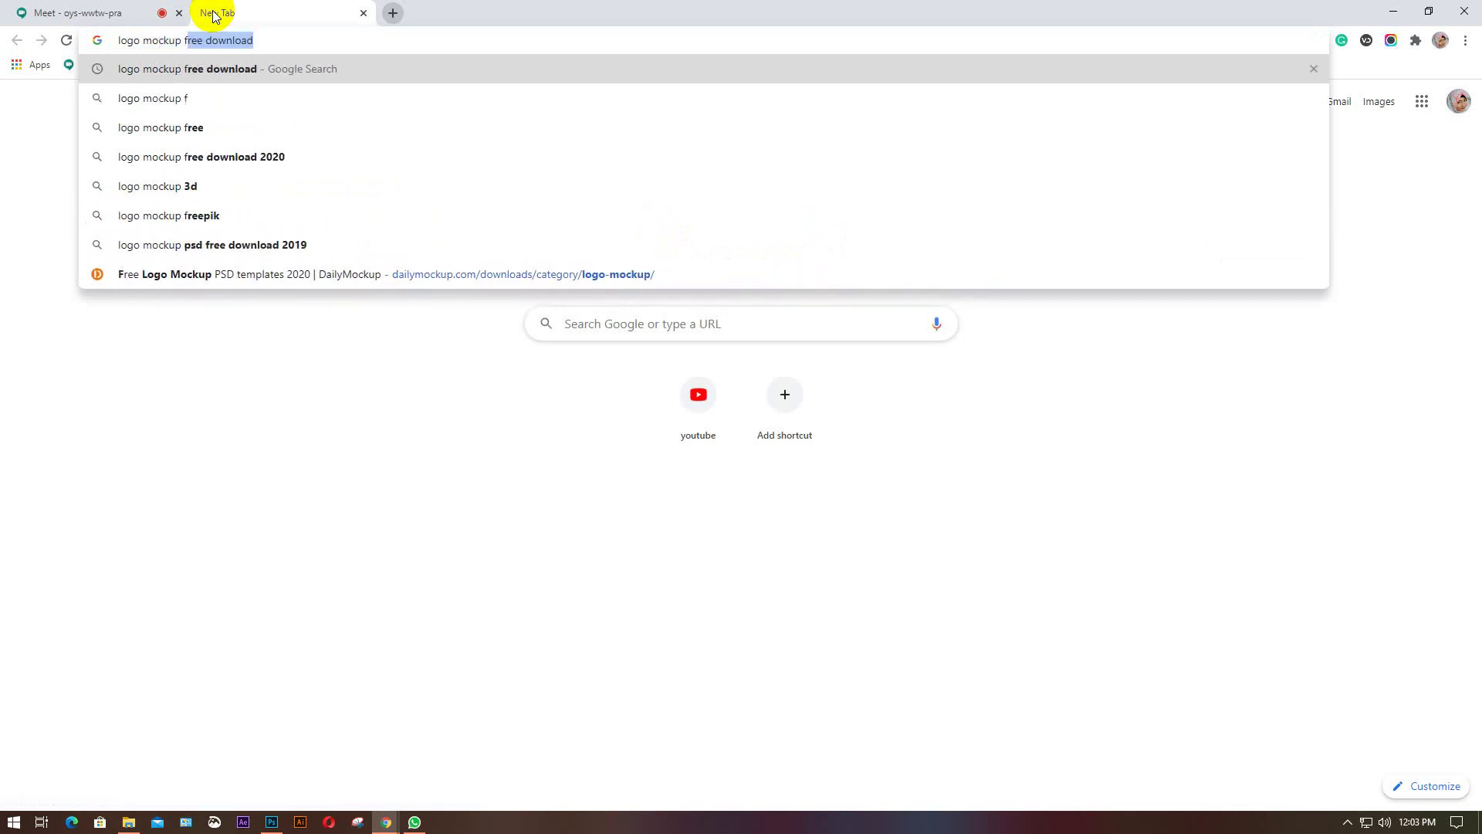
{"action": "type", "text": "e"}
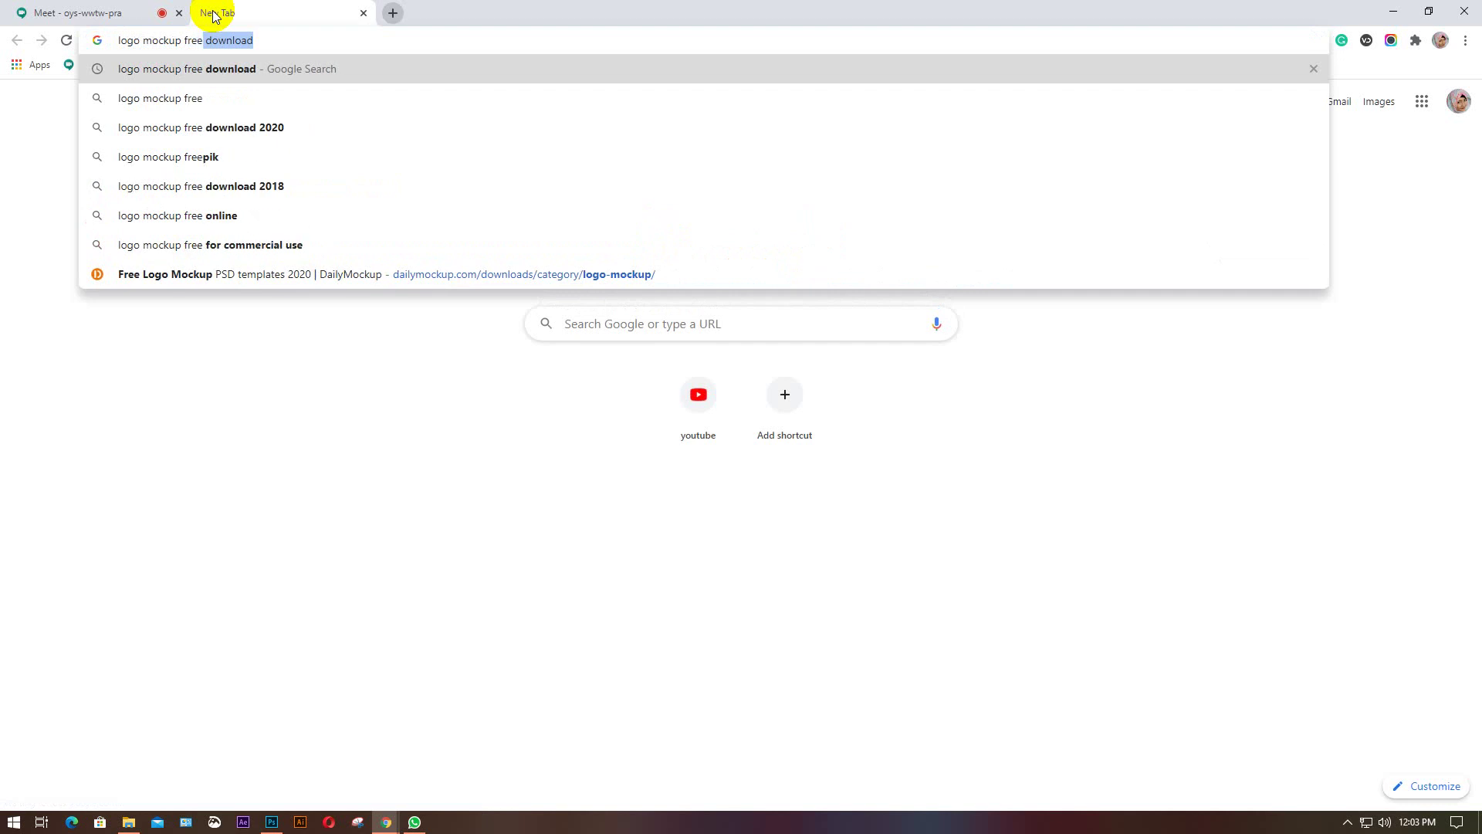
{"action": "key", "text": "Return"}
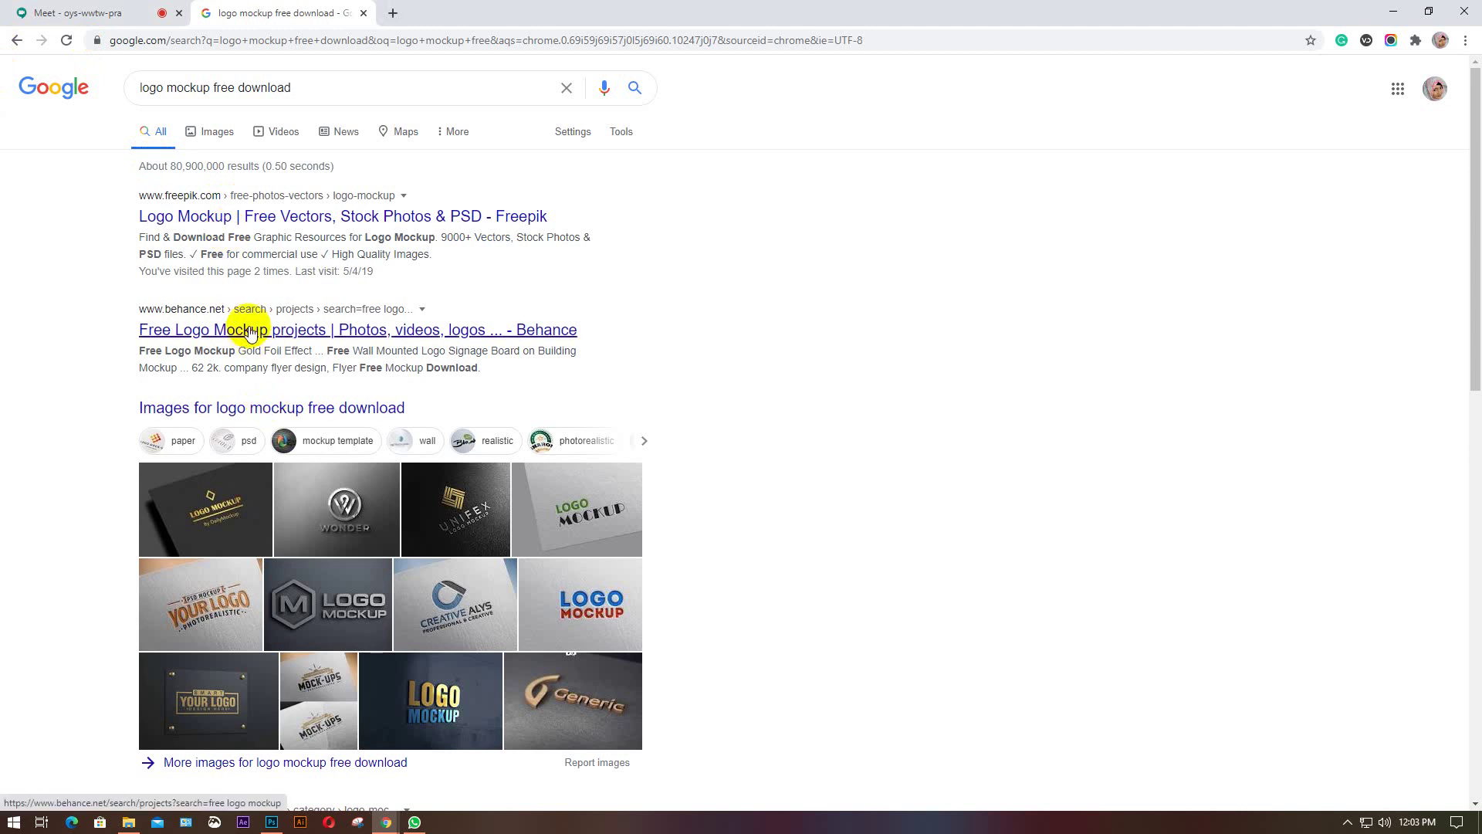
{"action": "scroll", "coordinate": [195, 376], "scroll_direction": "down", "scroll_amount": 3}
{"action": "scroll", "coordinate": [76, 461], "scroll_direction": "down", "scroll_amount": 2}
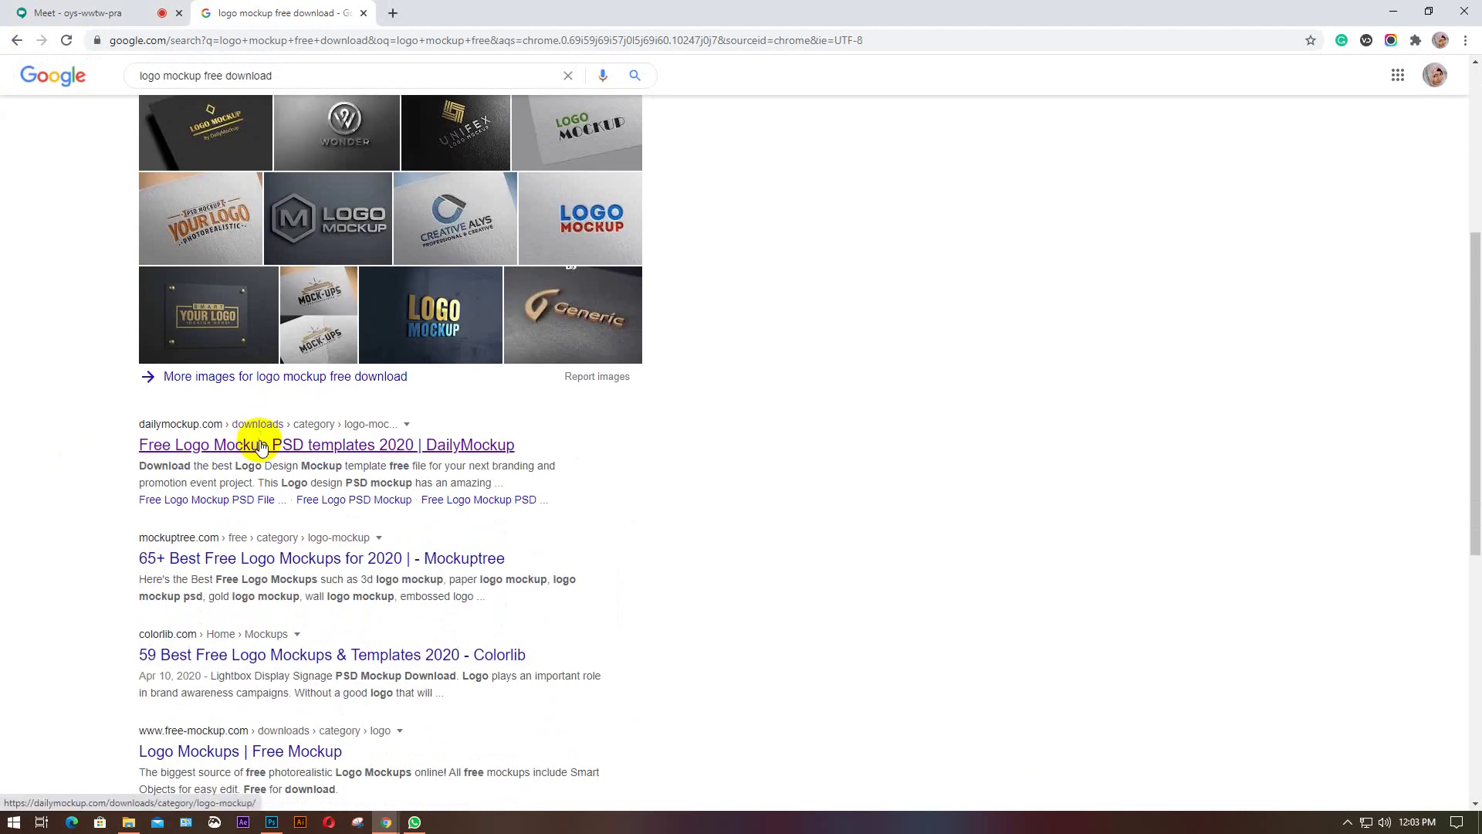
{"action": "scroll", "coordinate": [321, 562], "scroll_direction": "down", "scroll_amount": 1}
{"action": "scroll", "coordinate": [321, 562], "scroll_direction": "down", "scroll_amount": 2}
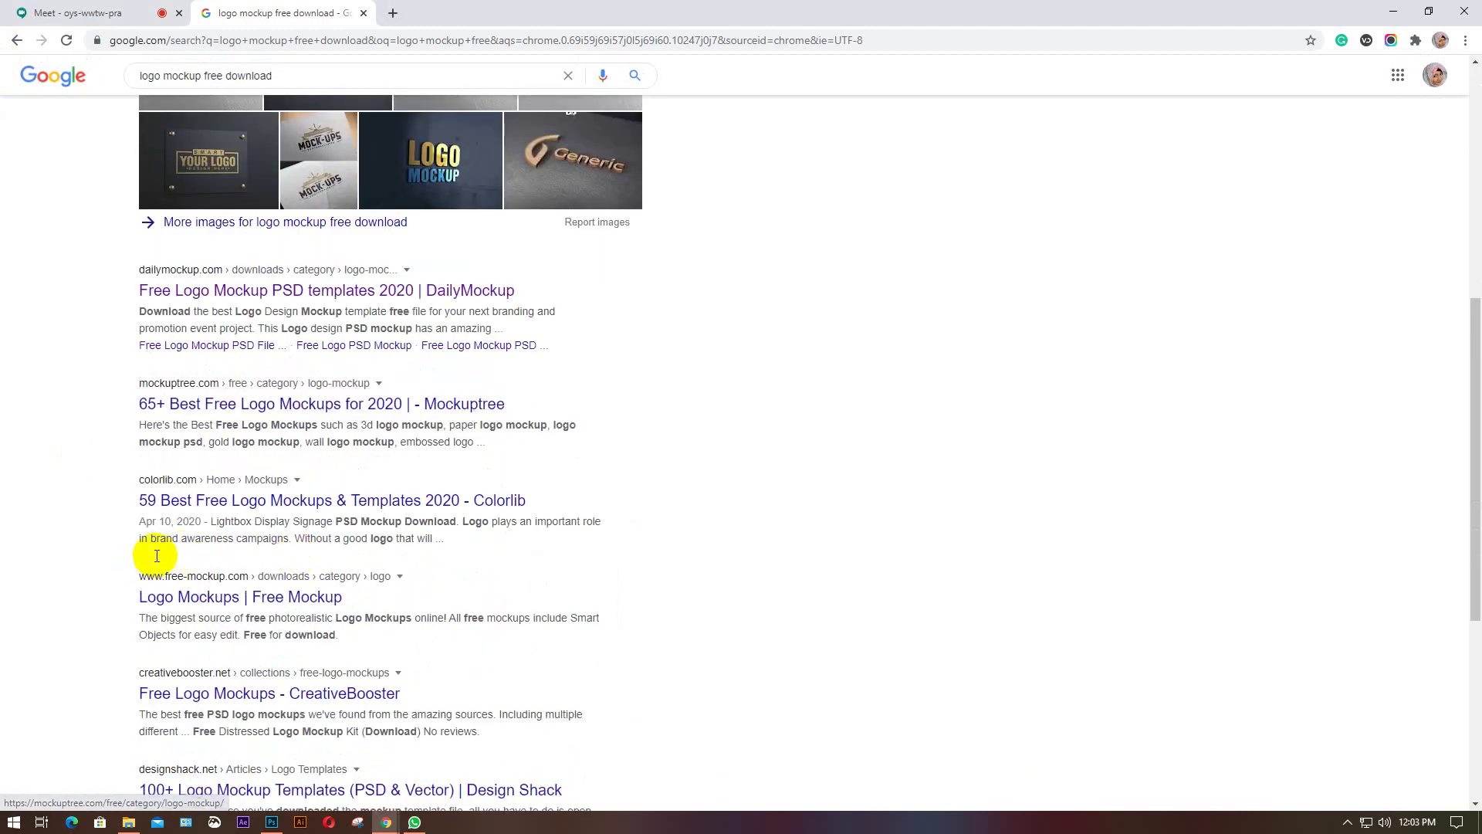
{"action": "left_click", "coordinate": [222, 603]}
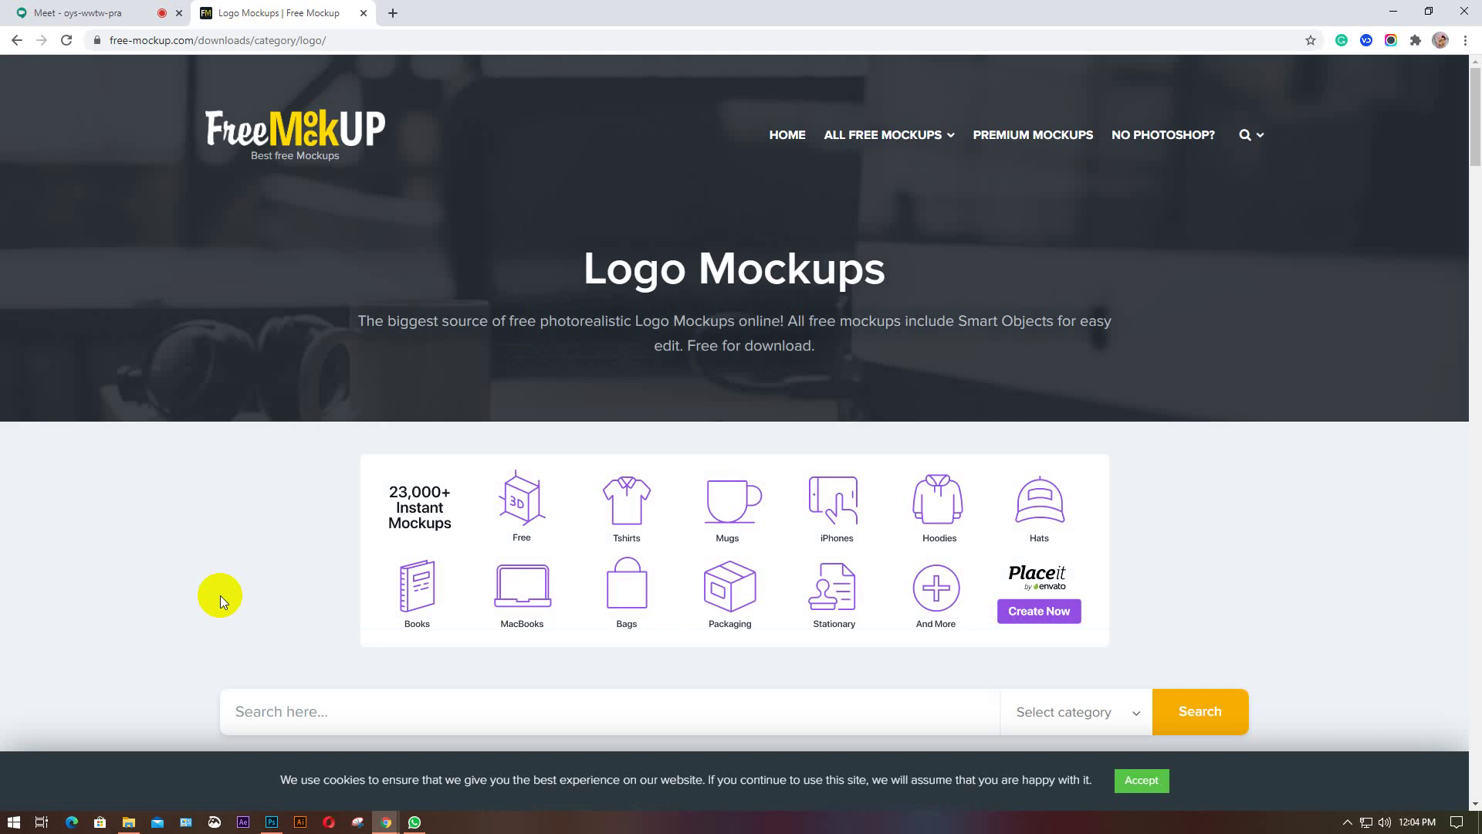
{"action": "left_click", "coordinate": [66, 13]}
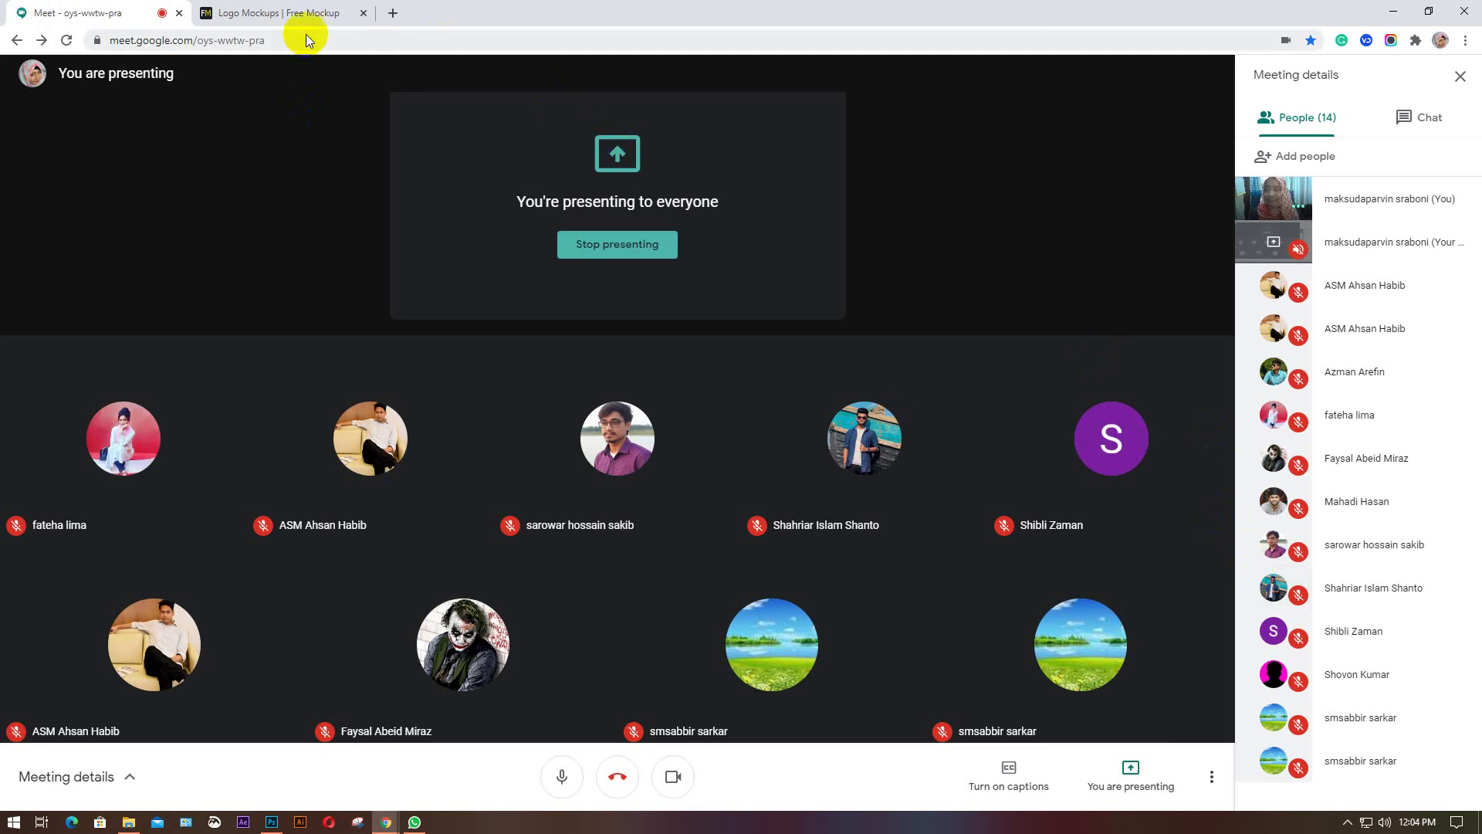
{"action": "left_click", "coordinate": [253, 17]}
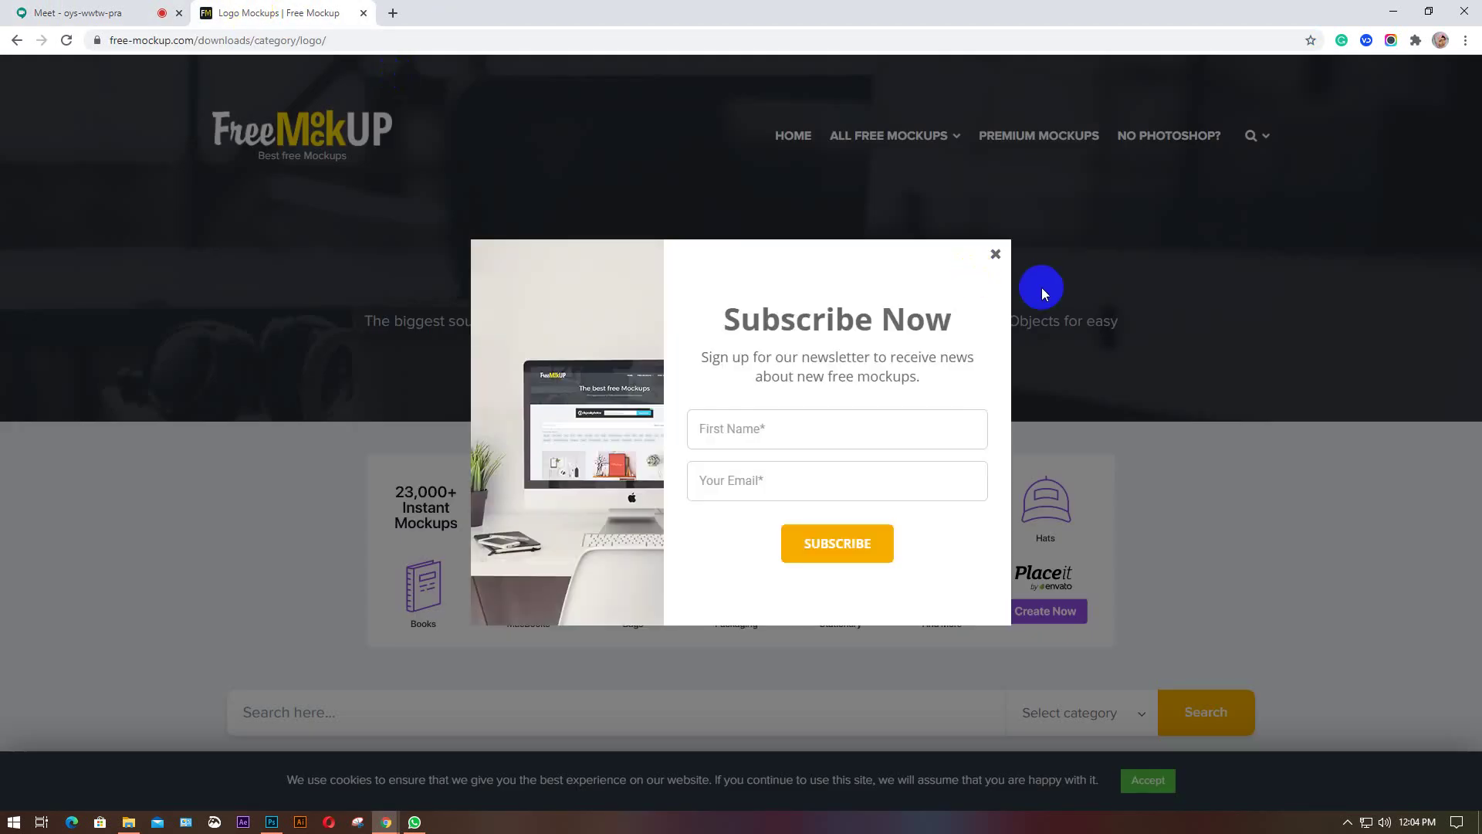
{"action": "left_click", "coordinate": [995, 255]}
{"action": "scroll", "coordinate": [490, 400], "scroll_direction": "down", "scroll_amount": 4}
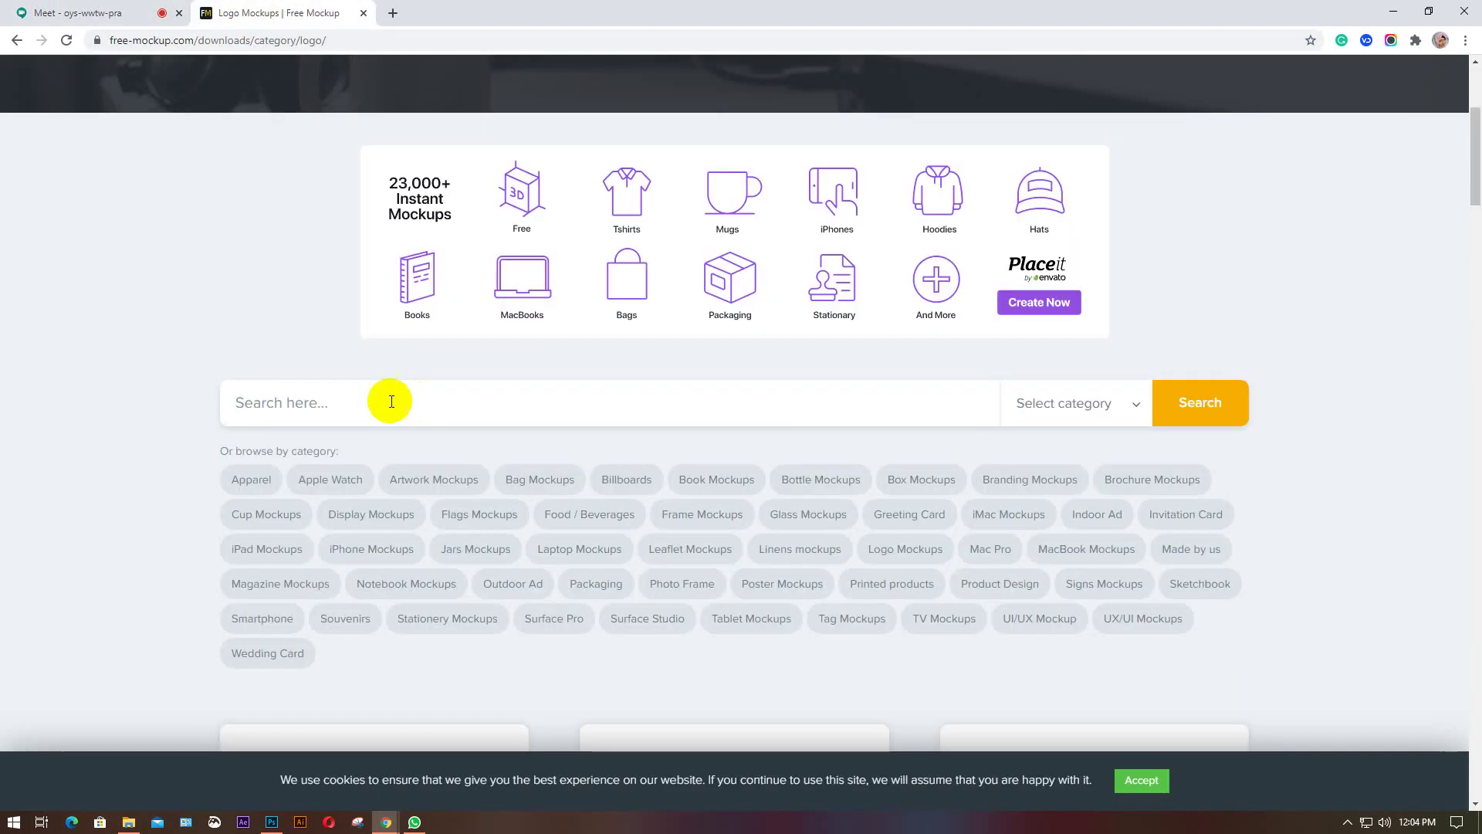
{"action": "scroll", "coordinate": [391, 401], "scroll_direction": "down", "scroll_amount": 6}
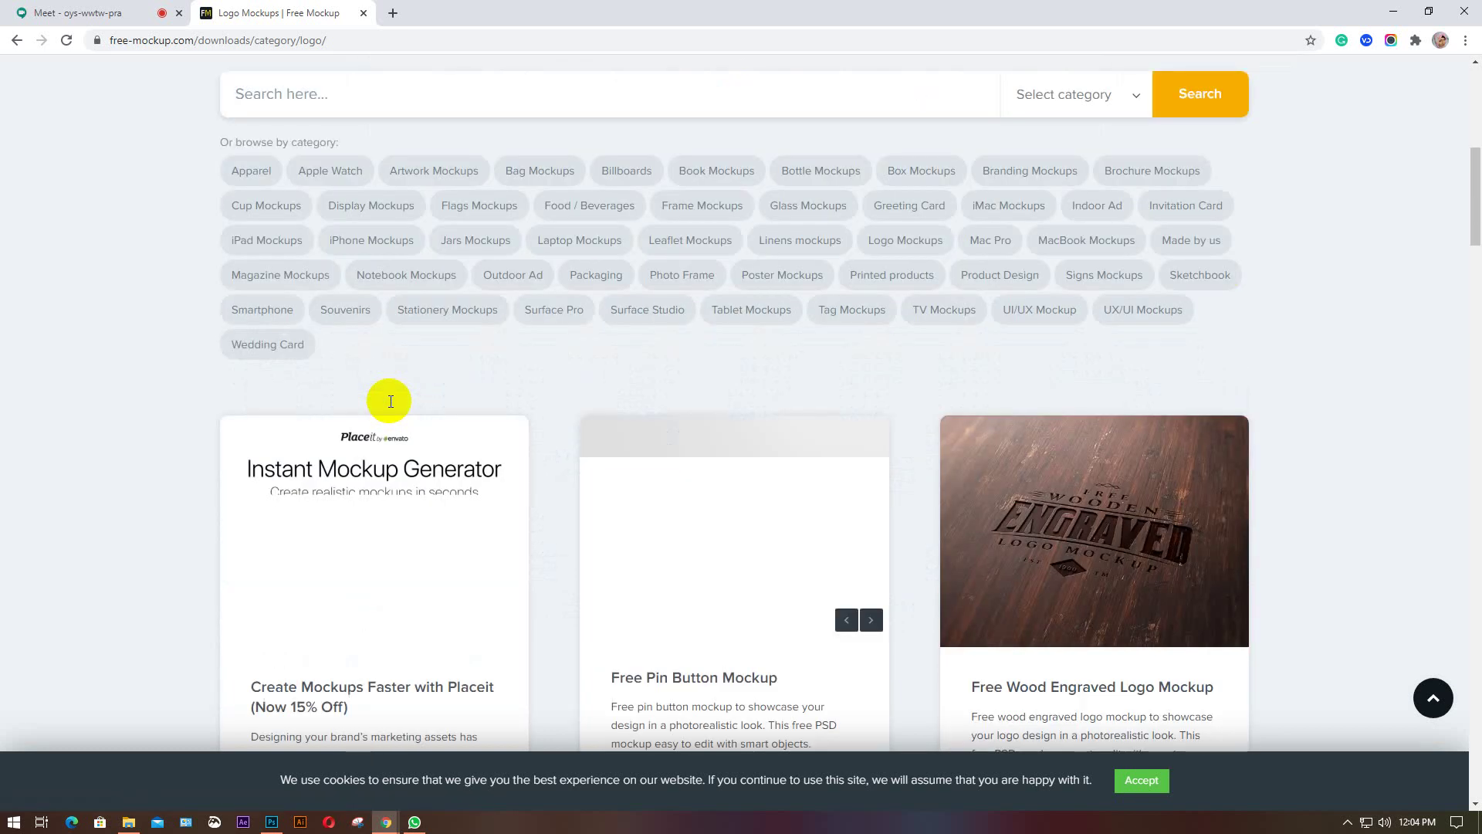
{"action": "scroll", "coordinate": [201, 363], "scroll_direction": "down", "scroll_amount": 3}
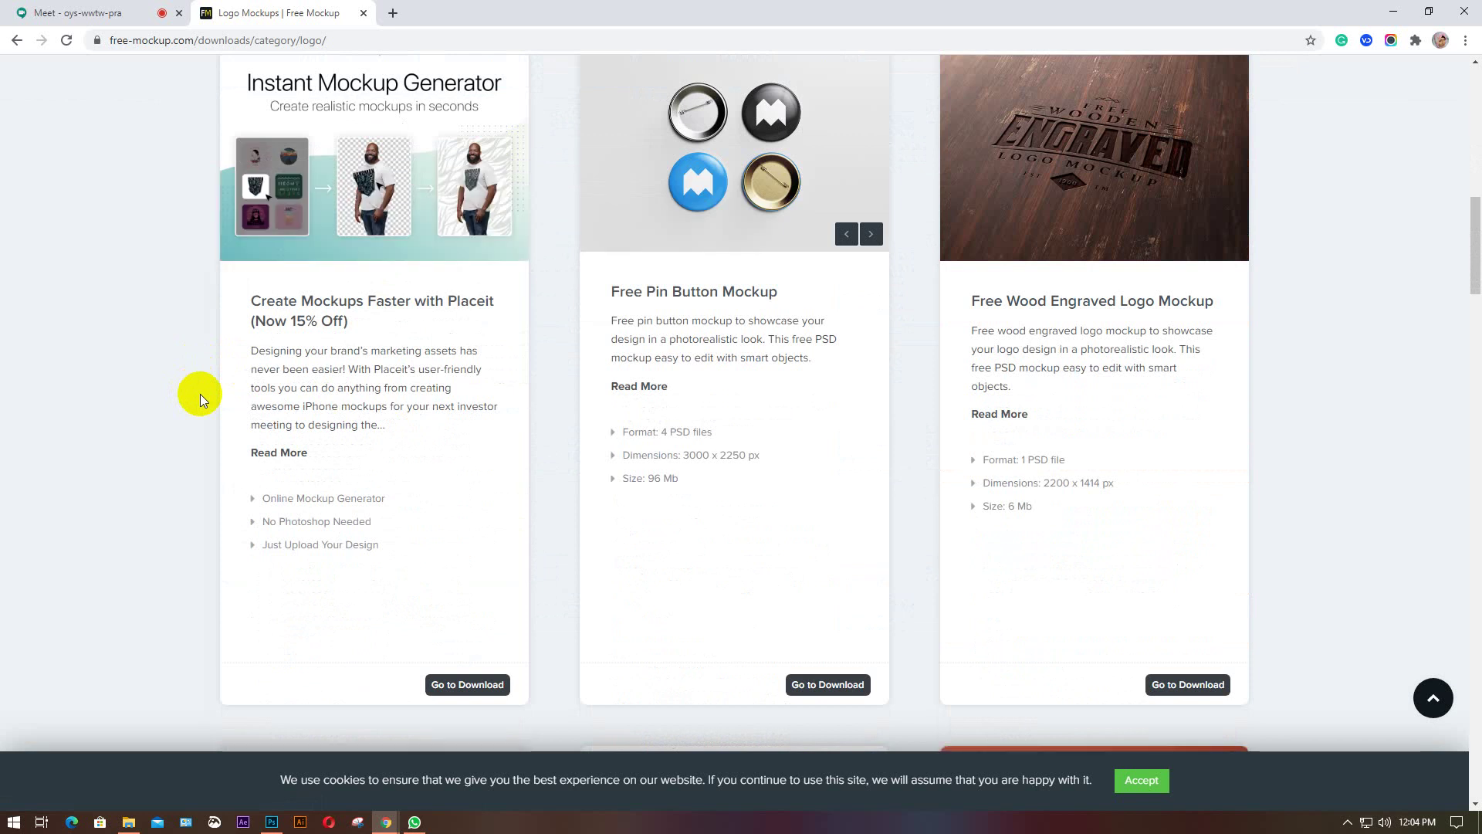
{"action": "scroll", "coordinate": [200, 394], "scroll_direction": "up", "scroll_amount": 6}
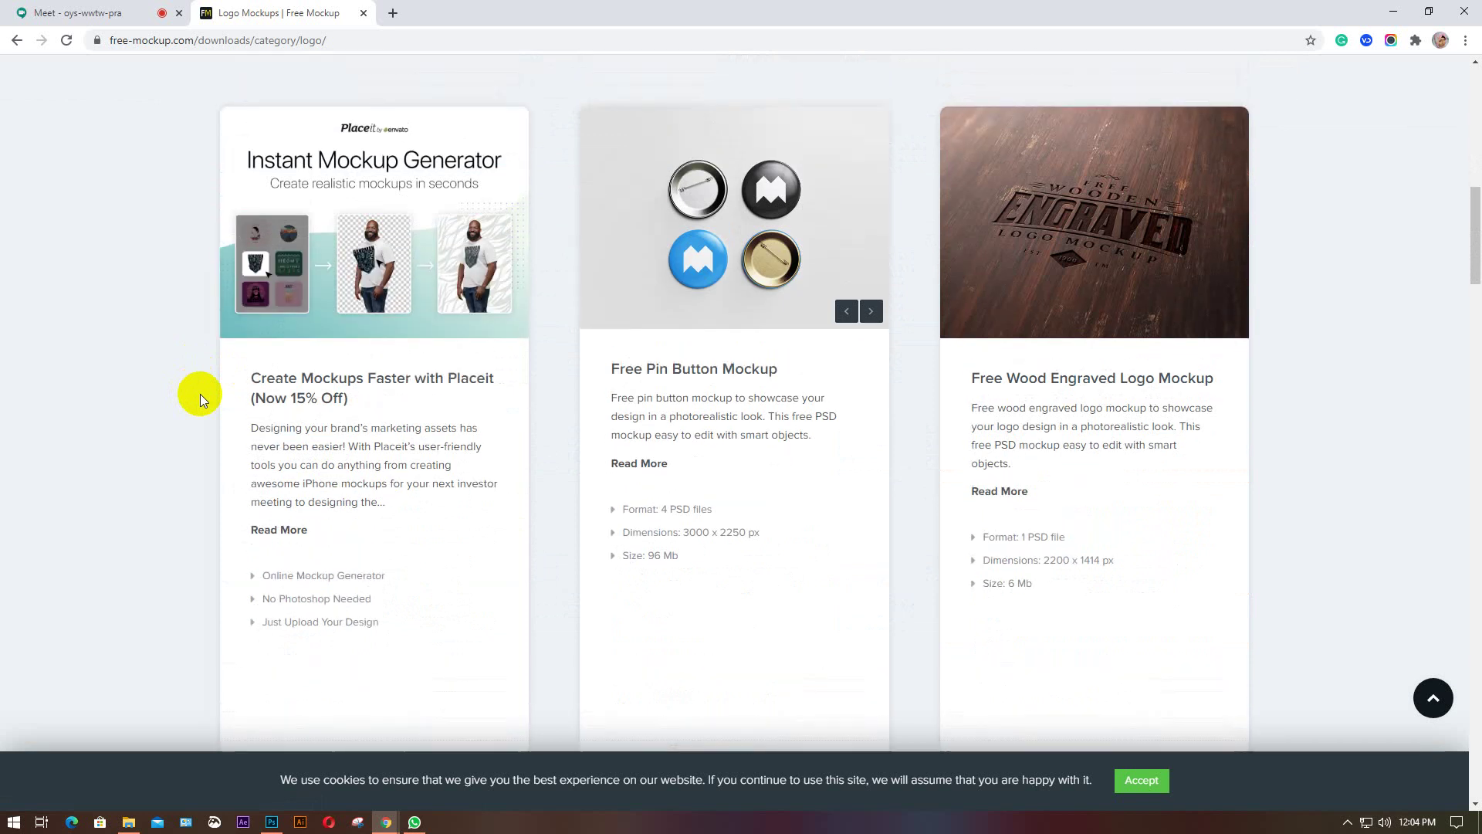
{"action": "scroll", "coordinate": [200, 393], "scroll_direction": "up", "scroll_amount": 6}
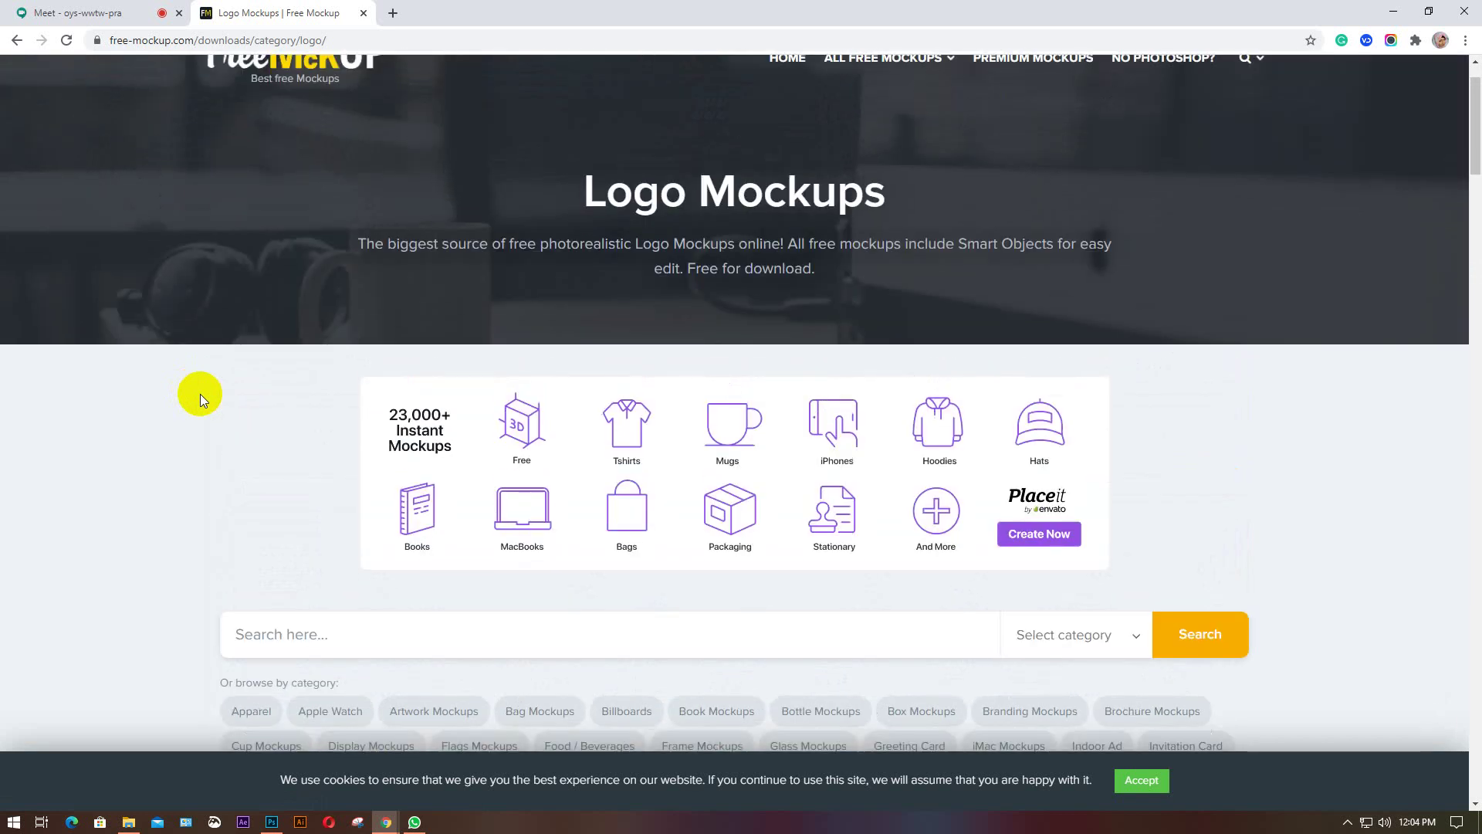
{"action": "scroll", "coordinate": [201, 394], "scroll_direction": "up", "scroll_amount": 1}
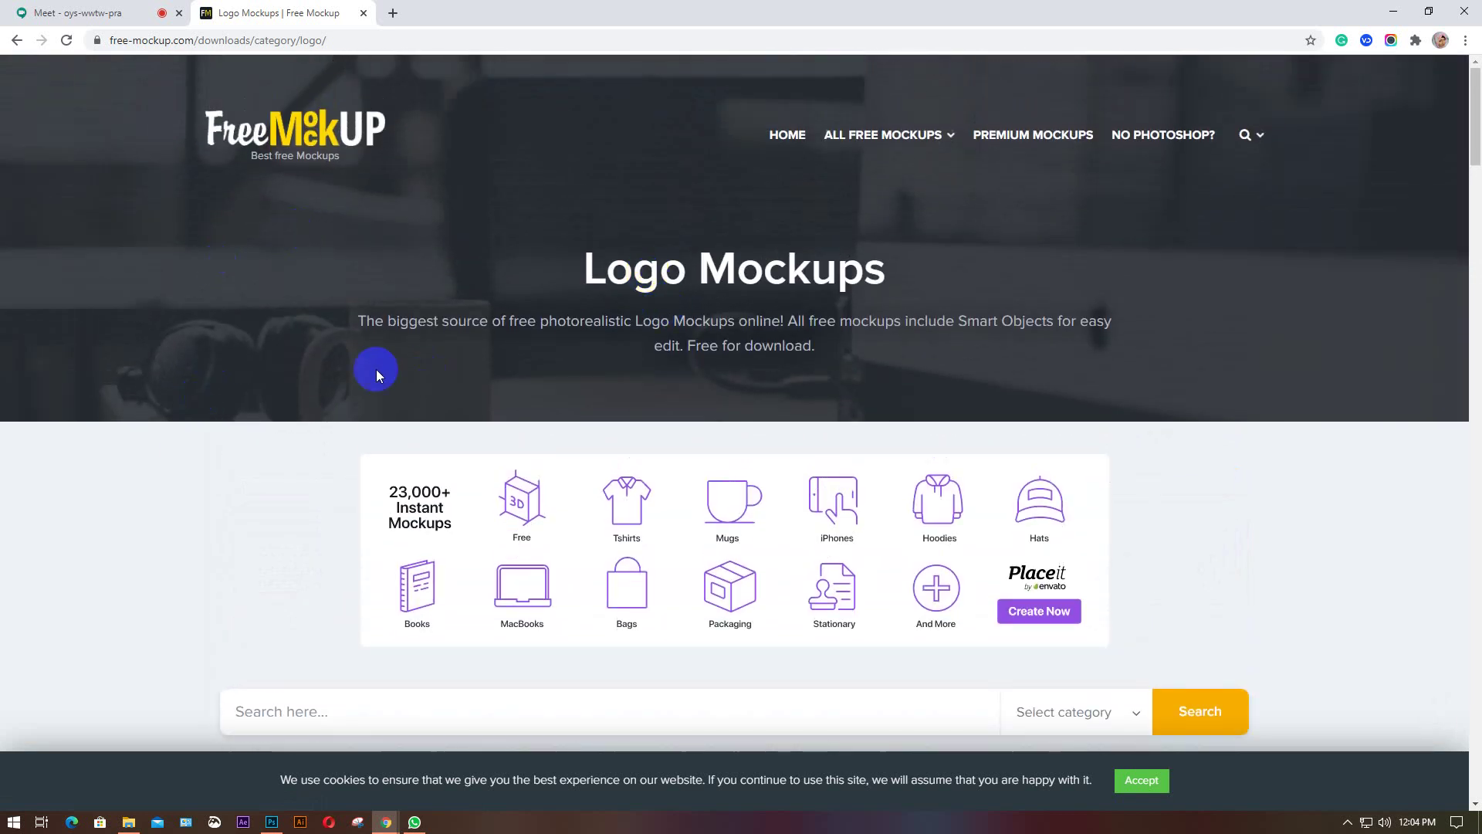
{"action": "scroll", "coordinate": [370, 372], "scroll_direction": "down", "scroll_amount": 3}
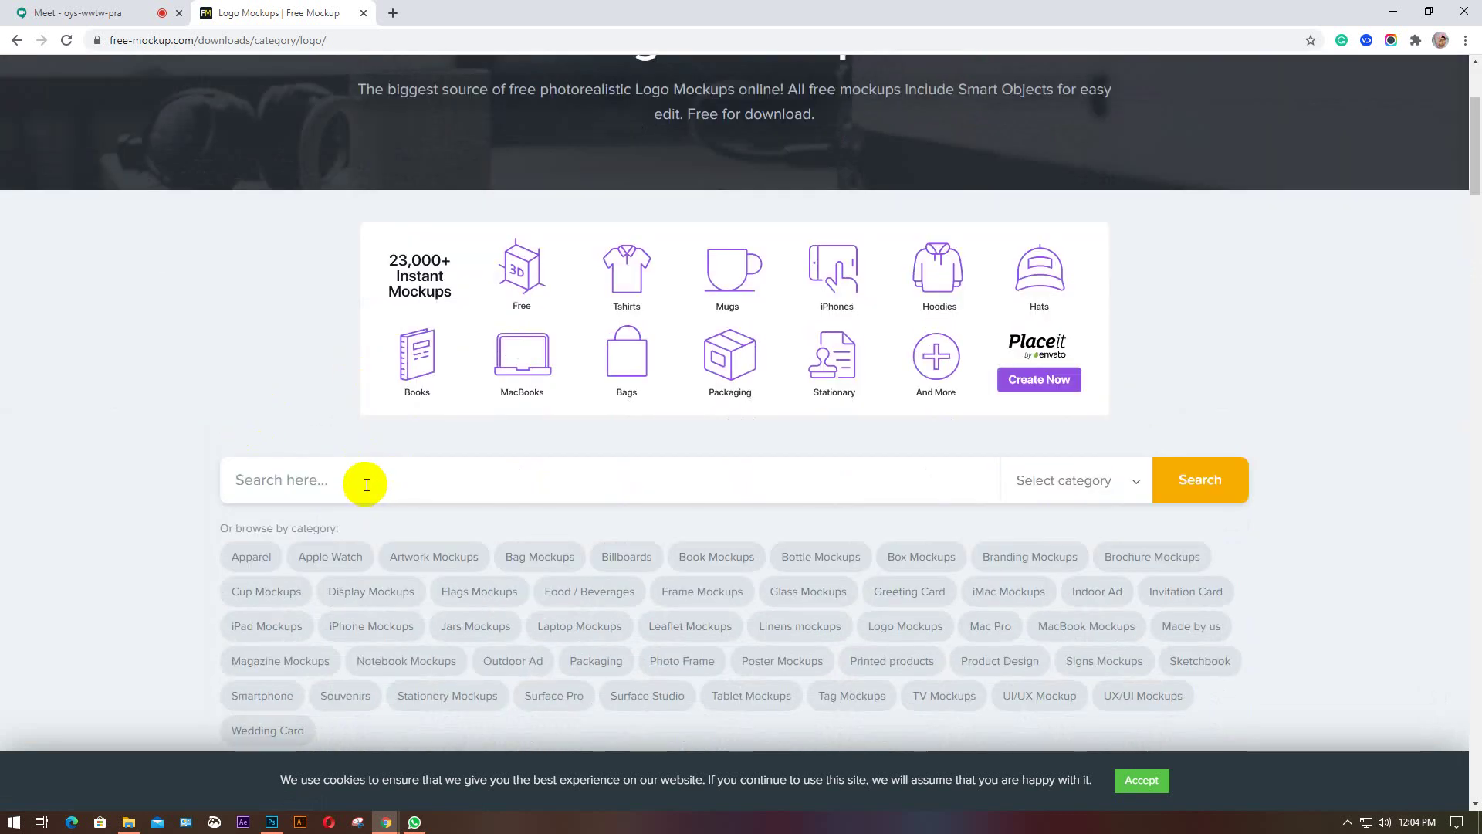
{"action": "left_click", "coordinate": [19, 41]}
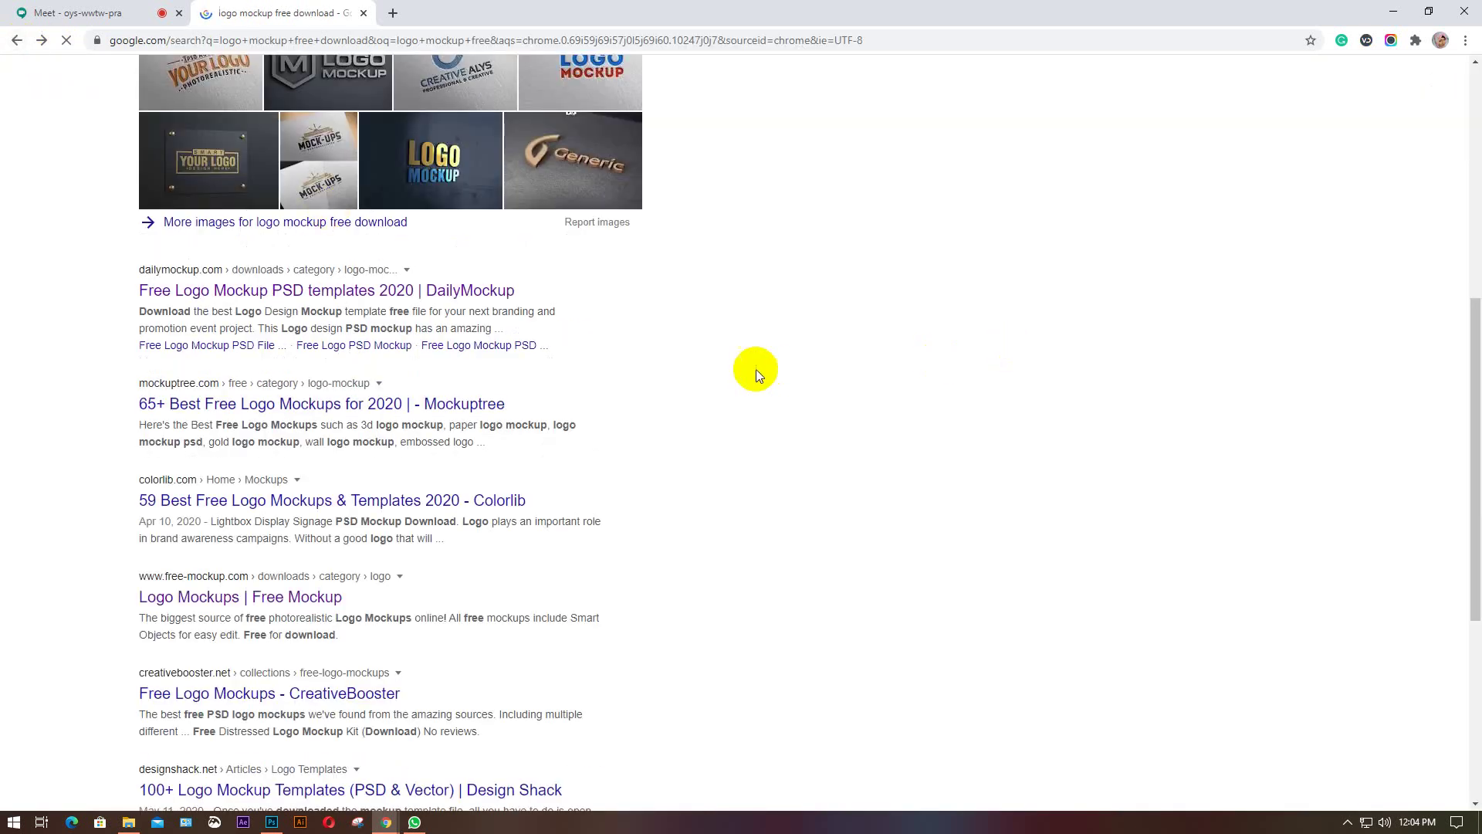
Open DailyMockup's logo mockup templates page, then check in on the video meeting.
{"action": "scroll", "coordinate": [637, 397], "scroll_direction": "up", "scroll_amount": 5}
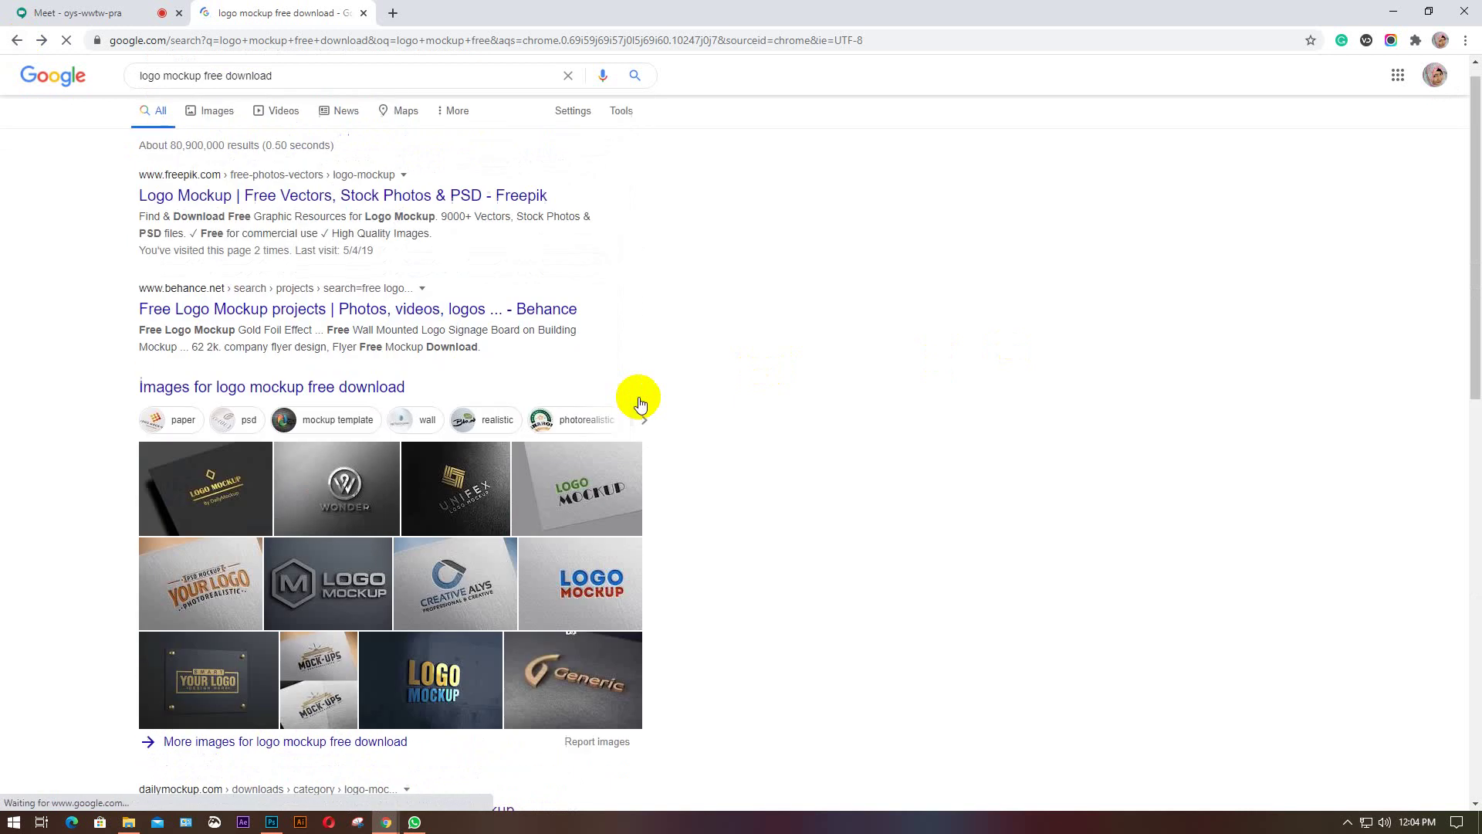
{"action": "scroll", "coordinate": [638, 397], "scroll_direction": "down", "scroll_amount": 3}
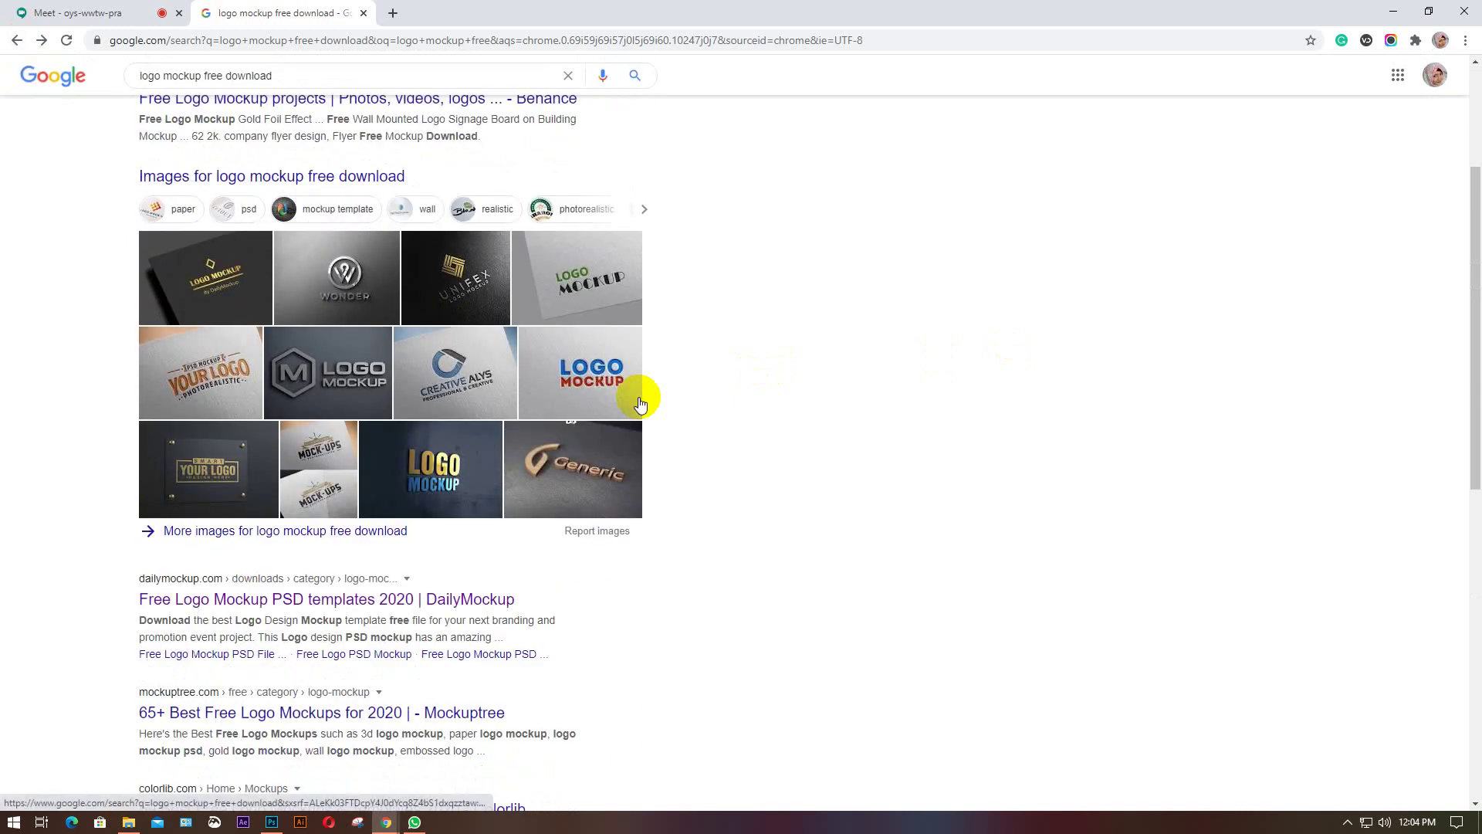
{"action": "left_click", "coordinate": [394, 608]}
{"action": "left_click", "coordinate": [92, 13]}
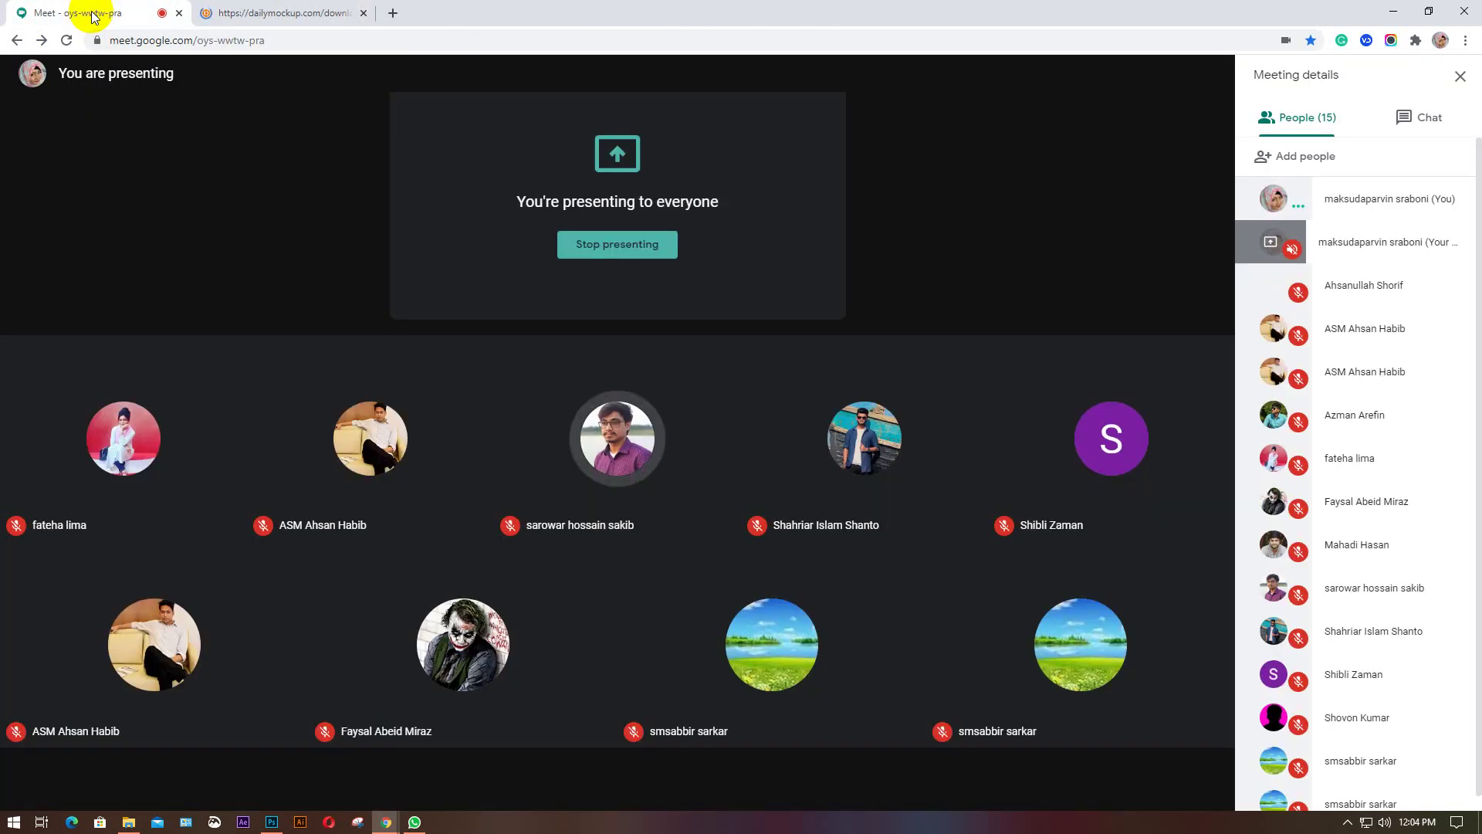
{"action": "left_click", "coordinate": [1026, 230]}
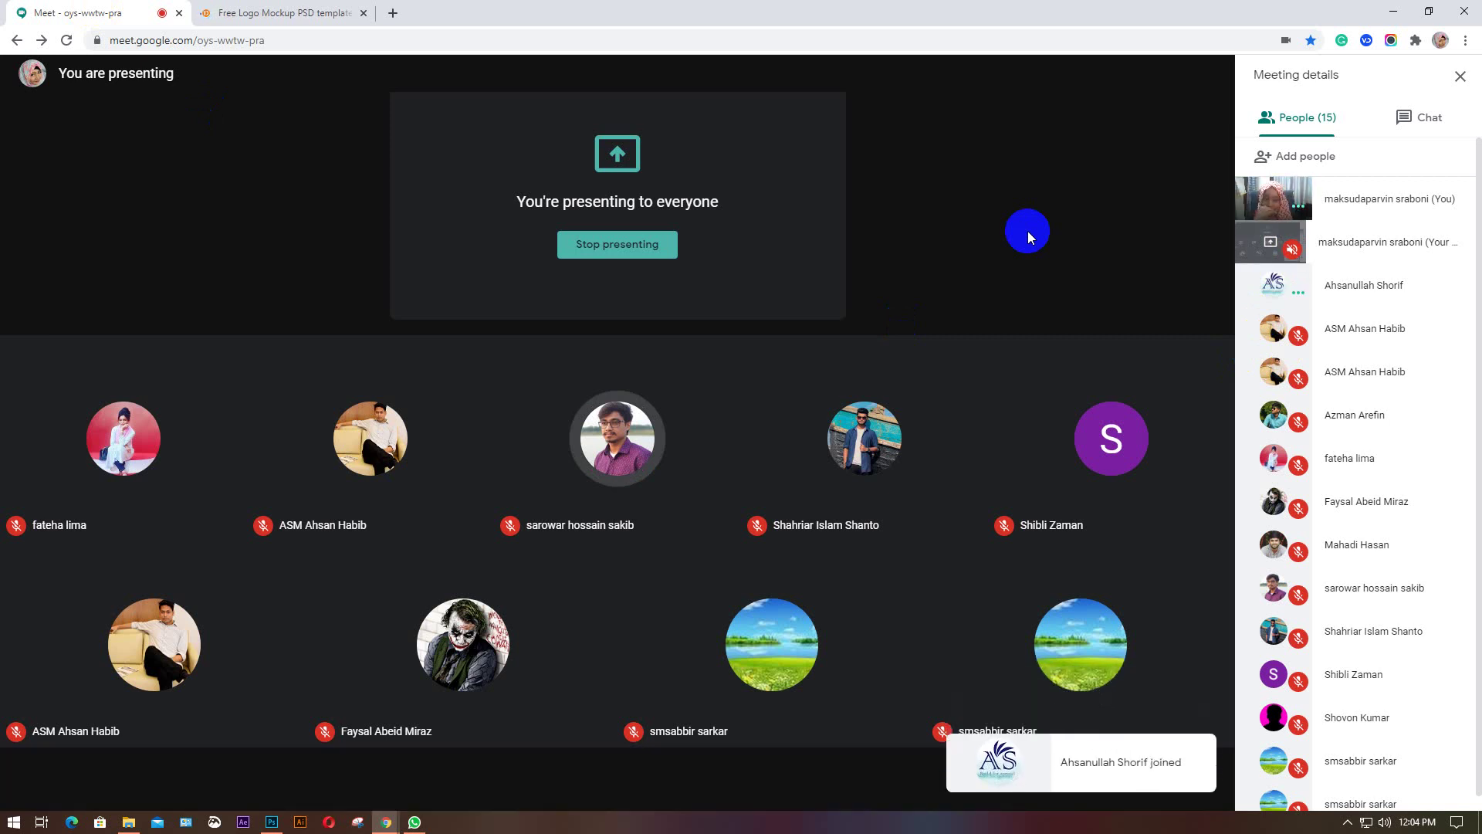
Return from the DailyMockup page to the 'logo mockup free download' Google results.
{"action": "left_click", "coordinate": [267, 13]}
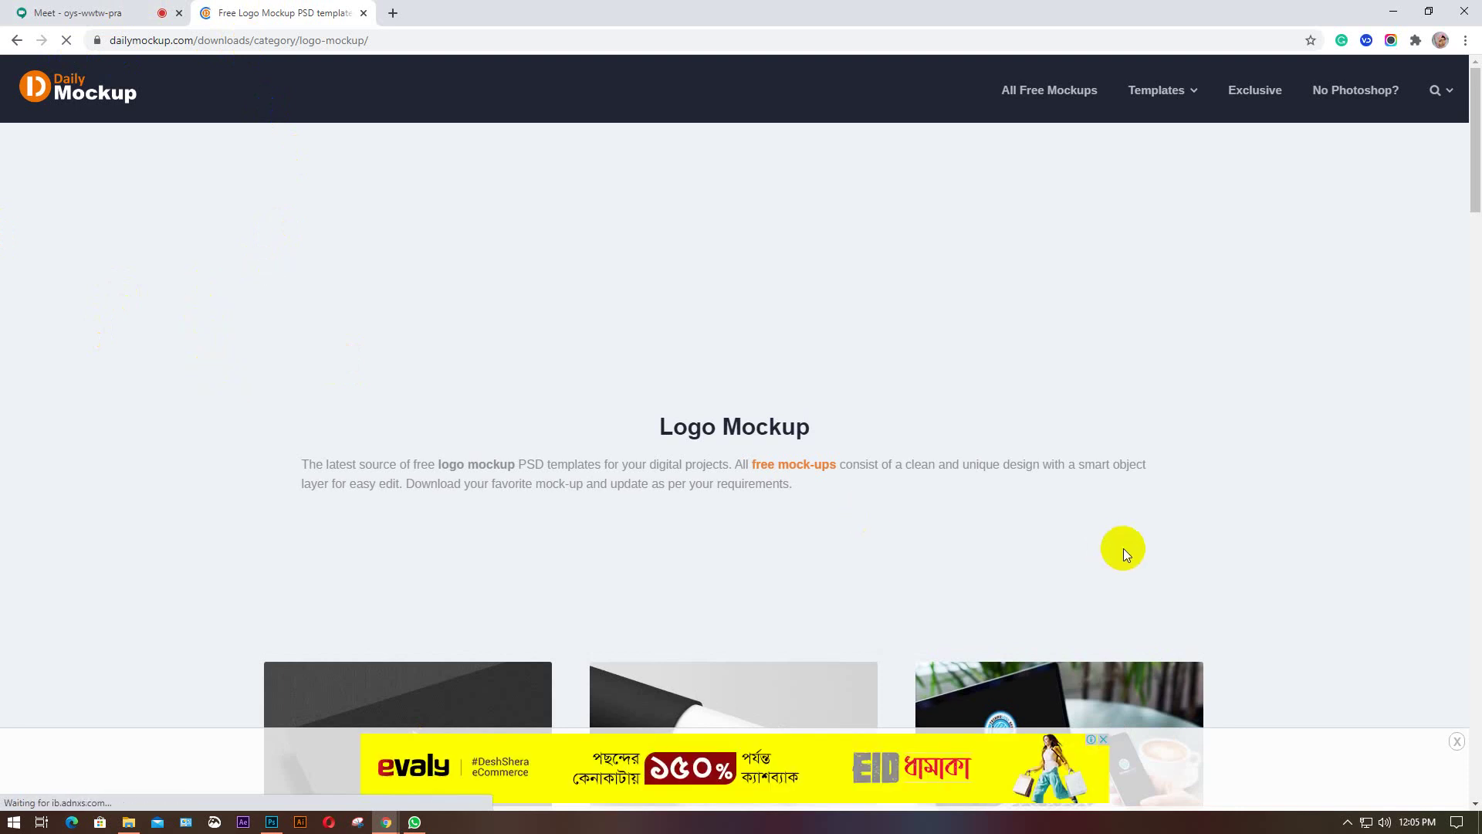
{"action": "left_click", "coordinate": [16, 41]}
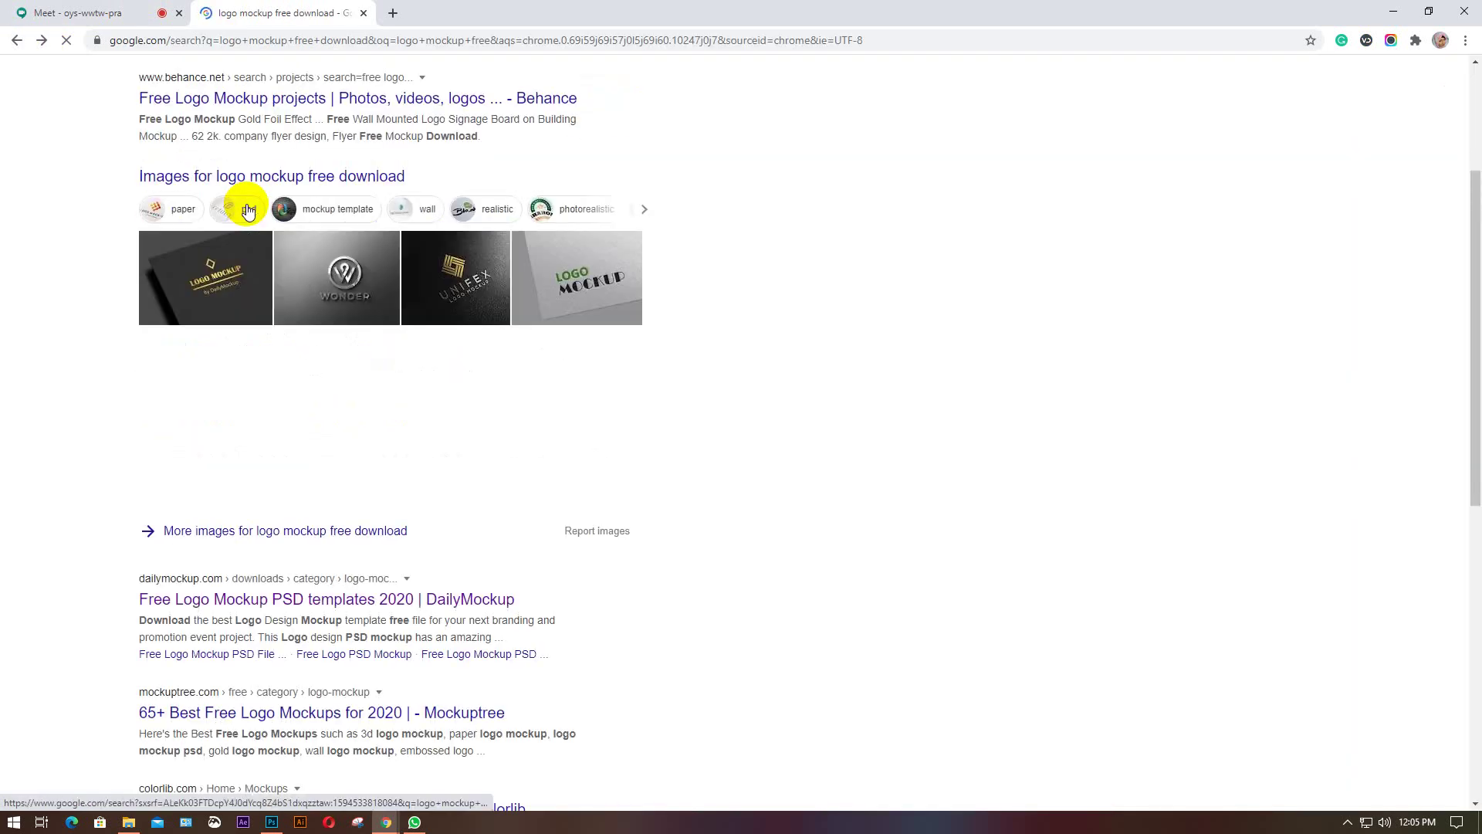
{"action": "scroll", "coordinate": [440, 293], "scroll_direction": "up", "scroll_amount": 3}
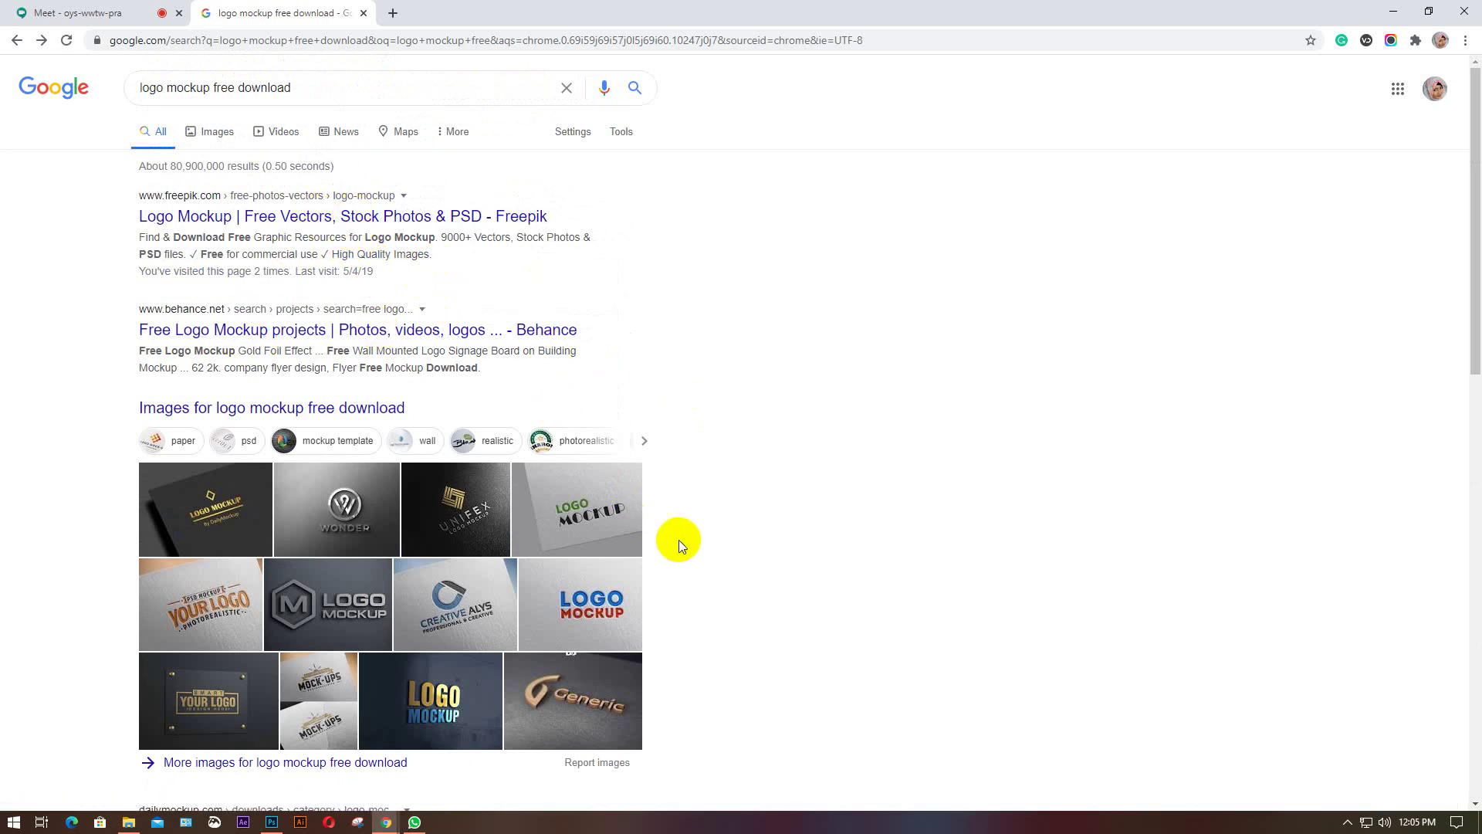
{"action": "scroll", "coordinate": [679, 540], "scroll_direction": "down", "scroll_amount": 2}
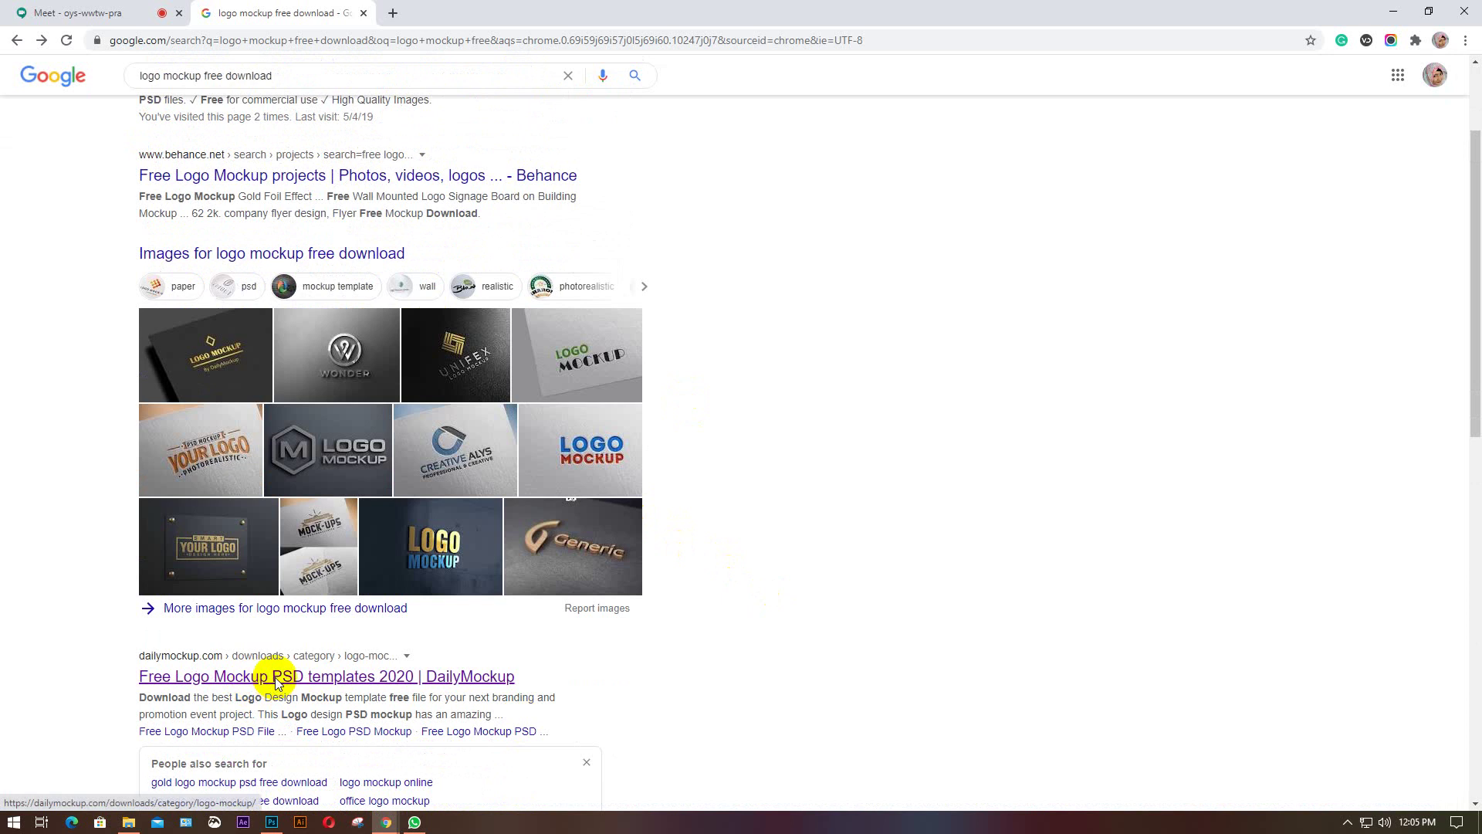
{"action": "left_click", "coordinate": [41, 40]}
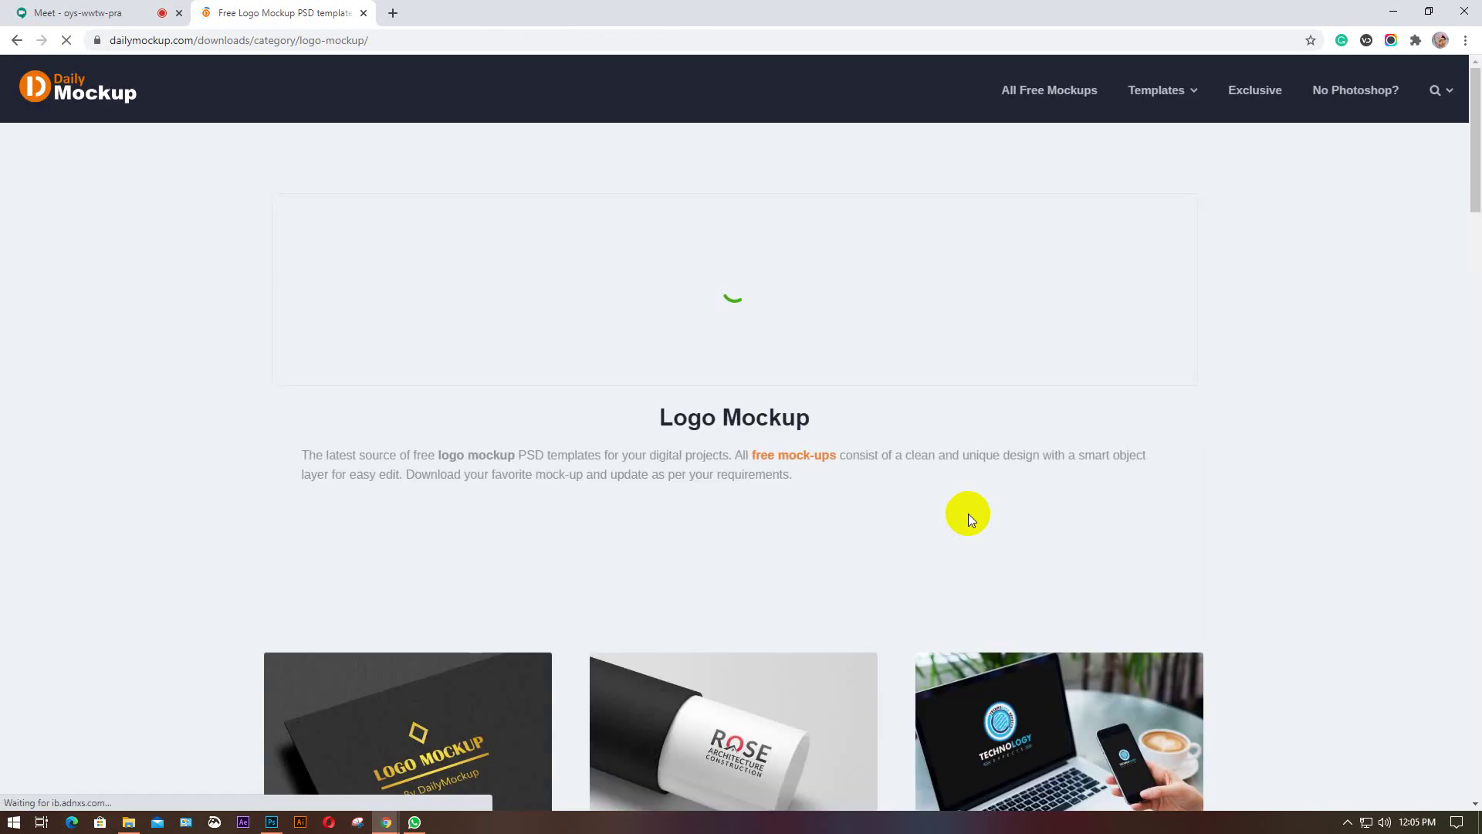
{"action": "scroll", "coordinate": [929, 513], "scroll_direction": "down", "scroll_amount": 4}
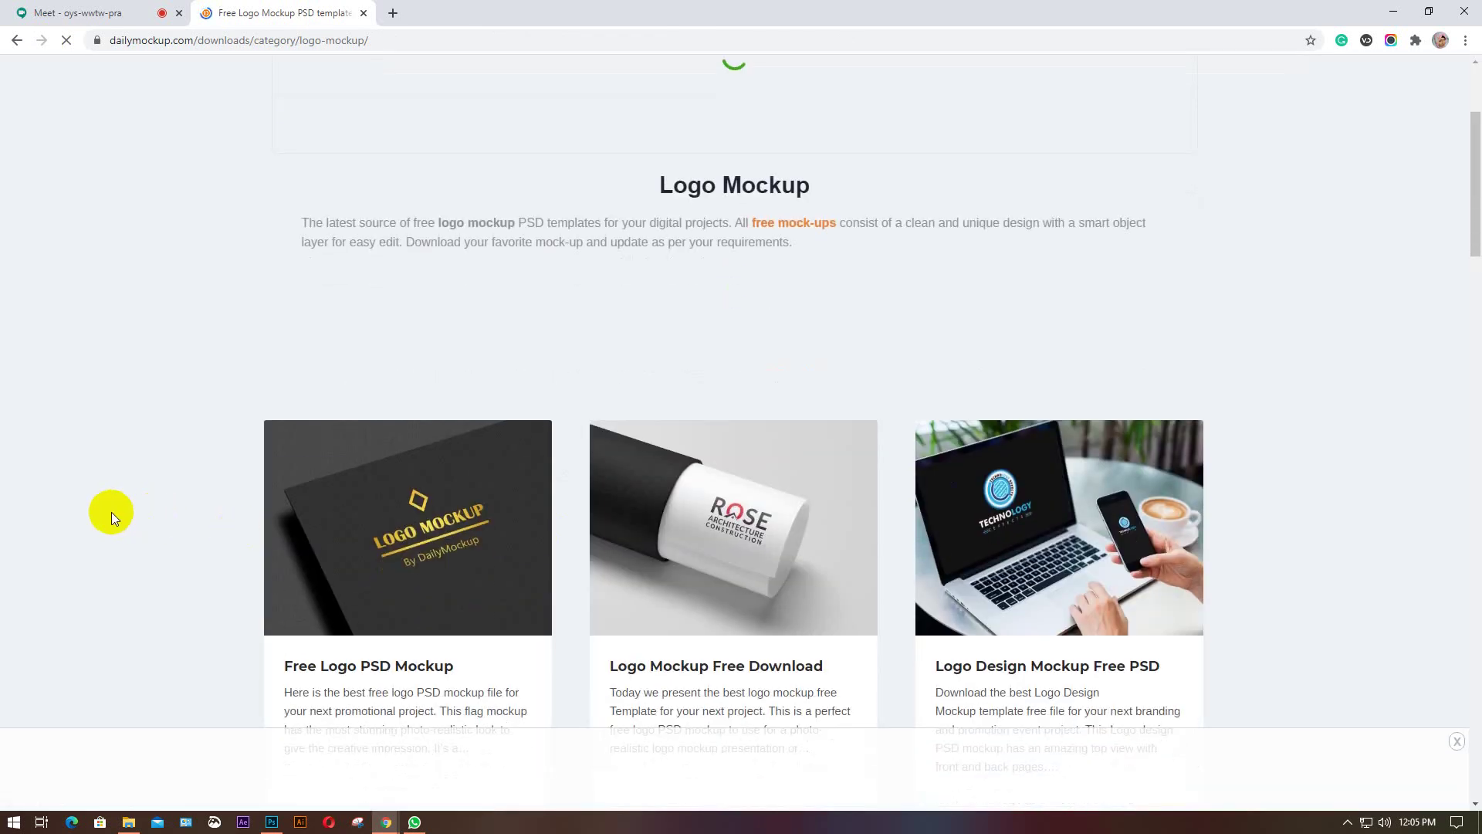
{"action": "left_click", "coordinate": [1456, 741]}
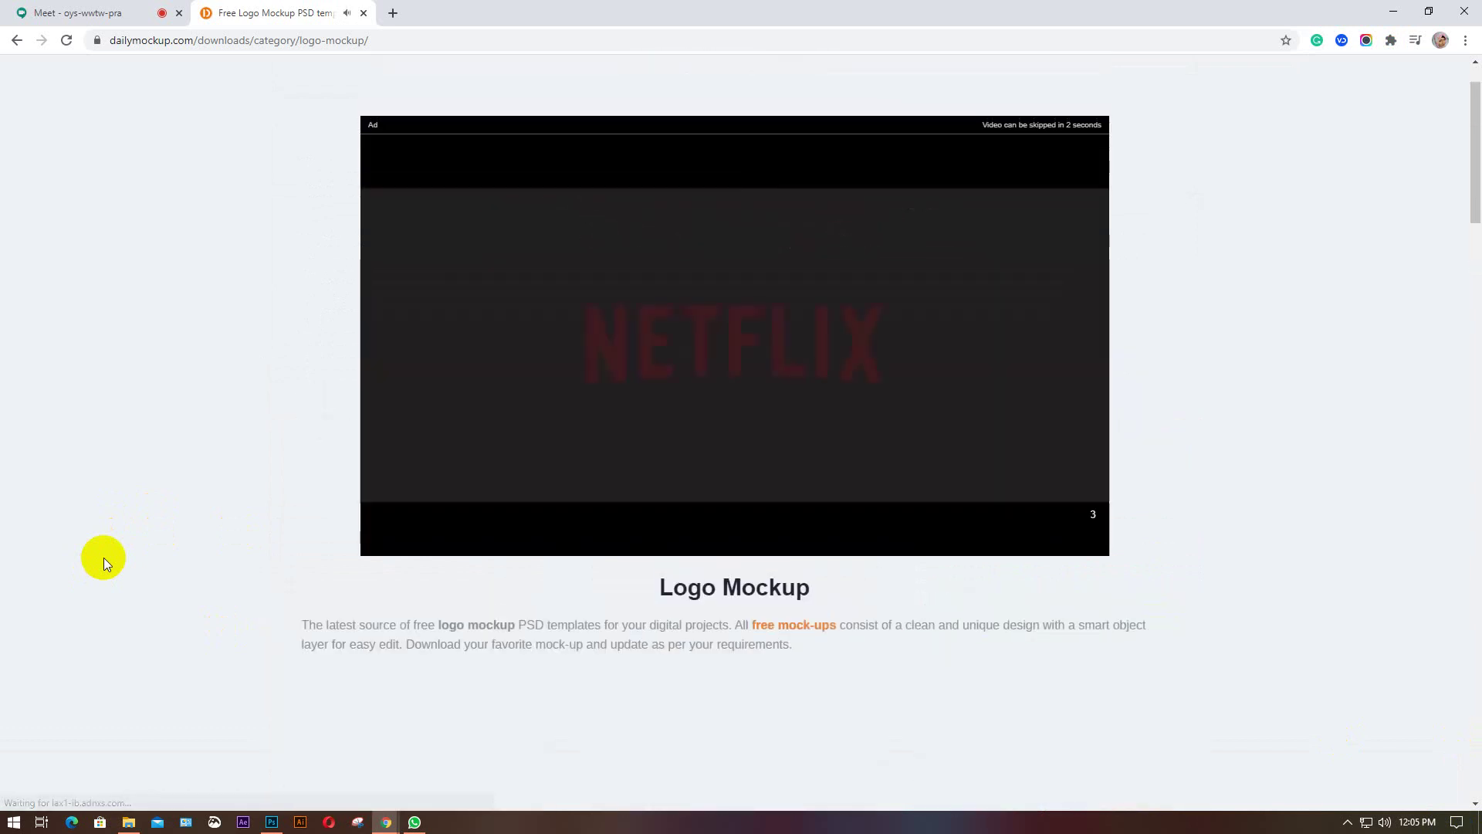
{"action": "scroll", "coordinate": [103, 557], "scroll_direction": "down", "scroll_amount": 3}
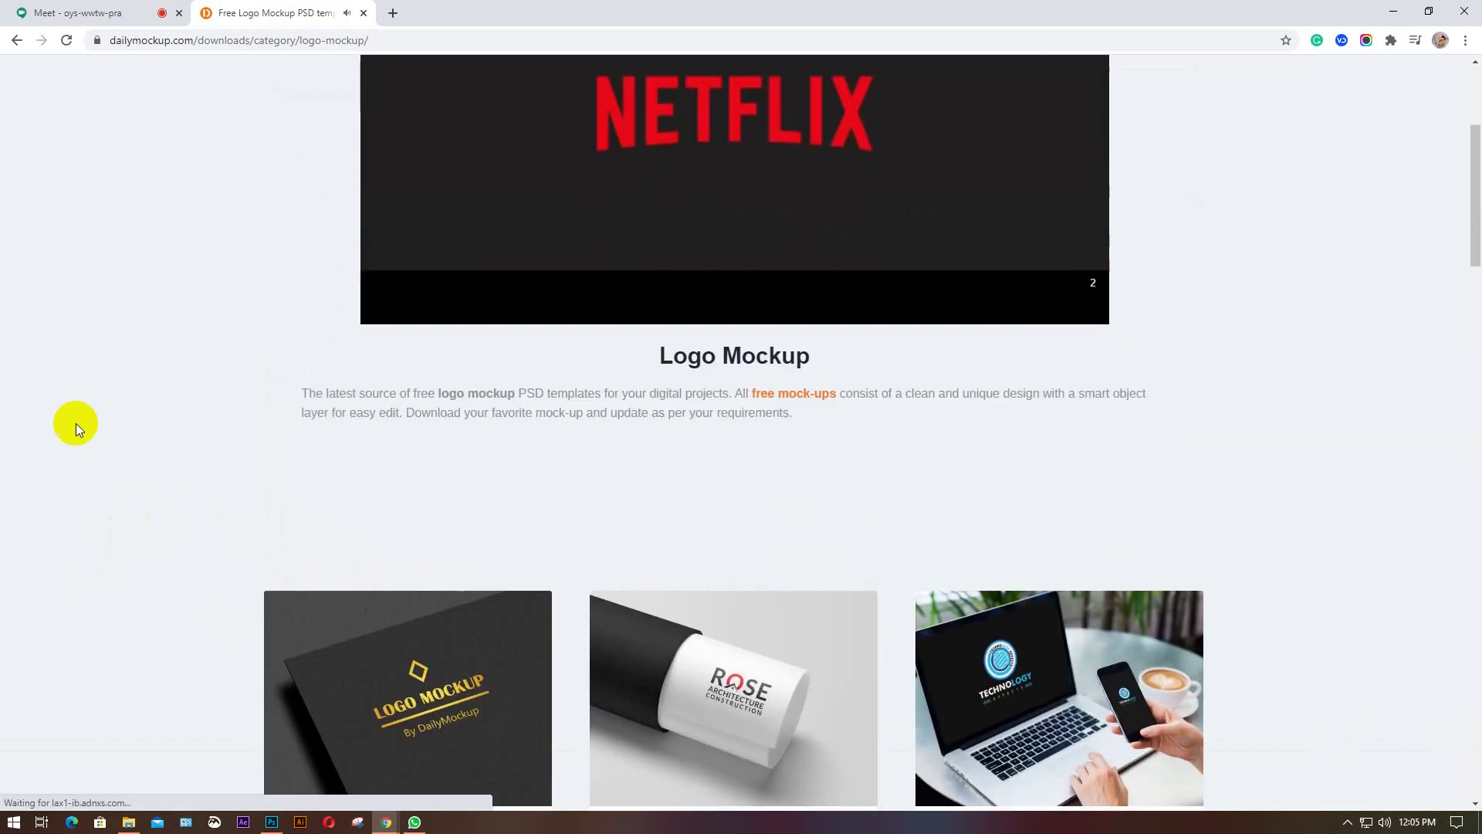
{"action": "left_click", "coordinate": [16, 41]}
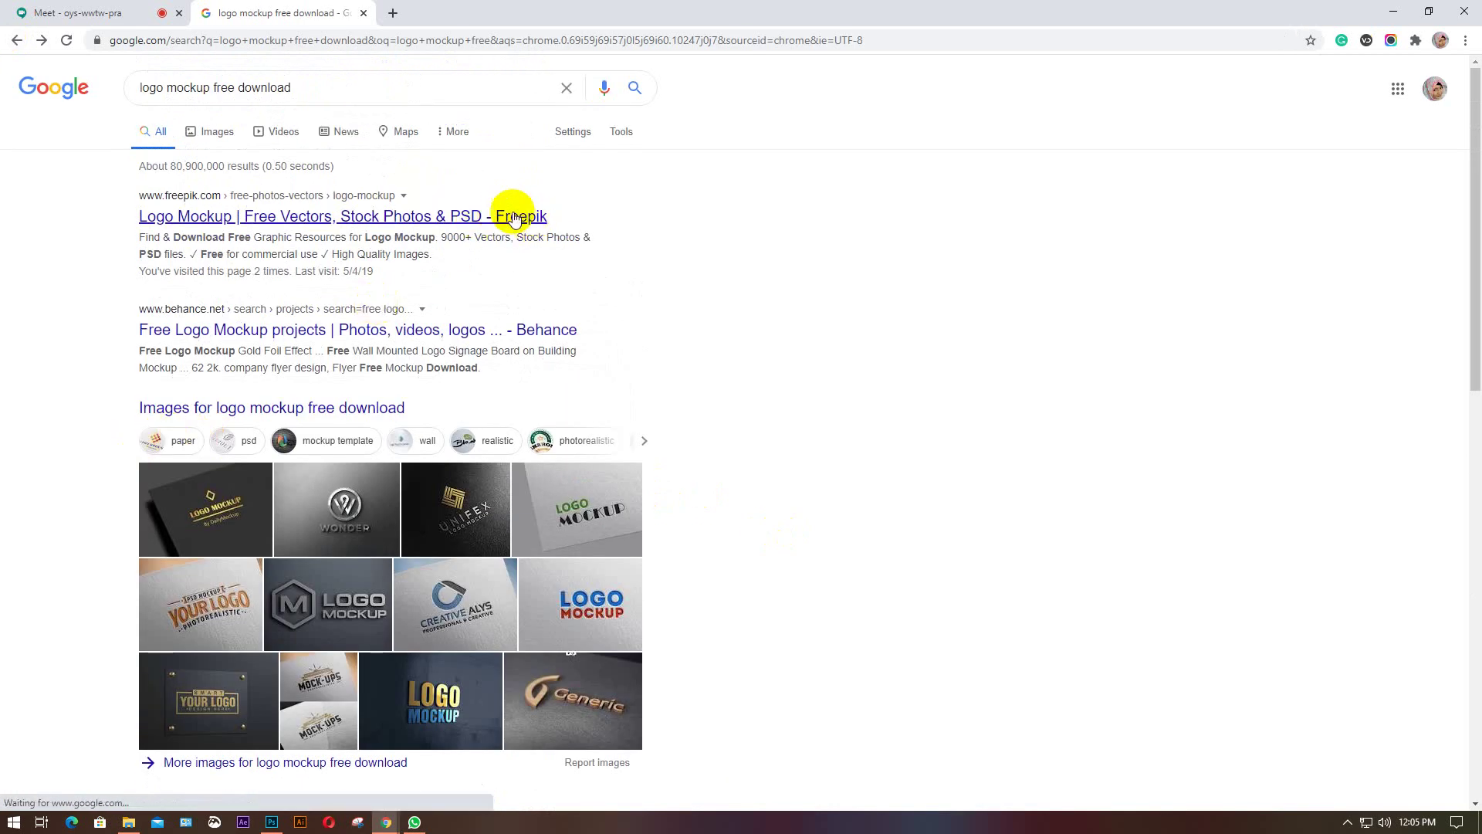
Go to freepik.com from the browser's address bar.
{"action": "left_click", "coordinate": [304, 43]}
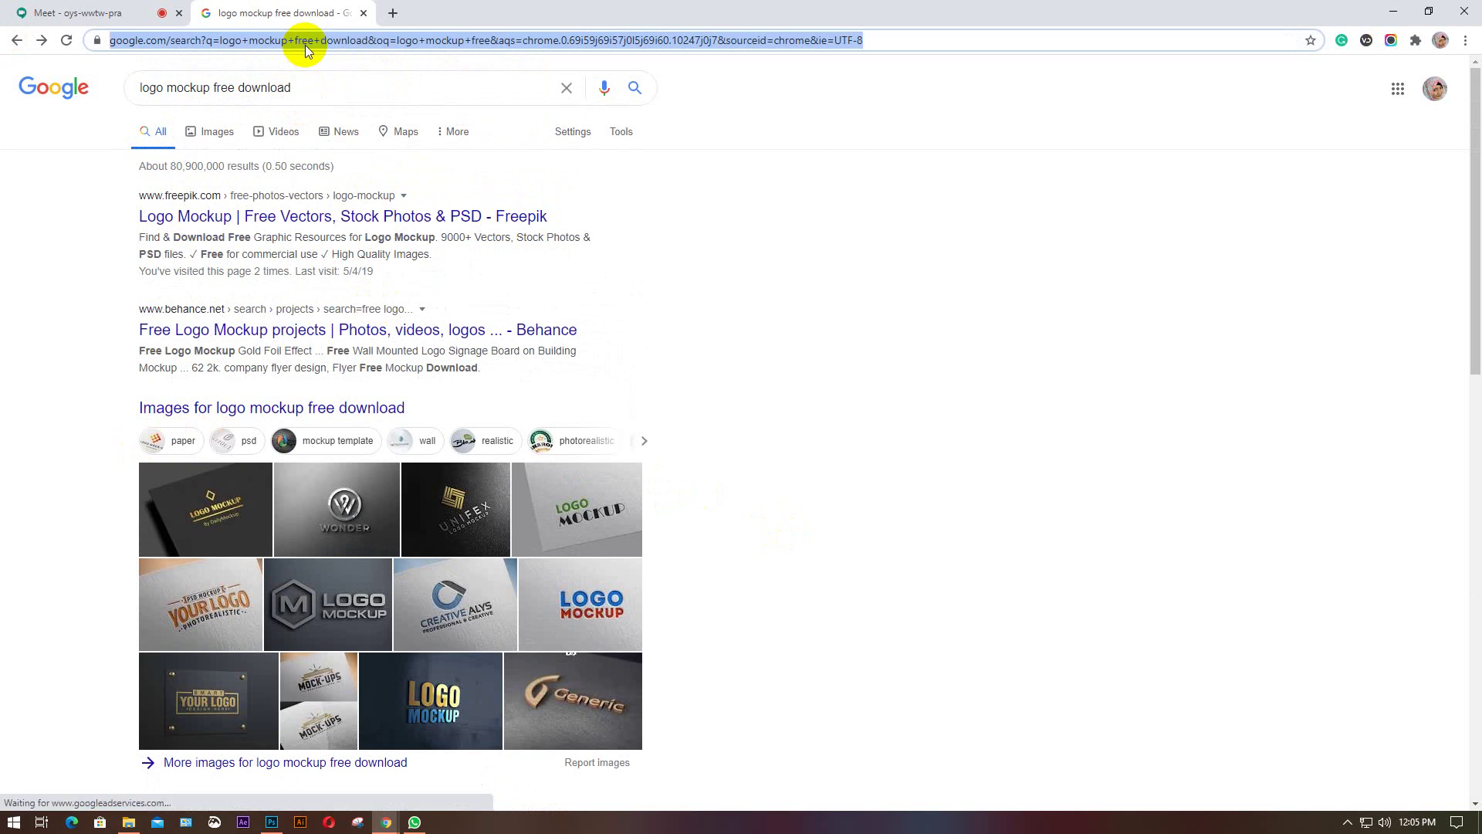
{"action": "type", "text": "free"}
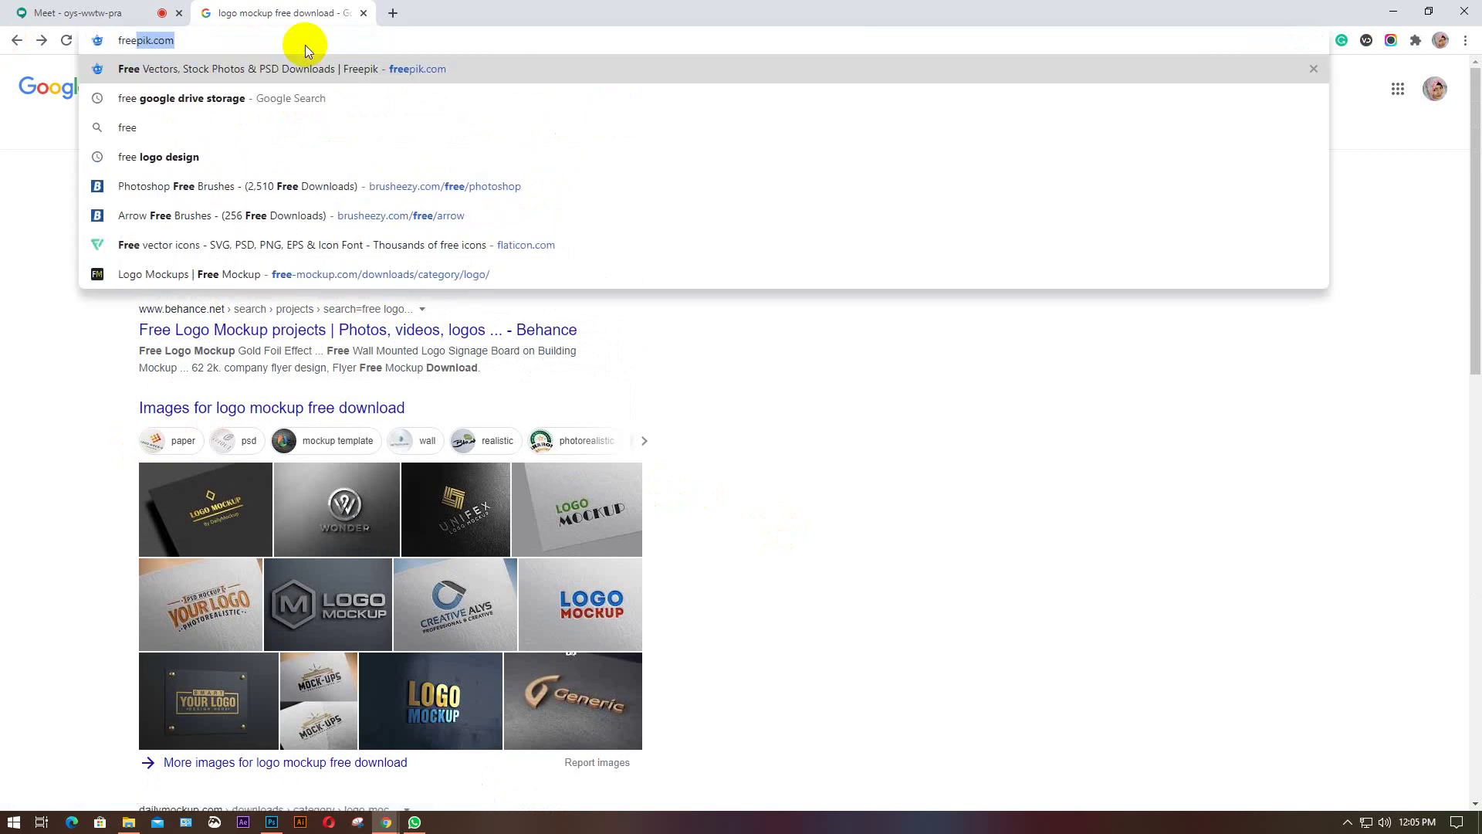
{"action": "key", "text": "Return"}
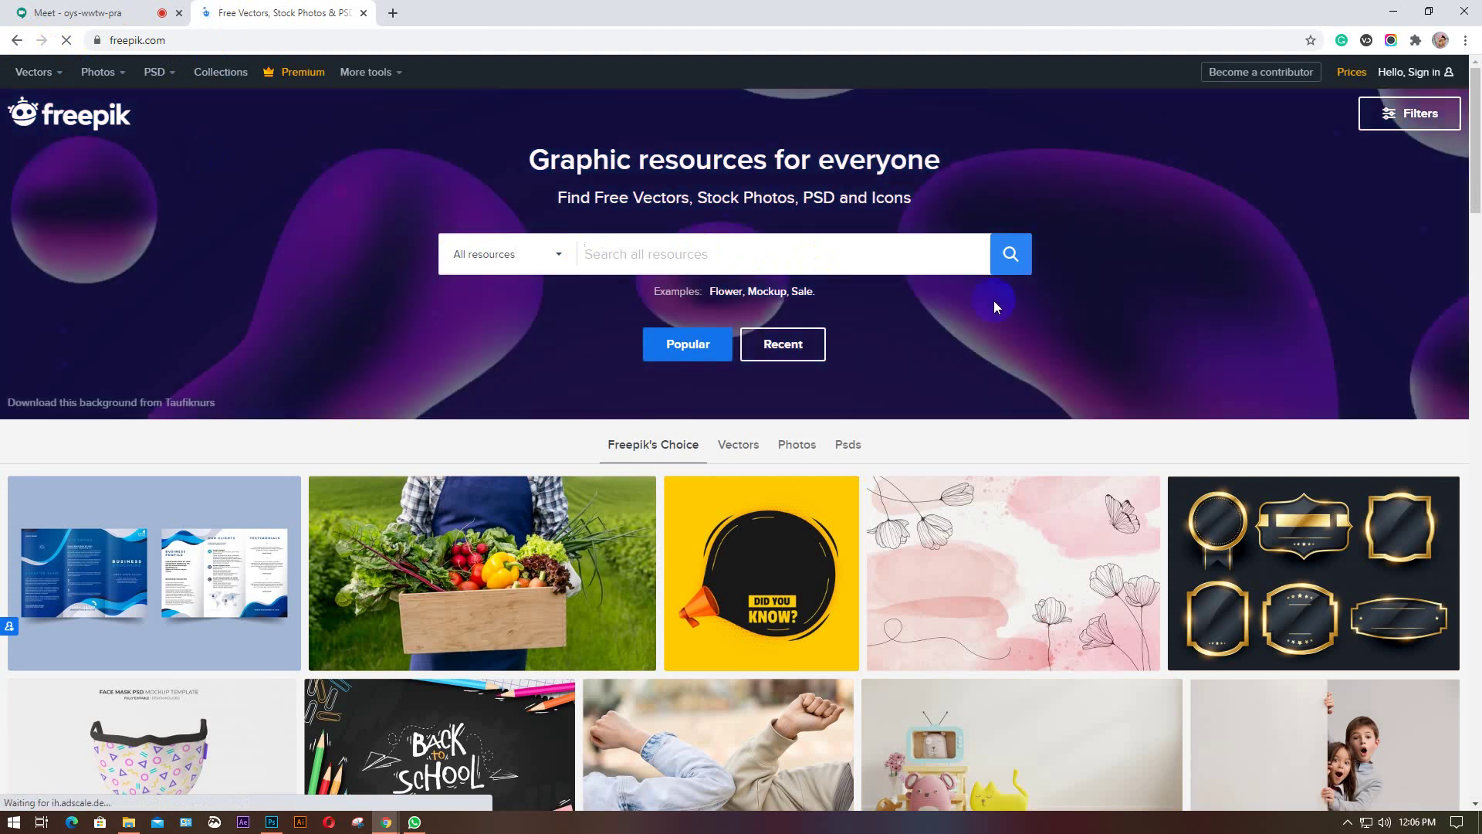
Search Freepik for 'logo mockup', dropping 'psd' from the suggested term, to get 9,833 resources.
{"action": "left_click", "coordinate": [606, 254]}
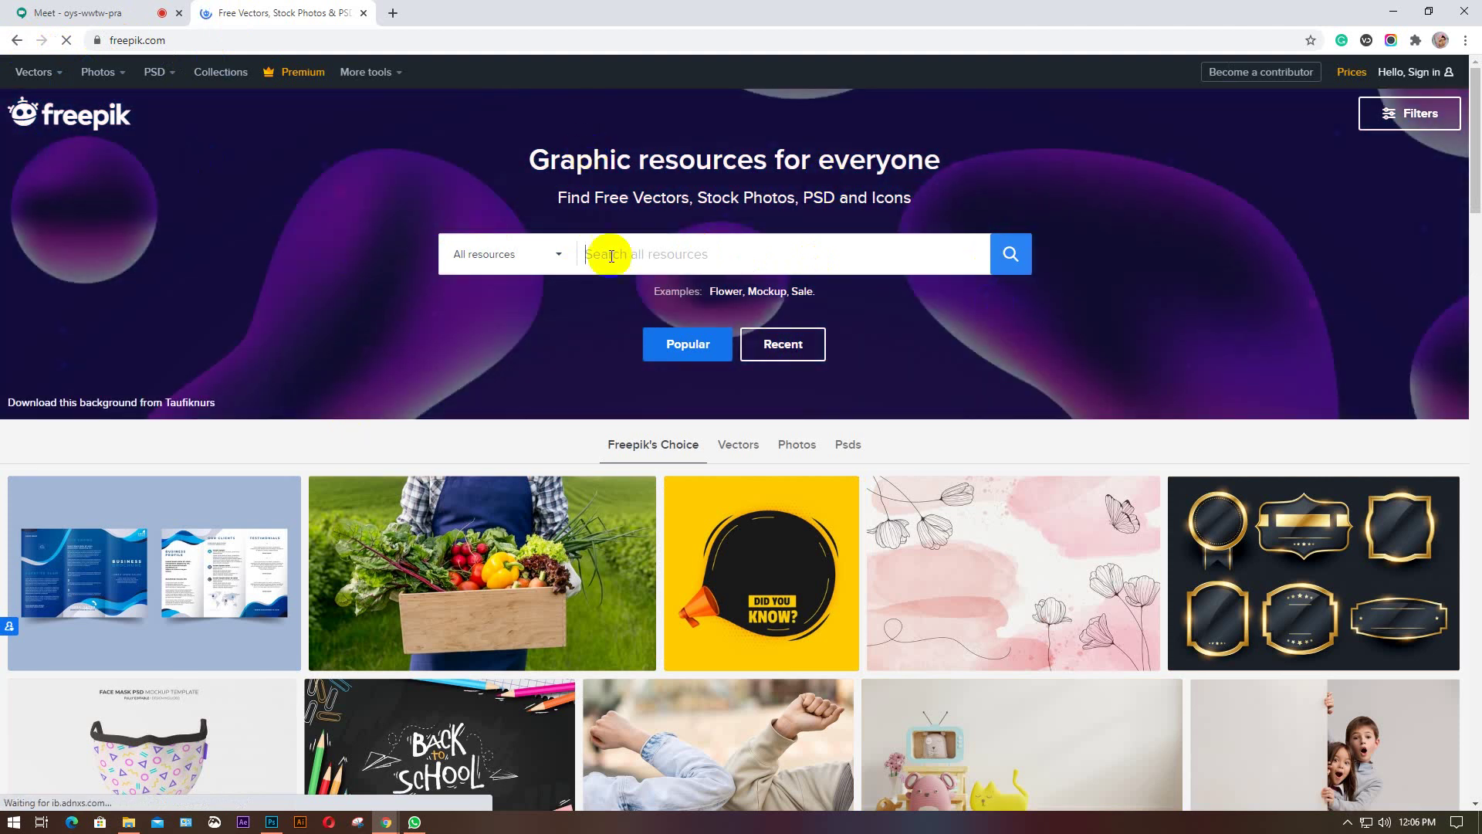
{"action": "left_click", "coordinate": [710, 254]}
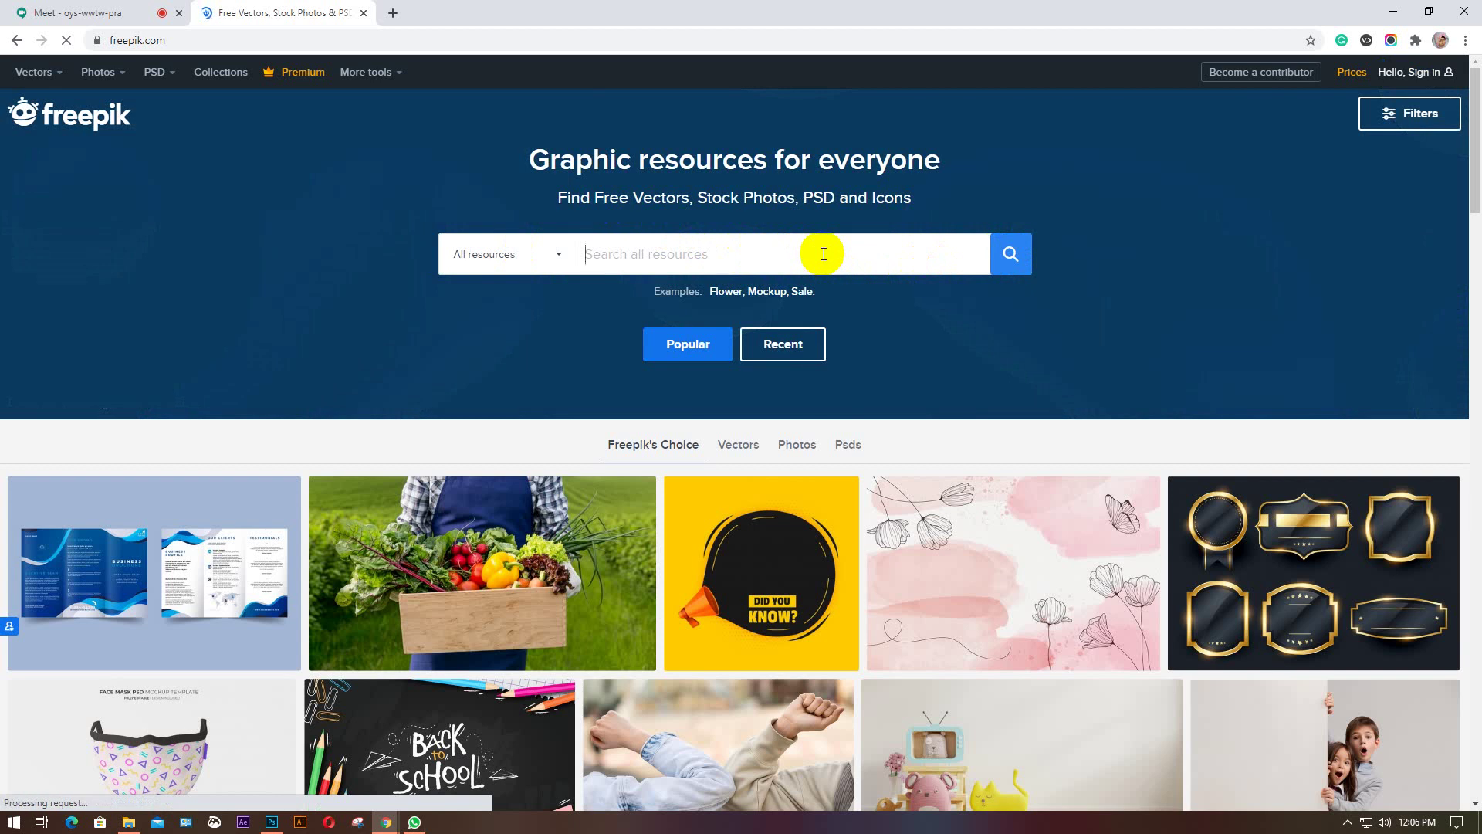
{"action": "type", "text": "lo"}
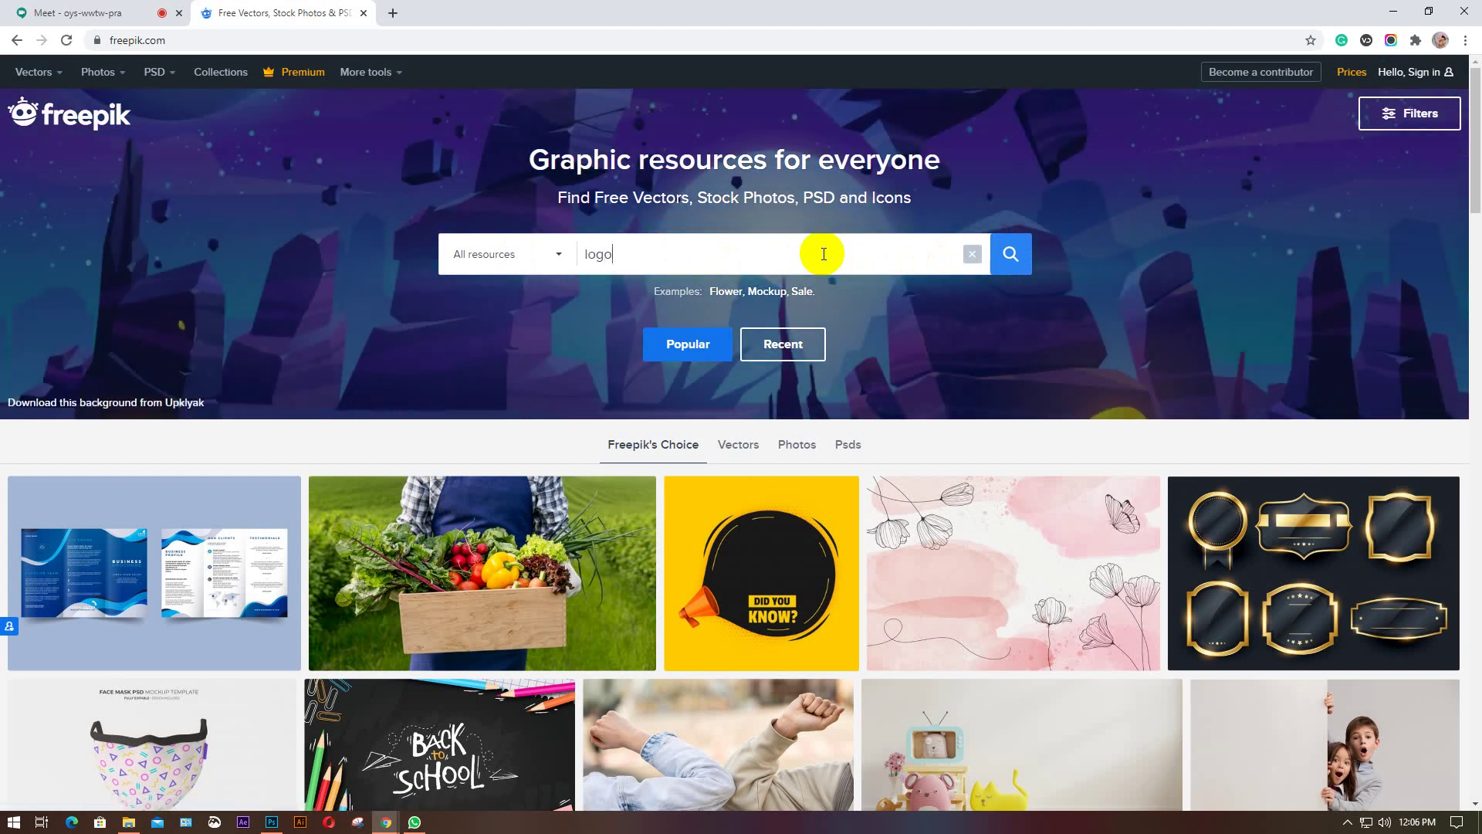
{"action": "type", "text": "go"}
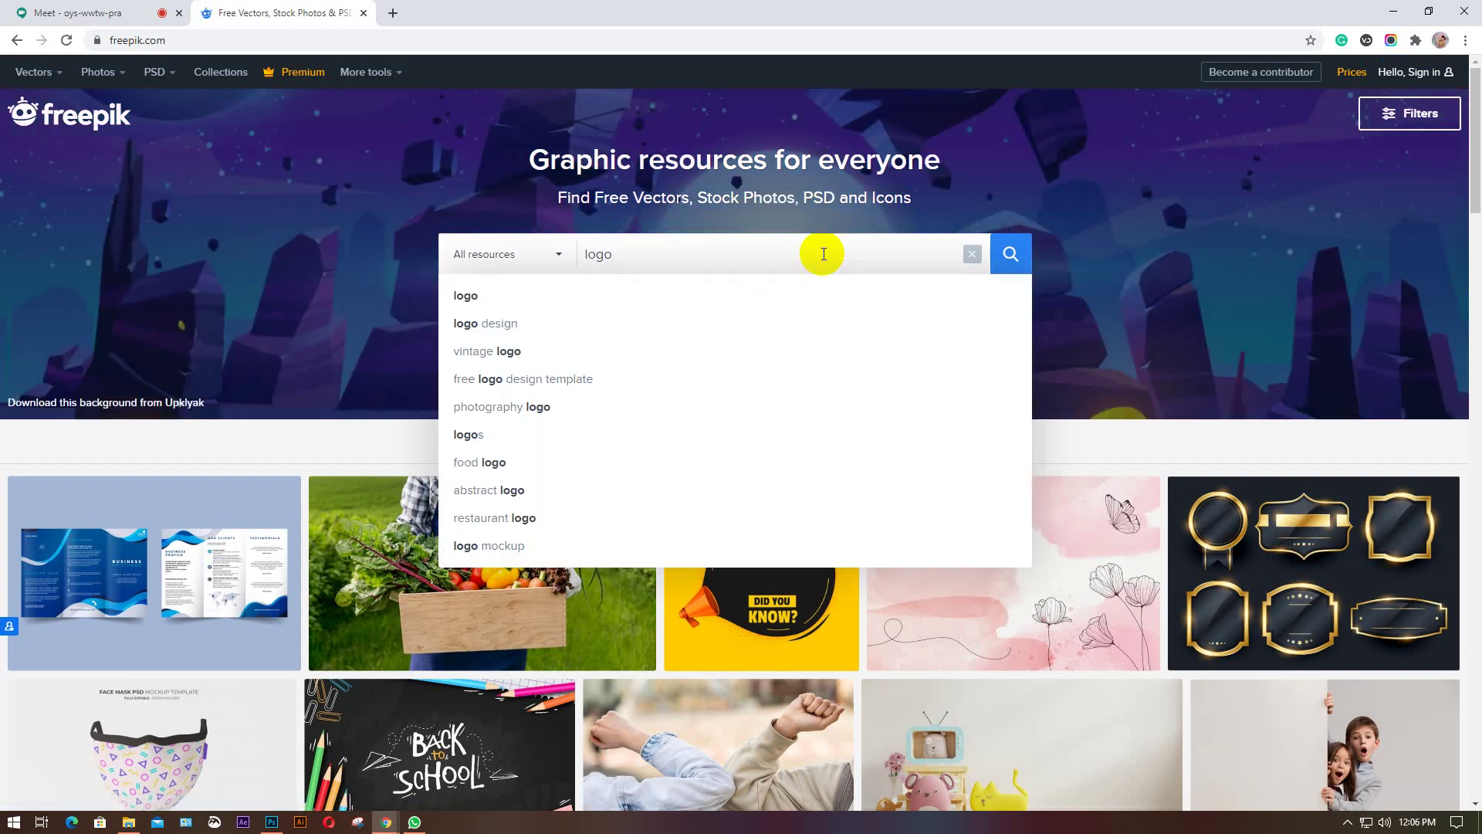
{"action": "type", "text": " mockup psd"}
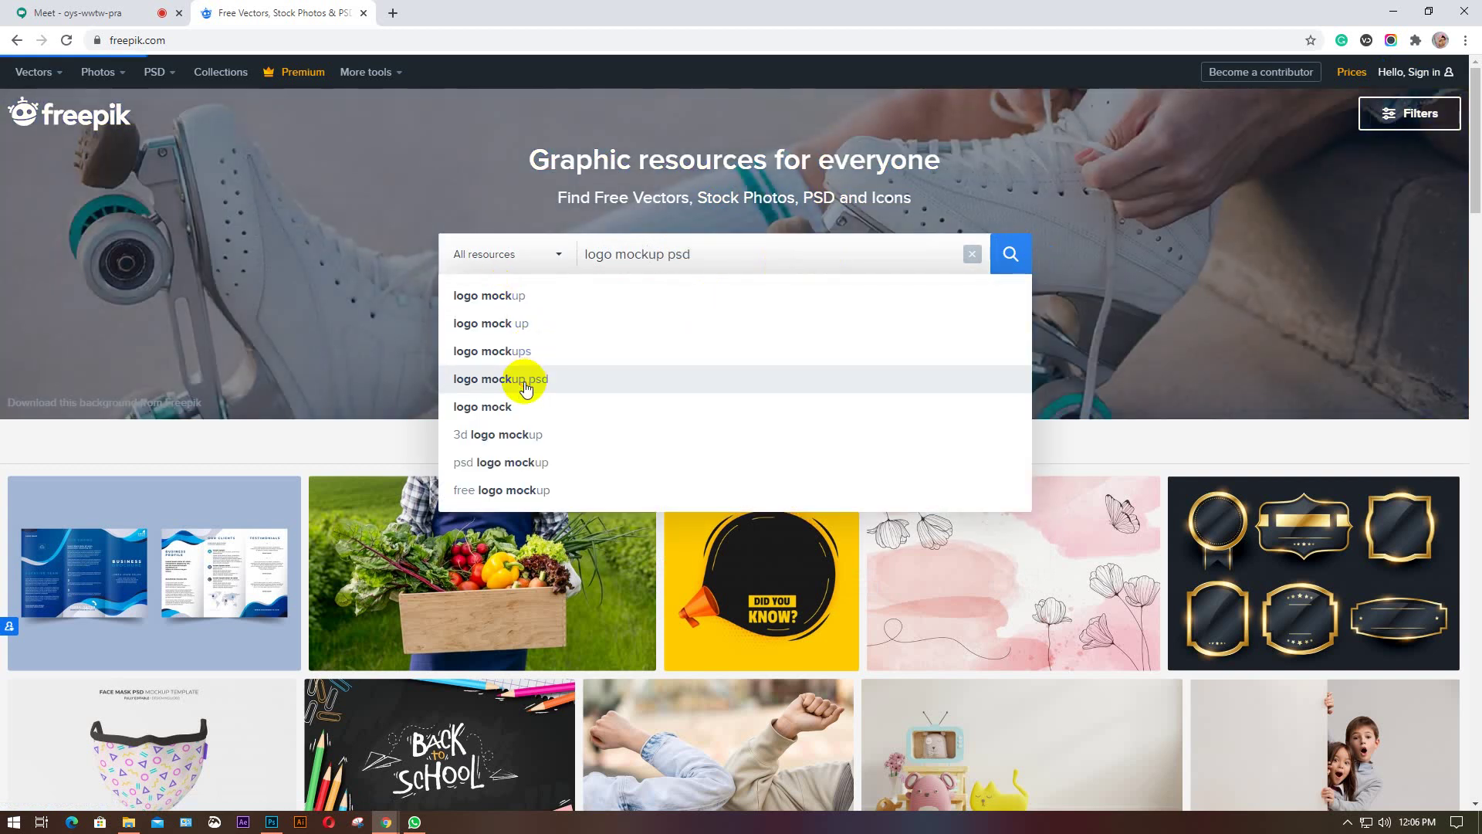
{"action": "left_click", "coordinate": [525, 381]}
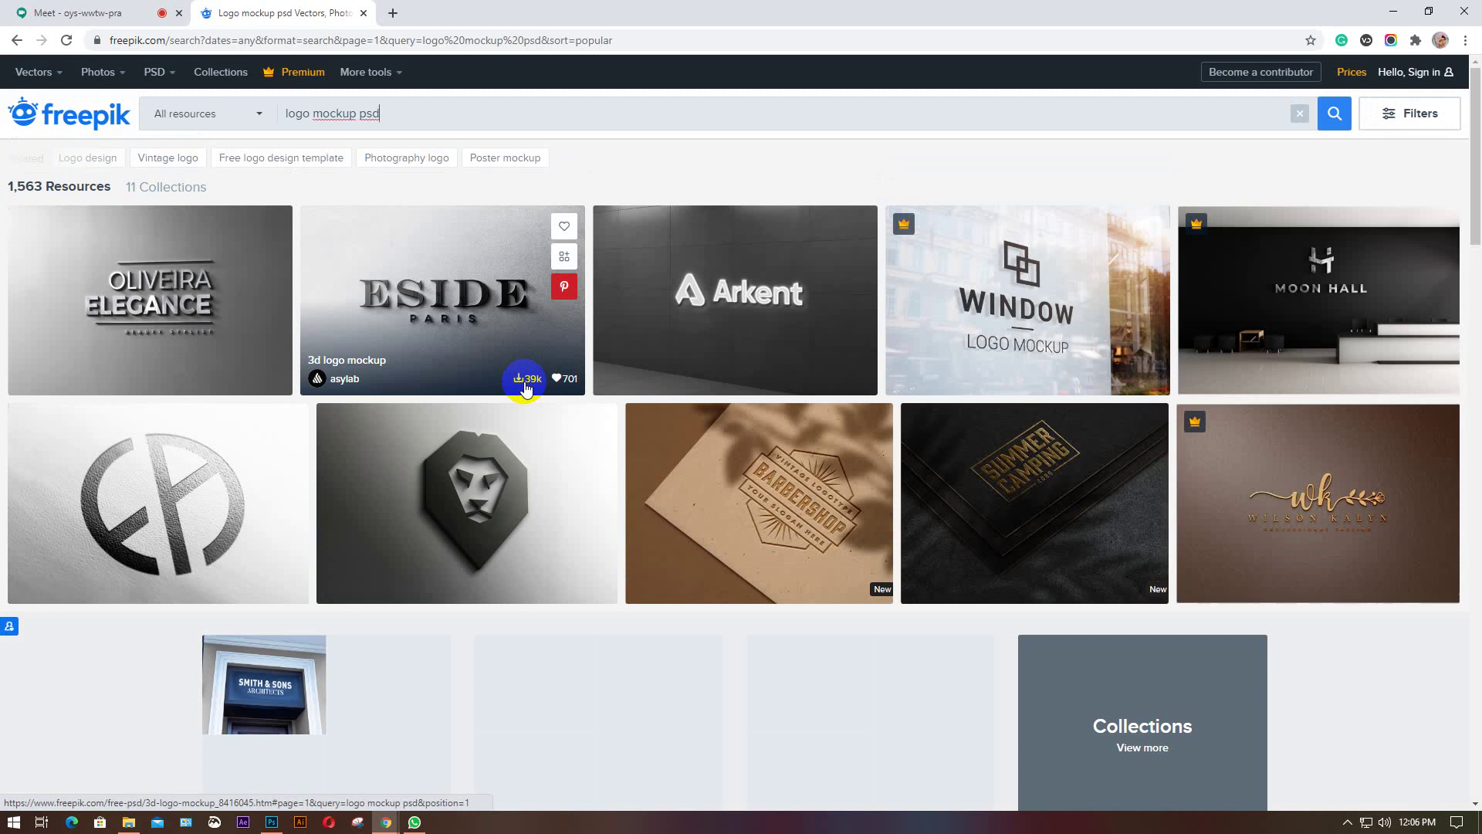
{"action": "key", "text": "BackSpace"}
{"action": "key", "text": "BackSpace"}
{"action": "key", "text": "BackSpace"}
{"action": "key", "text": "BackSpace"}
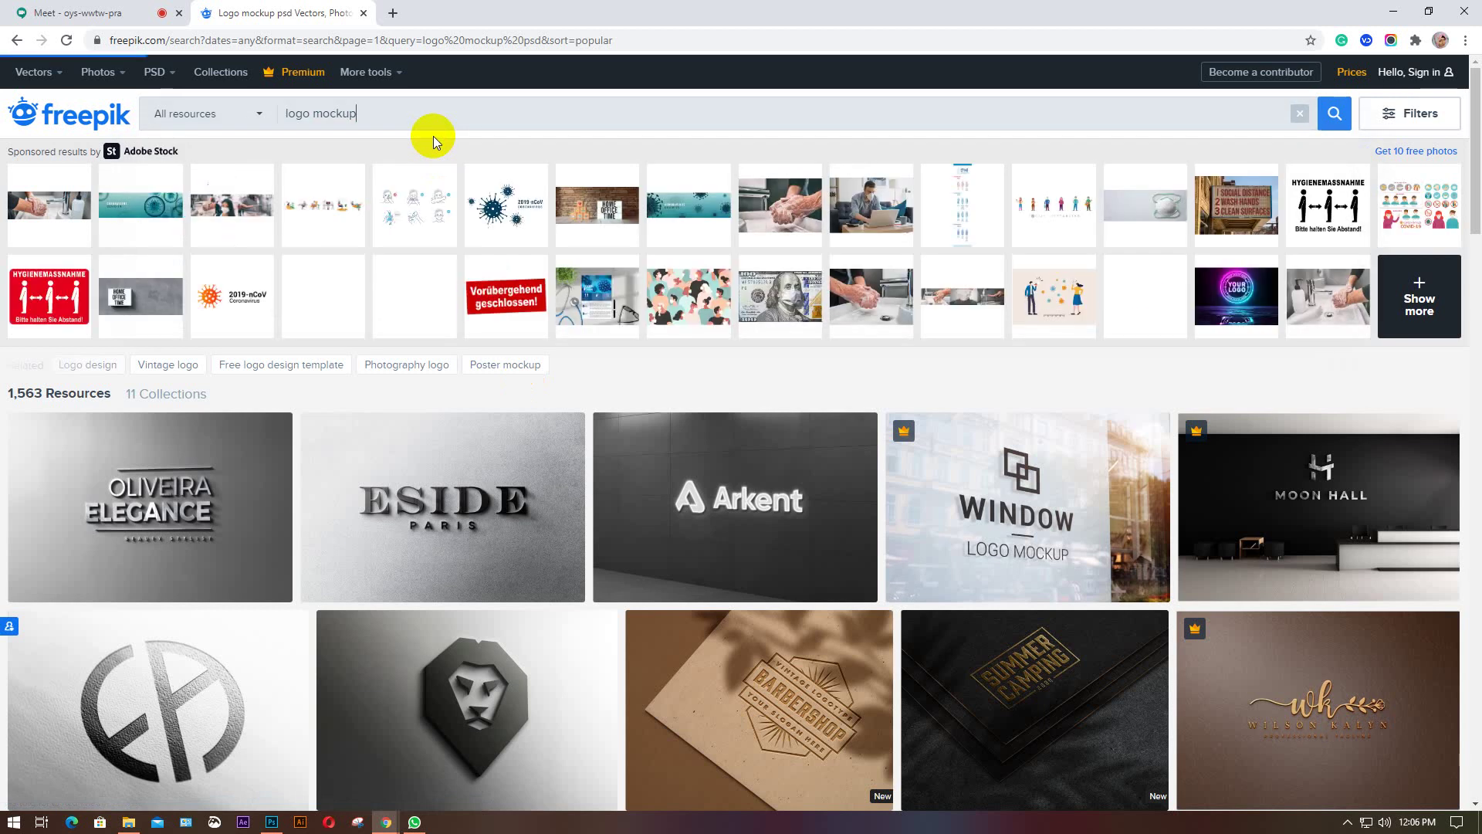
{"action": "key", "text": "Return"}
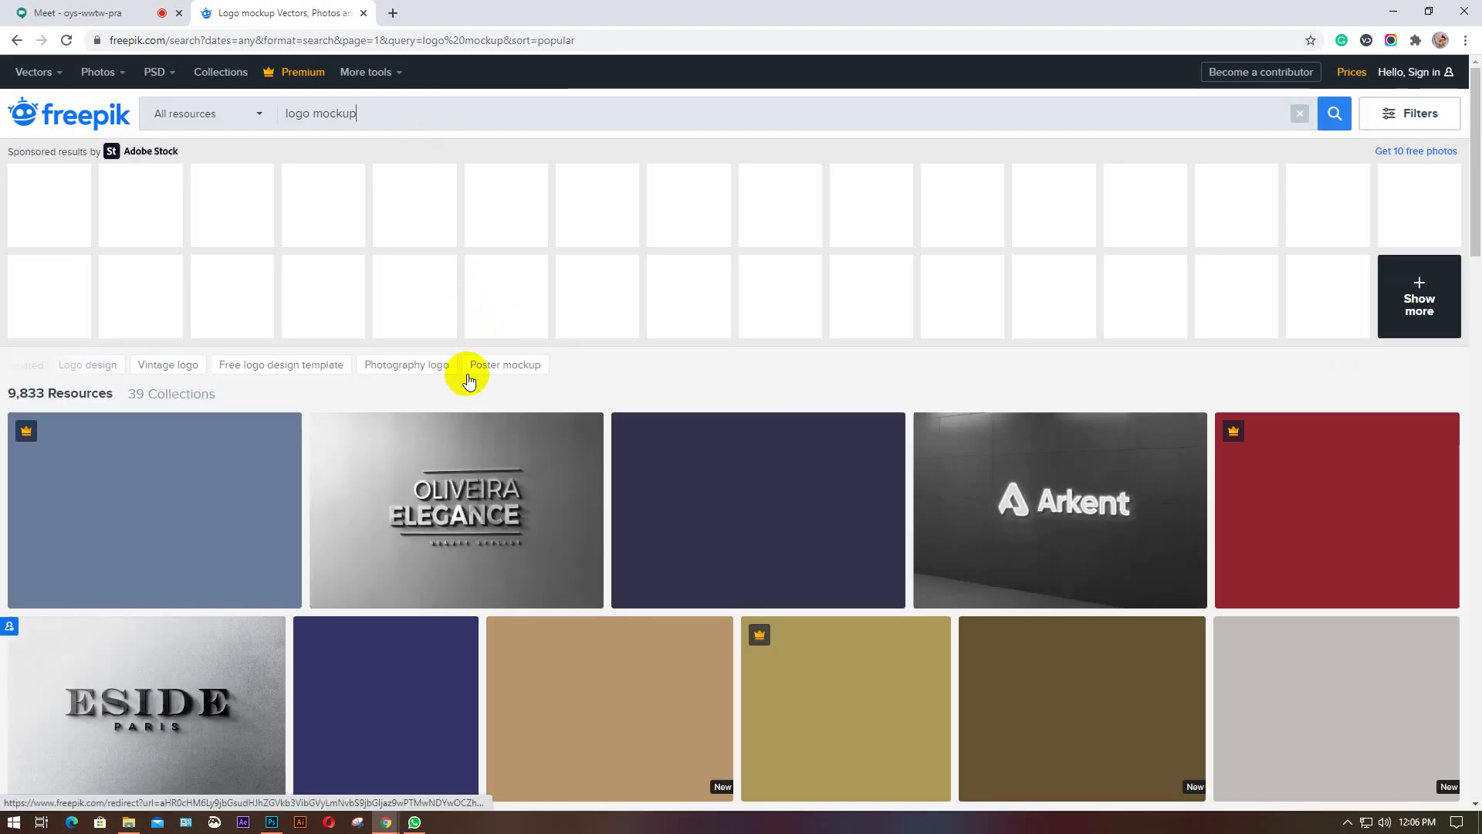
{"action": "scroll", "coordinate": [591, 397], "scroll_direction": "down", "scroll_amount": 1}
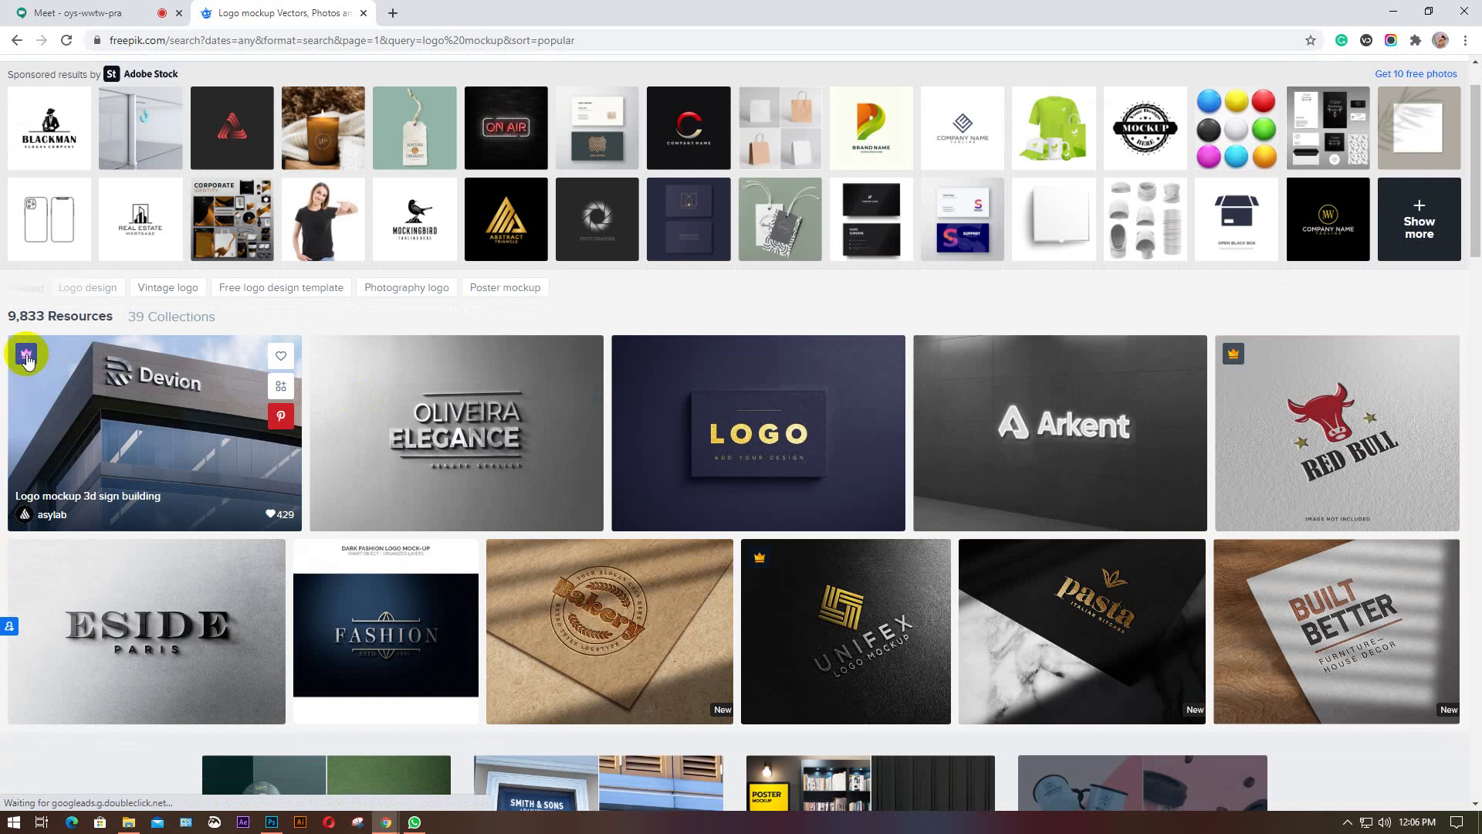
{"action": "scroll", "coordinate": [555, 517], "scroll_direction": "up", "scroll_amount": 1}
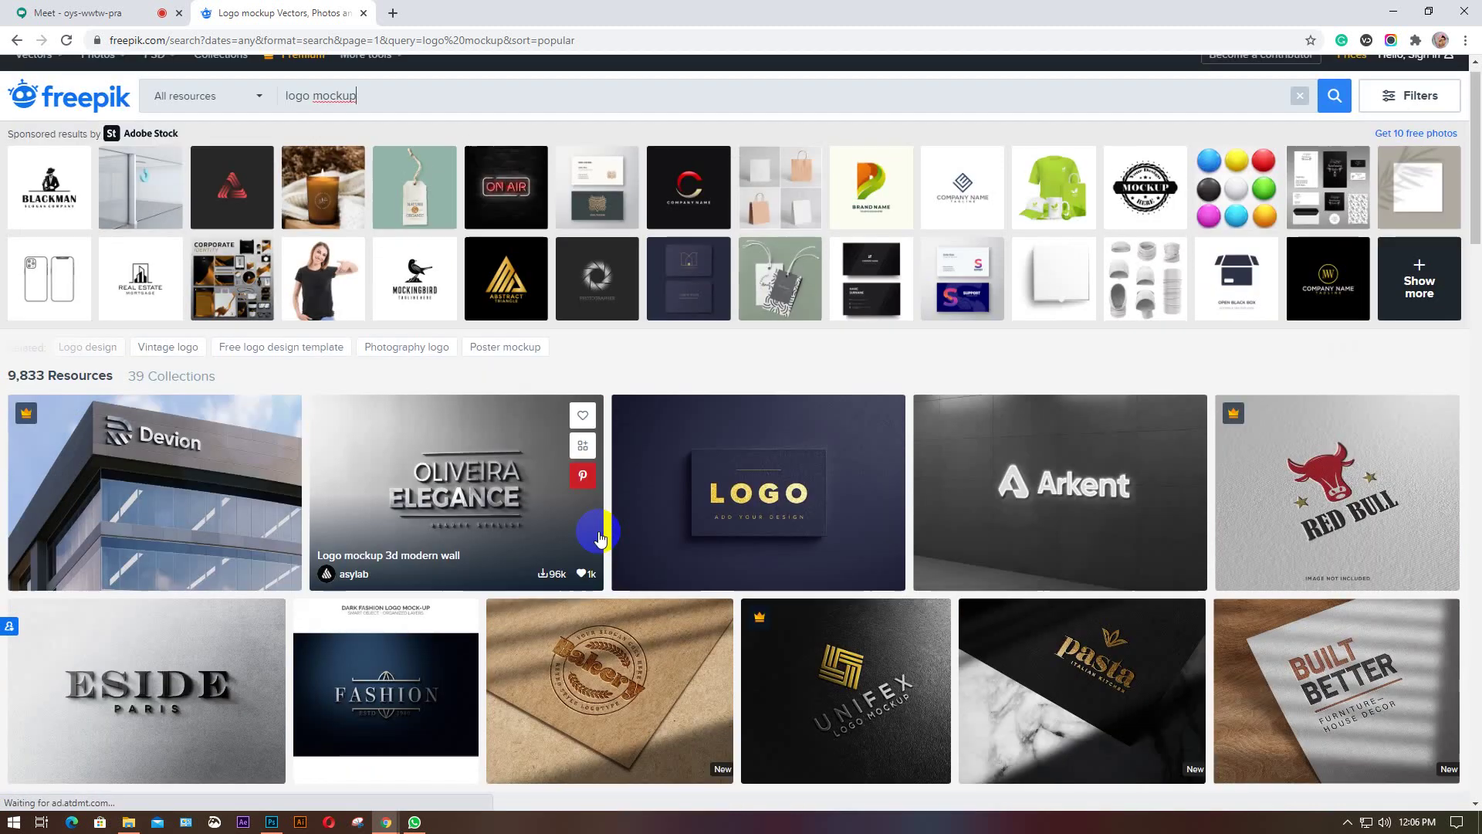
Filter the logo mockup results to the Free license and PSD category, leaving 1,915 resources.
{"action": "left_click", "coordinate": [1416, 113]}
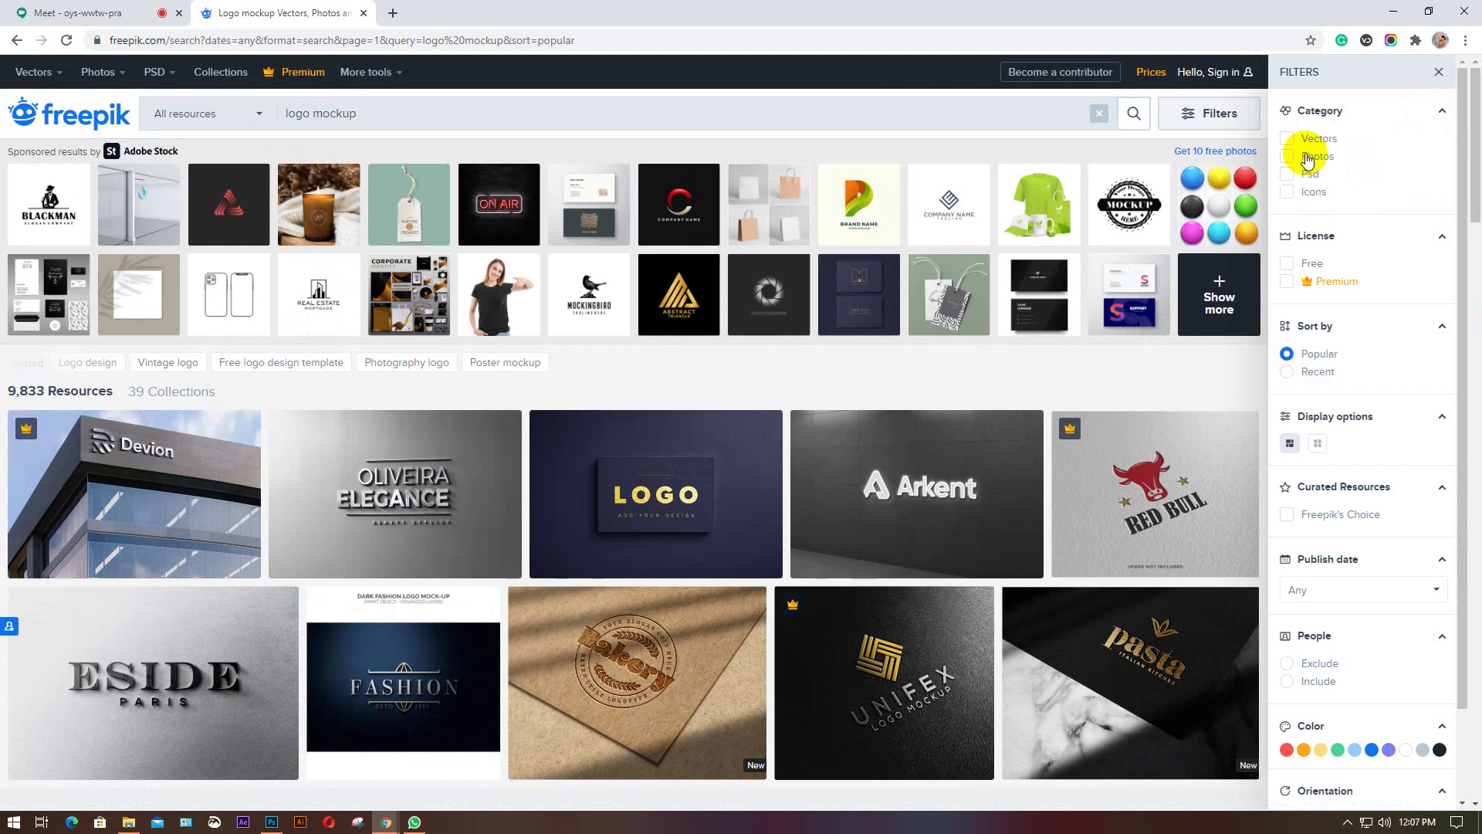
{"action": "left_click", "coordinate": [1287, 265]}
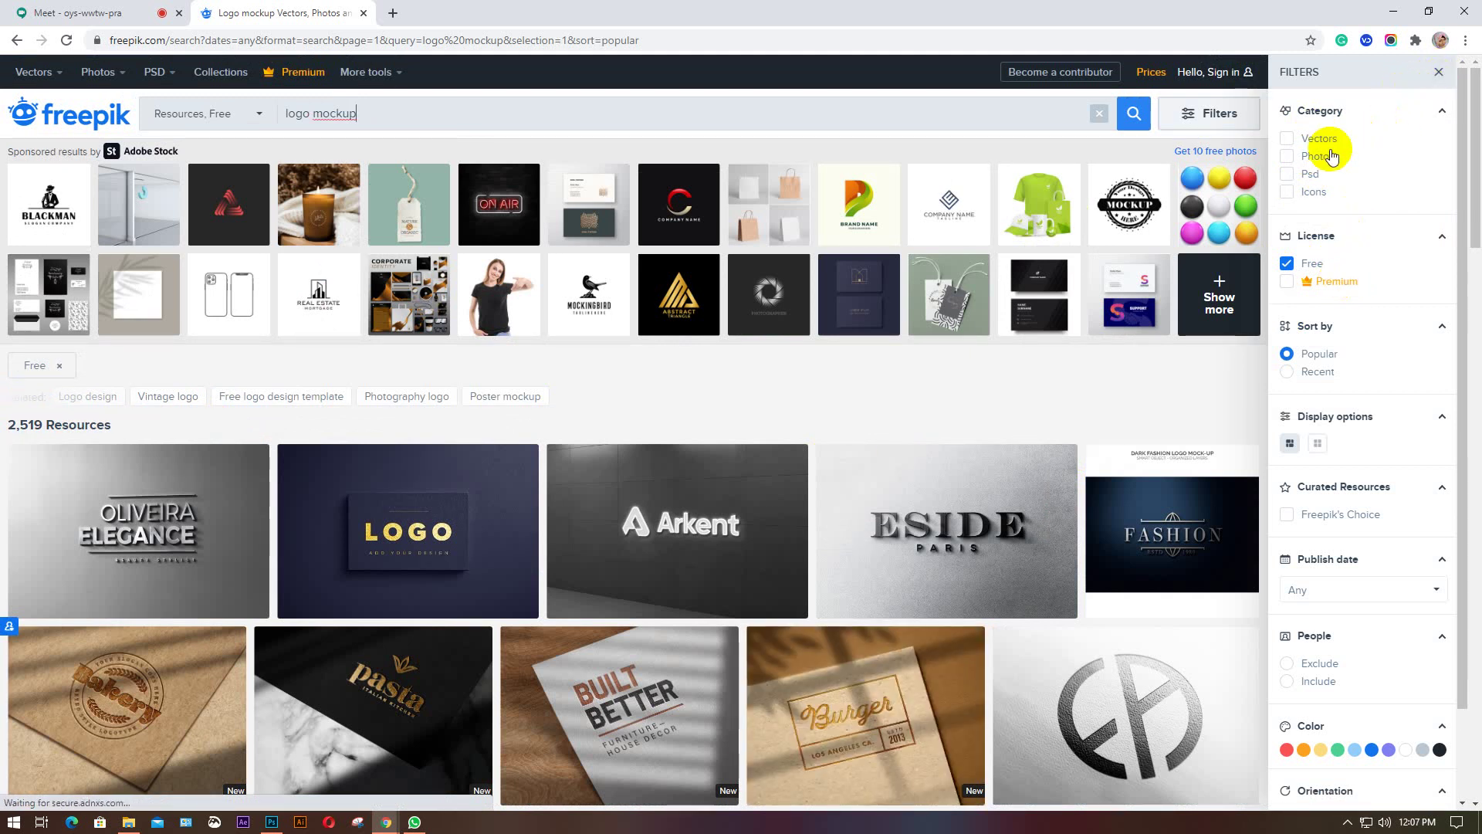
{"action": "scroll", "coordinate": [694, 559], "scroll_direction": "down", "scroll_amount": 3}
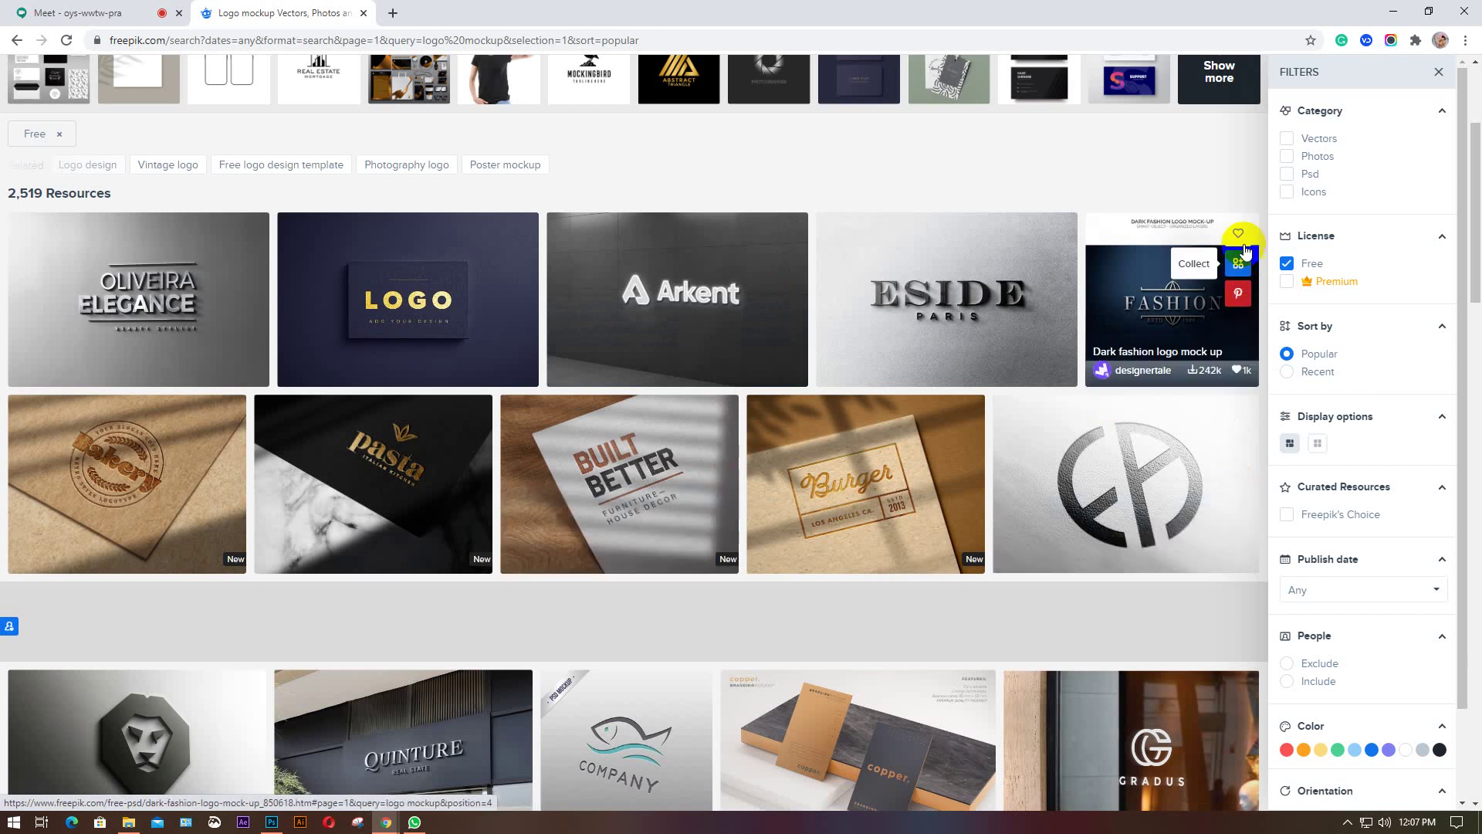
{"action": "left_click", "coordinate": [1286, 174]}
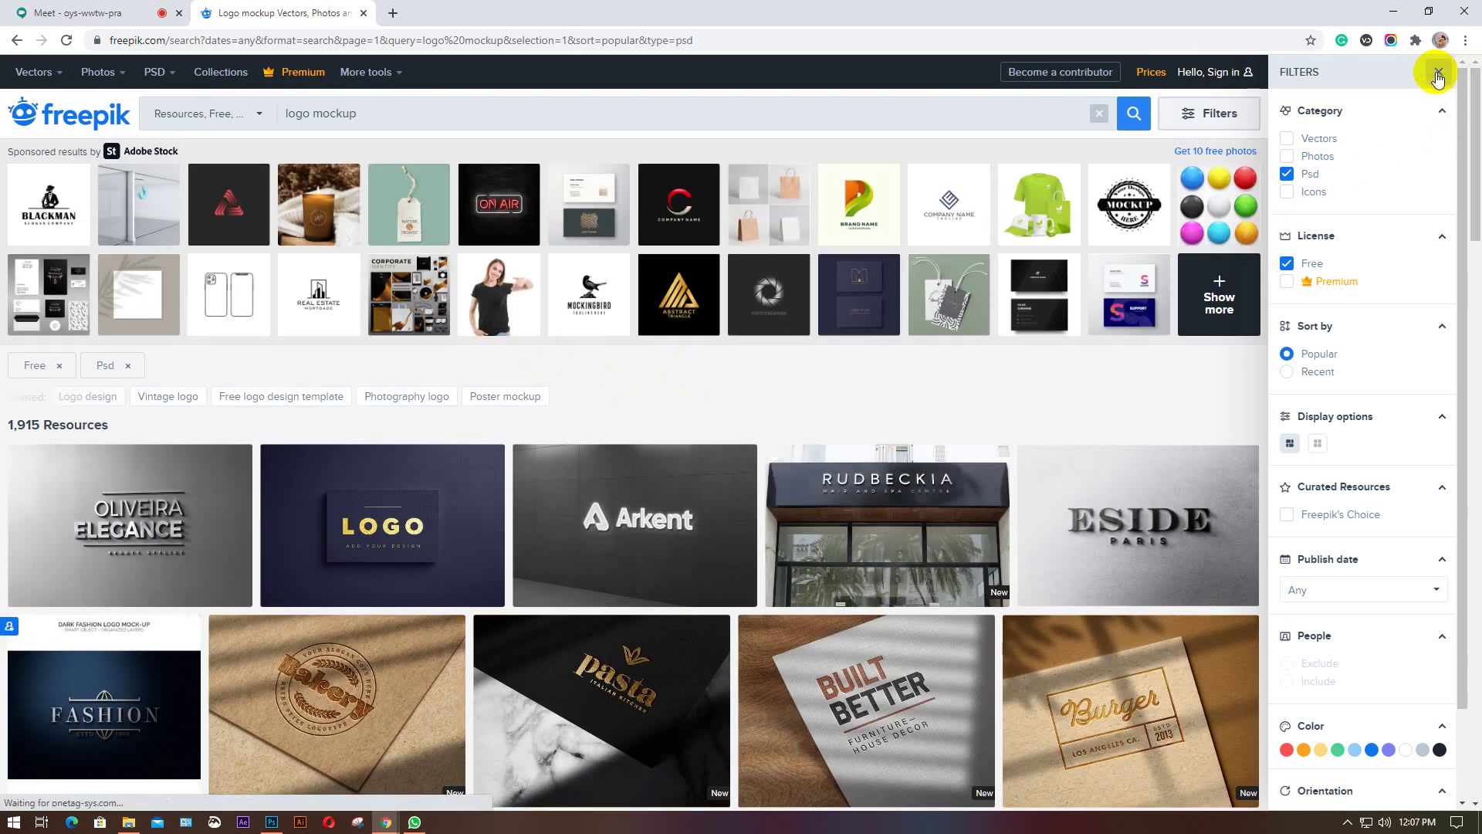
Scroll through the filtered Freepik results, then bring the Google Meet call to the front.
{"action": "scroll", "coordinate": [695, 506], "scroll_direction": "down", "scroll_amount": 3}
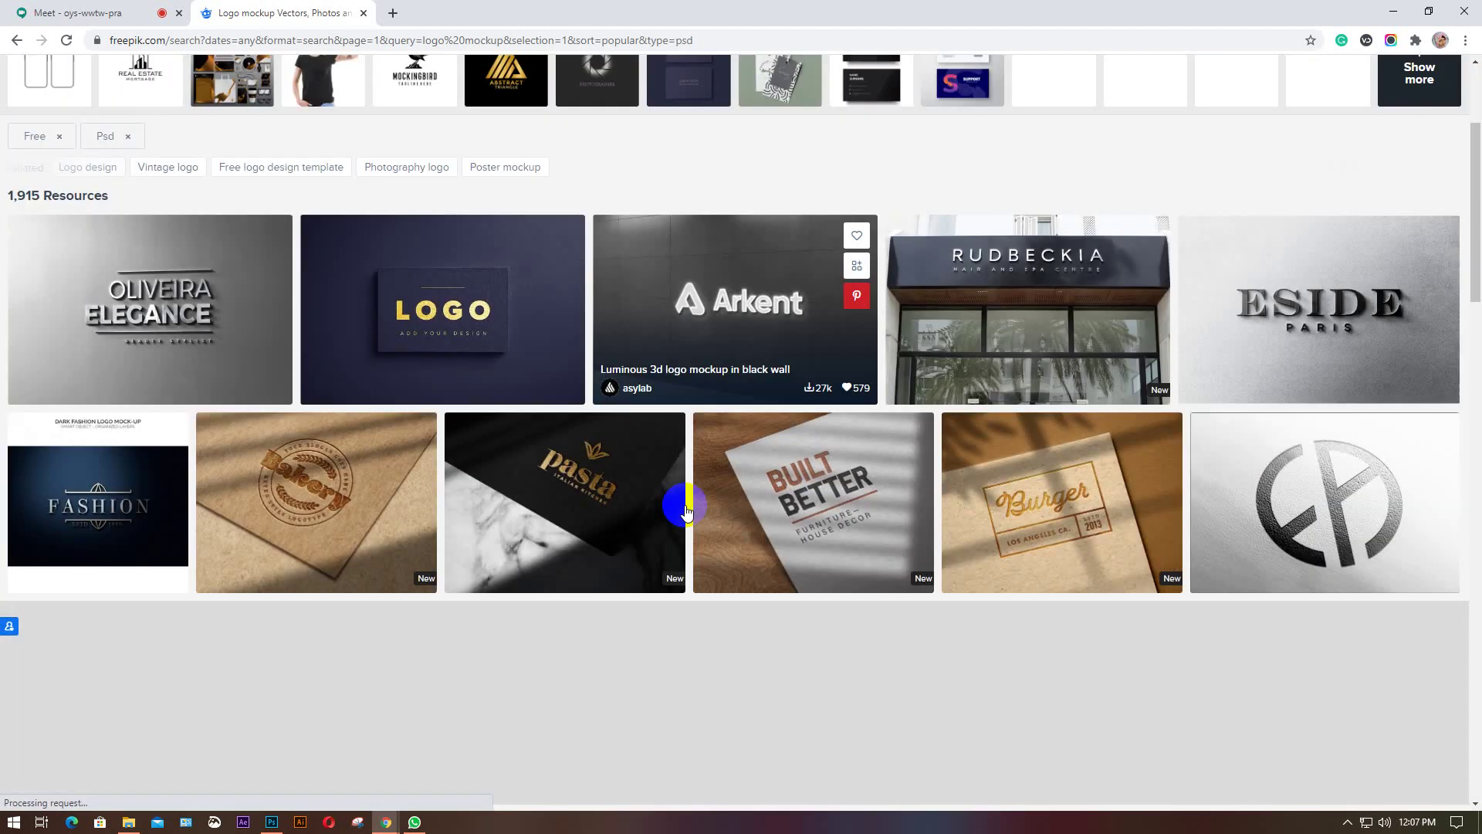
{"action": "scroll", "coordinate": [686, 509], "scroll_direction": "down", "scroll_amount": 1}
{"action": "scroll", "coordinate": [686, 509], "scroll_direction": "down", "scroll_amount": 3}
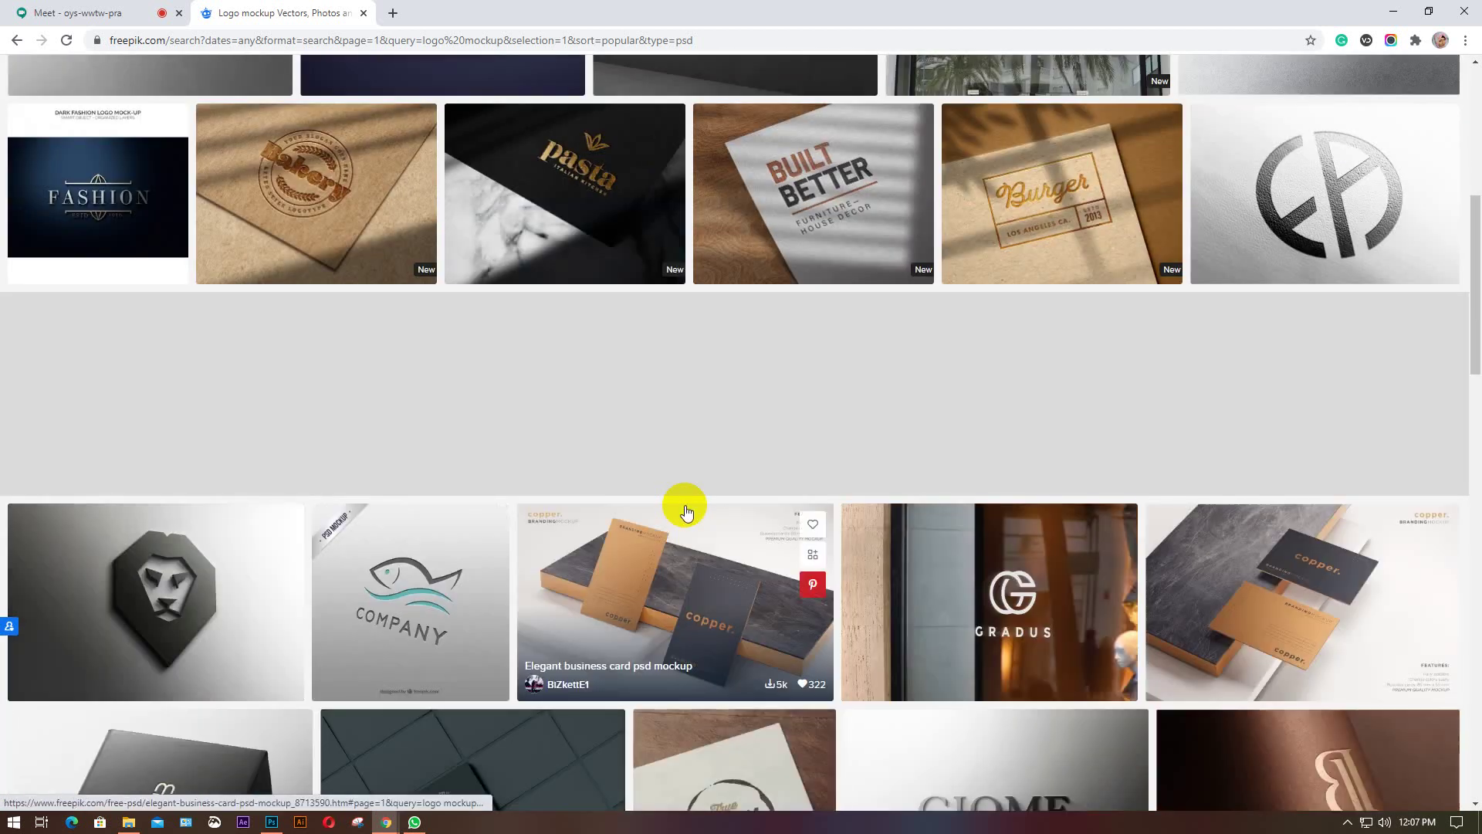
{"action": "scroll", "coordinate": [686, 509], "scroll_direction": "down", "scroll_amount": 2}
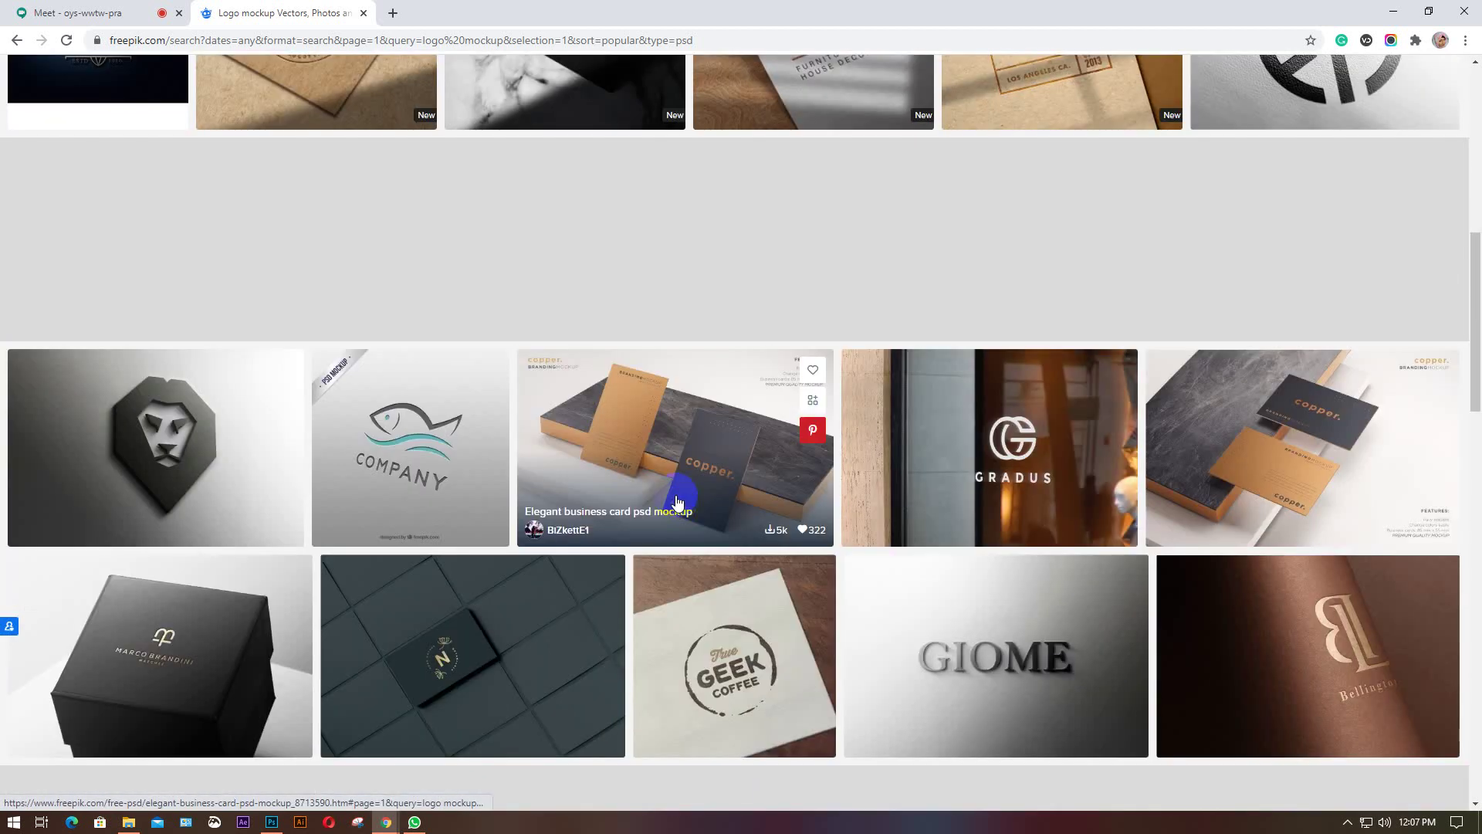
{"action": "scroll", "coordinate": [688, 509], "scroll_direction": "down", "scroll_amount": 1}
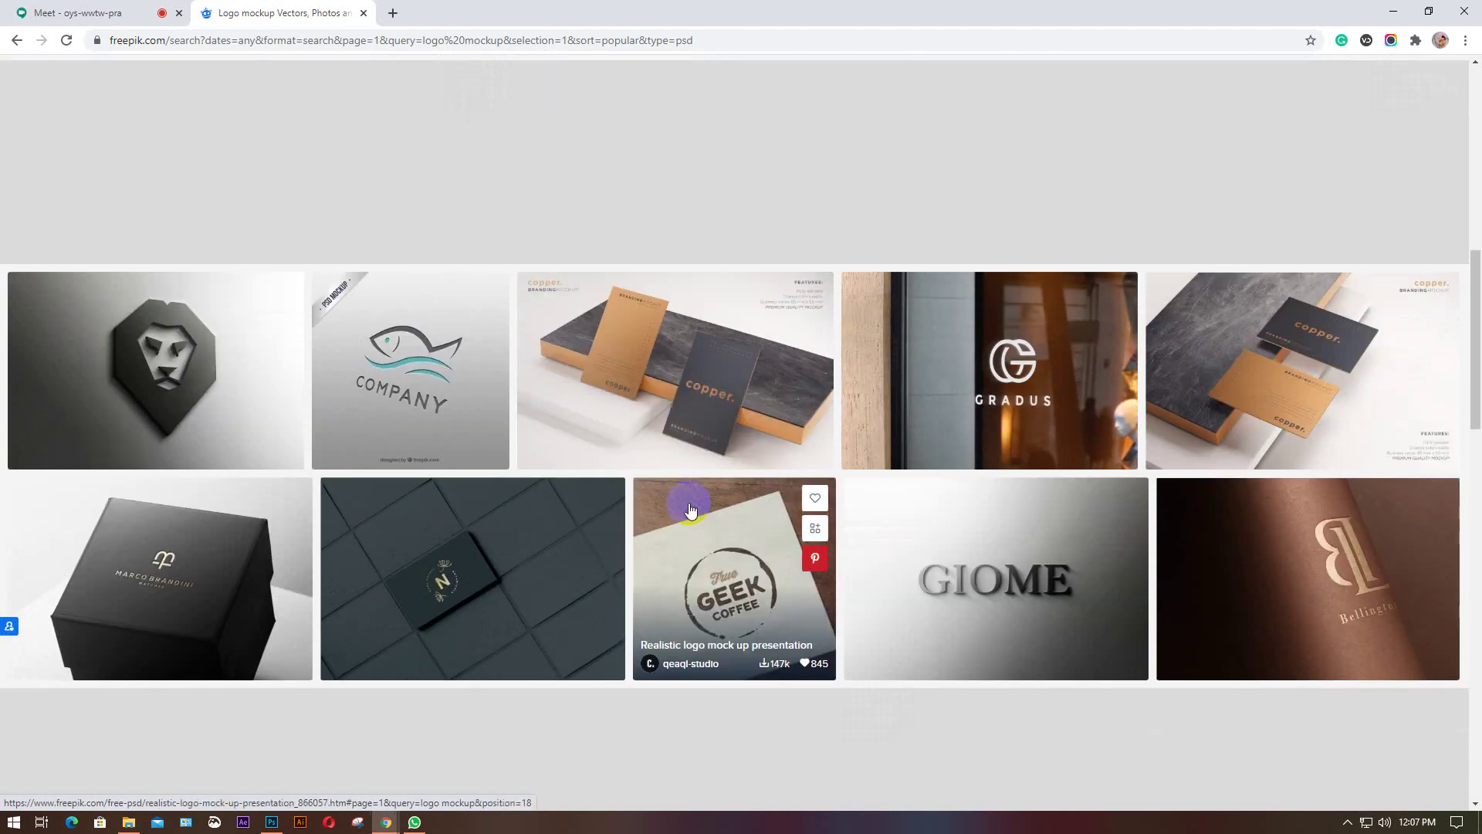
{"action": "scroll", "coordinate": [691, 509], "scroll_direction": "up", "scroll_amount": 8}
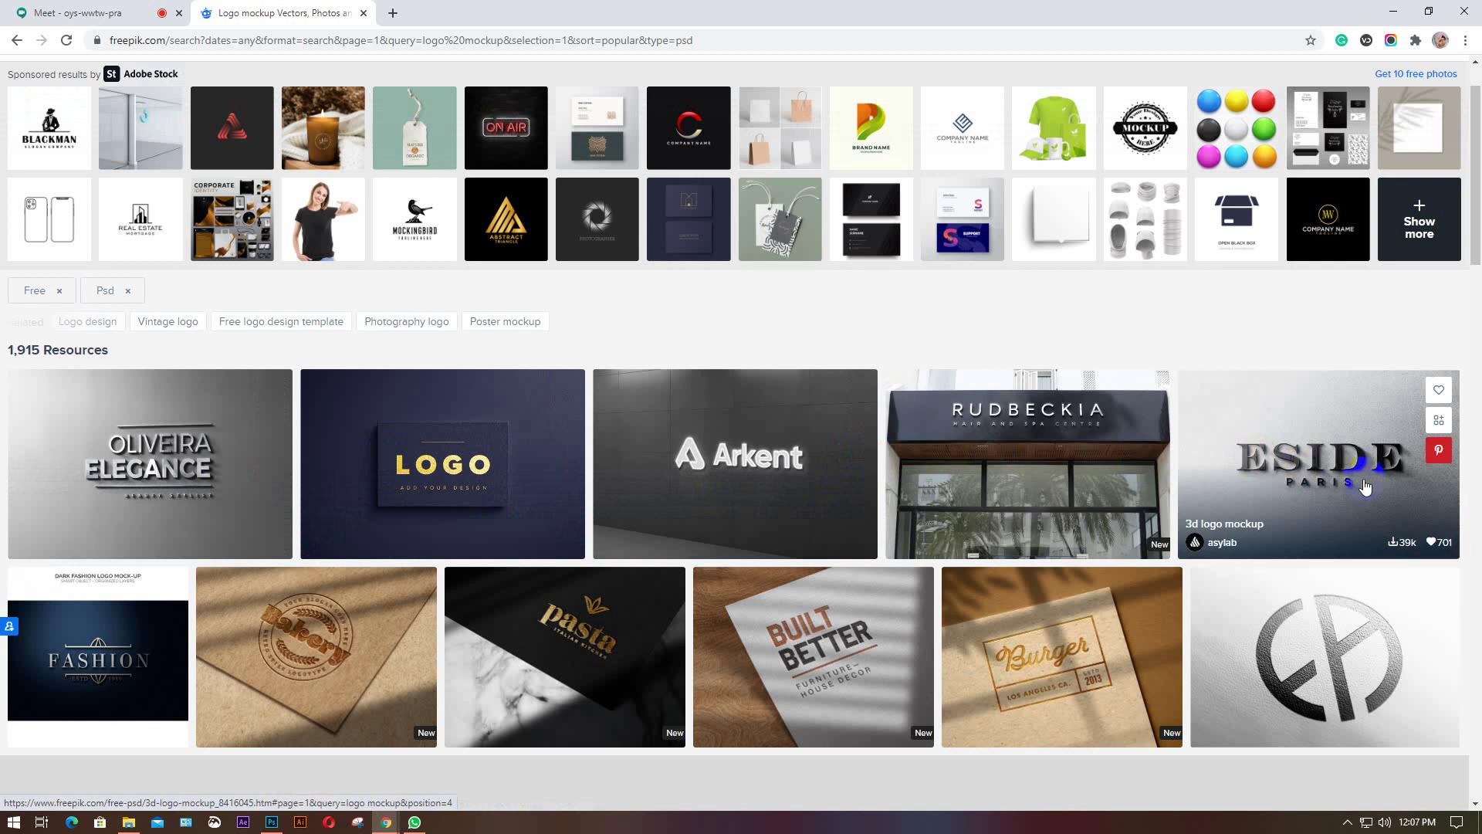
{"action": "scroll", "coordinate": [734, 487], "scroll_direction": "down", "scroll_amount": 2}
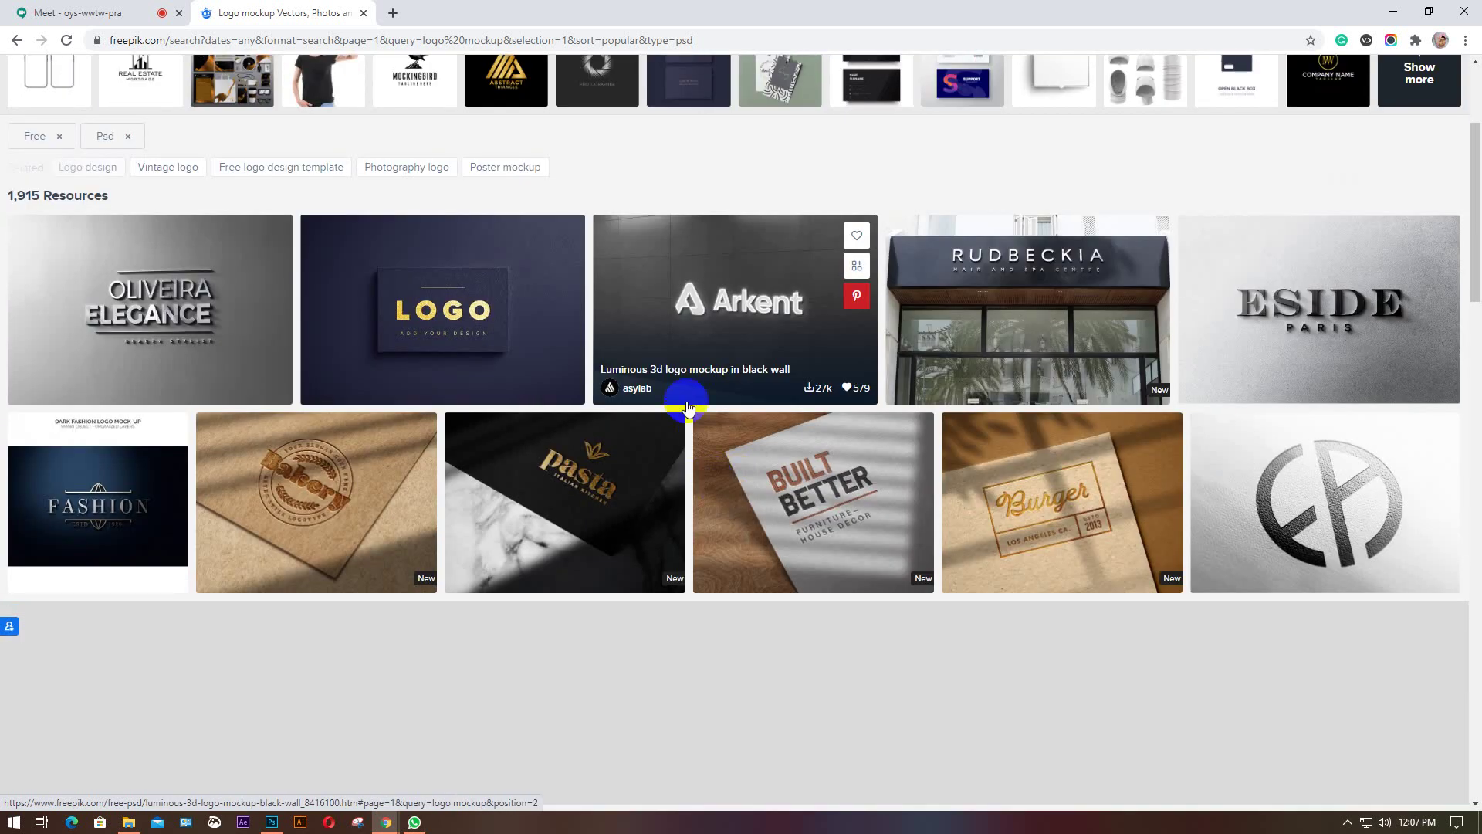
{"action": "left_click", "coordinate": [73, 13]}
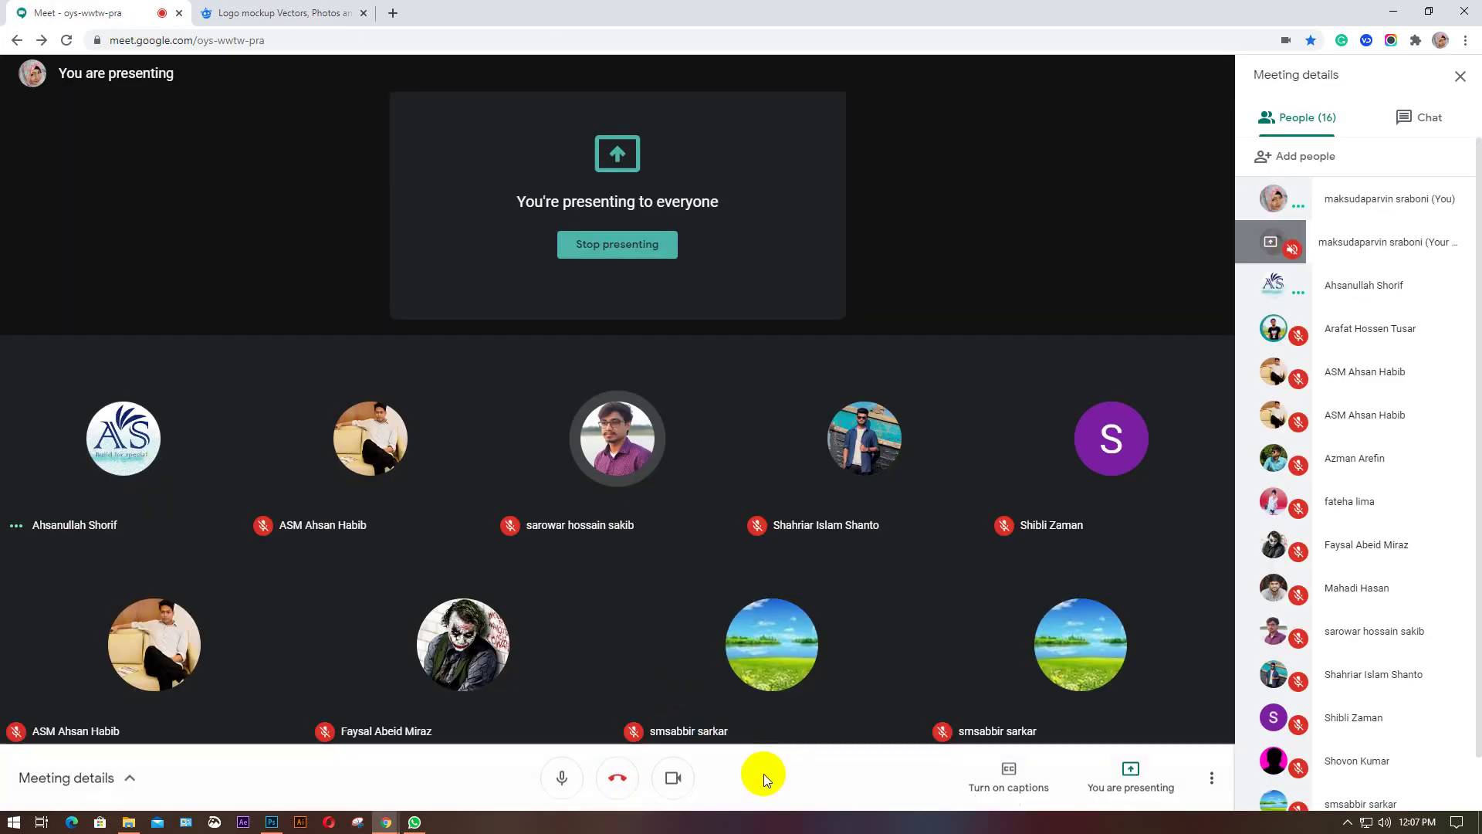
Turn off the Meet camera and go back to the filtered Freepik logo mockup results.
{"action": "left_click", "coordinate": [673, 776]}
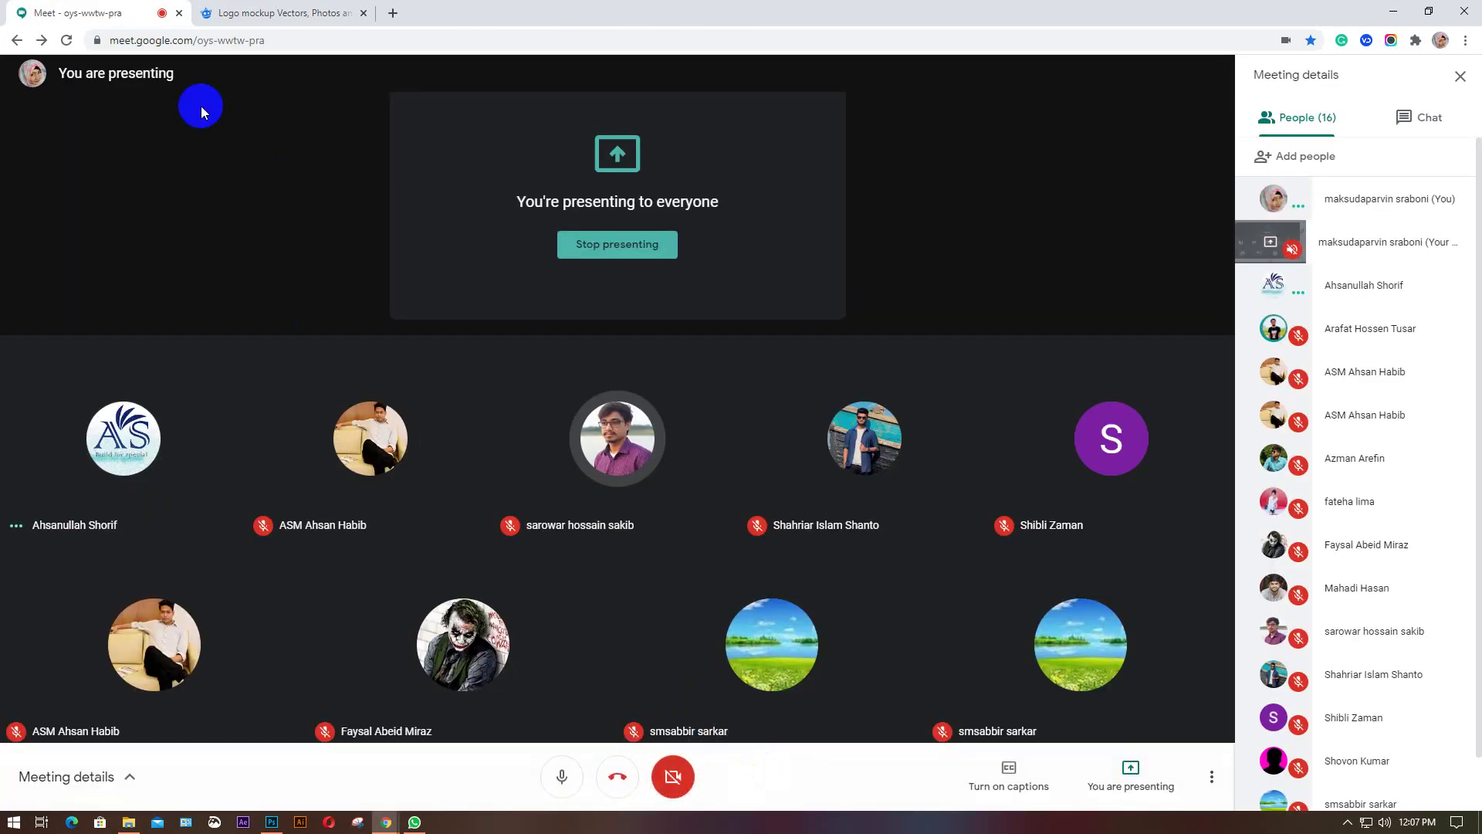
{"action": "left_click", "coordinate": [232, 13]}
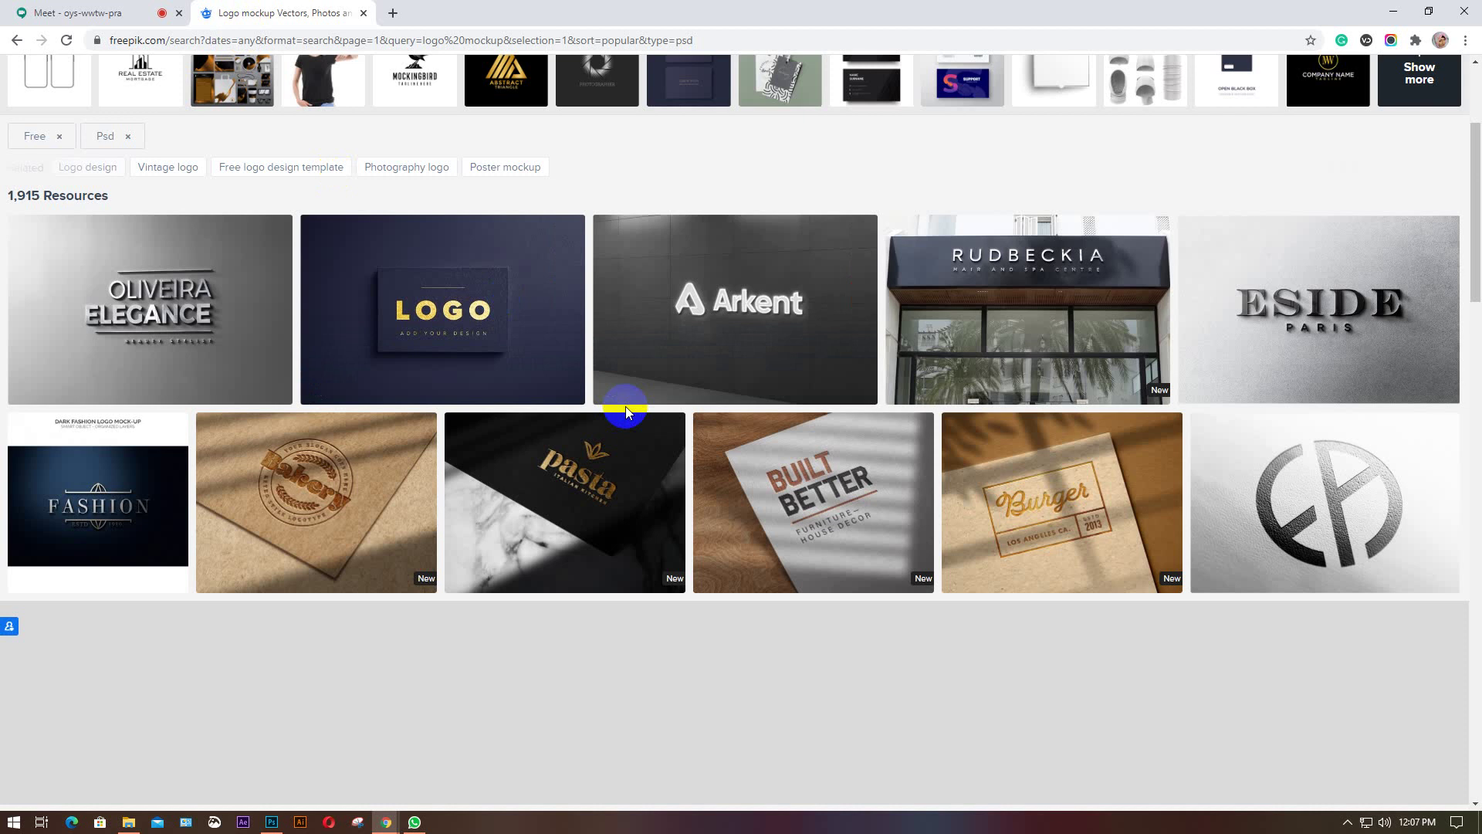
Open the Gold foil logo mockup and start its Free Download zip.
{"action": "left_click", "coordinate": [423, 276]}
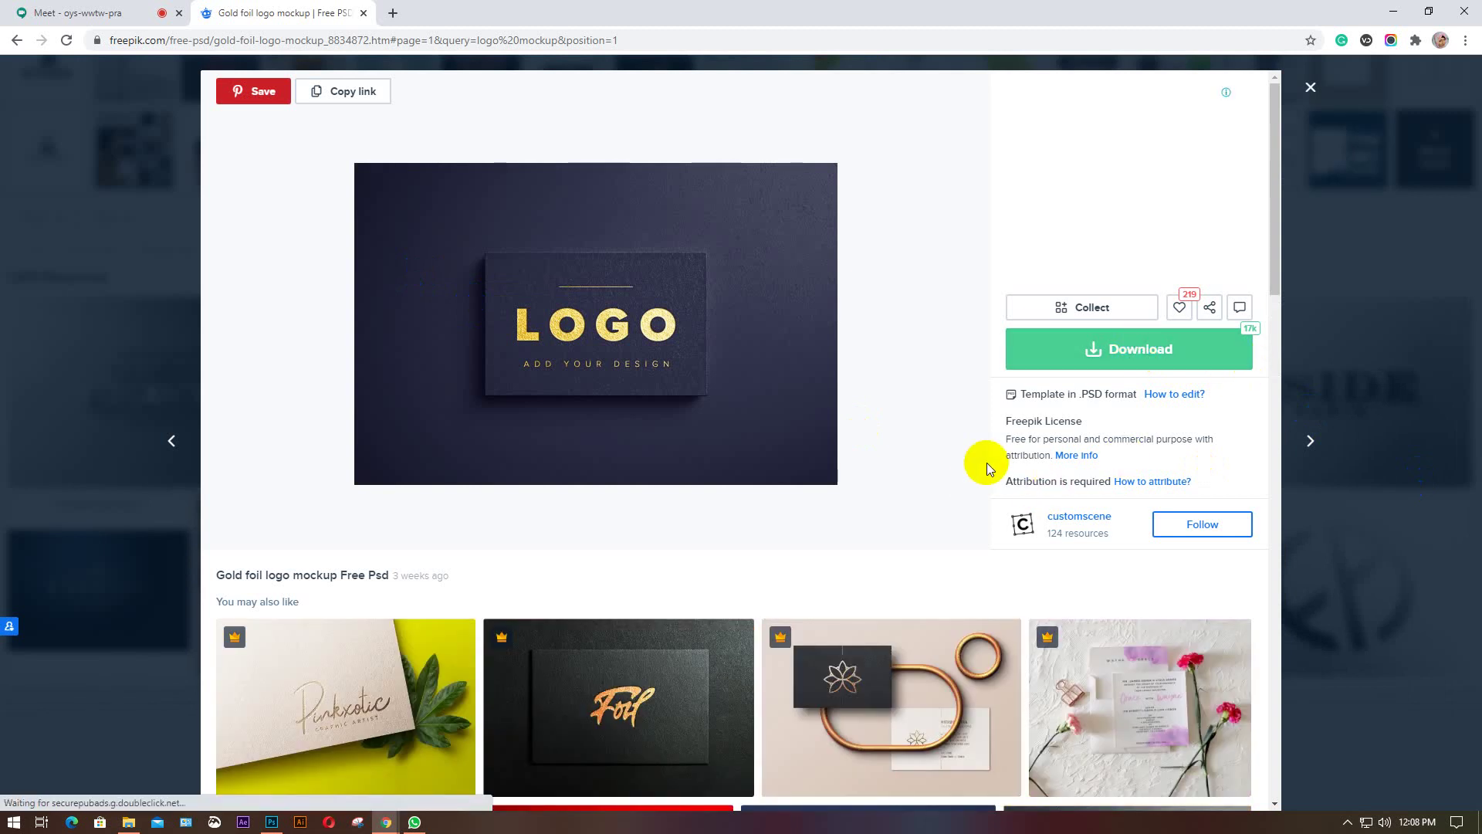
{"action": "left_click", "coordinate": [1144, 349]}
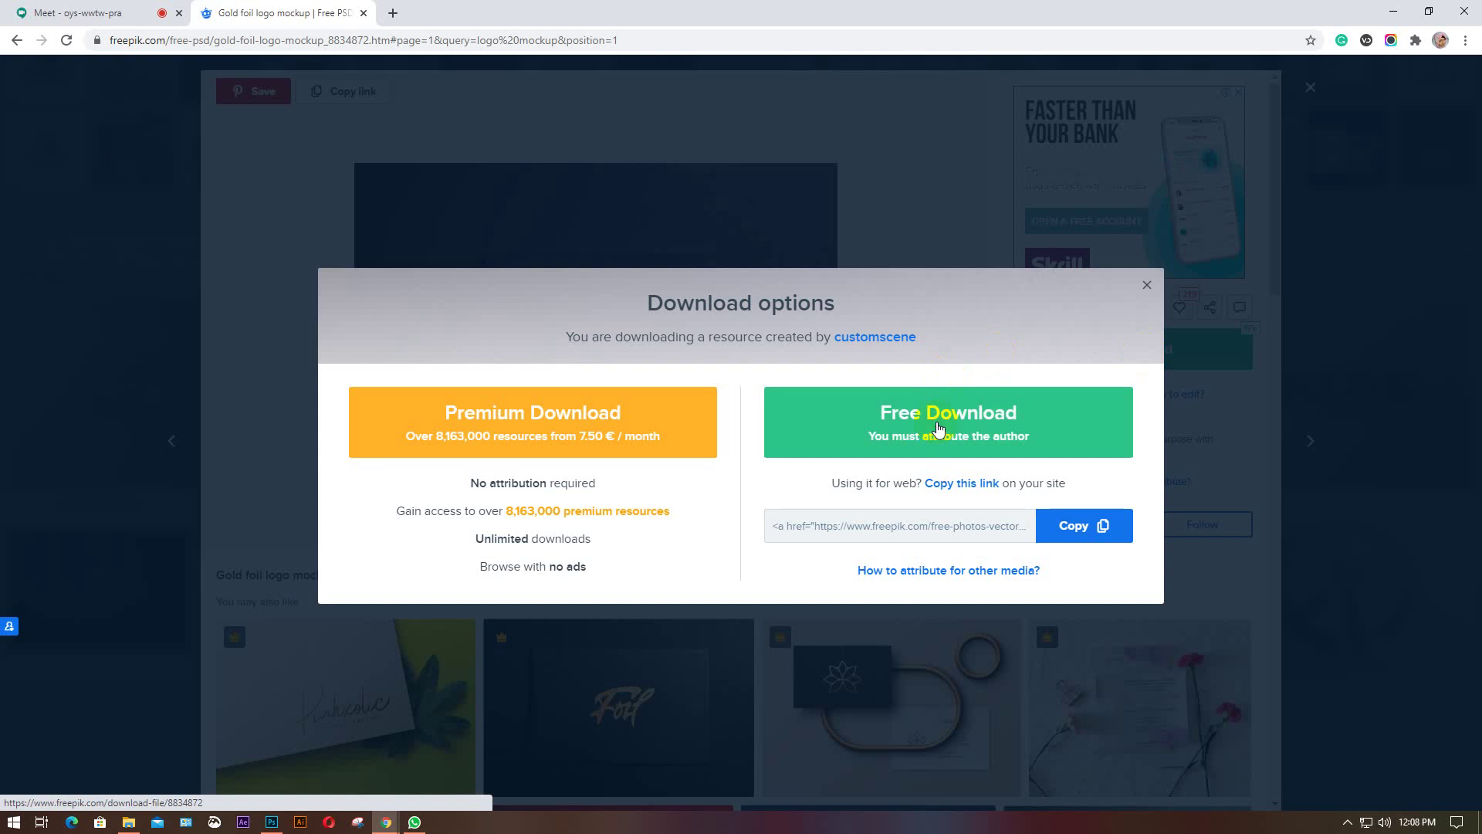
{"action": "left_click", "coordinate": [937, 421]}
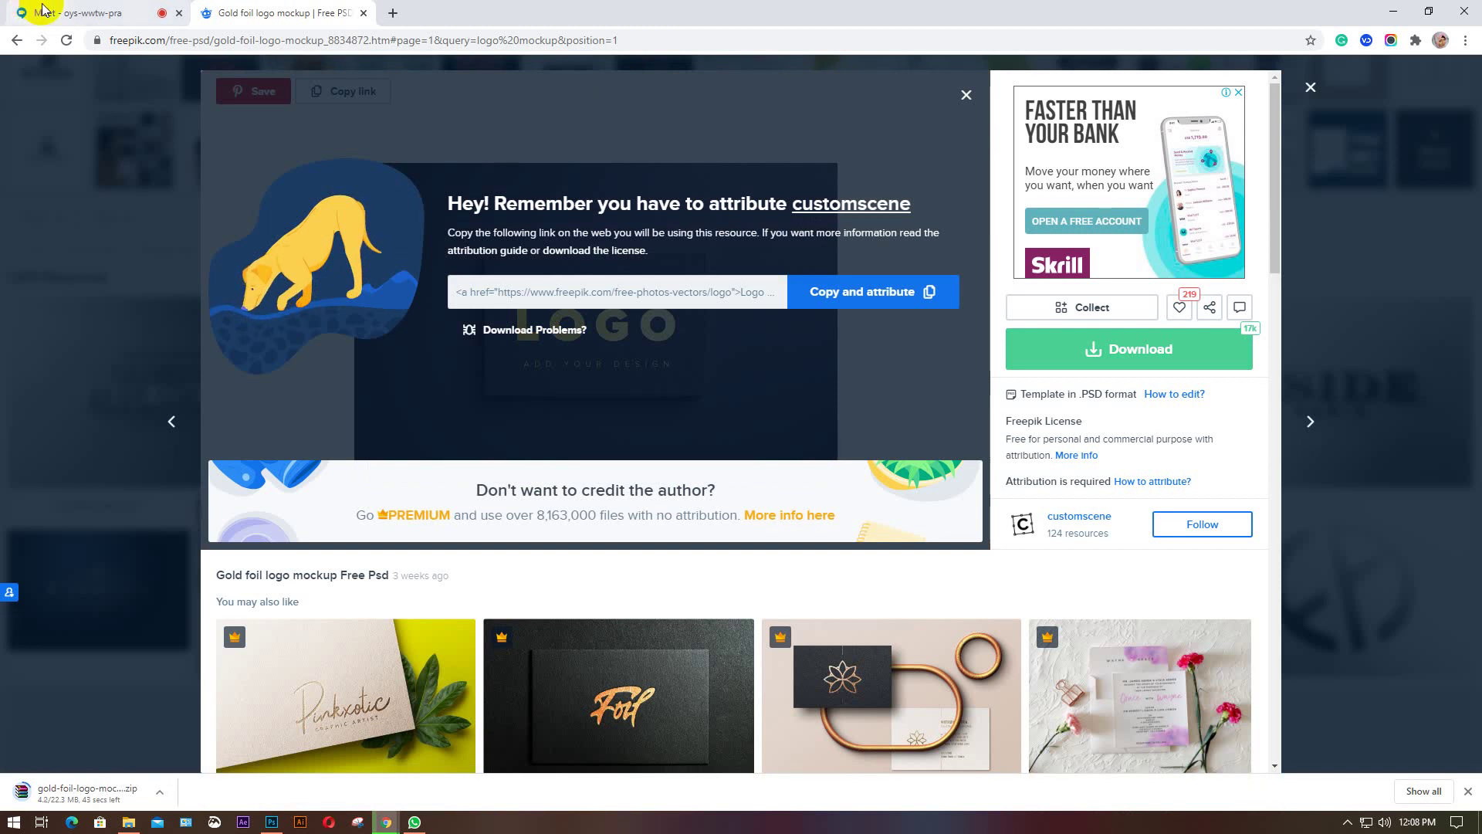
Bring the Google Meet call to the front while the mockup download finishes.
{"action": "left_click", "coordinate": [64, 11]}
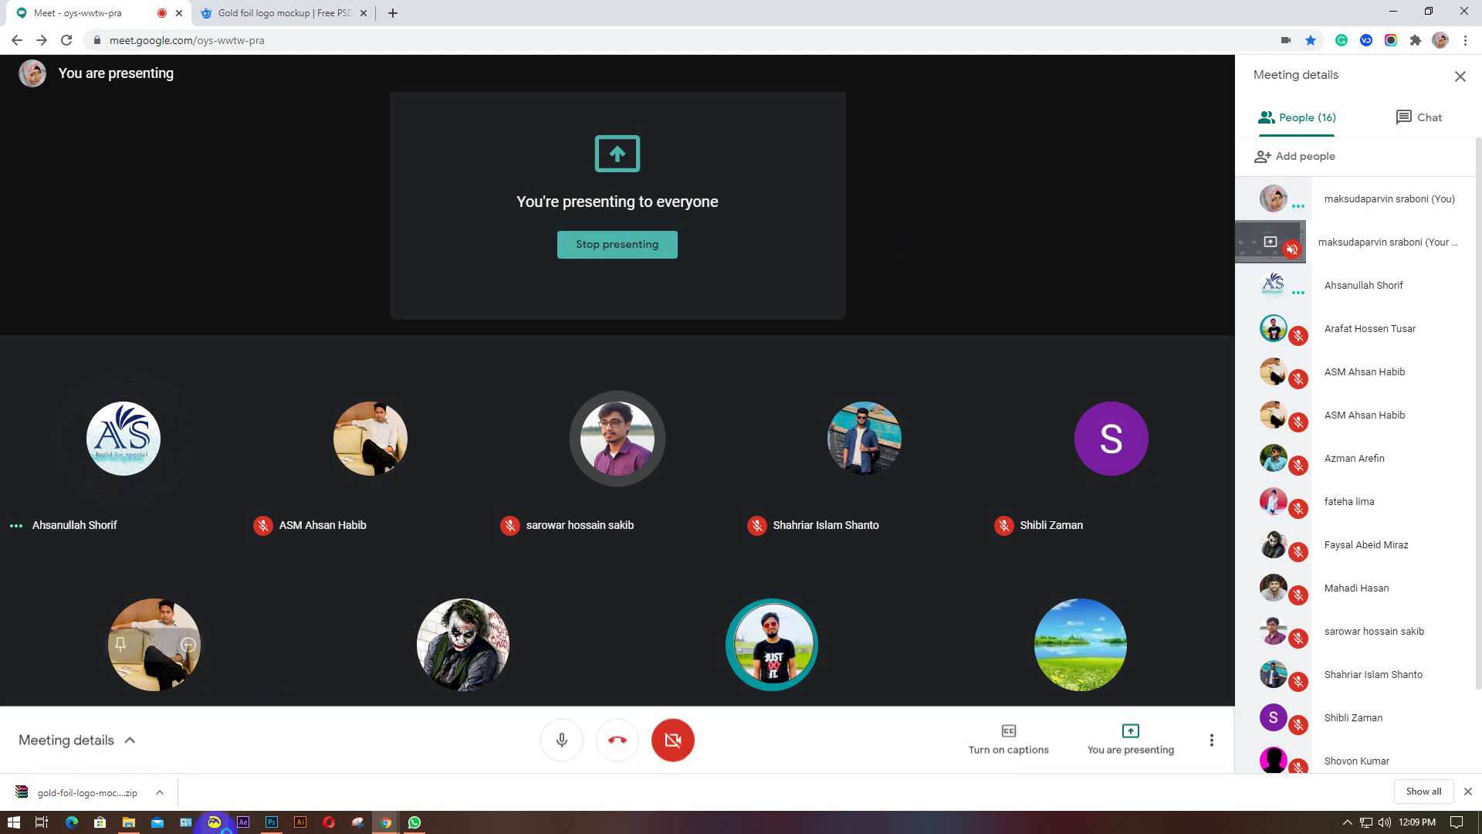
Widen File Explorer's Downloads list to spot the gold-foil-logo-mockup archive, then return to Meet.
{"action": "mouse_move", "coordinate": [283, 826]}
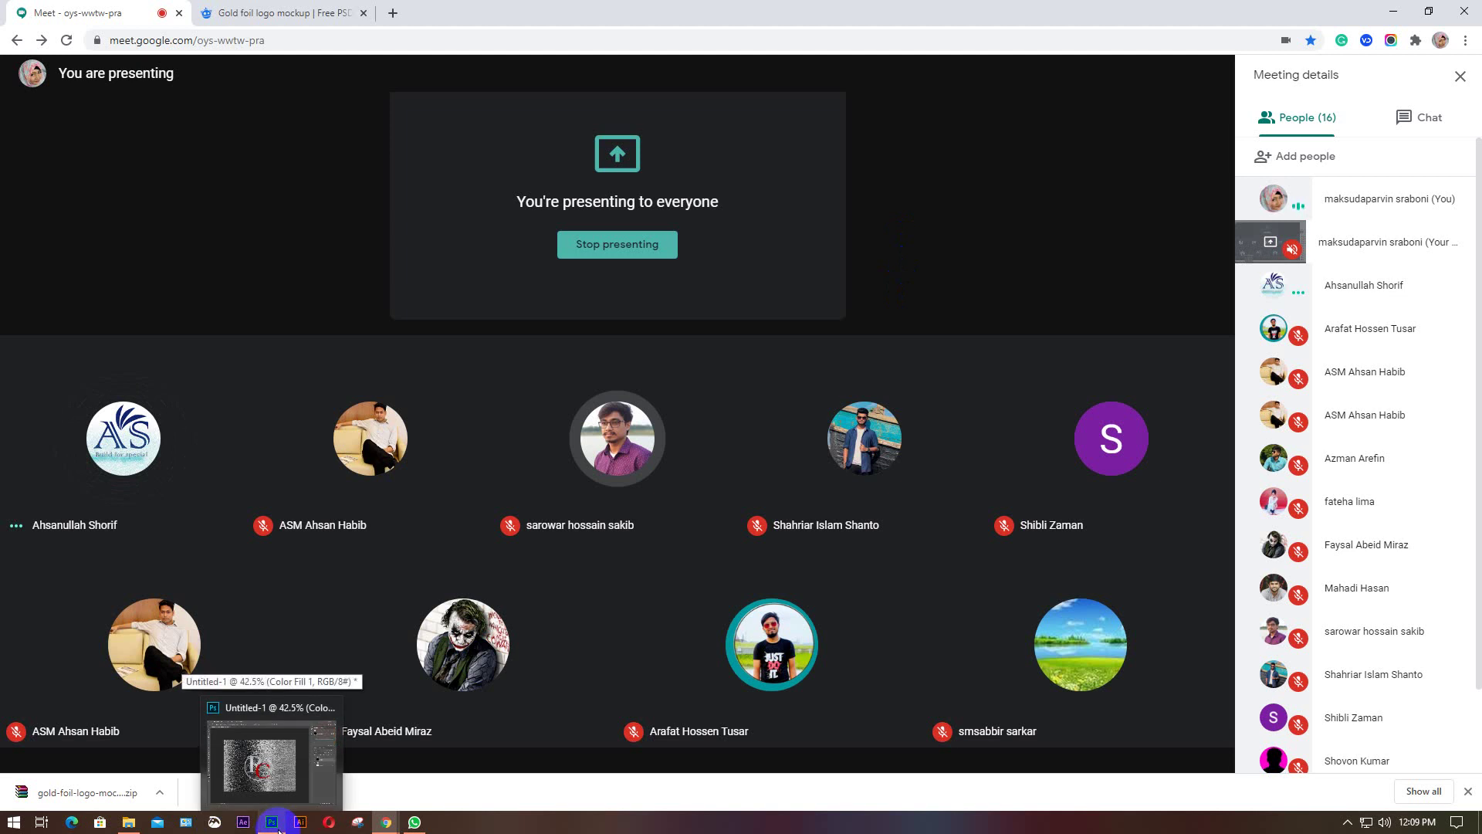
{"action": "left_click", "coordinate": [128, 823]}
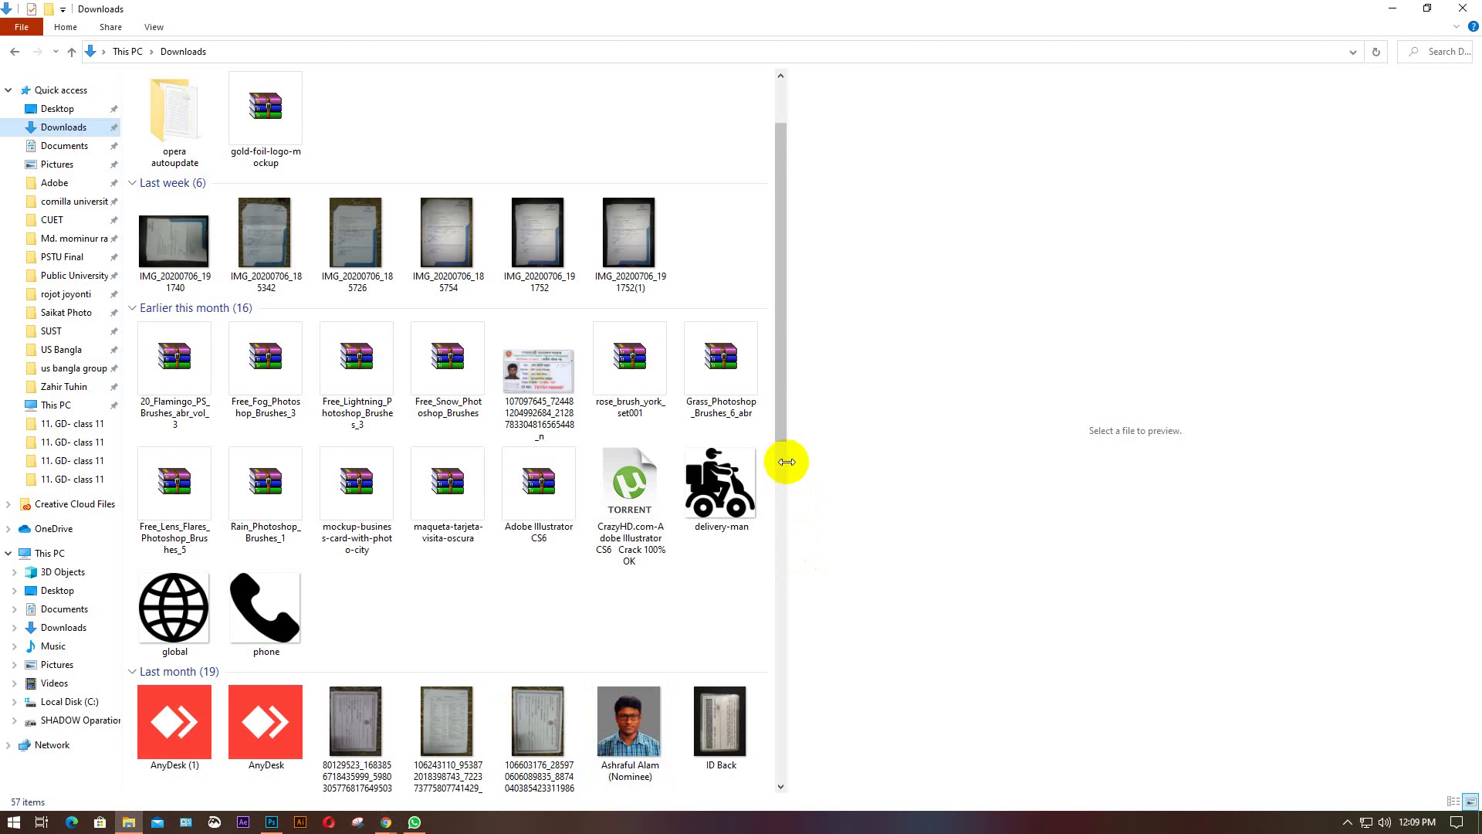
{"action": "left_click_drag", "start_coordinate": [785, 465], "coordinate": [1075, 478]}
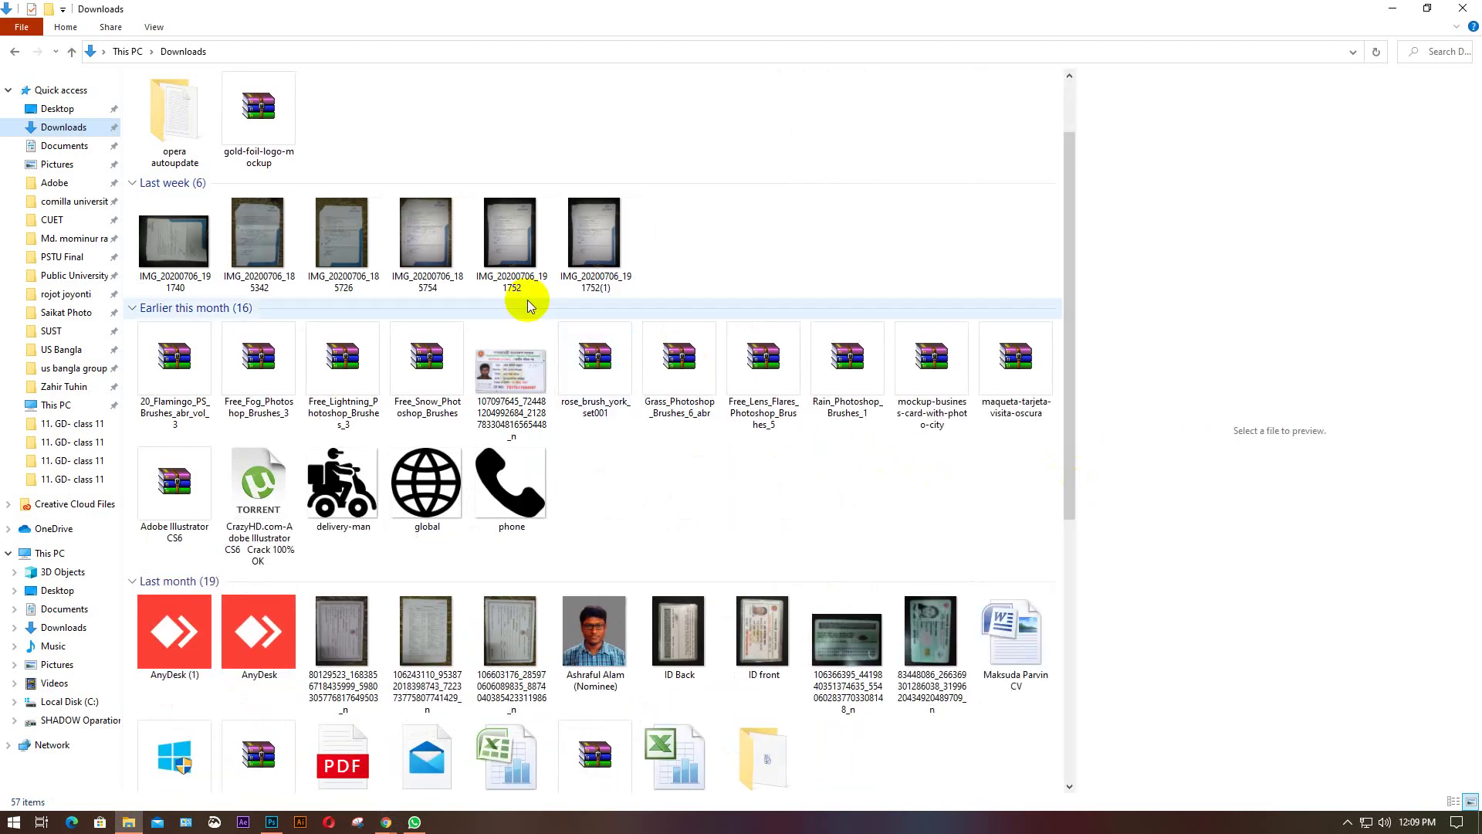
{"action": "scroll", "coordinate": [678, 469], "scroll_direction": "up", "scroll_amount": 2}
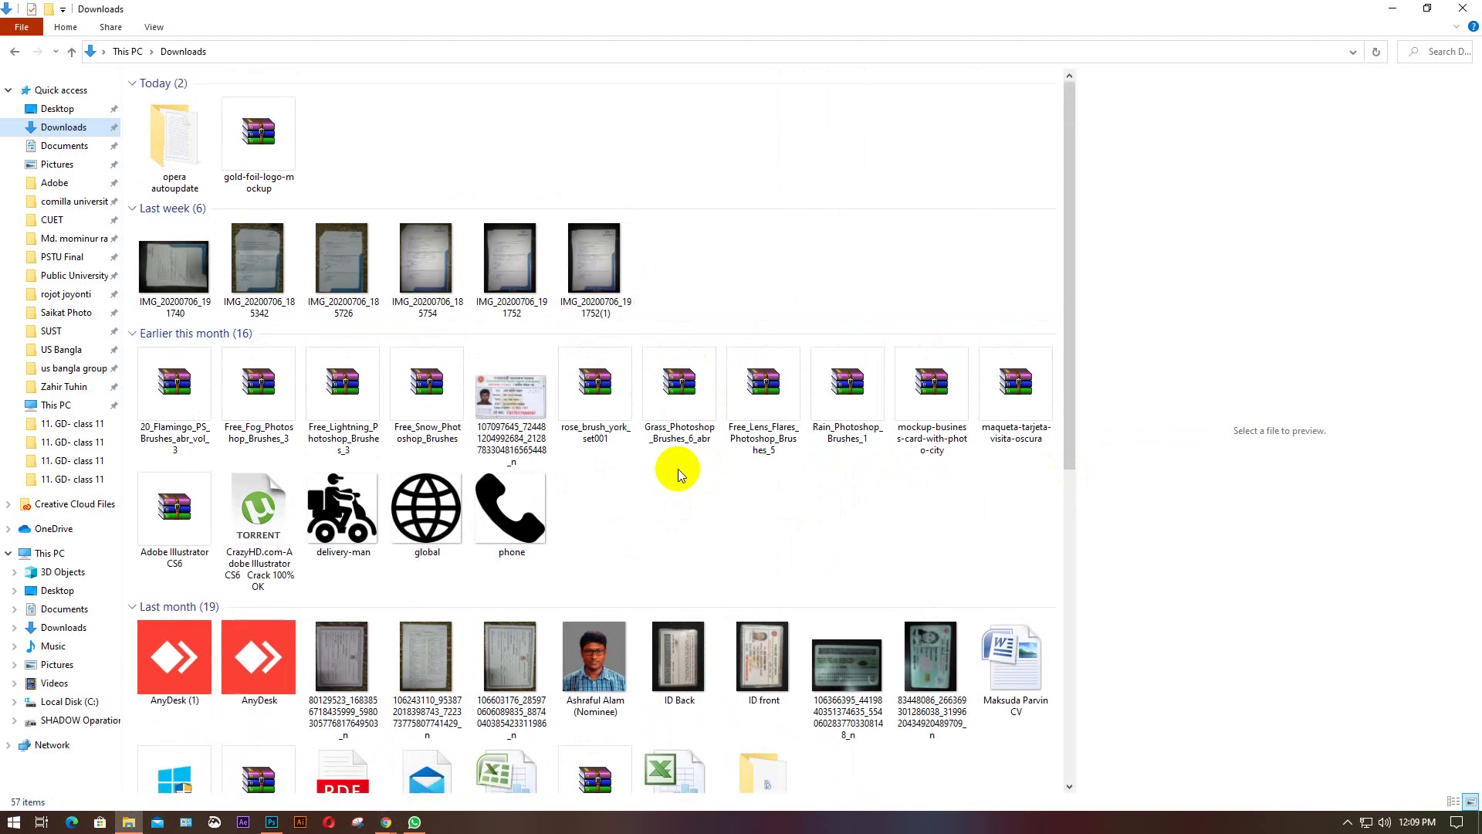
{"action": "mouse_move", "coordinate": [393, 826]}
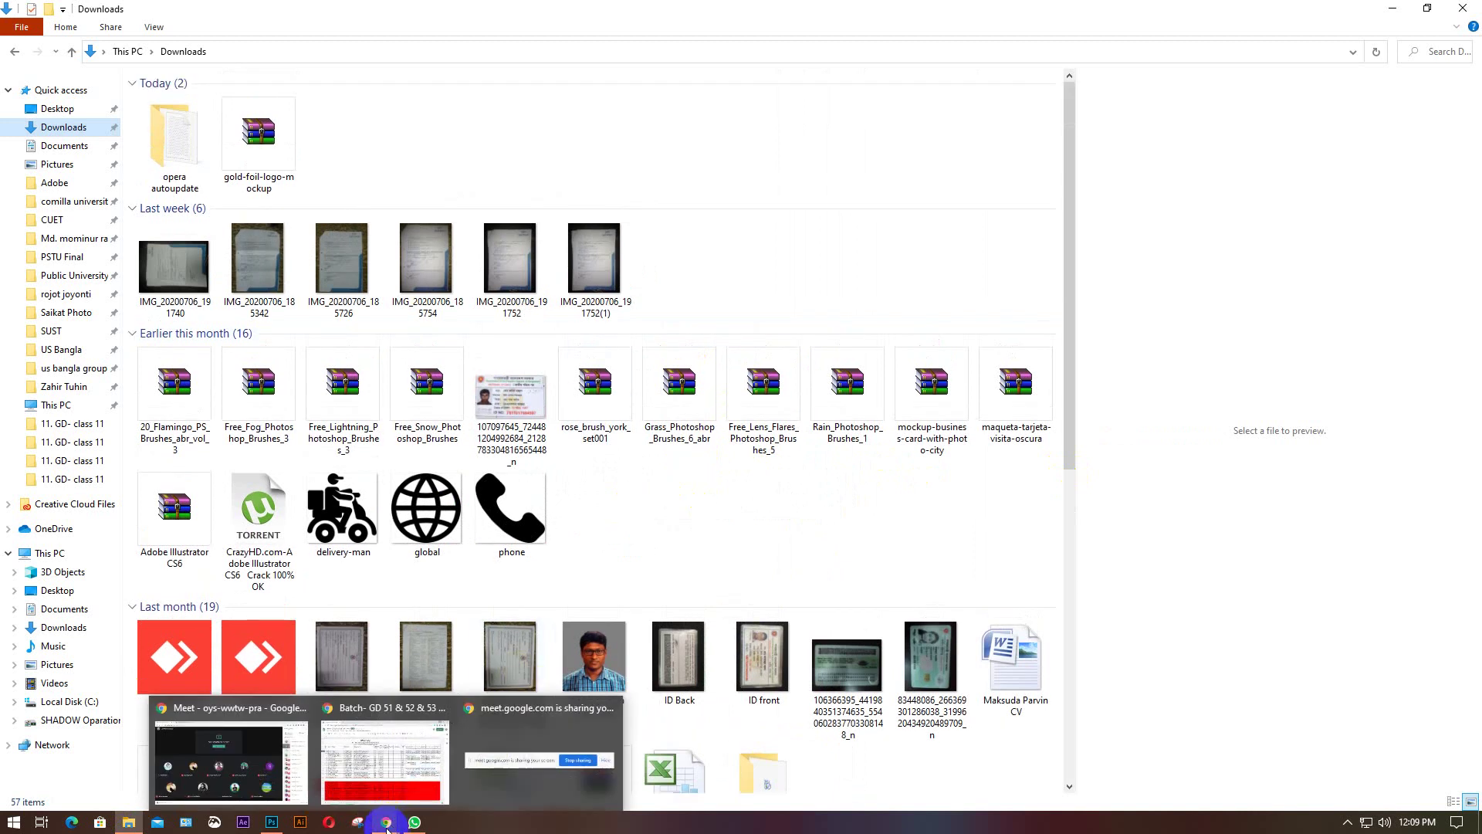
{"action": "left_click", "coordinate": [232, 760]}
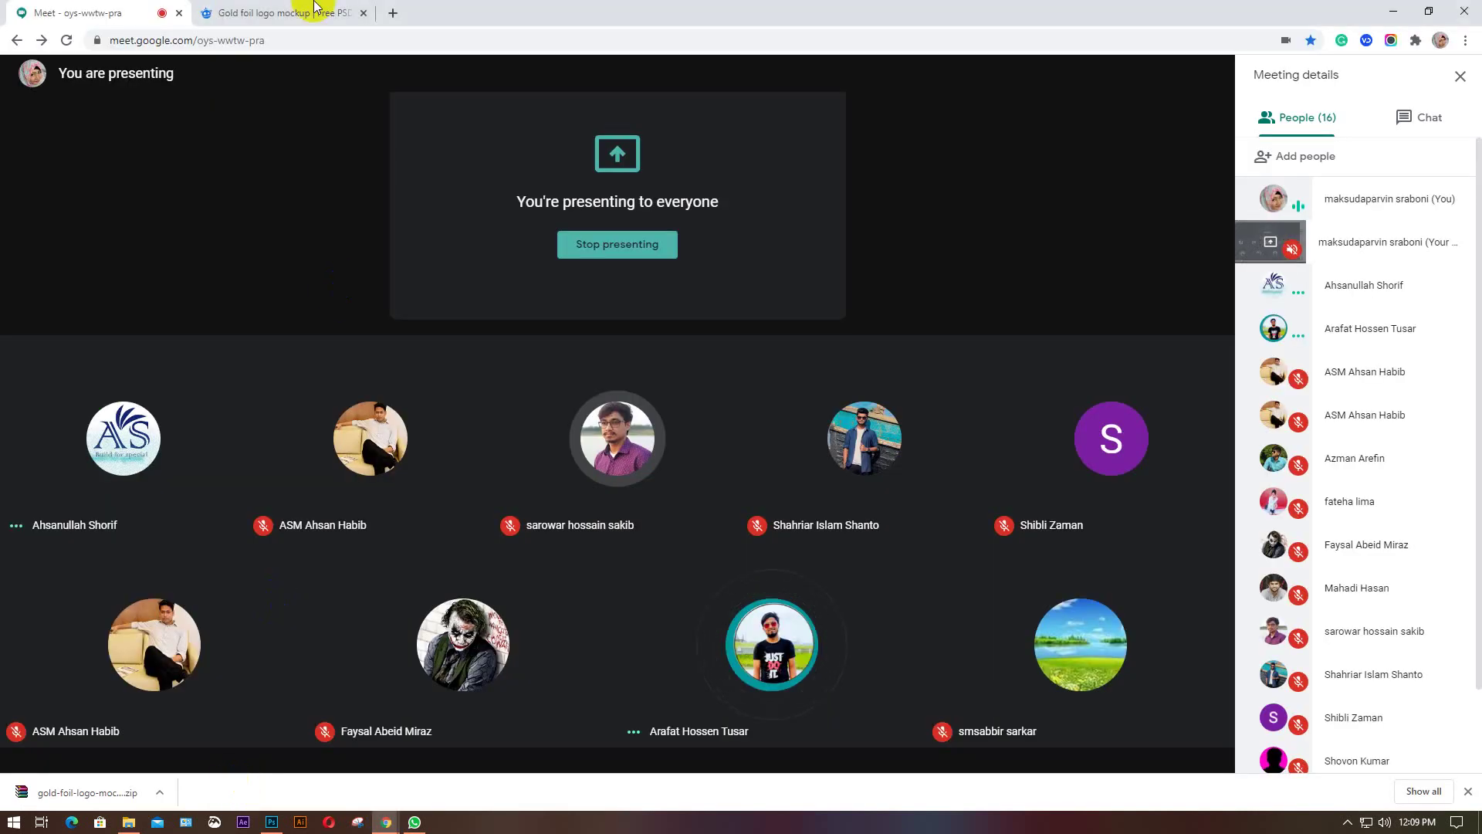
Back in Freepik, close the attribution popup and return to the filtered logo mockup results.
{"action": "left_click", "coordinate": [254, 15]}
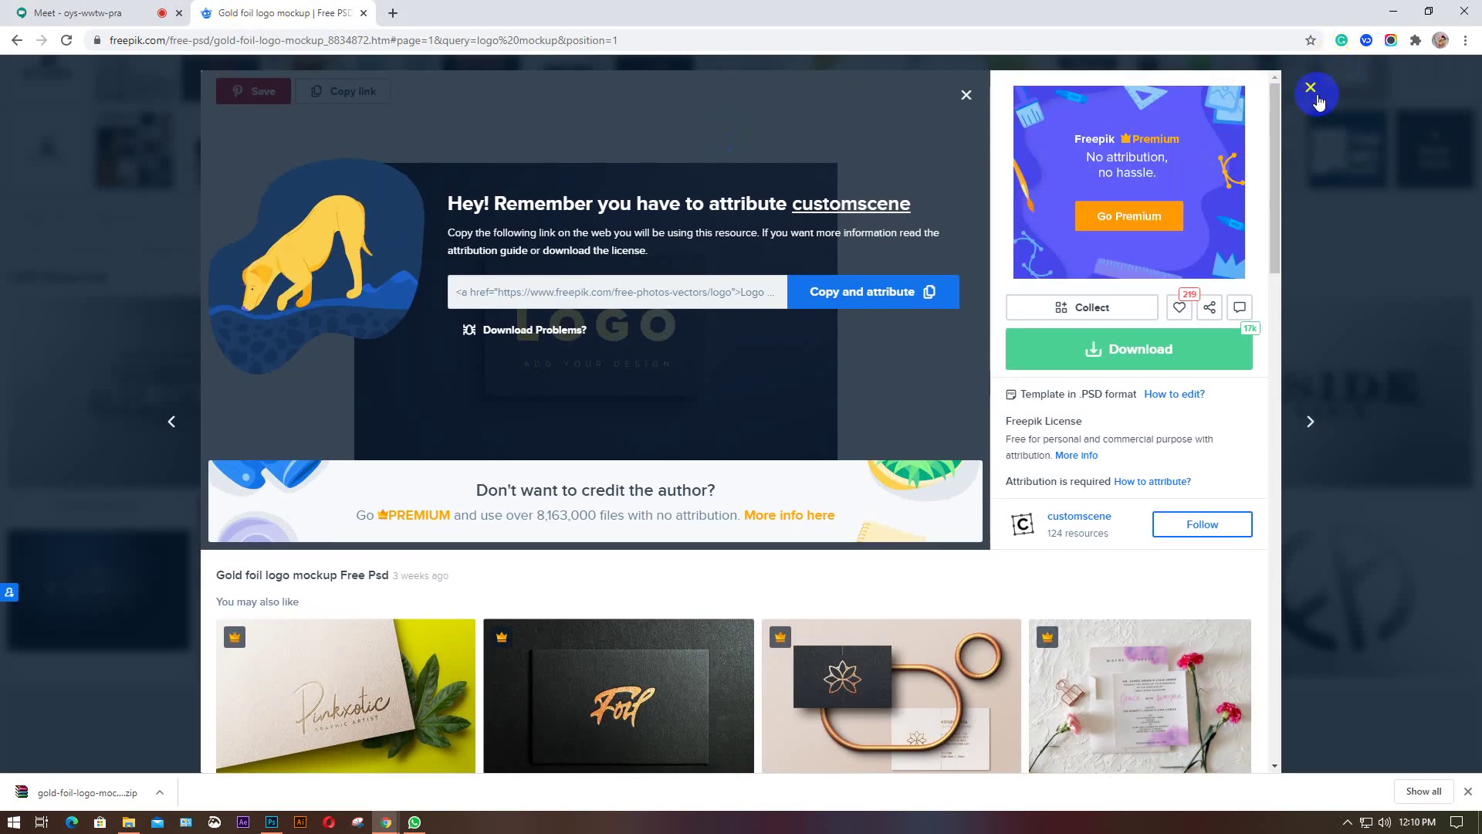
{"action": "left_click", "coordinate": [1309, 127]}
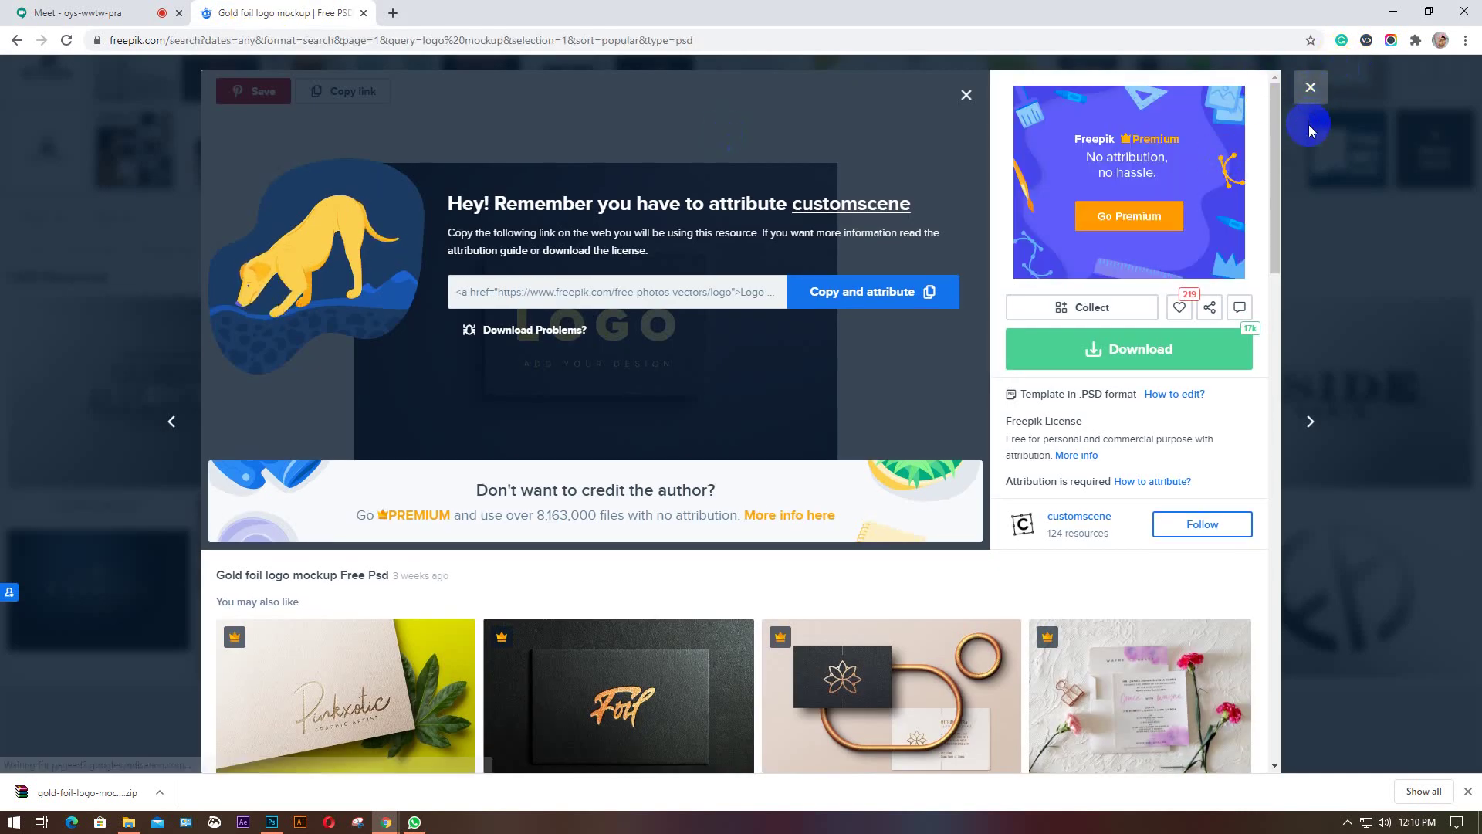
{"action": "left_click", "coordinate": [1309, 123]}
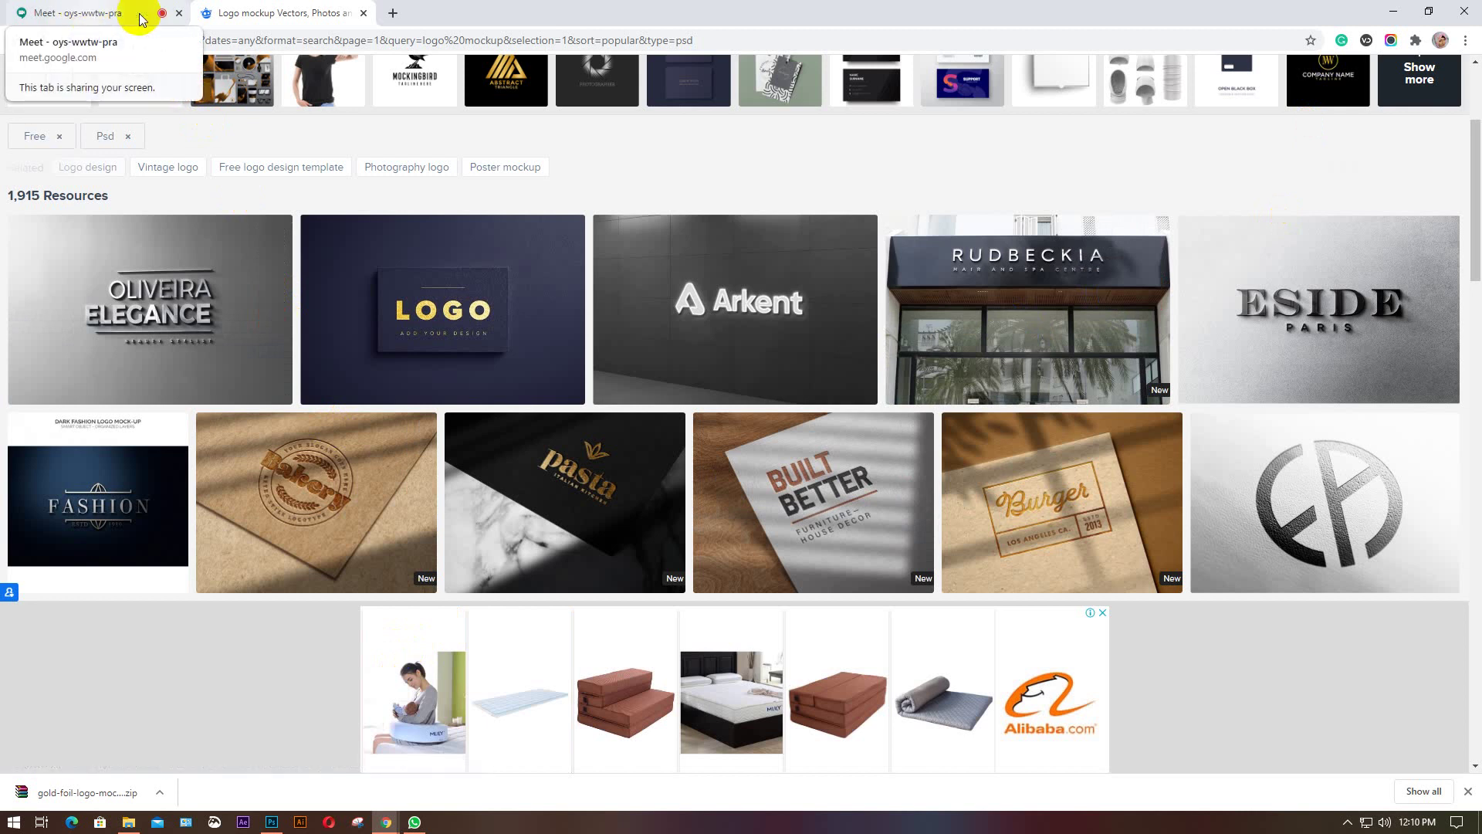
{"action": "left_click", "coordinate": [459, 326]}
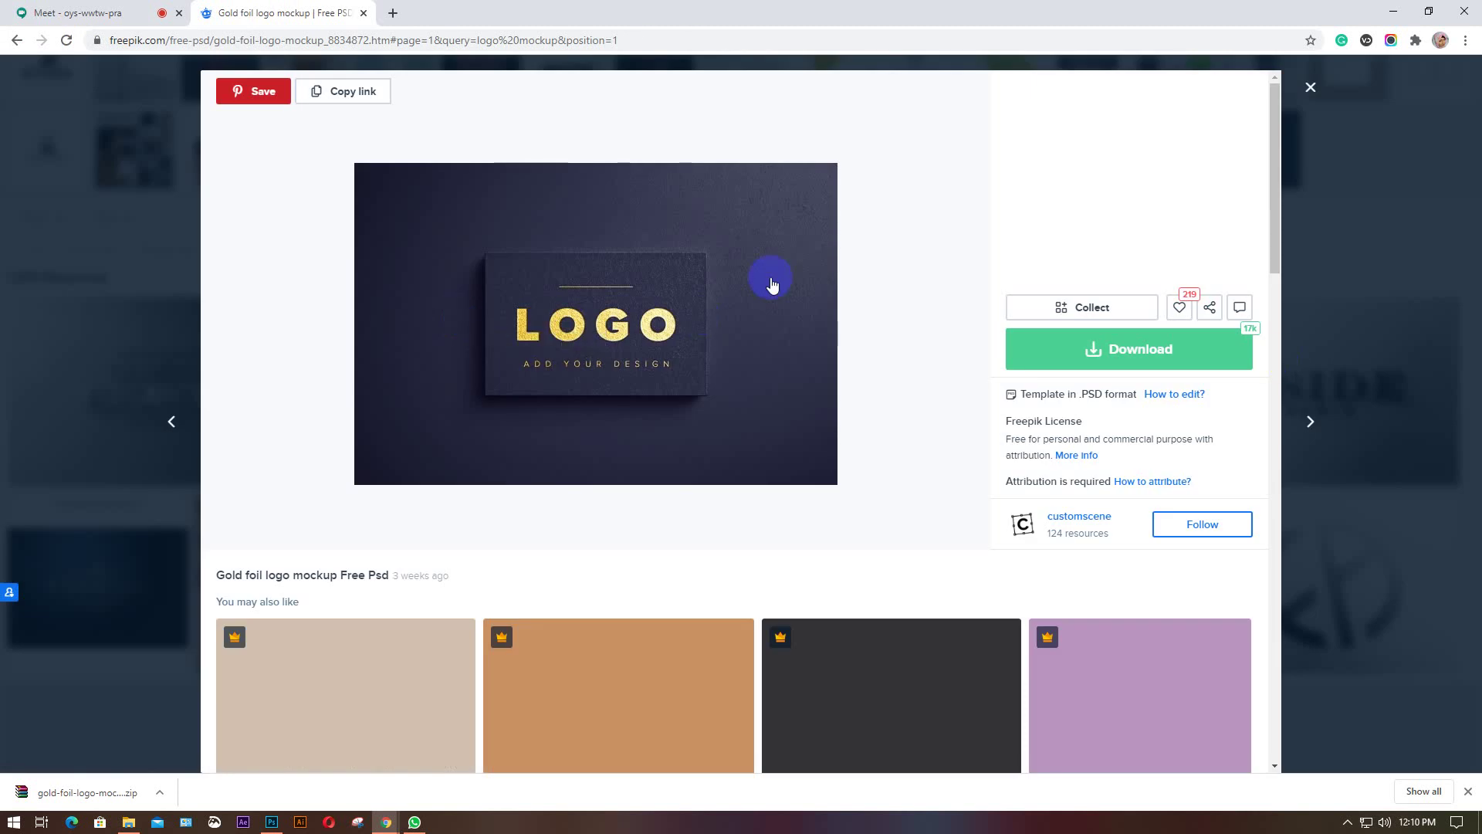
{"action": "left_click", "coordinate": [18, 42]}
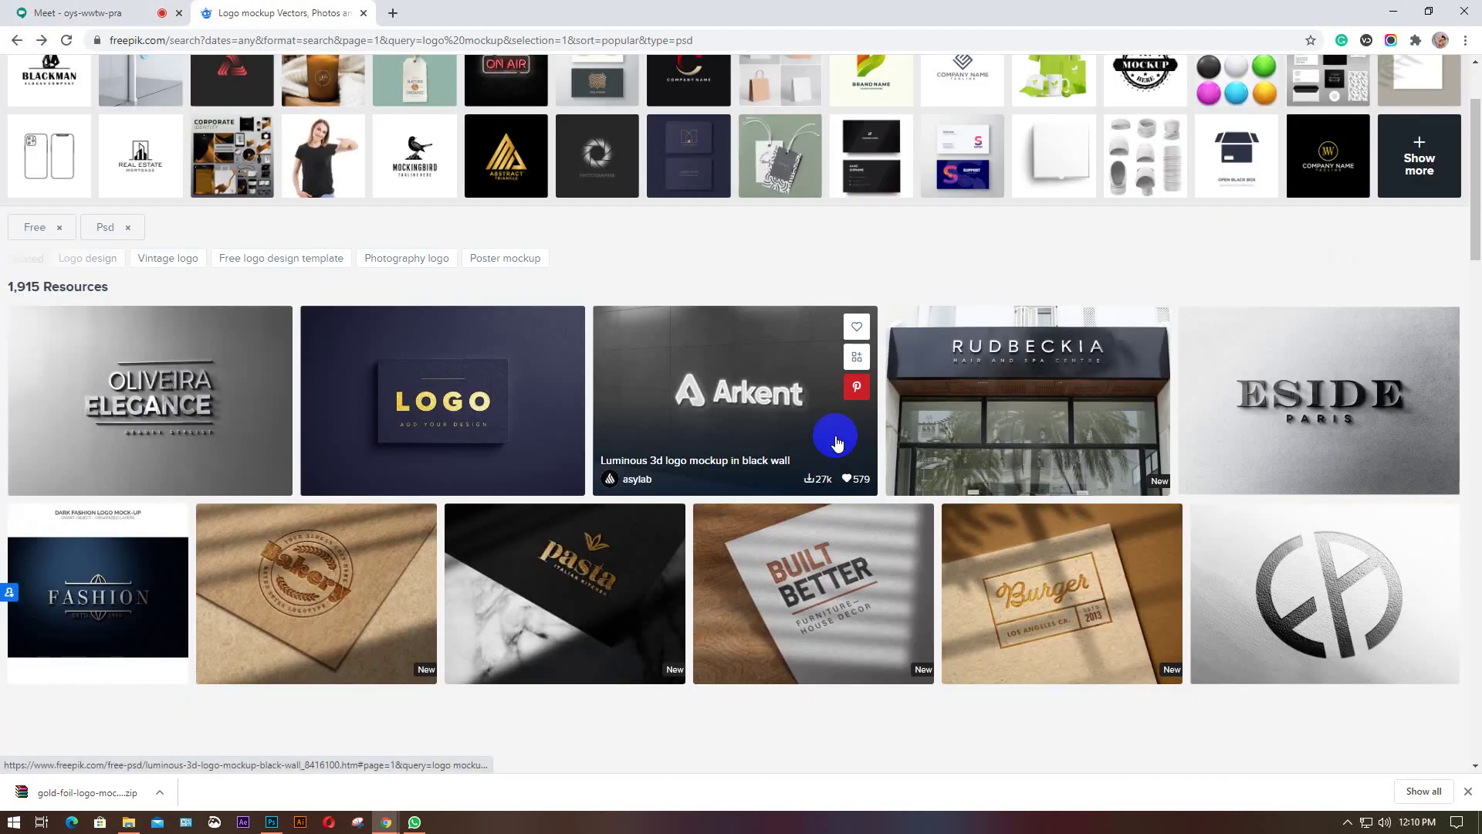
Open the Elegant business card psd mockup with the copper-edged cards.
{"action": "scroll", "coordinate": [856, 466], "scroll_direction": "down", "scroll_amount": 5}
{"action": "scroll", "coordinate": [858, 464], "scroll_direction": "down", "scroll_amount": 5}
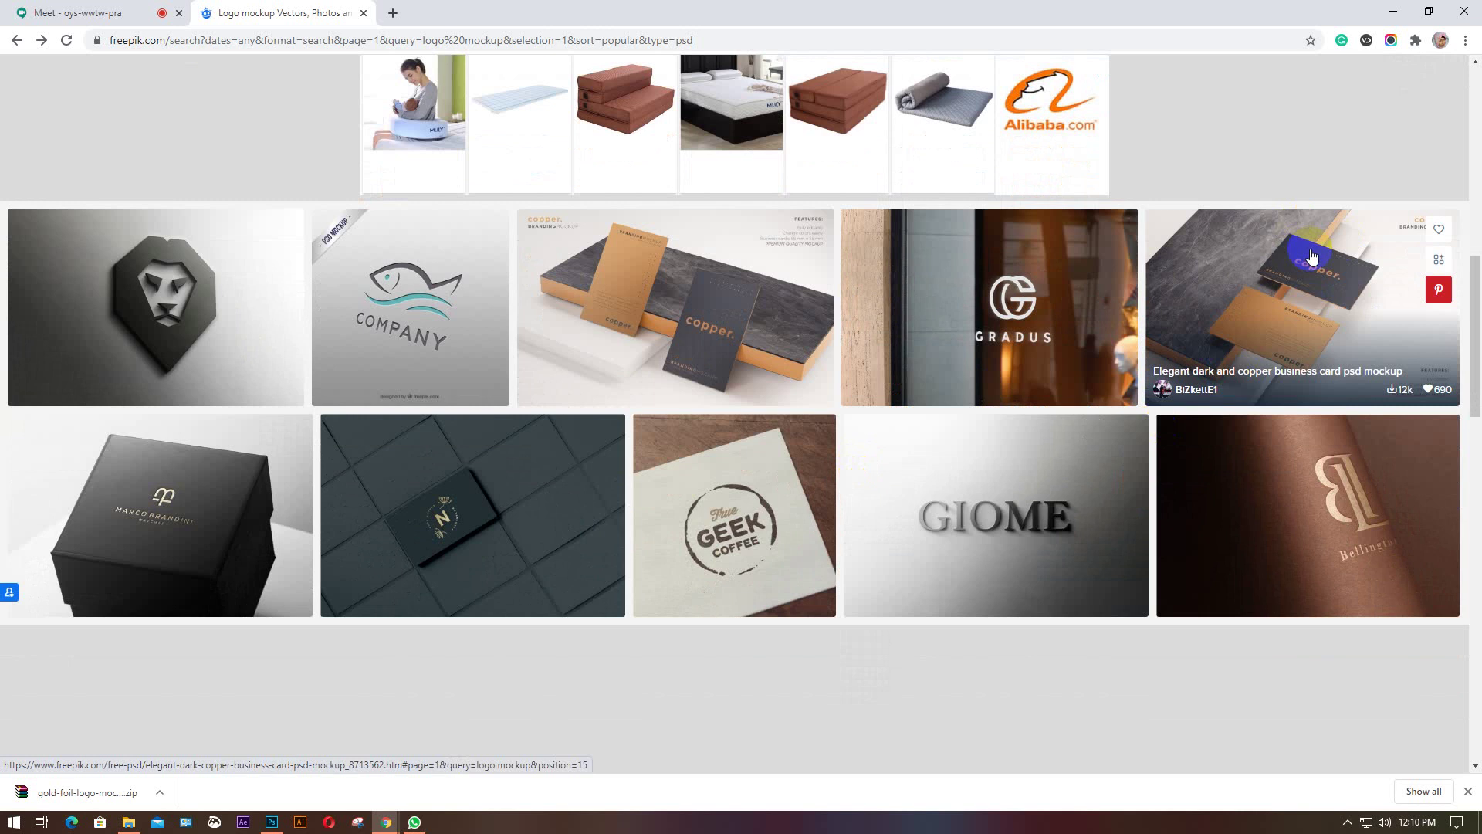
{"action": "left_click", "coordinate": [678, 311]}
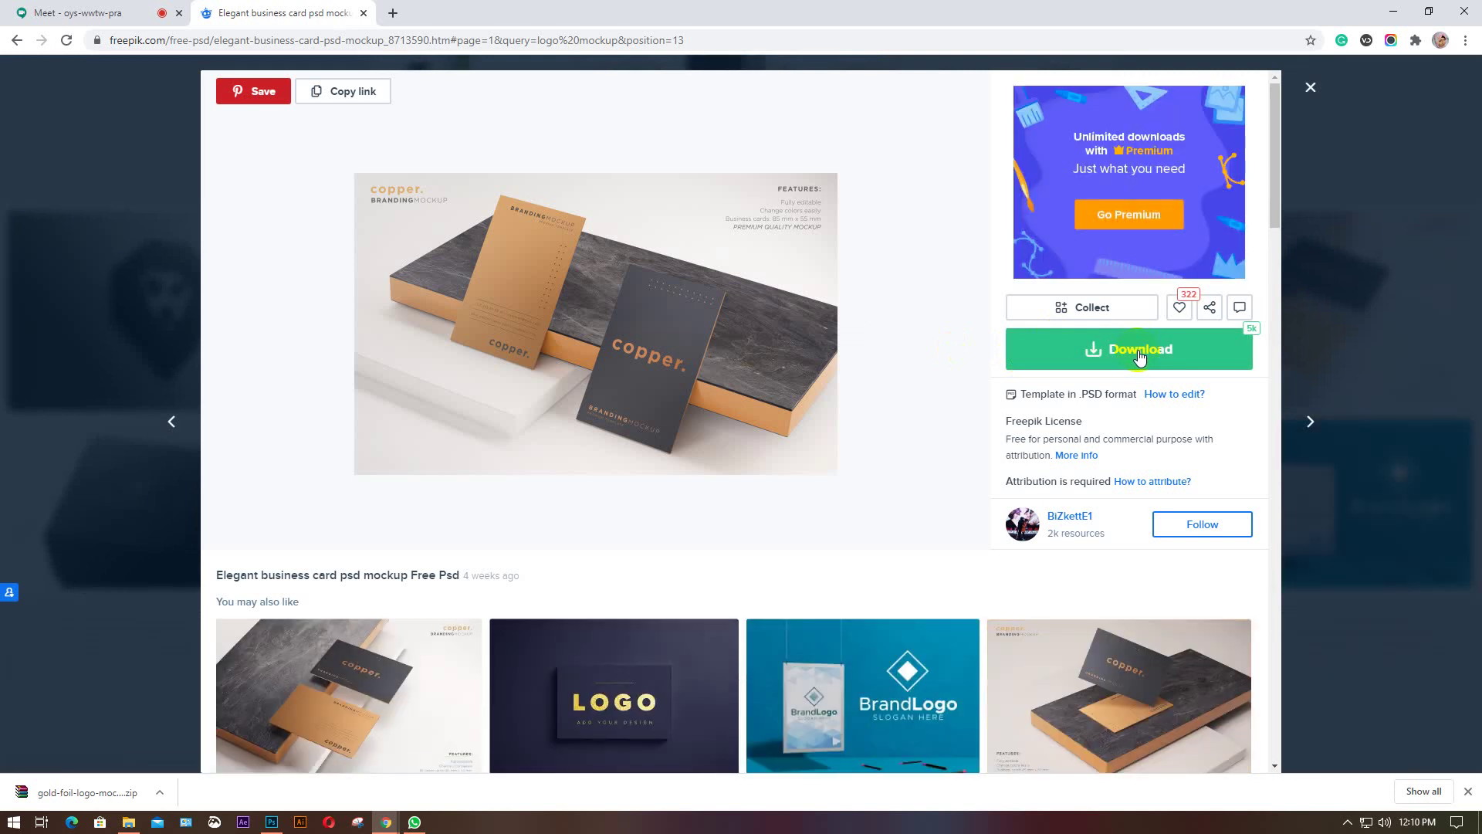
Open Download options for the Elegant business card PSD mockup and copy the author attribution link.
{"action": "left_click", "coordinate": [1139, 352]}
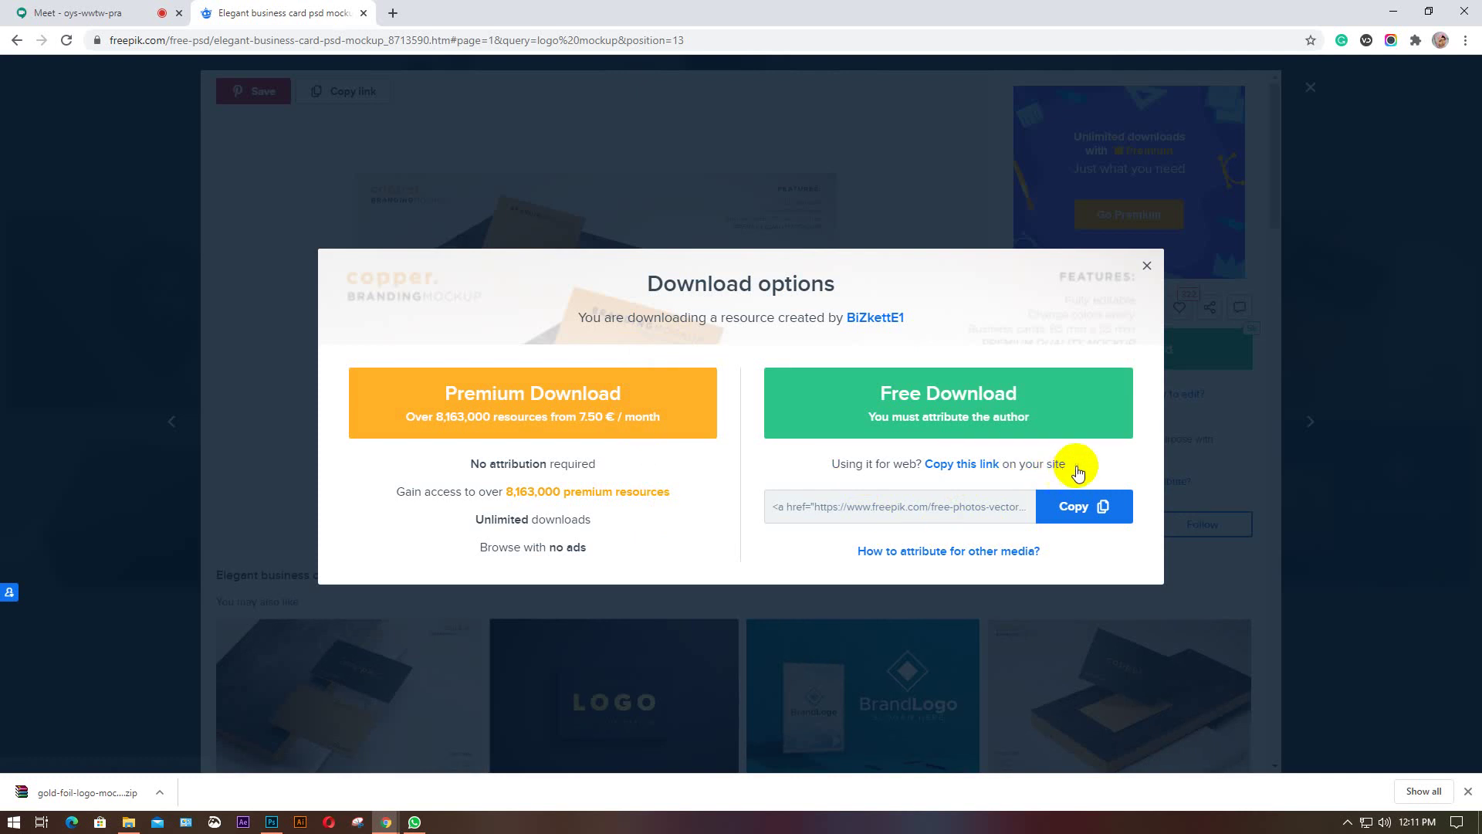
{"action": "left_click", "coordinate": [1094, 506]}
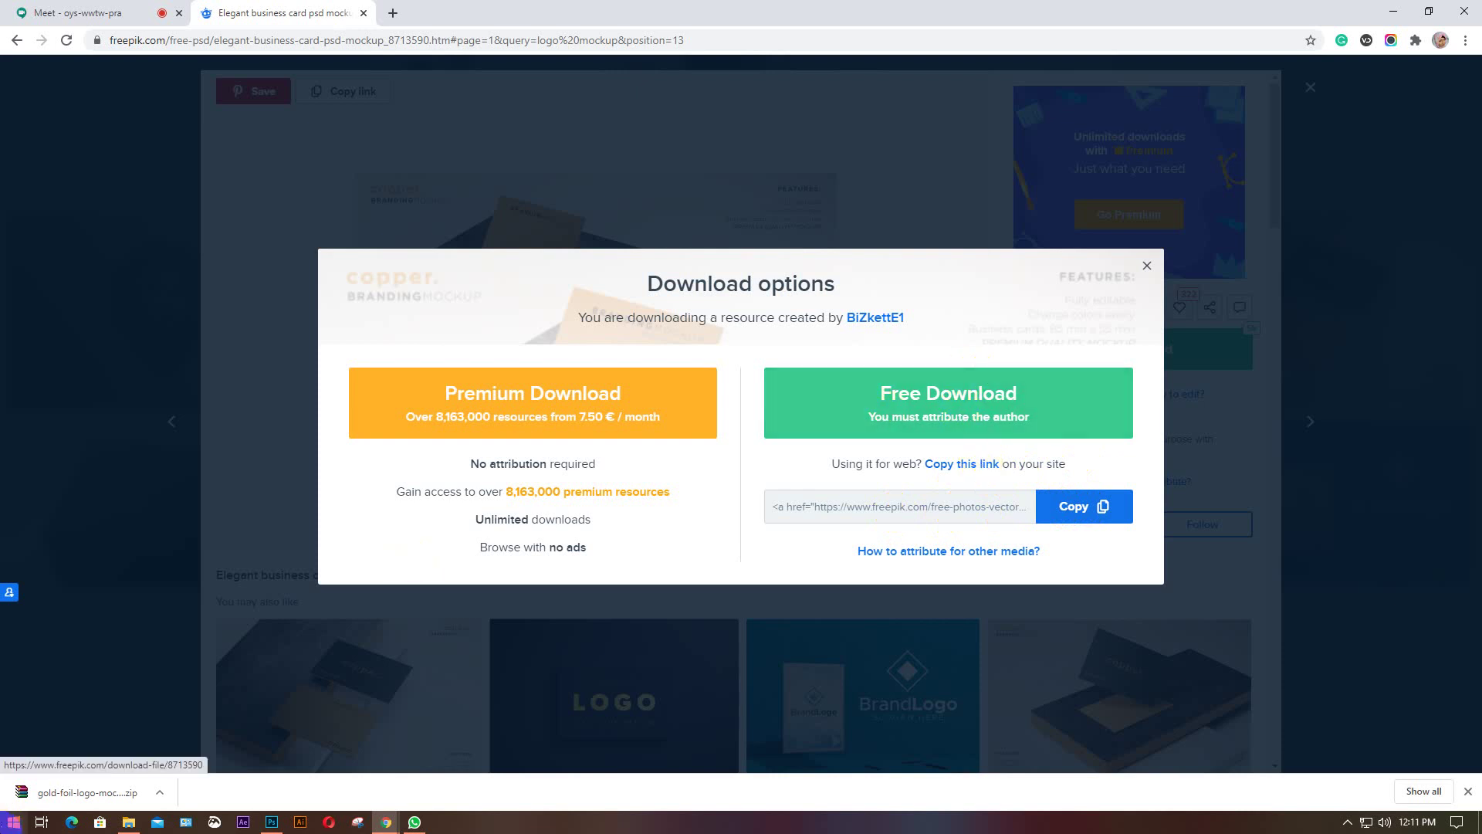
{"action": "left_click", "coordinate": [53, 791]}
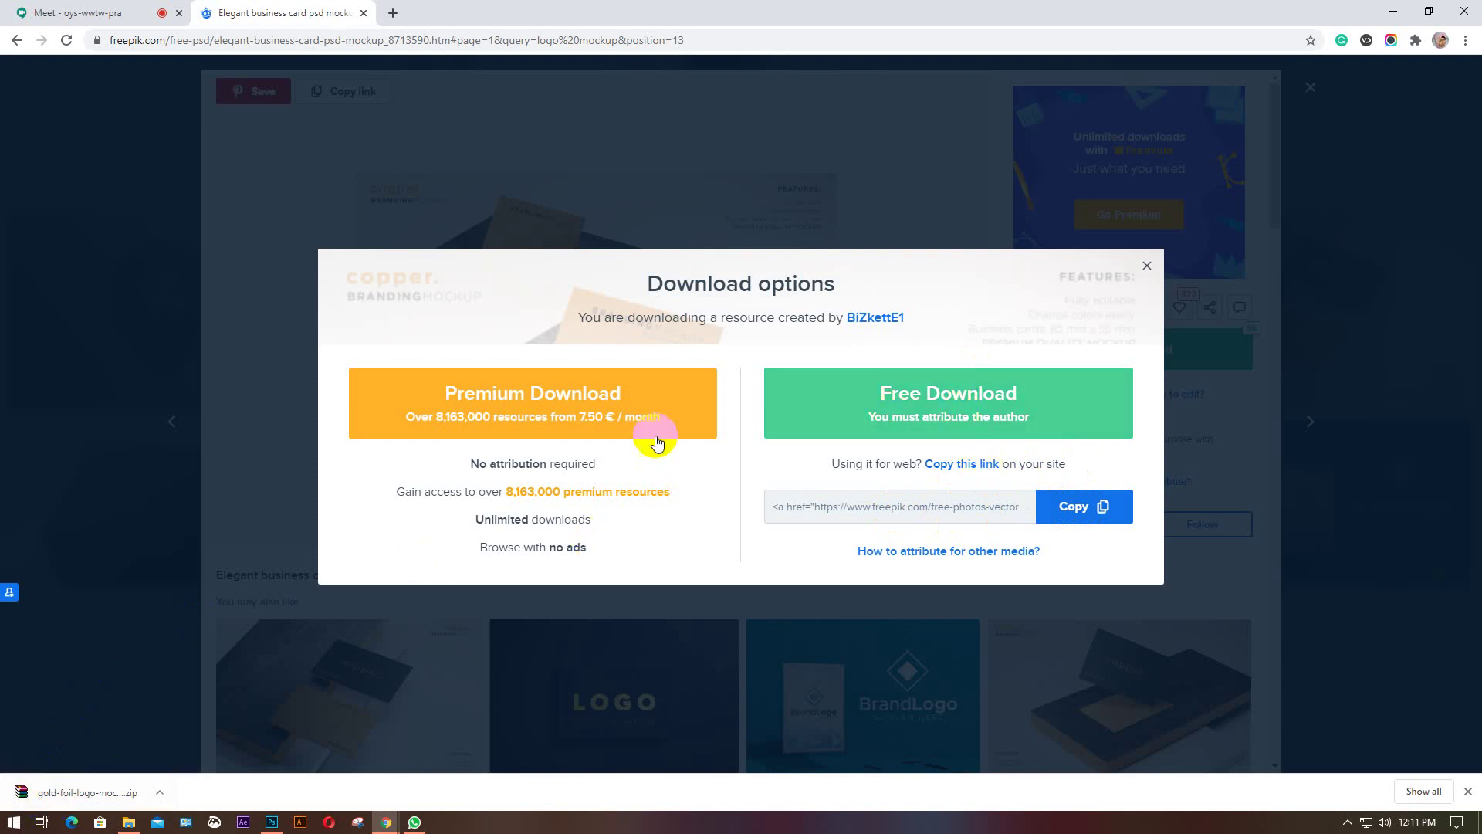
{"action": "left_click", "coordinate": [654, 629]}
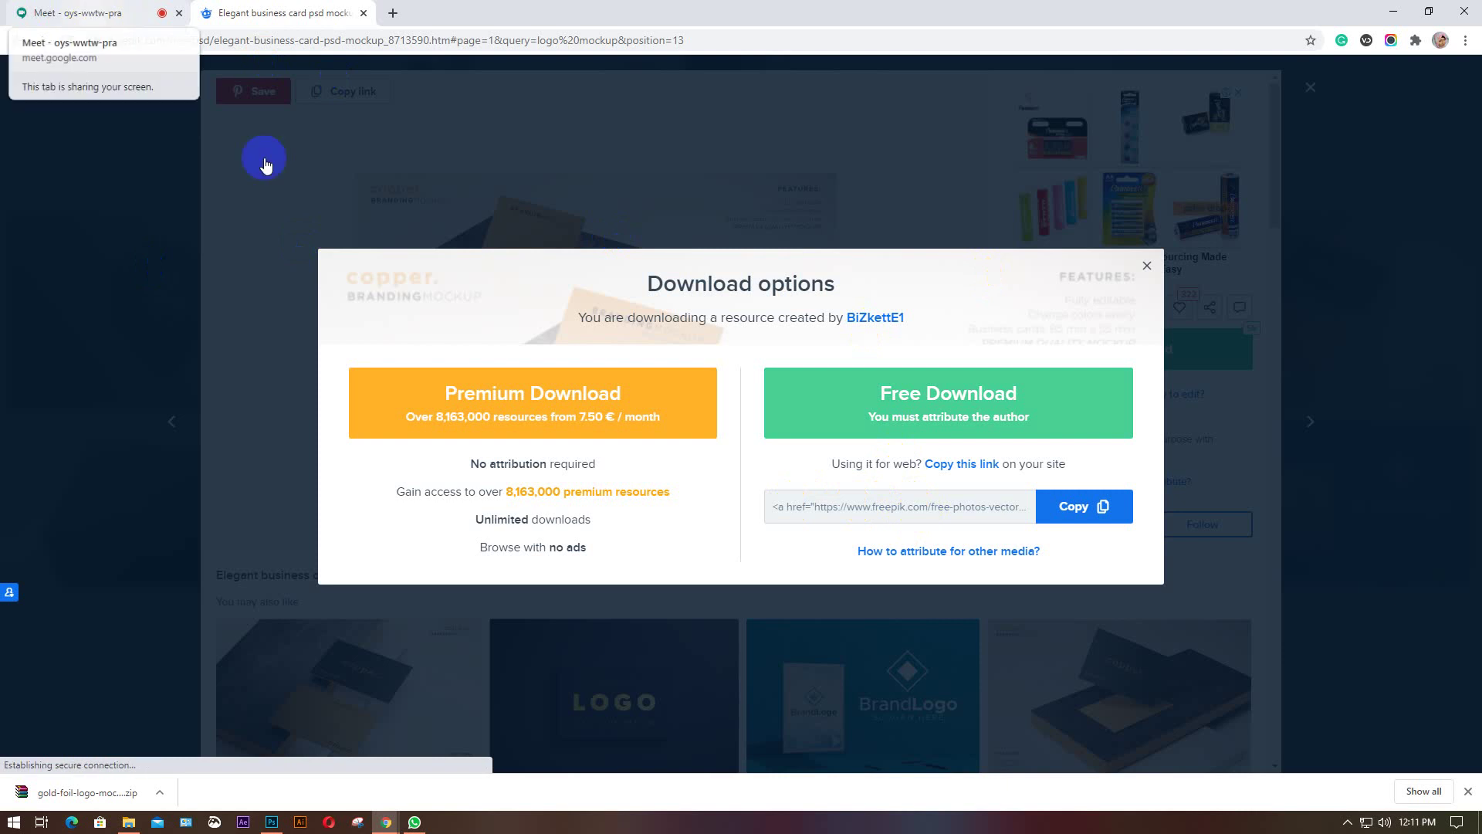
Return to the Google Meet call and switch the camera back on.
{"action": "left_click", "coordinate": [78, 12]}
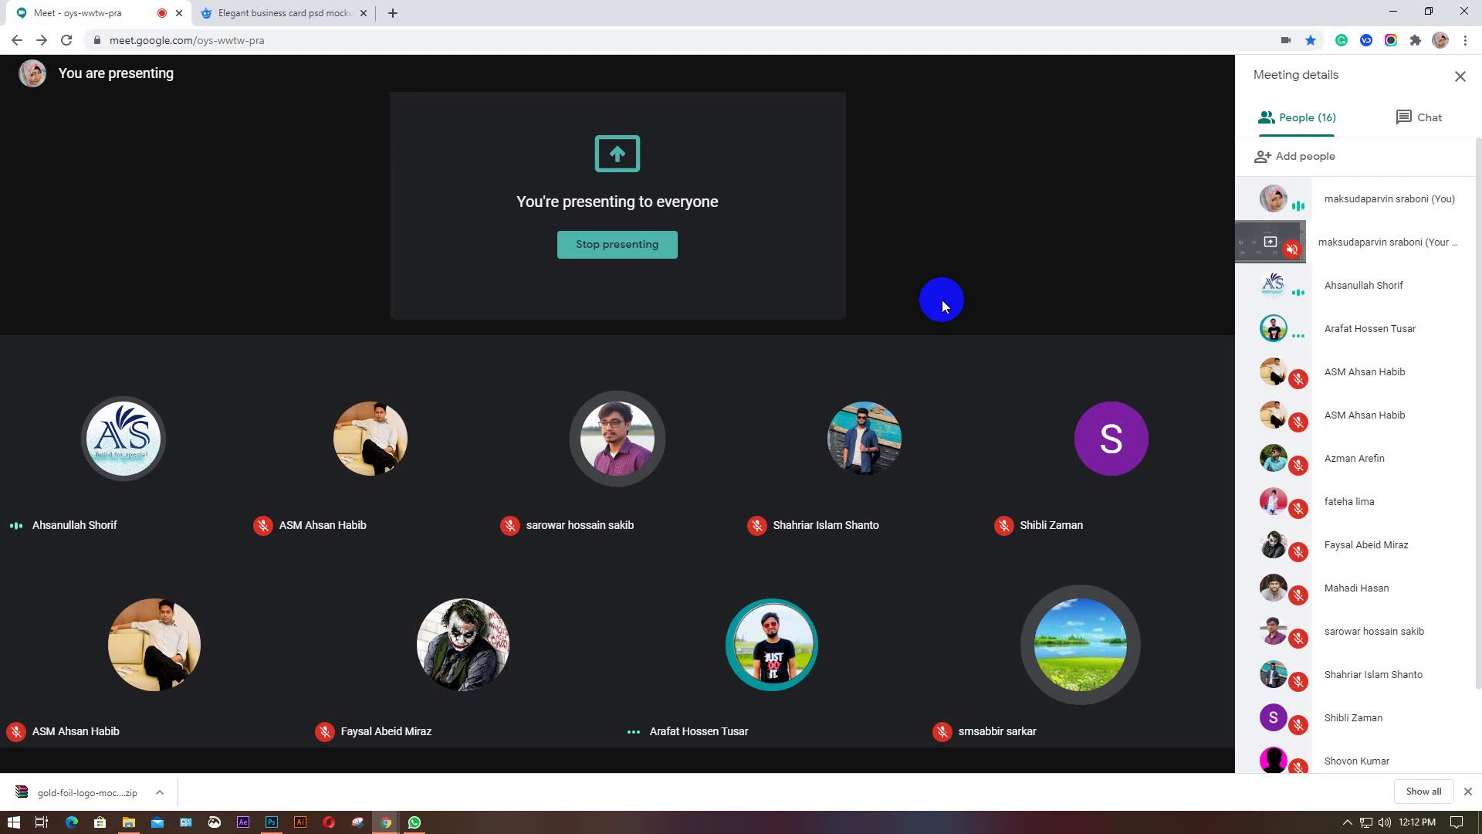
{"action": "left_click", "coordinate": [676, 740]}
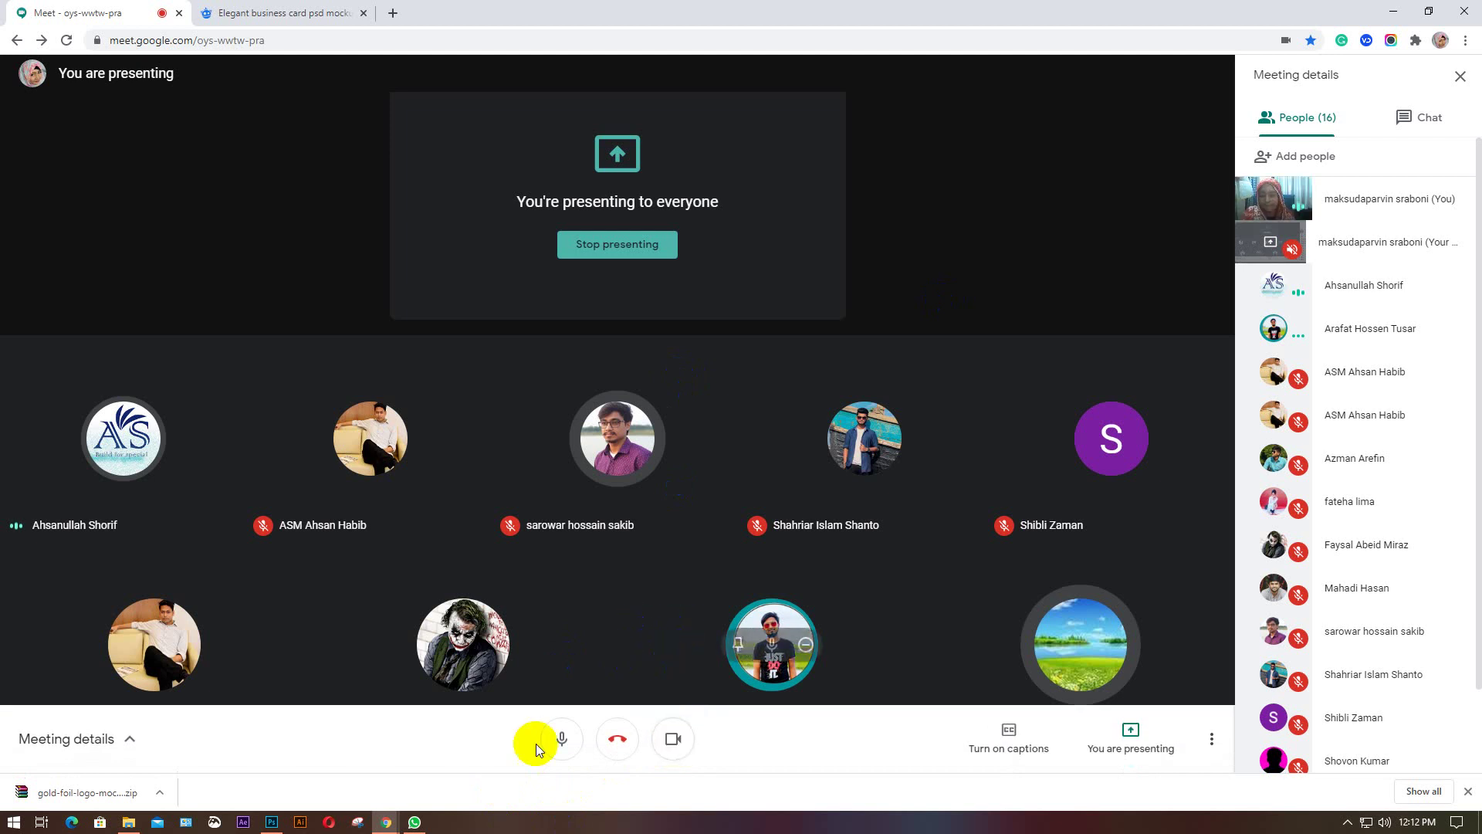
Copy the gold-foil-logo-mockup archive from Downloads to the Desktop and extract it there.
{"action": "mouse_move", "coordinate": [360, 824]}
{"action": "left_click", "coordinate": [128, 821]}
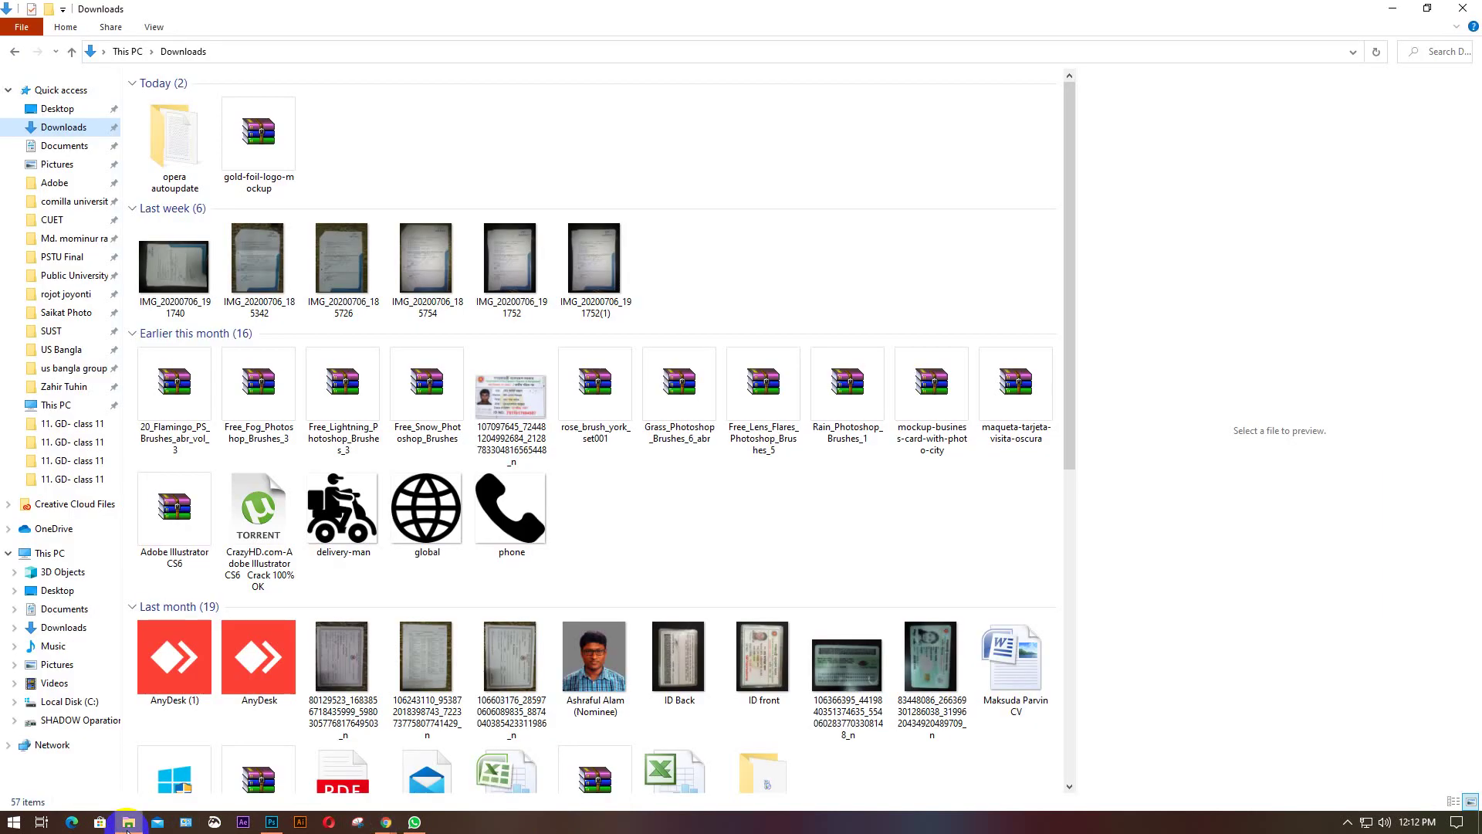
{"action": "mouse_move", "coordinate": [386, 821]}
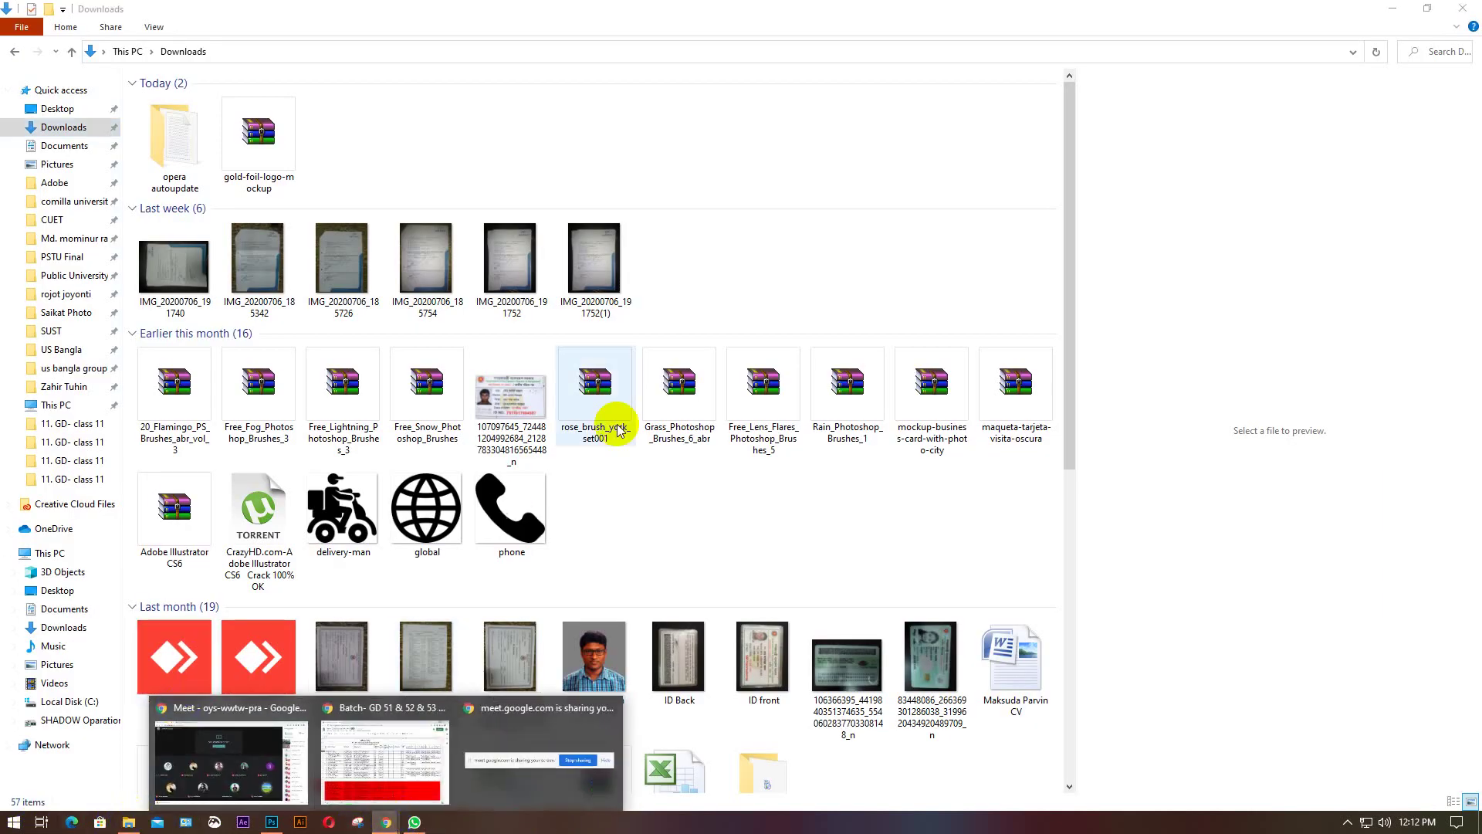
{"action": "left_click", "coordinate": [270, 152]}
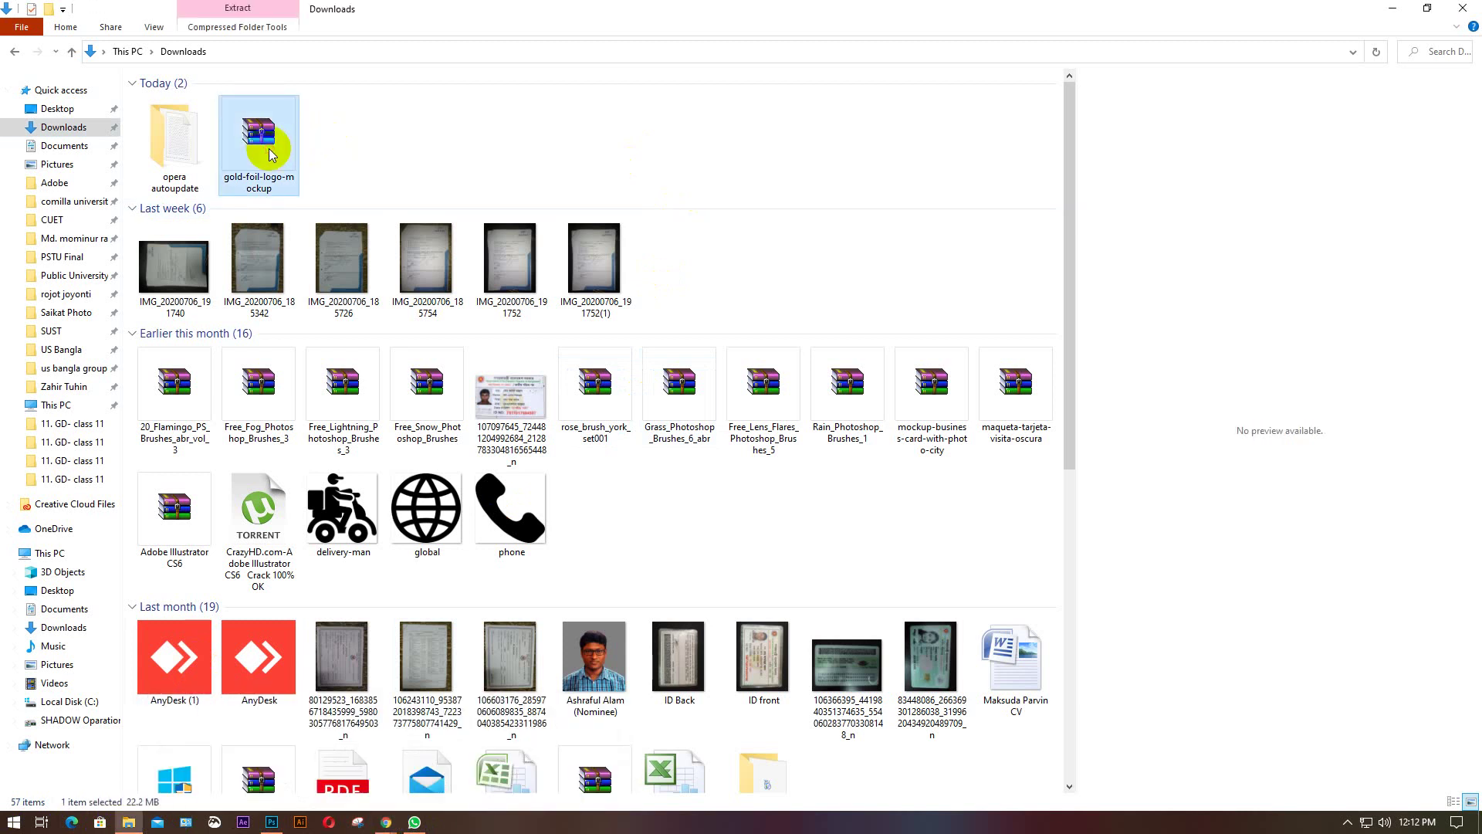
{"action": "left_click", "coordinate": [56, 108]}
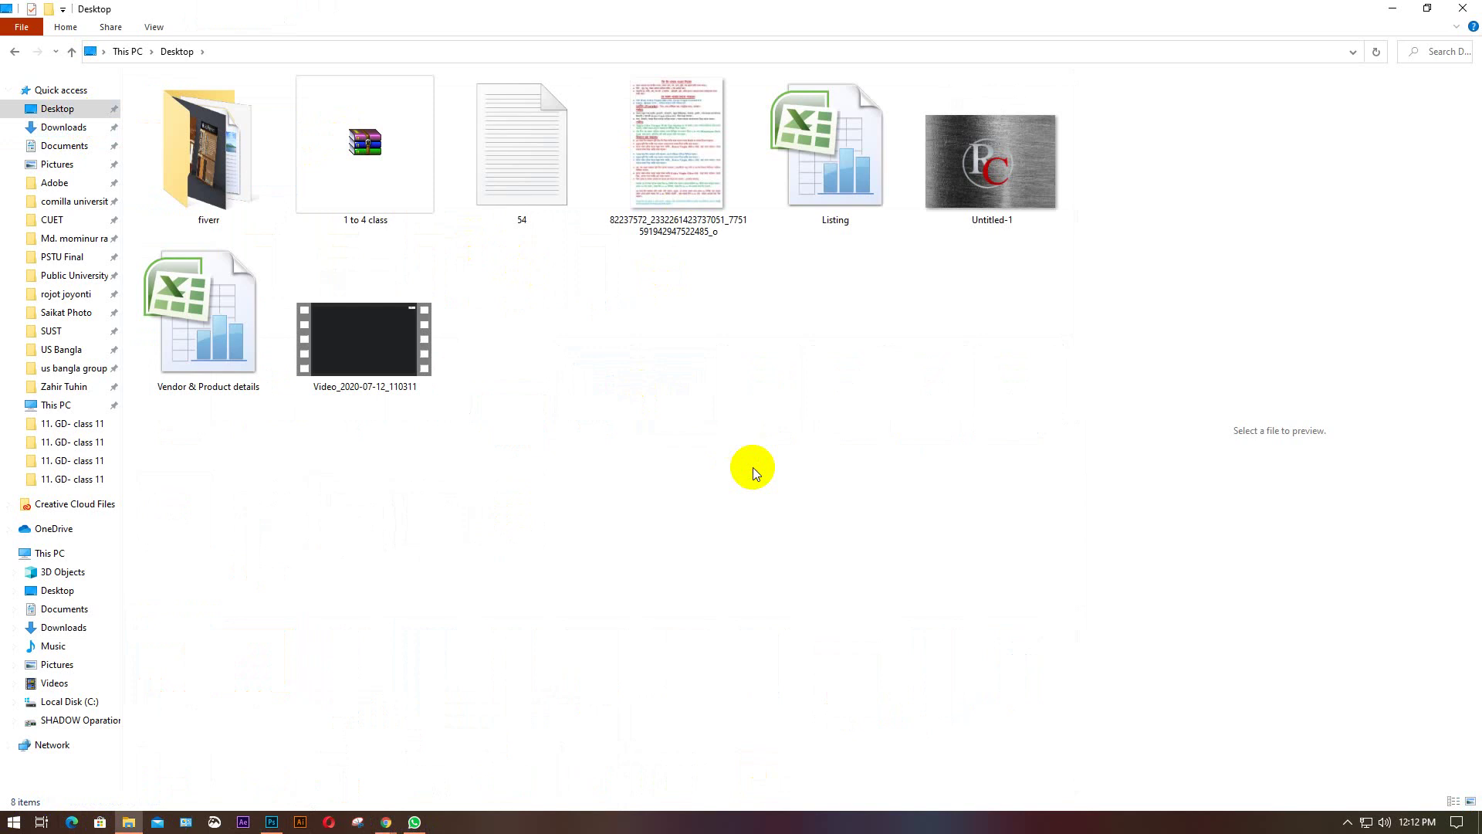
{"action": "key", "text": "ctrl+v"}
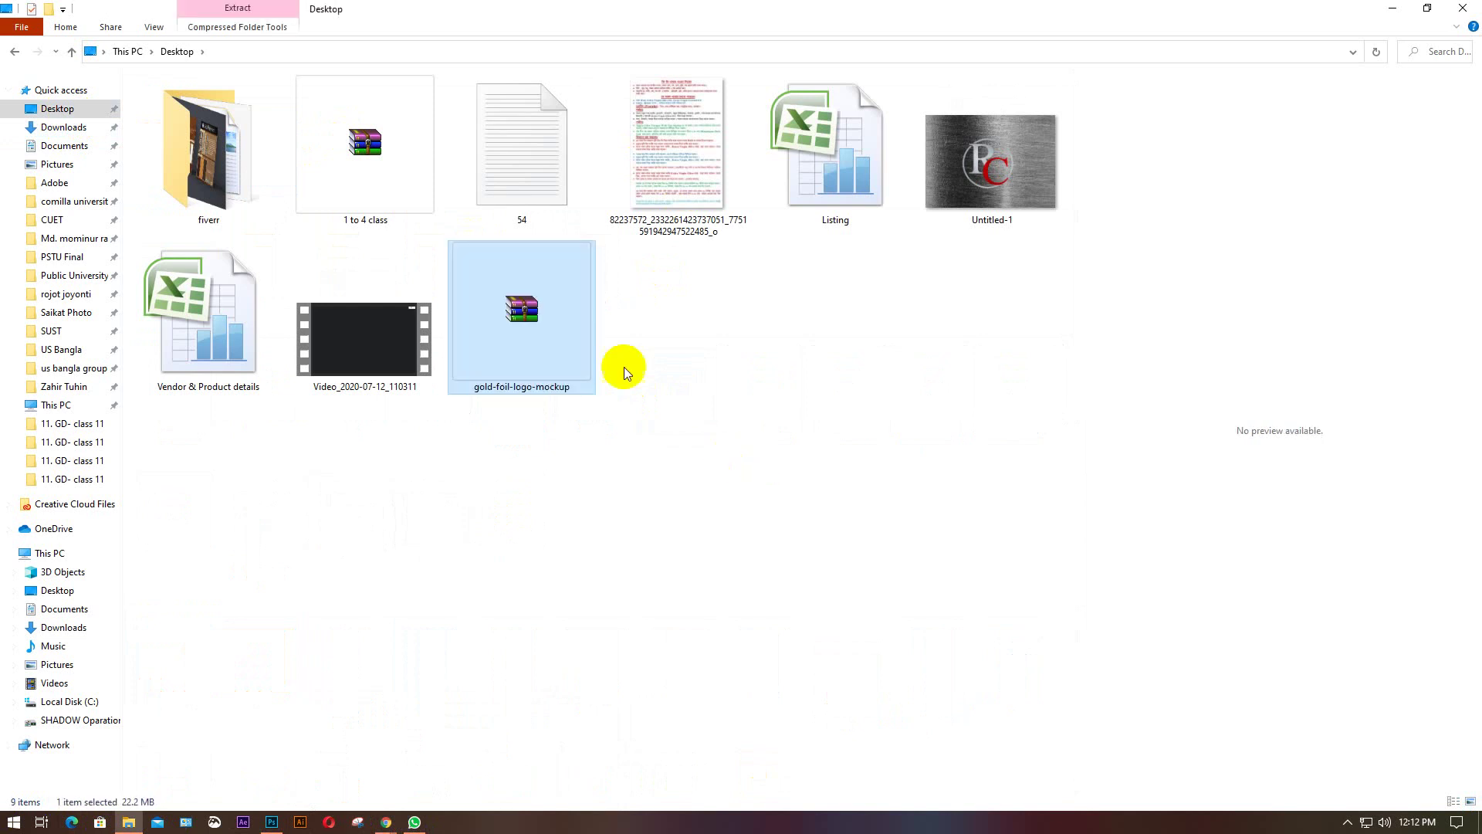
{"action": "right_click", "coordinate": [520, 307]}
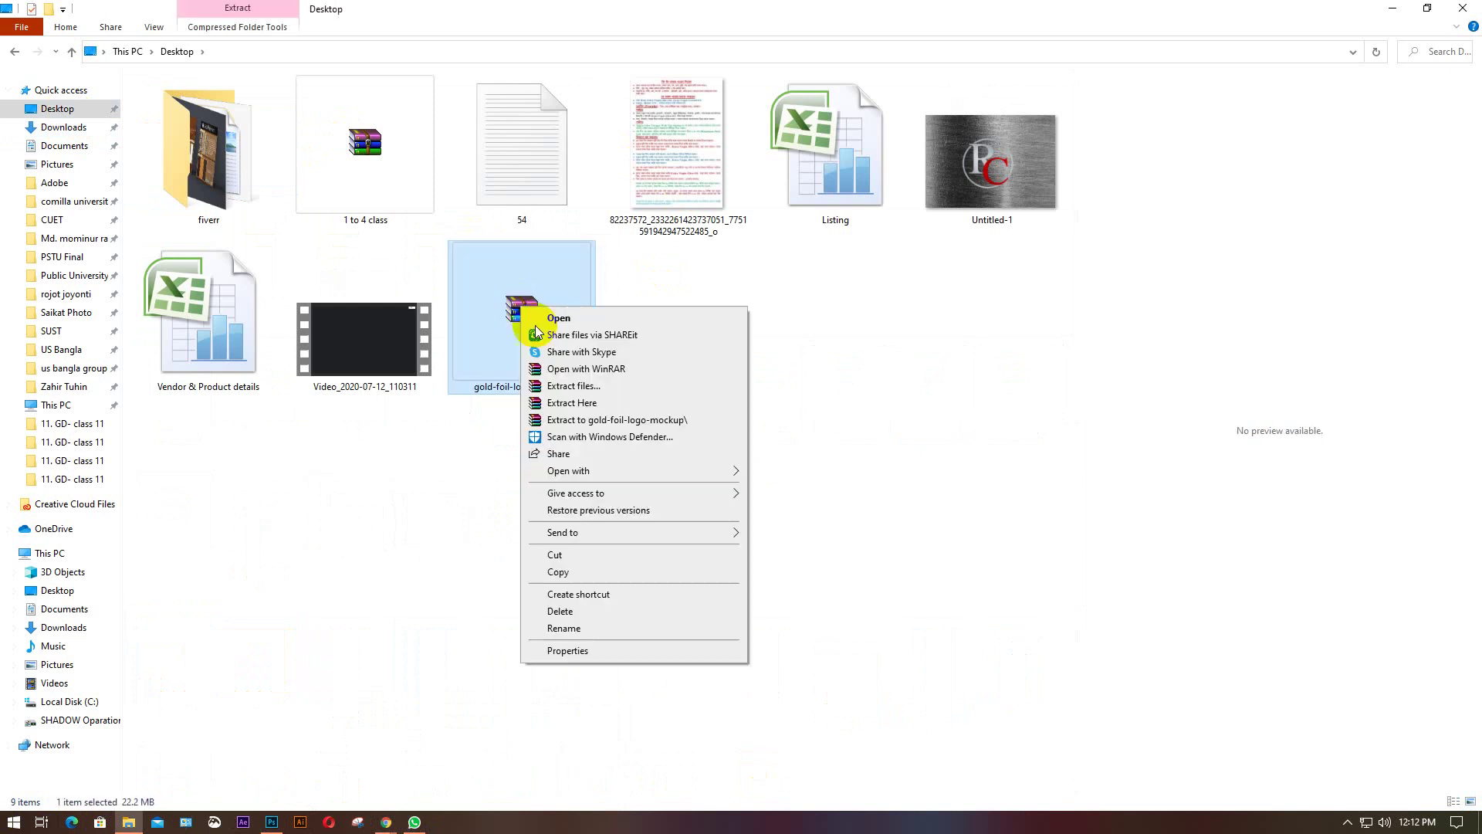
{"action": "left_click", "coordinate": [591, 402]}
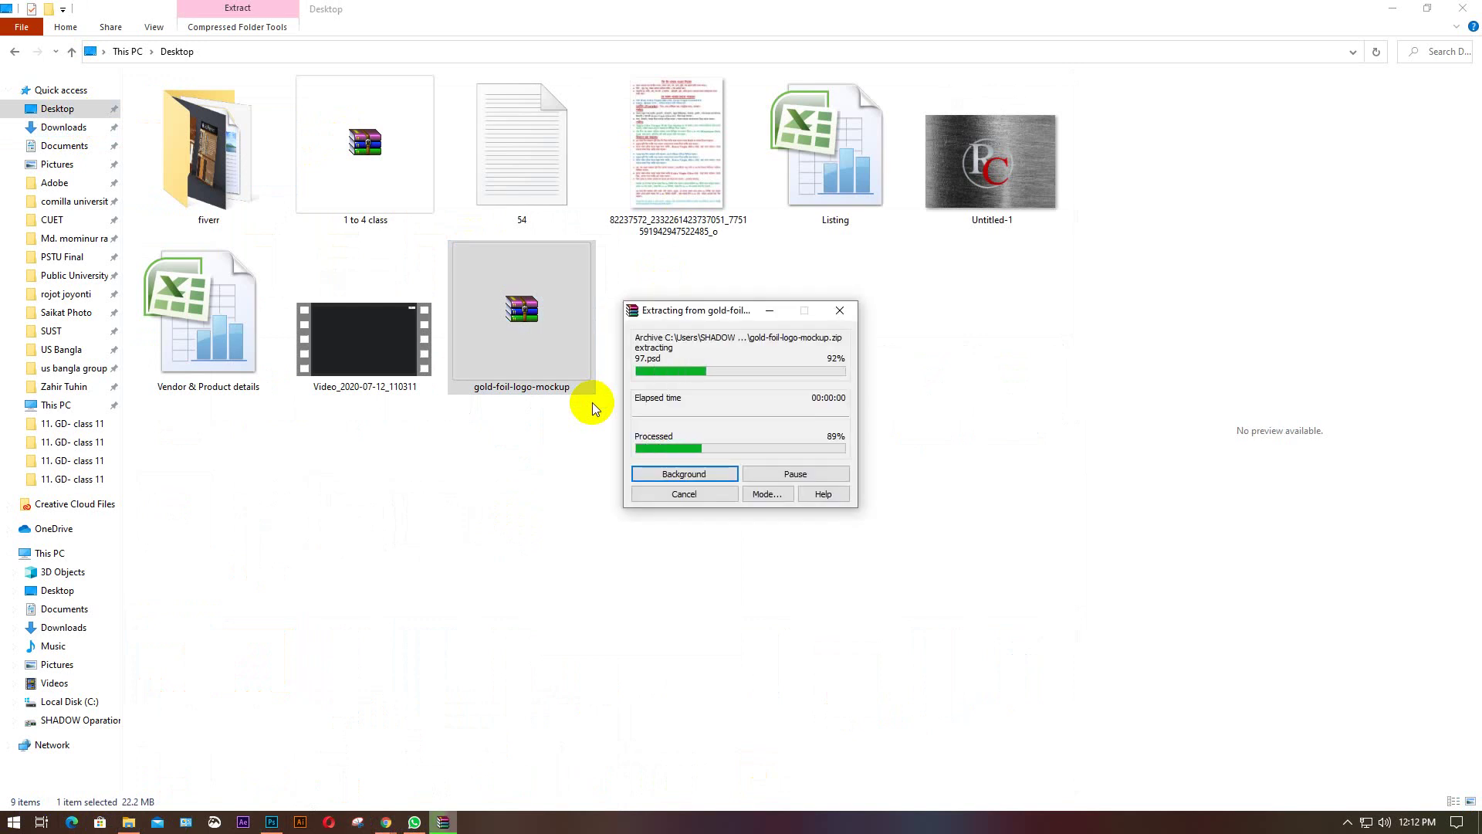
Delete the License premium and License free text files from the Desktop.
{"action": "left_click", "coordinate": [167, 500]}
{"action": "left_click", "coordinate": [1014, 327], "text": "ctrl"}
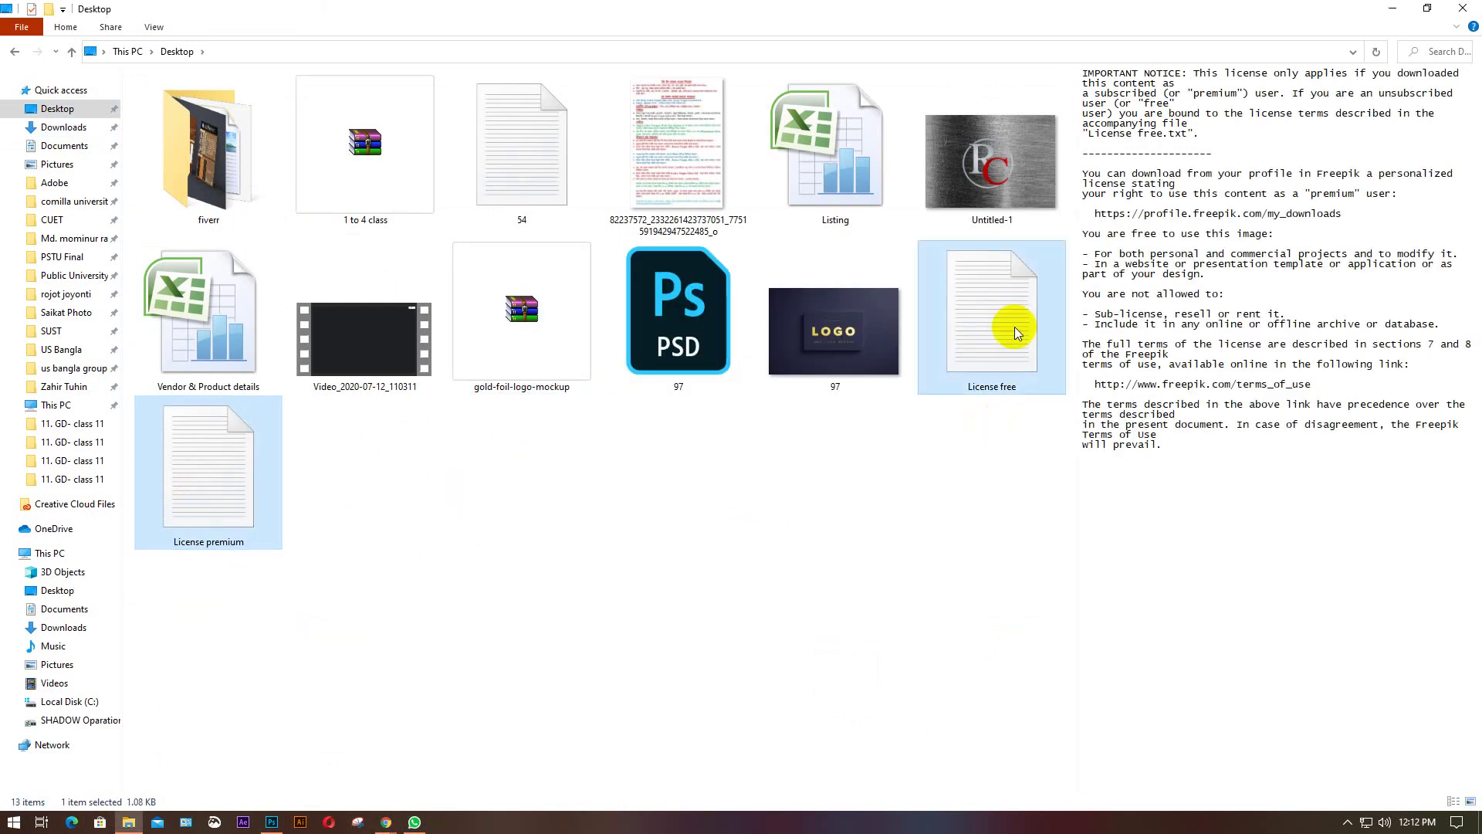
{"action": "key", "text": "Delete"}
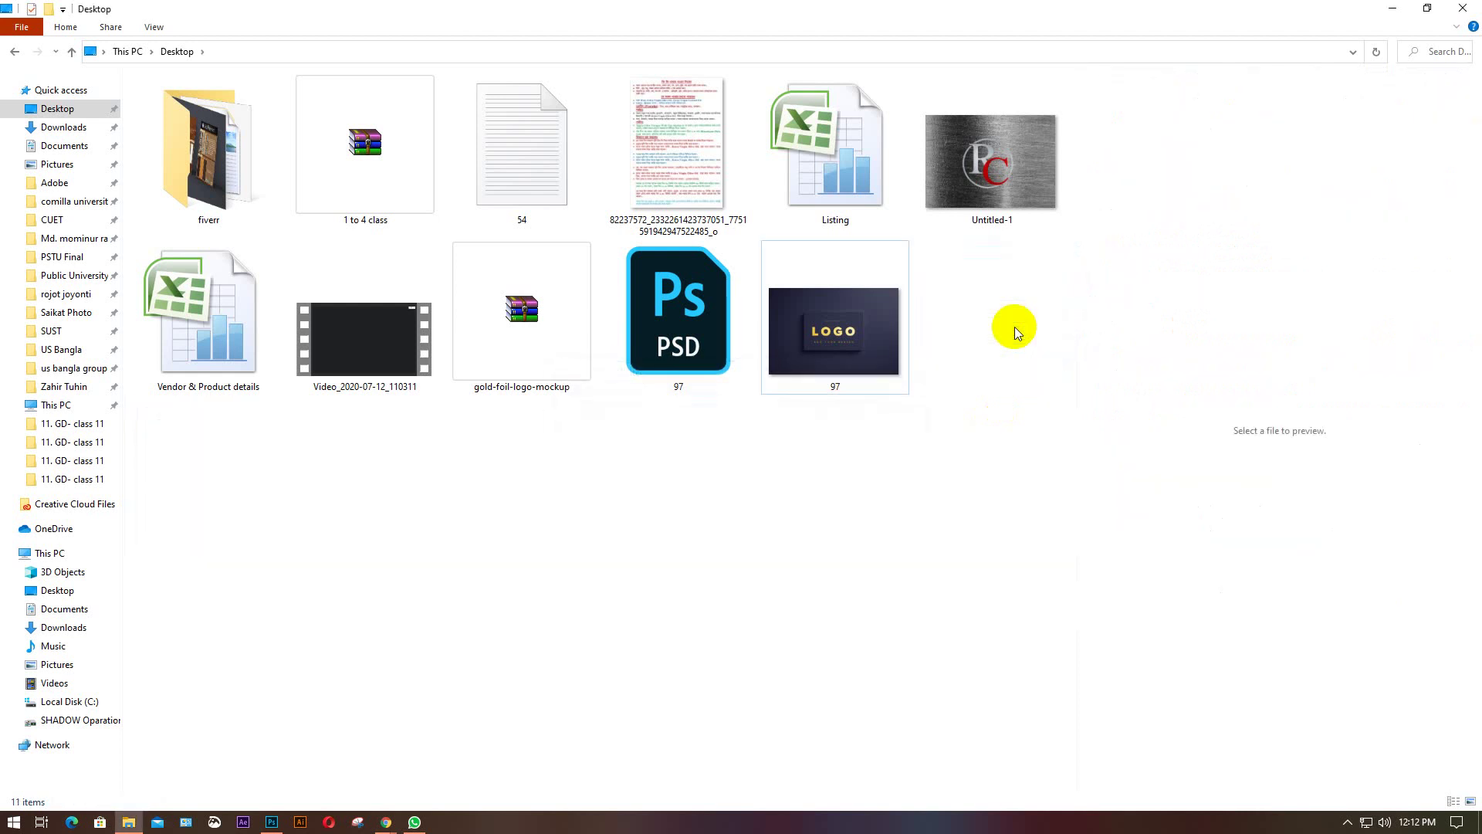
{"action": "left_click", "coordinate": [688, 316]}
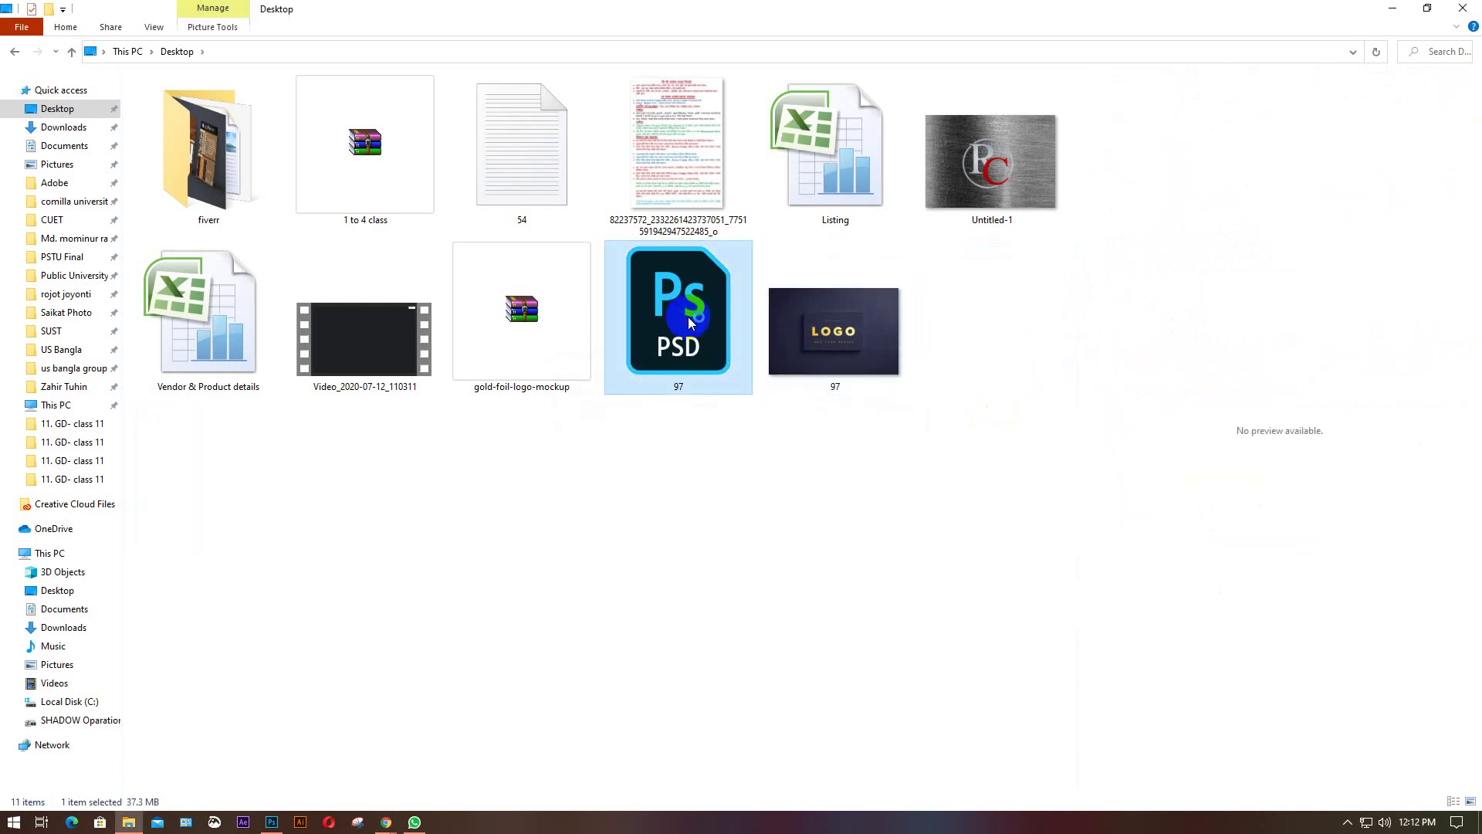
Open 97.psd in Photoshop, then copy the RC logo's Group 1 from Untitled-1.
{"action": "double_click", "coordinate": [687, 316]}
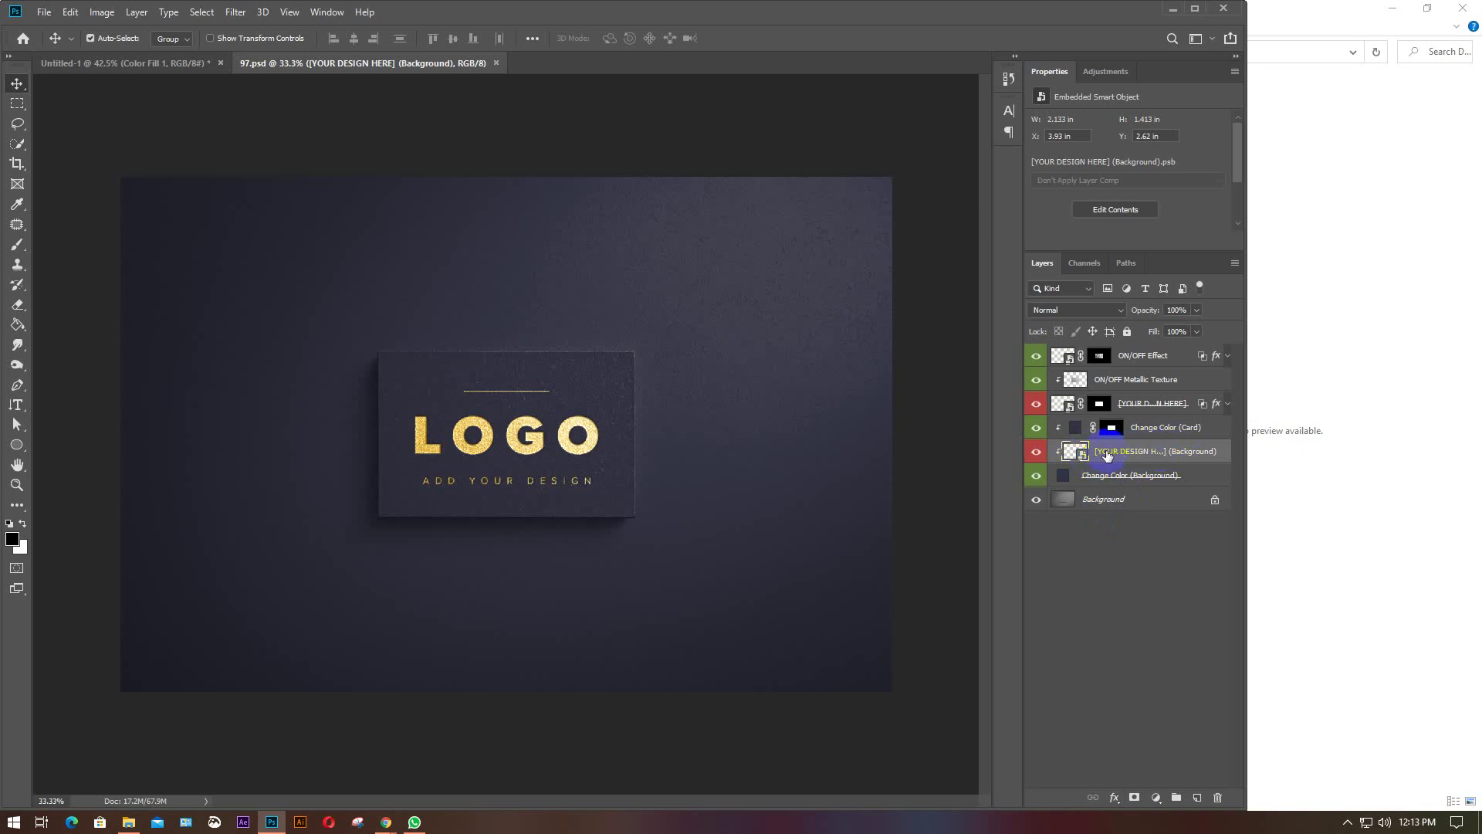
{"action": "left_click", "coordinate": [85, 62]}
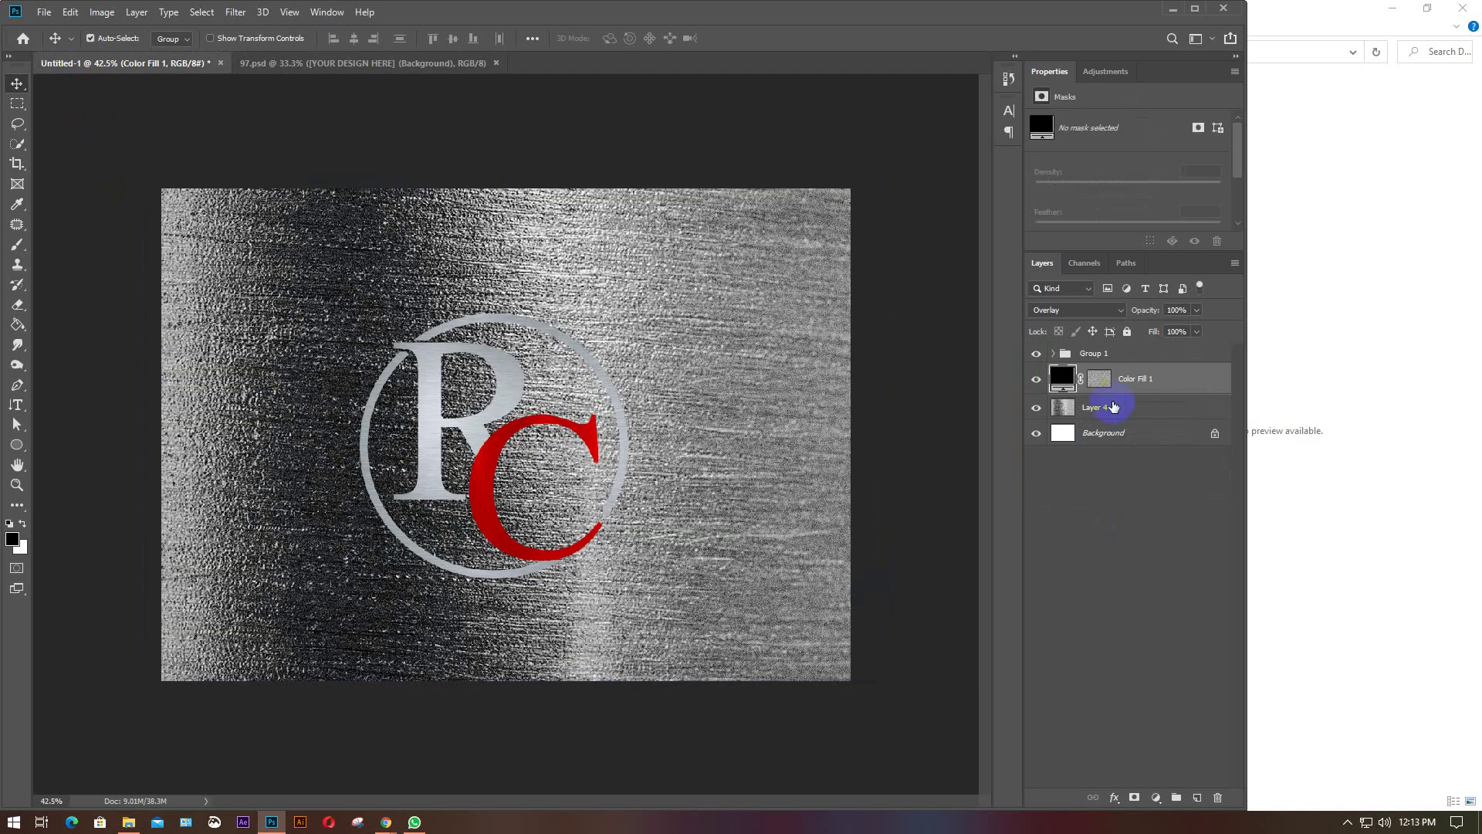
{"action": "left_click", "coordinate": [1054, 354]}
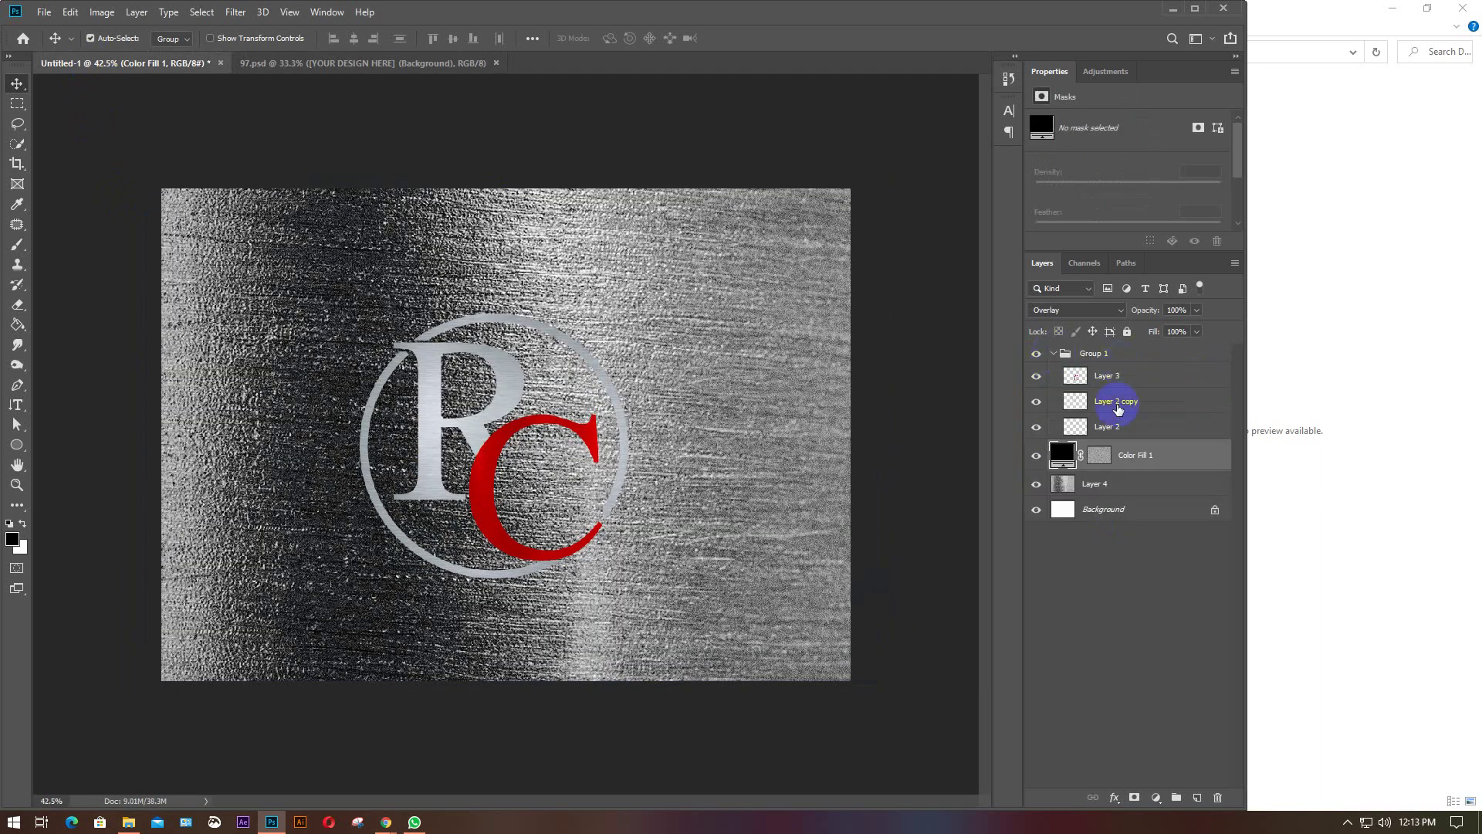
{"action": "left_click", "coordinate": [1058, 355]}
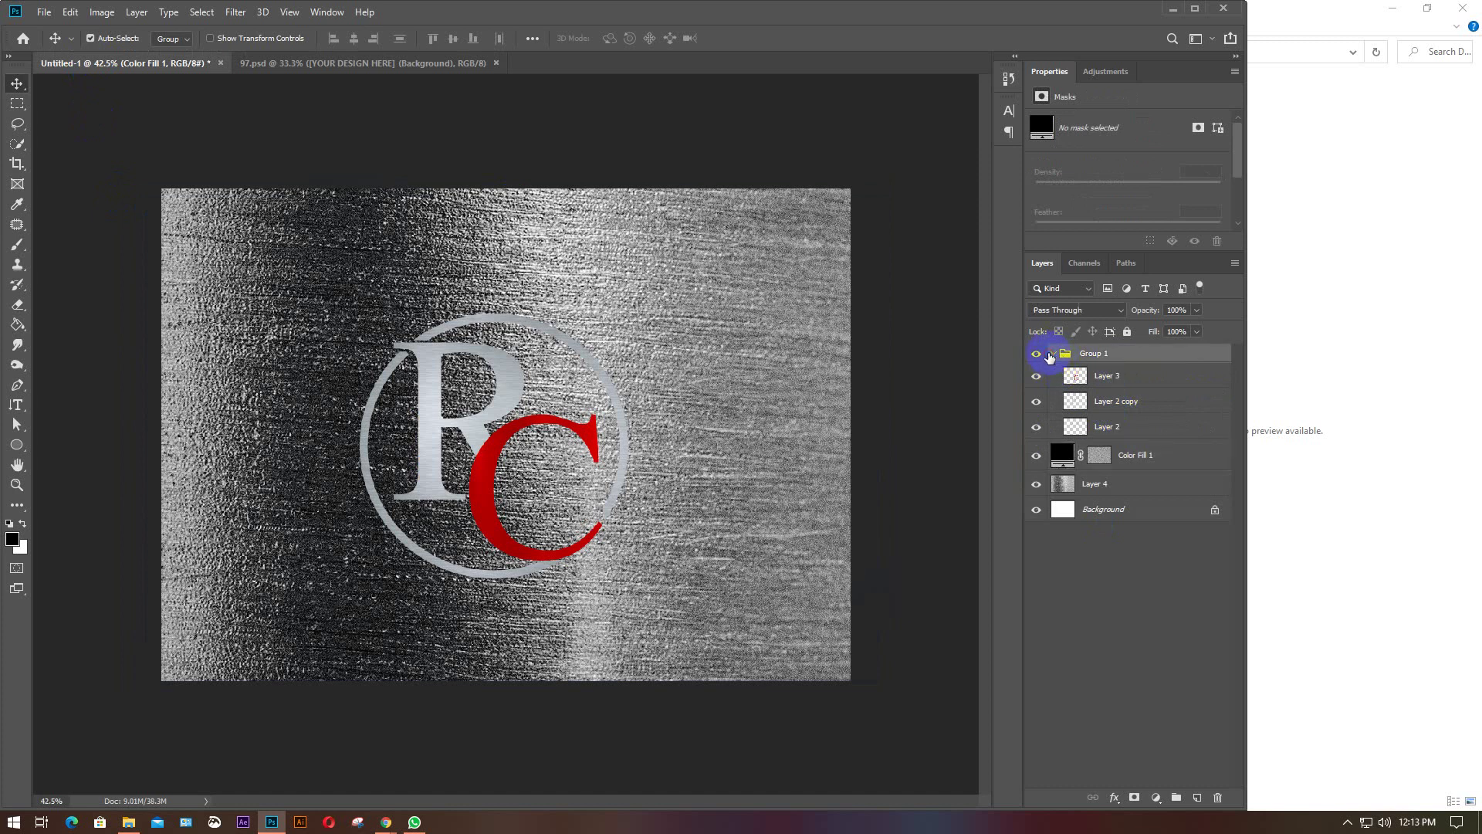
{"action": "left_click", "coordinate": [1036, 354]}
{"action": "left_click", "coordinate": [1037, 354]}
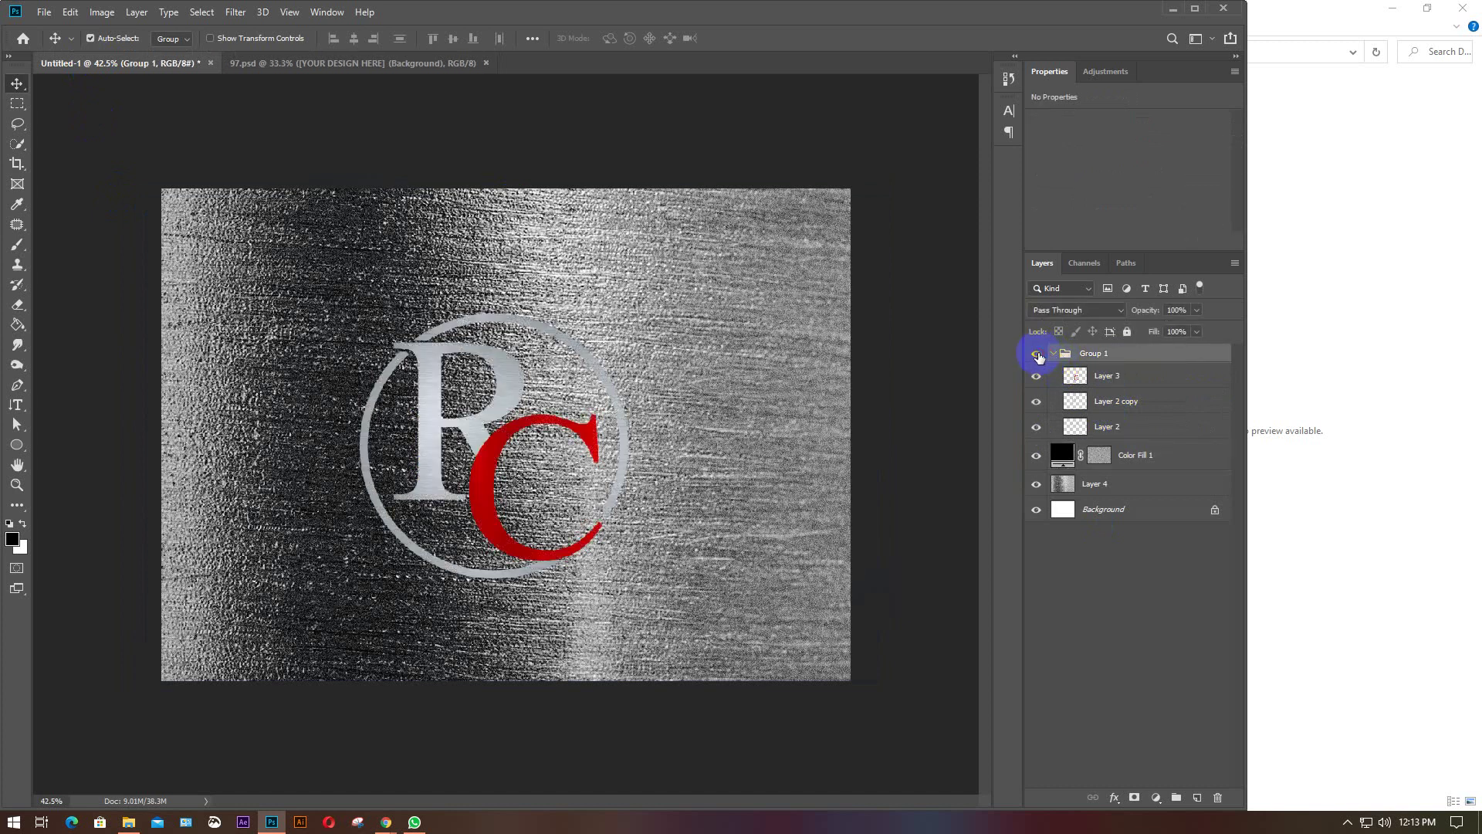
{"action": "left_click", "coordinate": [1053, 354]}
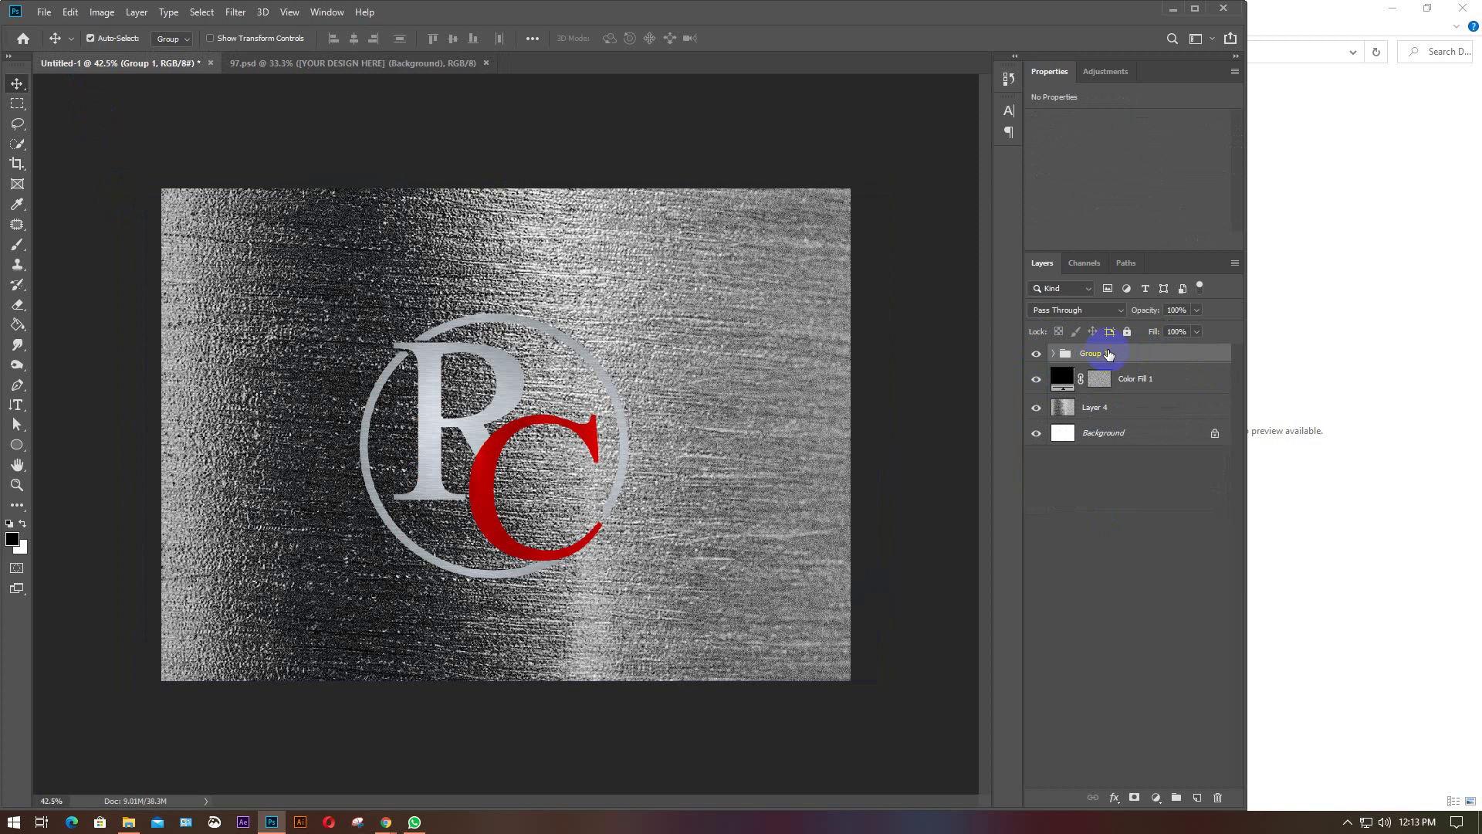
{"action": "key", "text": "ctrl"}
{"action": "left_click", "coordinate": [325, 63]}
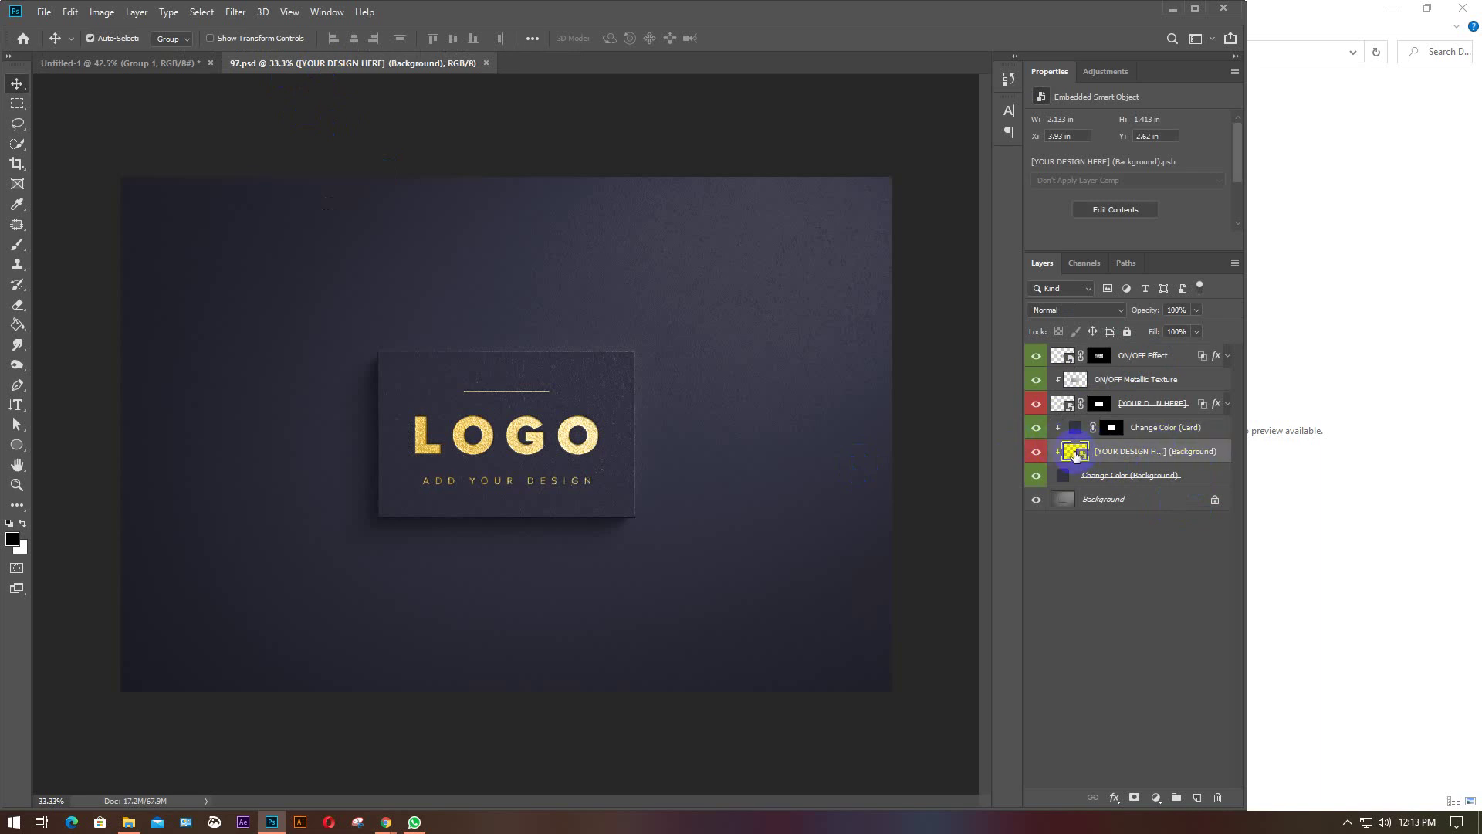
Paste the RC logo into the YOUR DESIGN HERE smart object, hide its placeholder layer, and save.
{"action": "double_click", "coordinate": [1073, 453]}
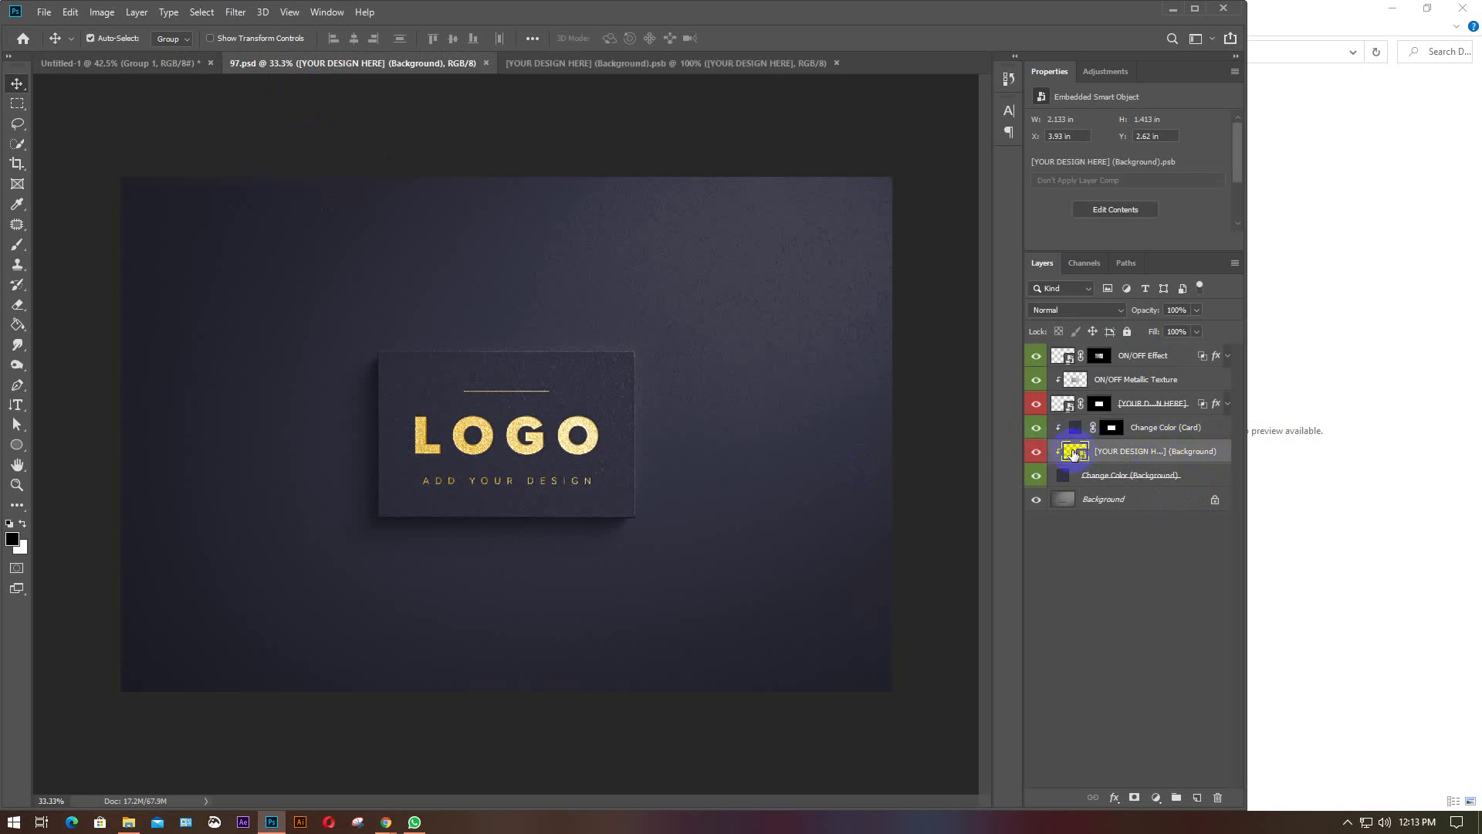
{"action": "key", "text": "ctrl+v"}
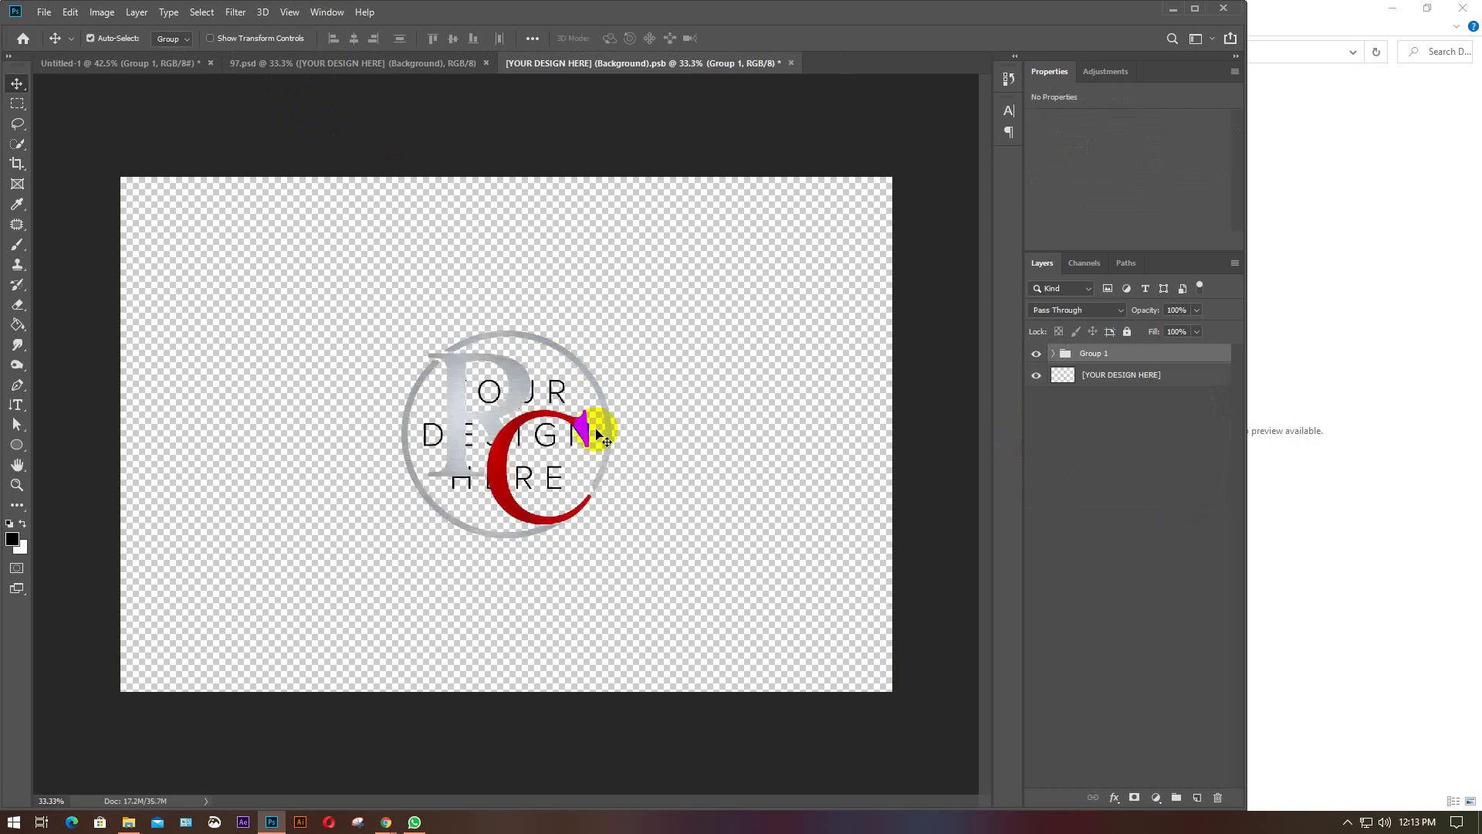
{"action": "left_click", "coordinate": [1103, 380]}
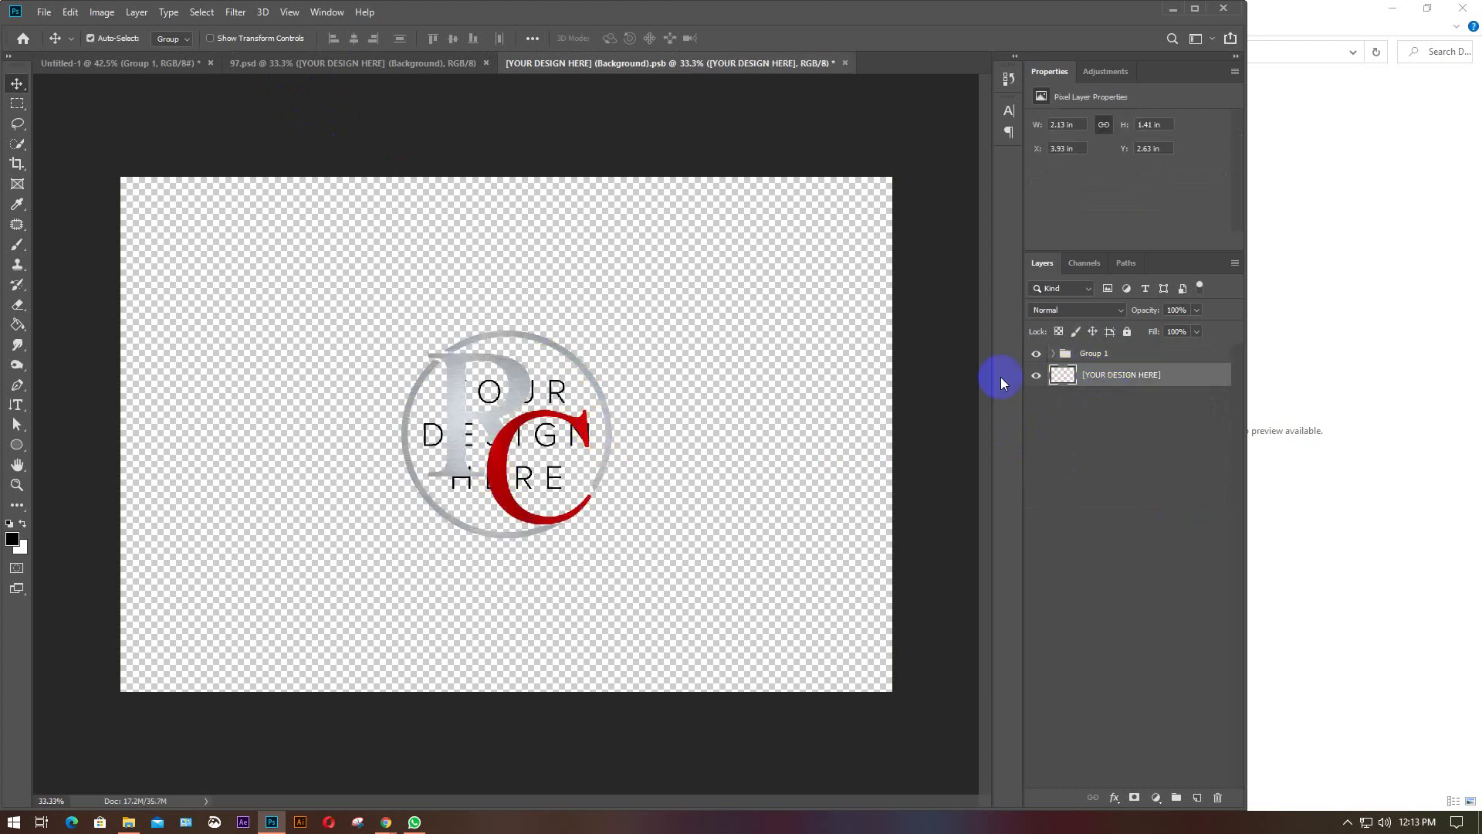
{"action": "left_click", "coordinate": [1036, 375]}
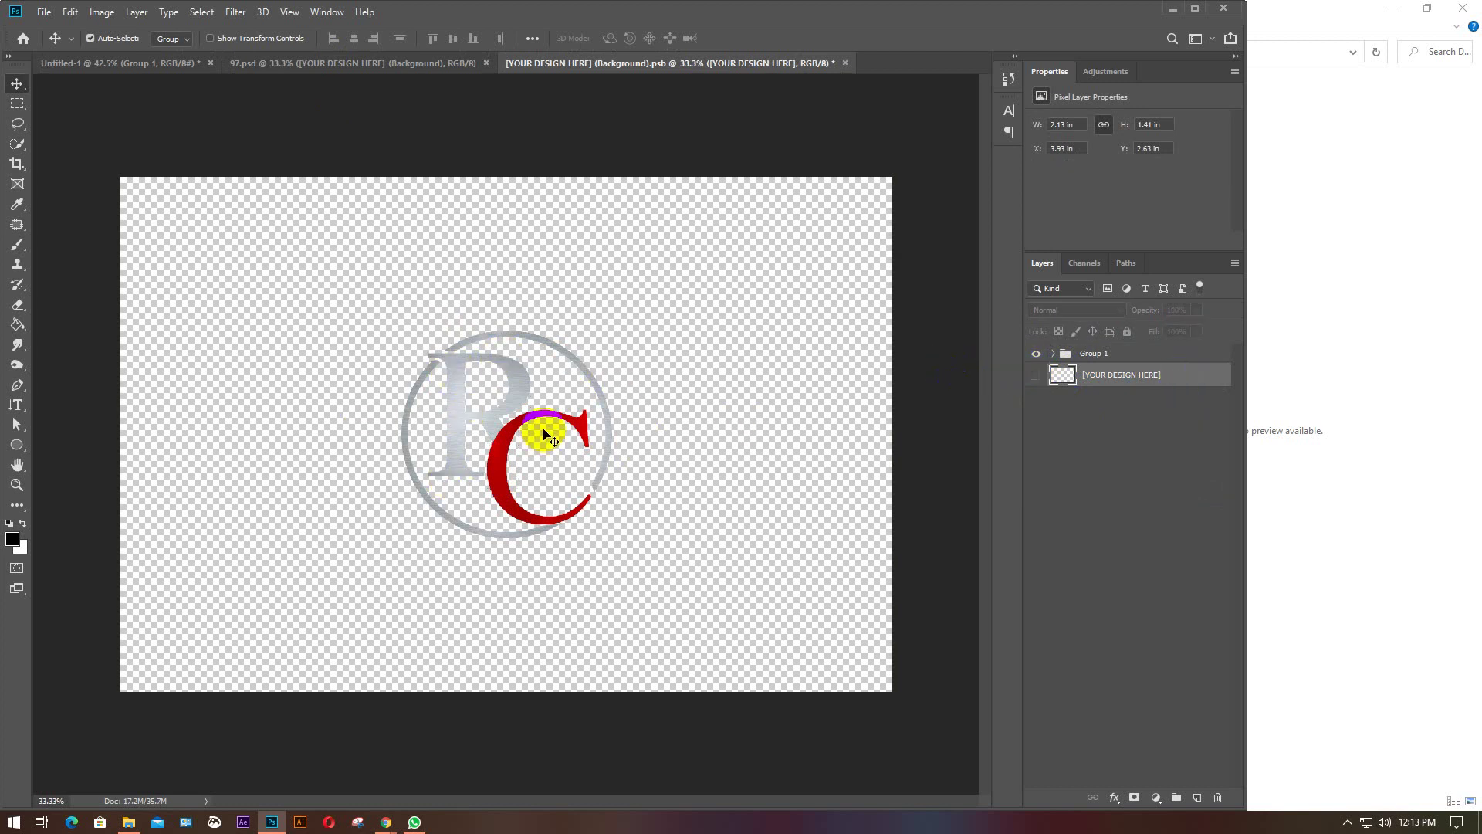
{"action": "key", "text": "ctrl+s"}
{"action": "left_click", "coordinate": [333, 62]}
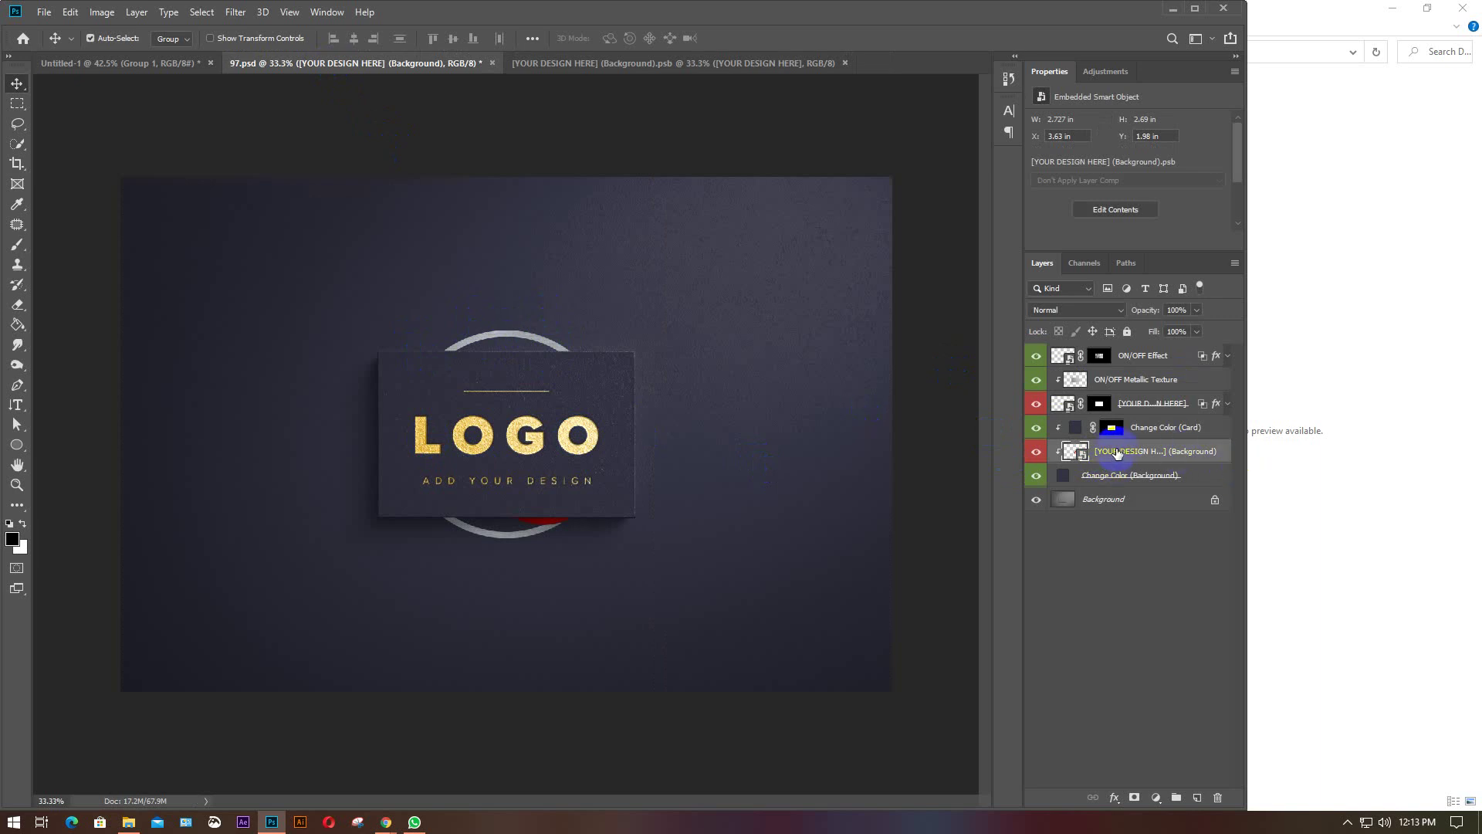
Toggle the Change Color (Card) layer to reveal the RC logo and hide the gold LOGO sample text.
{"action": "left_click", "coordinate": [1035, 428]}
{"action": "left_click", "coordinate": [1035, 429]}
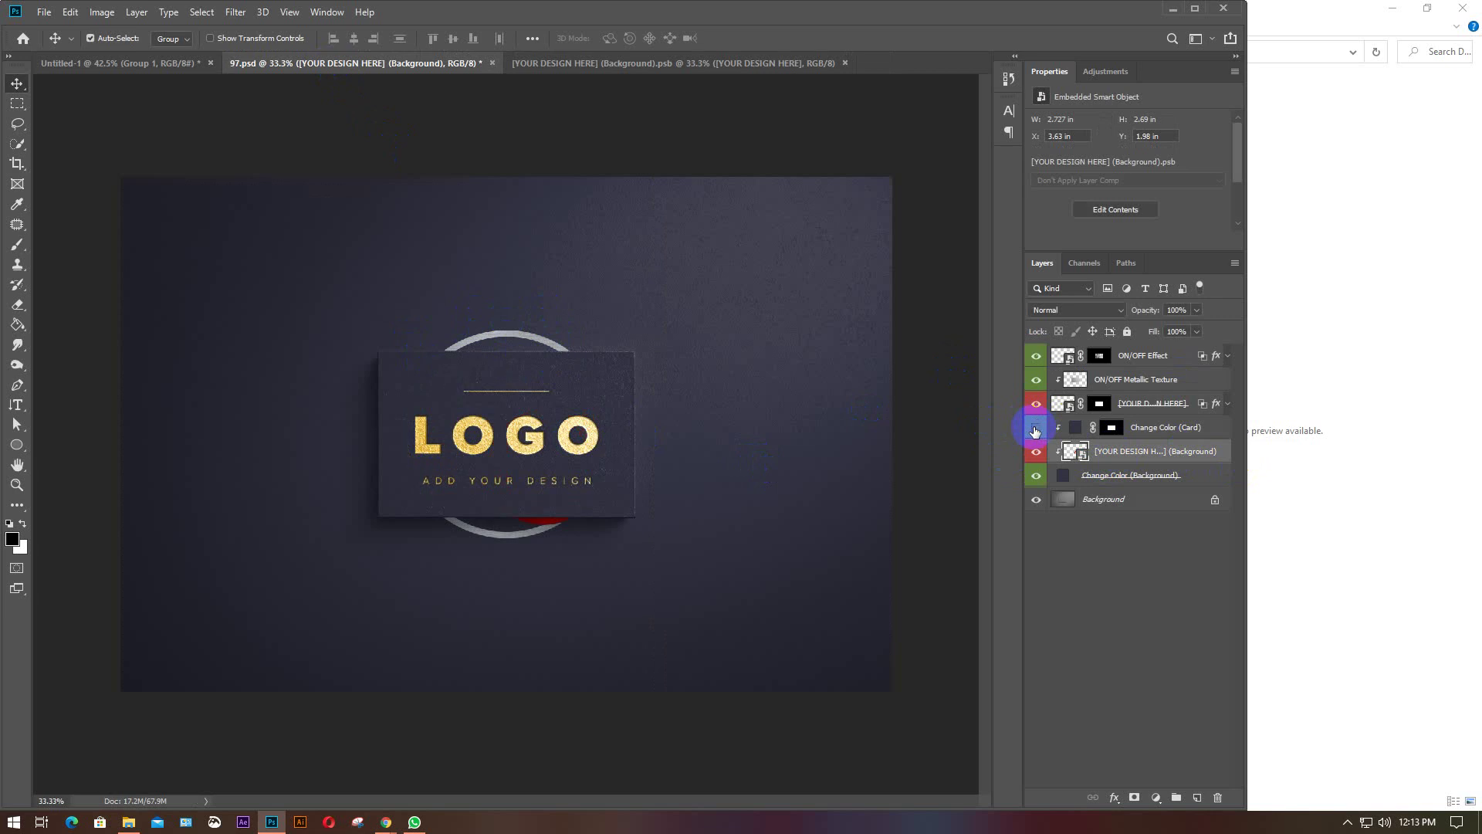
{"action": "left_click", "coordinate": [1035, 429]}
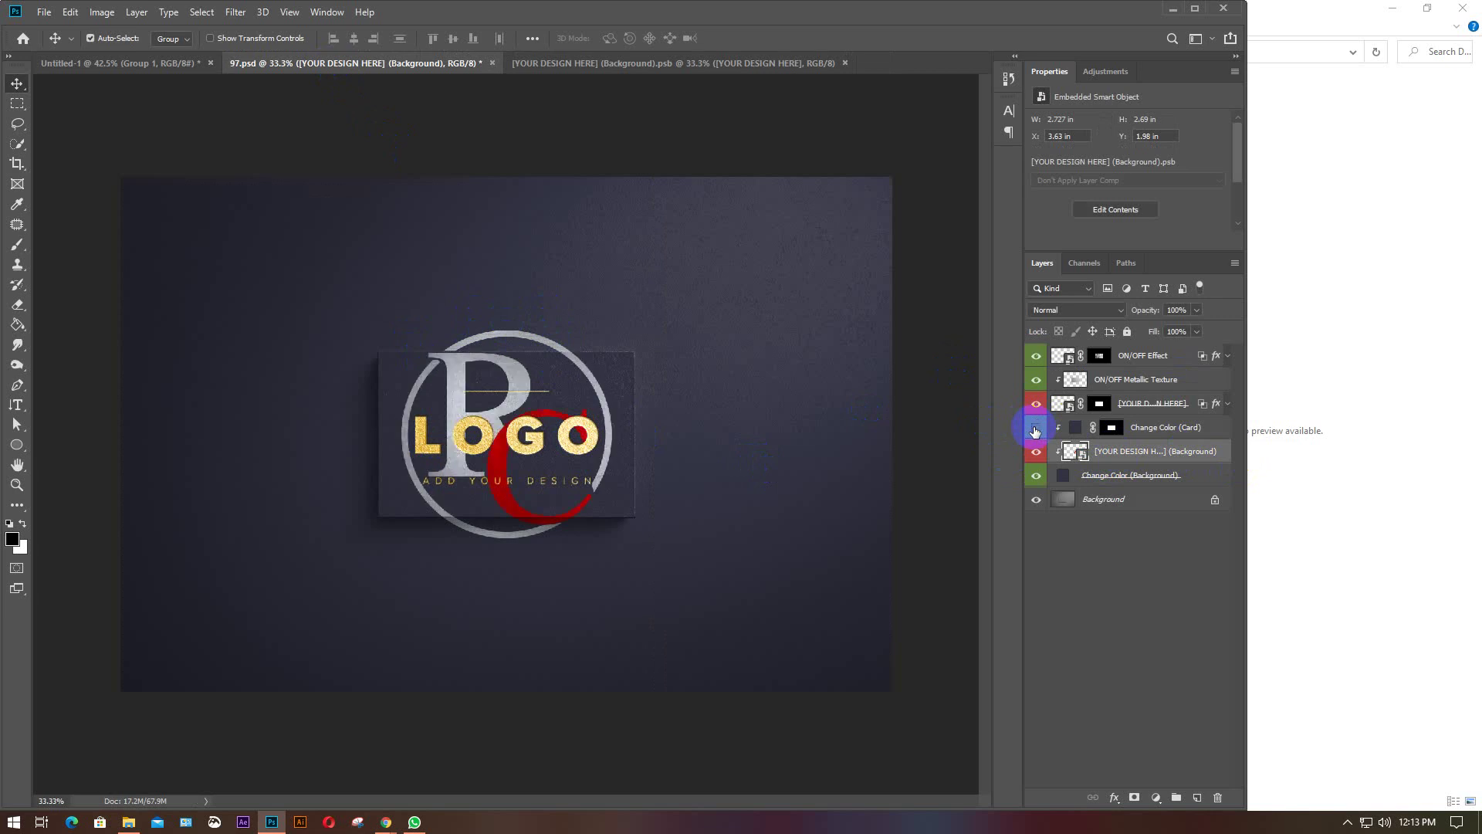
{"action": "left_click", "coordinate": [1035, 428]}
{"action": "left_click", "coordinate": [1035, 428]}
{"action": "left_click", "coordinate": [1036, 404]}
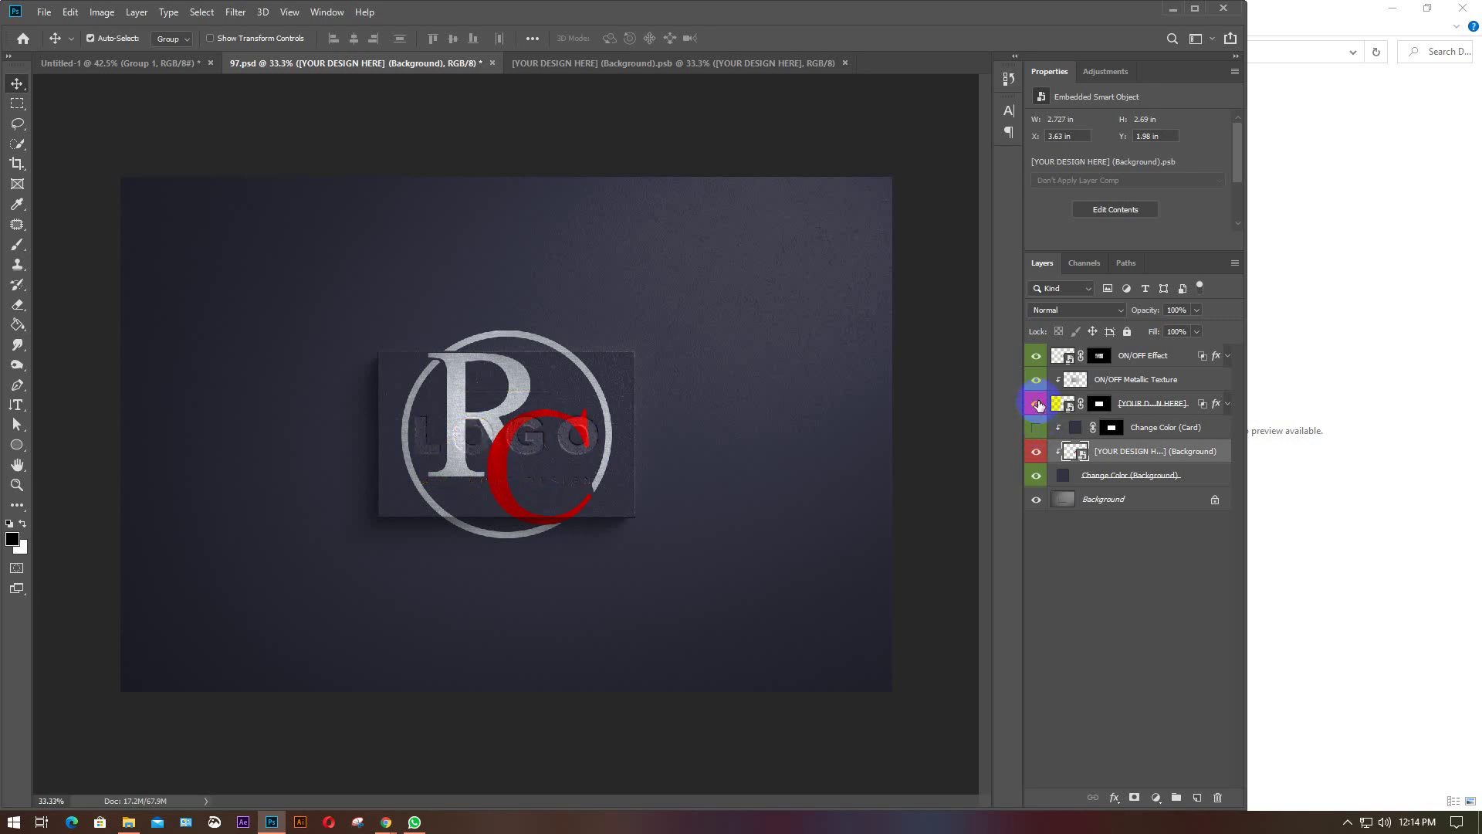
{"action": "left_click", "coordinate": [1037, 404]}
{"action": "left_click", "coordinate": [1036, 404]}
Turn off the Metallic Texture and Effect layers, checking the monogram and background layers' visibility.
{"action": "left_click", "coordinate": [1035, 381]}
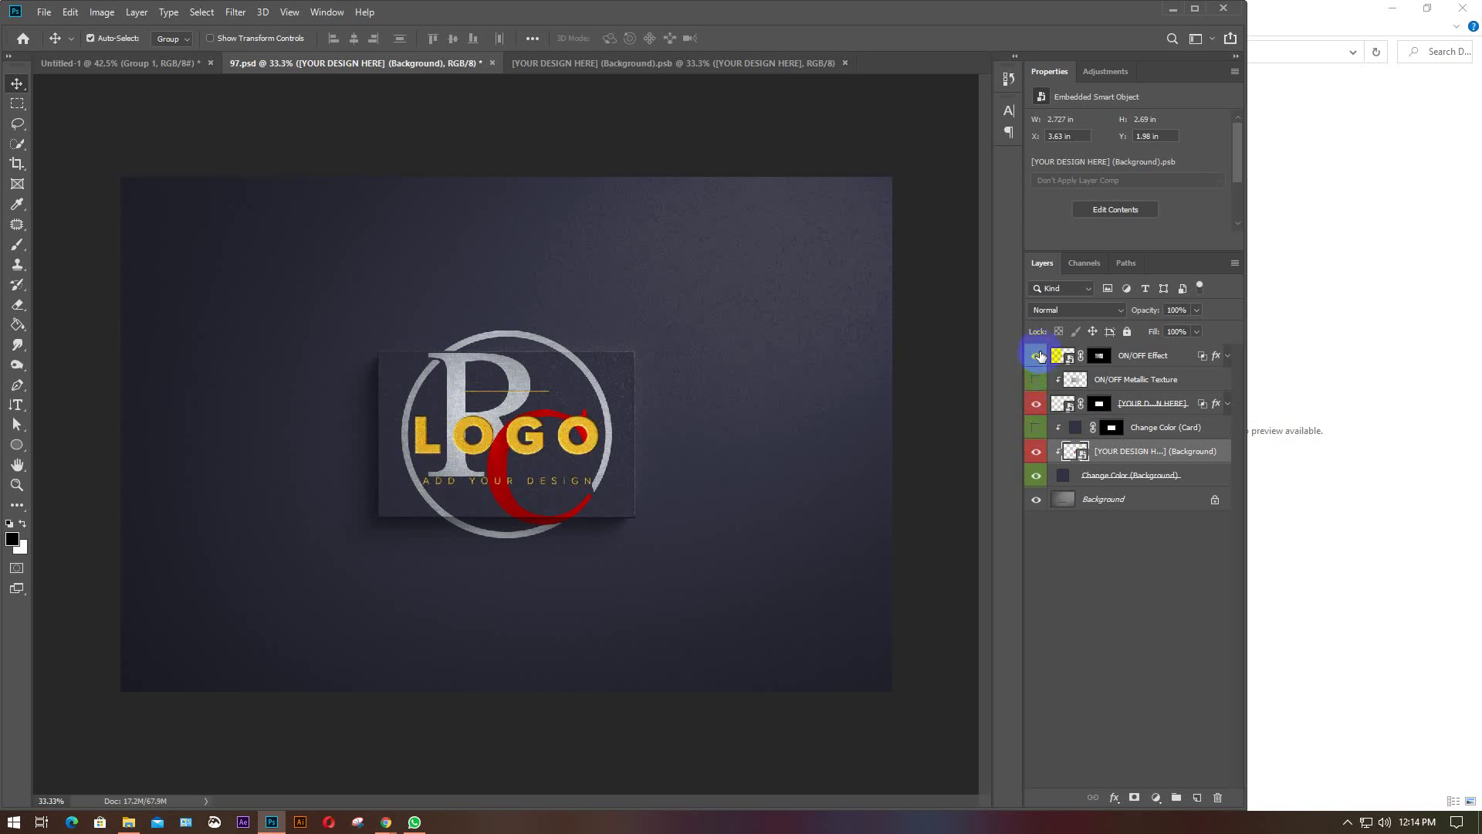
{"action": "left_click", "coordinate": [1035, 406]}
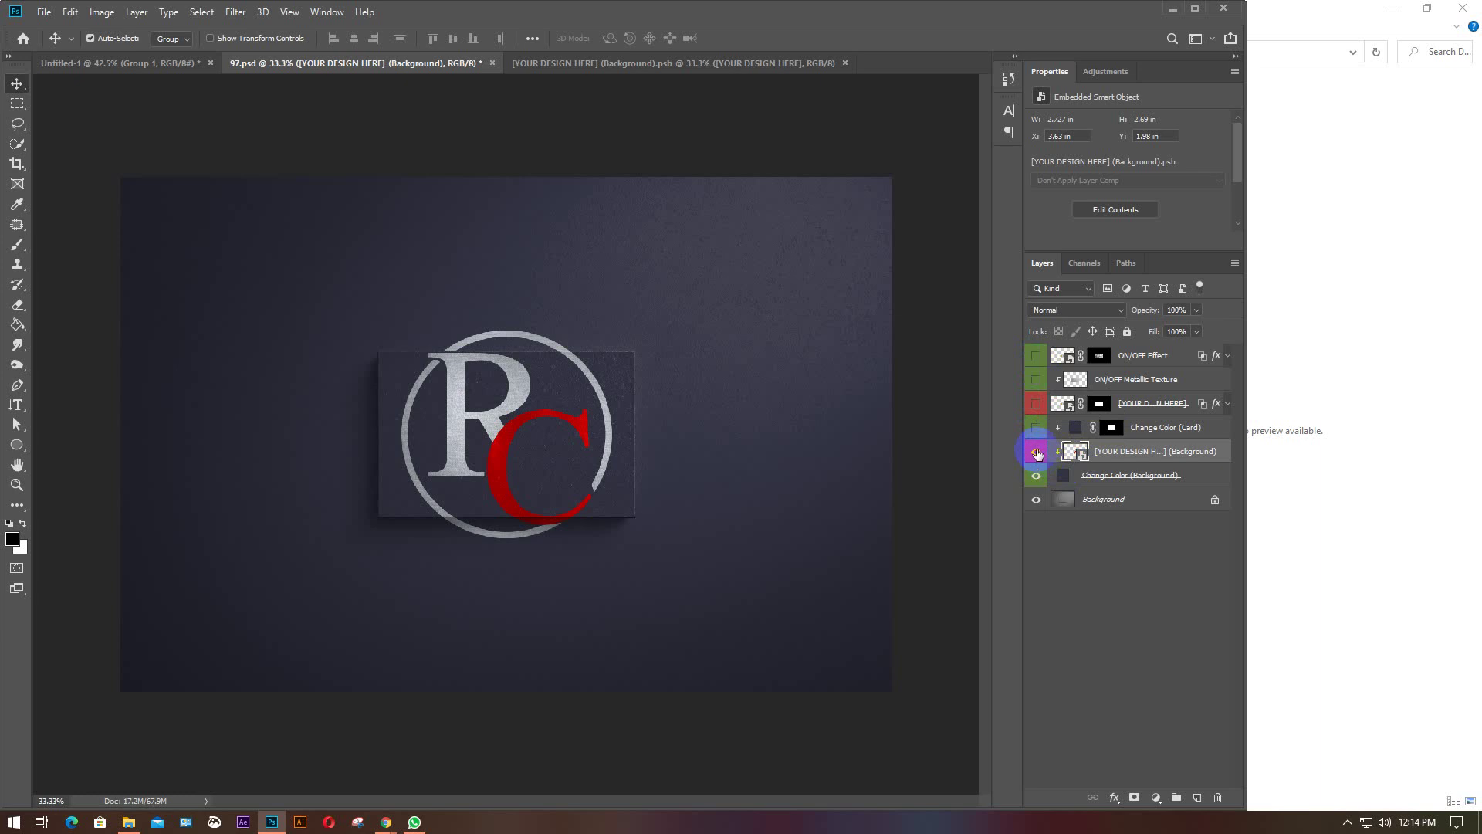
{"action": "left_click", "coordinate": [1036, 452]}
{"action": "left_click", "coordinate": [1036, 453]}
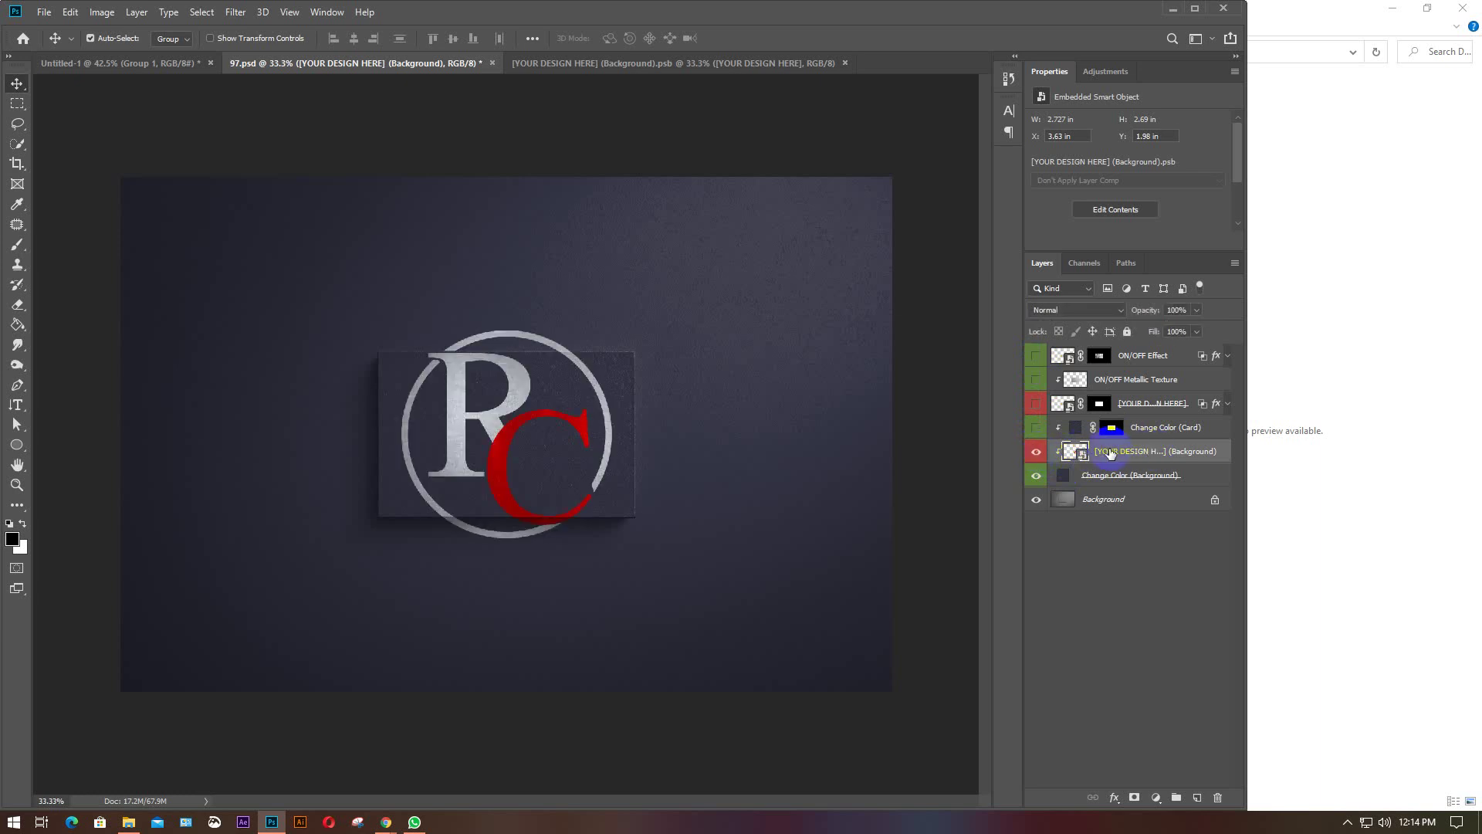
{"action": "left_click", "coordinate": [1037, 476]}
{"action": "left_click", "coordinate": [1036, 476]}
{"action": "left_click", "coordinate": [1037, 501]}
{"action": "left_click", "coordinate": [1036, 500]}
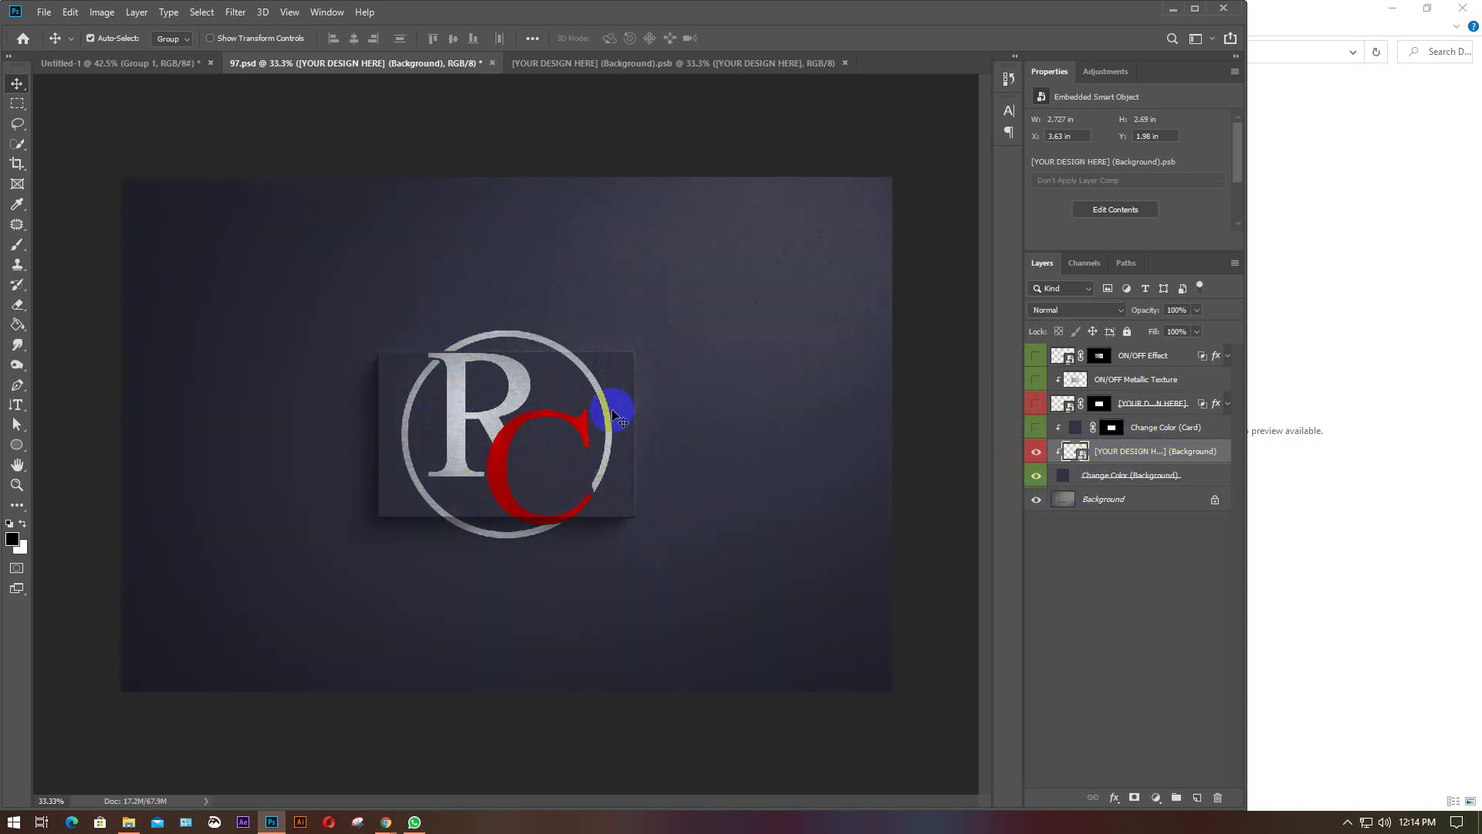
{"action": "left_click", "coordinate": [622, 63]}
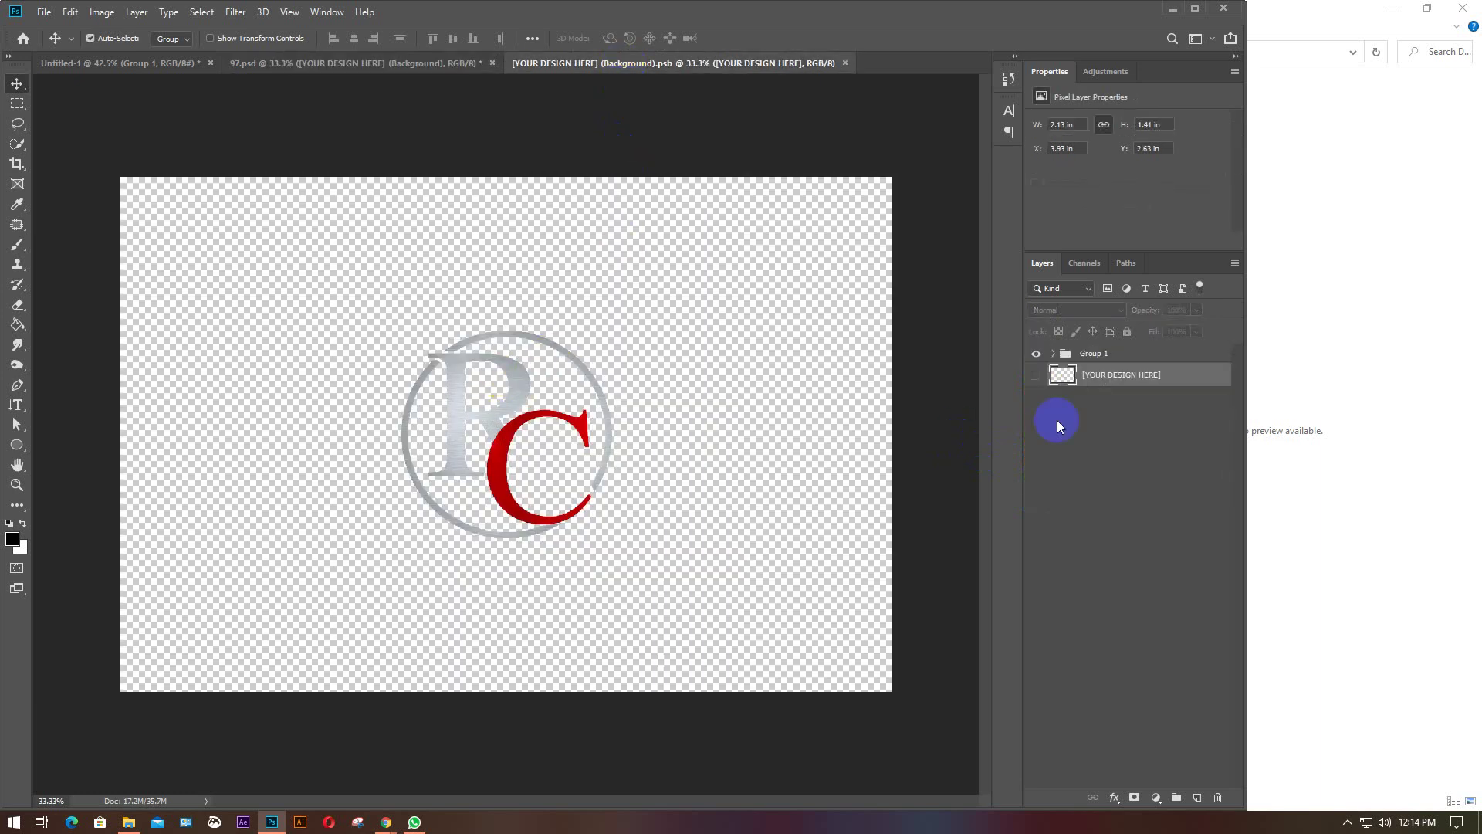
Scale the RC logo group down, move it toward the centre, and save the smart object.
{"action": "left_click", "coordinate": [1103, 355]}
{"action": "key", "text": "ctrl+t"}
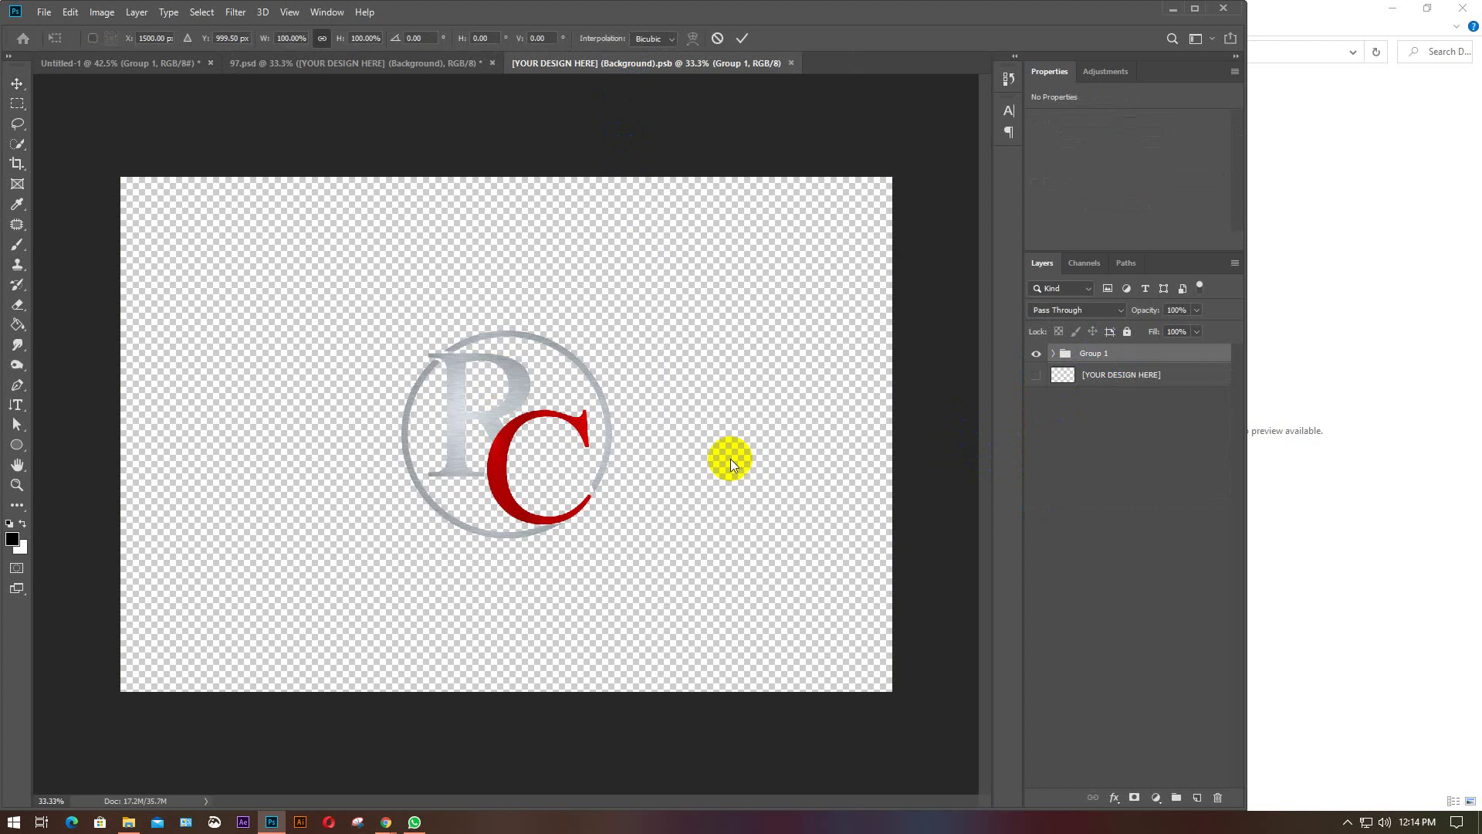
{"action": "left_click_drag", "start_coordinate": [611, 540], "coordinate": [540, 467]}
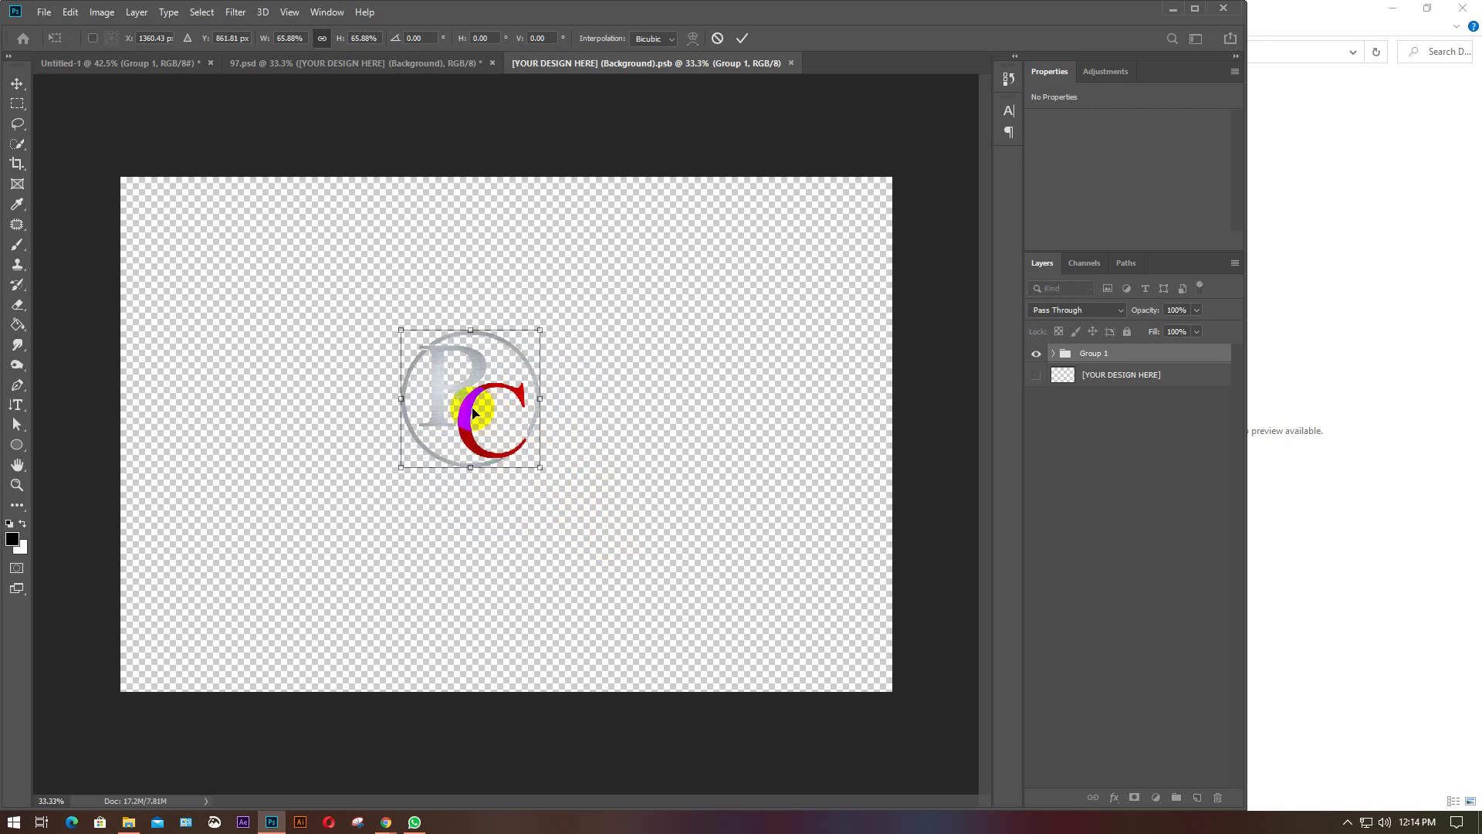
{"action": "left_click_drag", "start_coordinate": [469, 419], "coordinate": [506, 459]}
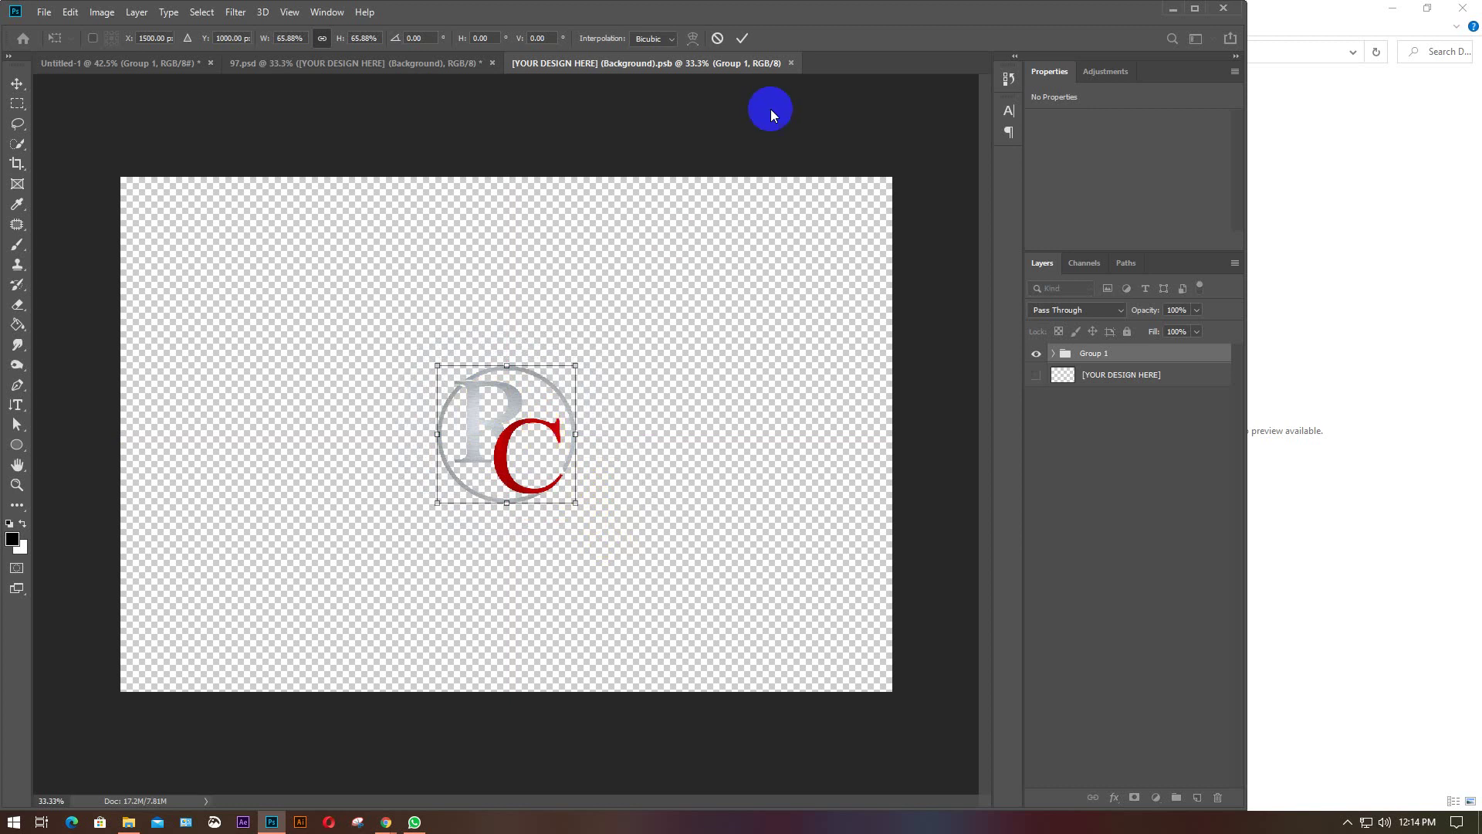
{"action": "left_click", "coordinate": [741, 38]}
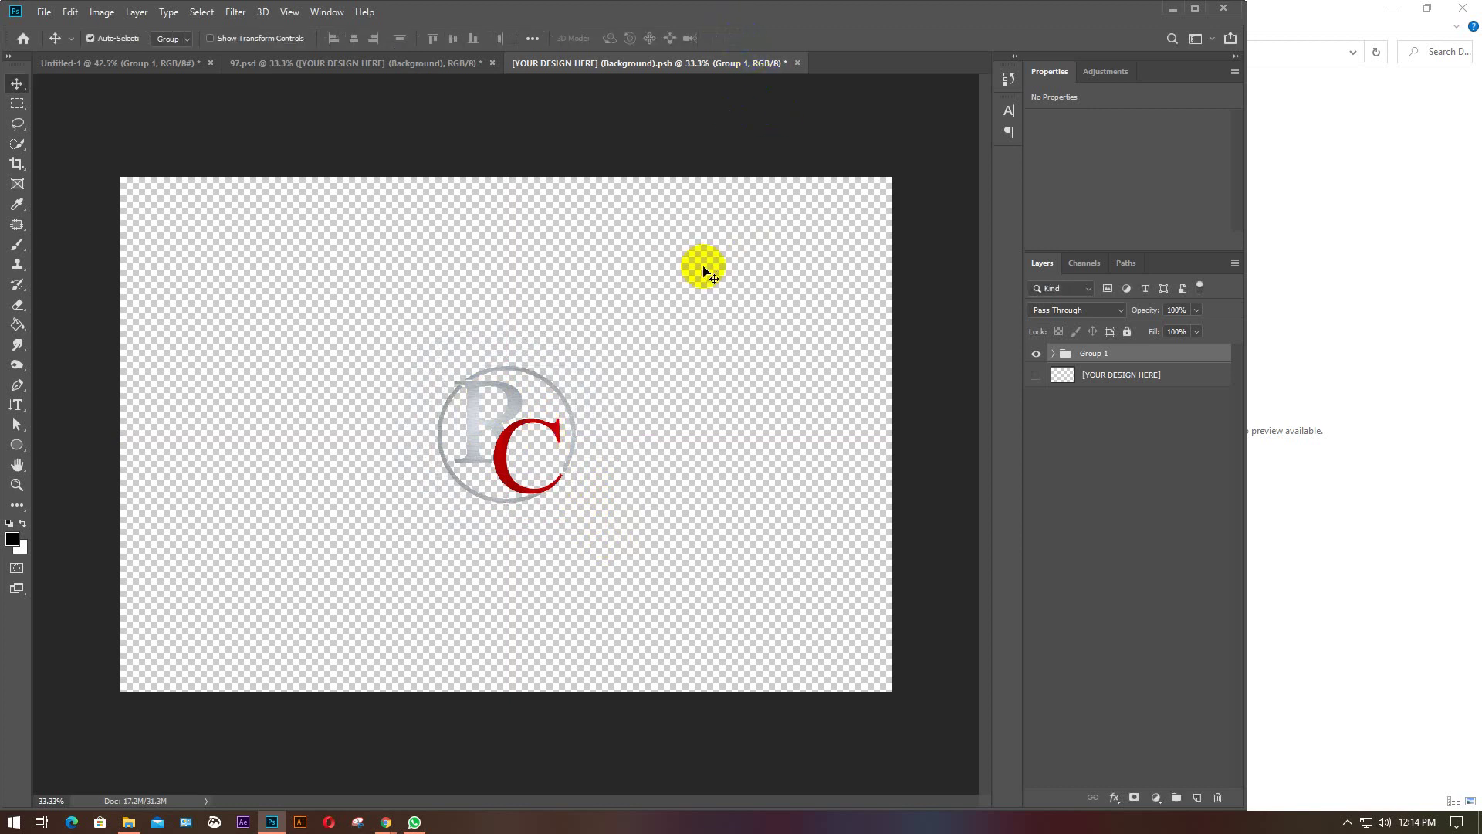
{"action": "key", "text": "ctrl+s"}
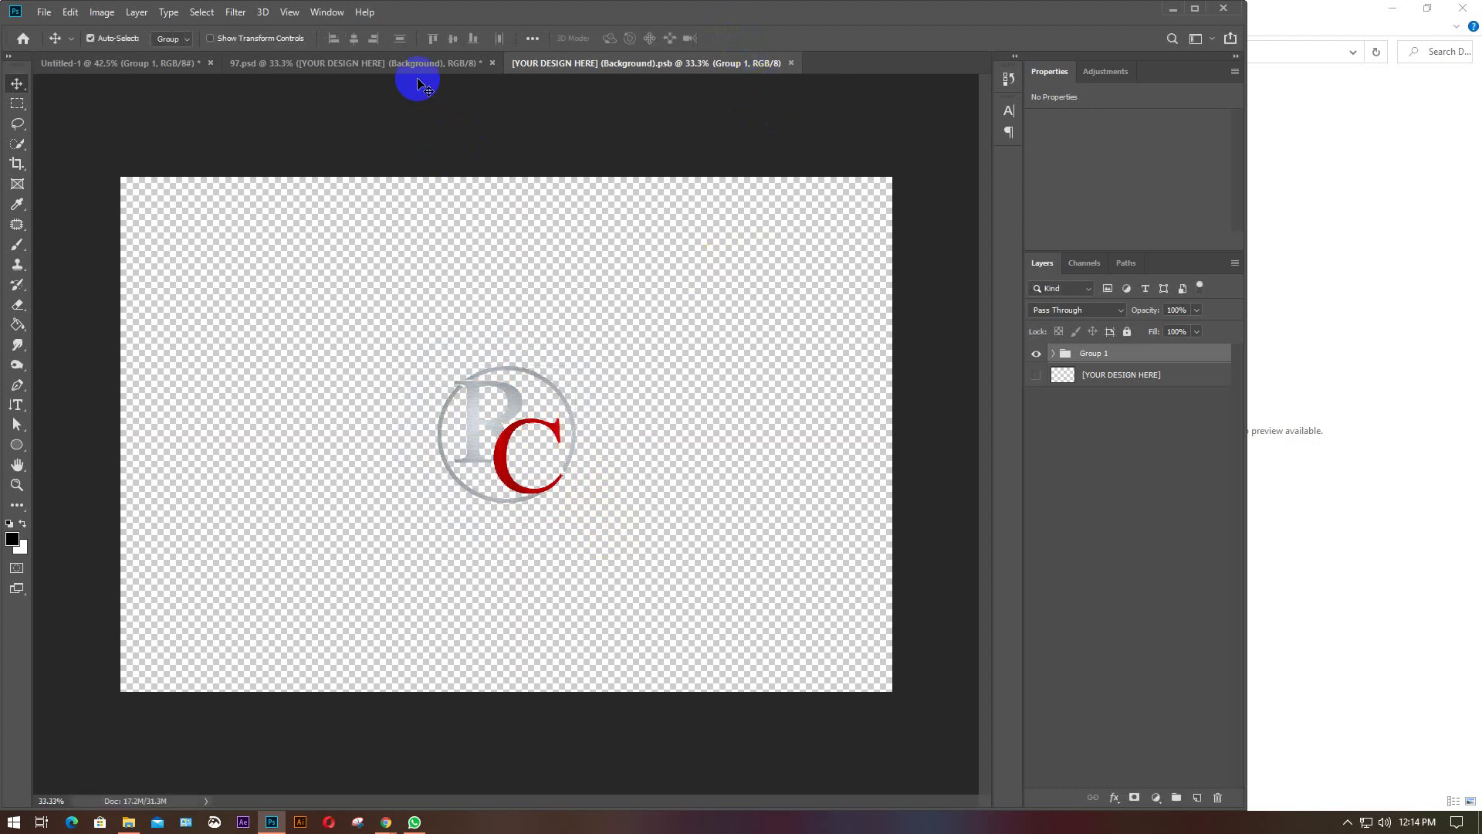
{"action": "left_click", "coordinate": [394, 64]}
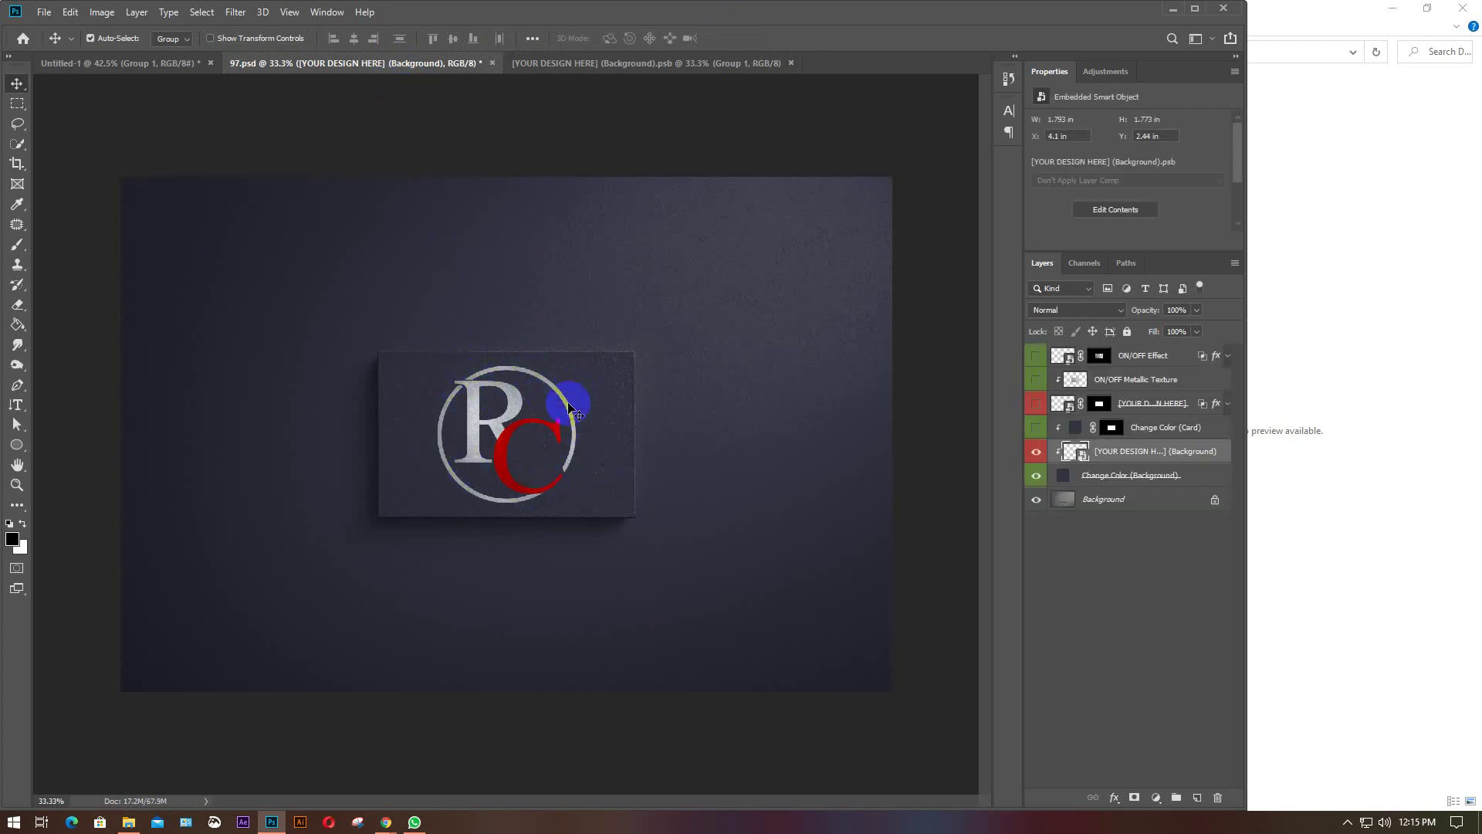
Resize the logo to 86.56%, centre it, and save to update the business-card mockup.
{"action": "left_click", "coordinate": [631, 62]}
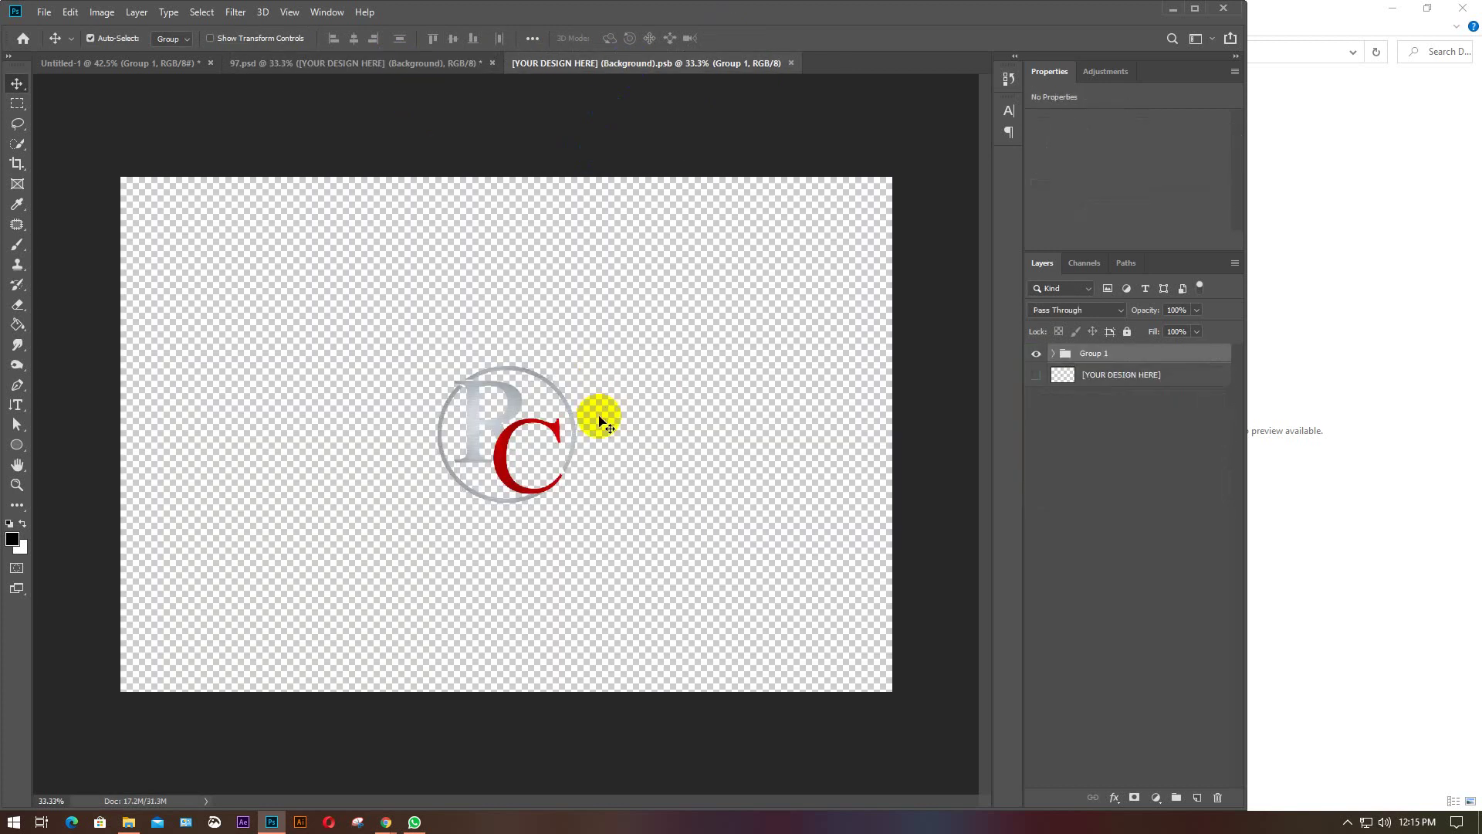
{"action": "key", "text": "ctrl+t"}
{"action": "left_click_drag", "start_coordinate": [576, 504], "coordinate": [557, 484]}
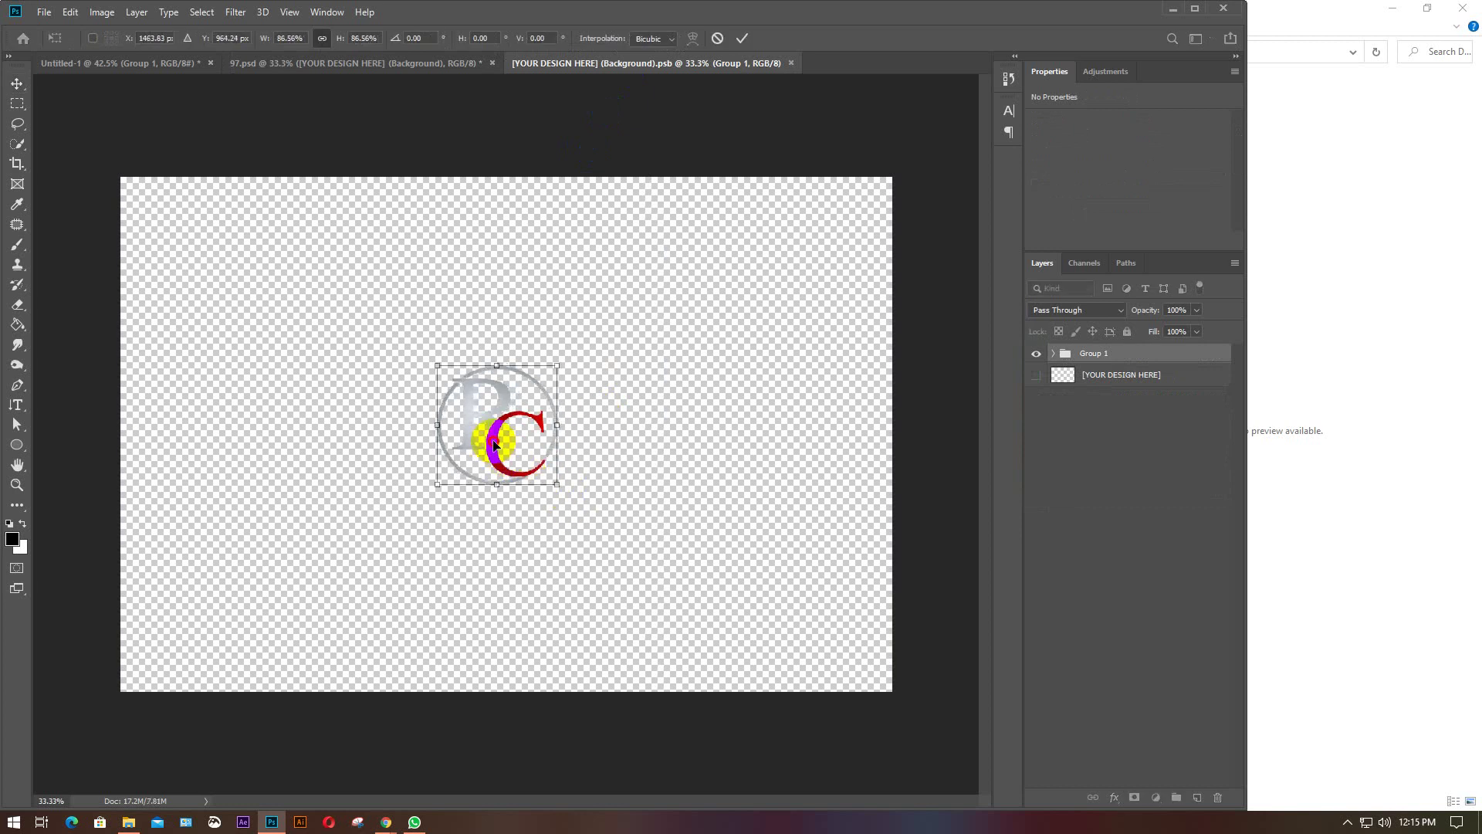
{"action": "left_click_drag", "start_coordinate": [494, 445], "coordinate": [505, 451]}
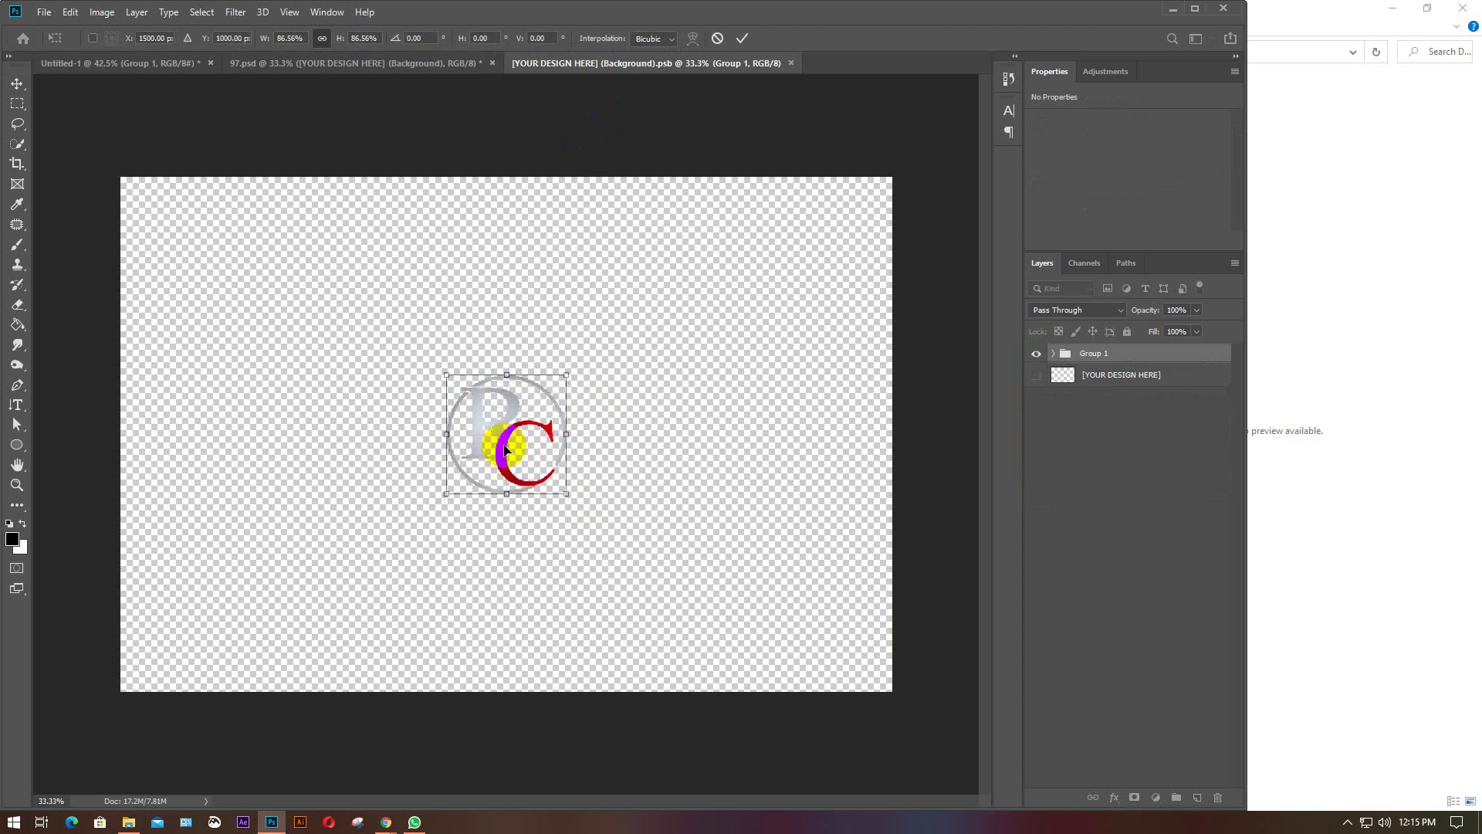
{"action": "key", "text": "Return"}
{"action": "key", "text": "ctrl+s"}
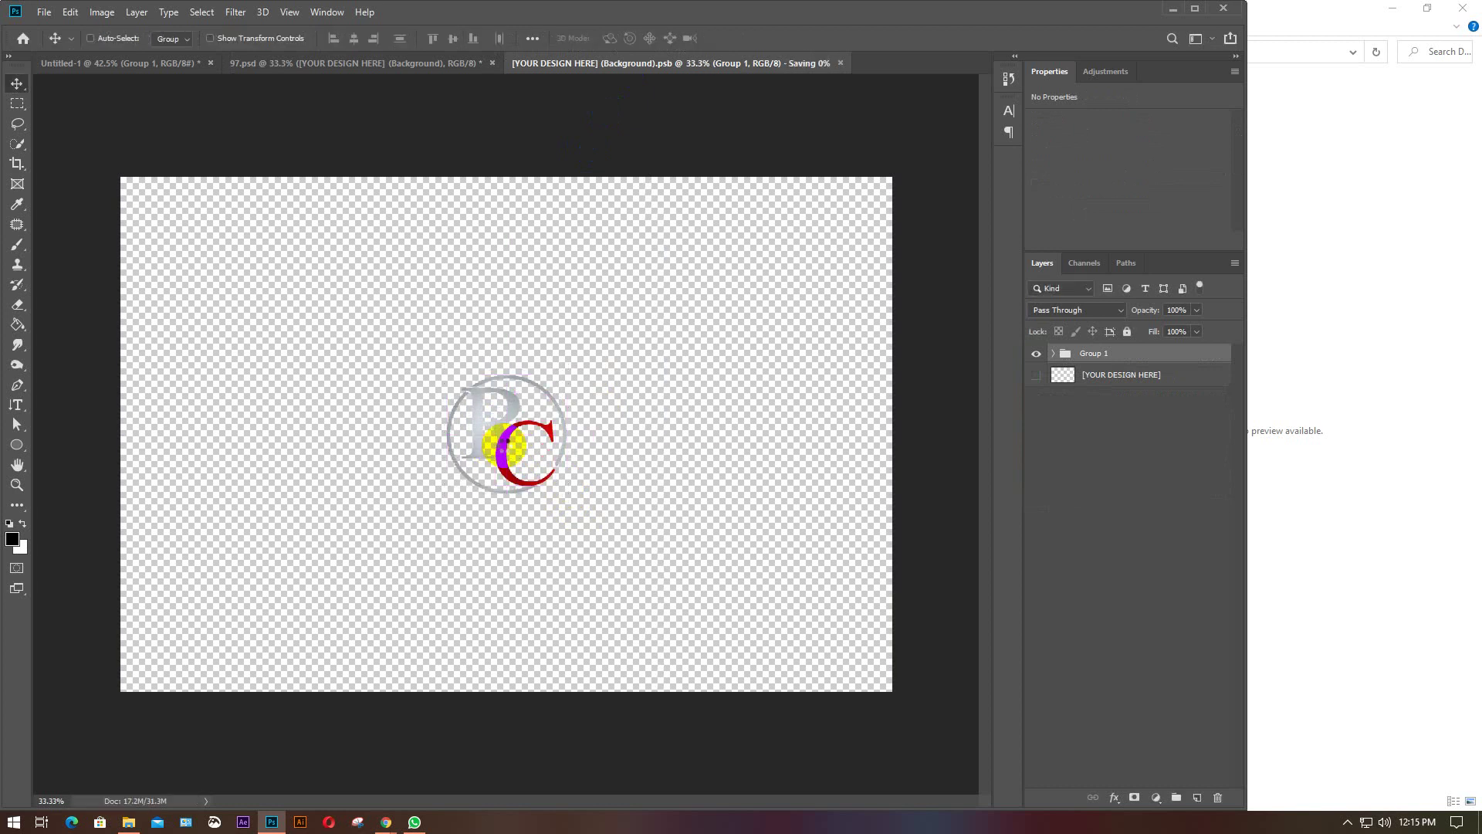
{"action": "left_click", "coordinate": [349, 62]}
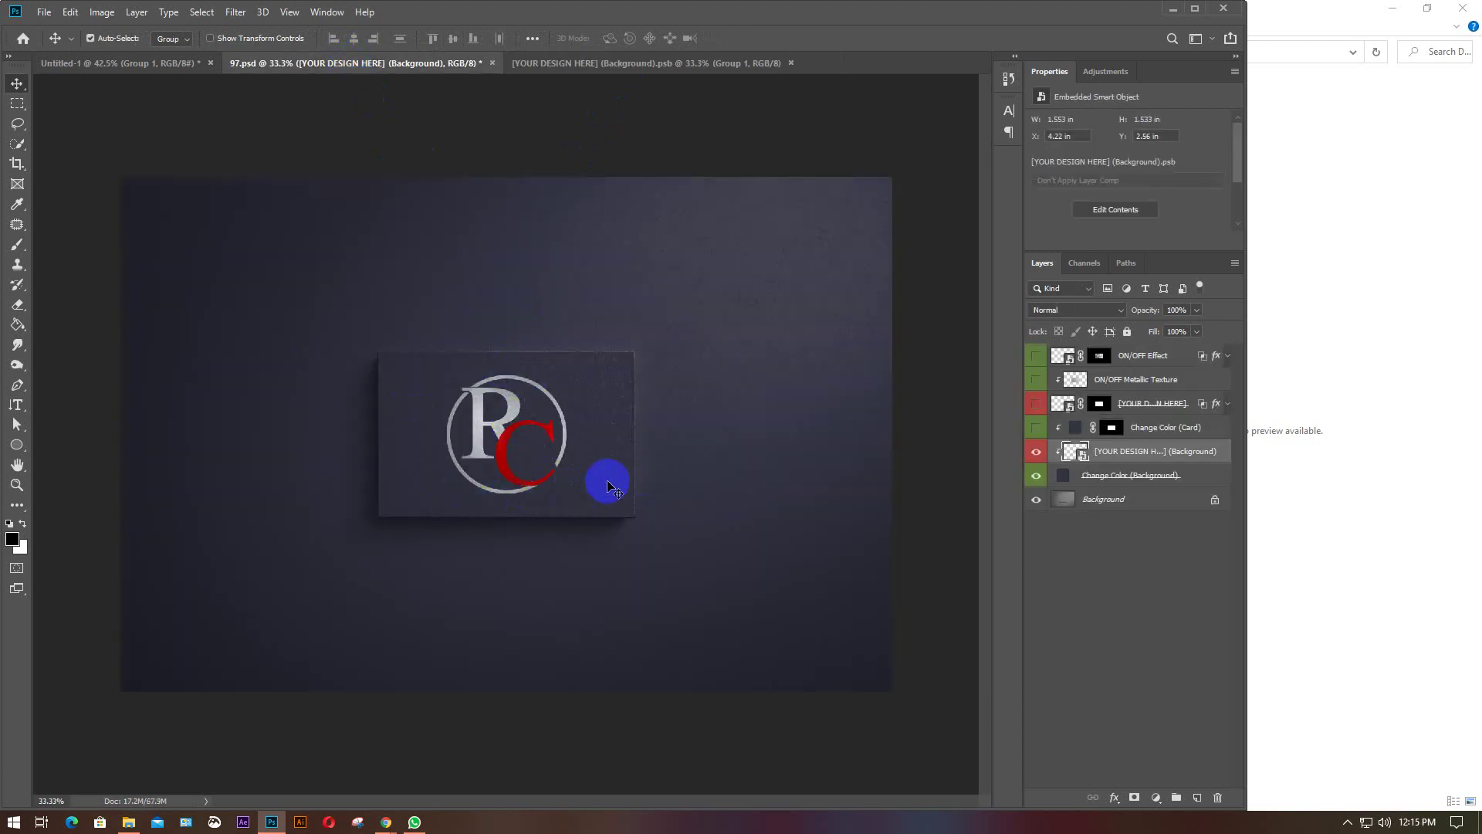
Export via Save for Web (Legacy) as a quality-100 JPEG named 97 on the Desktop.
{"action": "left_click", "coordinate": [43, 12]}
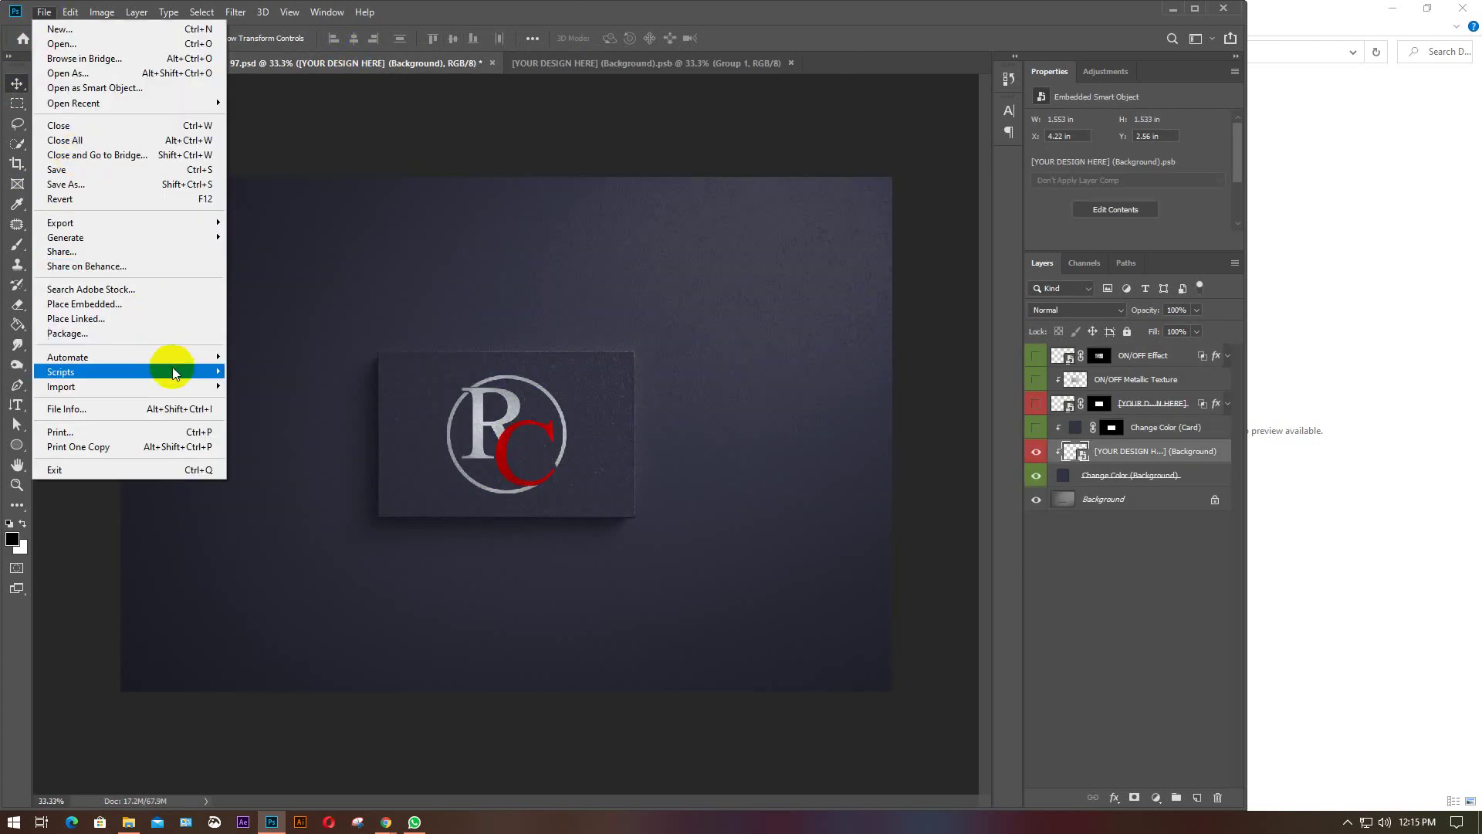
{"action": "mouse_move", "coordinate": [116, 222]}
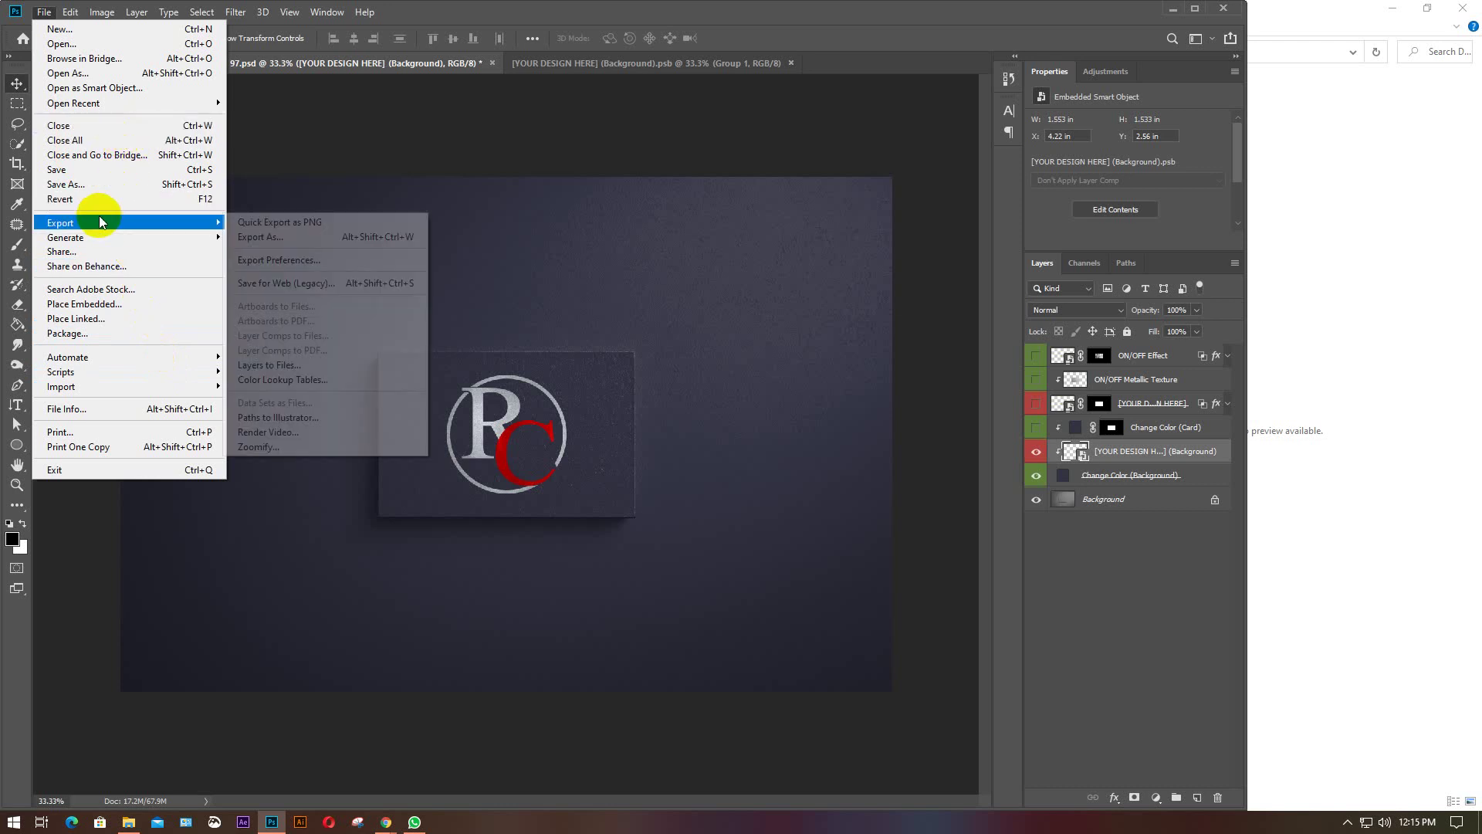
{"action": "left_click", "coordinate": [289, 282]}
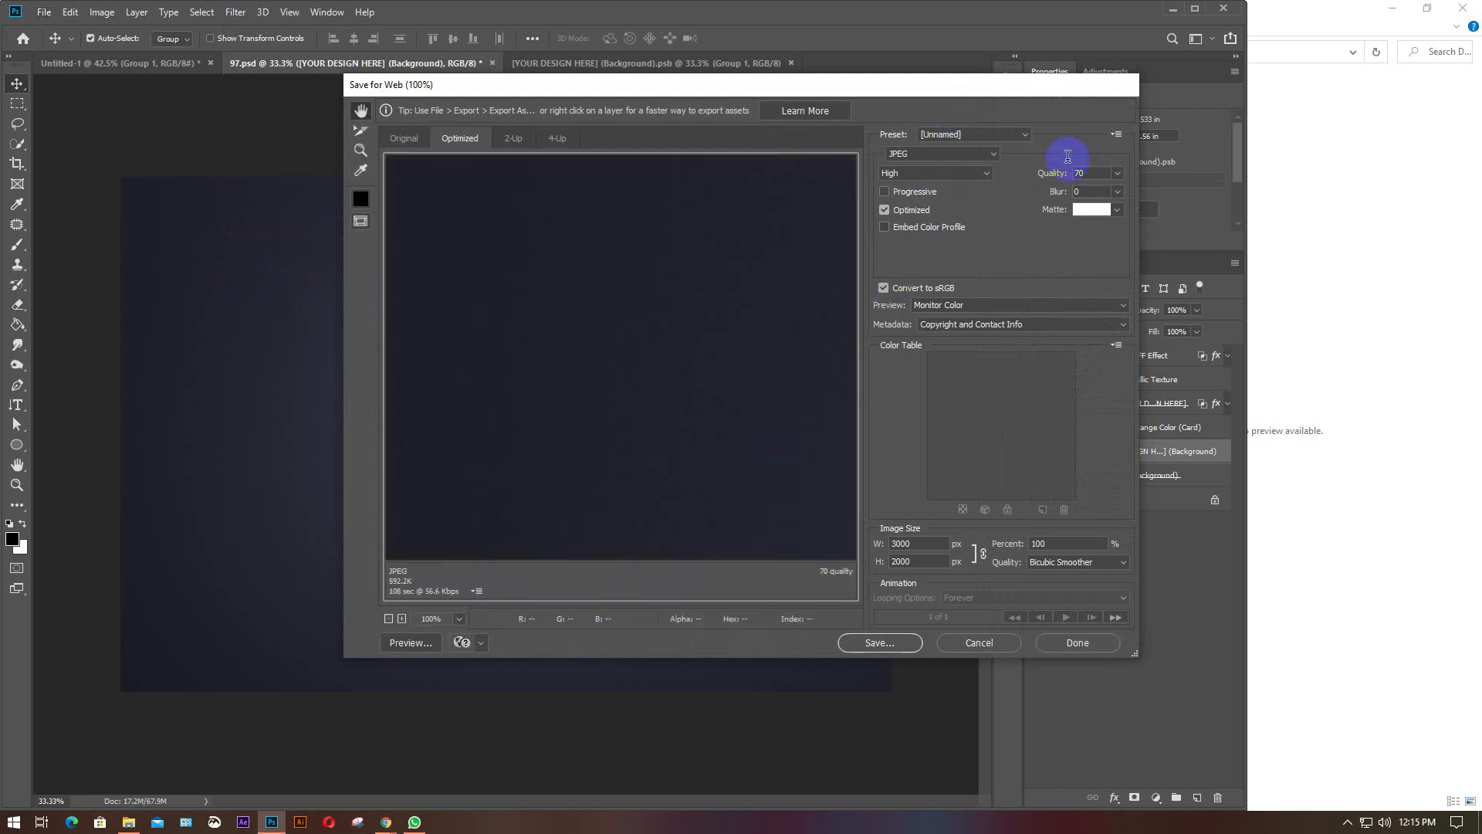
{"action": "left_click", "coordinate": [1116, 173]}
{"action": "left_click_drag", "start_coordinate": [1098, 193], "coordinate": [1156, 193]}
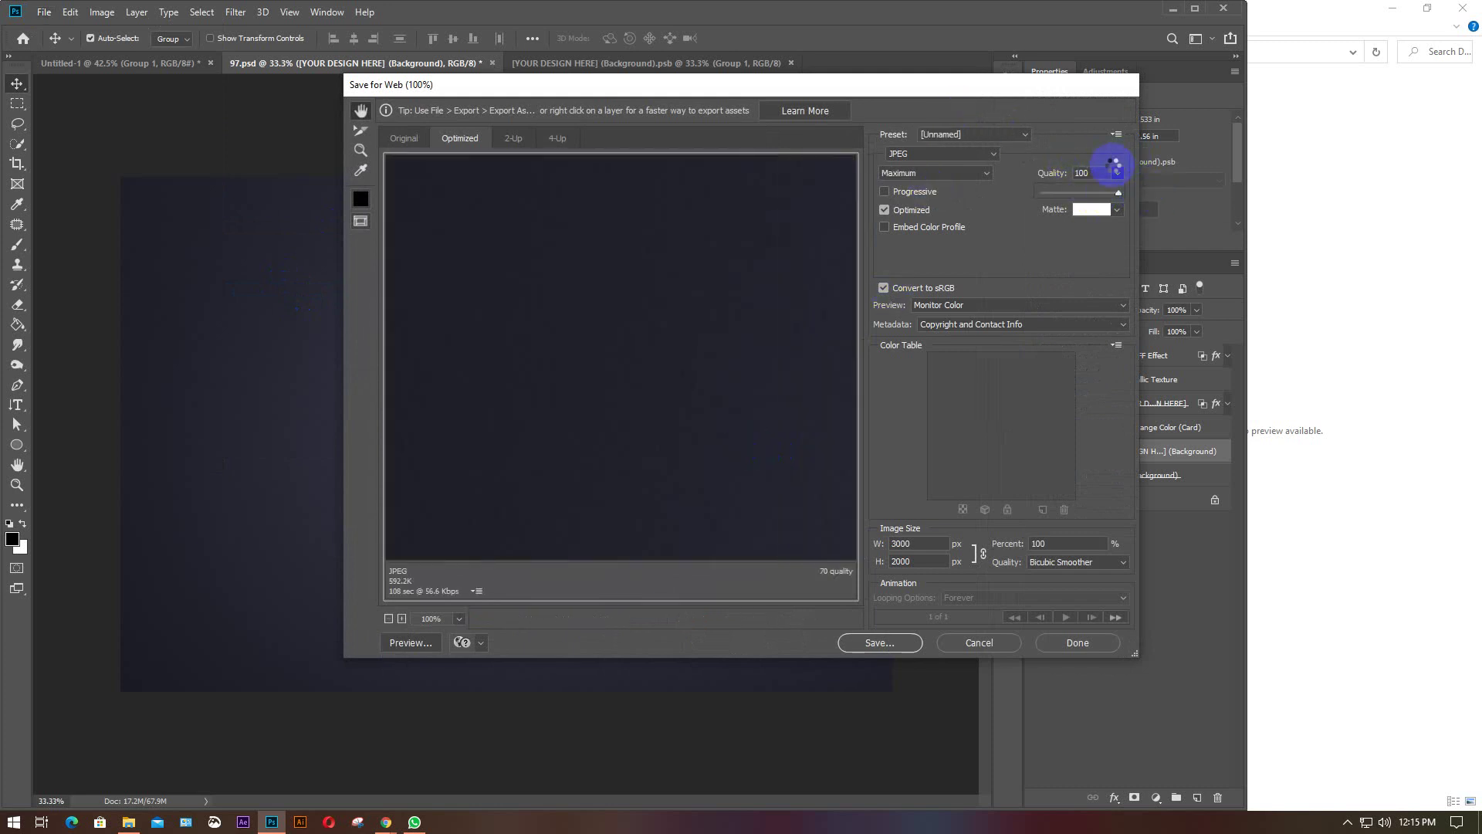
{"action": "left_click", "coordinate": [1092, 207]}
{"action": "left_click", "coordinate": [872, 643]}
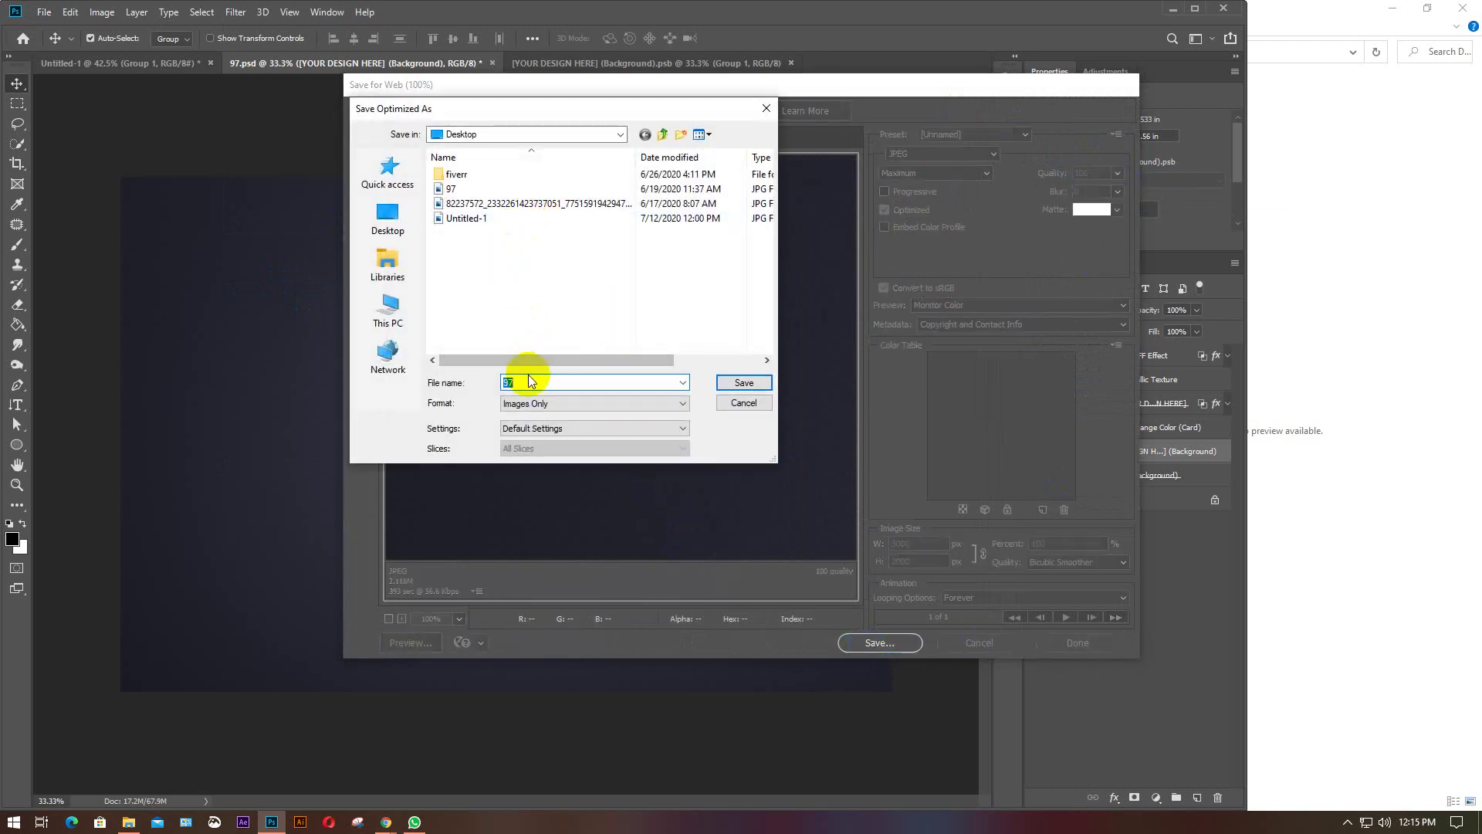
{"action": "key", "text": "Return"}
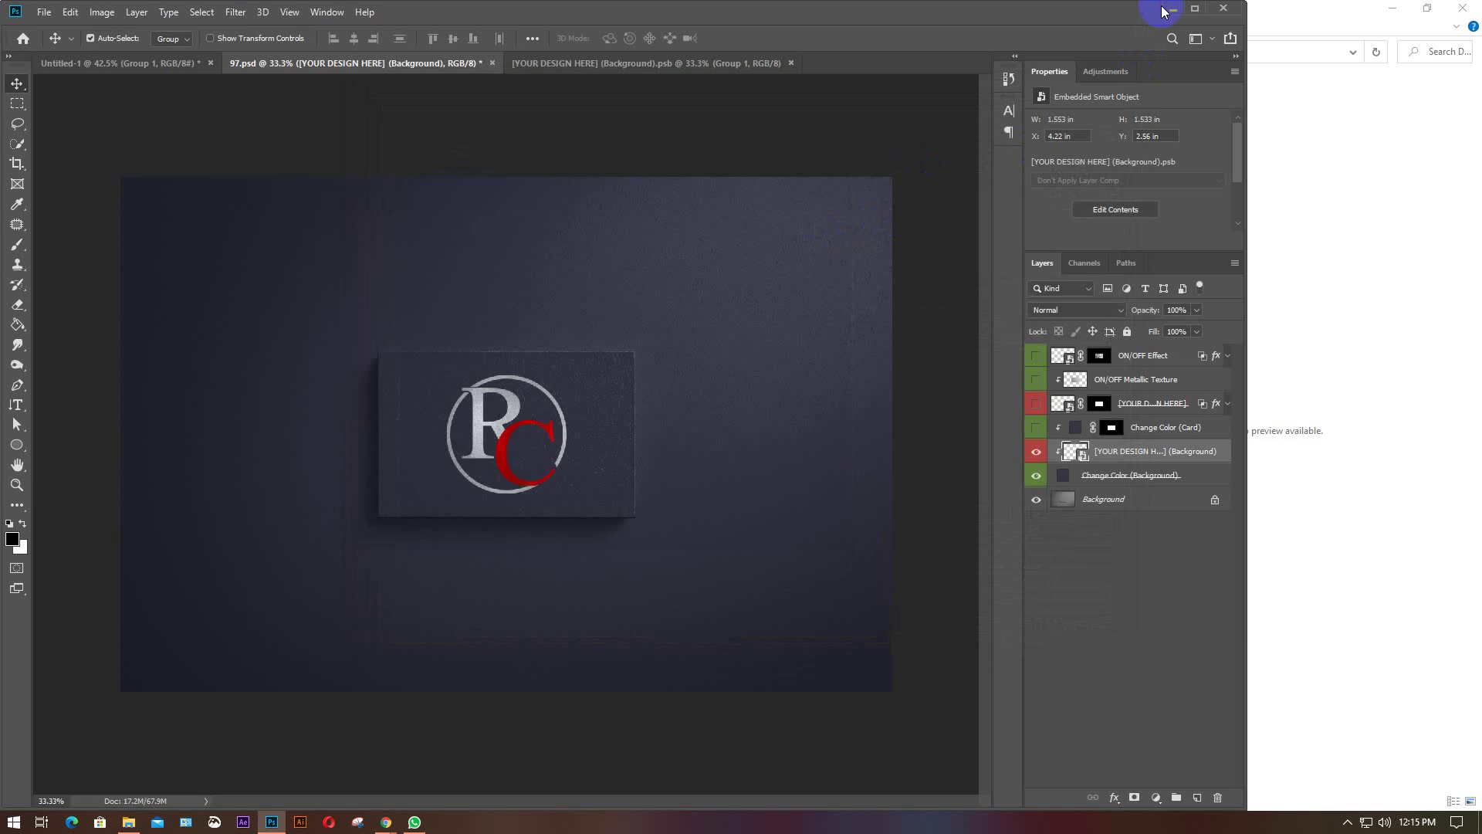
Minimize Photoshop and refresh the Desktop folder's file list.
{"action": "left_click", "coordinate": [1172, 9]}
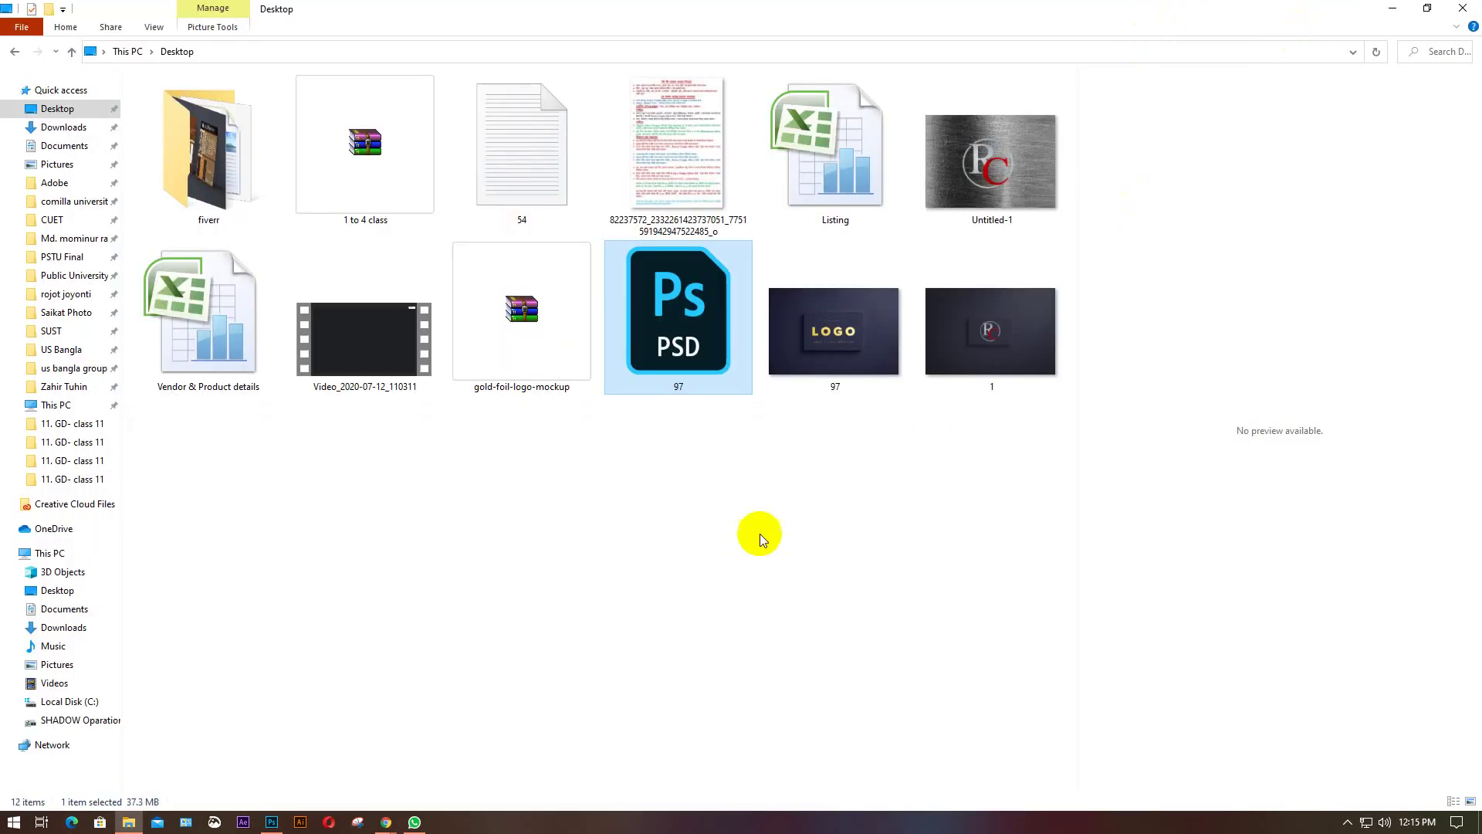
{"action": "left_click", "coordinate": [702, 557]}
{"action": "right_click", "coordinate": [841, 521]}
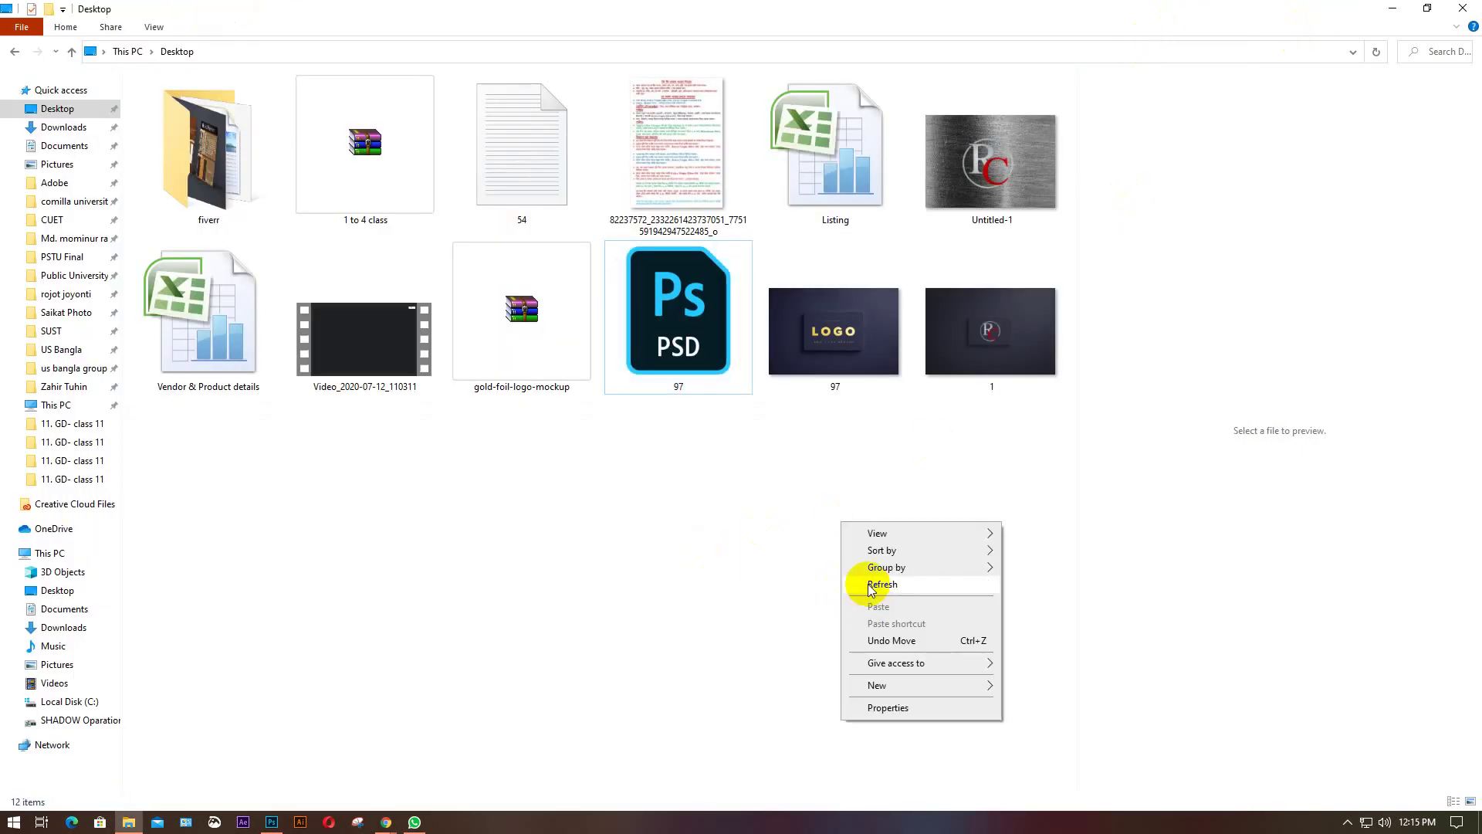
{"action": "left_click", "coordinate": [873, 583]}
{"action": "right_click", "coordinate": [818, 517]}
{"action": "left_click", "coordinate": [856, 577]}
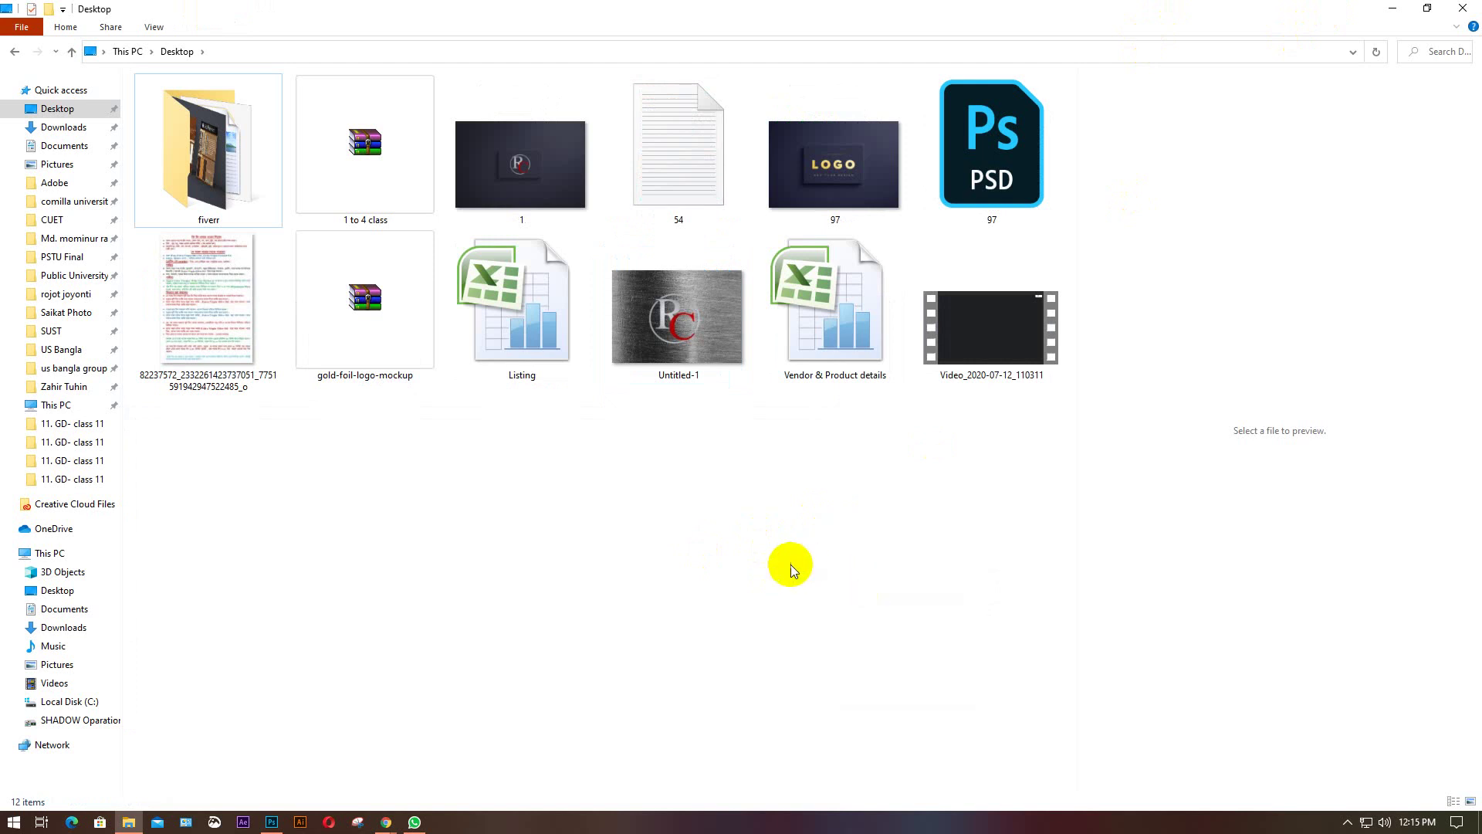
Open Untitled-1.jpg in Photos, take it out of full screen, and enlarge its window.
{"action": "left_click", "coordinate": [696, 308]}
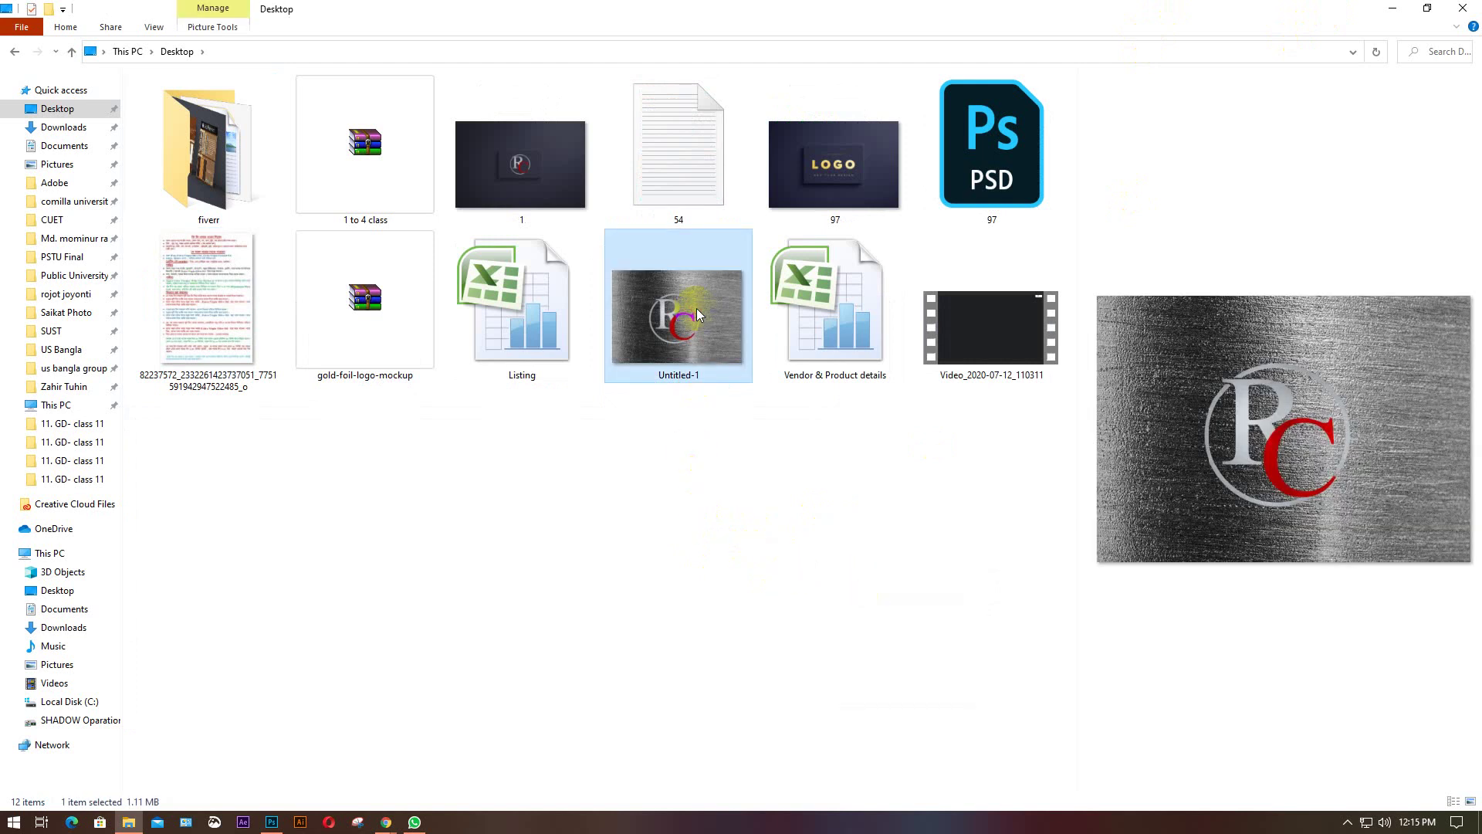
{"action": "double_click", "coordinate": [697, 308]}
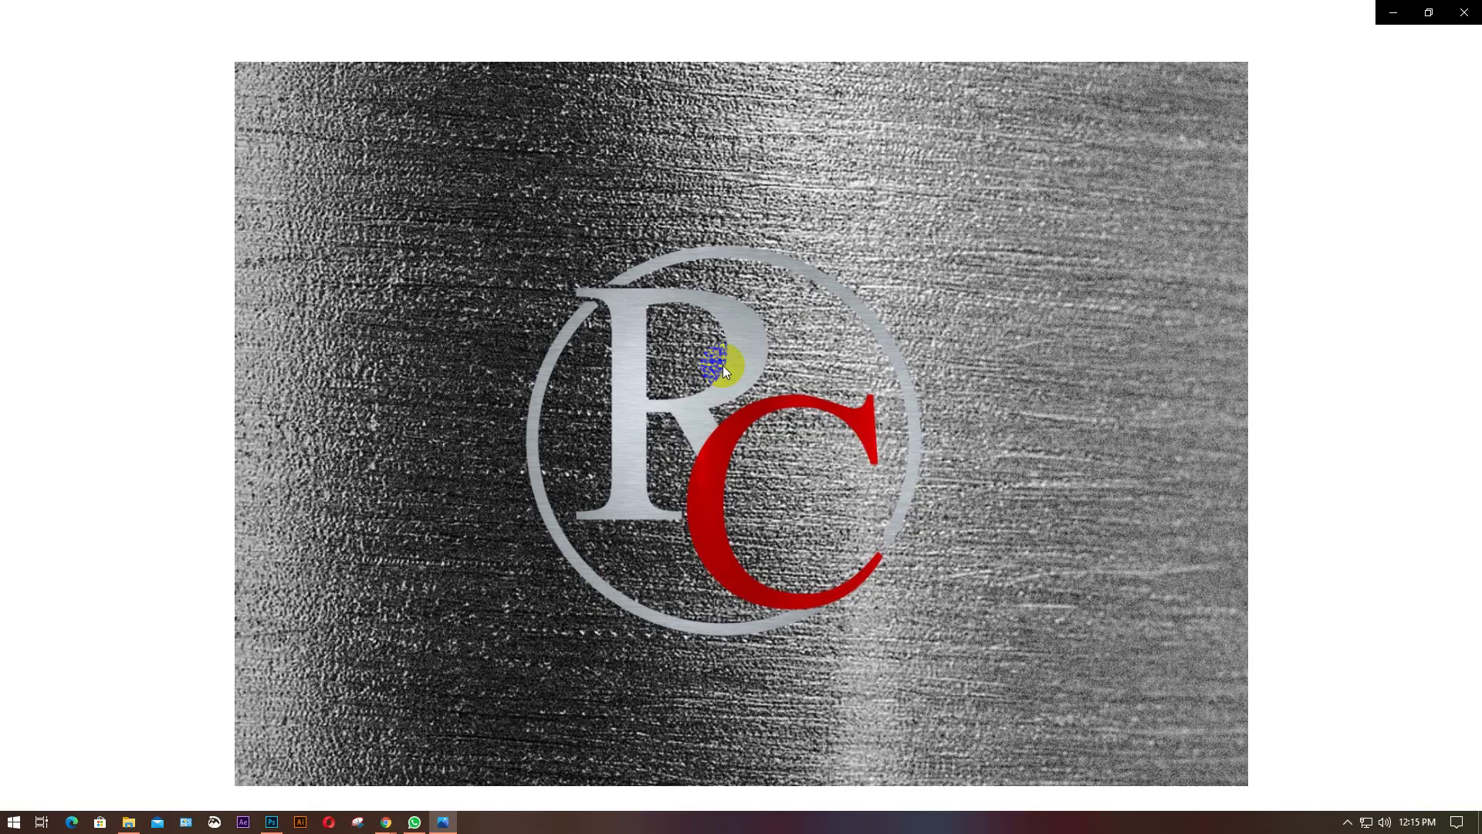
{"action": "left_click", "coordinate": [1428, 12]}
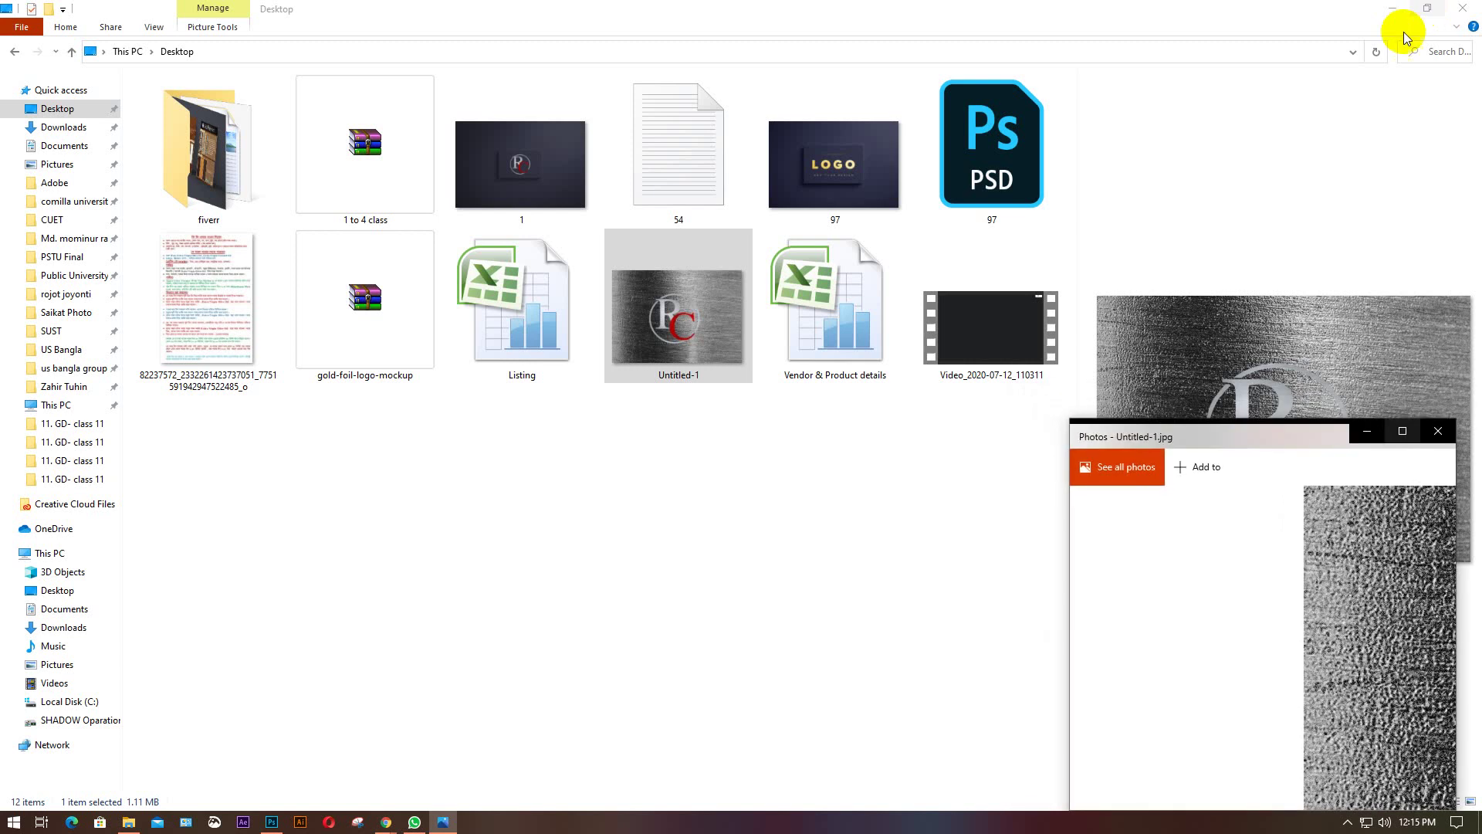
{"action": "left_click", "coordinate": [1070, 422]}
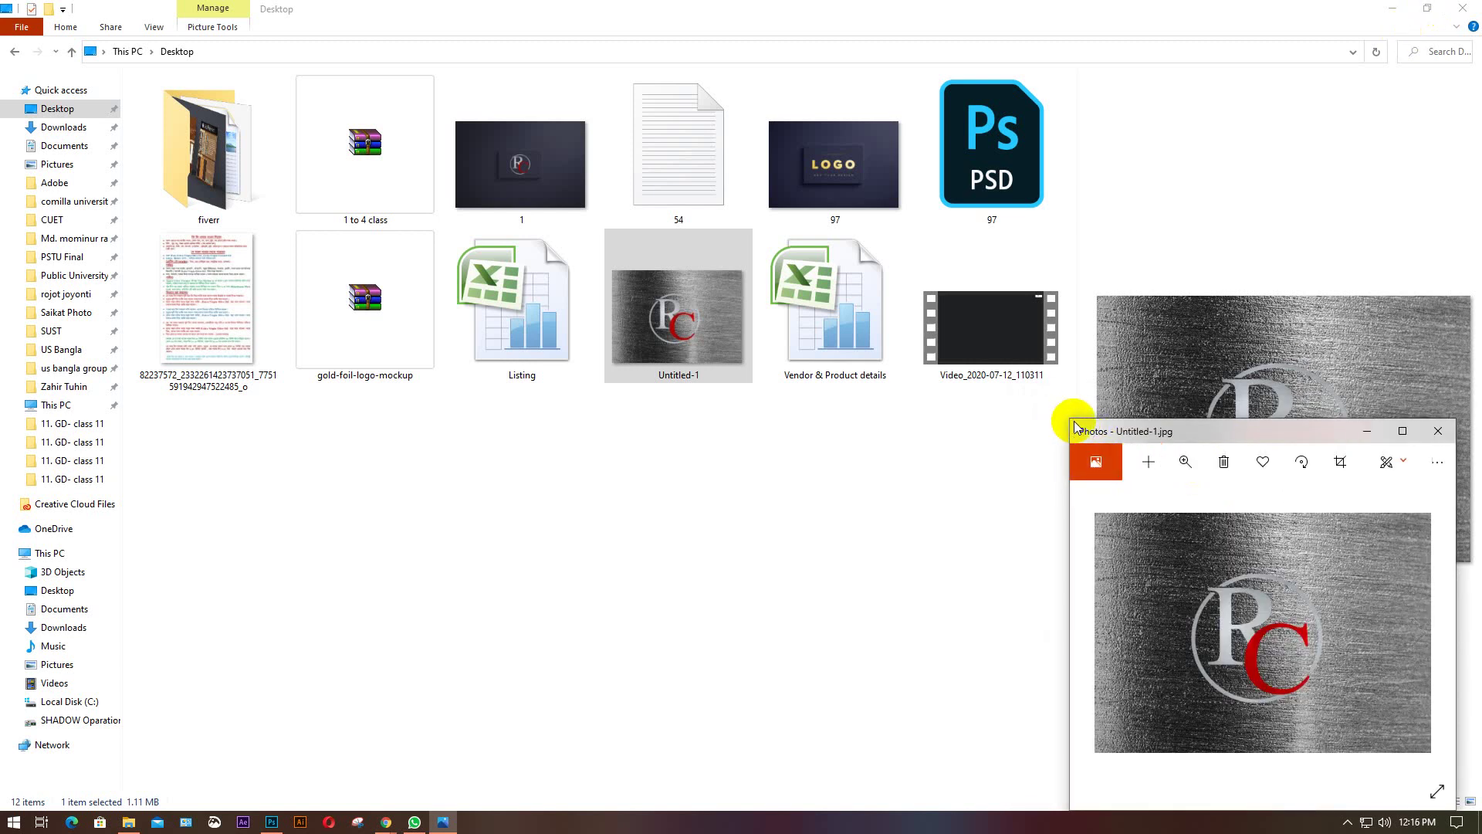
{"action": "left_click_drag", "start_coordinate": [1068, 419], "coordinate": [735, 2]}
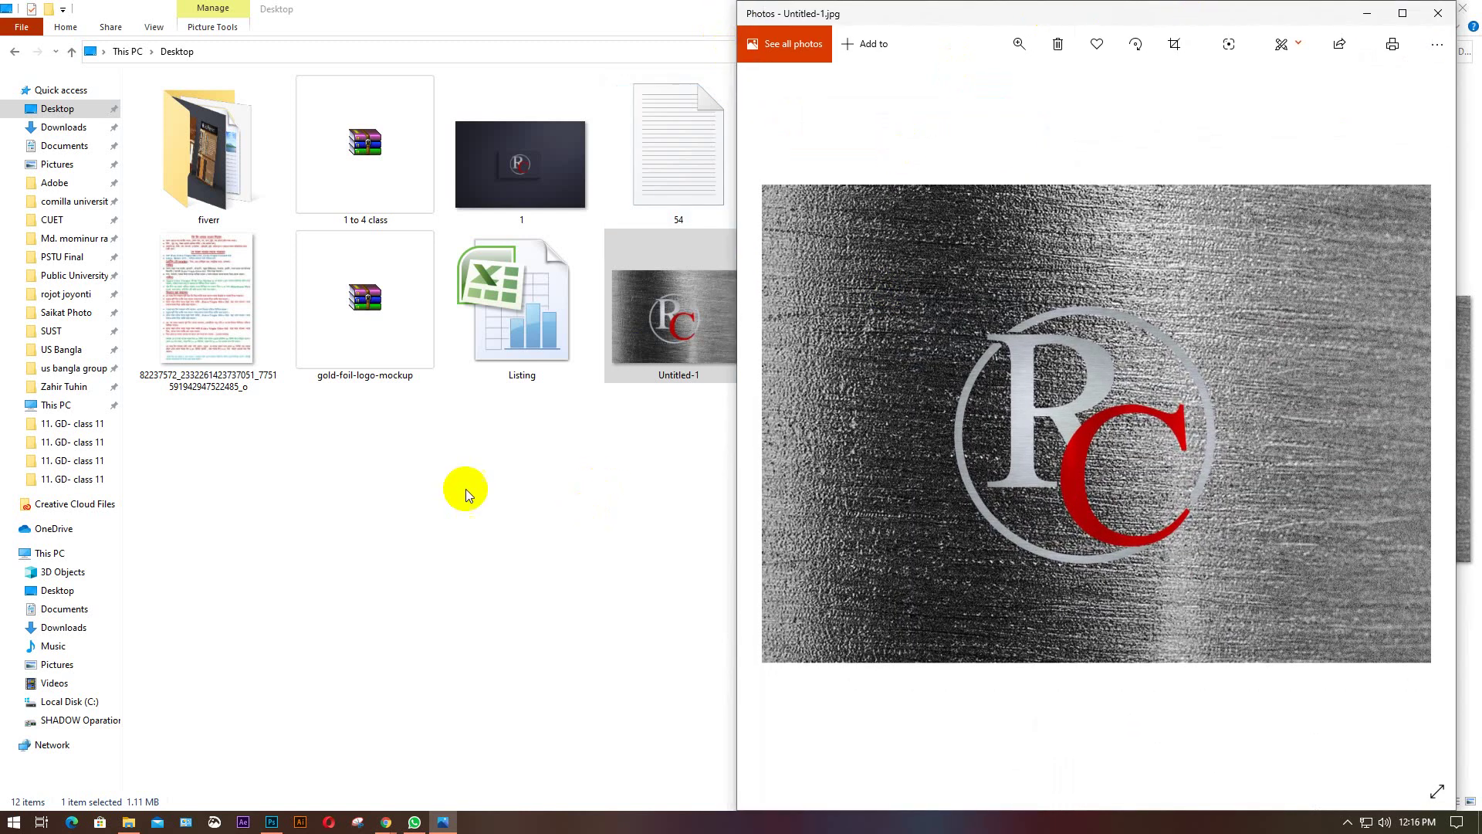
{"action": "left_click", "coordinate": [466, 494]}
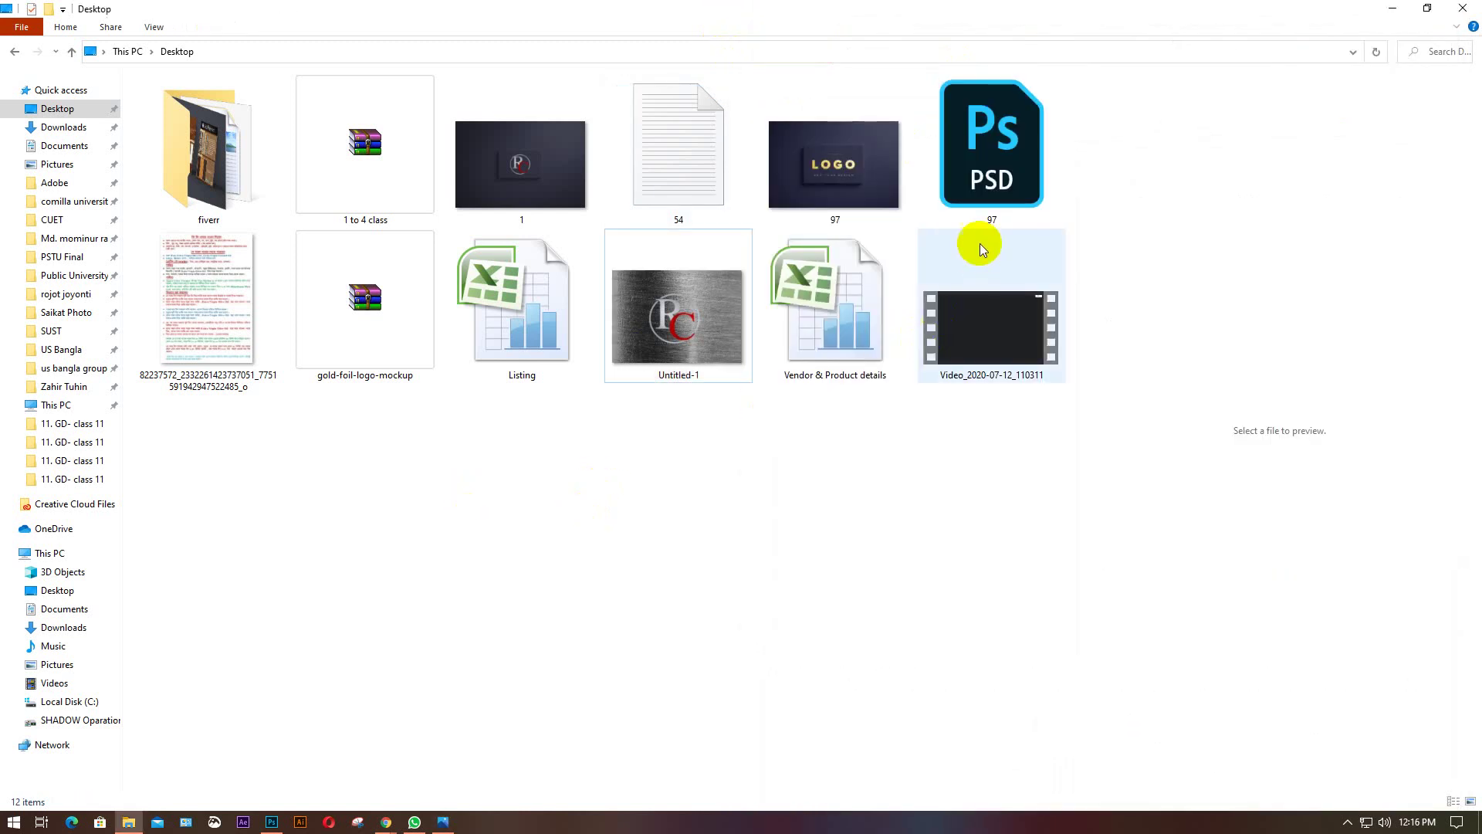
Open the exported image 1 in Photos and position its window on the left edge.
{"action": "left_click", "coordinate": [515, 166]}
{"action": "double_click", "coordinate": [515, 167]}
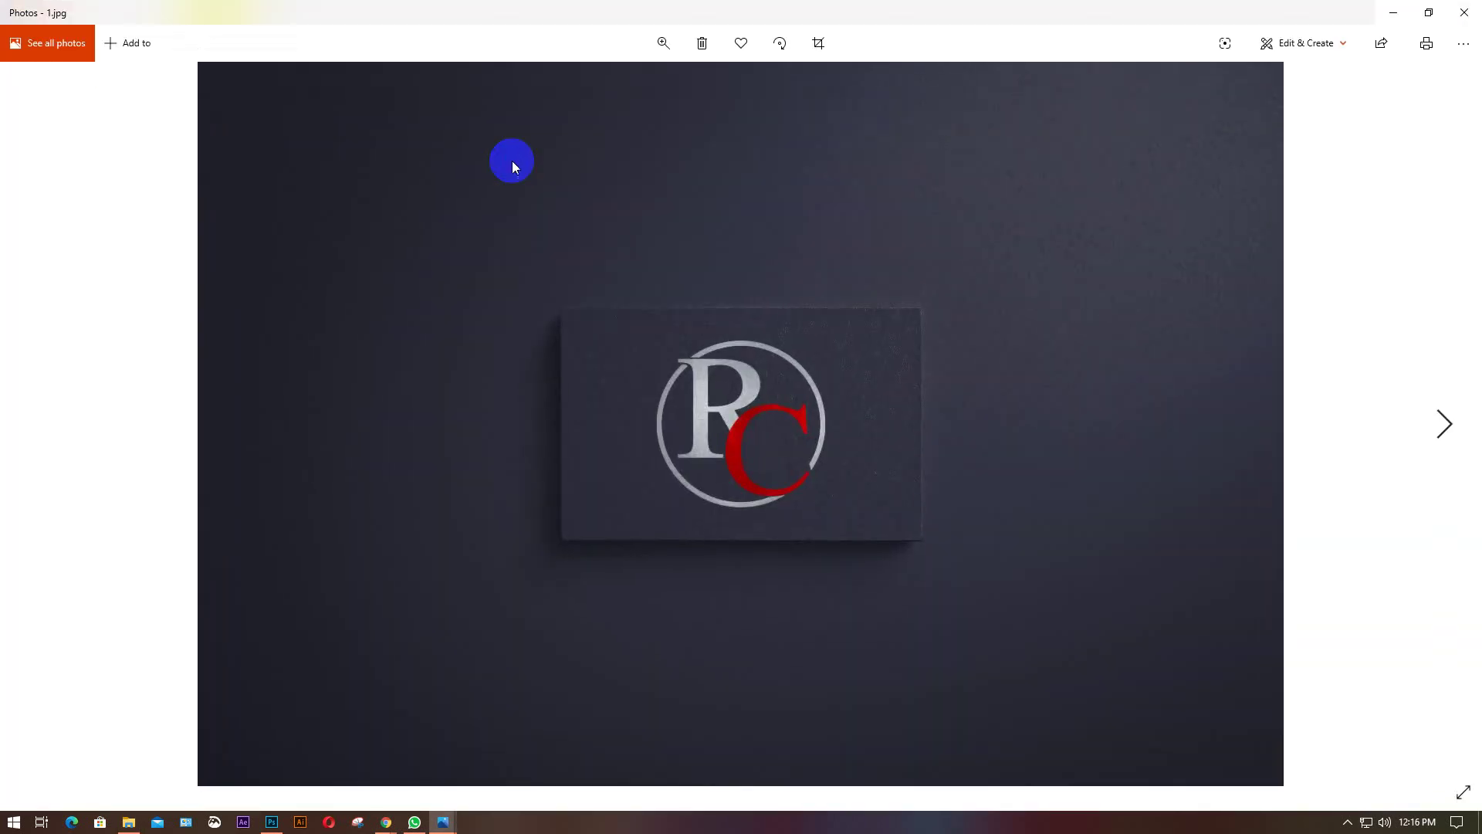
{"action": "left_click", "coordinate": [1429, 12]}
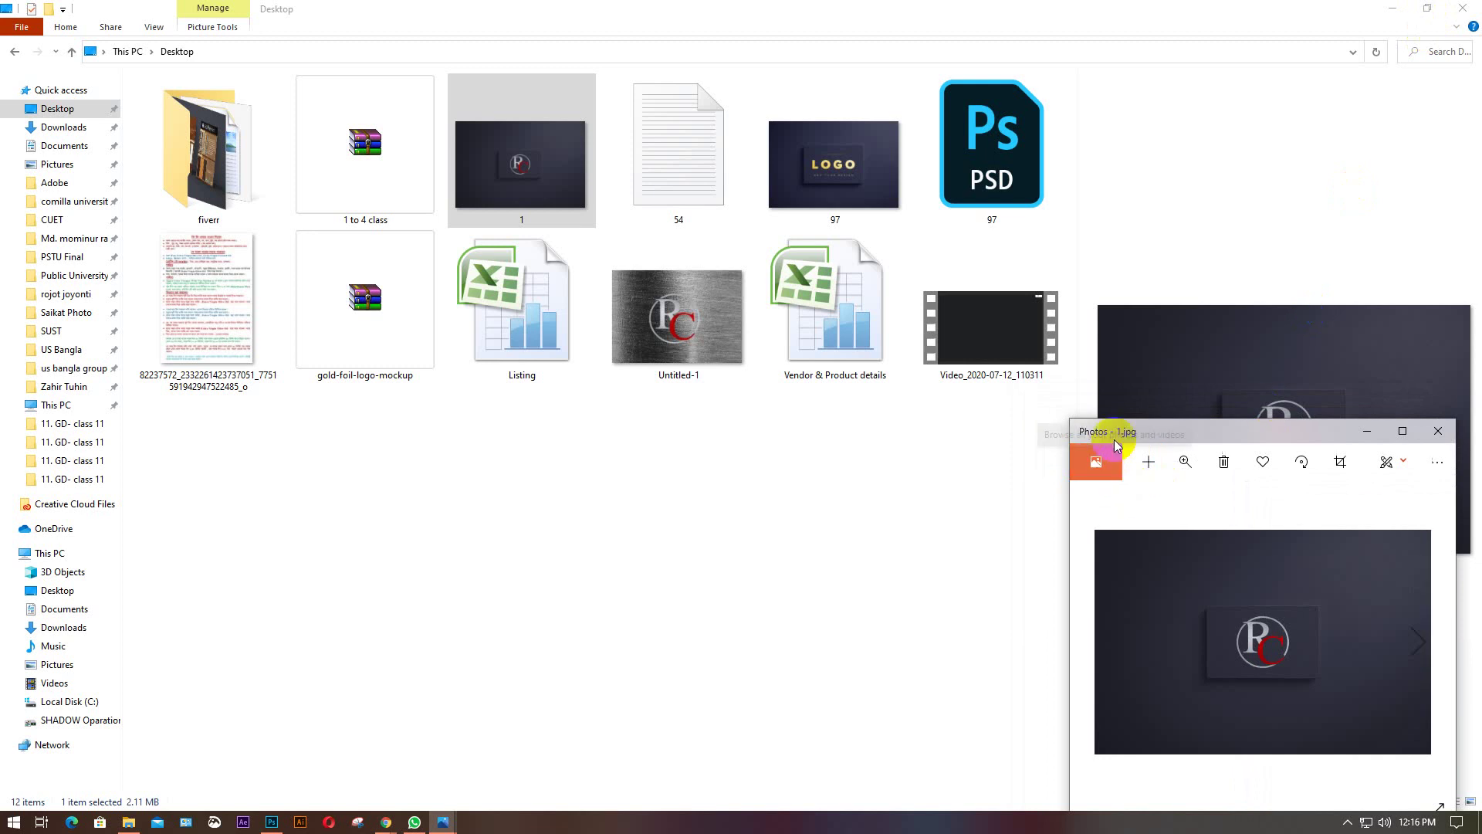
{"action": "left_click_drag", "start_coordinate": [1068, 406], "coordinate": [862, 132]}
{"action": "left_click_drag", "start_coordinate": [780, 4], "coordinate": [734, 6]}
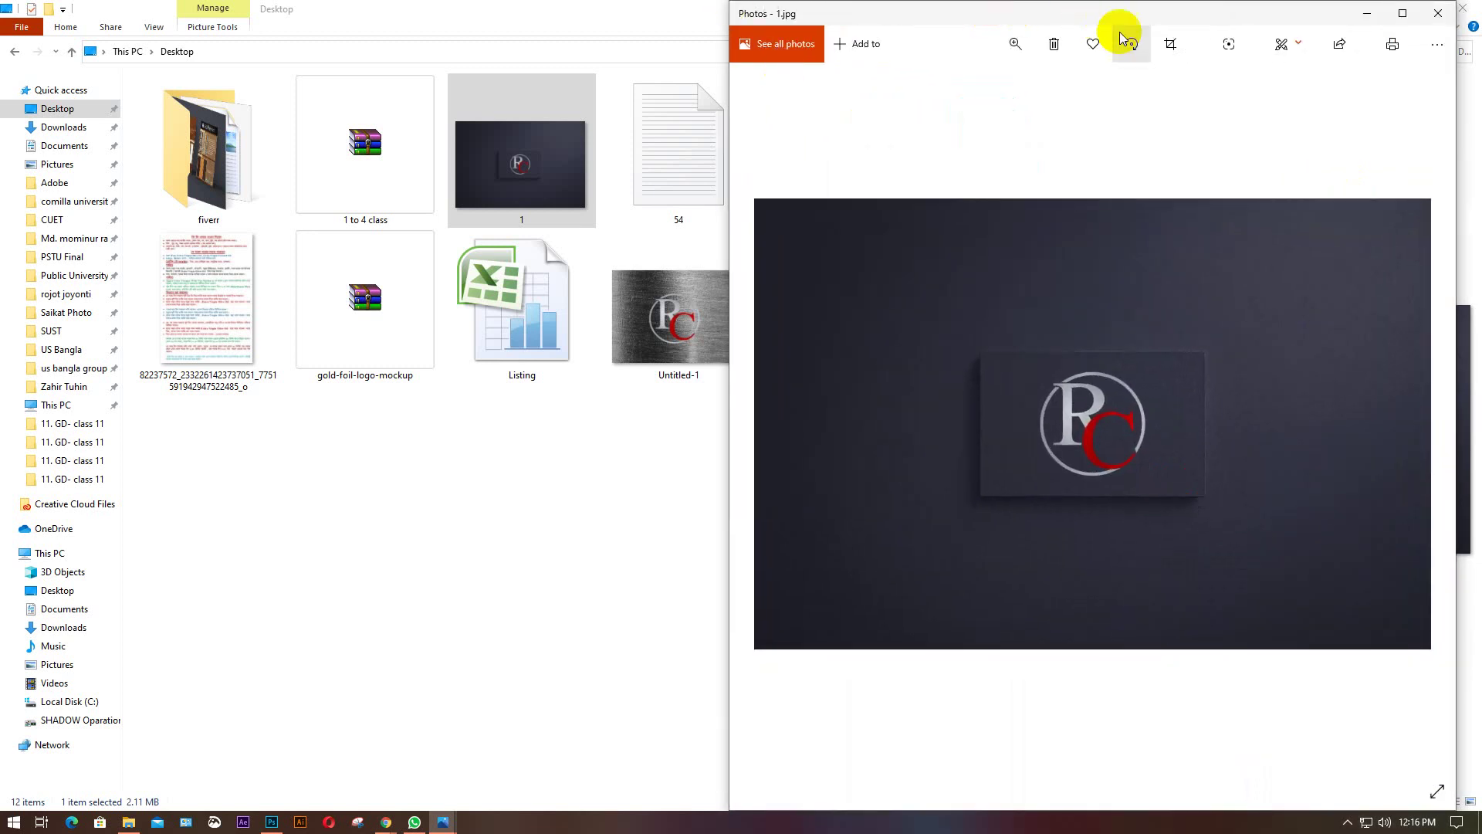
{"action": "left_click_drag", "start_coordinate": [1181, 12], "coordinate": [436, 6]}
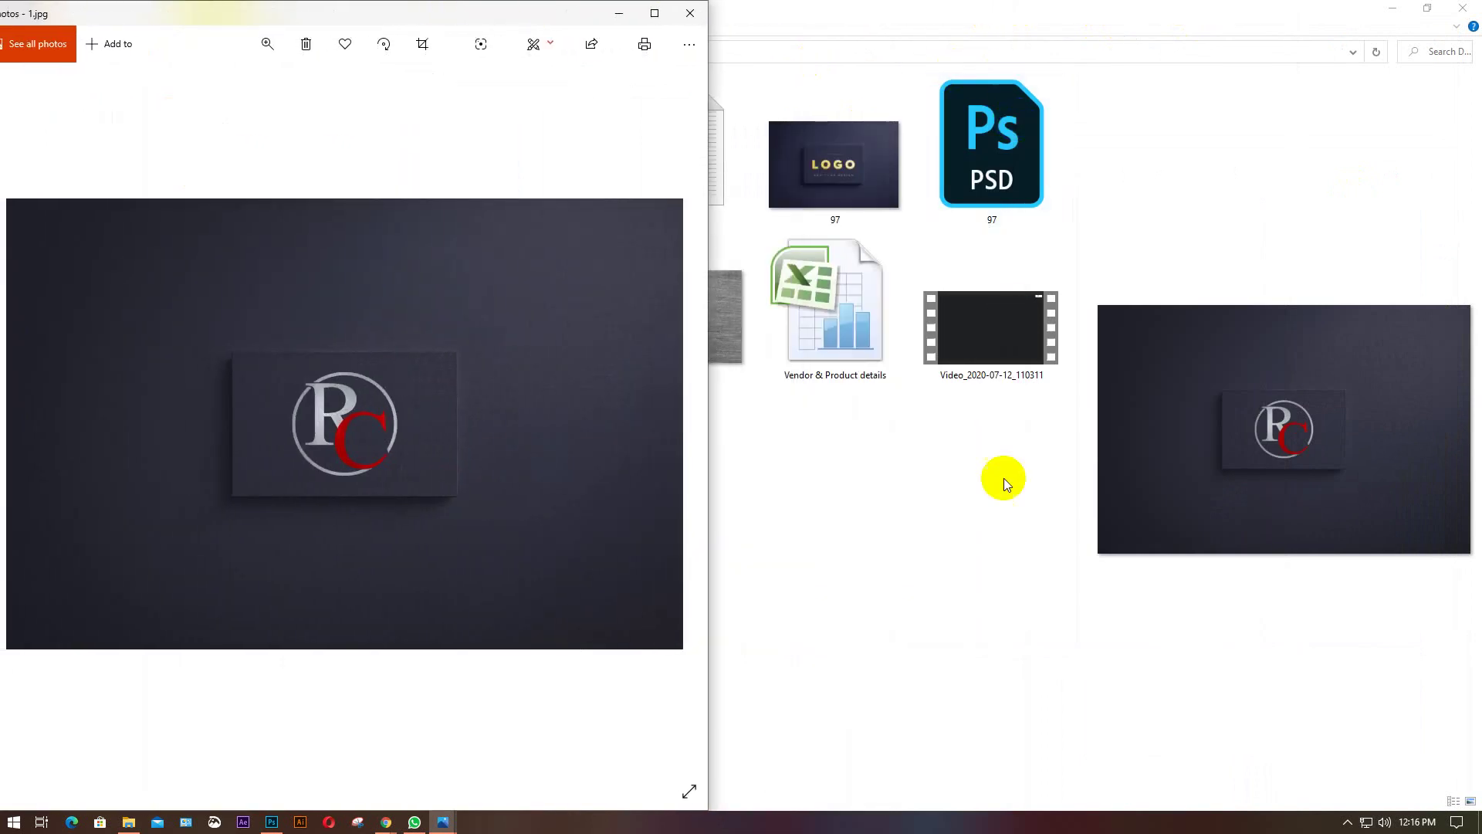
Bring up the brushed-metal JPEG beside the business card, widen the card window, and return to Photoshop.
{"action": "mouse_move", "coordinate": [440, 829]}
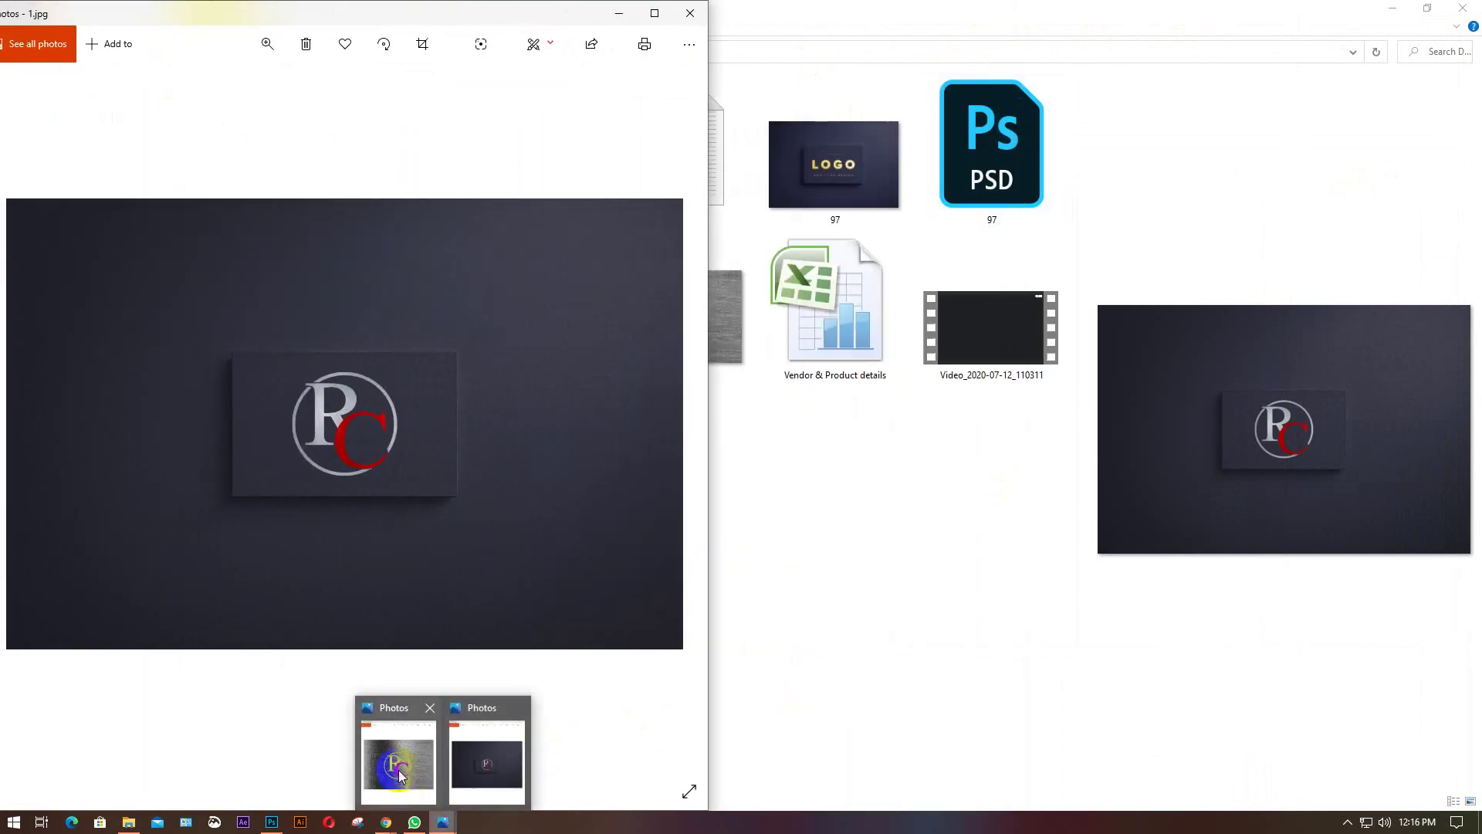
{"action": "left_click", "coordinate": [396, 768]}
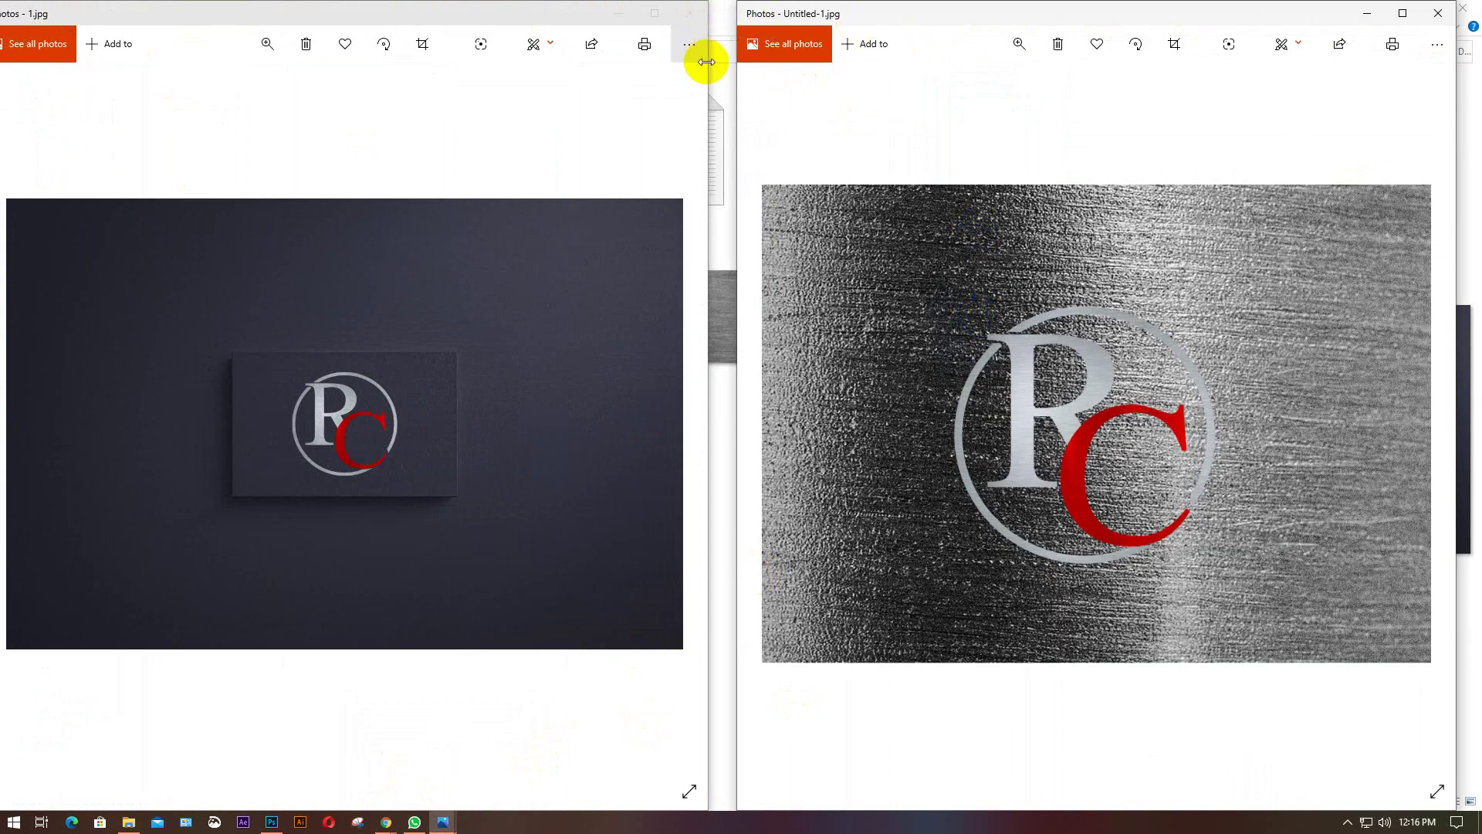
{"action": "left_click_drag", "start_coordinate": [707, 68], "coordinate": [762, 68]}
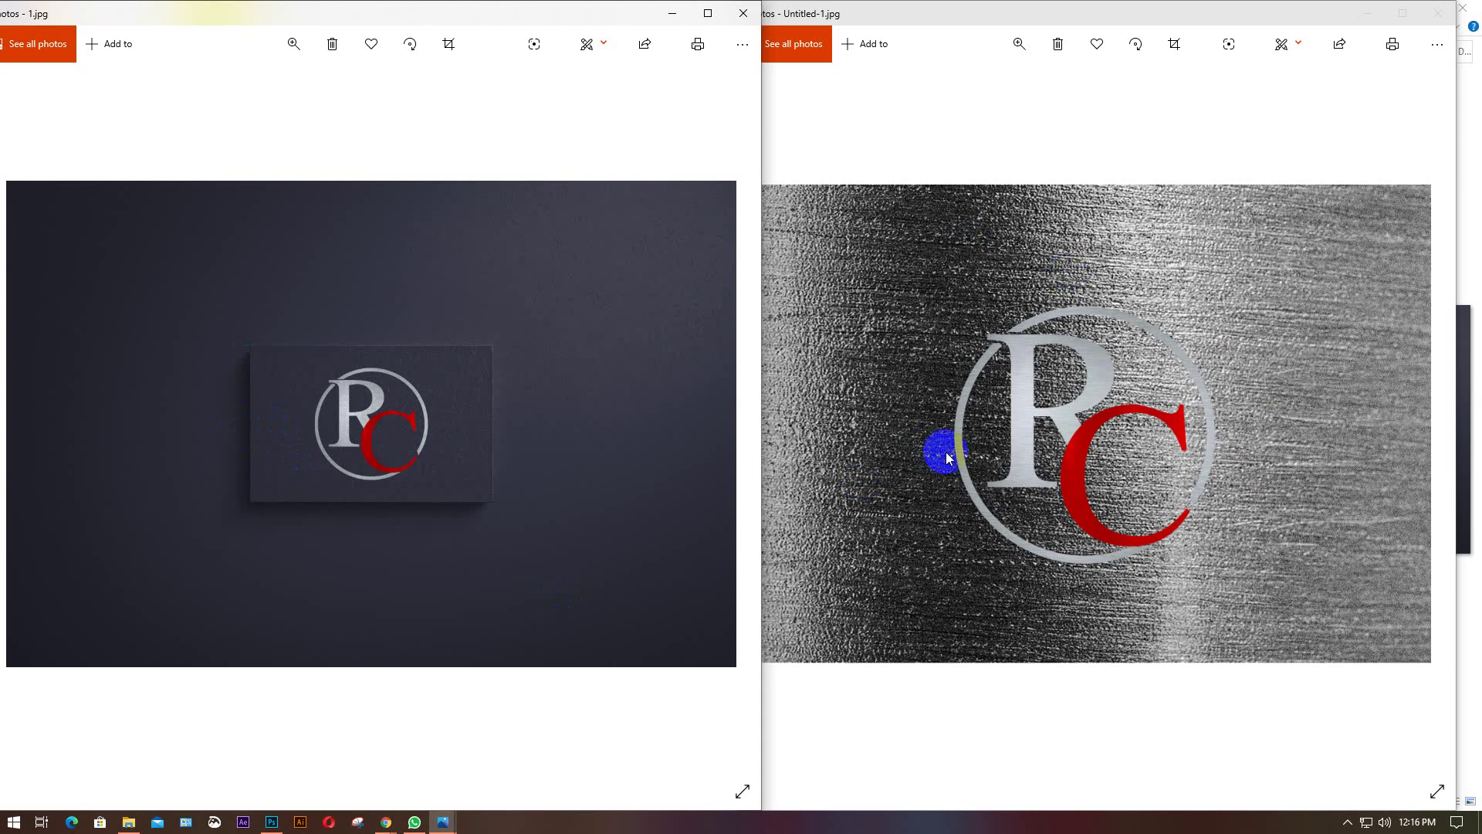
{"action": "left_click", "coordinate": [294, 779]}
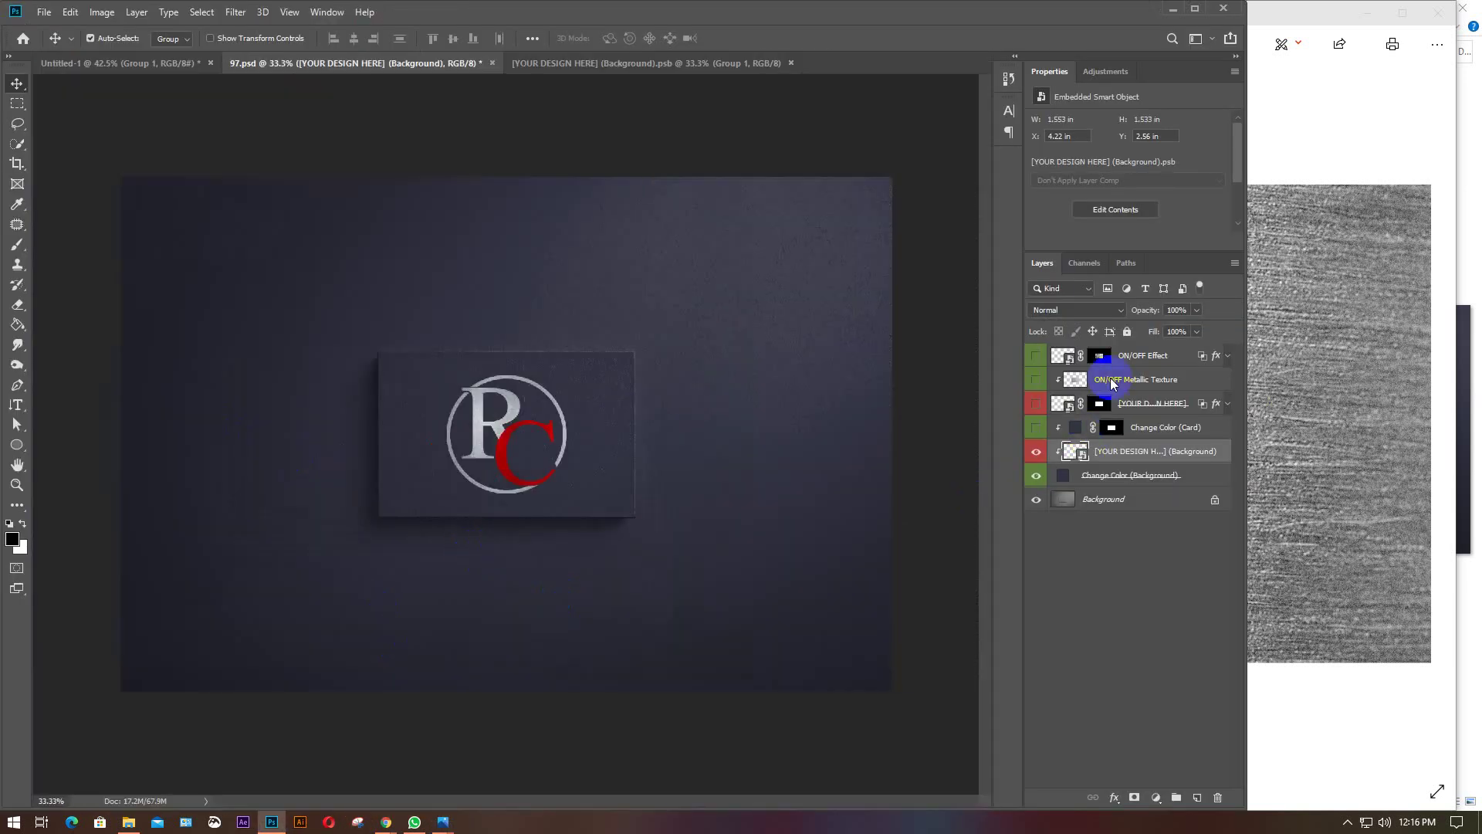
In Untitled-1, hide Layer 4 and Color Fill 1 to leave a plain white background.
{"action": "left_click", "coordinate": [113, 63]}
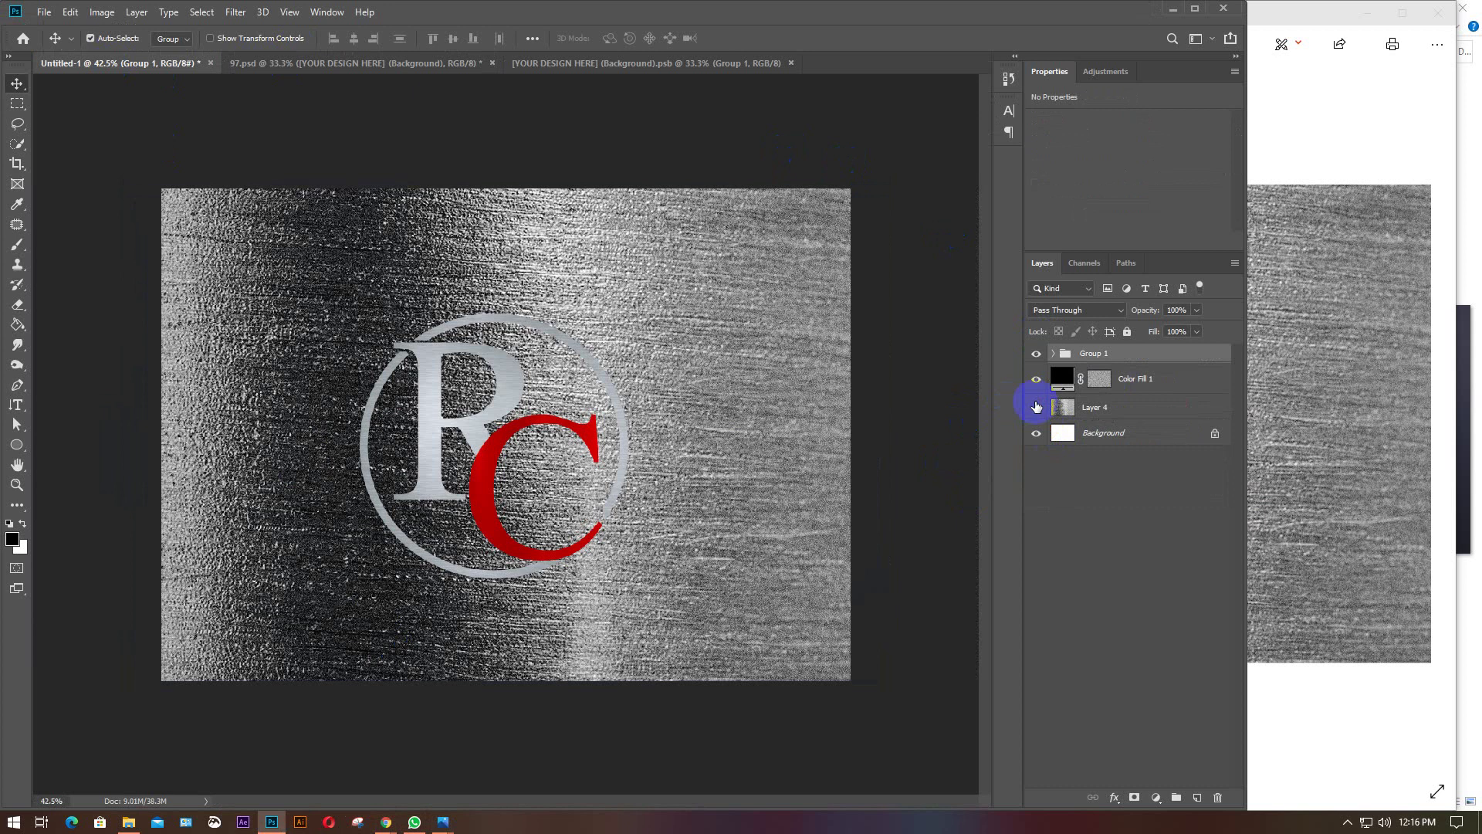
{"action": "left_click", "coordinate": [1035, 406]}
{"action": "left_click", "coordinate": [1036, 390]}
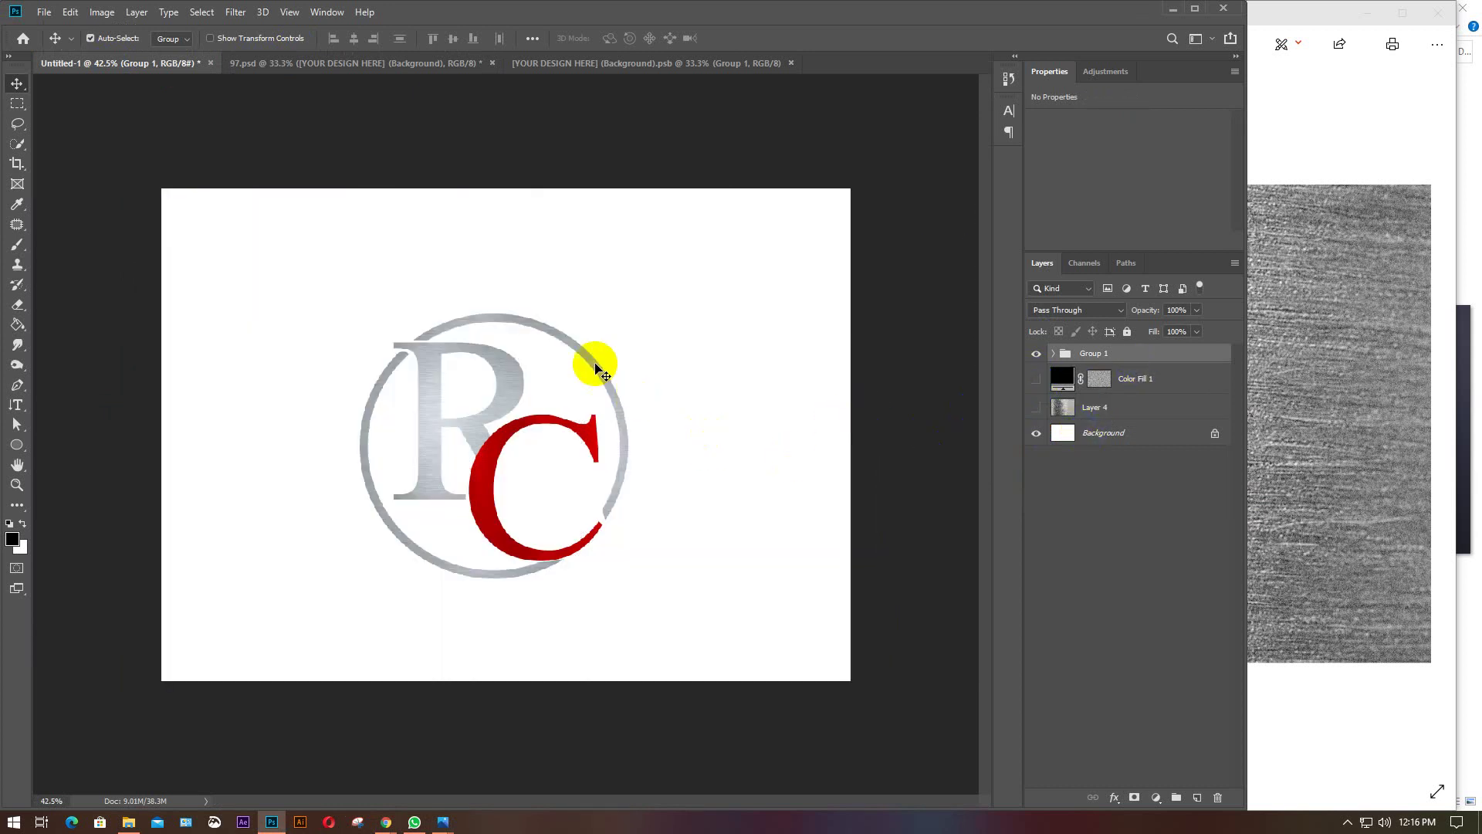
Export it with Save for Web as a JPEG at quality 100, saved as 2.
{"action": "left_click", "coordinate": [44, 12]}
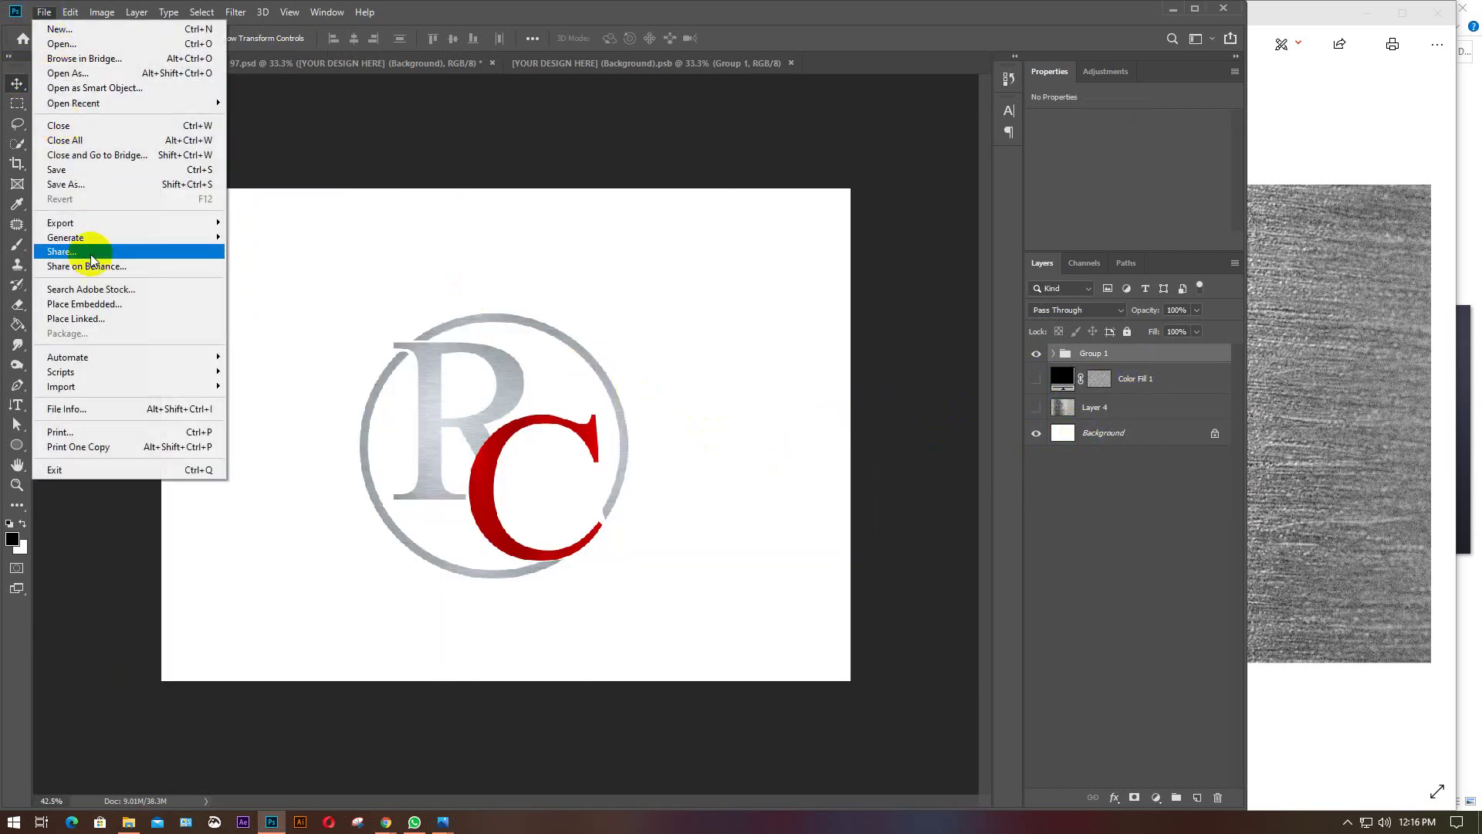
{"action": "mouse_move", "coordinate": [73, 222]}
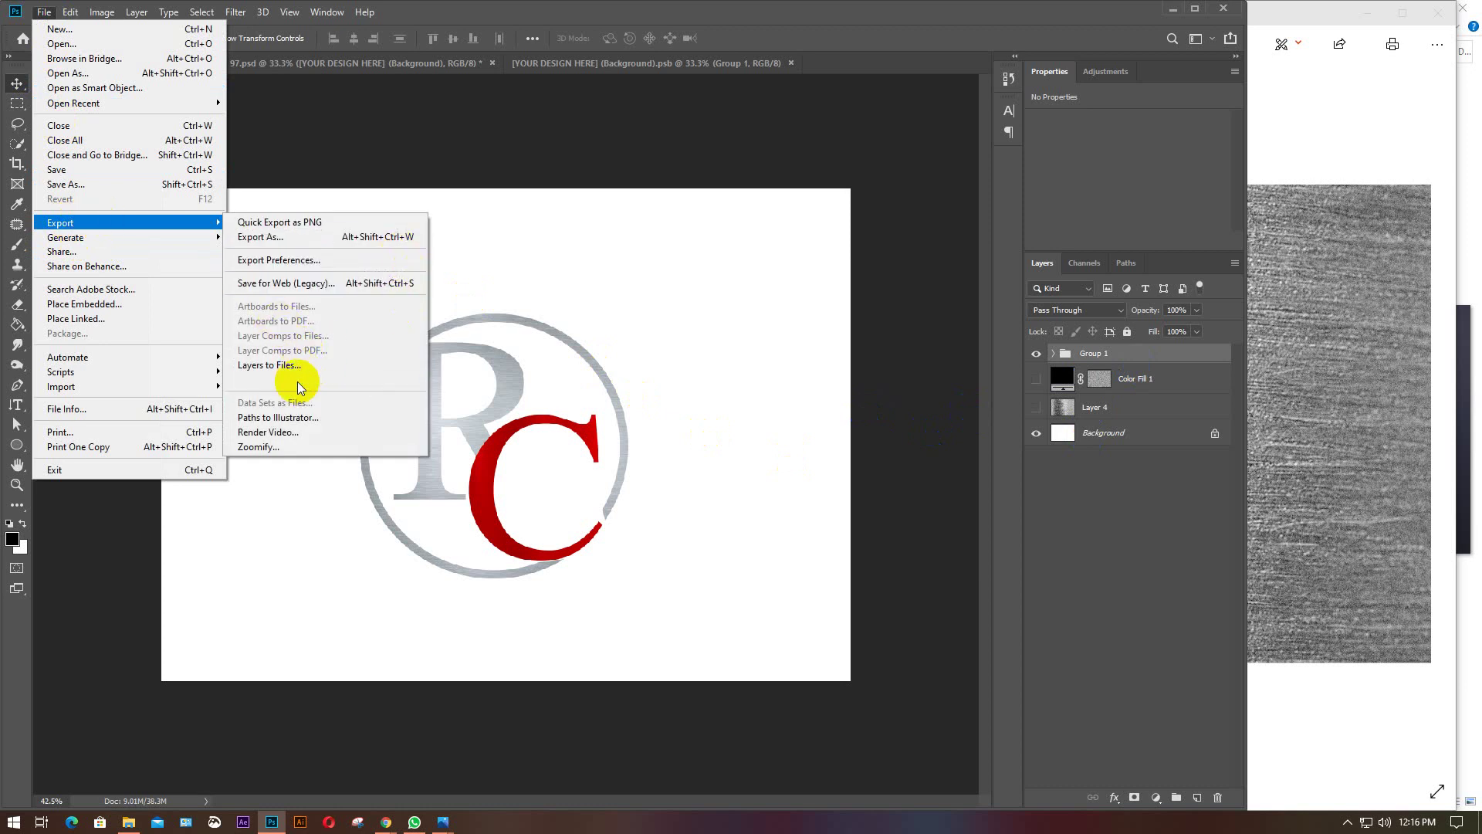
{"action": "left_click", "coordinate": [282, 282]}
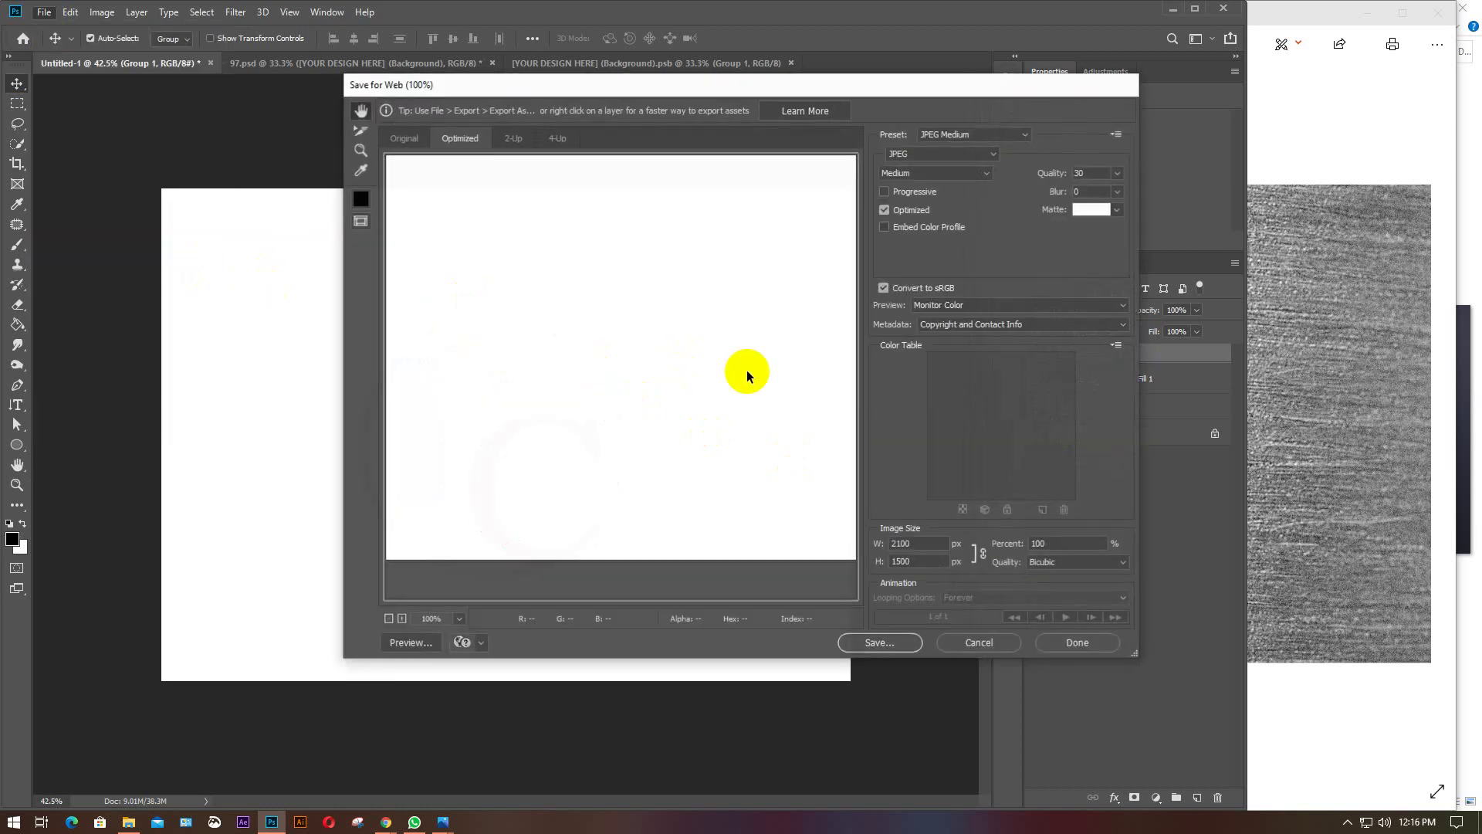
{"action": "left_click", "coordinate": [1121, 173]}
{"action": "left_click_drag", "start_coordinate": [1089, 199], "coordinate": [1157, 203]}
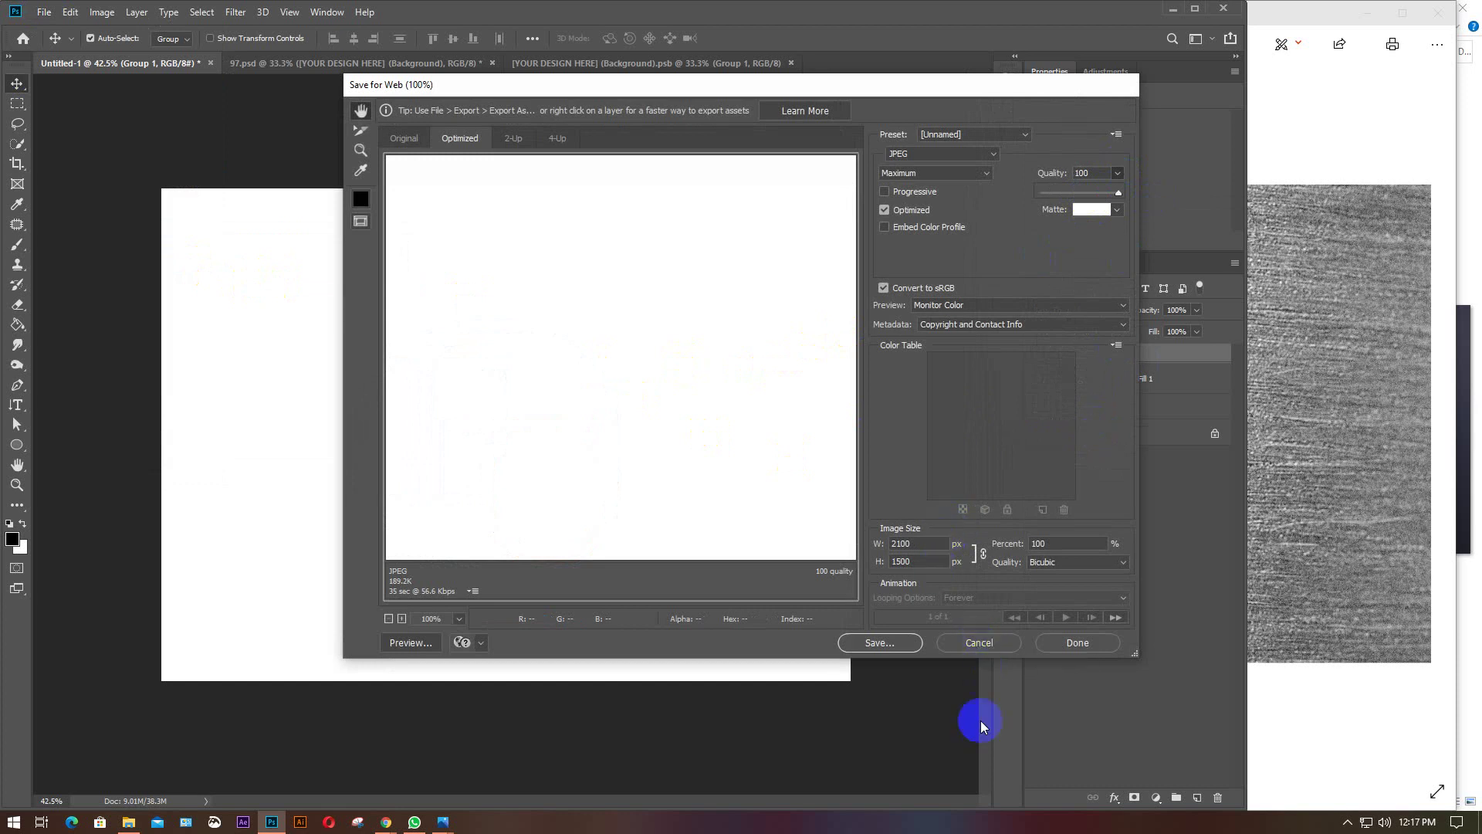
{"action": "left_click", "coordinate": [880, 644]}
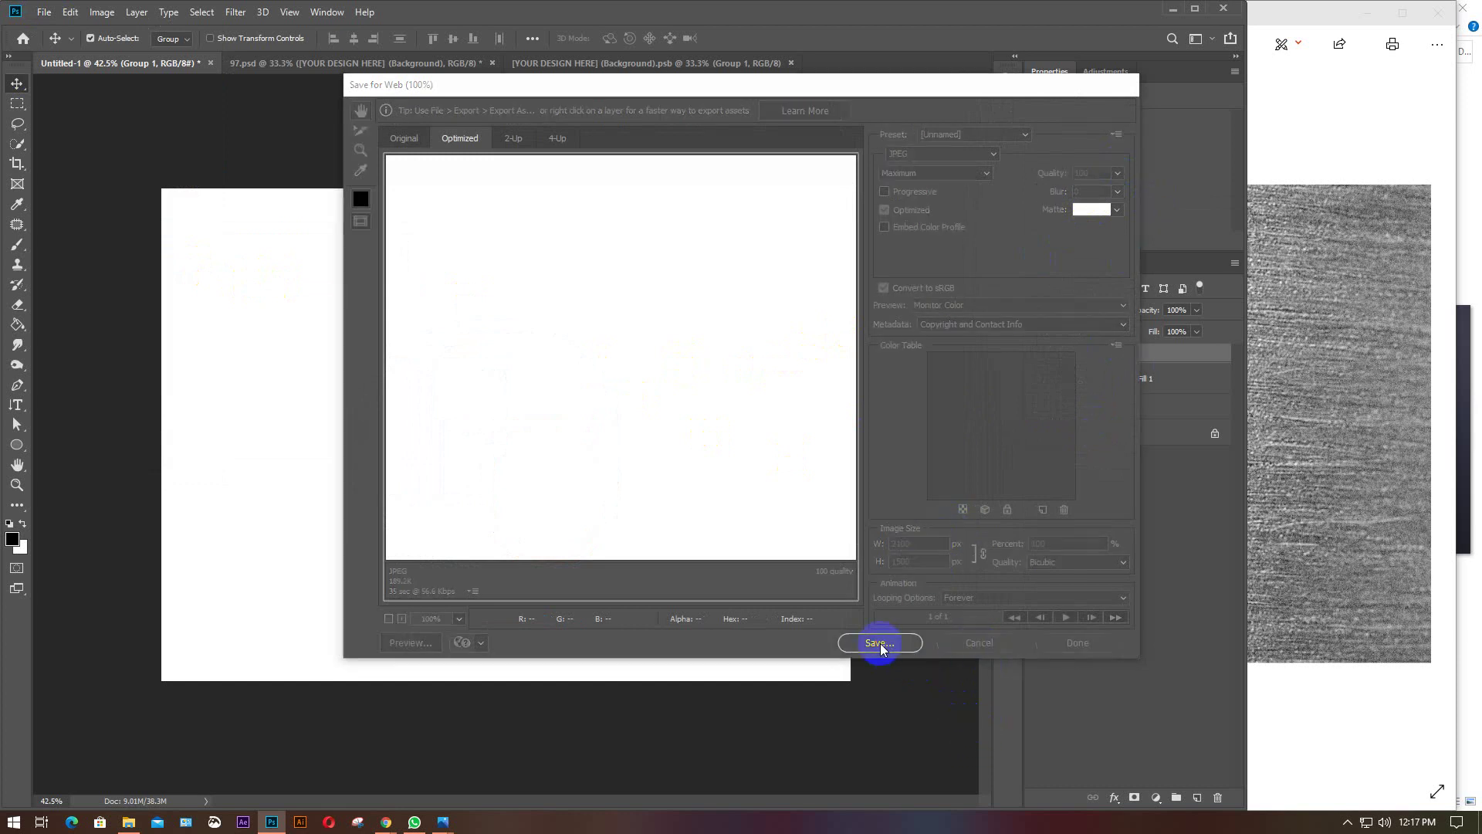
{"action": "type", "text": "2"}
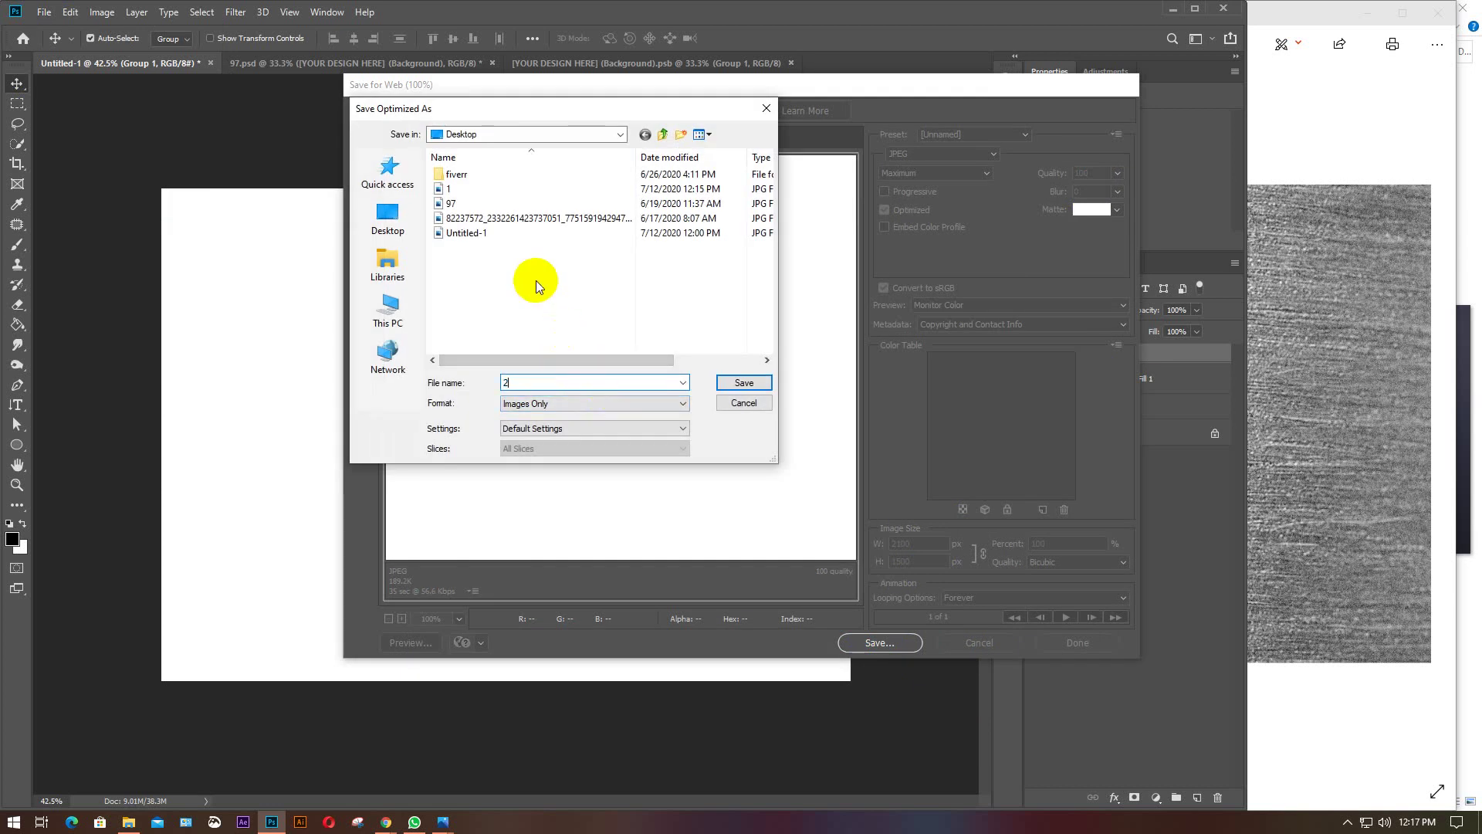
{"action": "key", "text": "Return"}
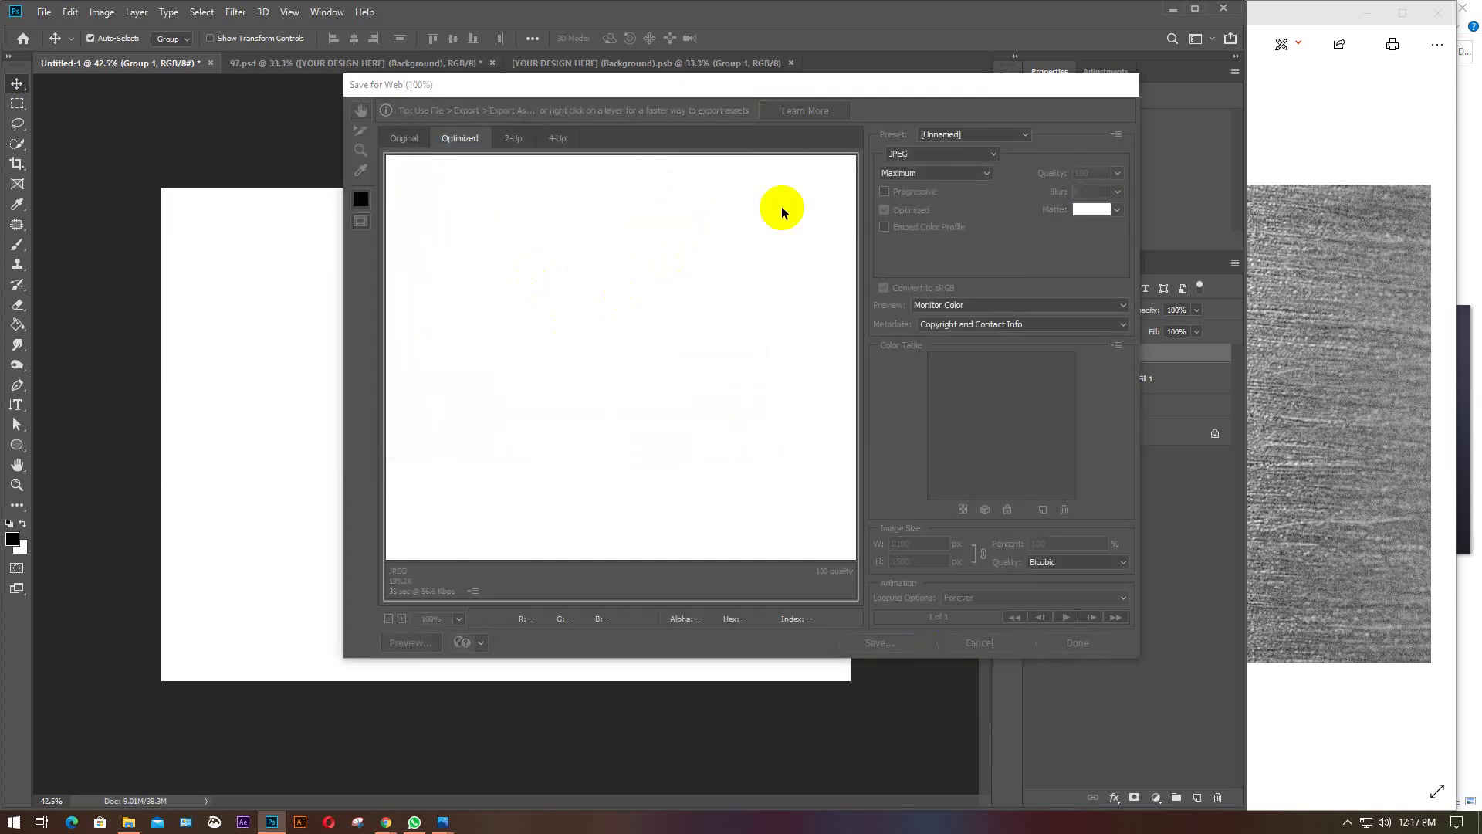
Minimize Photoshop and narrow the brushed-metal and business-card viewer windows.
{"action": "left_click", "coordinate": [1173, 9]}
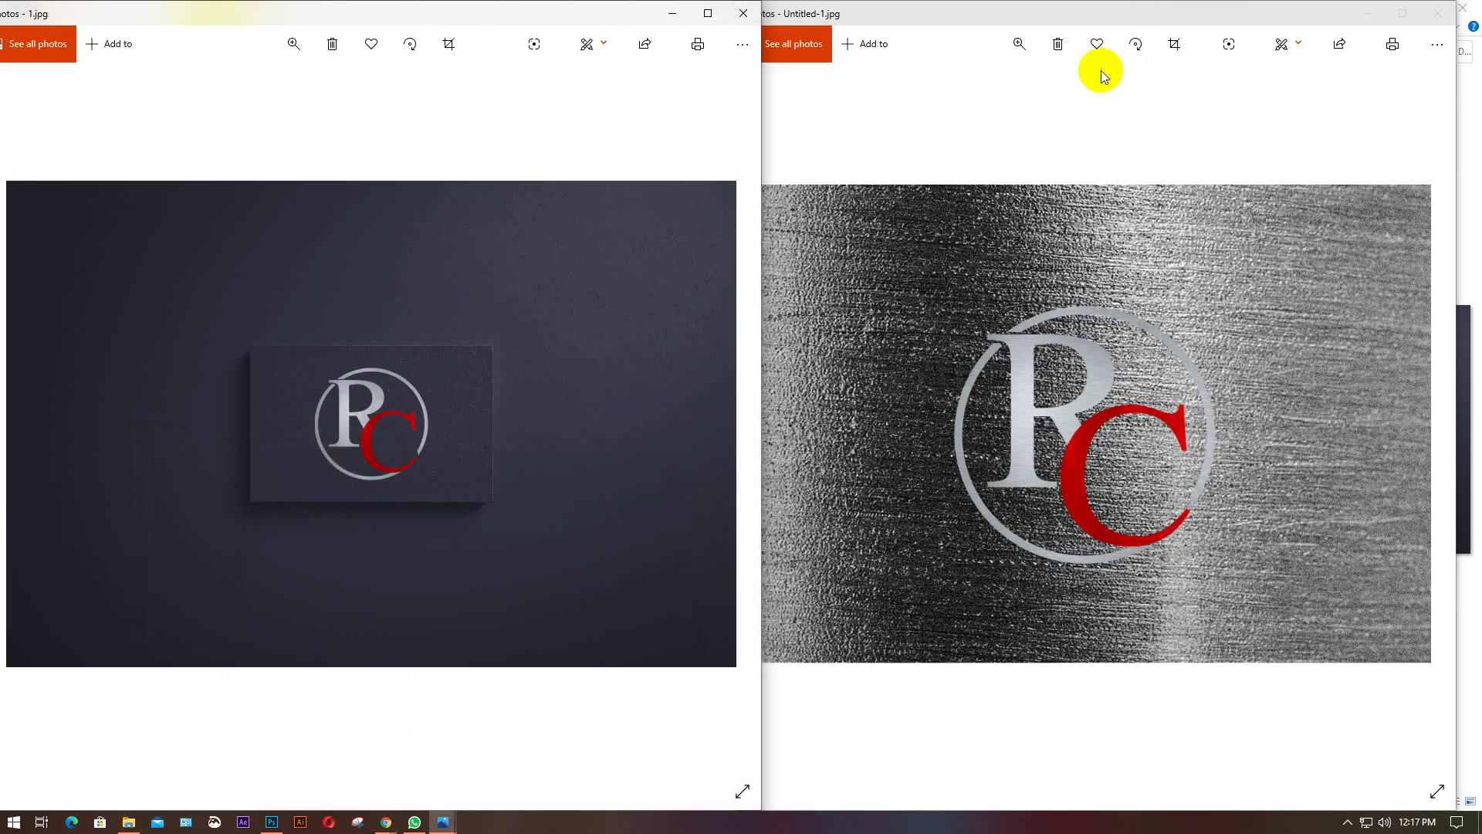
{"action": "left_click", "coordinate": [849, 60]}
{"action": "left_click_drag", "start_coordinate": [736, 109], "coordinate": [909, 119]}
{"action": "left_click_drag", "start_coordinate": [763, 99], "coordinate": [517, 105]}
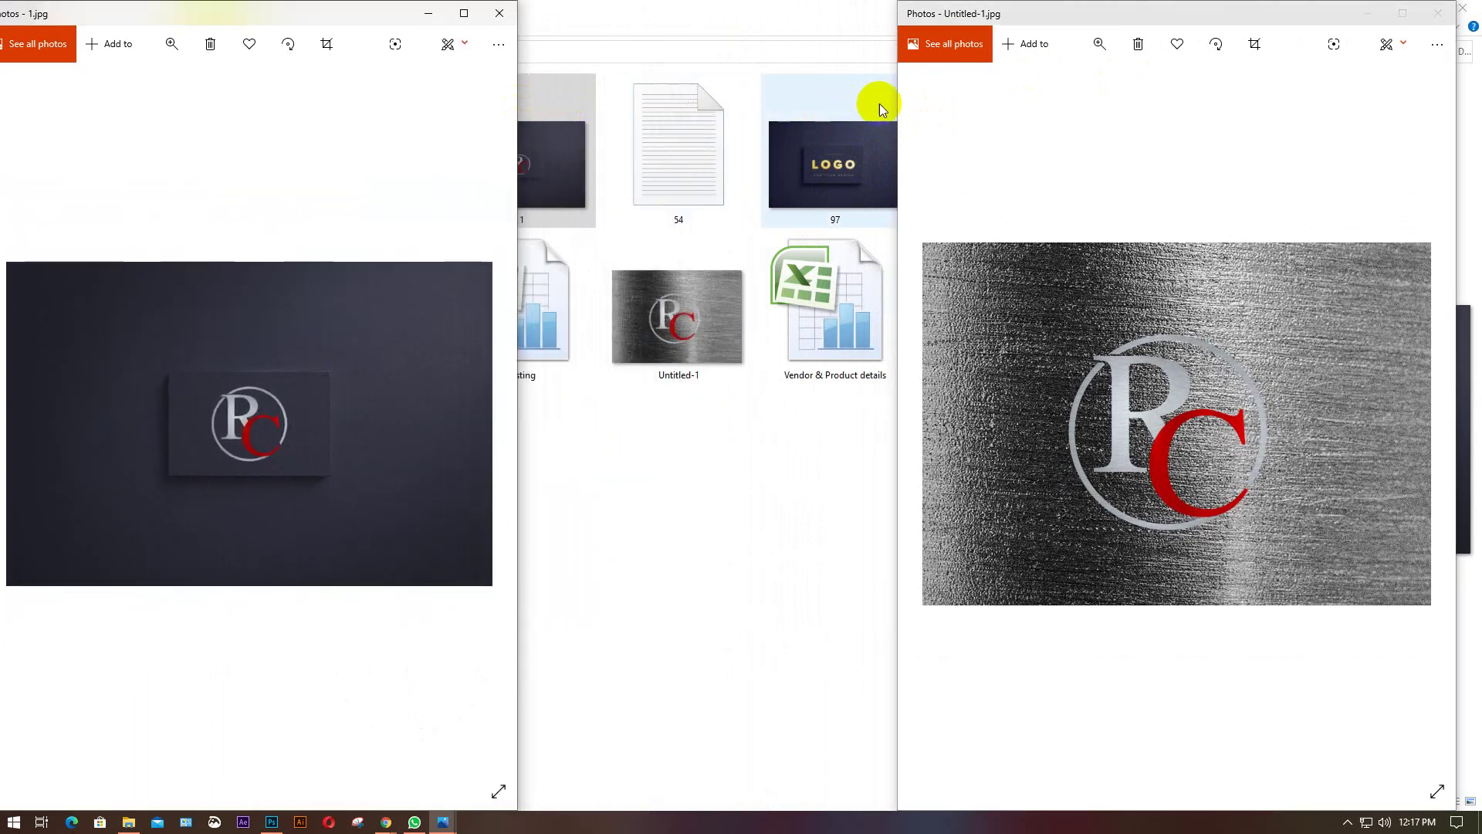
{"action": "left_click_drag", "start_coordinate": [895, 98], "coordinate": [963, 100]}
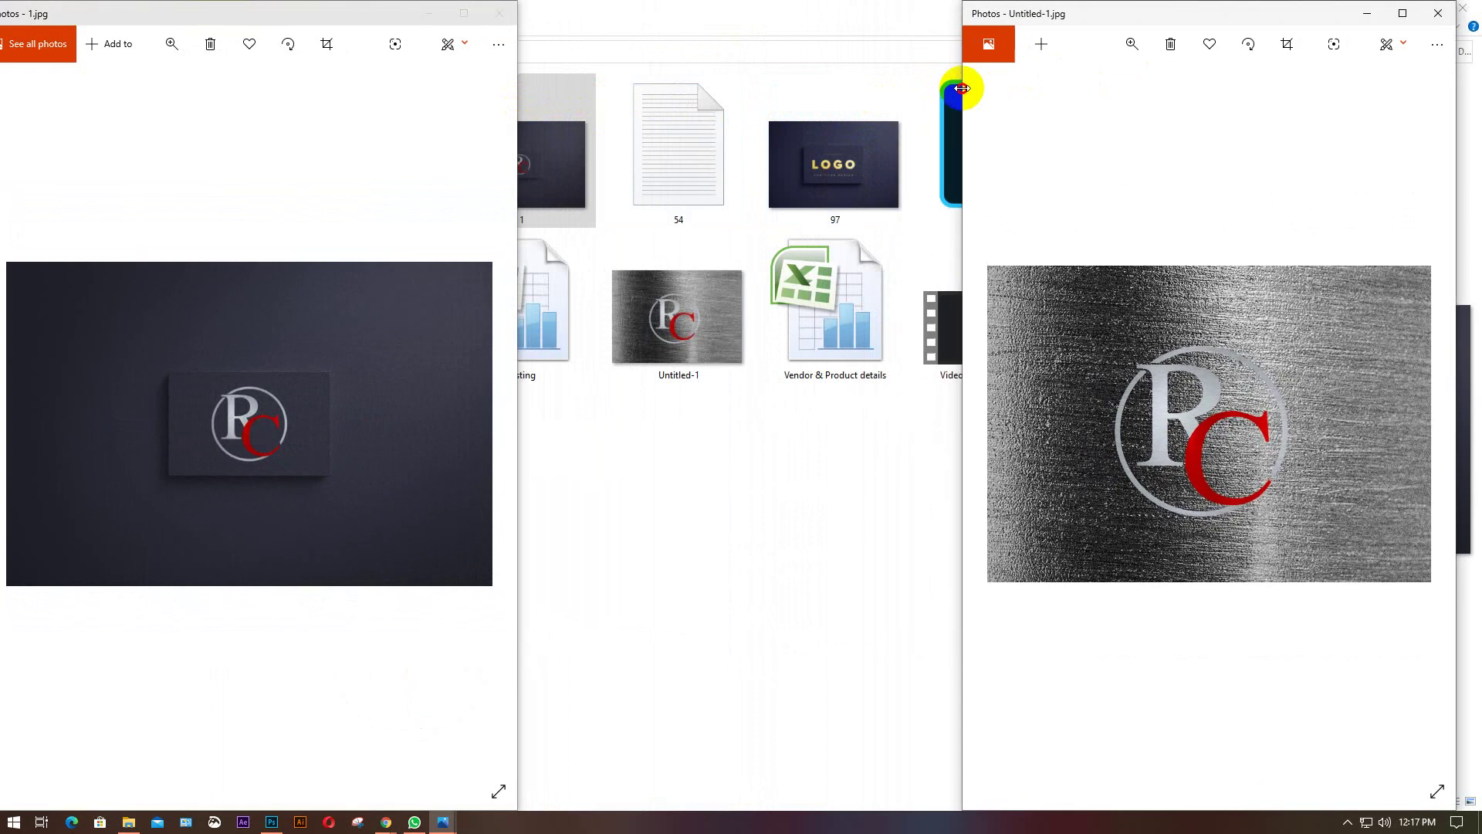
Open 2.jpg from the Desktop folder and size its window to near full height, centred.
{"action": "left_click", "coordinate": [727, 551]}
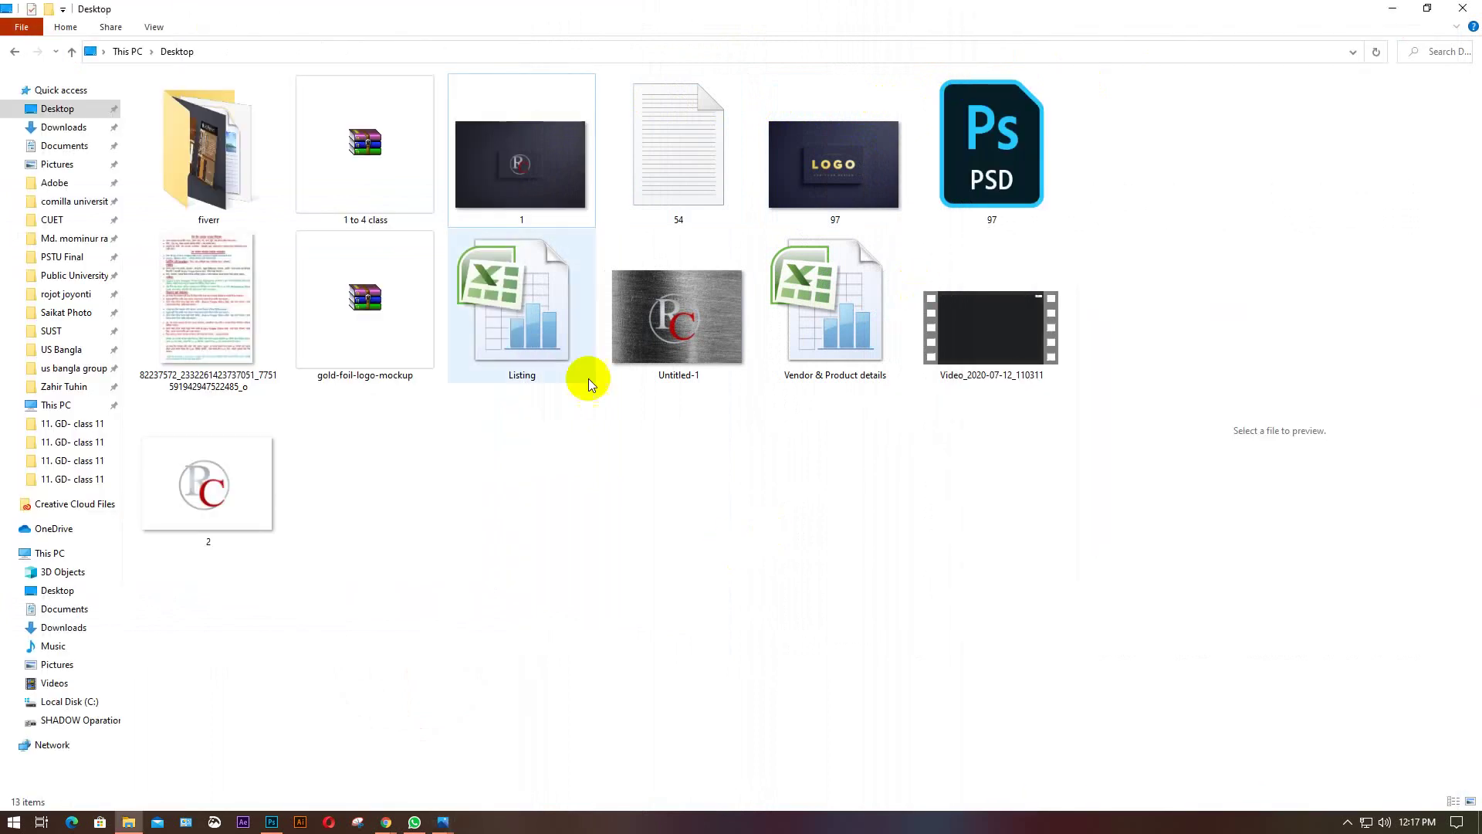
{"action": "left_click", "coordinate": [225, 479]}
{"action": "double_click", "coordinate": [225, 480]}
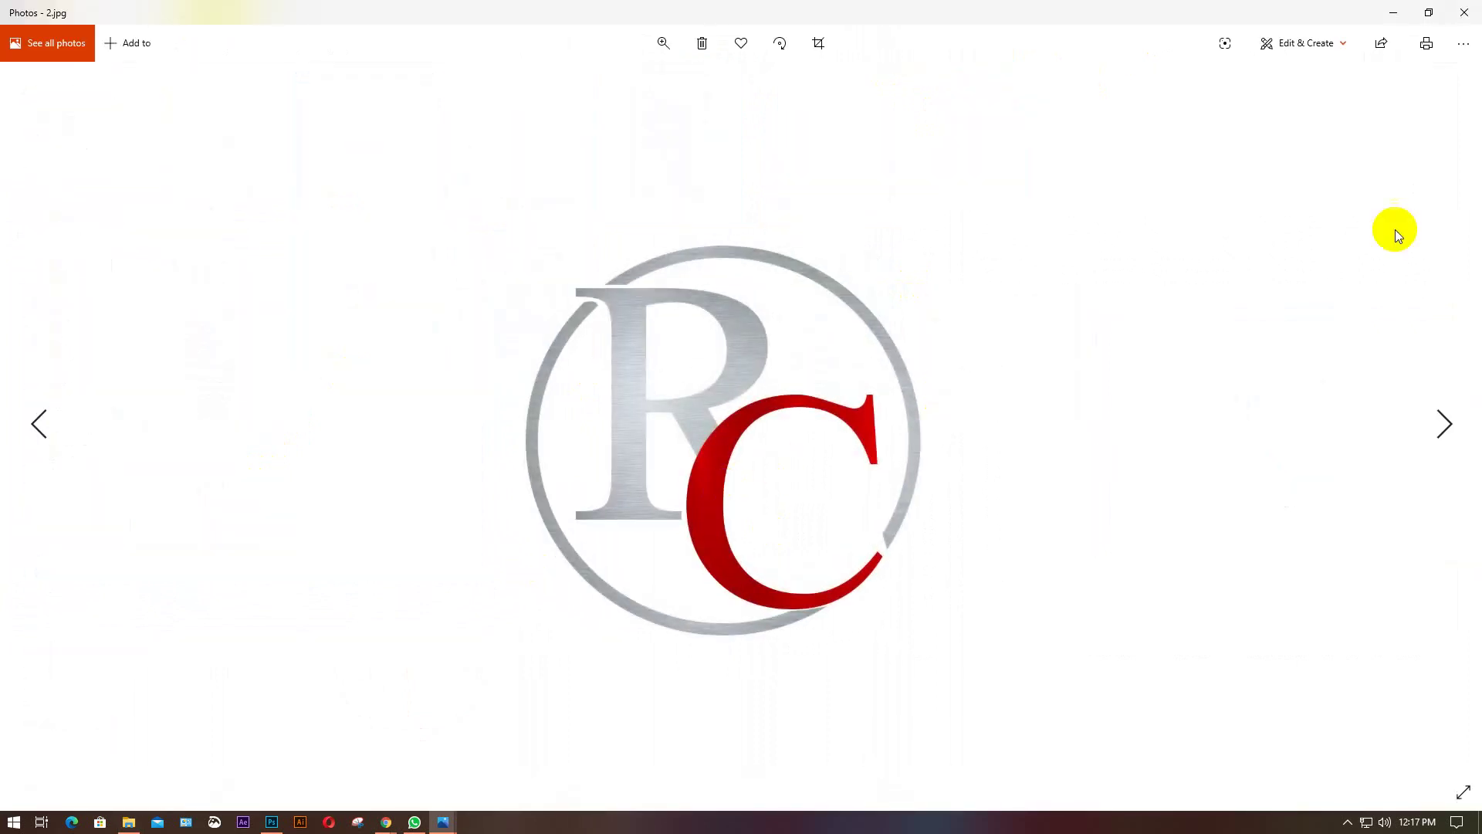
{"action": "left_click", "coordinate": [1429, 12]}
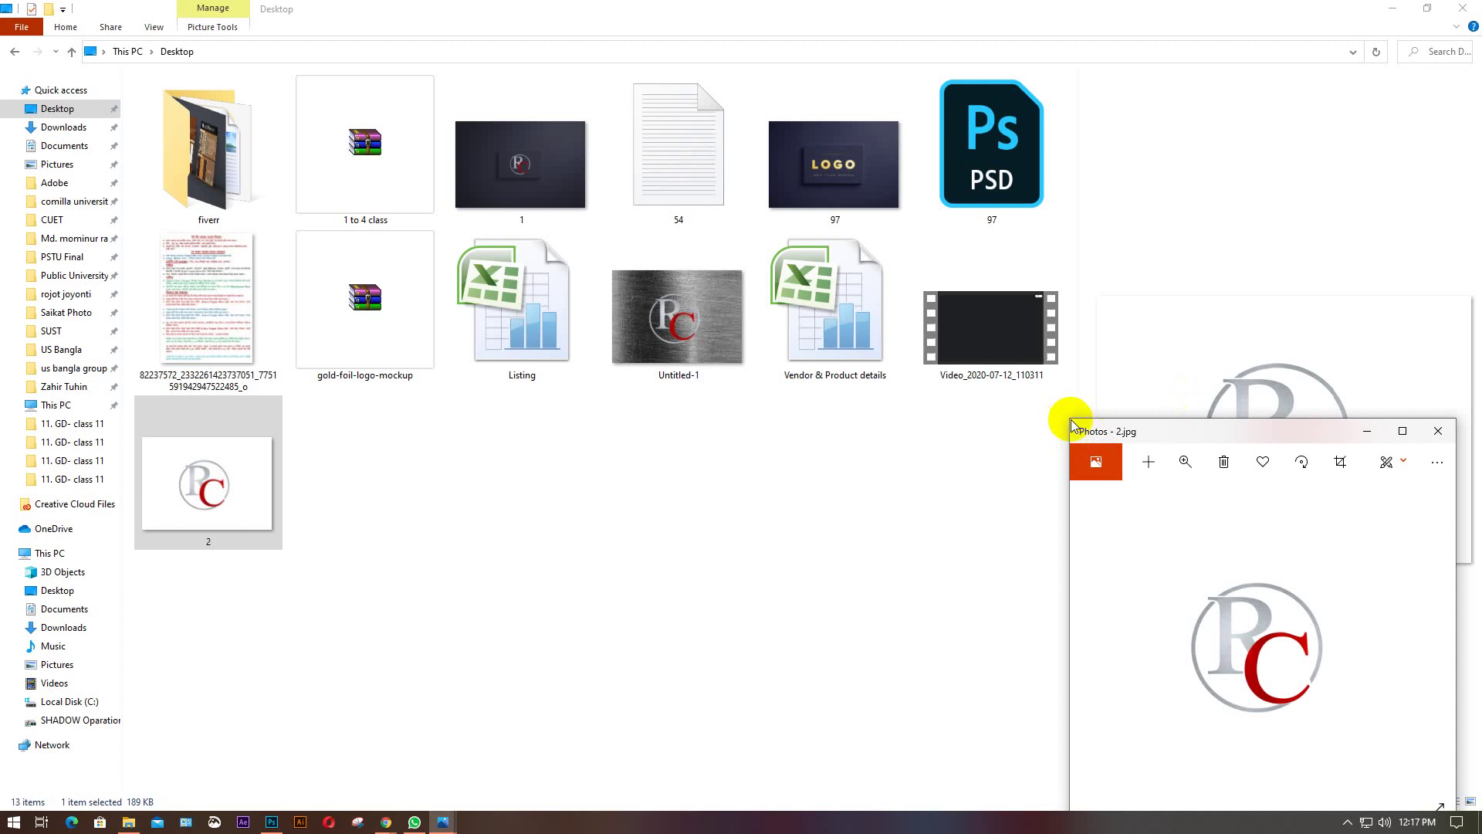
{"action": "left_click_drag", "start_coordinate": [1071, 419], "coordinate": [943, 4]}
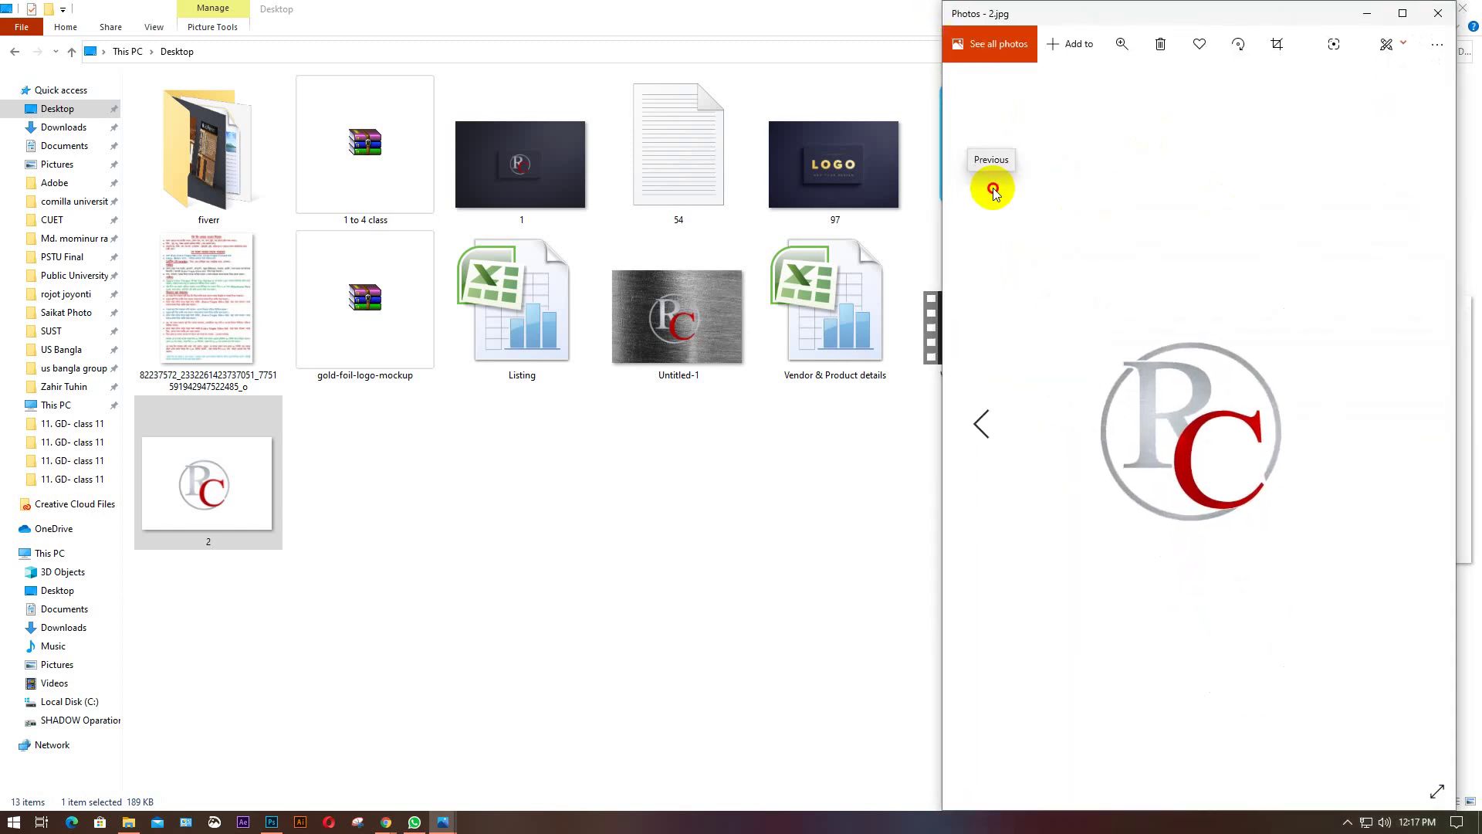
{"action": "left_click_drag", "start_coordinate": [1164, 19], "coordinate": [730, 31]}
Bring the brushed-metal, 1.jpg and 2.jpg windows forward from the taskbar in turn.
{"action": "left_click", "coordinate": [444, 823]}
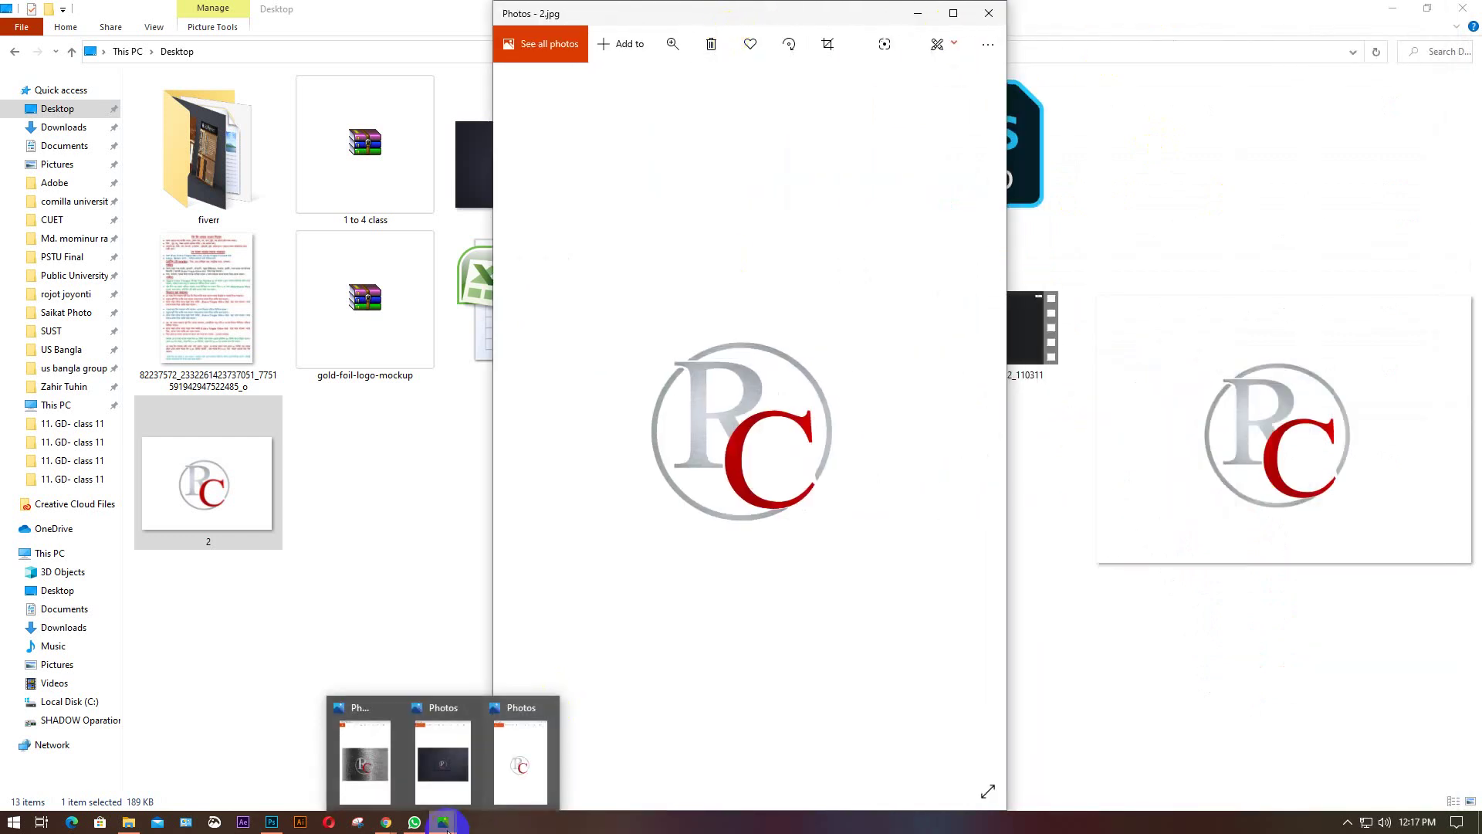
{"action": "left_click", "coordinate": [371, 764]}
{"action": "left_click", "coordinate": [442, 823]}
{"action": "left_click", "coordinate": [501, 782]}
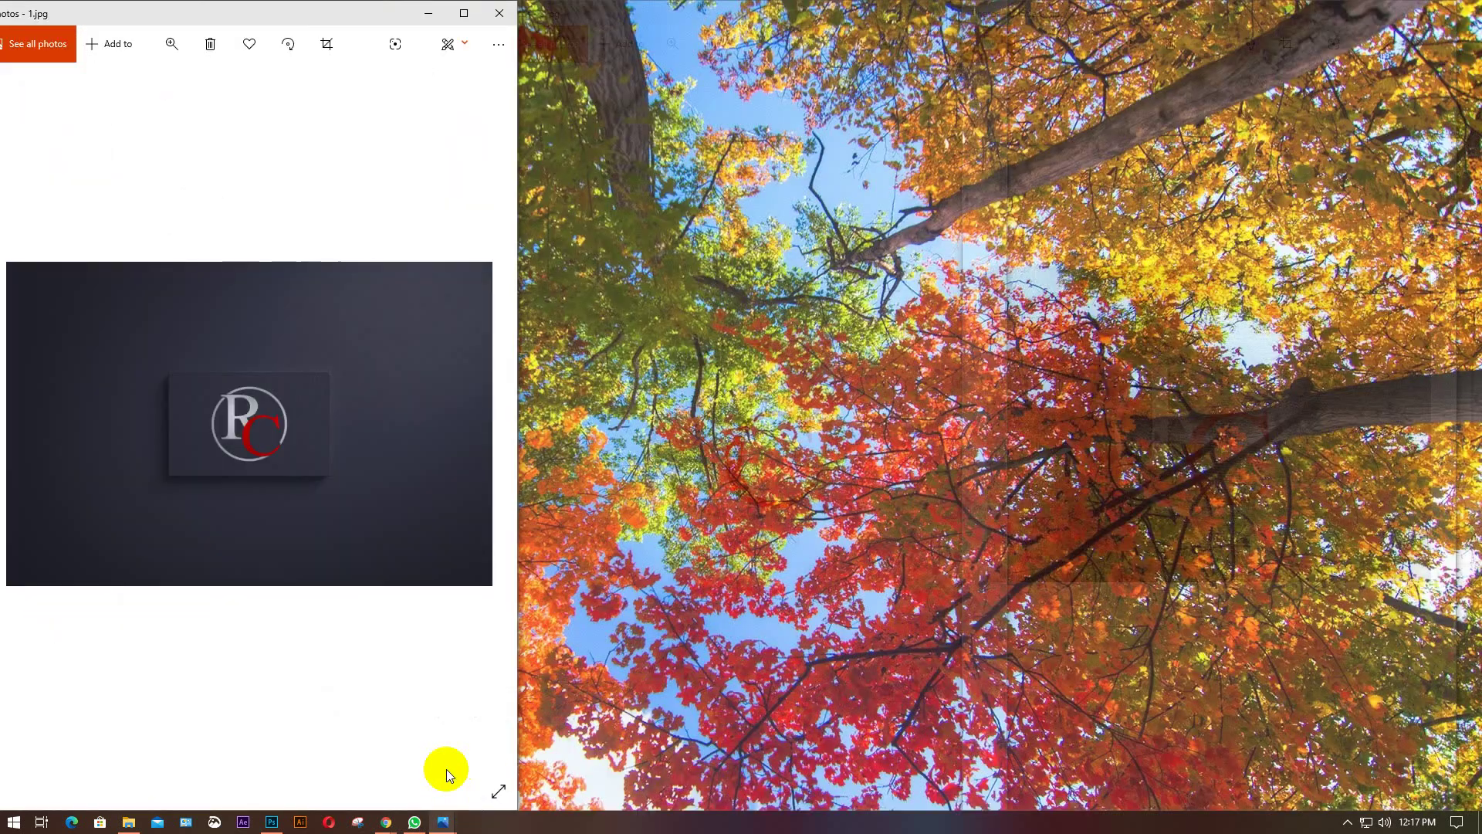
{"action": "left_click", "coordinate": [446, 769]}
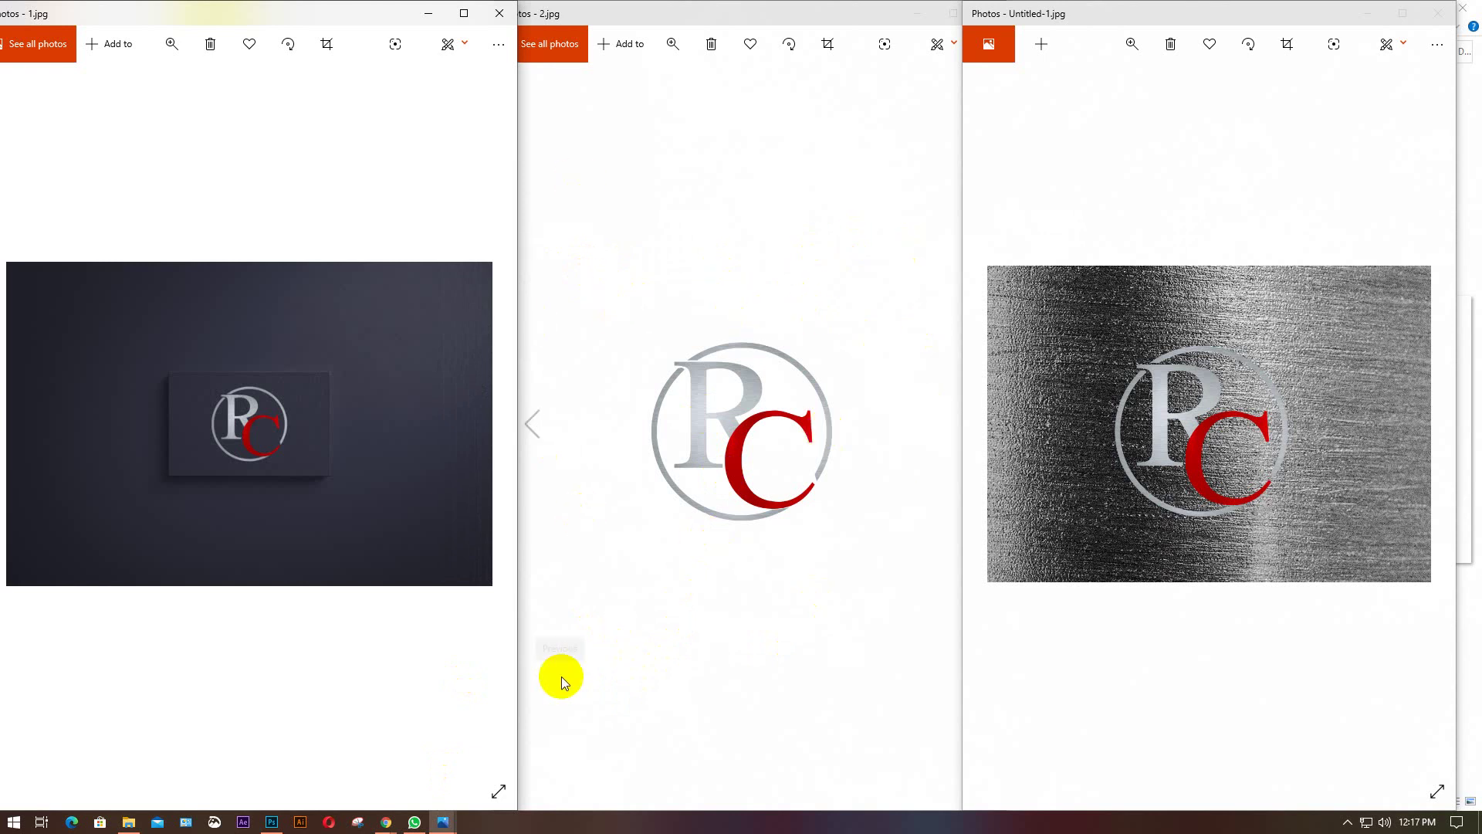
{"action": "left_click", "coordinate": [610, 611]}
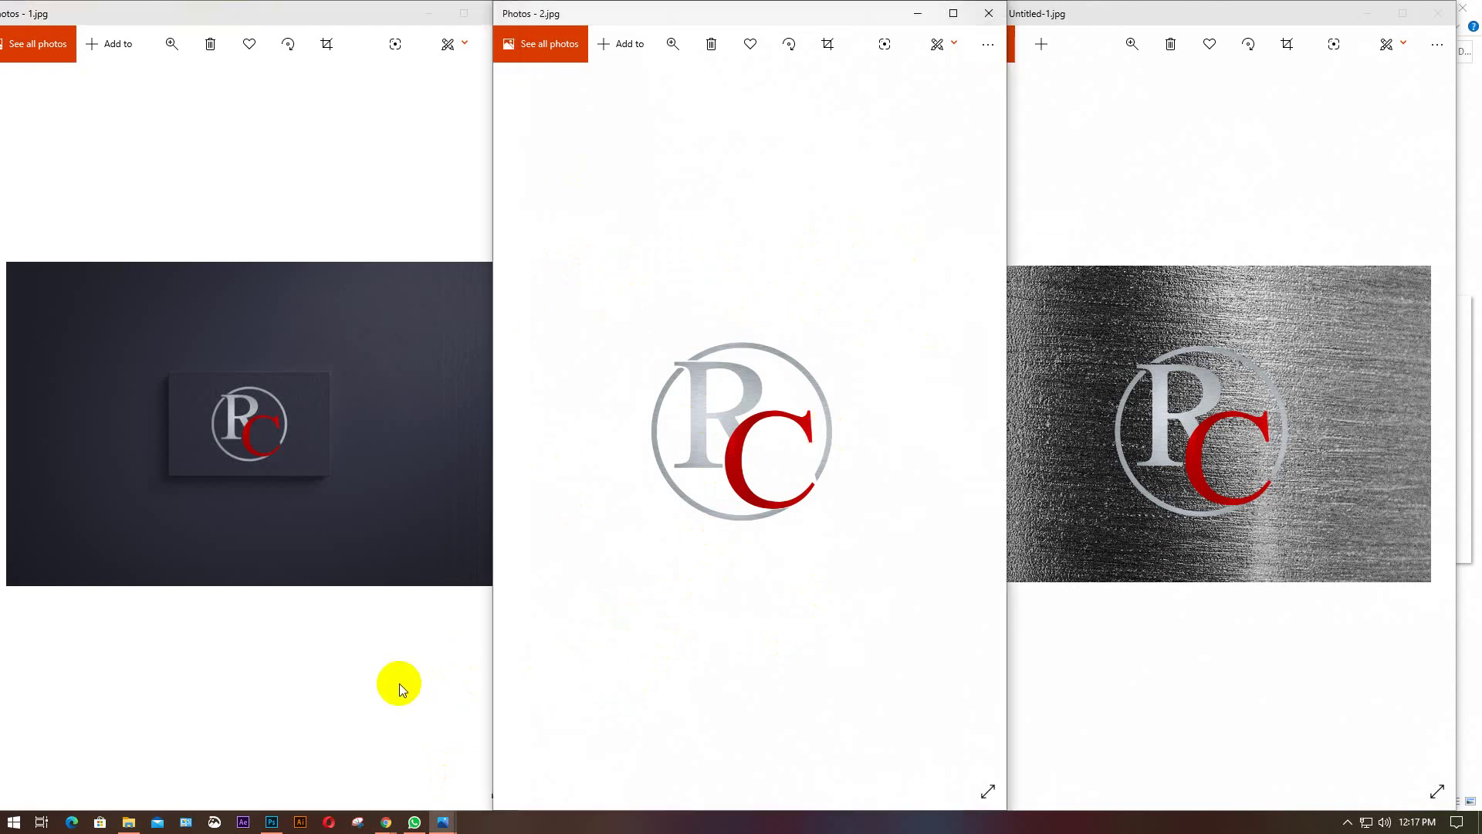
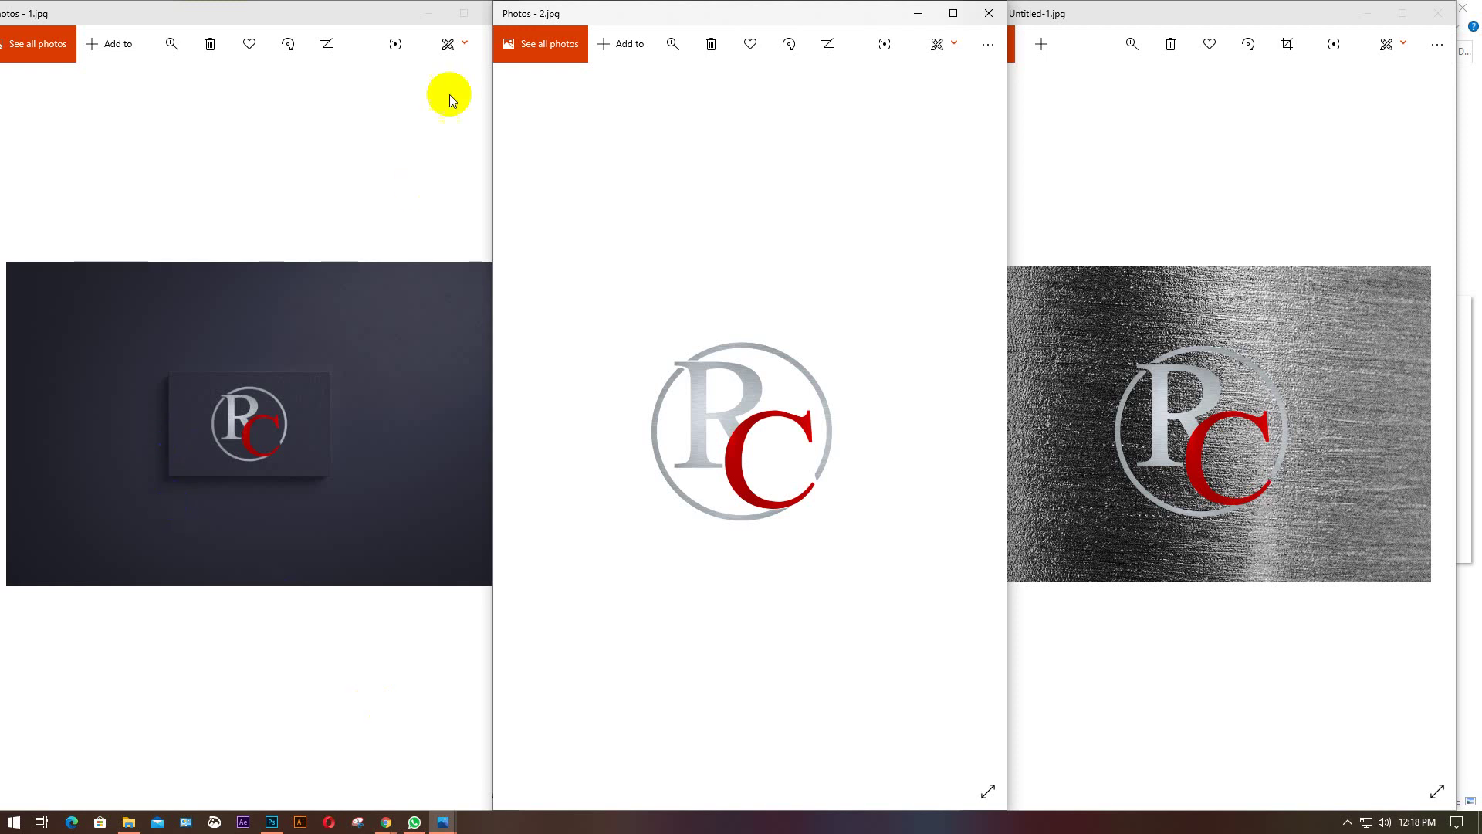
Minimize the three RC logo photo previews and the Desktop folder window.
{"action": "left_click_drag", "start_coordinate": [414, 16], "coordinate": [420, 20]}
{"action": "left_click", "coordinate": [421, 21]}
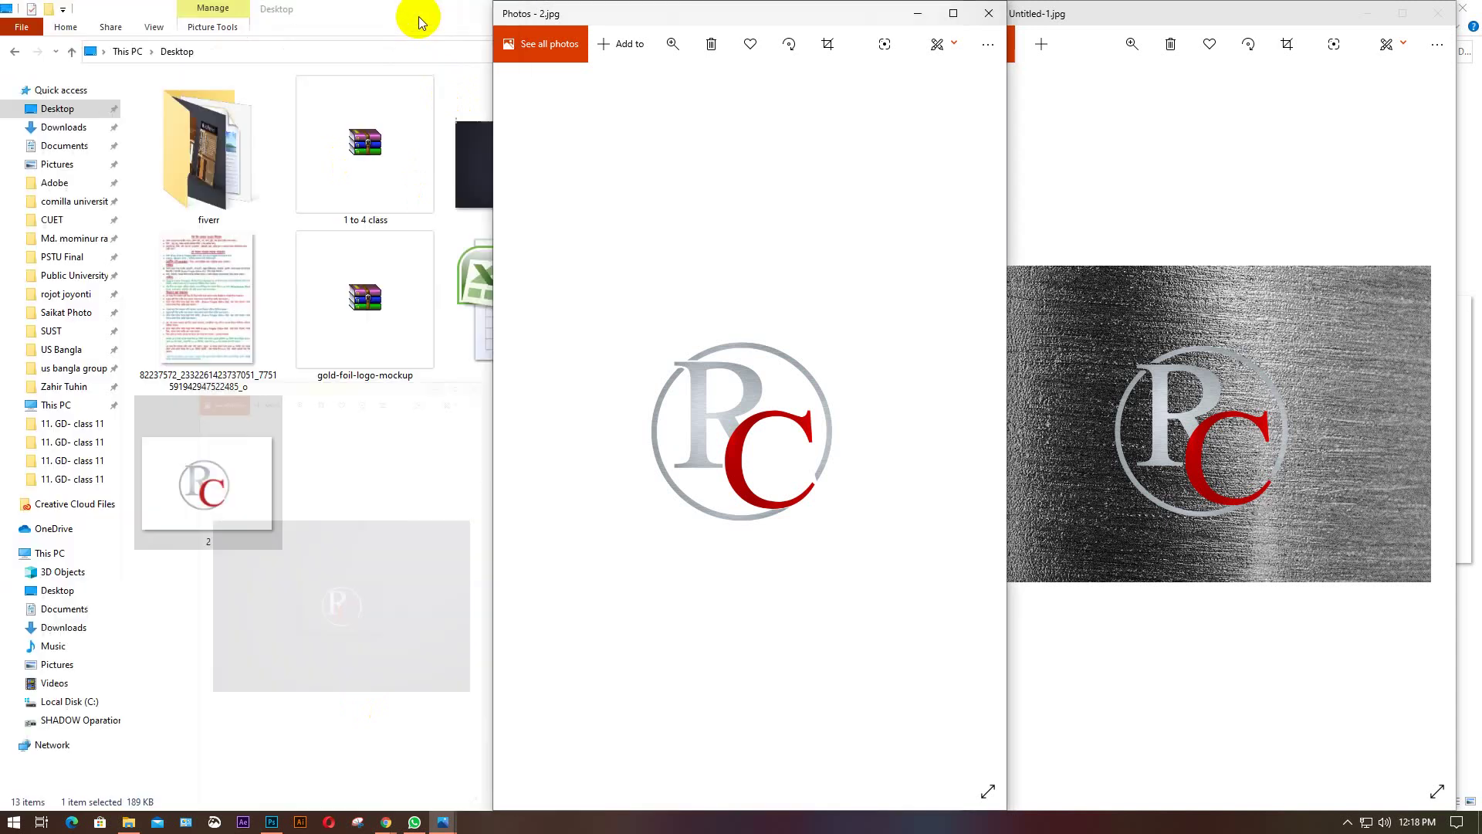
{"action": "left_click", "coordinate": [917, 13]}
{"action": "left_click", "coordinate": [1363, 15]}
{"action": "left_click", "coordinate": [610, 615]}
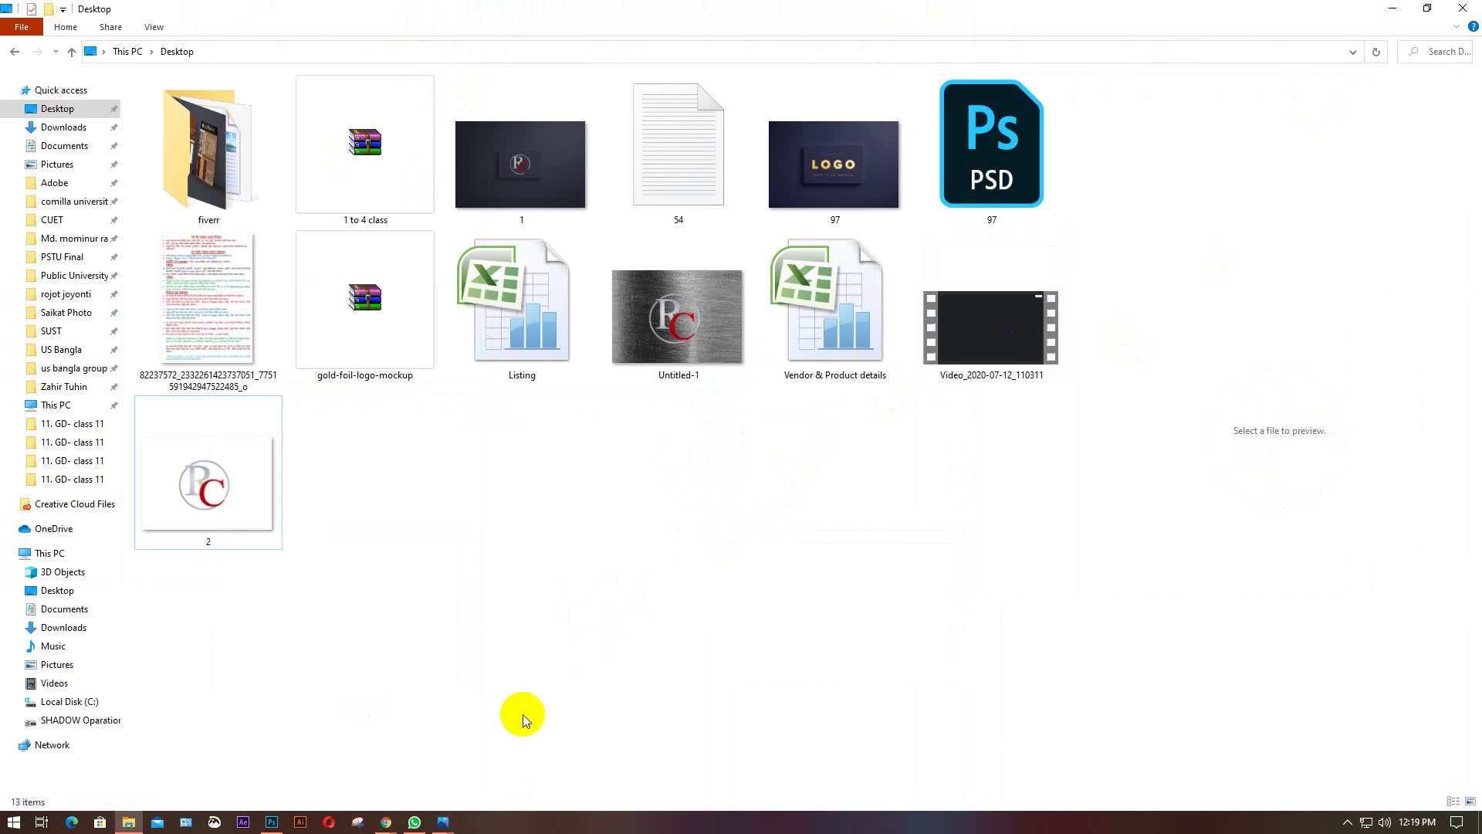
{"action": "left_click", "coordinate": [1454, 15]}
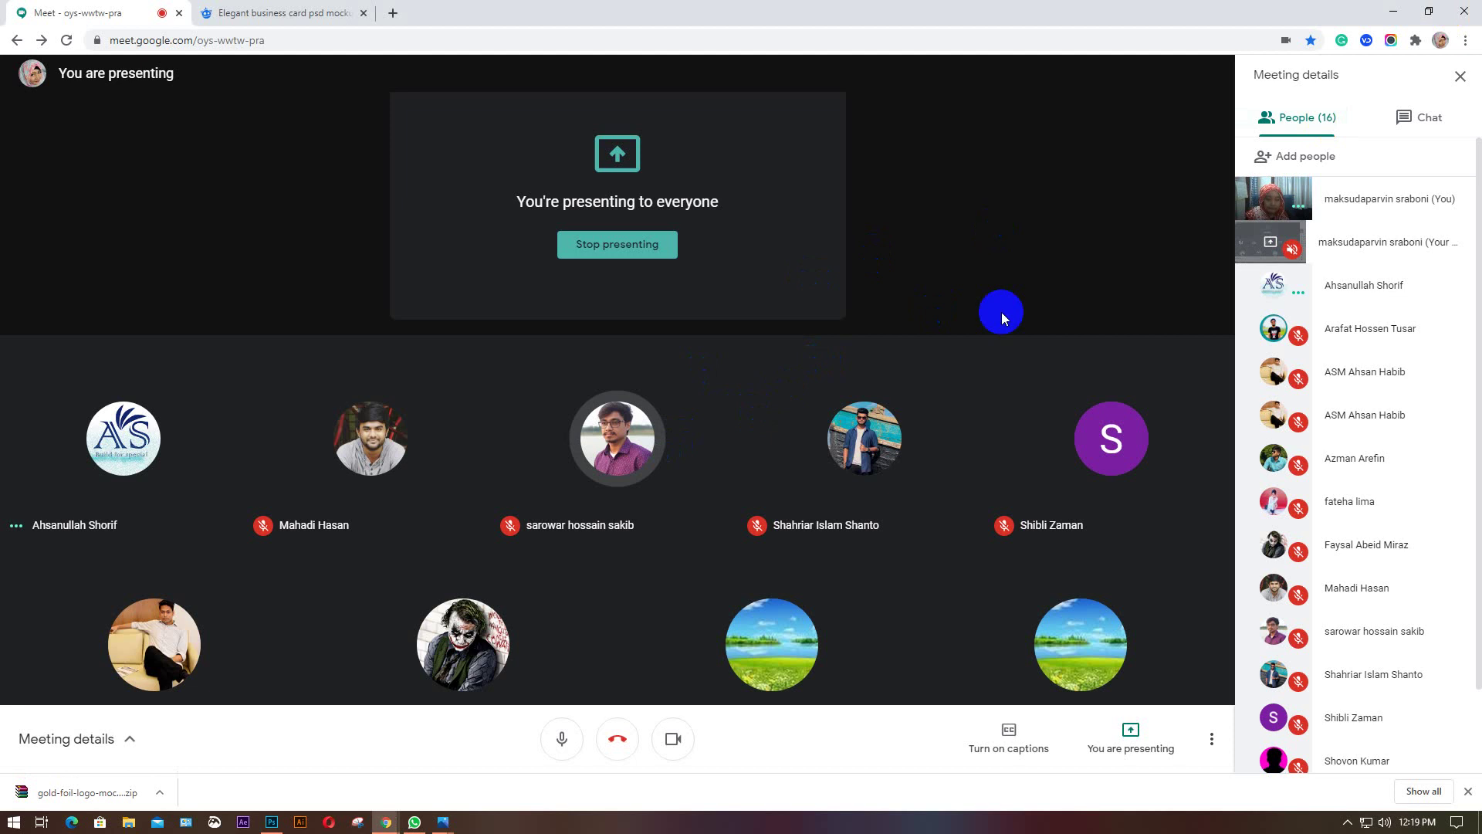
Dismiss the Chrome download bar and switch to the 'Elegant business card psd mockup' tab.
{"action": "left_click", "coordinate": [1469, 793]}
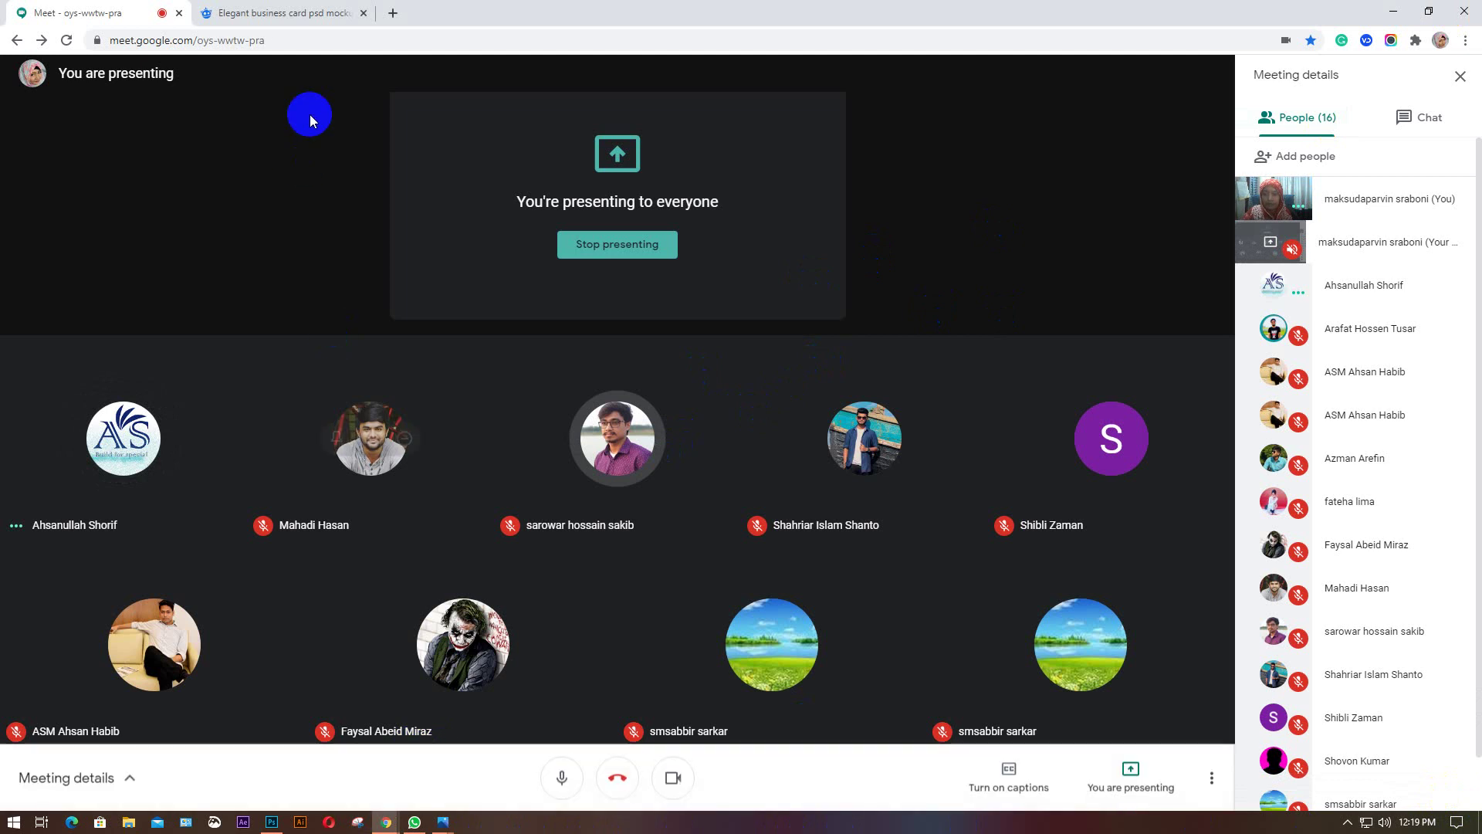
{"action": "left_click", "coordinate": [278, 13]}
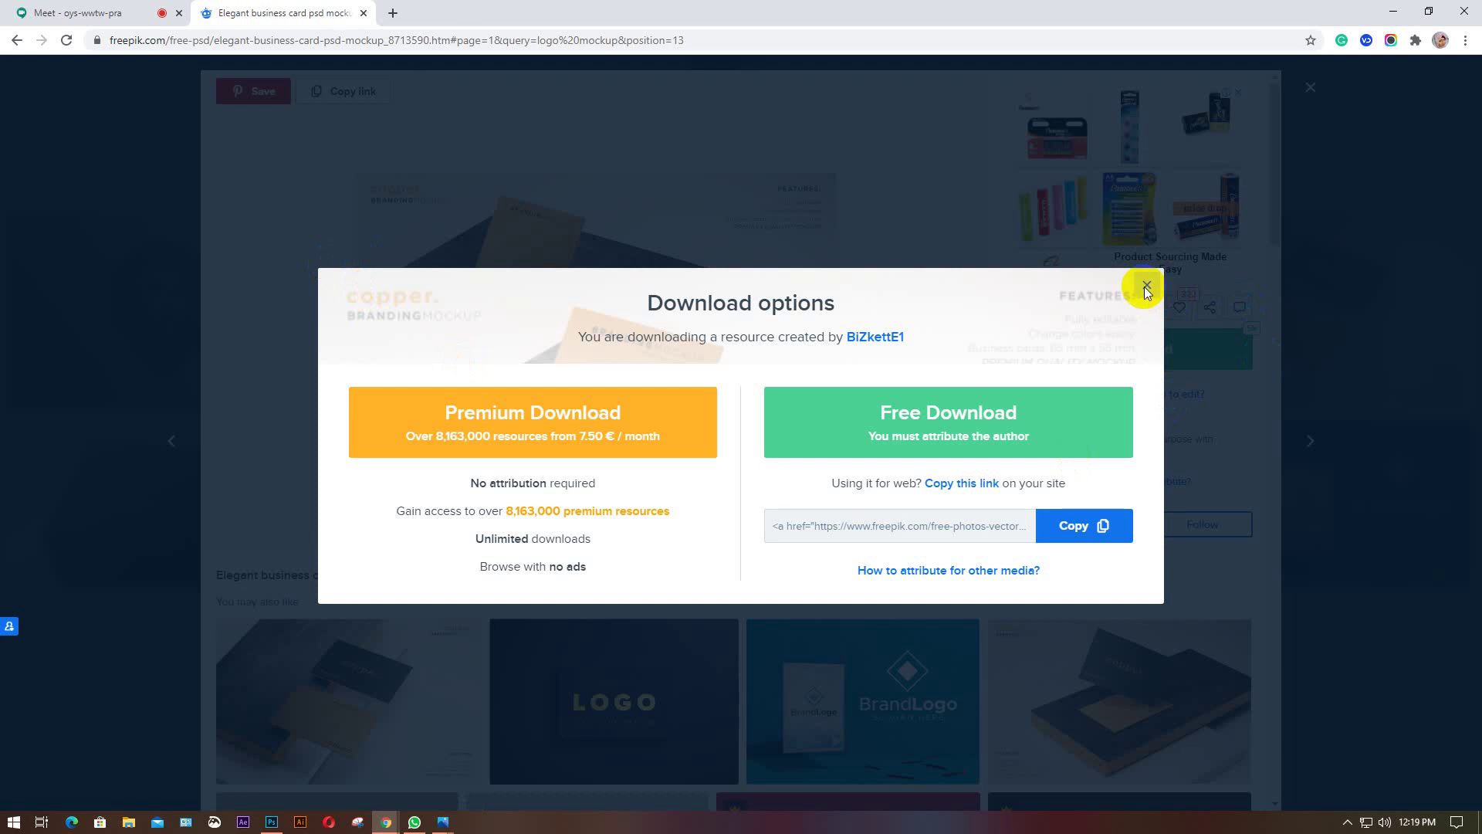
Close the business card mockup preview and search Freepik for 'banner mother day'.
{"action": "left_click", "coordinate": [1146, 287]}
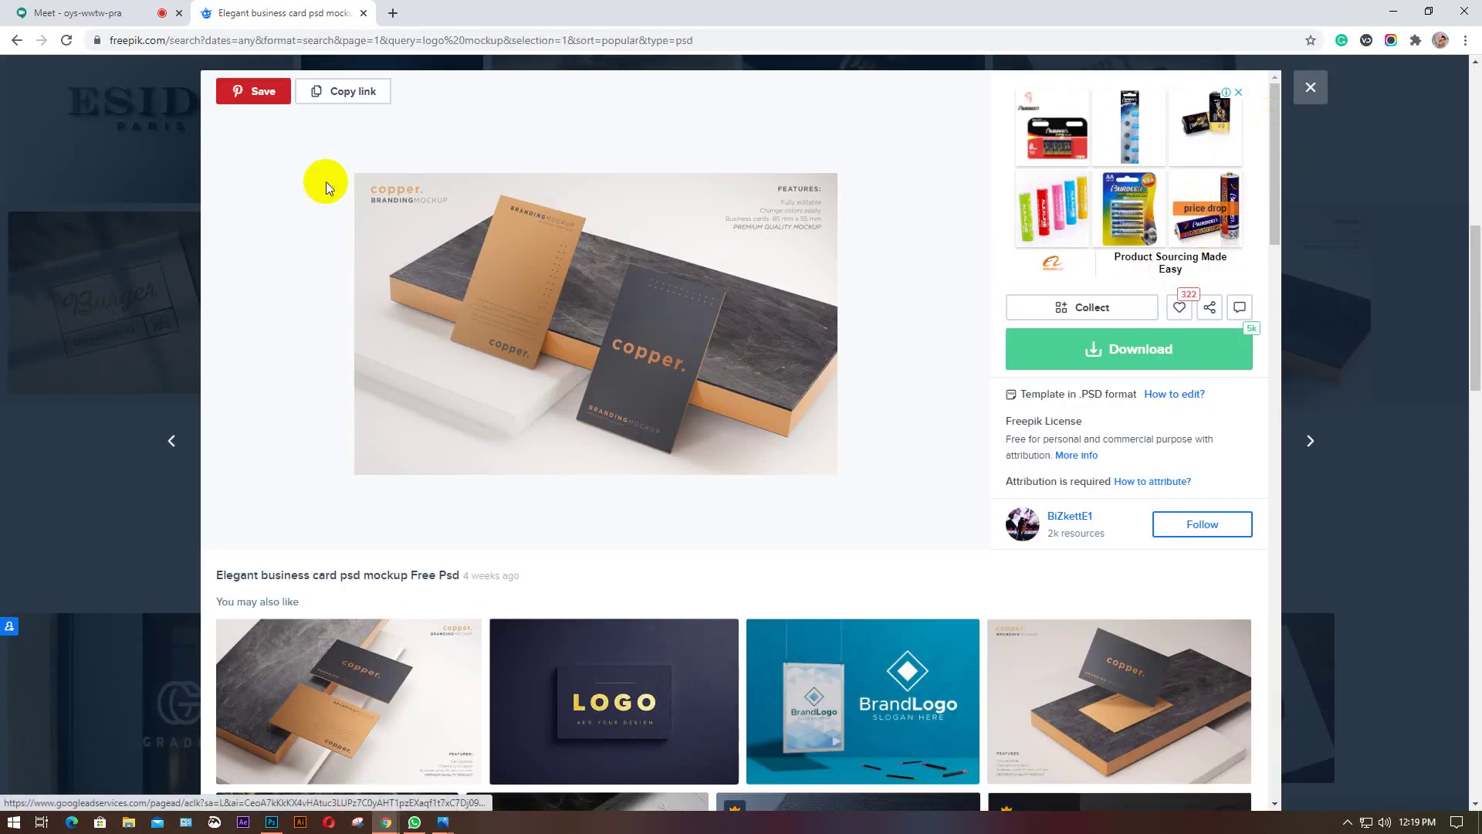
{"action": "key", "text": "Escape"}
{"action": "scroll", "coordinate": [506, 353], "scroll_direction": "up", "scroll_amount": 10}
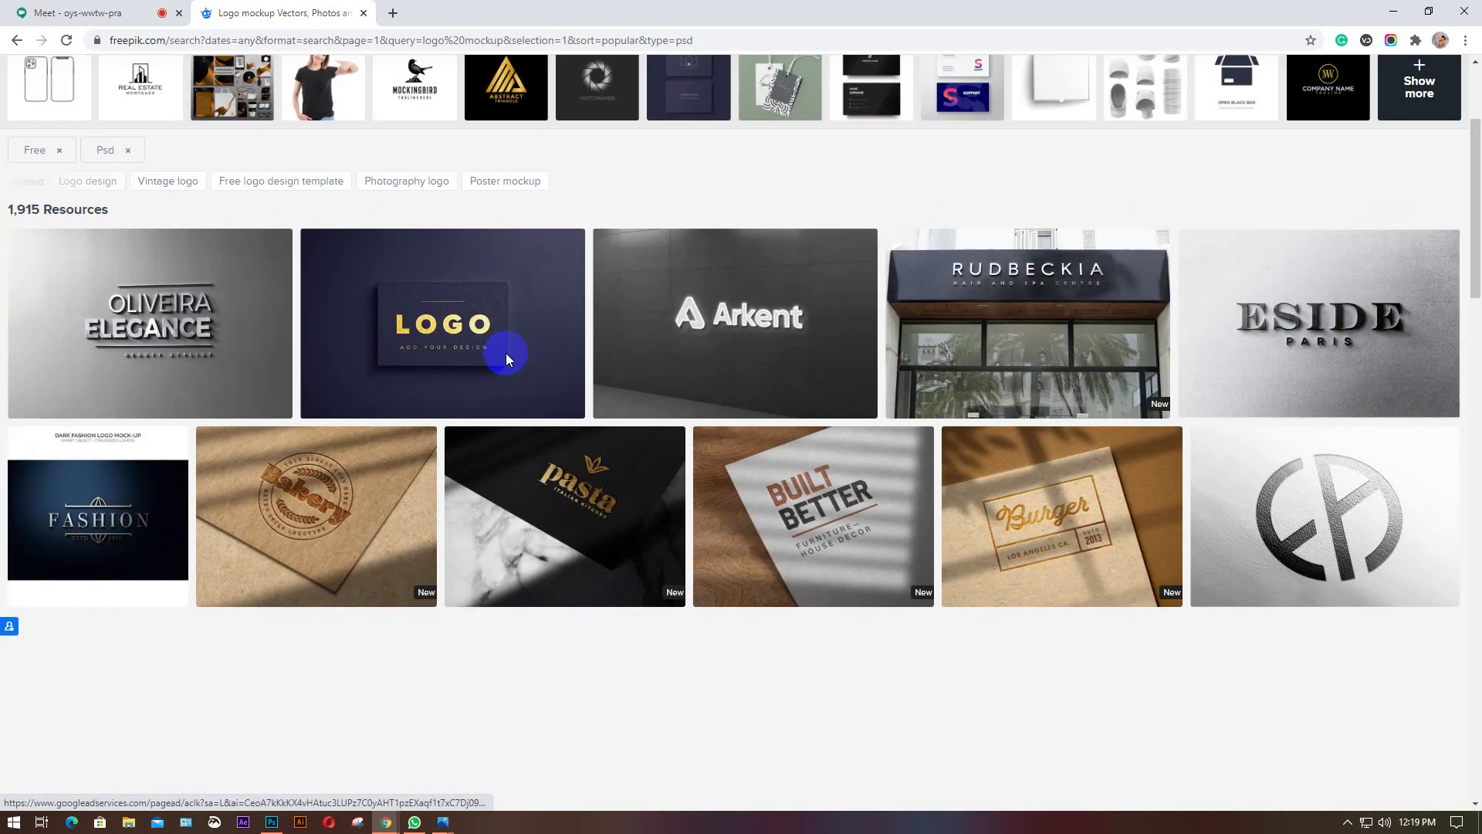
{"action": "left_click_drag", "start_coordinate": [391, 113], "coordinate": [278, 122]}
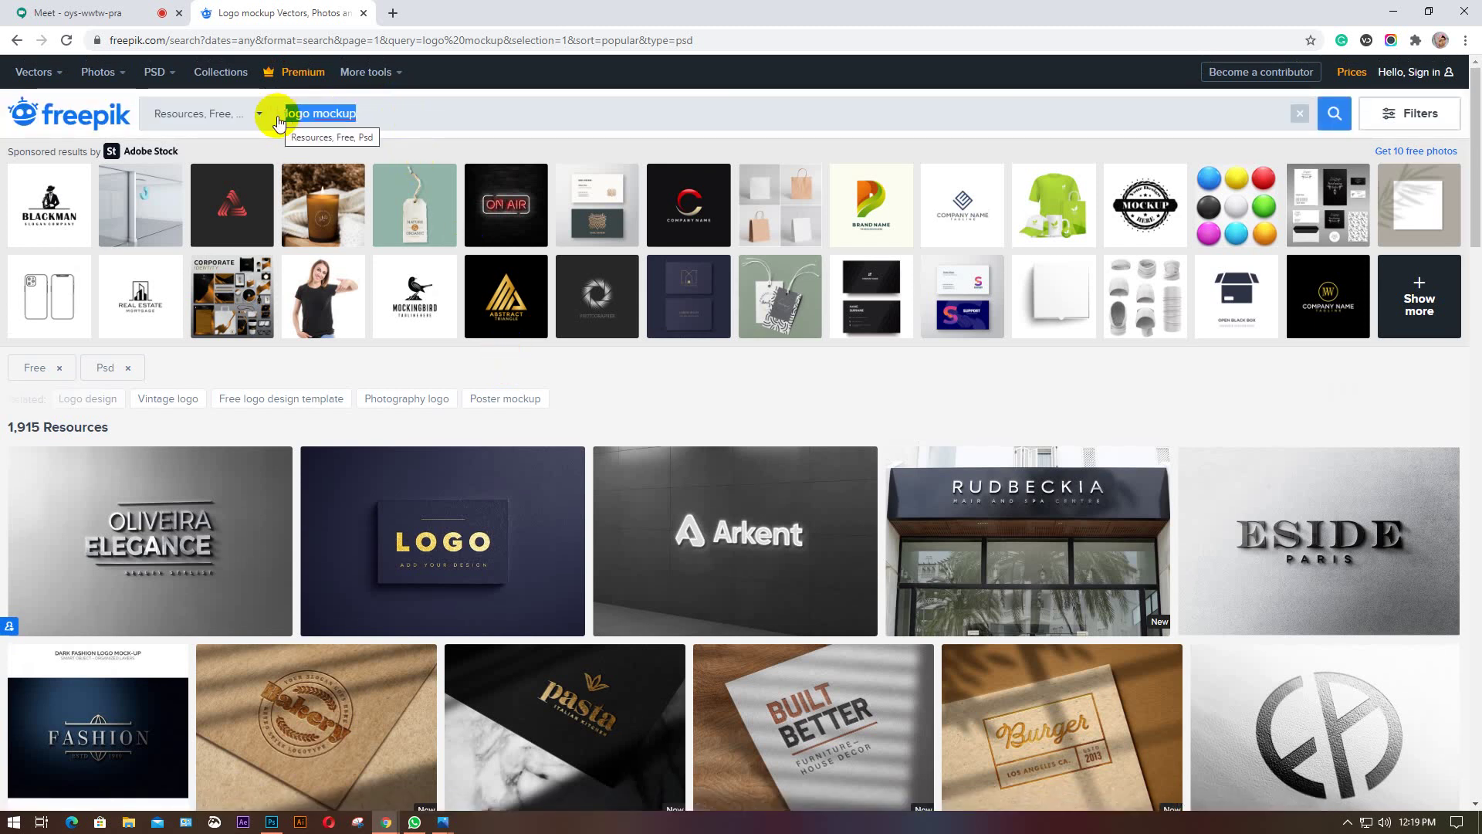
{"action": "type", "text": "ban"}
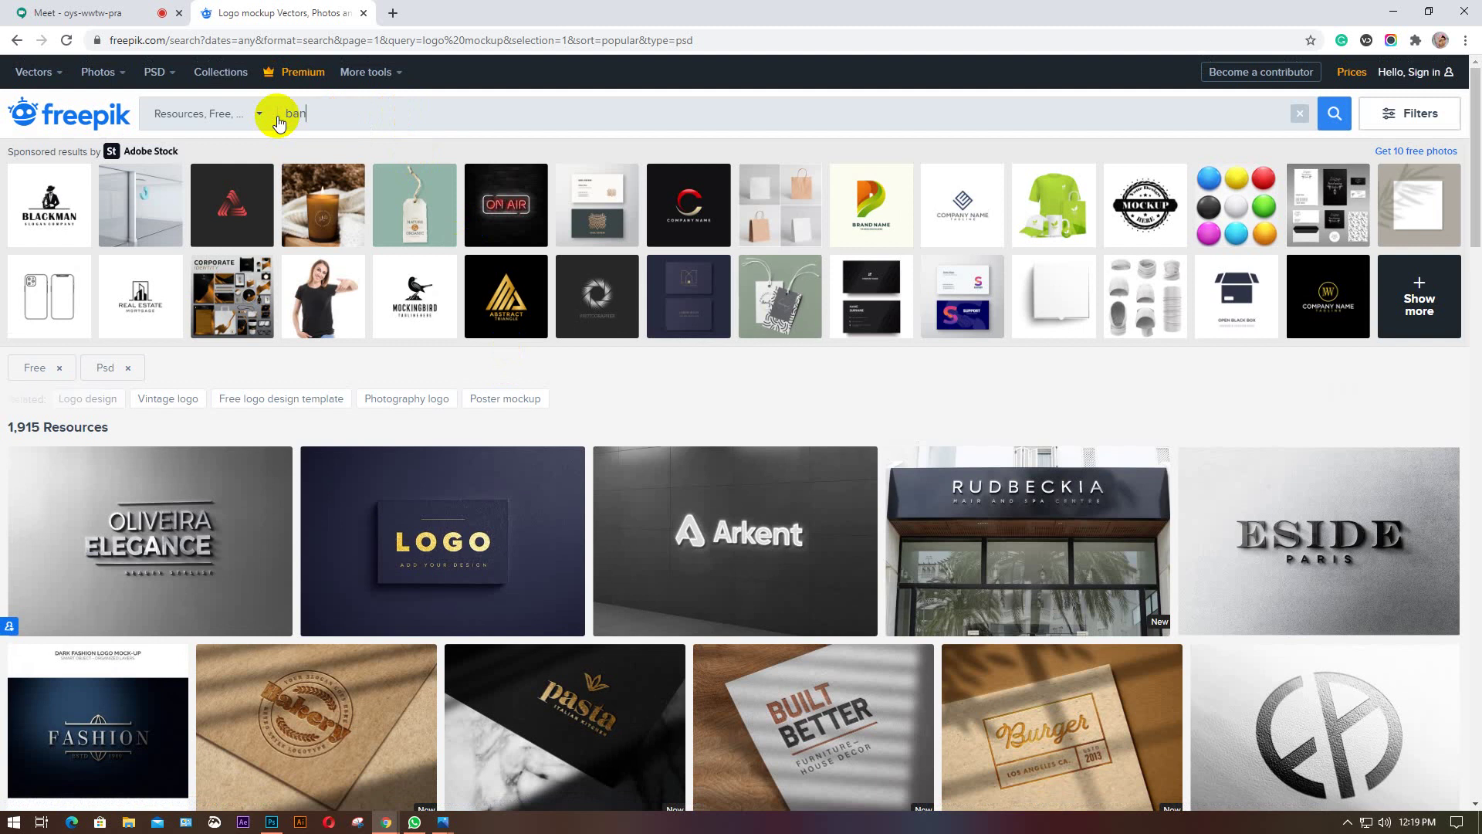
{"action": "type", "text": "ner"}
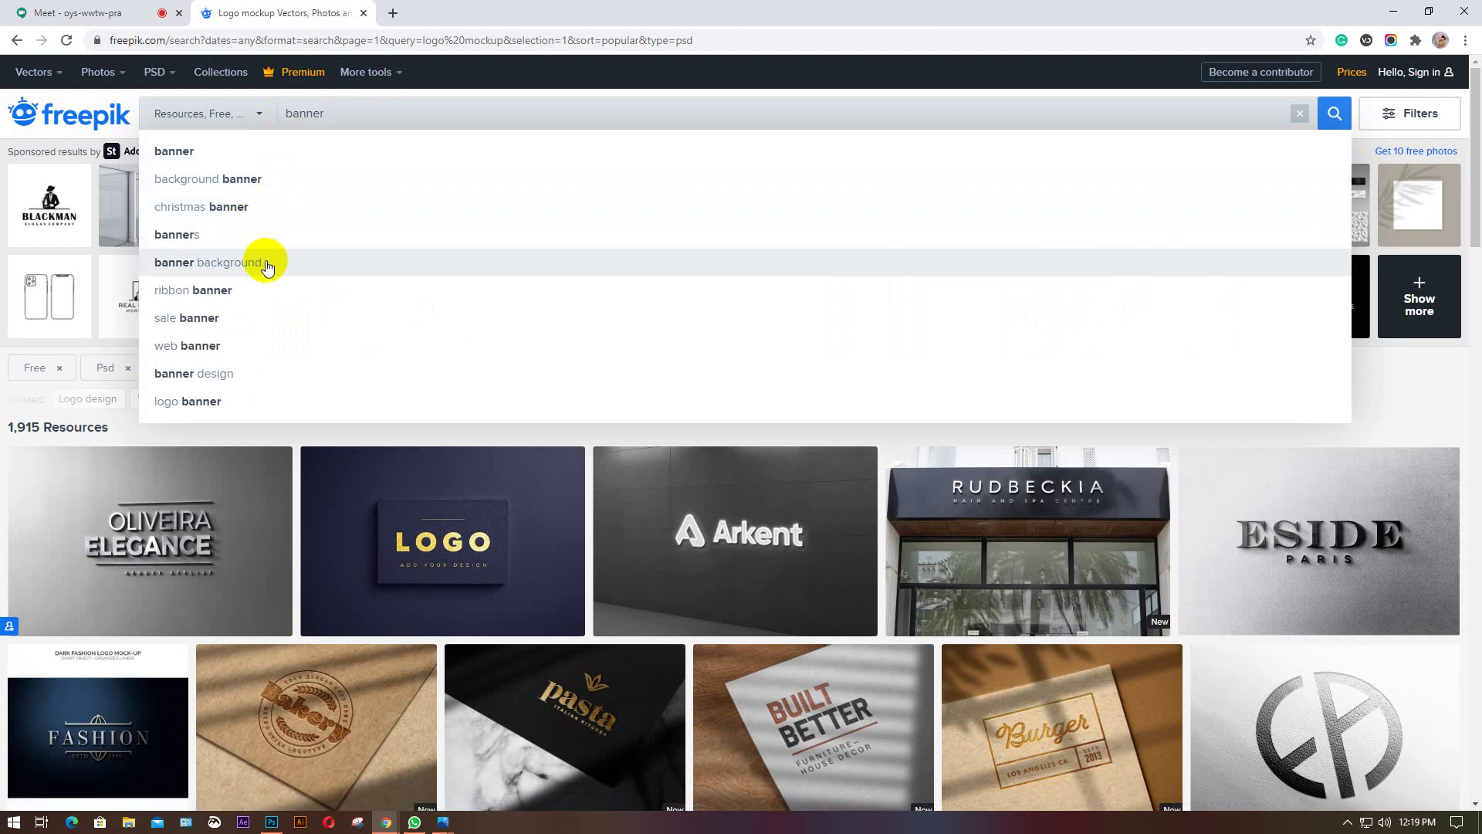
{"action": "left_click", "coordinate": [336, 125]}
{"action": "type", "text": "mo"}
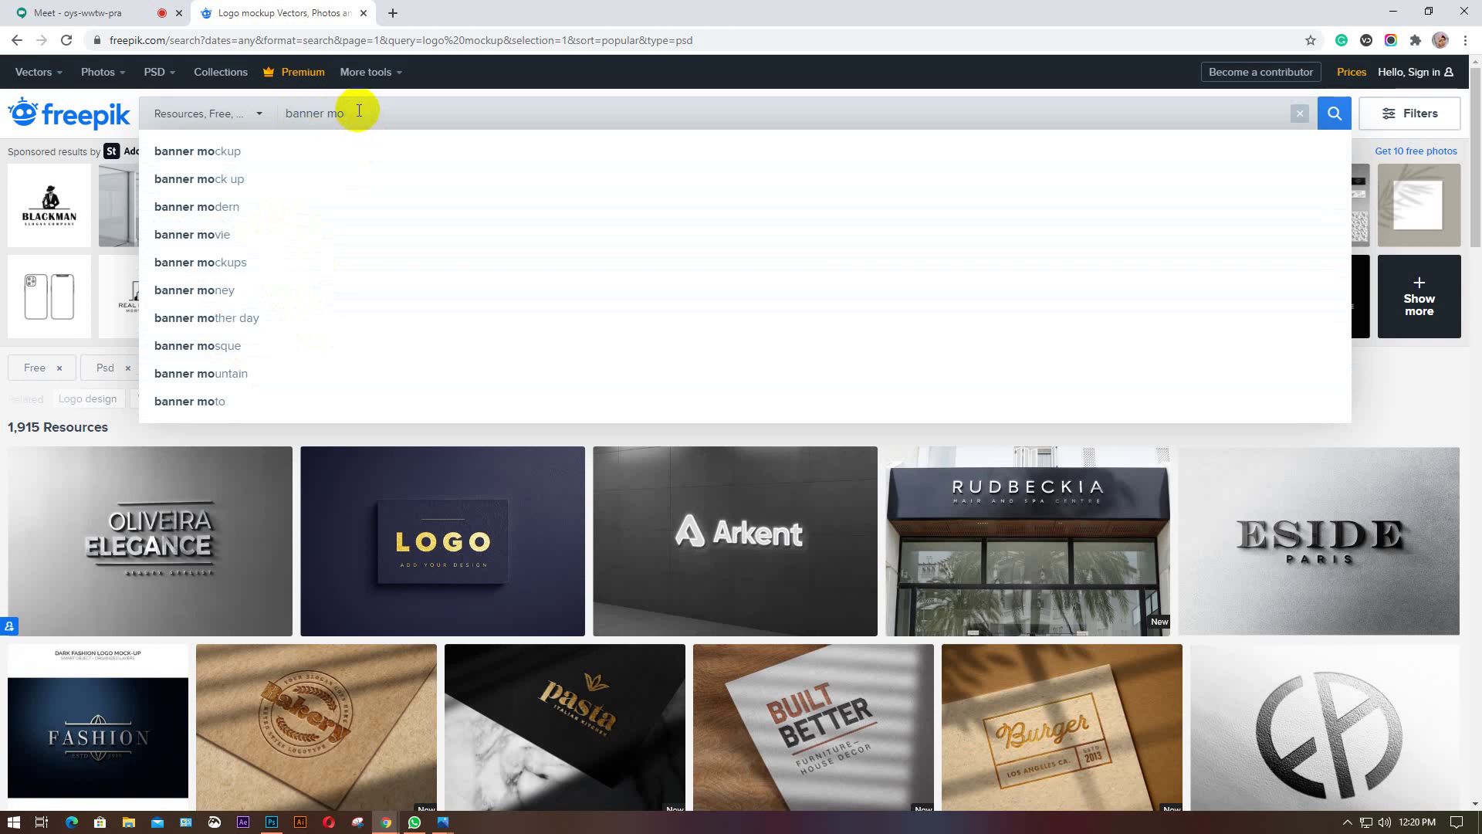
{"action": "left_click", "coordinate": [278, 319]}
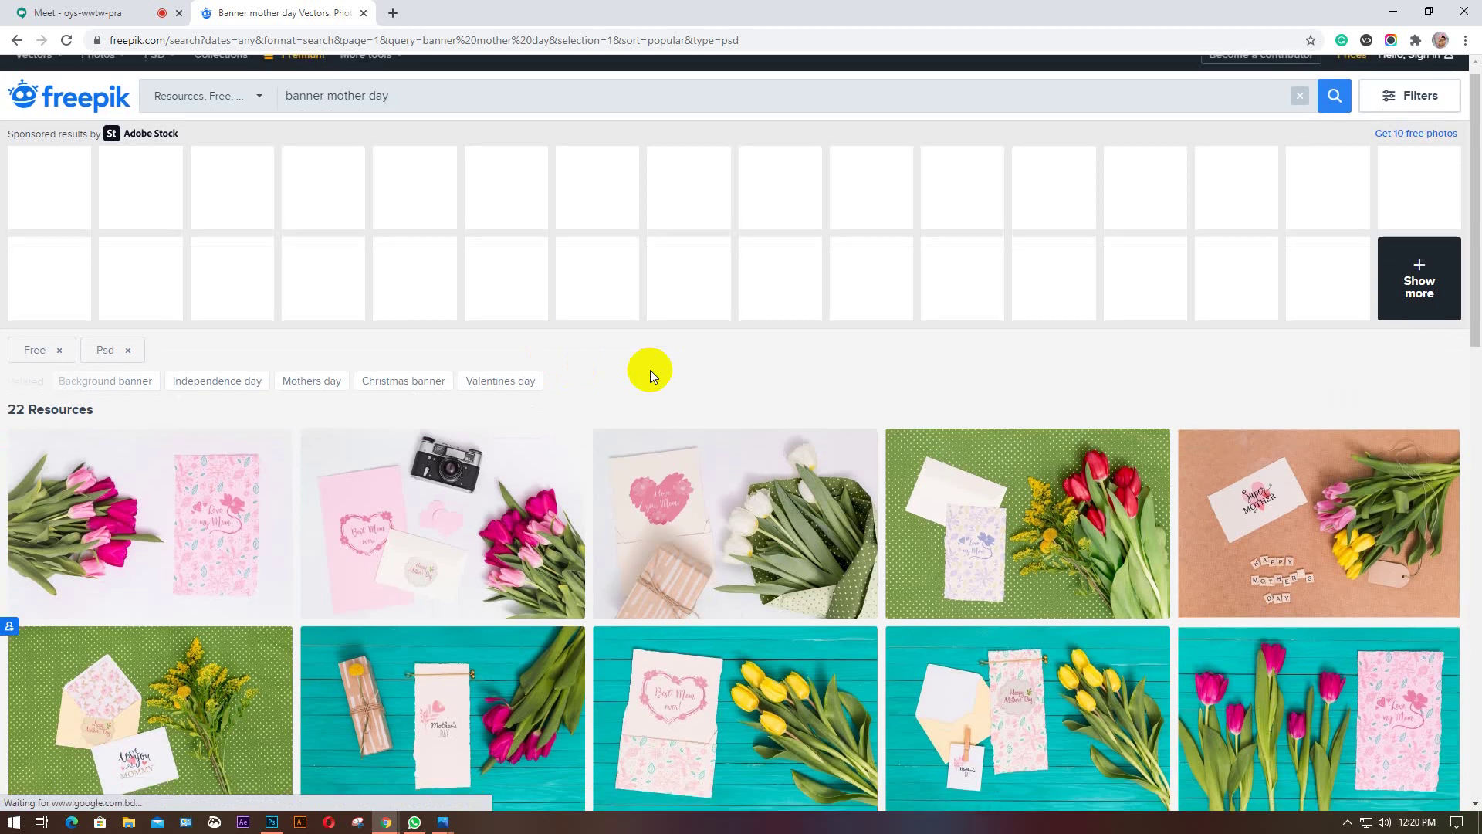
Change the Freepik search to the 'banner mountain' suggestion.
{"action": "scroll", "coordinate": [650, 370], "scroll_direction": "down", "scroll_amount": 1}
{"action": "scroll", "coordinate": [263, 496], "scroll_direction": "down", "scroll_amount": 3}
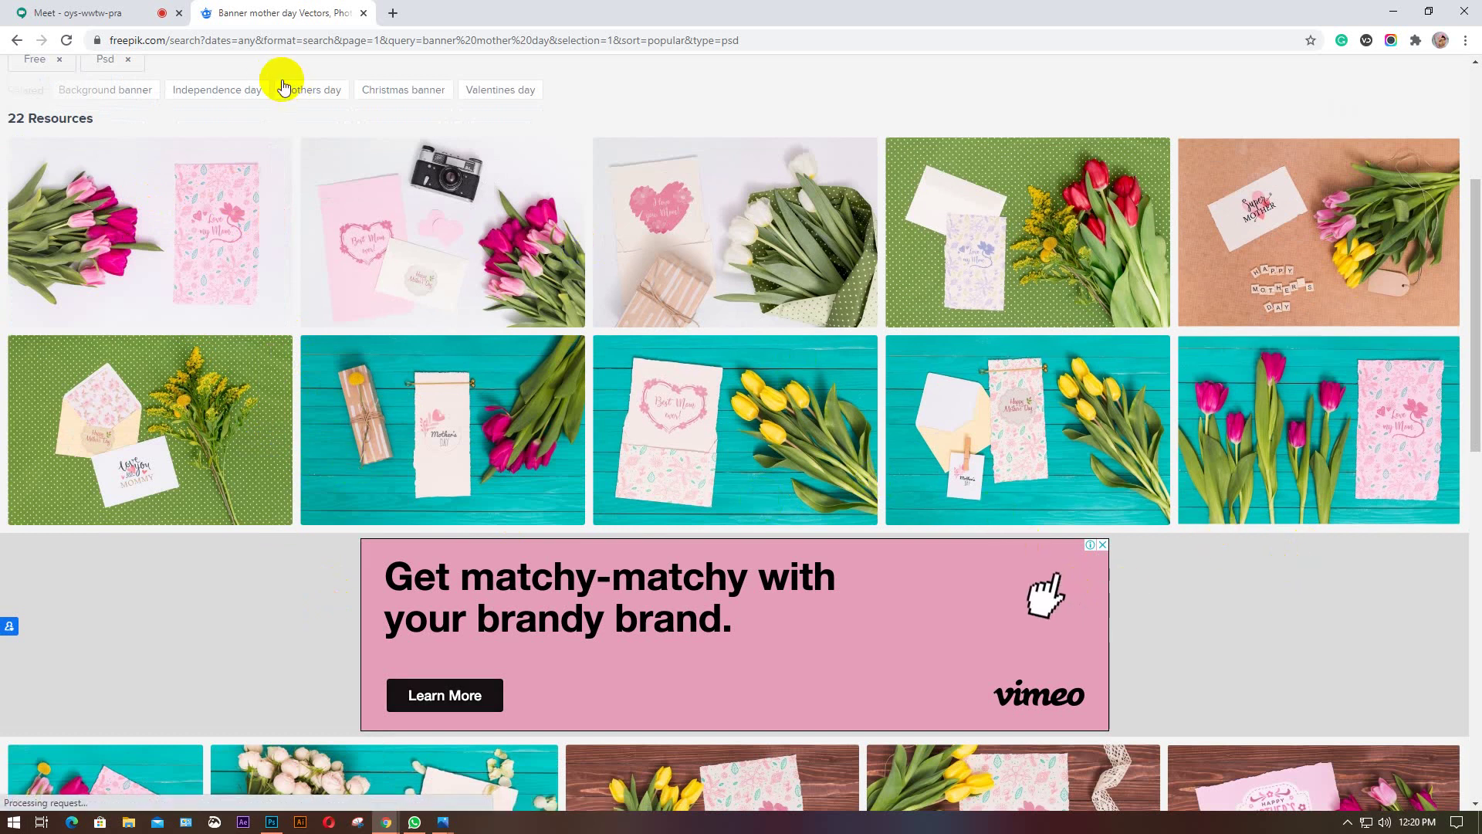
{"action": "scroll", "coordinate": [294, 85], "scroll_direction": "up", "scroll_amount": 4}
{"action": "left_click_drag", "start_coordinate": [409, 111], "coordinate": [327, 122]}
{"action": "type", "text": "mo"}
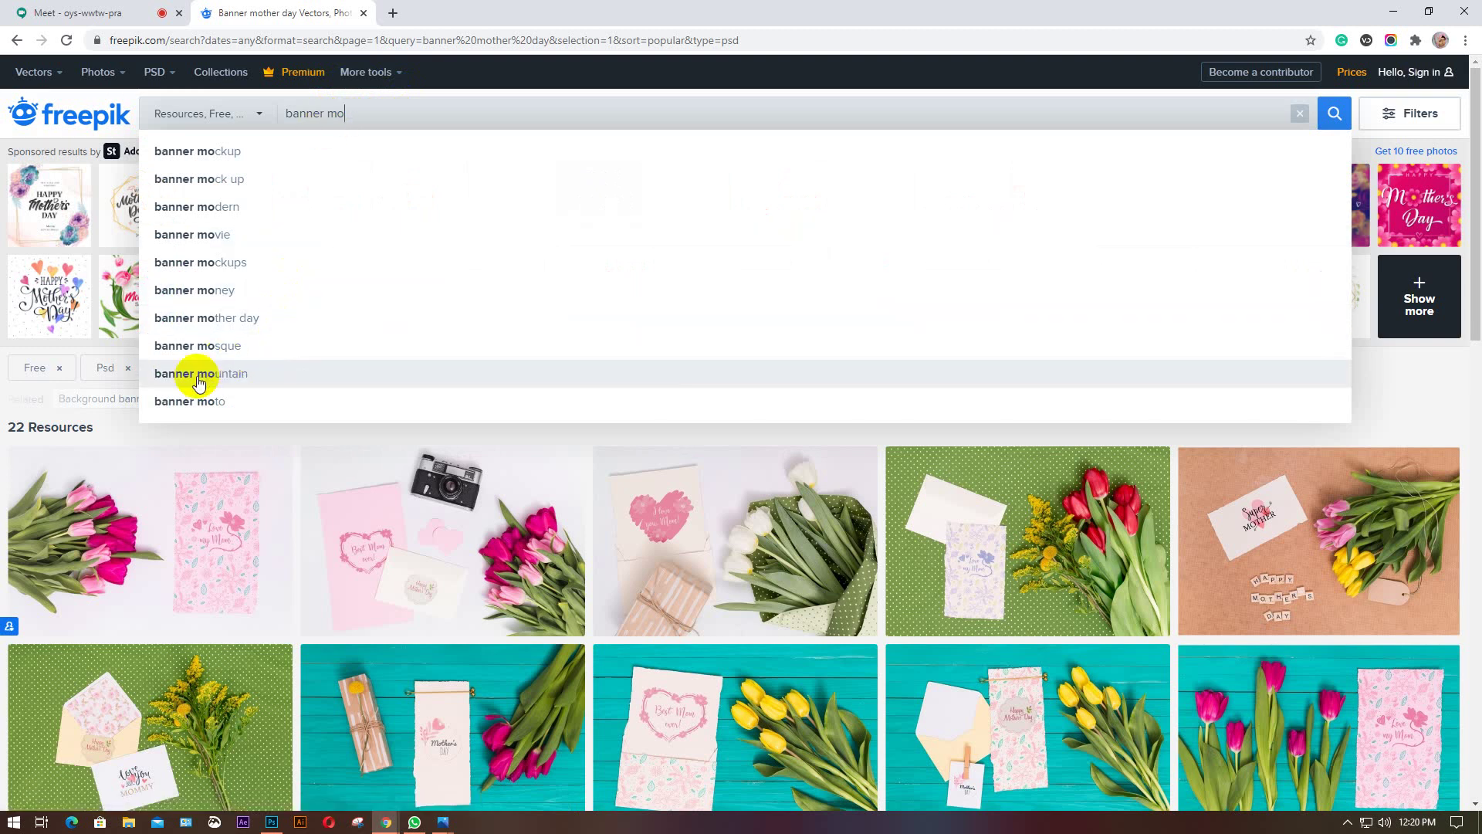
{"action": "left_click", "coordinate": [249, 375]}
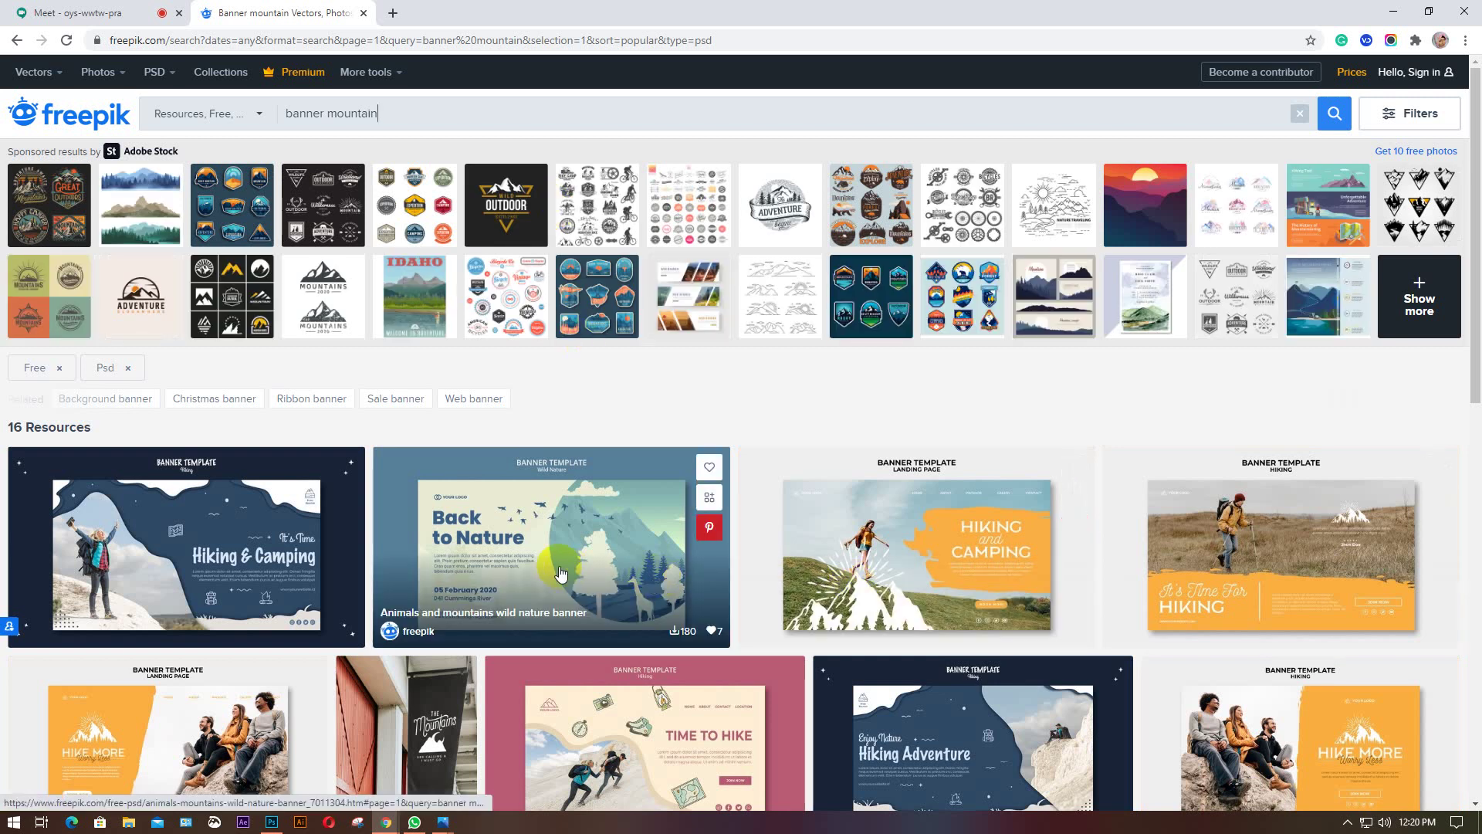
Replace the query with 'building banner' and run the search.
{"action": "scroll", "coordinate": [562, 572], "scroll_direction": "down", "scroll_amount": 1}
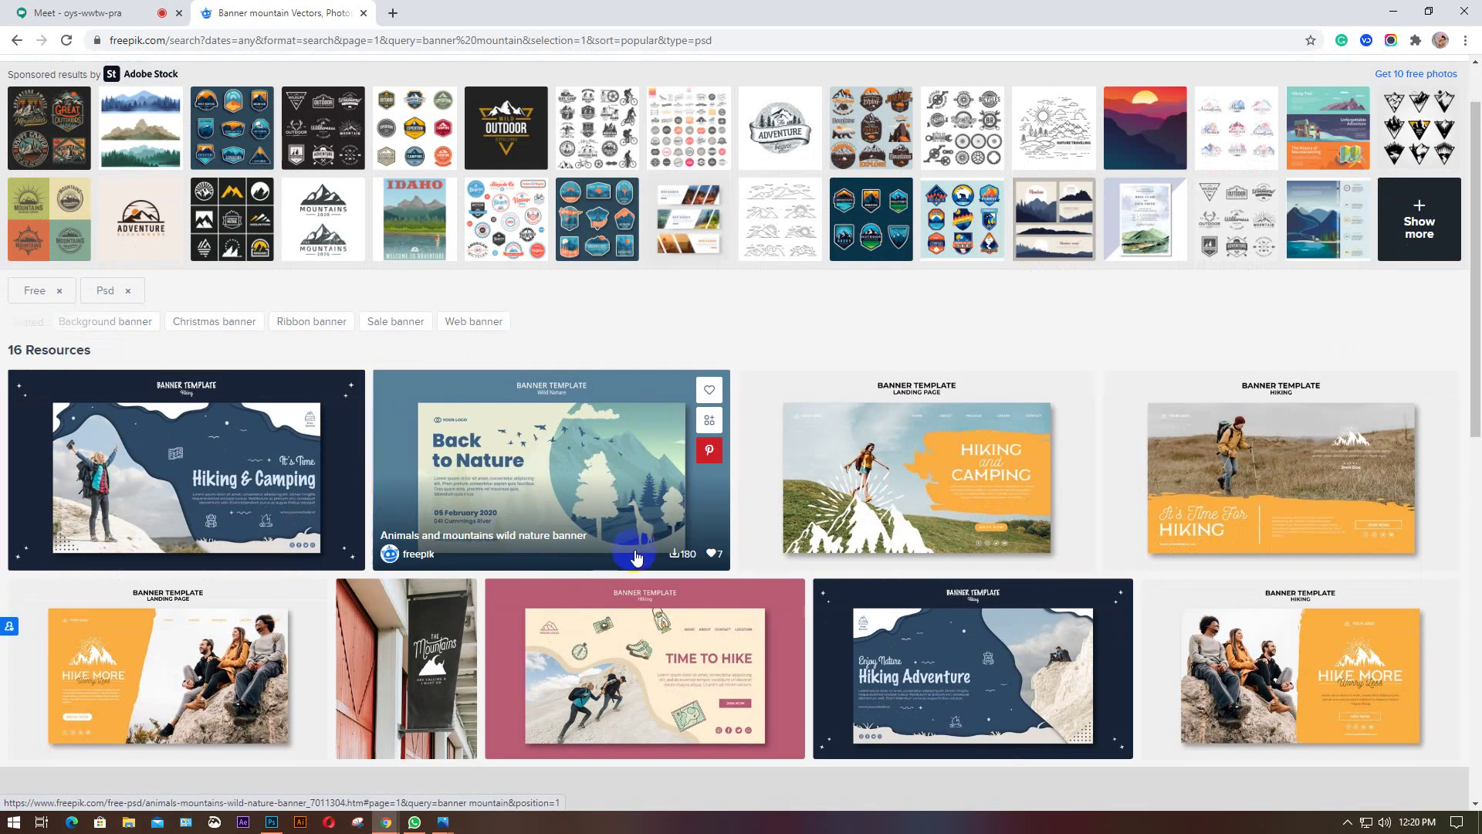
{"action": "scroll", "coordinate": [636, 563], "scroll_direction": "down", "scroll_amount": 3}
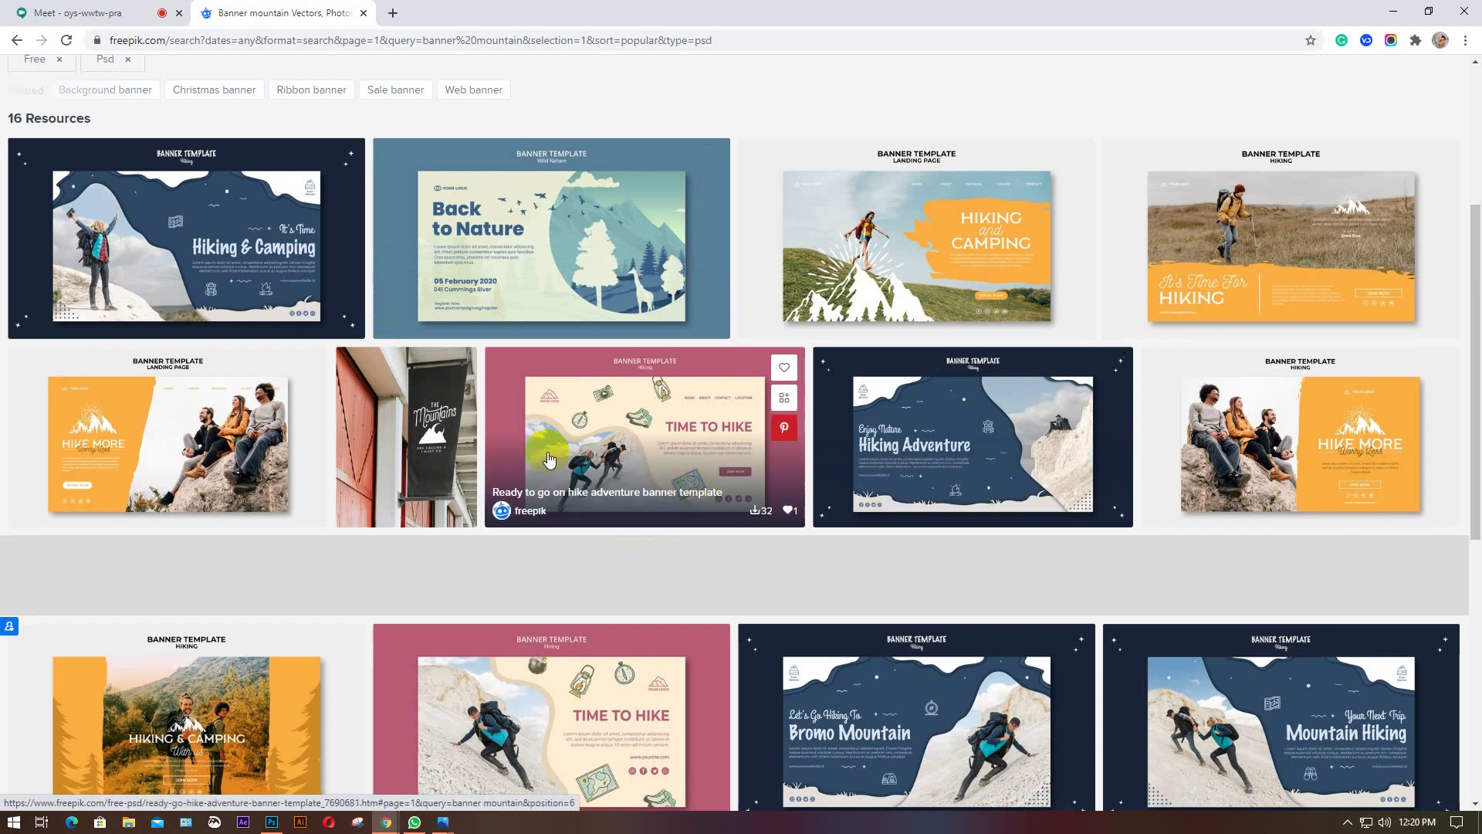
{"action": "scroll", "coordinate": [549, 459], "scroll_direction": "down", "scroll_amount": 4}
{"action": "scroll", "coordinate": [549, 459], "scroll_direction": "up", "scroll_amount": 8}
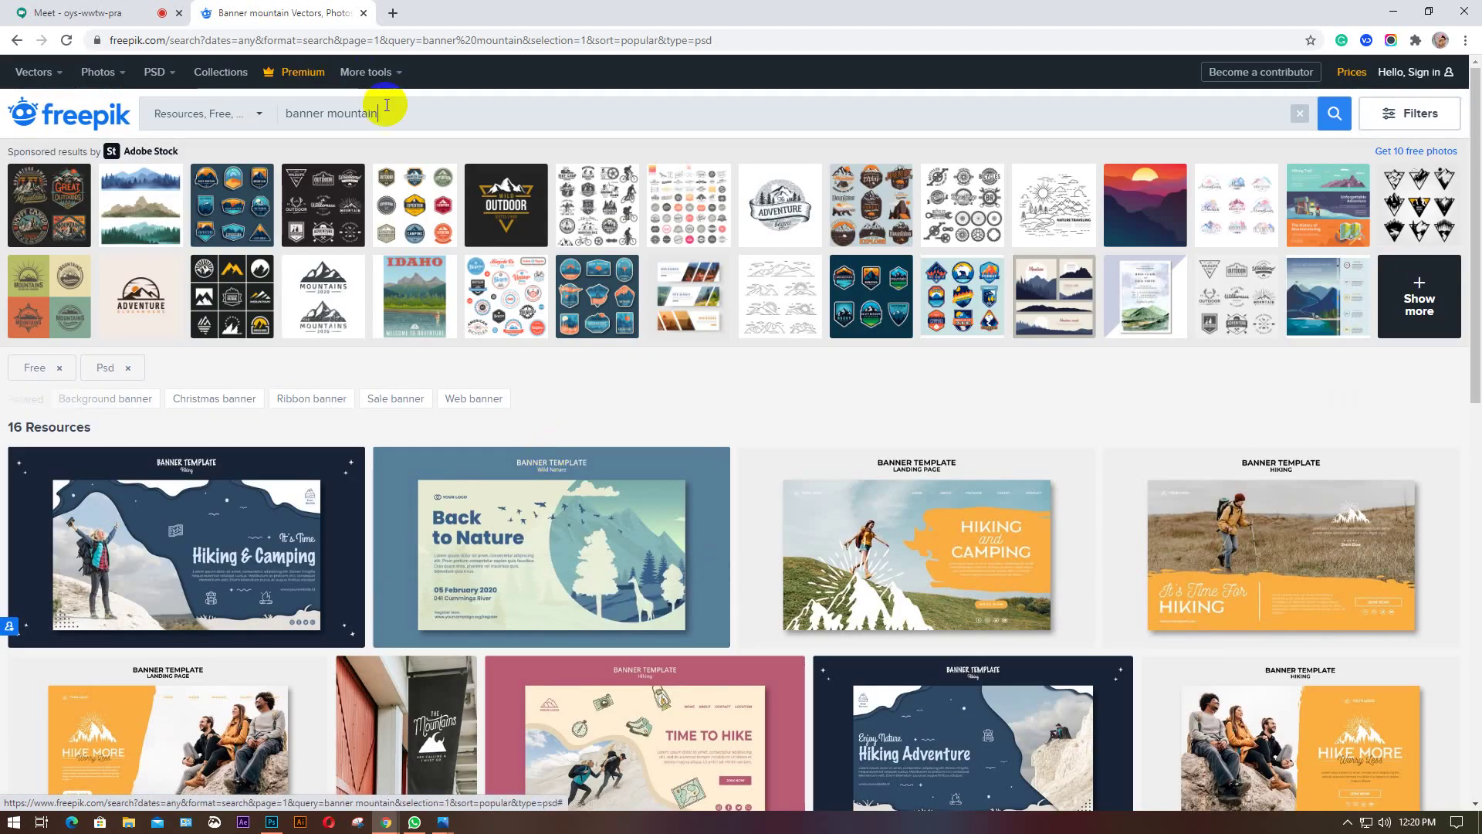
{"action": "left_click_drag", "start_coordinate": [387, 114], "coordinate": [279, 116]}
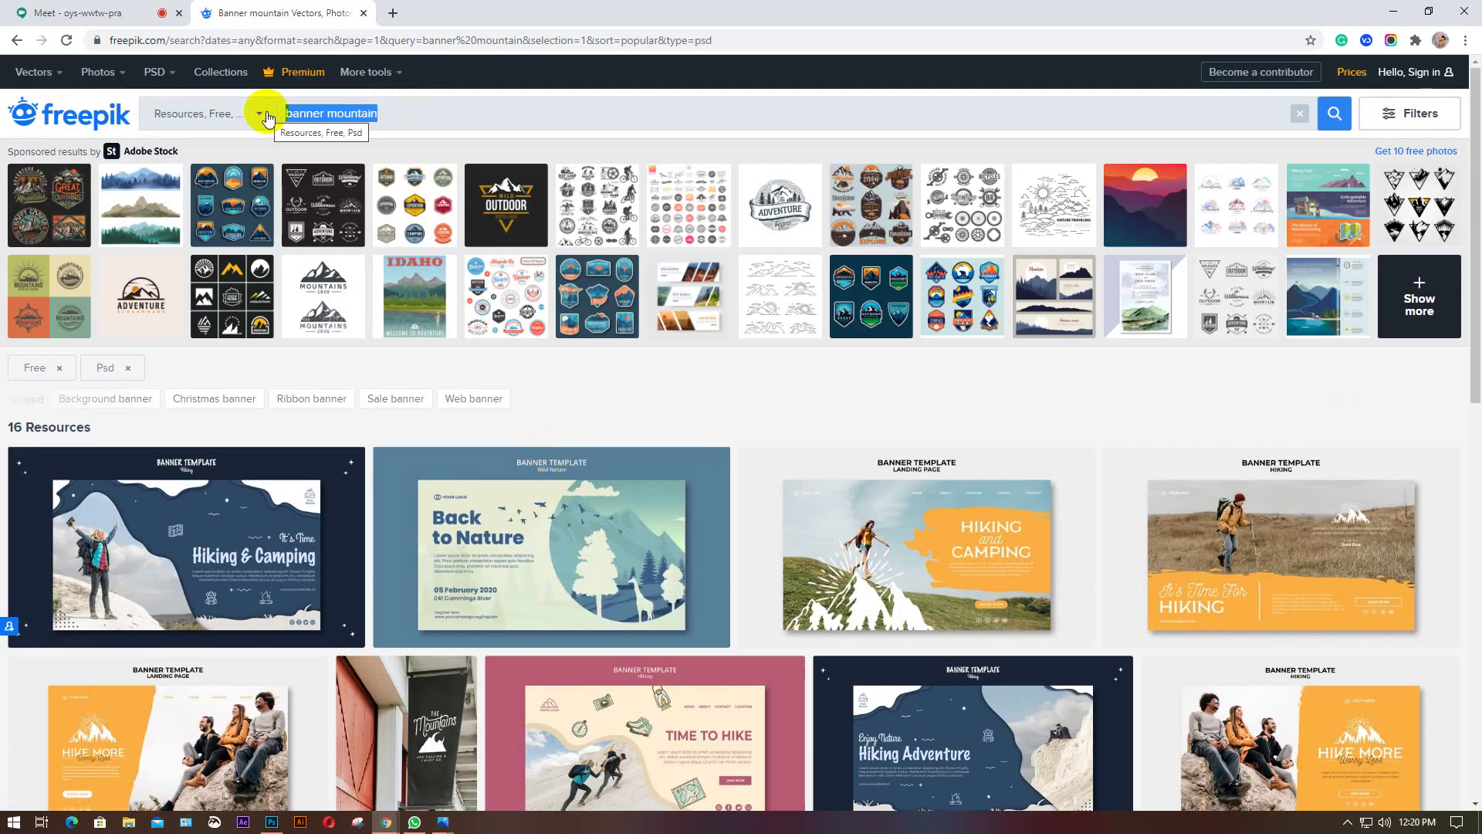
{"action": "type", "text": "building "}
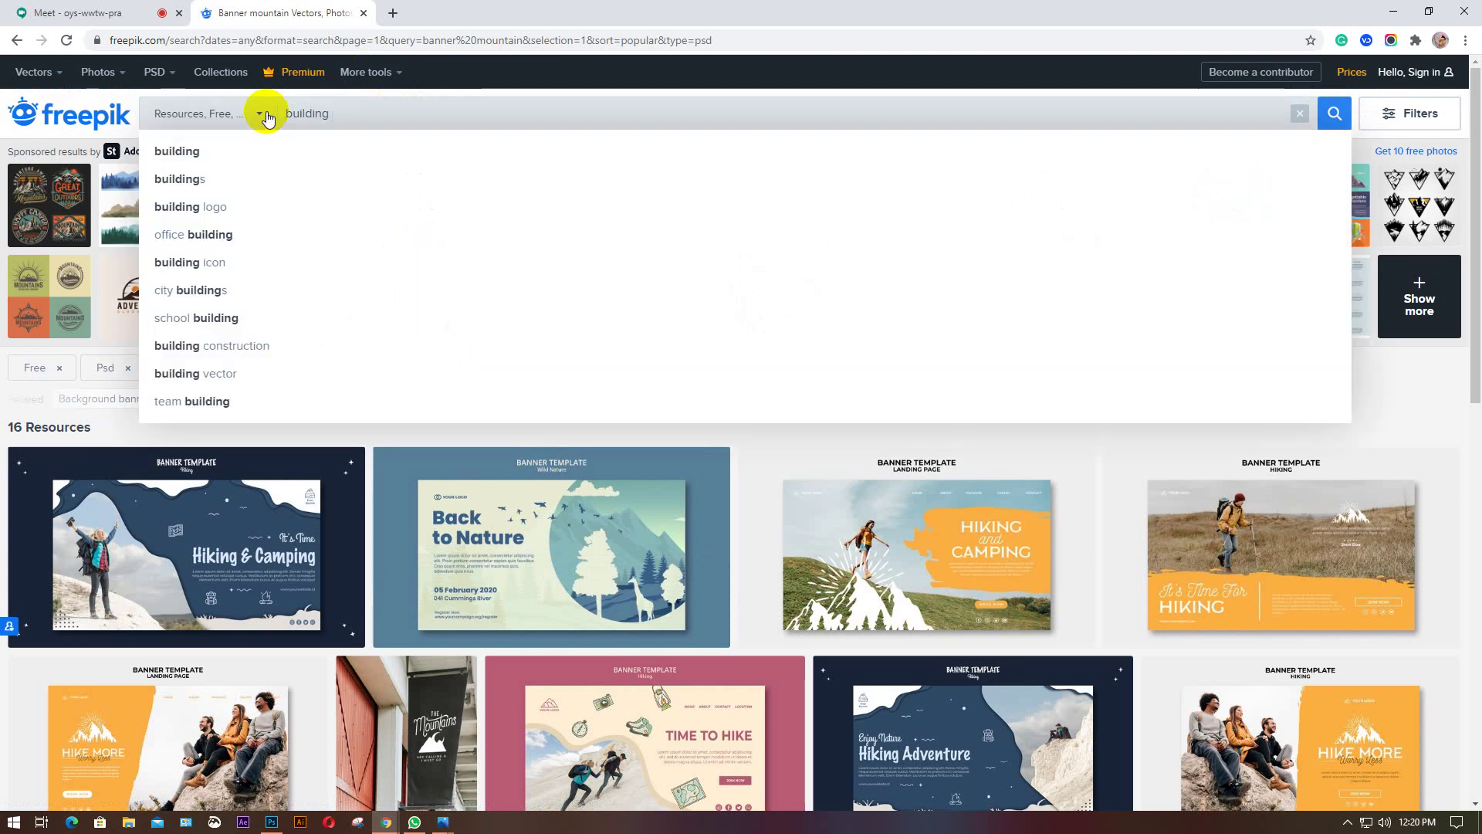
{"action": "type", "text": "m"}
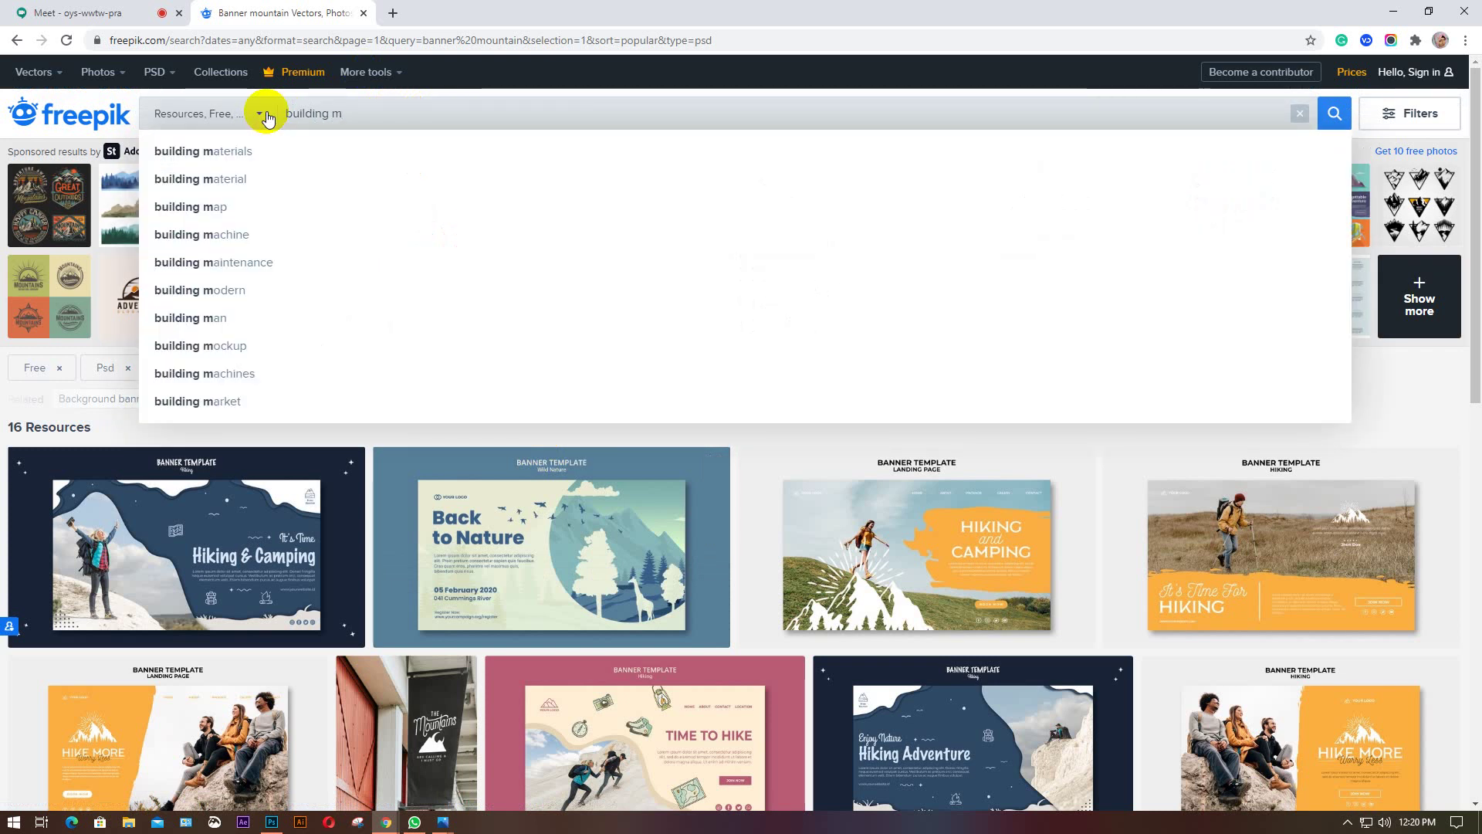
{"action": "key", "text": "BackSpace"}
{"action": "type", "text": "banne"}
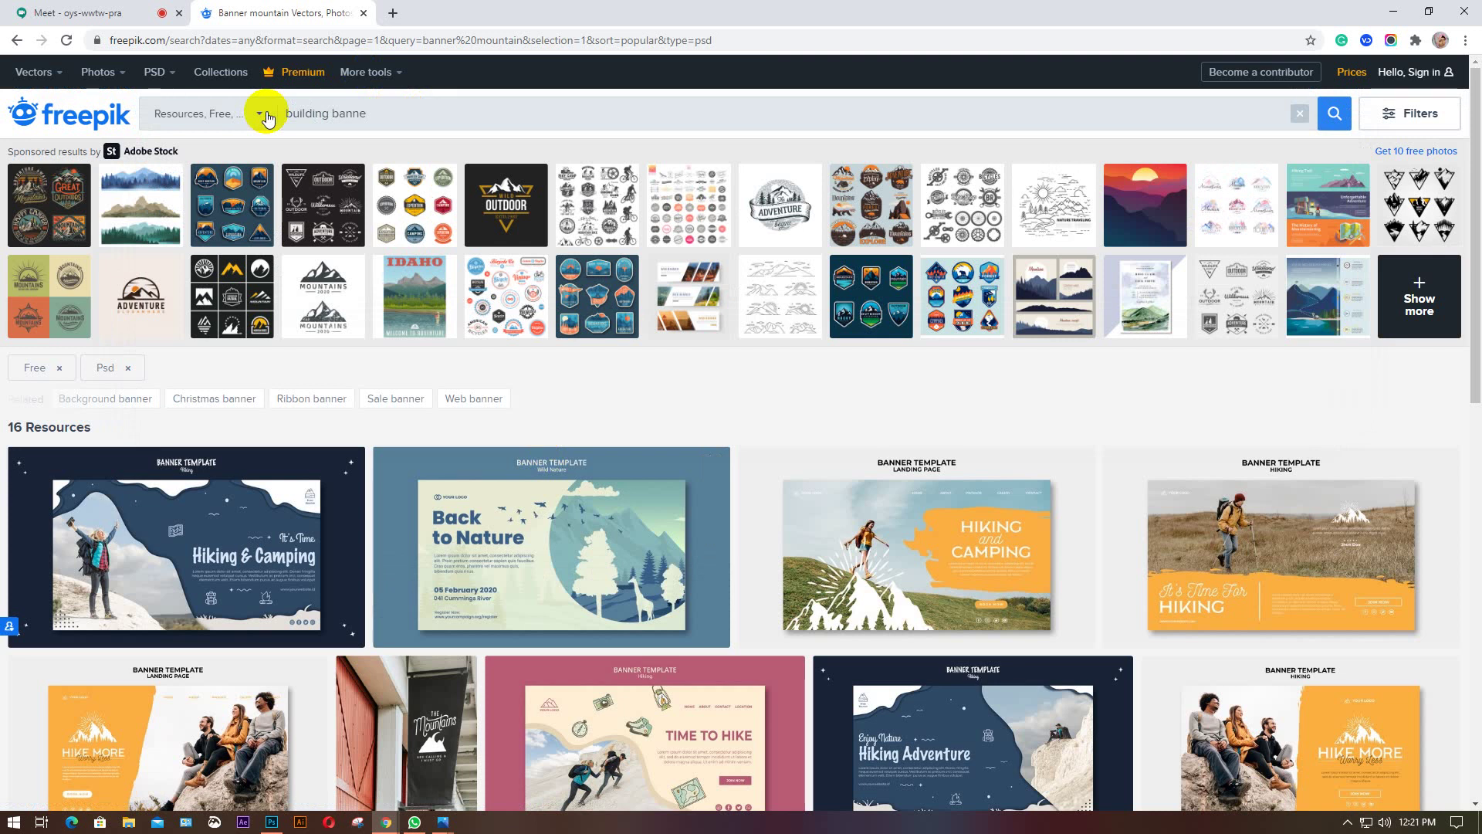
{"action": "type", "text": "r"}
{"action": "key", "text": "Return"}
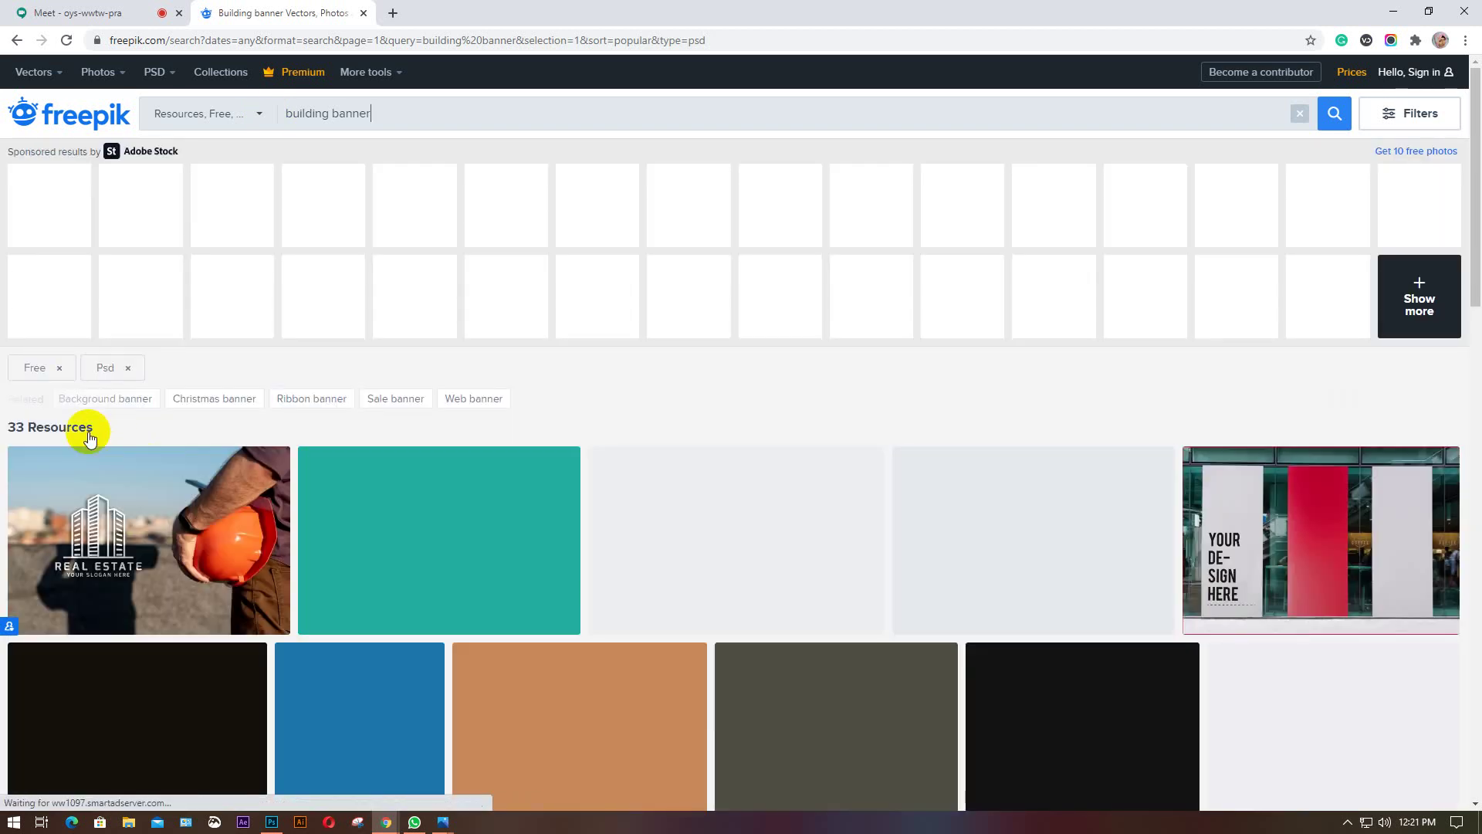
Scroll through the building banner results to the footer and back, then close the Freepik tab.
{"action": "scroll", "coordinate": [149, 474], "scroll_direction": "down", "scroll_amount": 3}
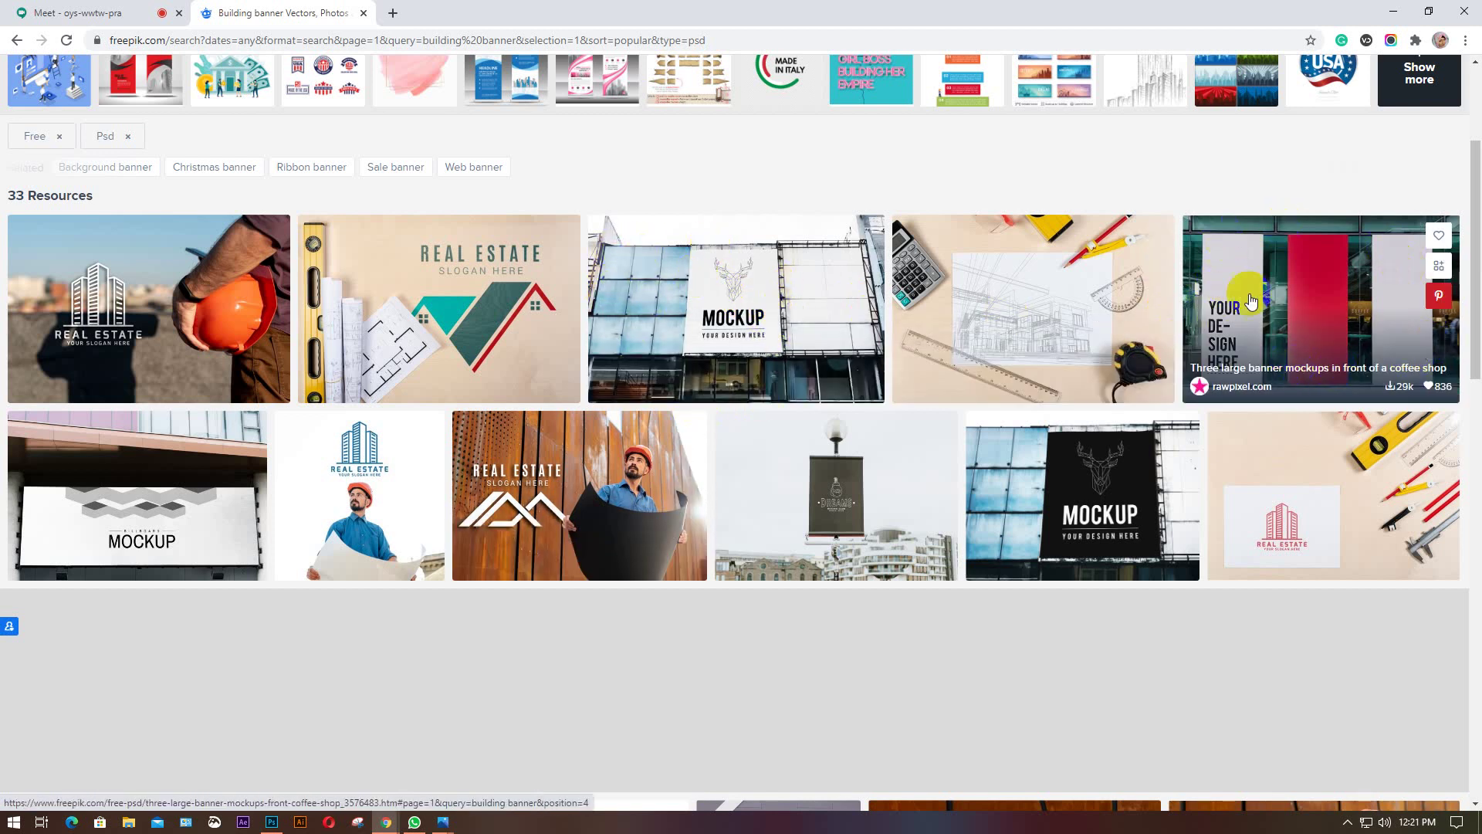
{"action": "left_click", "coordinate": [1306, 323]}
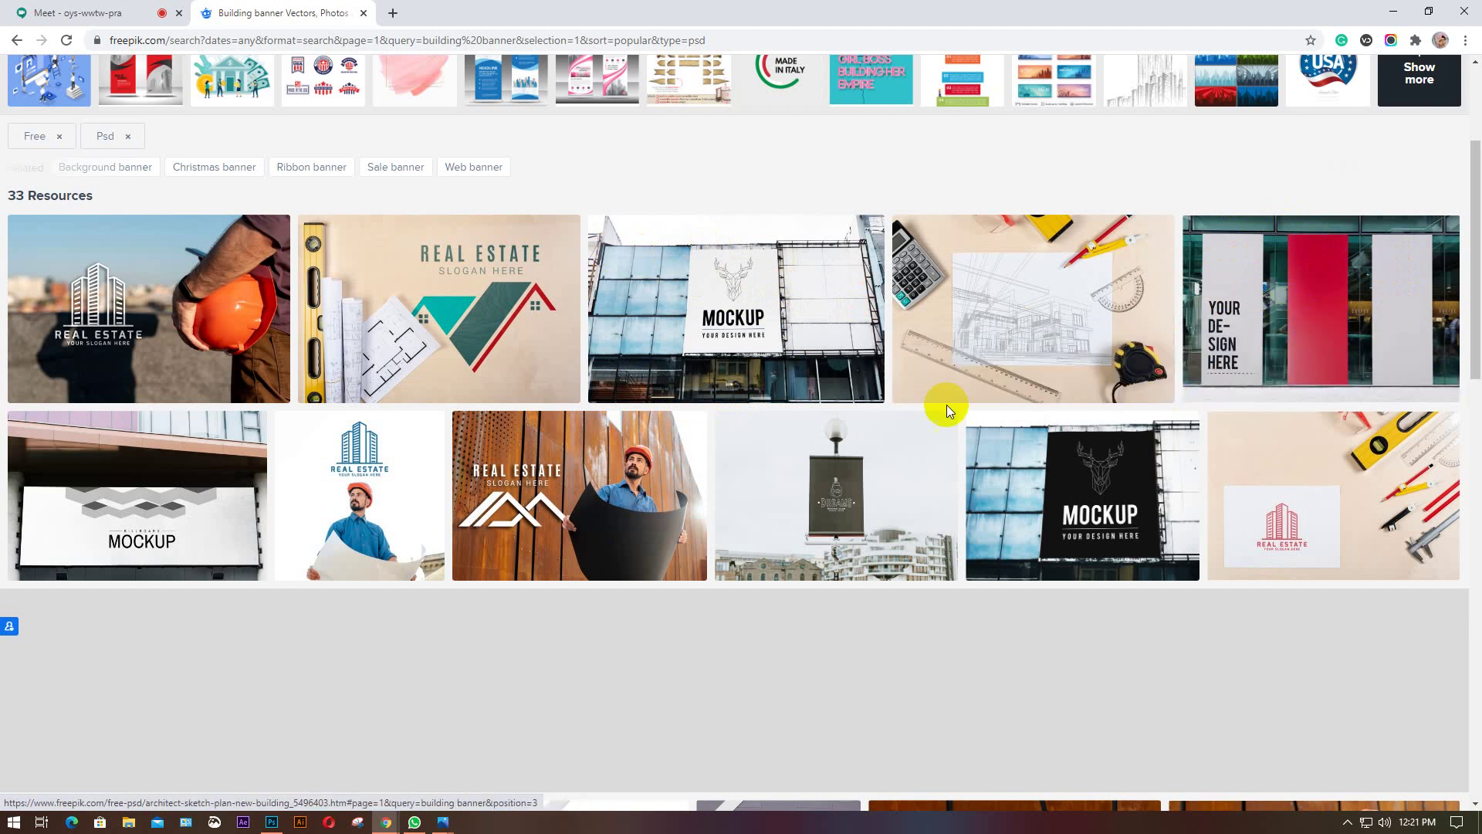
{"action": "scroll", "coordinate": [891, 406], "scroll_direction": "down", "scroll_amount": 2}
{"action": "scroll", "coordinate": [890, 409], "scroll_direction": "down", "scroll_amount": 4}
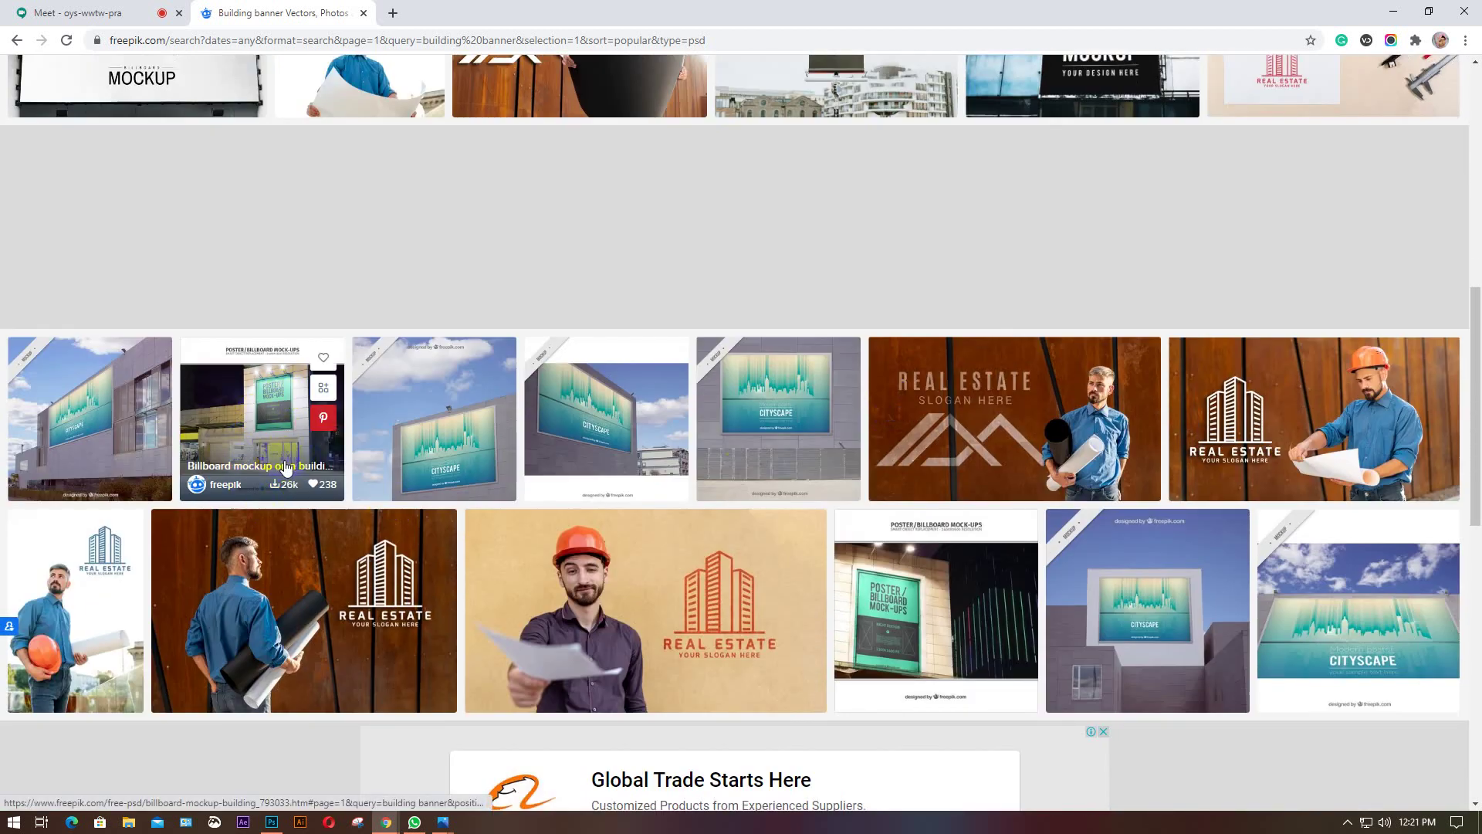
{"action": "scroll", "coordinate": [843, 569], "scroll_direction": "down", "scroll_amount": 3}
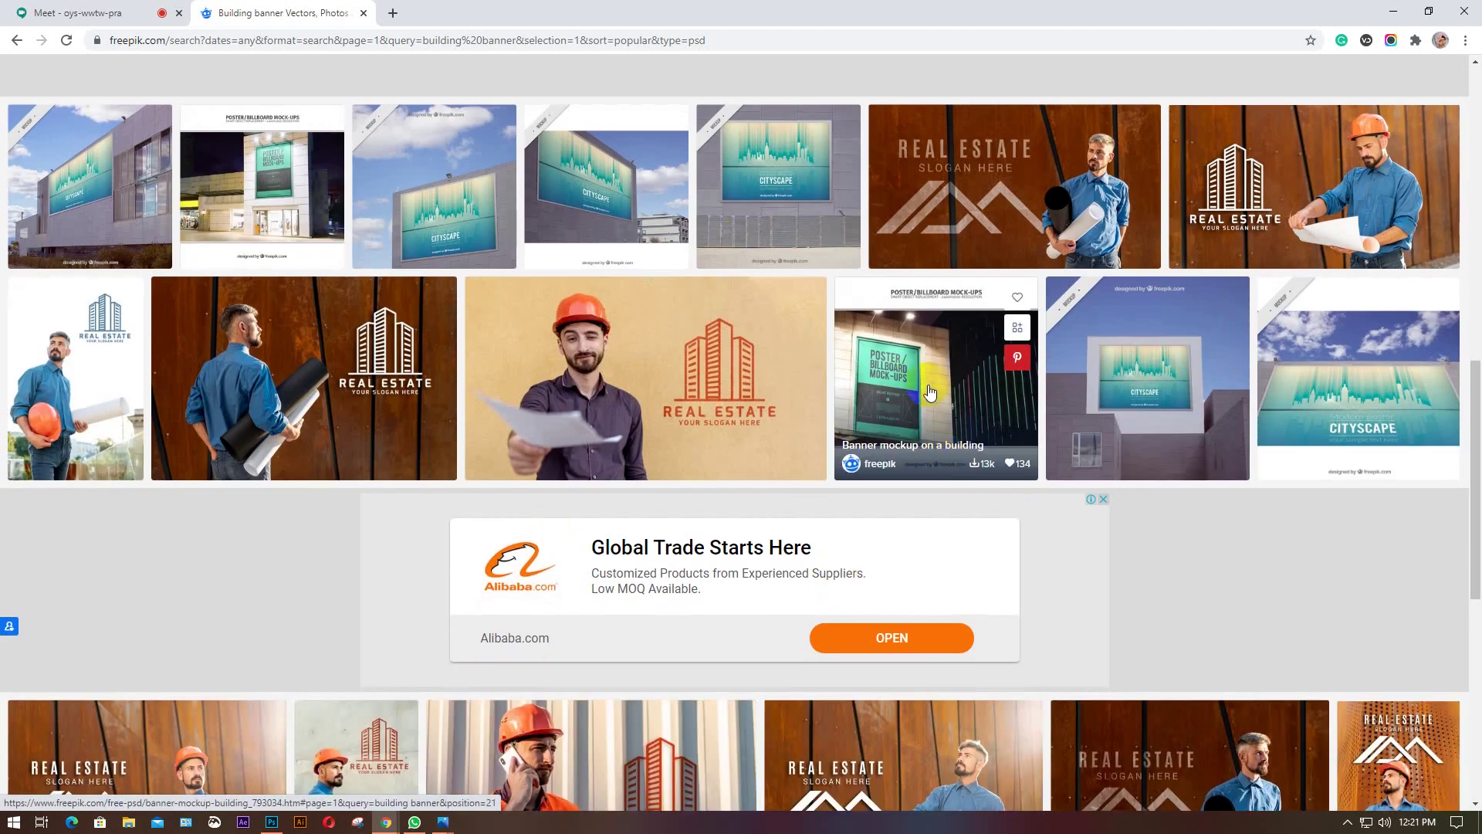
{"action": "scroll", "coordinate": [917, 383], "scroll_direction": "down", "scroll_amount": 5}
{"action": "scroll", "coordinate": [464, 512], "scroll_direction": "down", "scroll_amount": 3}
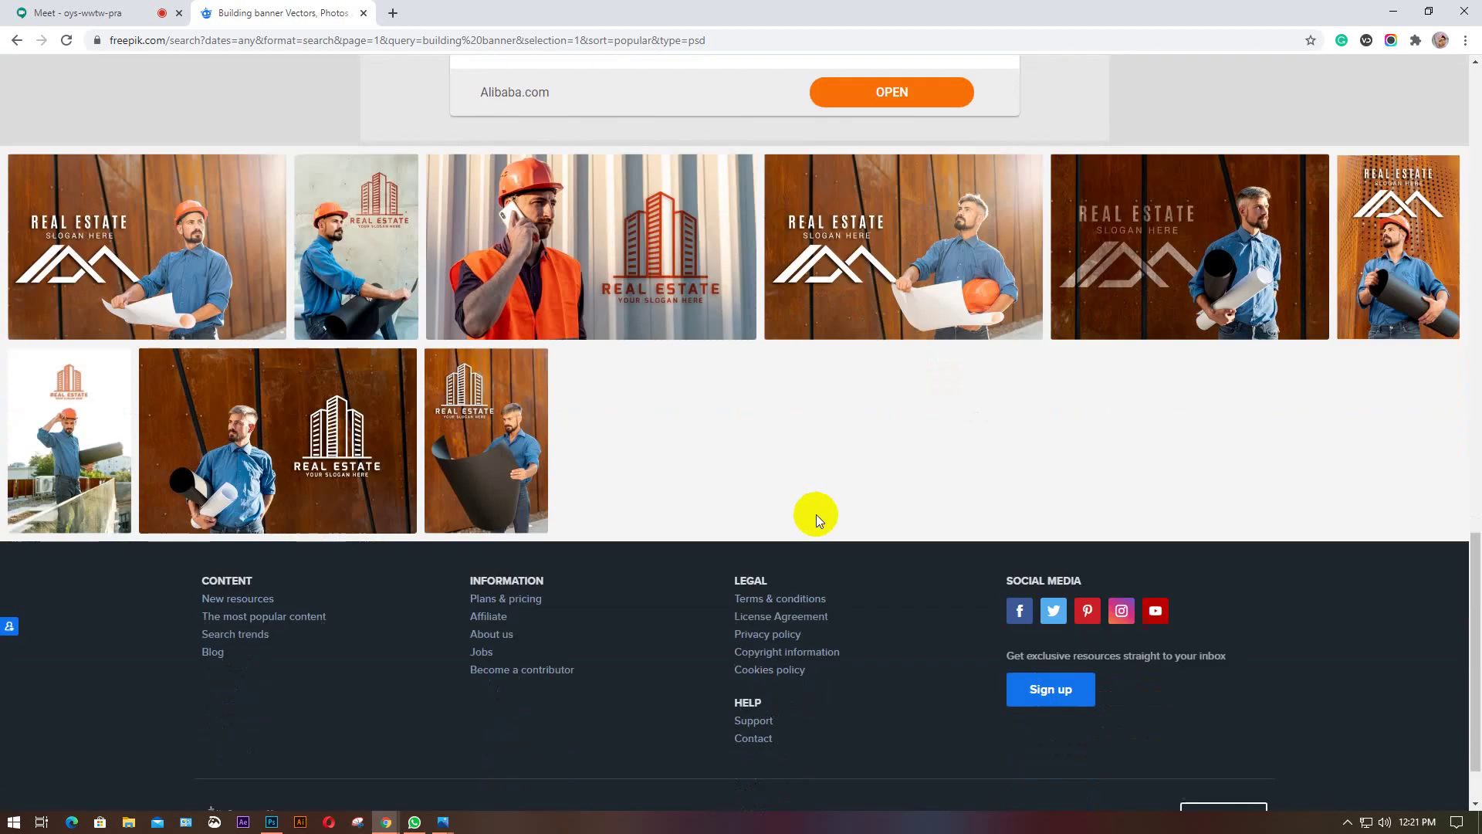
{"action": "scroll", "coordinate": [817, 514], "scroll_direction": "up", "scroll_amount": 9}
{"action": "scroll", "coordinate": [817, 521], "scroll_direction": "up", "scroll_amount": 10}
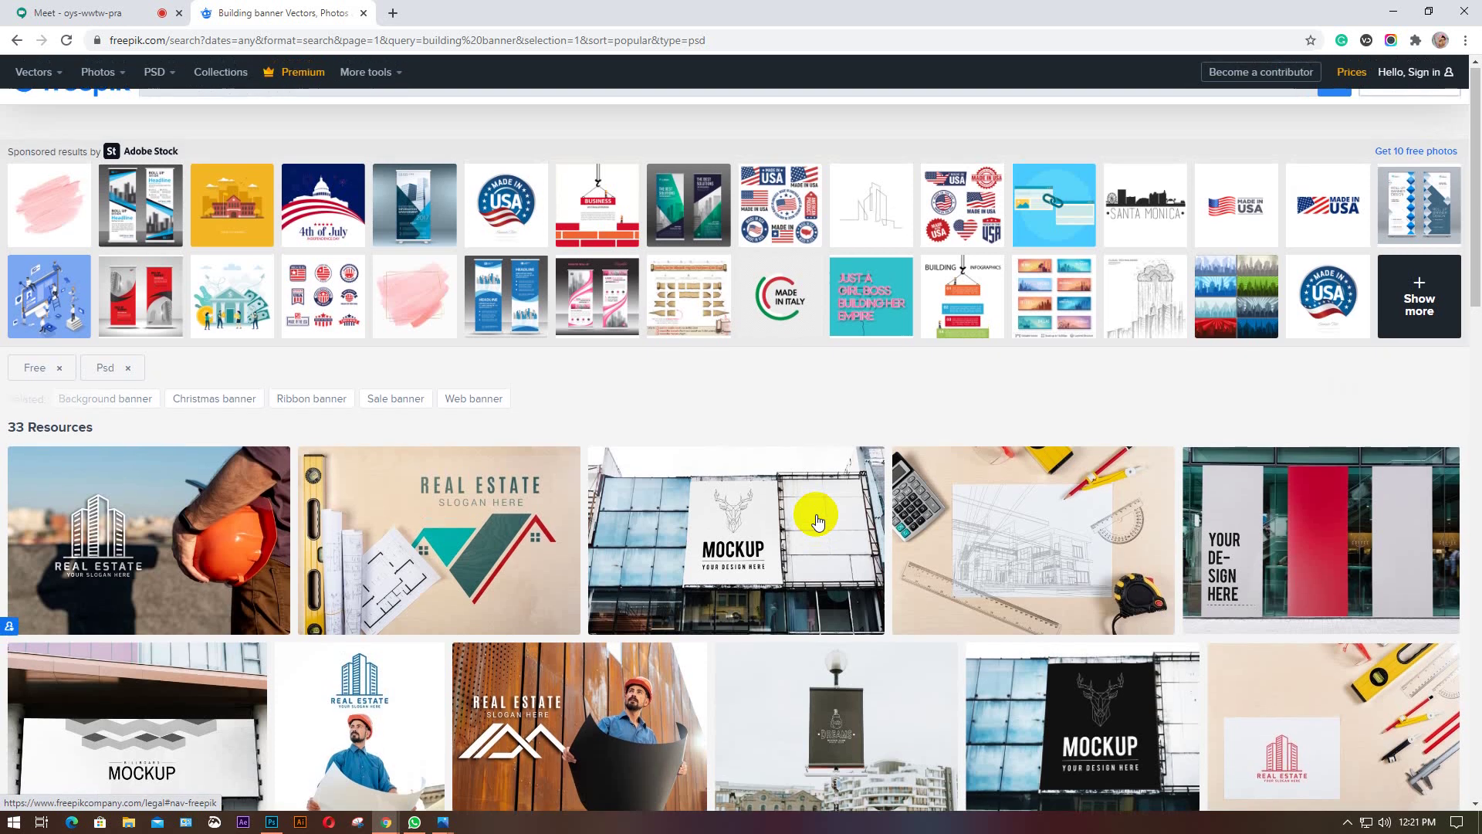
{"action": "left_click", "coordinate": [363, 14]}
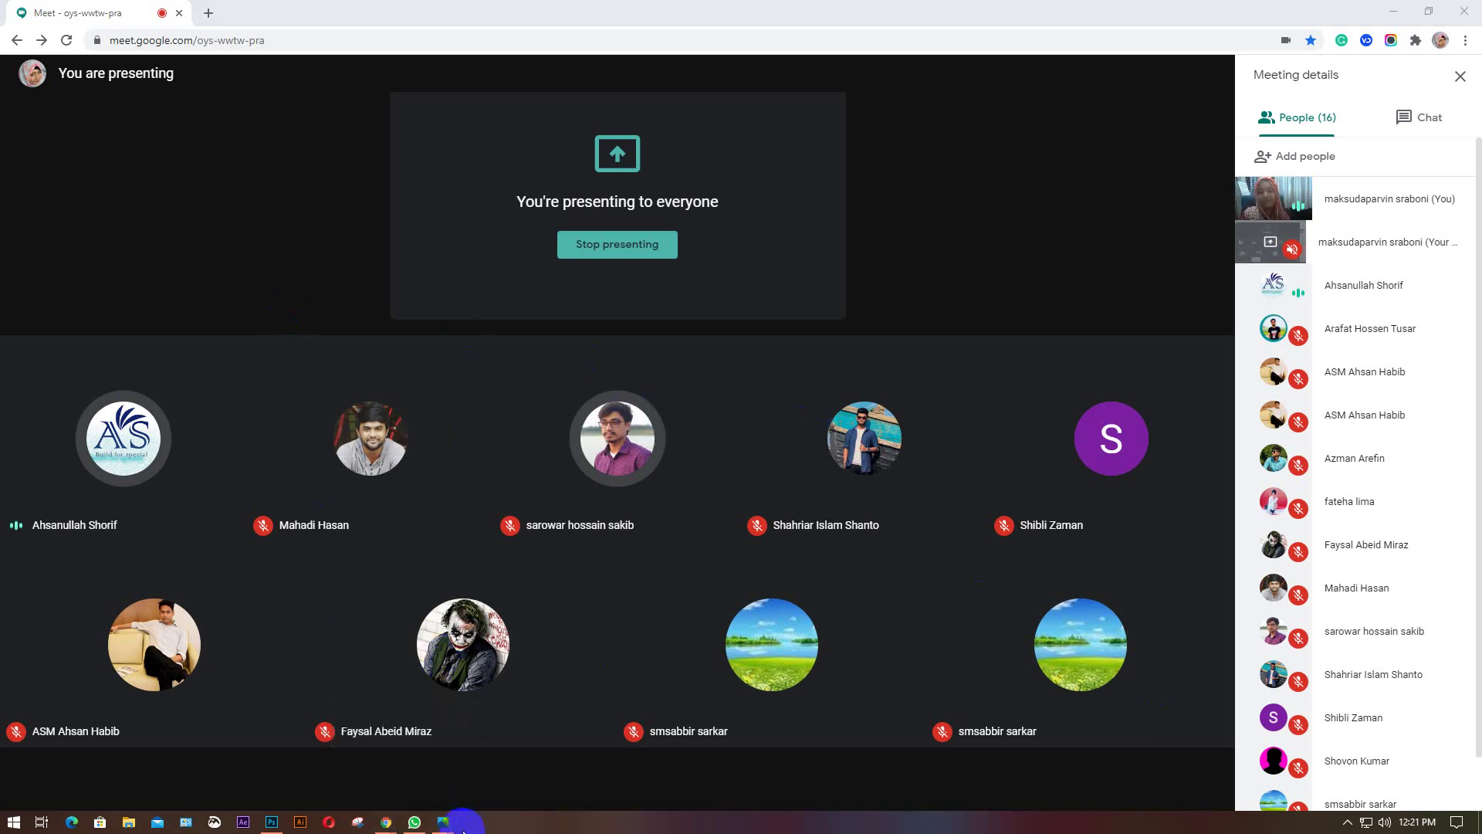
Close the three logo photo windows from their taskbar previews.
{"action": "mouse_move", "coordinate": [455, 824]}
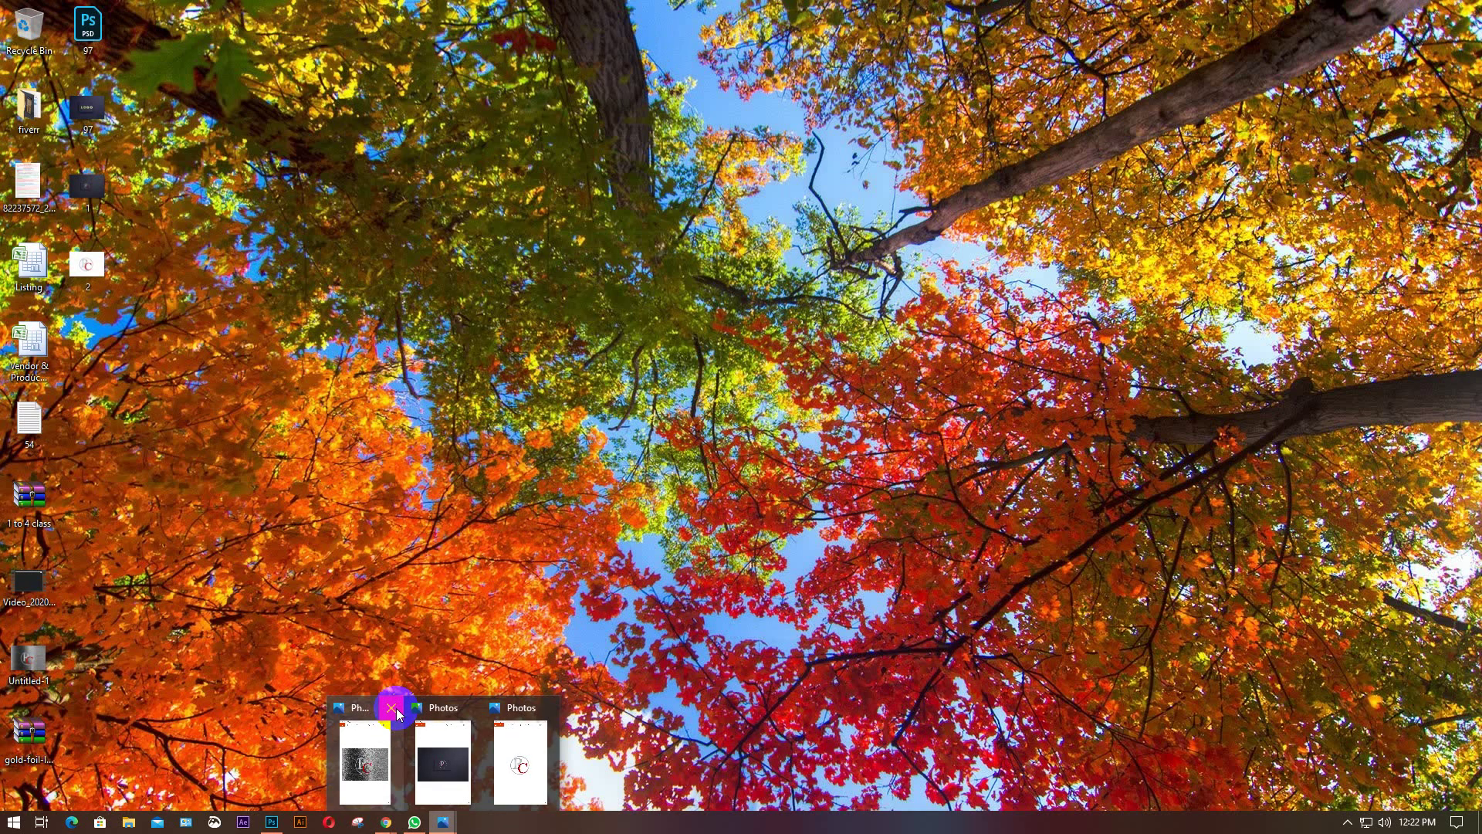
{"action": "left_click", "coordinate": [396, 711]}
{"action": "left_click", "coordinate": [424, 707]}
{"action": "left_click", "coordinate": [469, 710]}
Bring the Batch GD 51–54 attendance spreadsheet window to the front.
{"action": "mouse_move", "coordinate": [414, 825]}
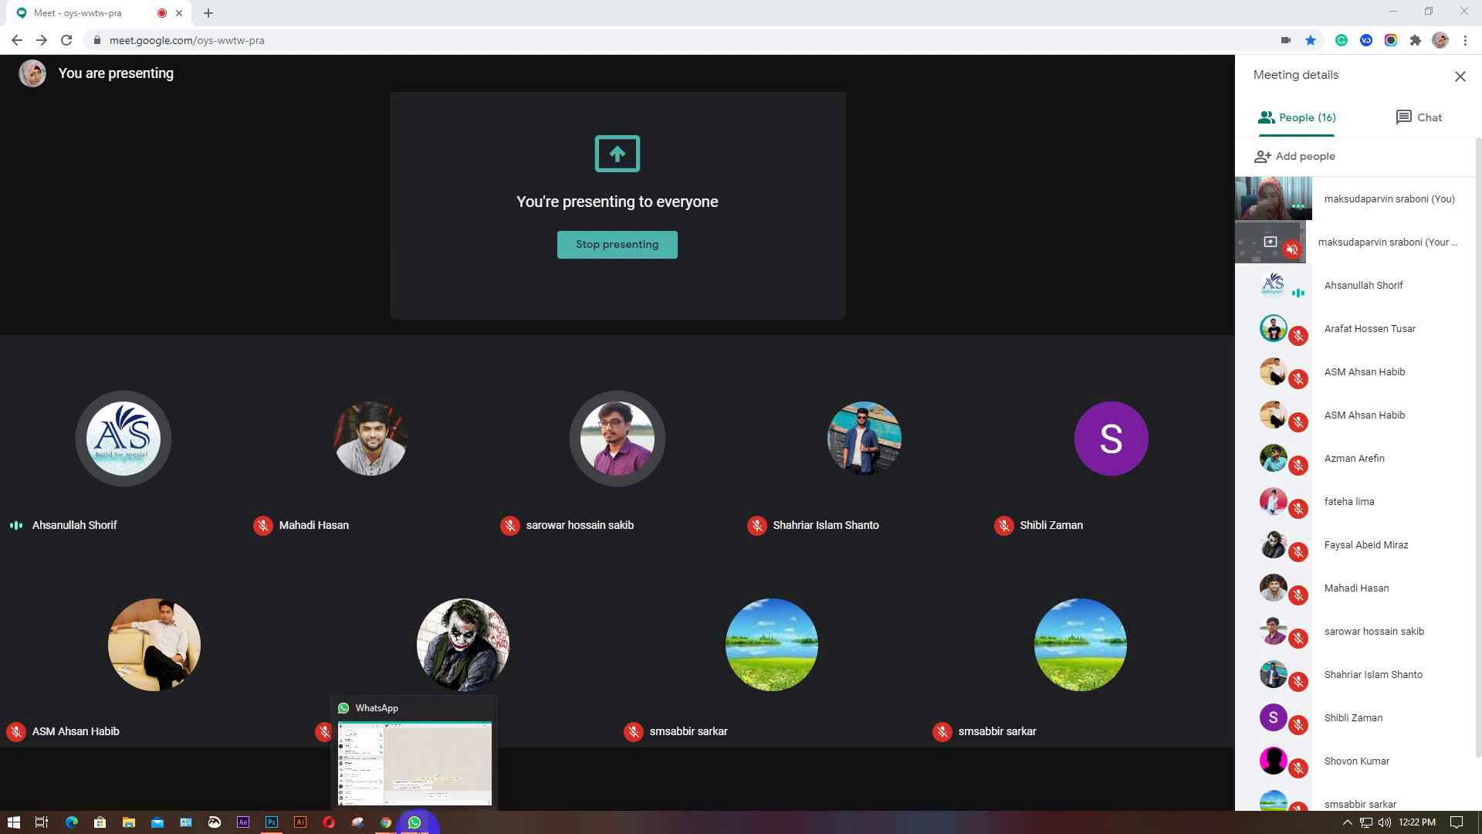
{"action": "mouse_move", "coordinate": [270, 824]}
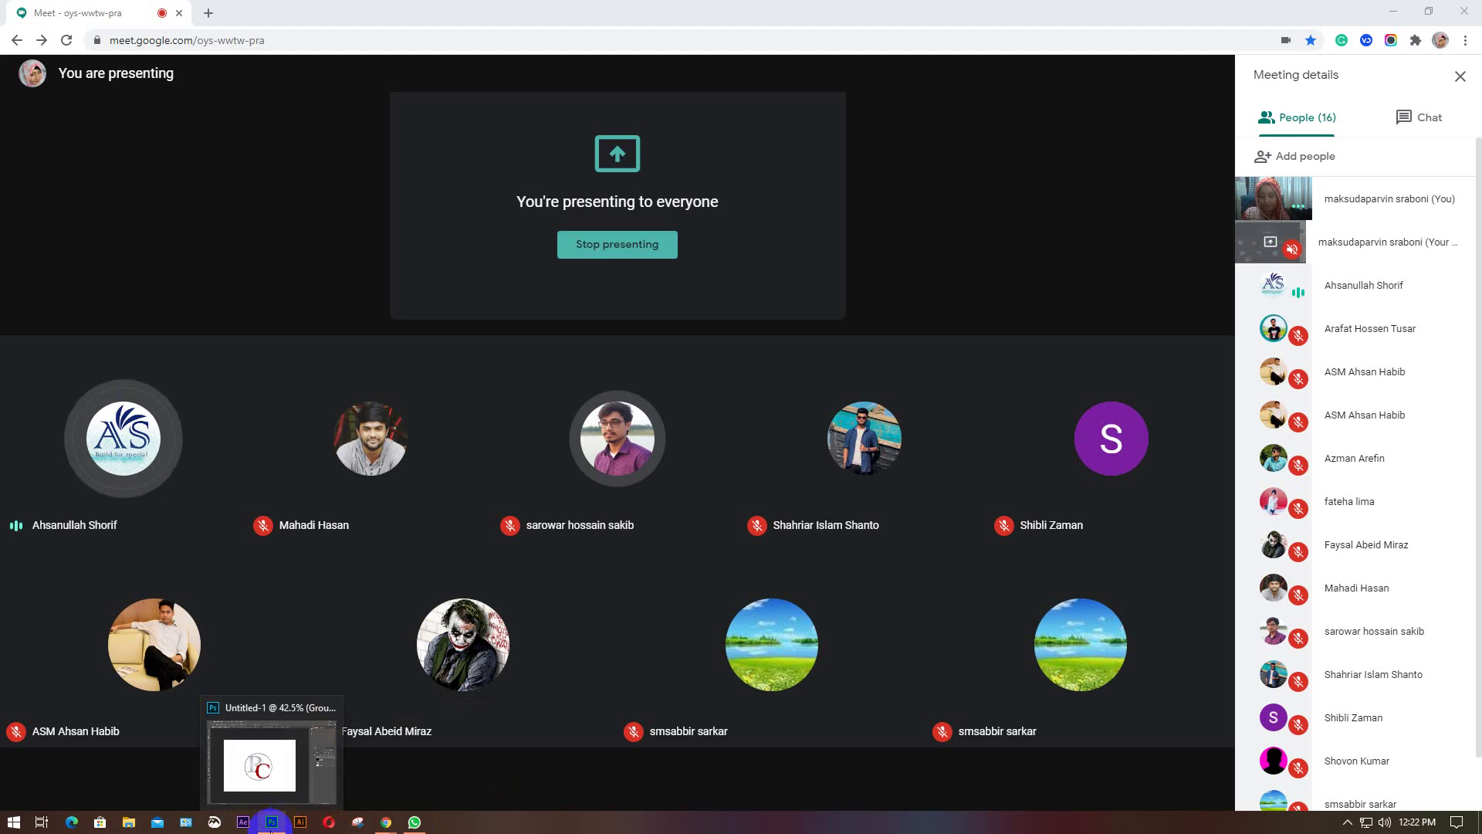
{"action": "left_click", "coordinate": [349, 746]}
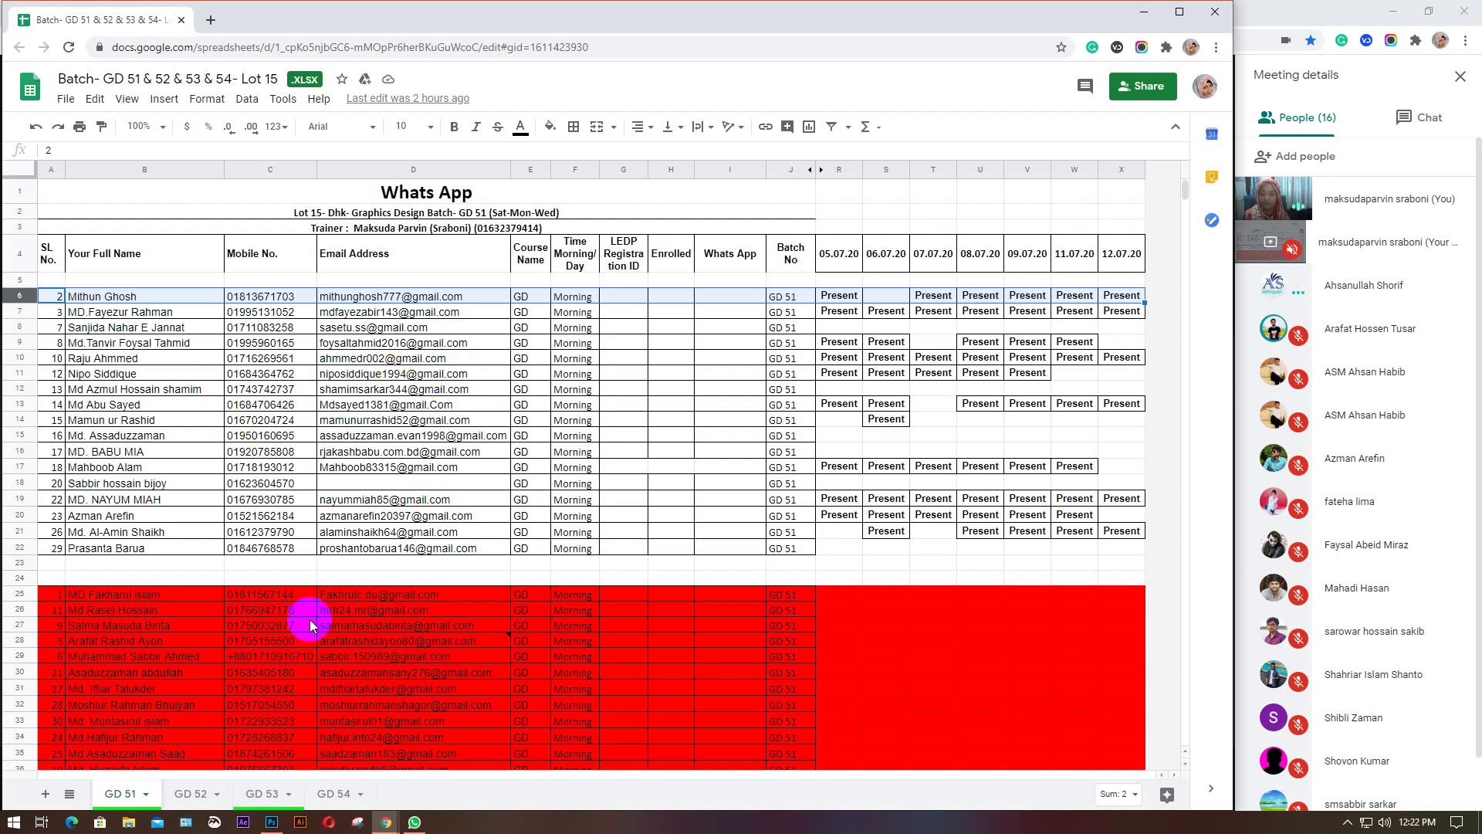
On GD 52, copy Present from W5 and paste it into X5.
{"action": "left_click", "coordinate": [191, 793]}
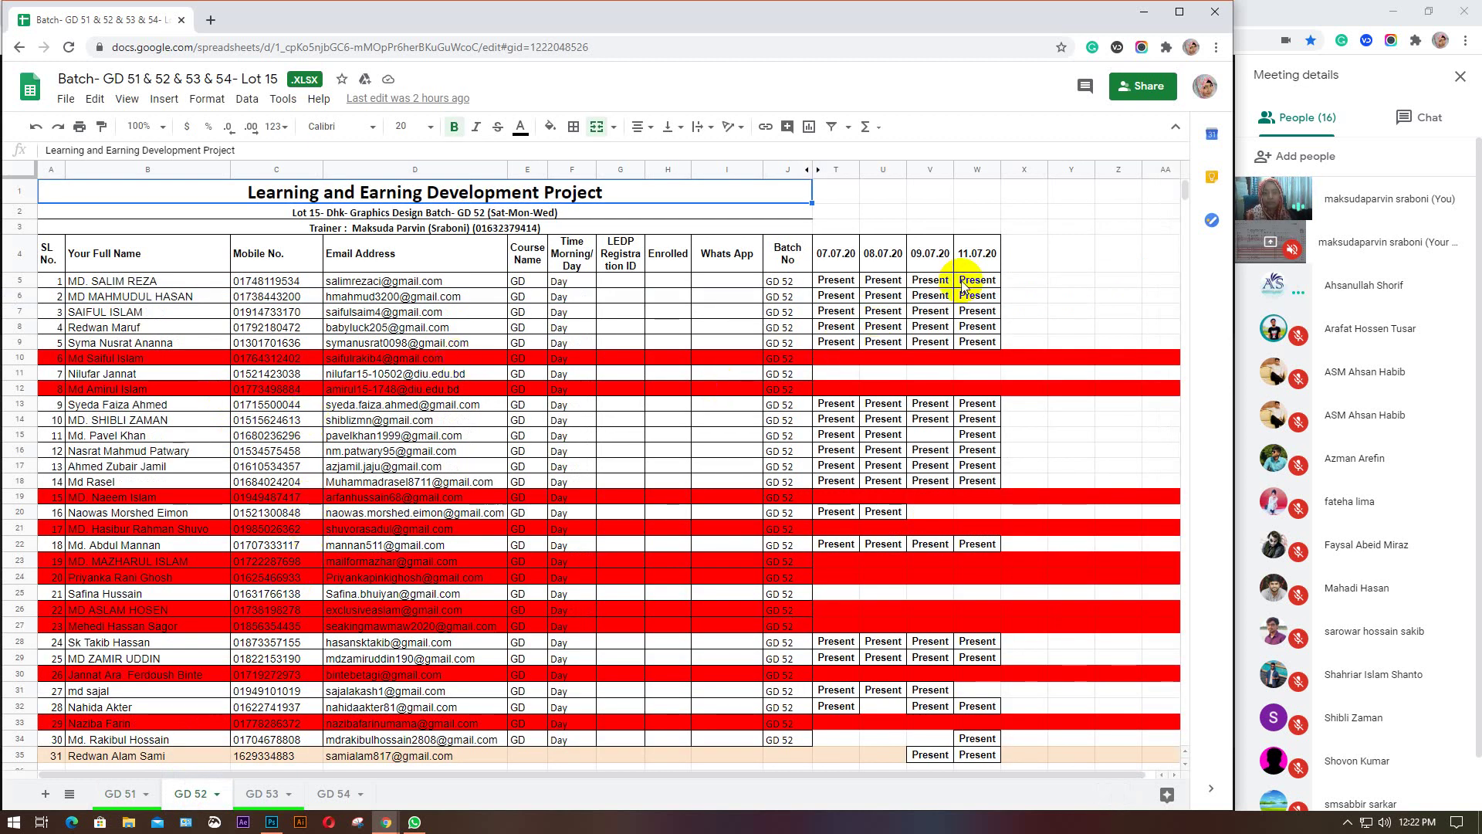
{"action": "left_click", "coordinate": [971, 281]}
{"action": "key", "text": "ctrl+c"}
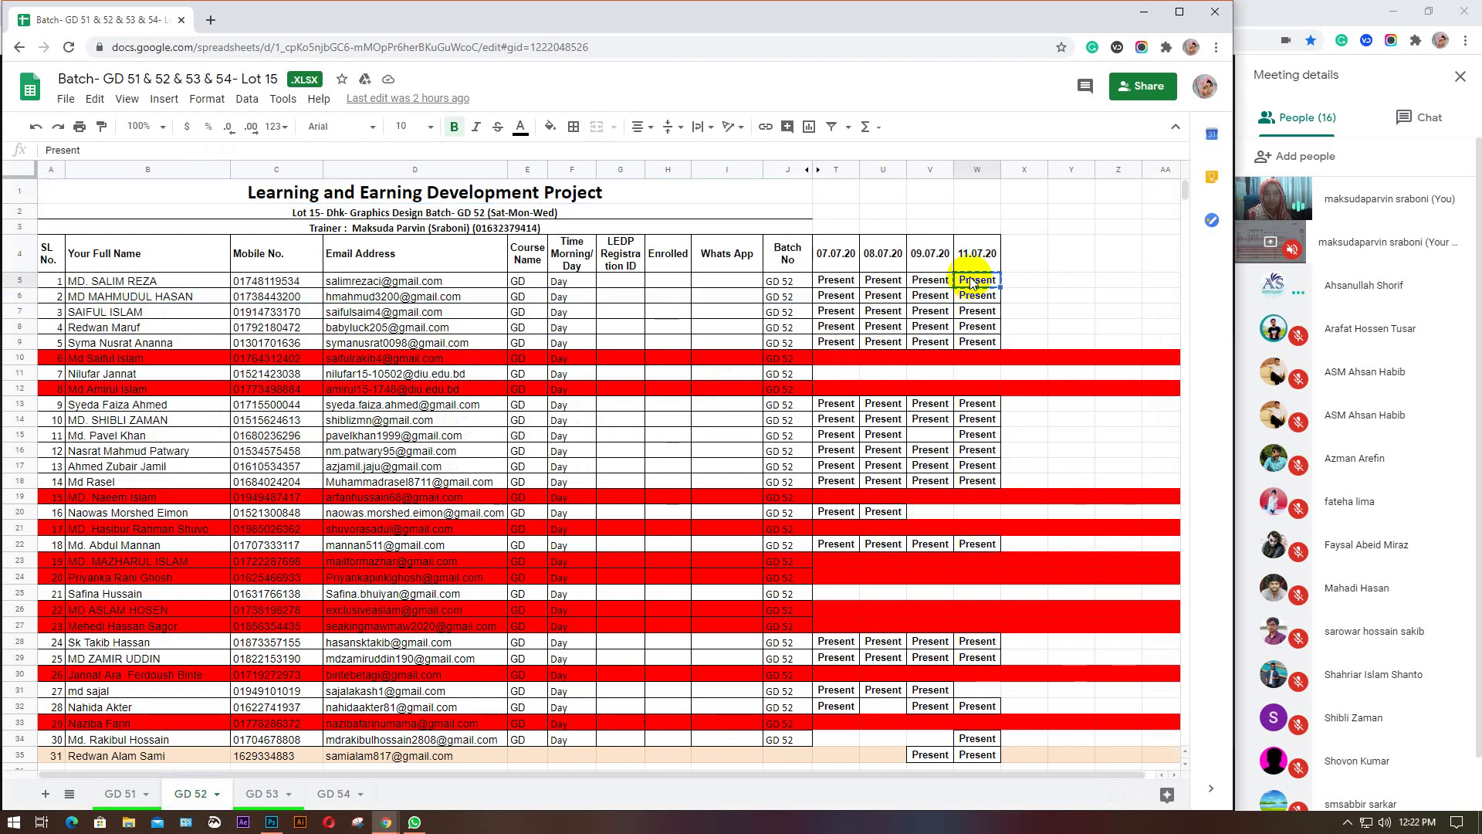
{"action": "left_click", "coordinate": [1025, 282]}
{"action": "key", "text": "ctrl+v"}
On the GD 53 sheet, paste Present into cell W7.
{"action": "left_click", "coordinate": [266, 794]}
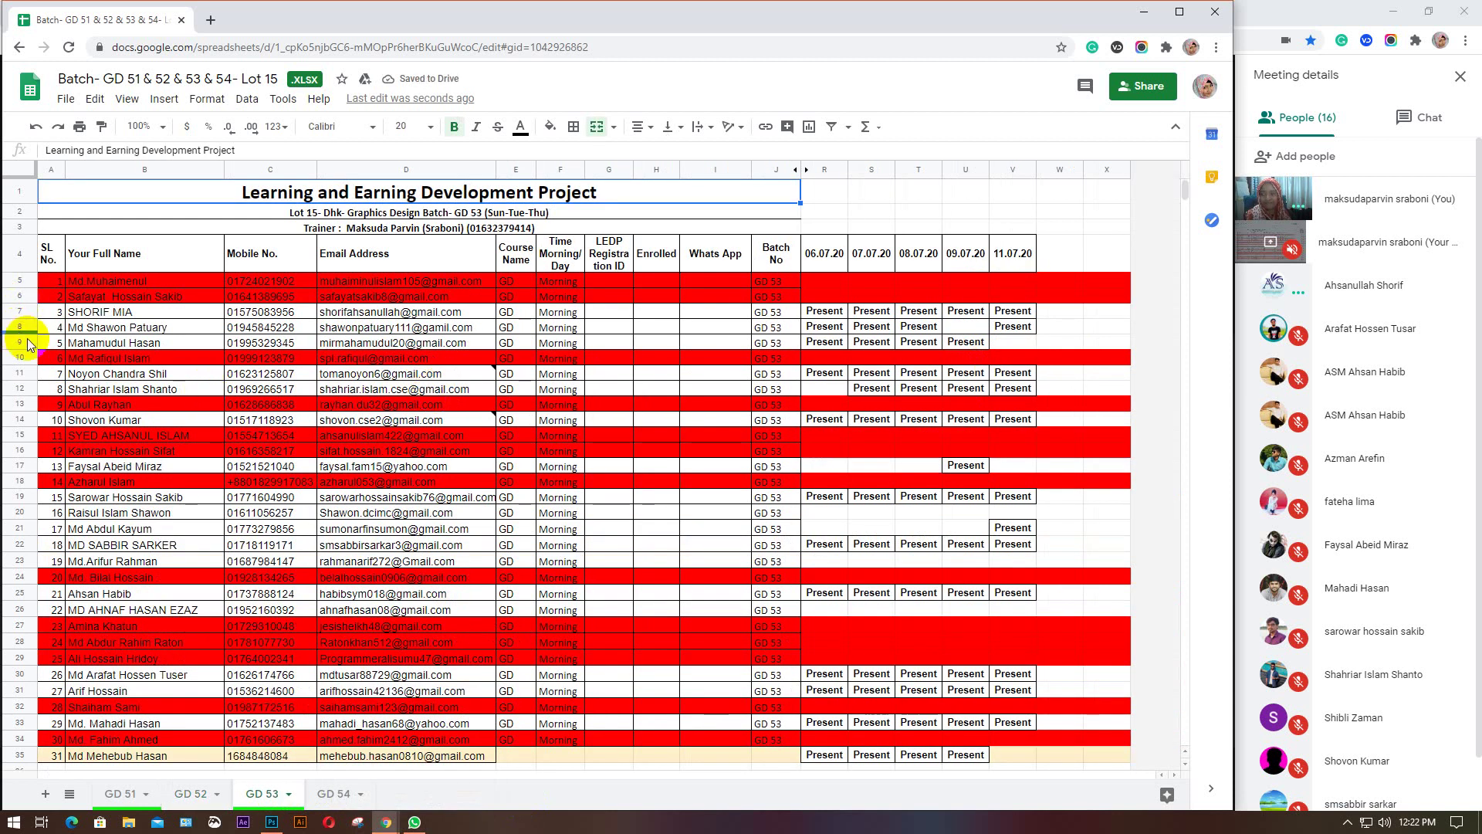
{"action": "left_click", "coordinate": [18, 311]}
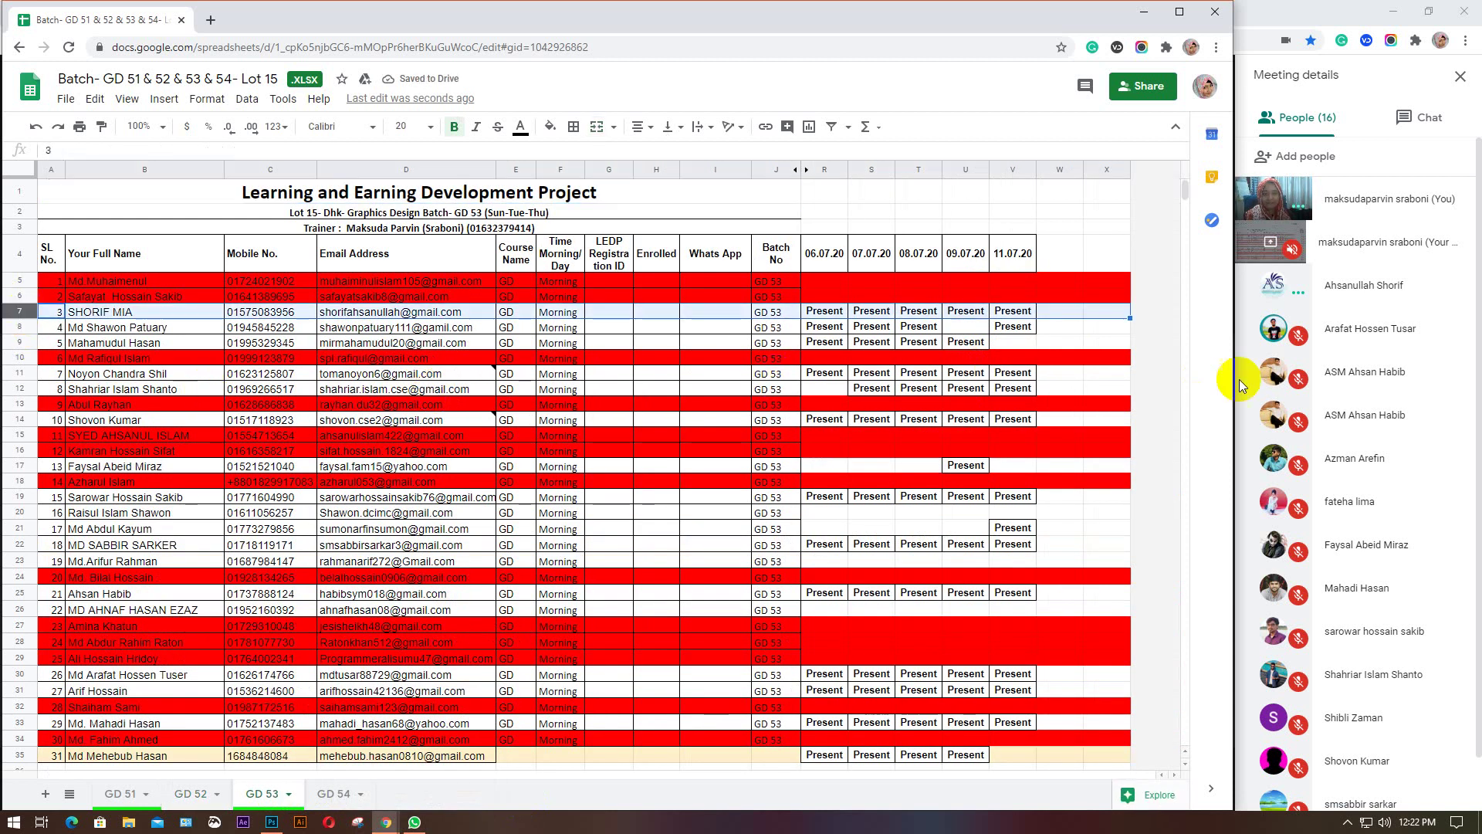
{"action": "left_click", "coordinate": [1056, 310]}
{"action": "key", "text": "ctrl+v"}
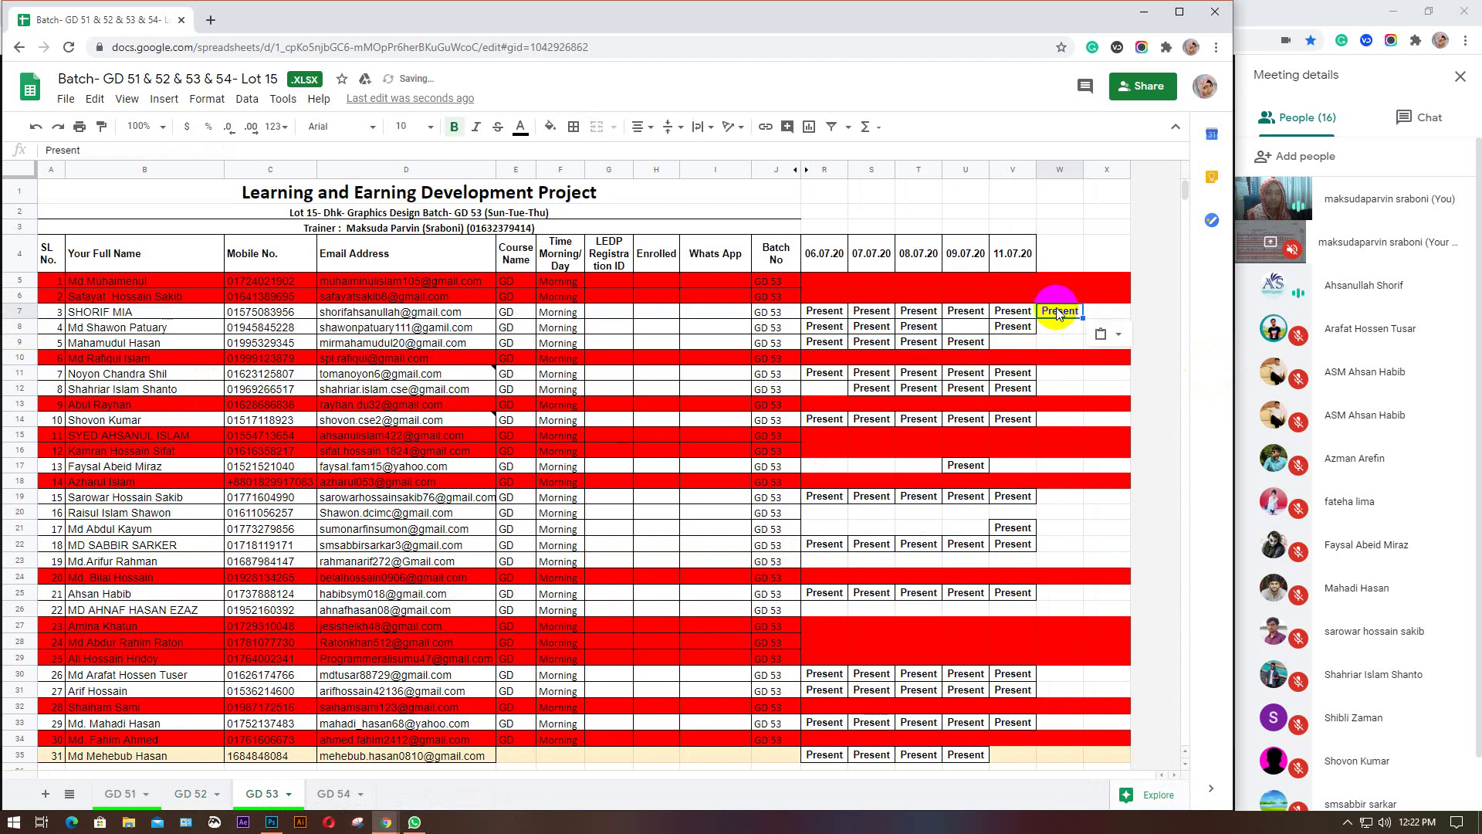
{"action": "left_click", "coordinate": [1057, 326]}
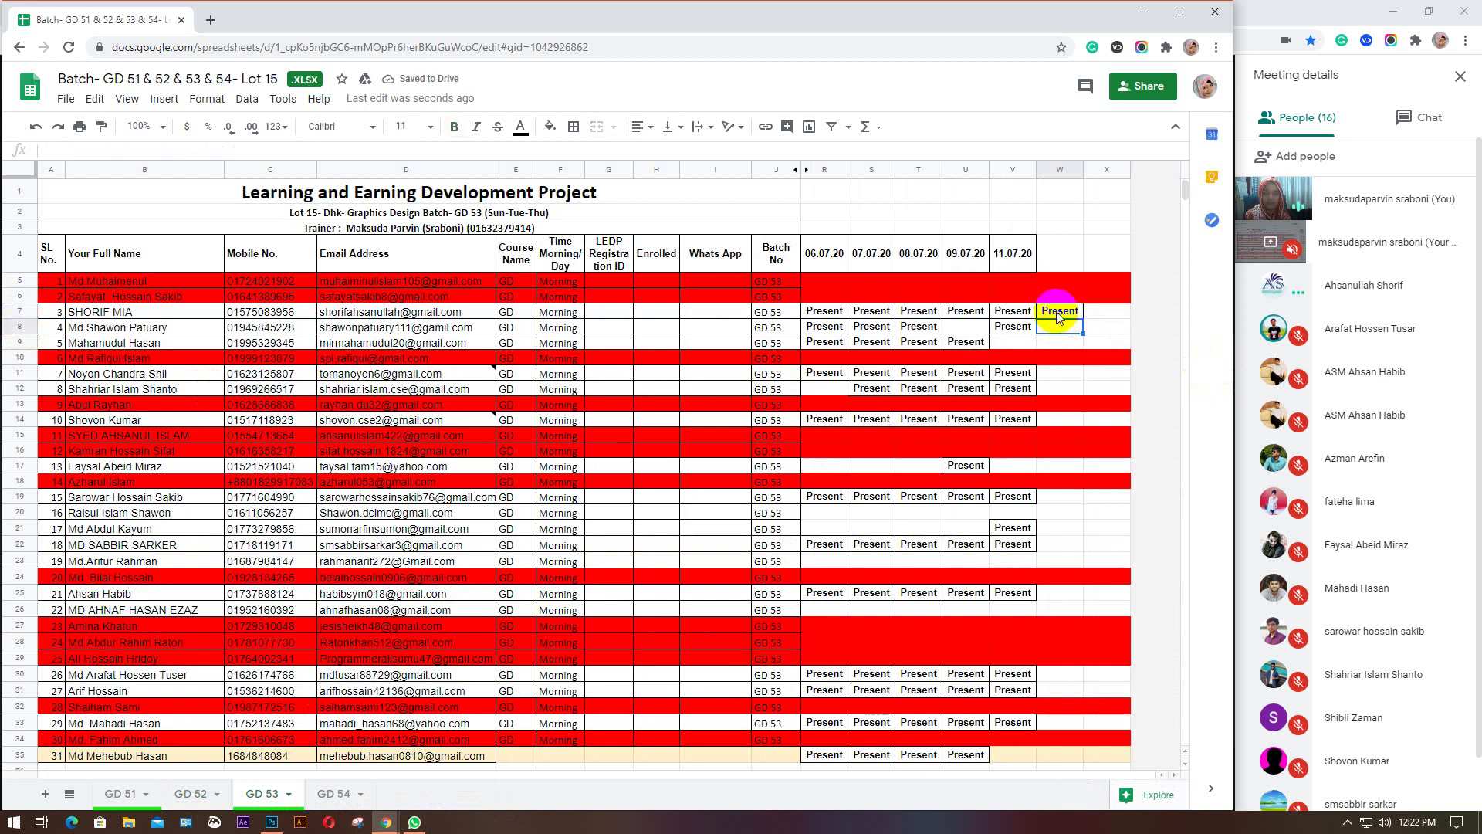
{"action": "left_click", "coordinate": [1061, 333]}
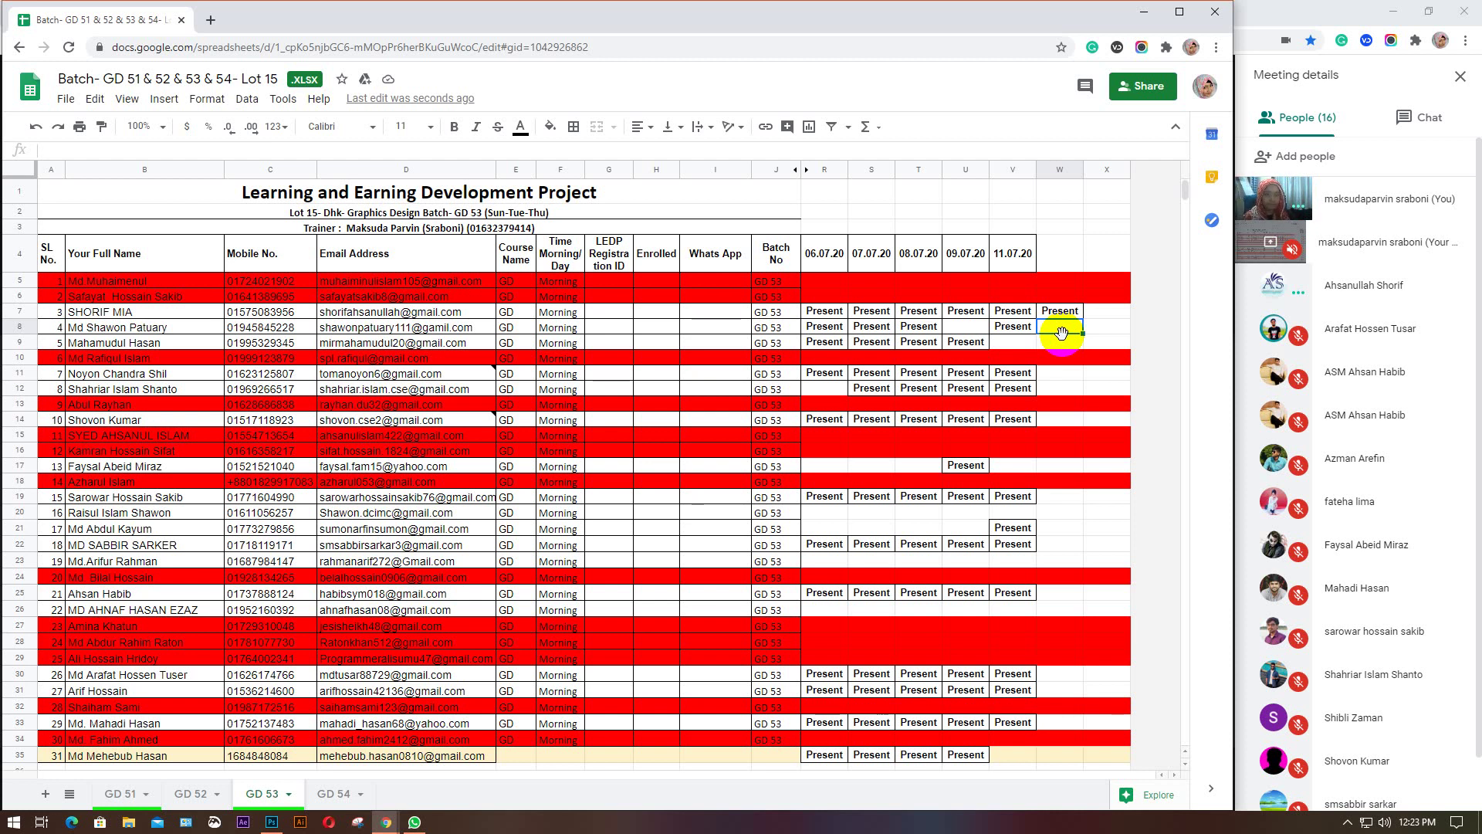
Paste Present into GD 53 cells W12, W14 and W17.
{"action": "left_click", "coordinate": [1056, 344]}
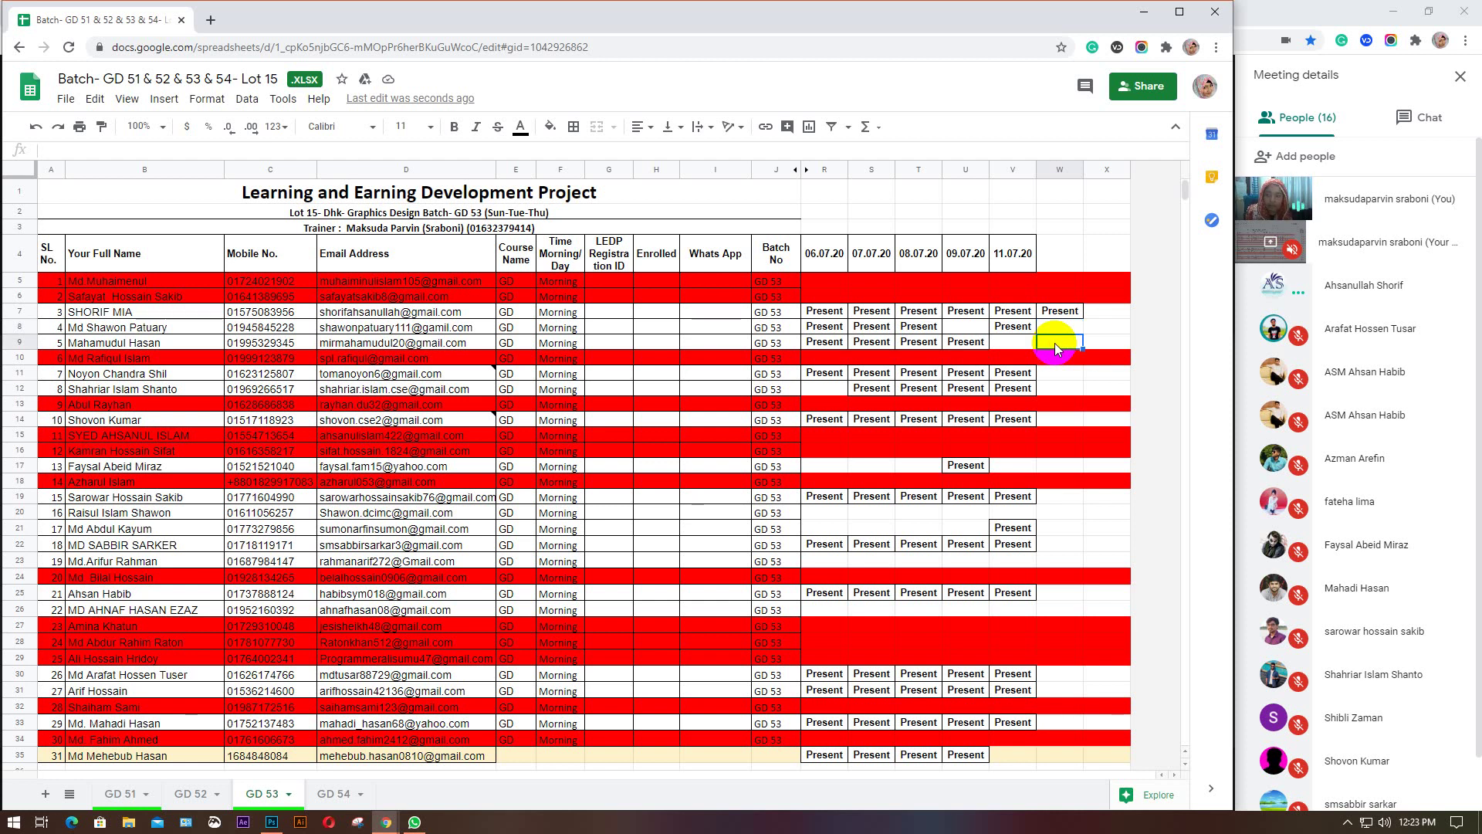
{"action": "left_click", "coordinate": [1056, 376]}
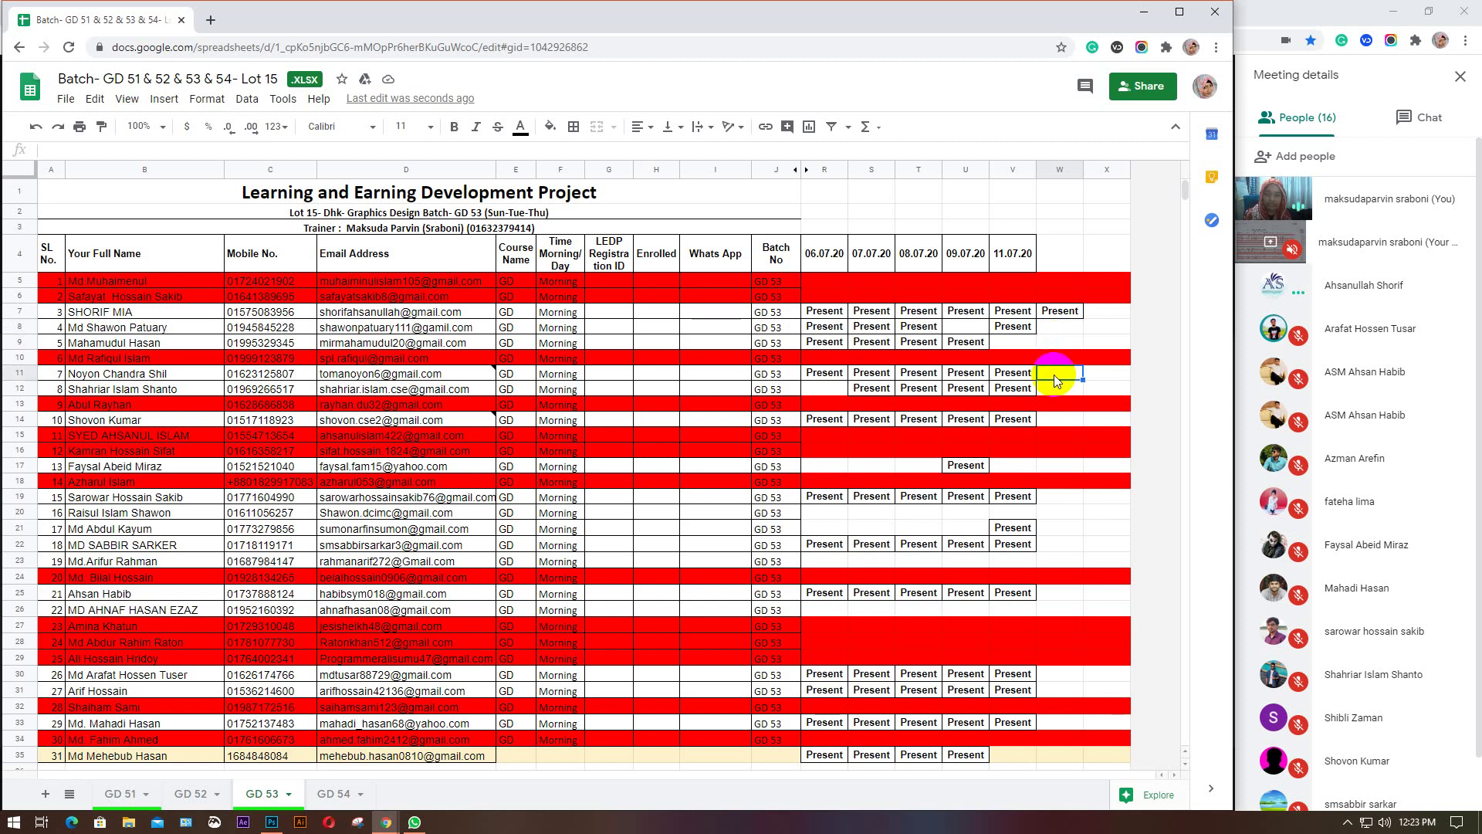
{"action": "left_click", "coordinate": [1058, 391]}
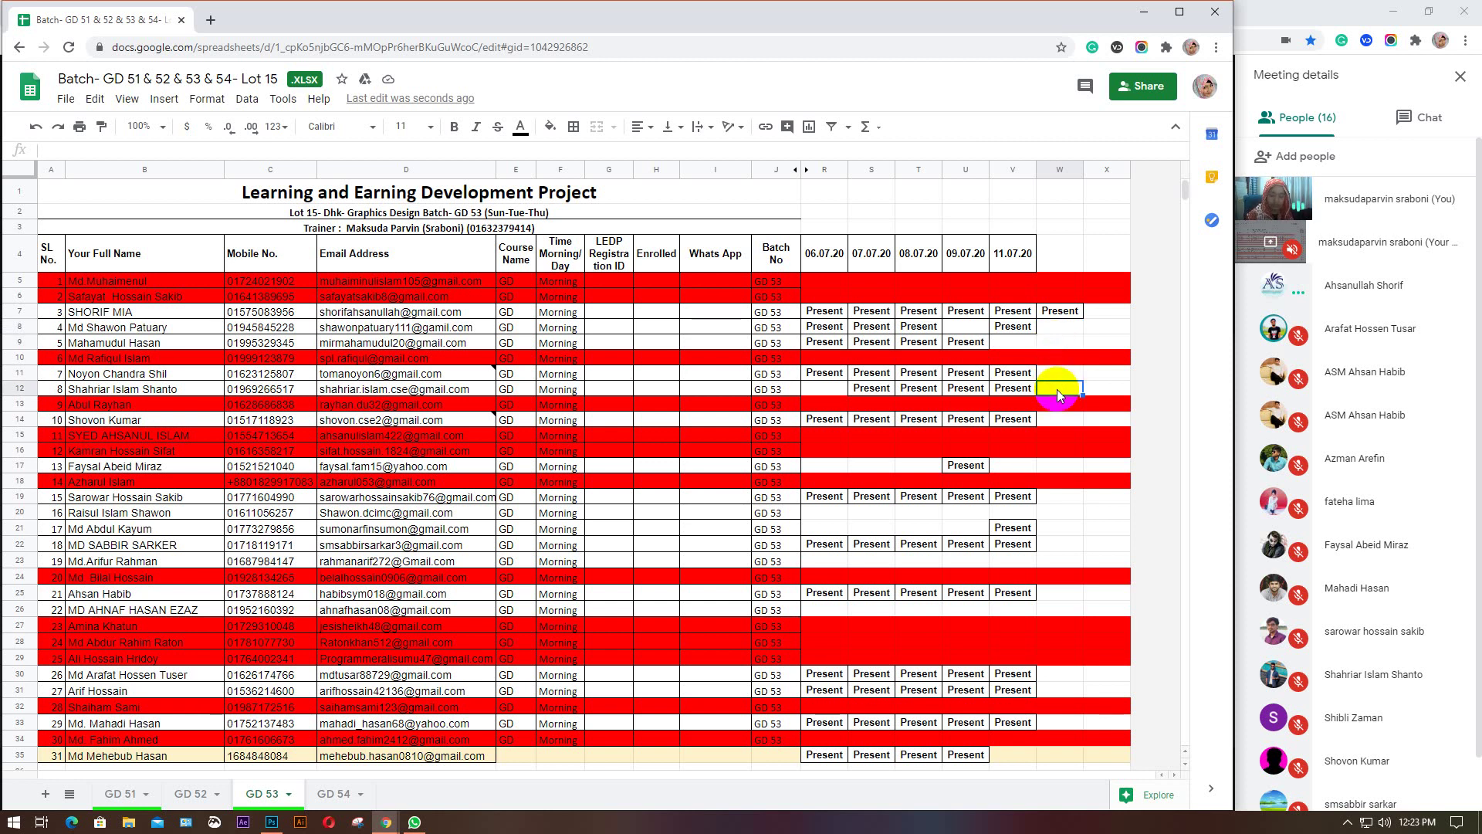
{"action": "key", "text": "ctrl+v"}
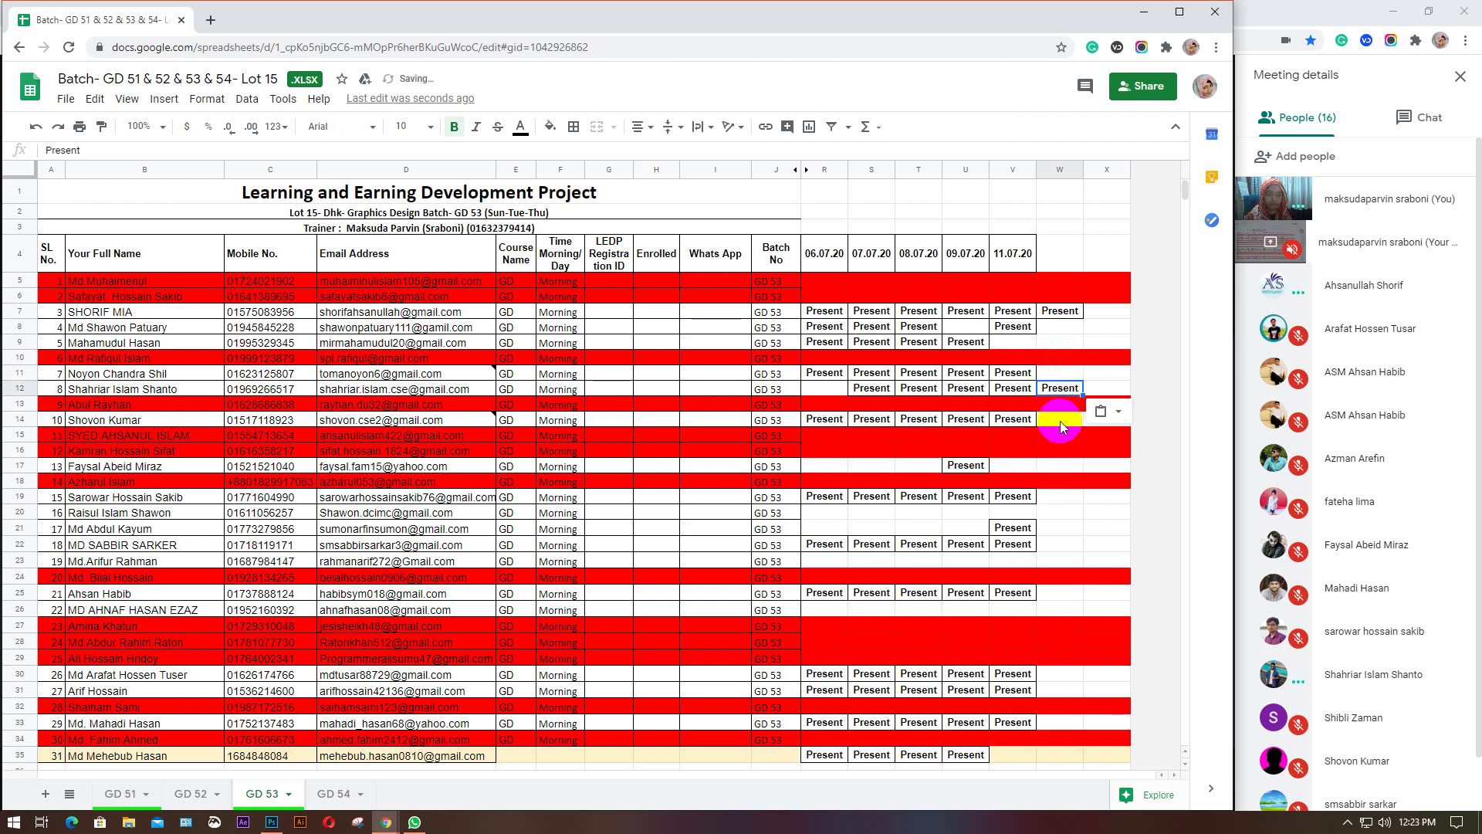
{"action": "left_click", "coordinate": [1059, 420]}
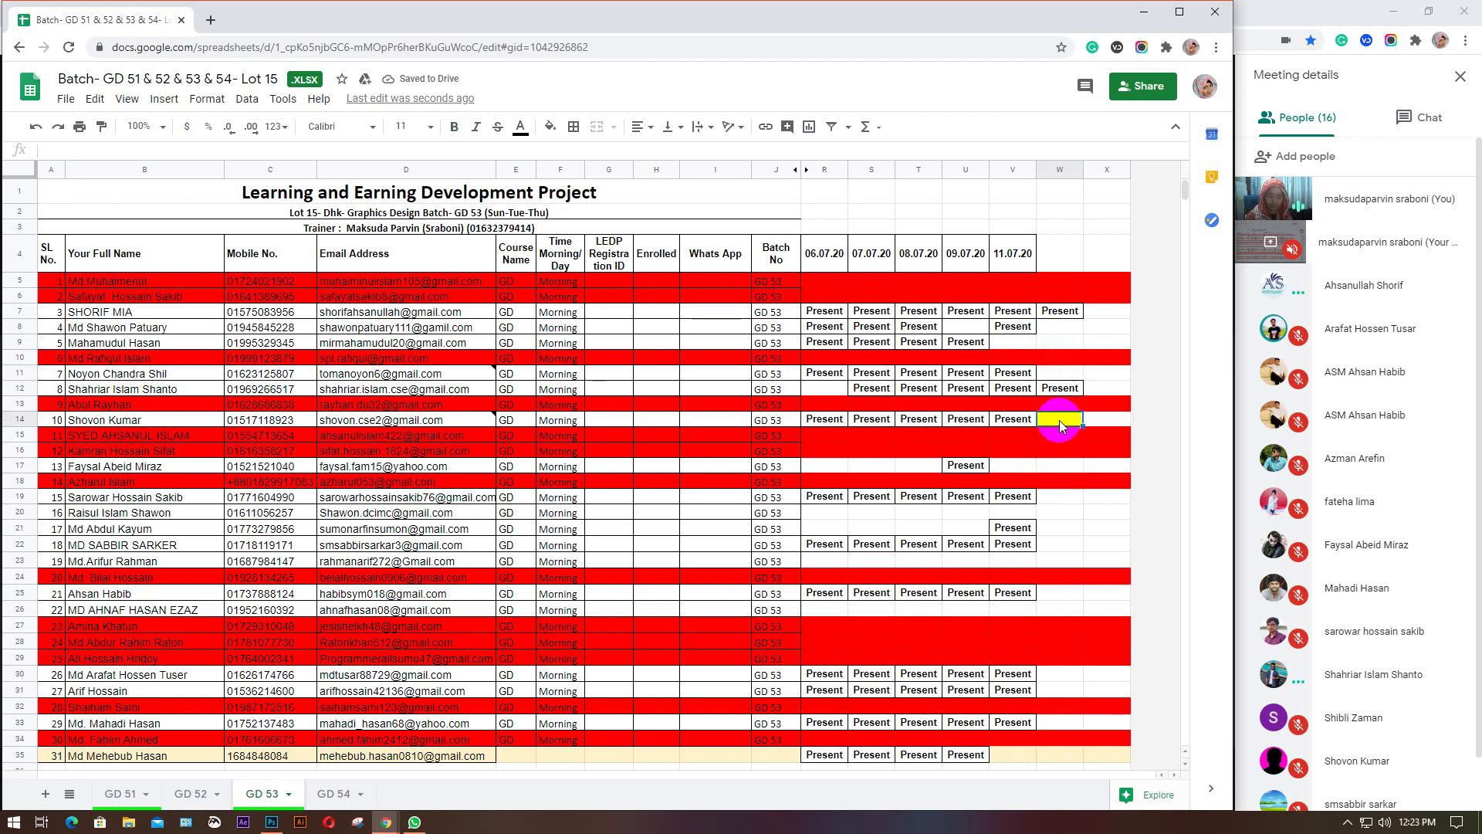
{"action": "key", "text": "ctrl+v"}
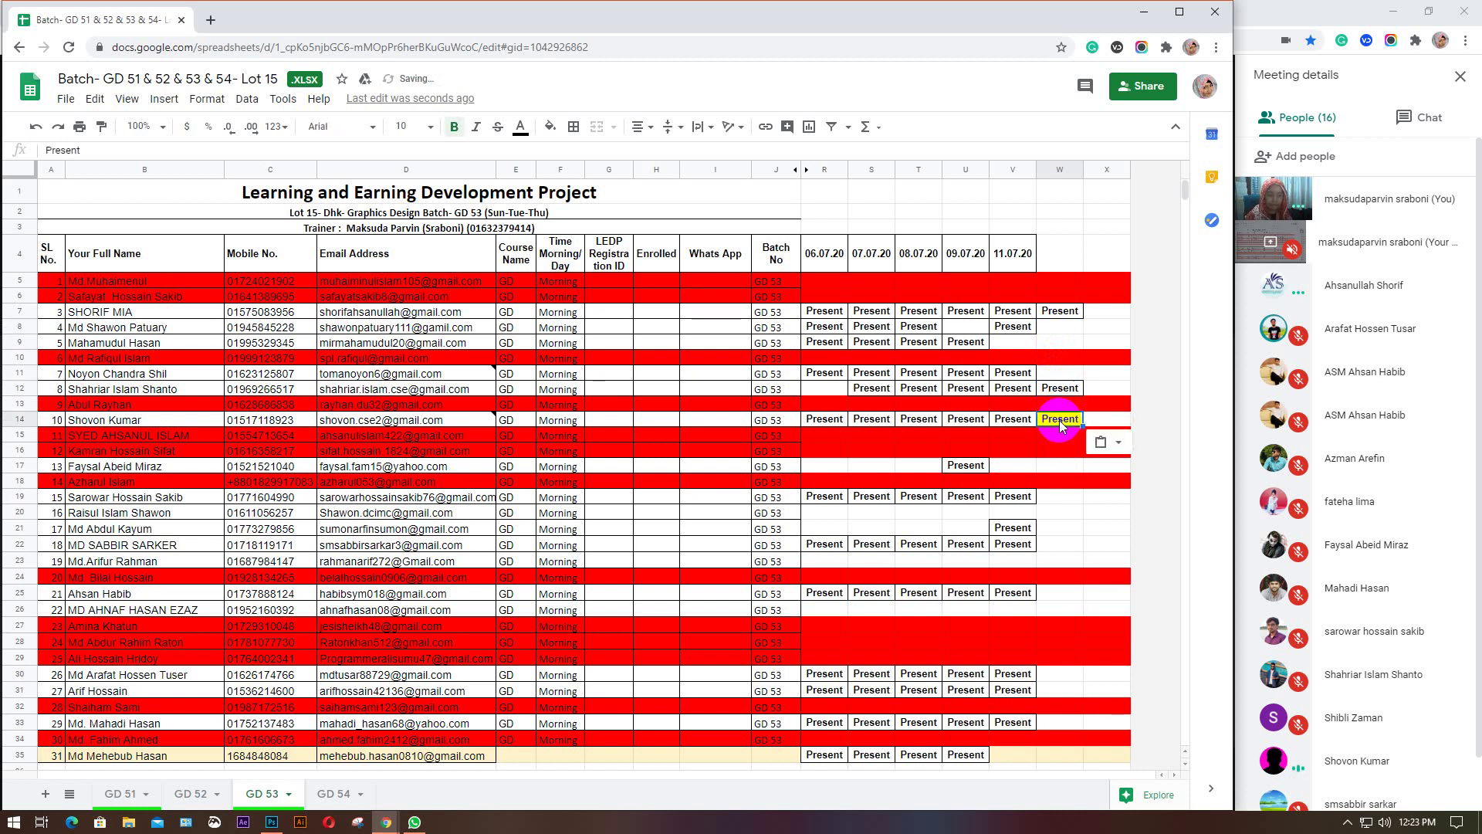
{"action": "left_click", "coordinate": [1052, 465]}
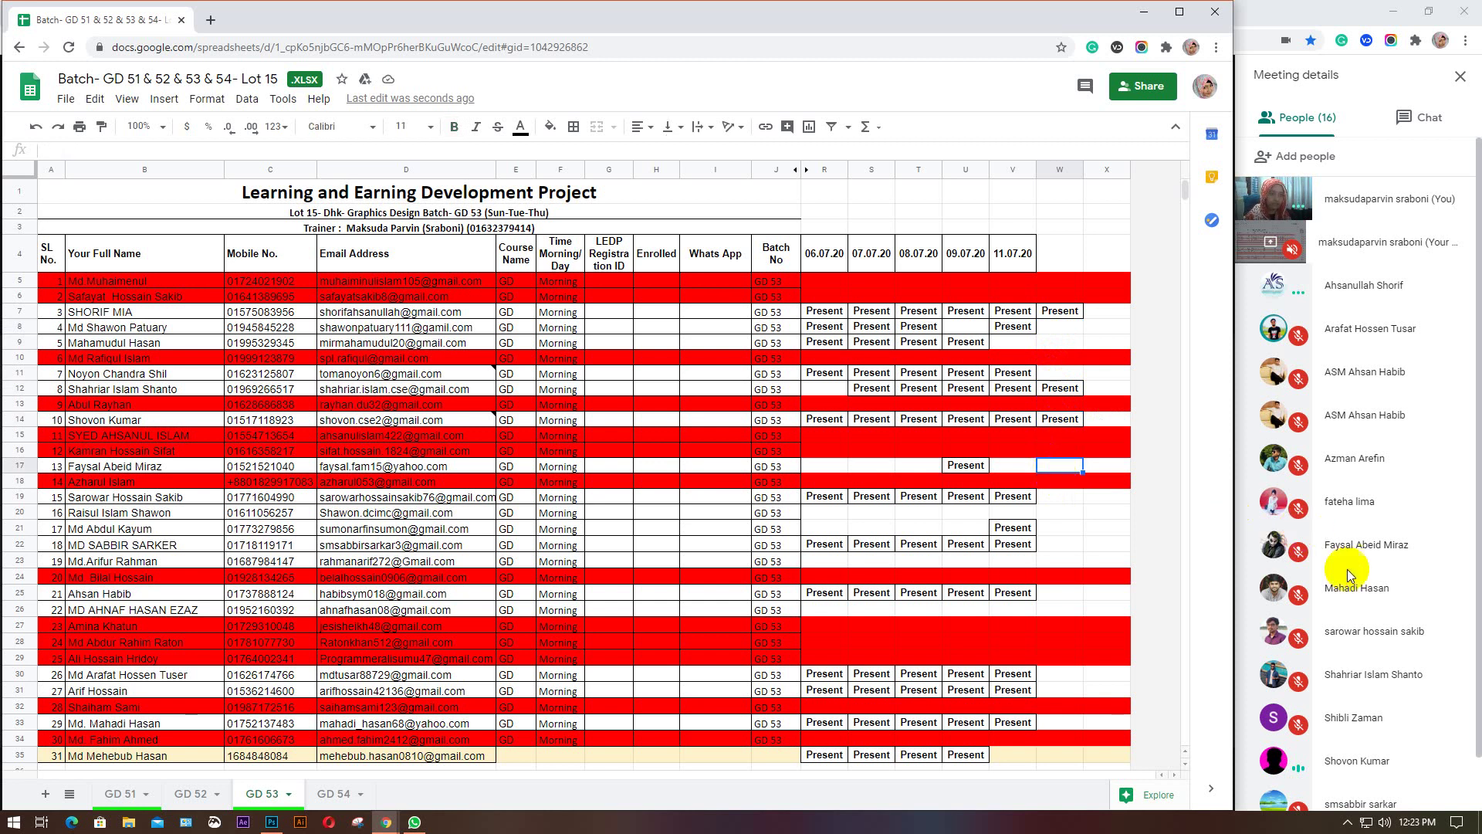
{"action": "scroll", "coordinate": [1359, 595], "scroll_direction": "down", "scroll_amount": 1}
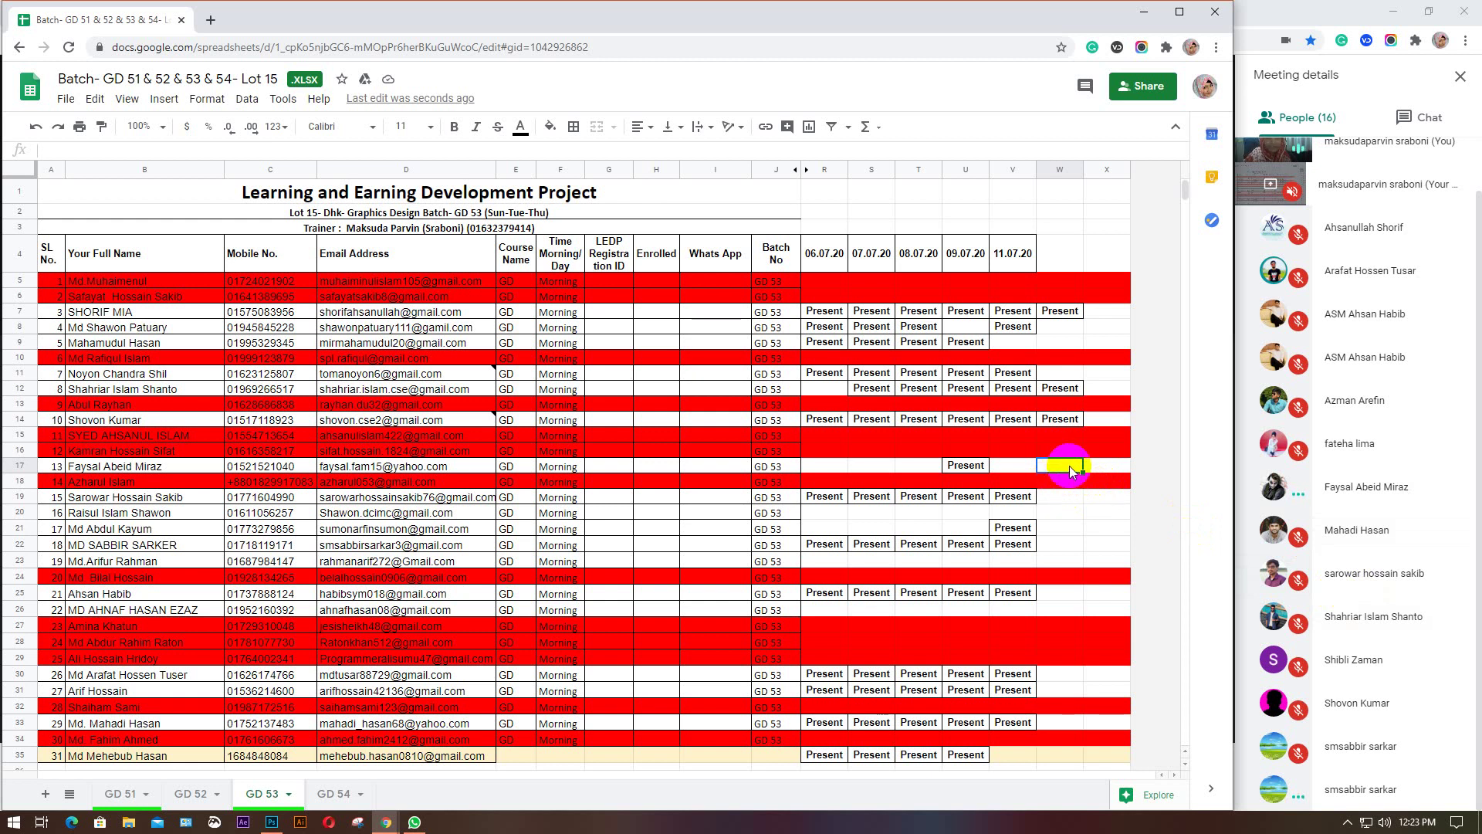
{"action": "key", "text": "ctrl+v"}
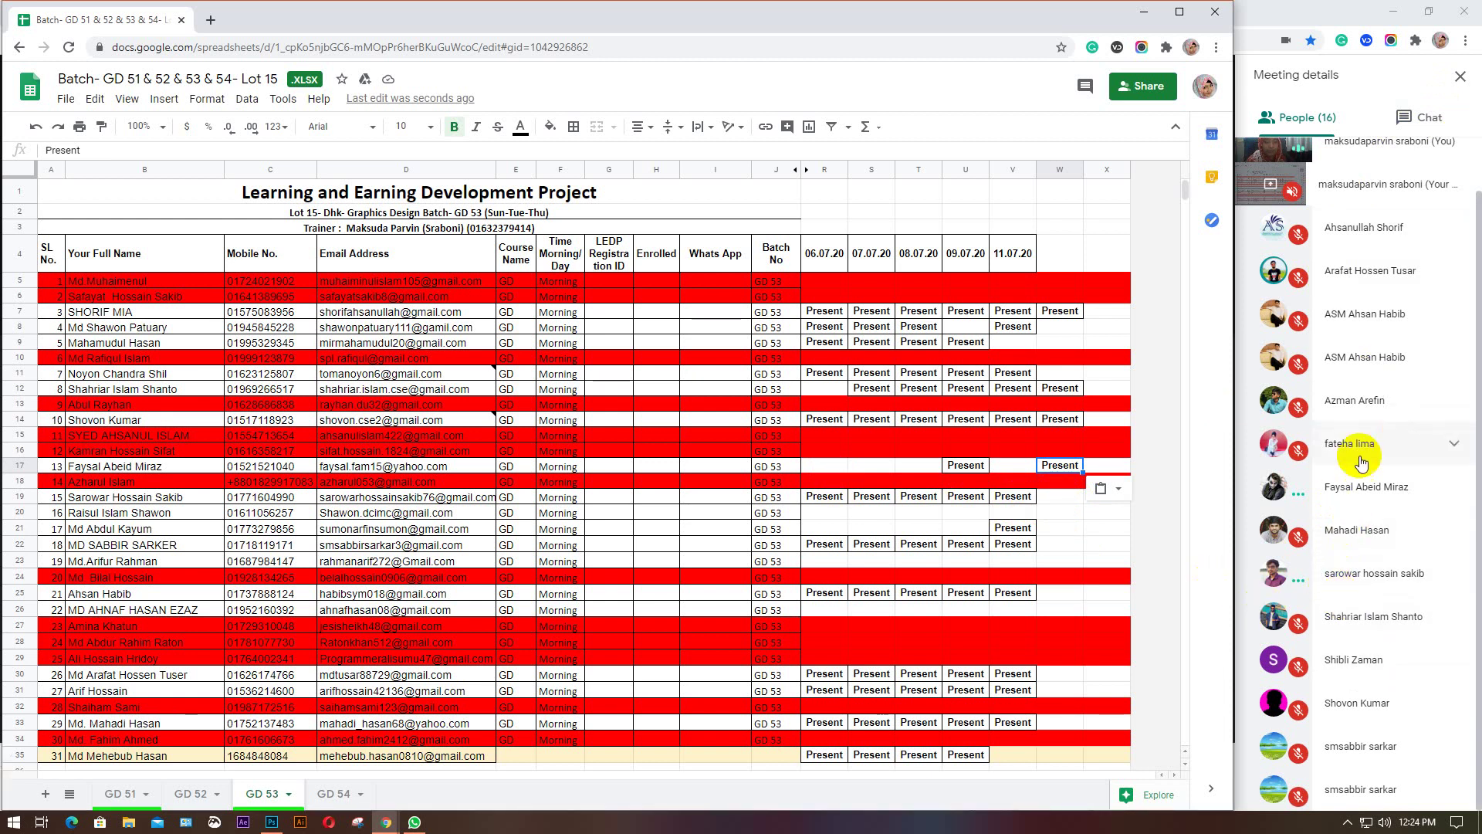
Paste Present into GD 53 cells W19 and W22.
{"action": "left_click", "coordinate": [1051, 498]}
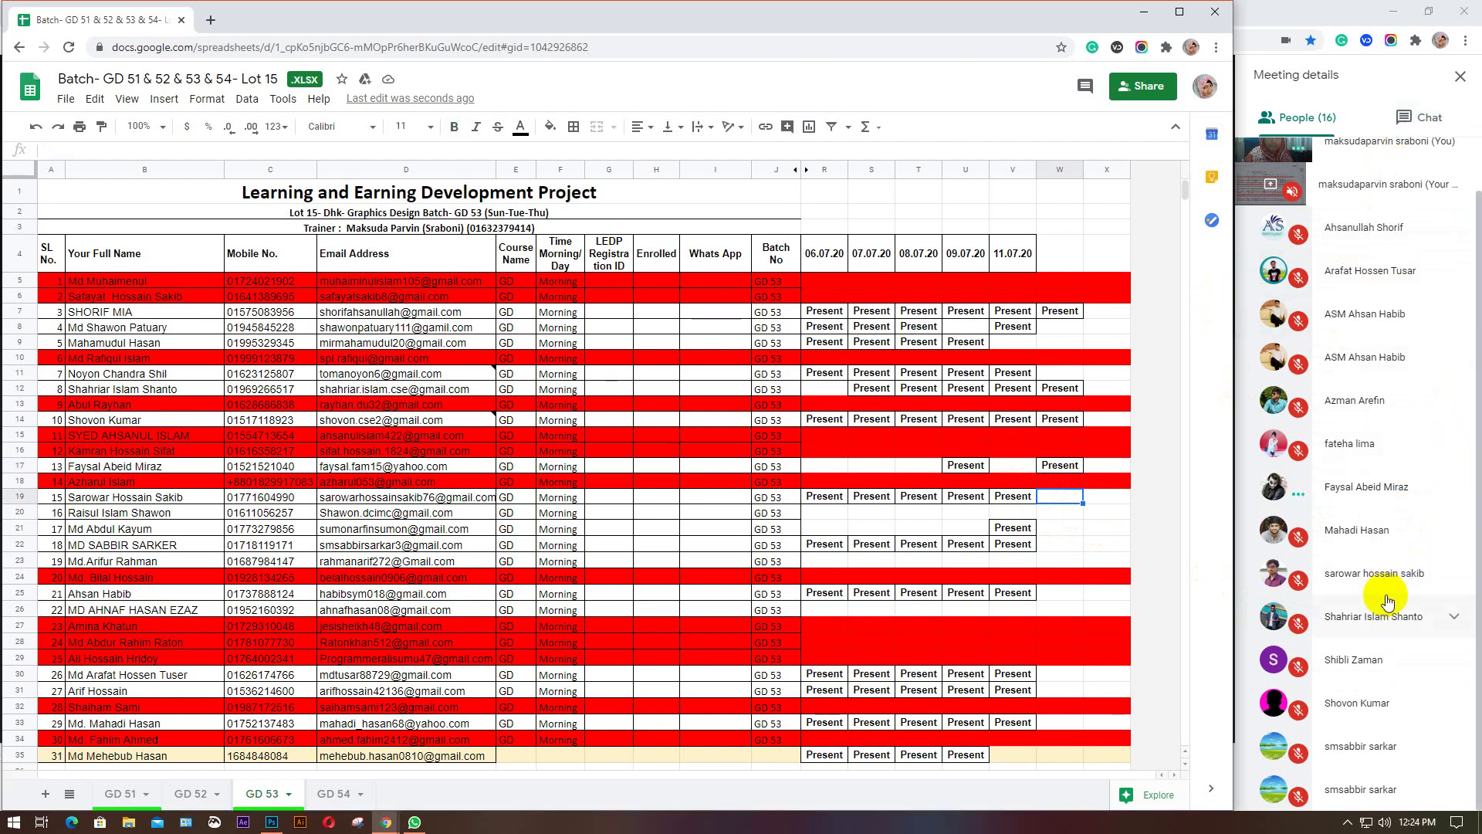
{"action": "left_click", "coordinate": [1066, 498]}
{"action": "key", "text": "ctrl+v"}
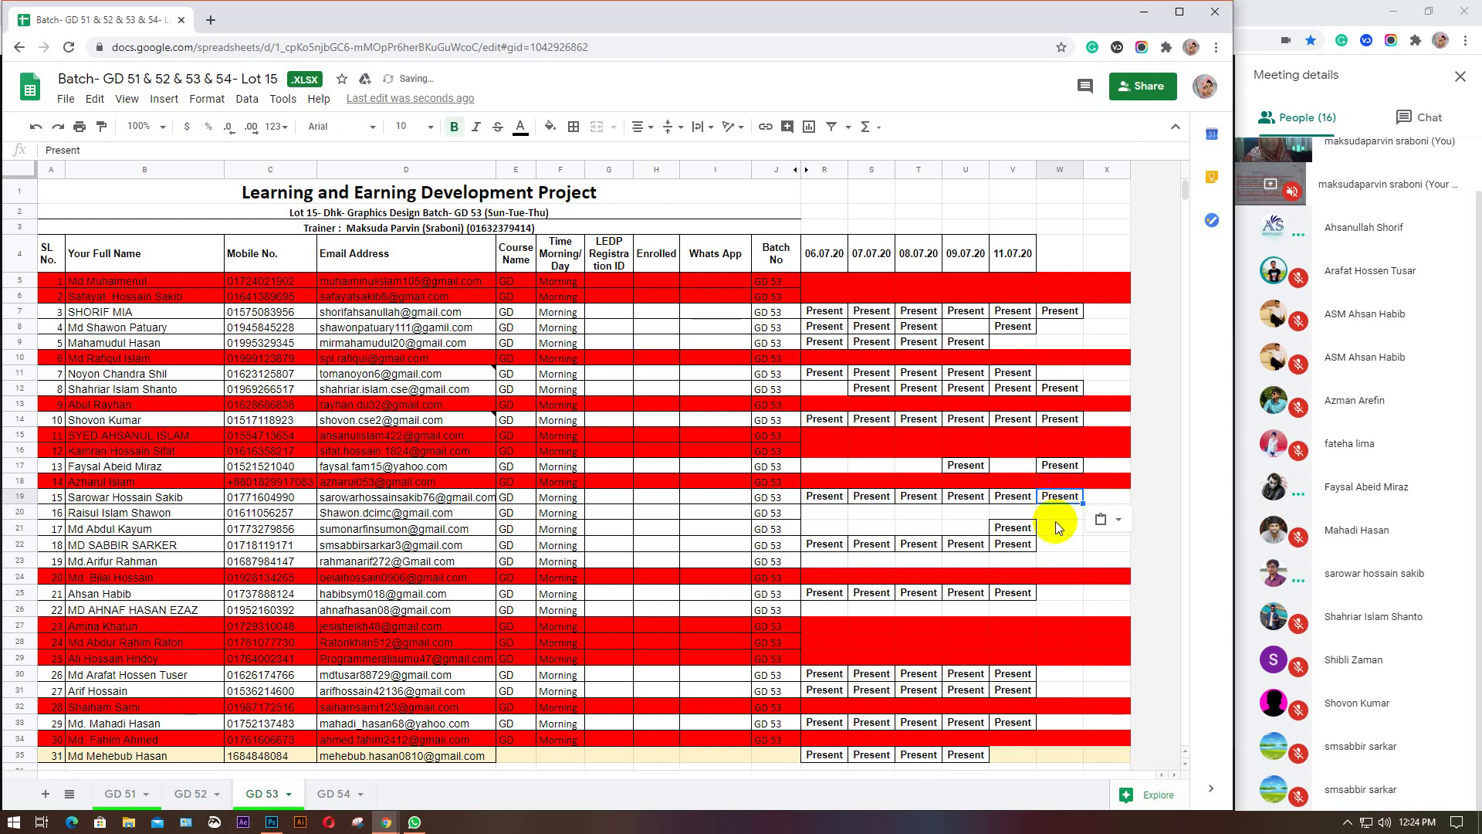
{"action": "left_click", "coordinate": [1055, 517]}
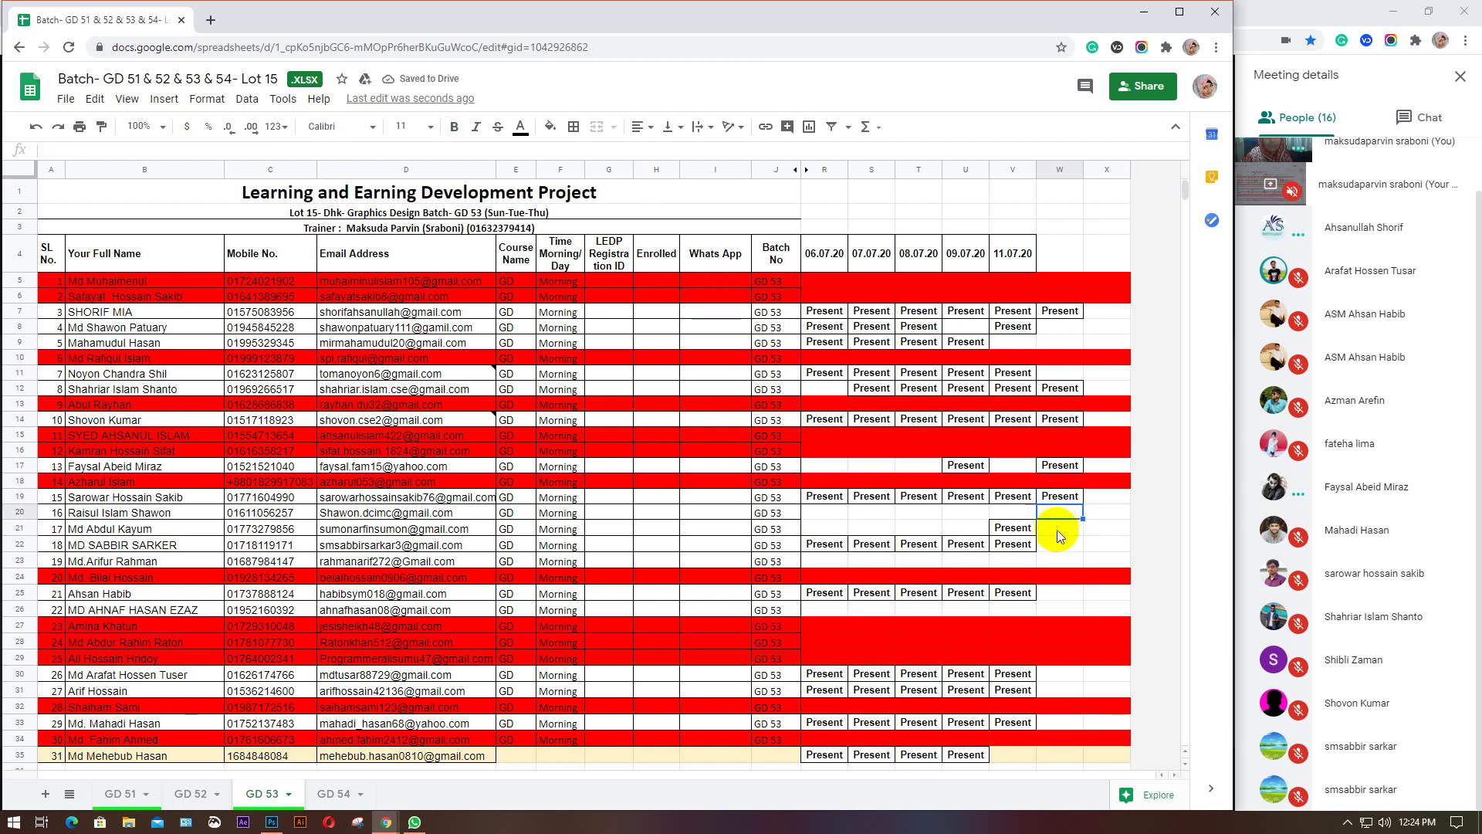
{"action": "left_click", "coordinate": [1049, 530]}
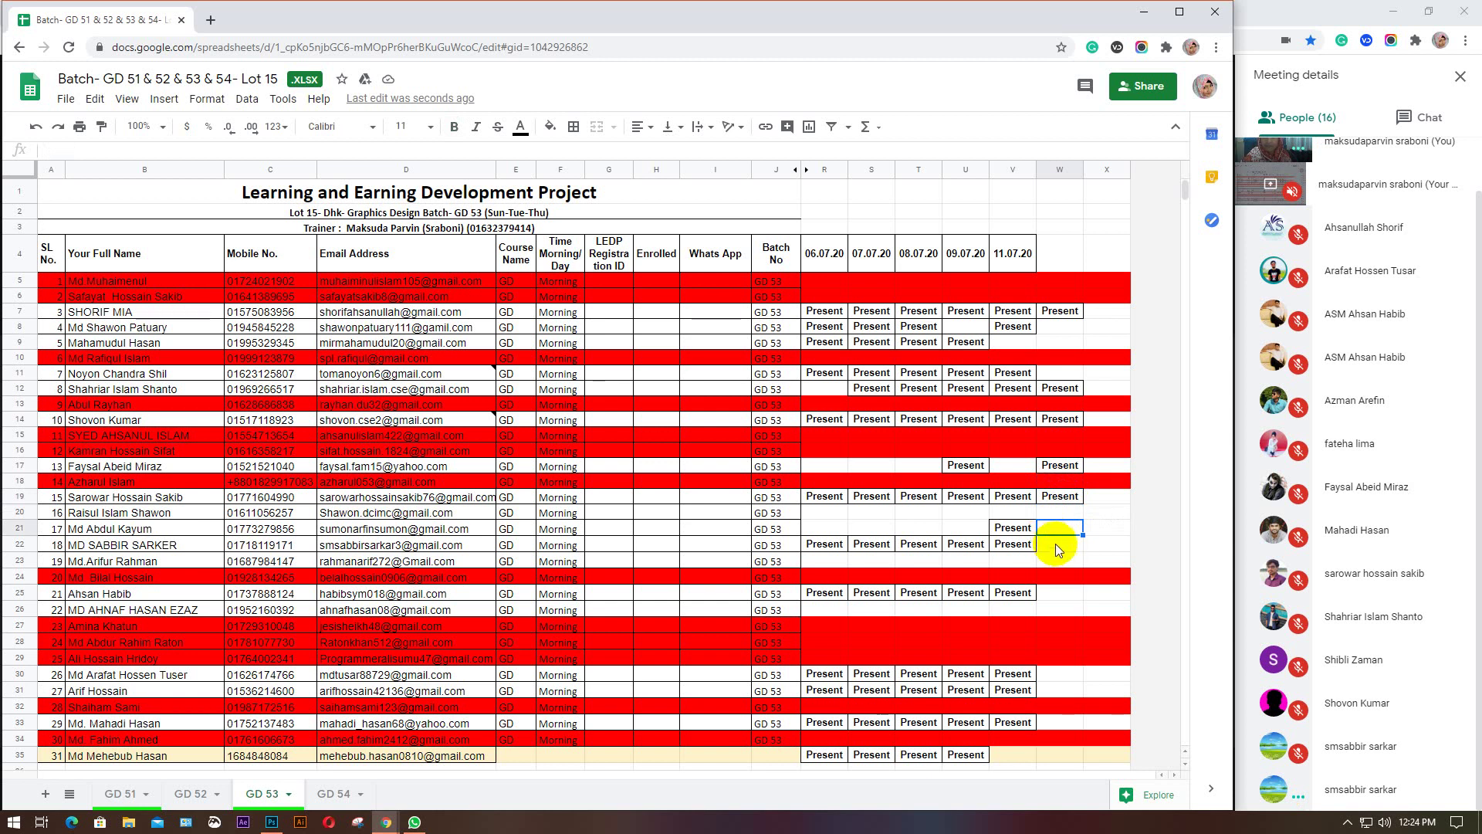
{"action": "left_click", "coordinate": [1053, 548]}
{"action": "type", "text": "Present"}
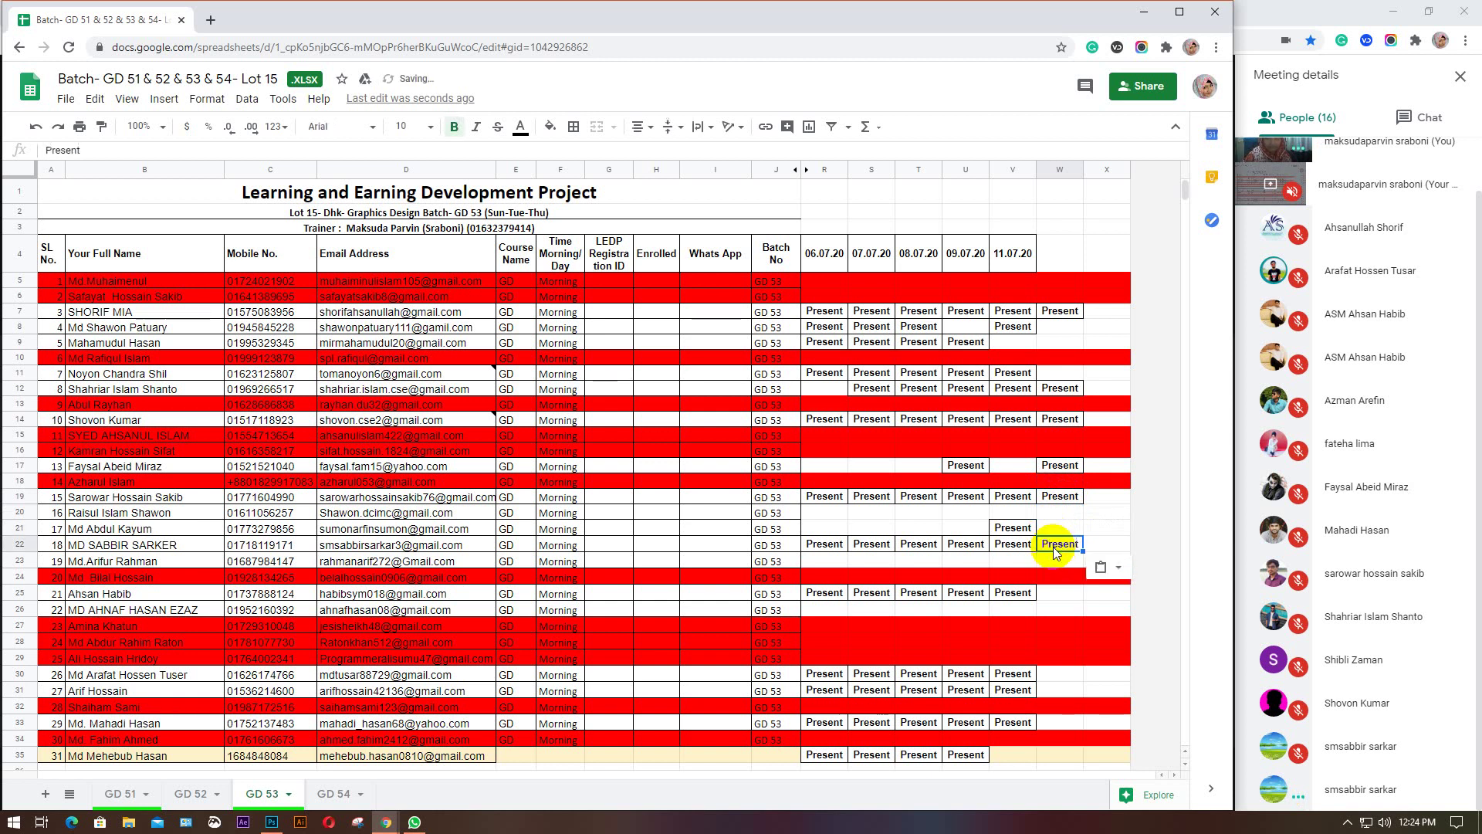
Paste Present into GD 53 cells W25, W30 and W33.
{"action": "left_click", "coordinate": [1057, 593]}
{"action": "type", "text": "Present"}
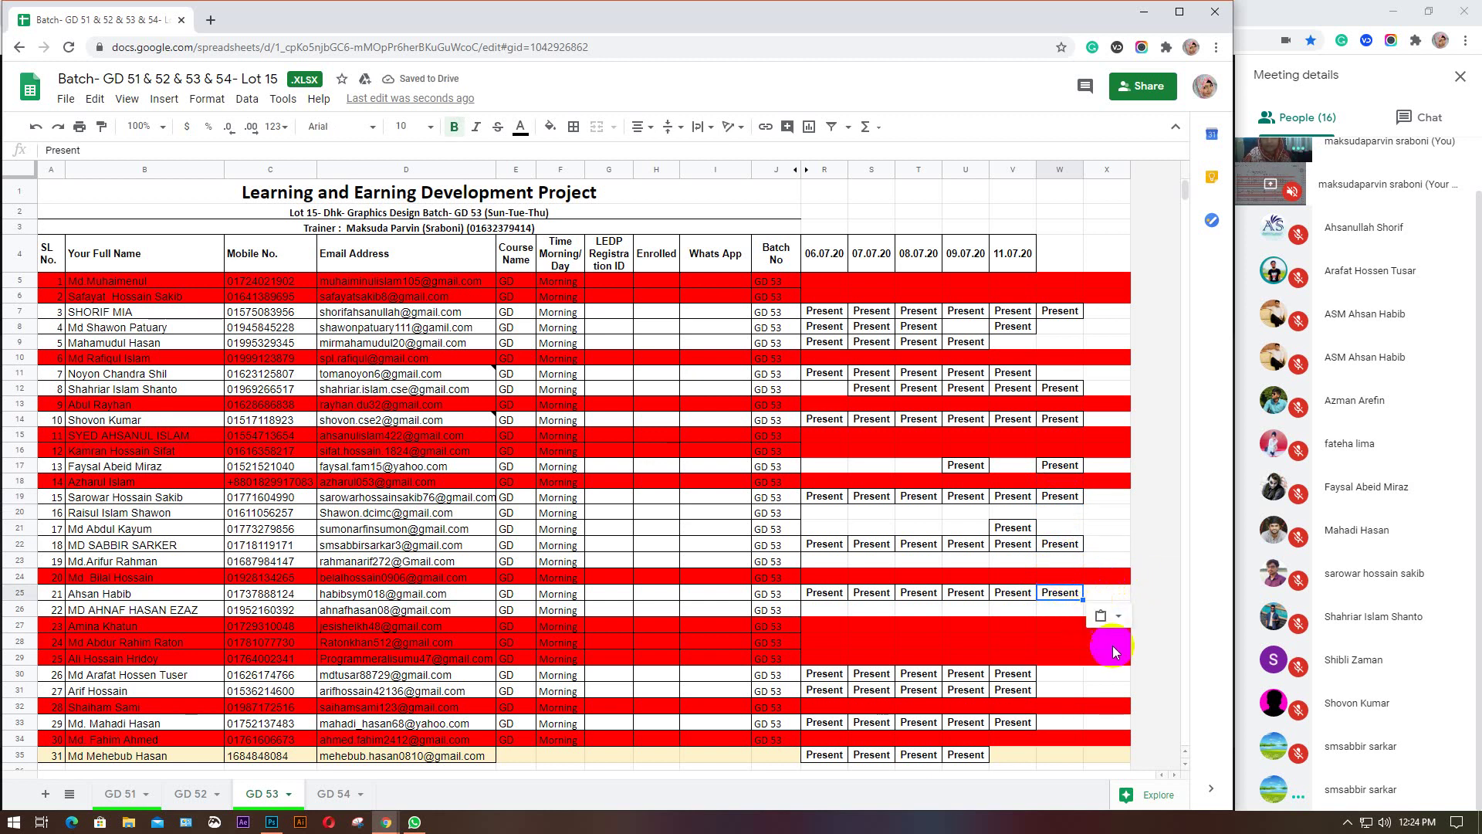
{"action": "left_click", "coordinate": [1064, 669]}
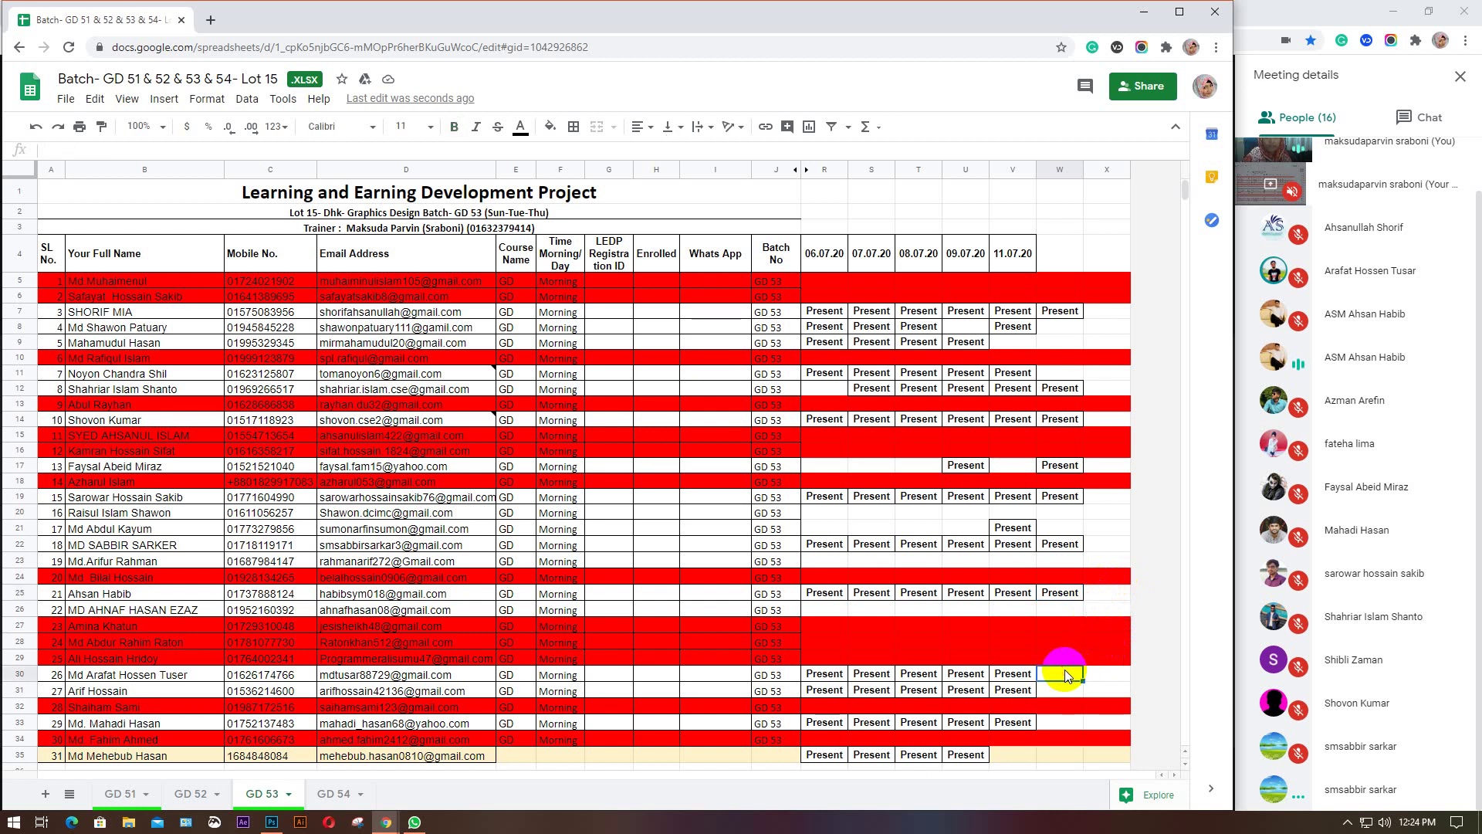
{"action": "type", "text": "Present"}
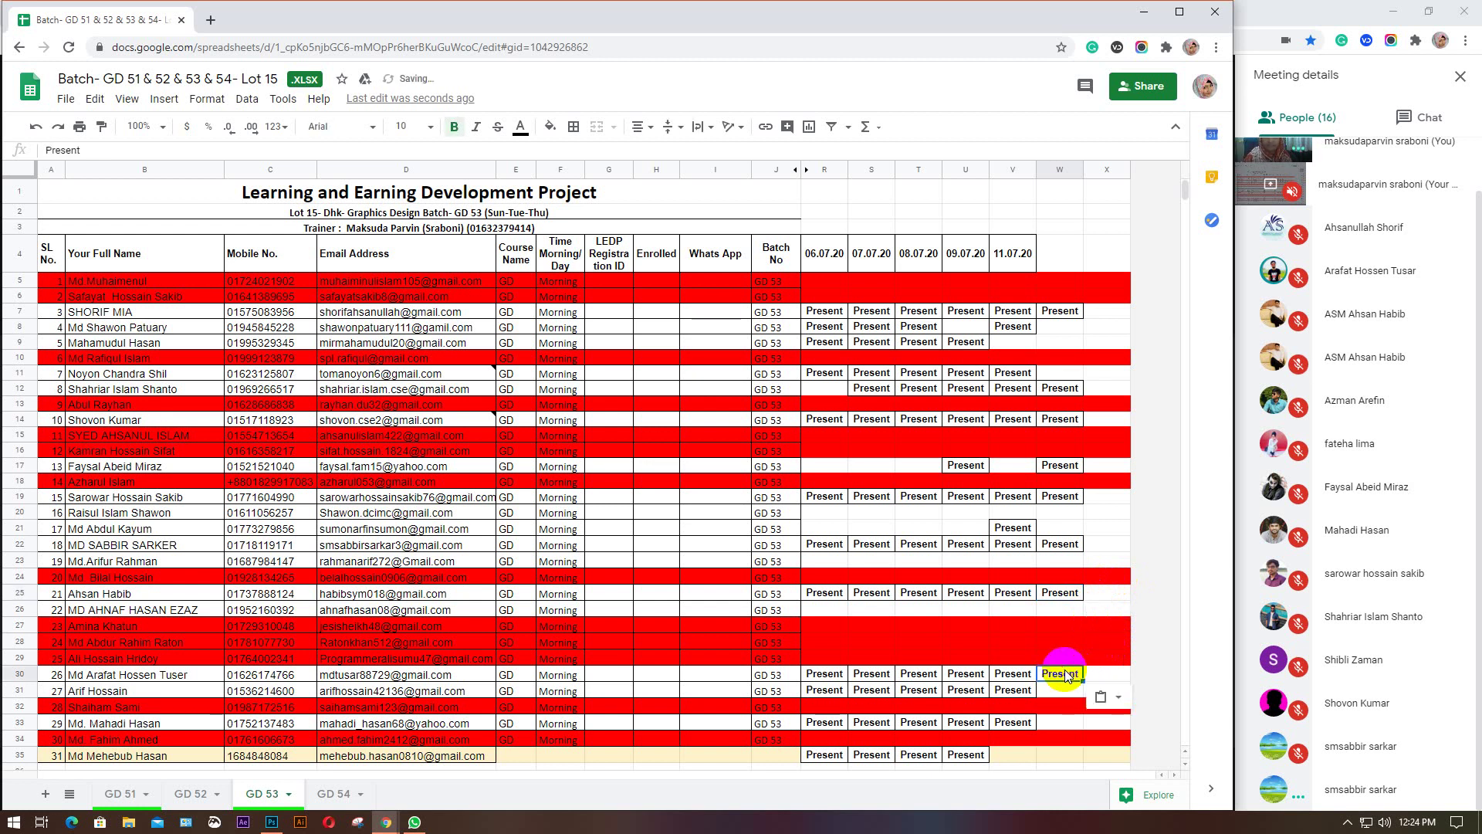
{"action": "left_click", "coordinate": [1059, 692]}
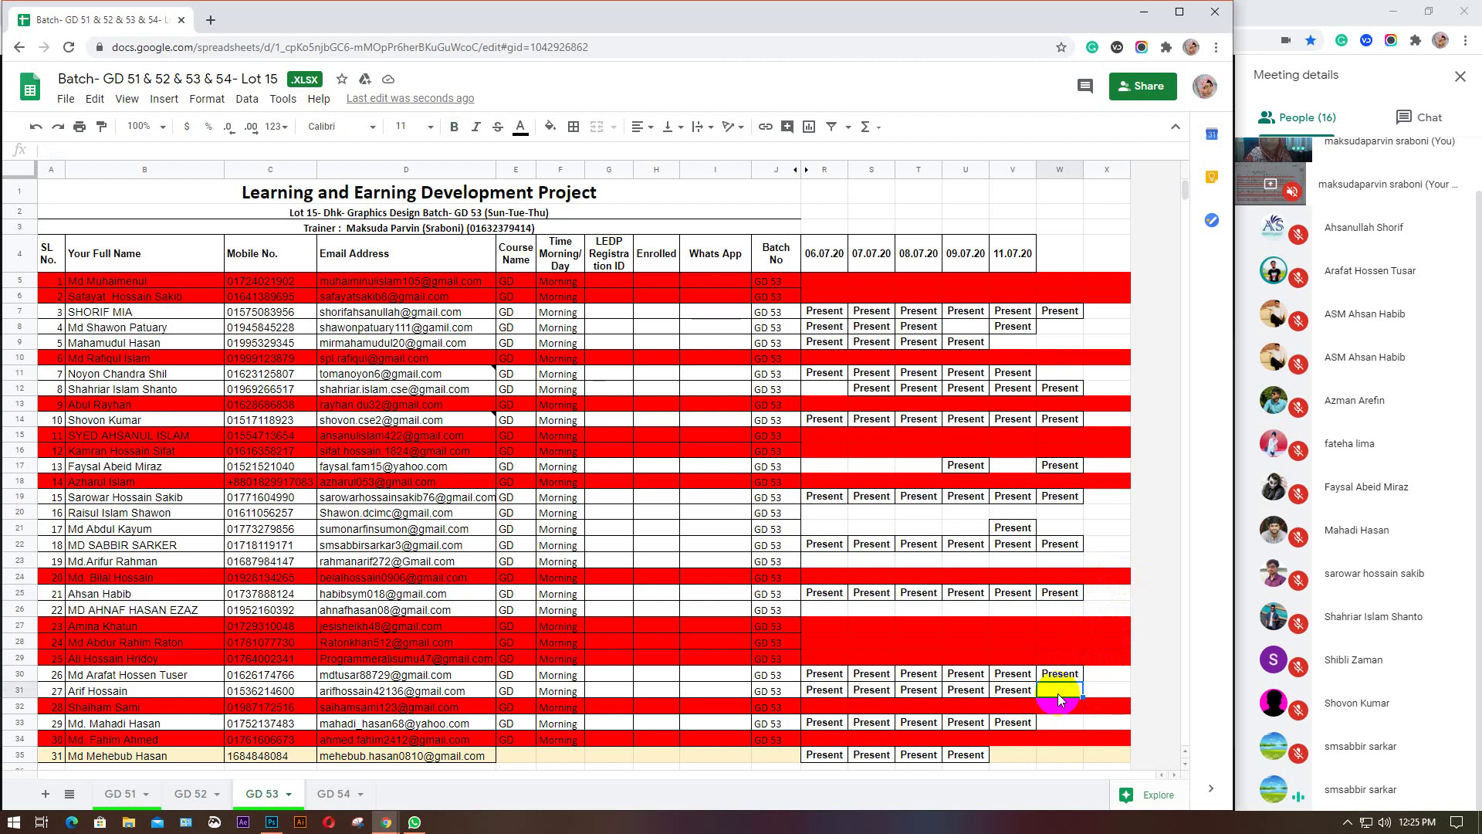
{"action": "left_click", "coordinate": [1049, 724]}
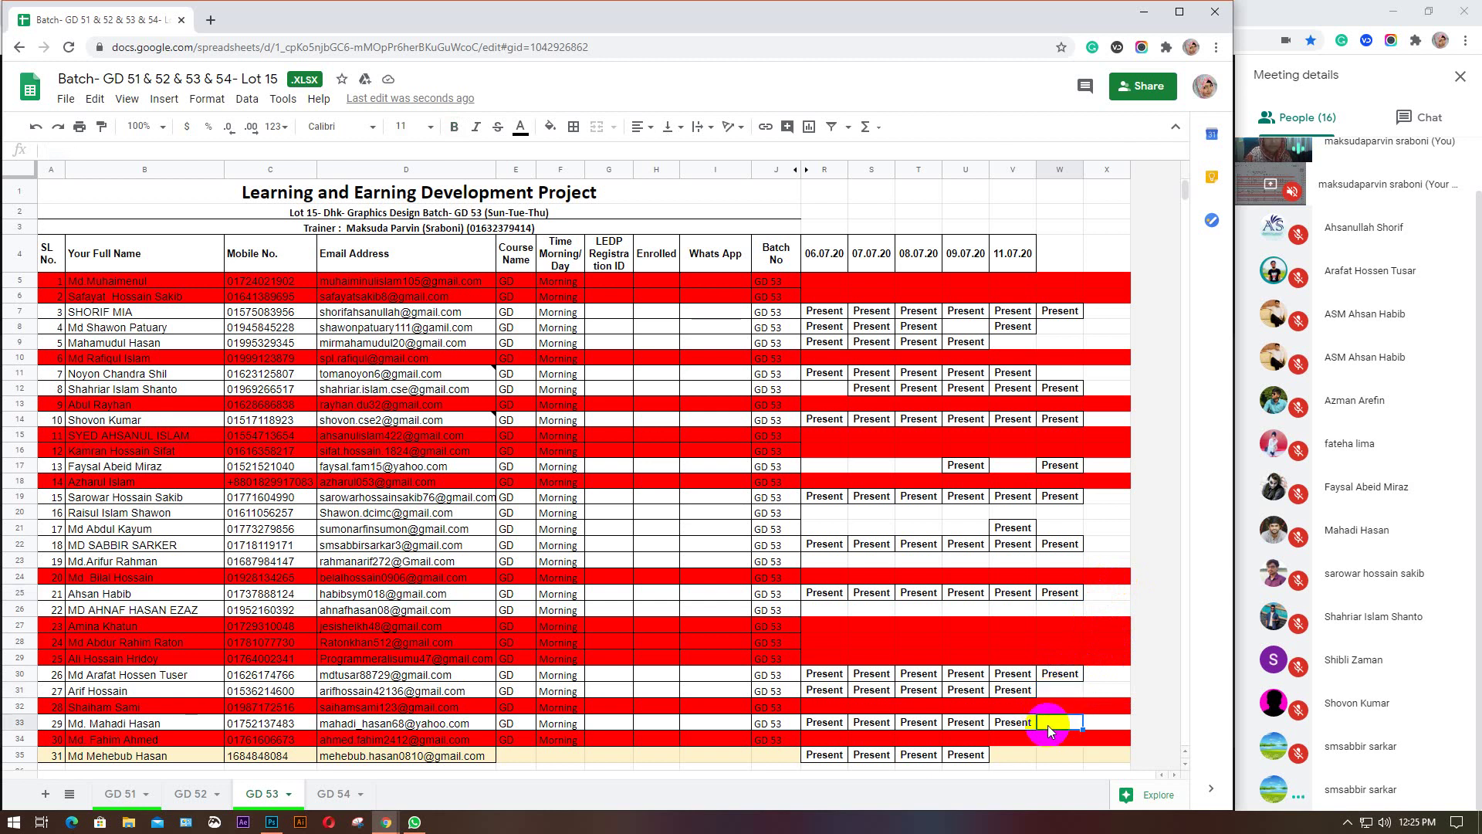
{"action": "type", "text": "Present"}
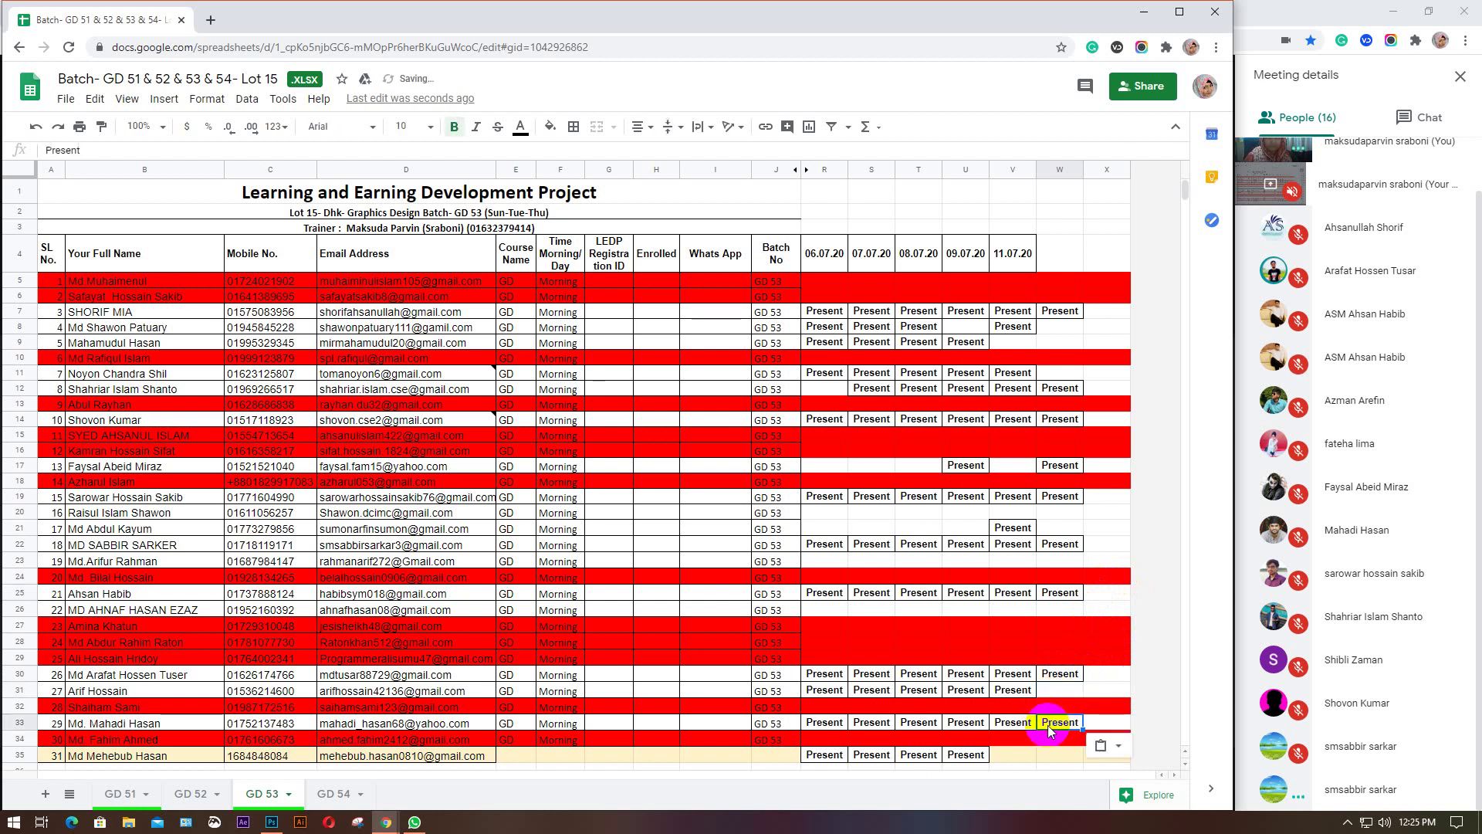
{"action": "scroll", "coordinate": [1048, 725], "scroll_direction": "down", "scroll_amount": 1}
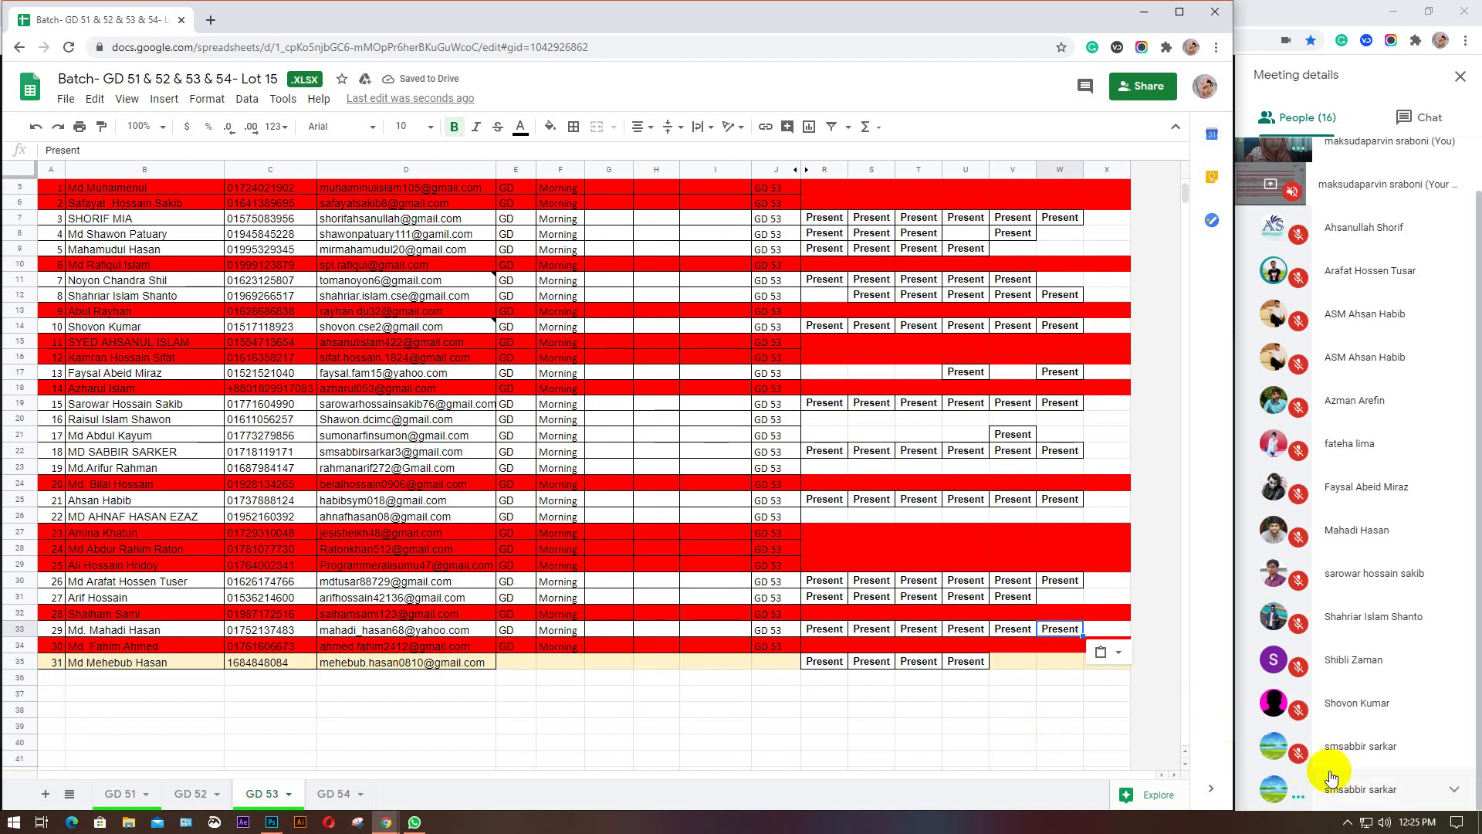
On GD 51, paste Present into X11 and X20 for 12.07.20, then return to GD 52.
{"action": "left_click", "coordinate": [121, 792]}
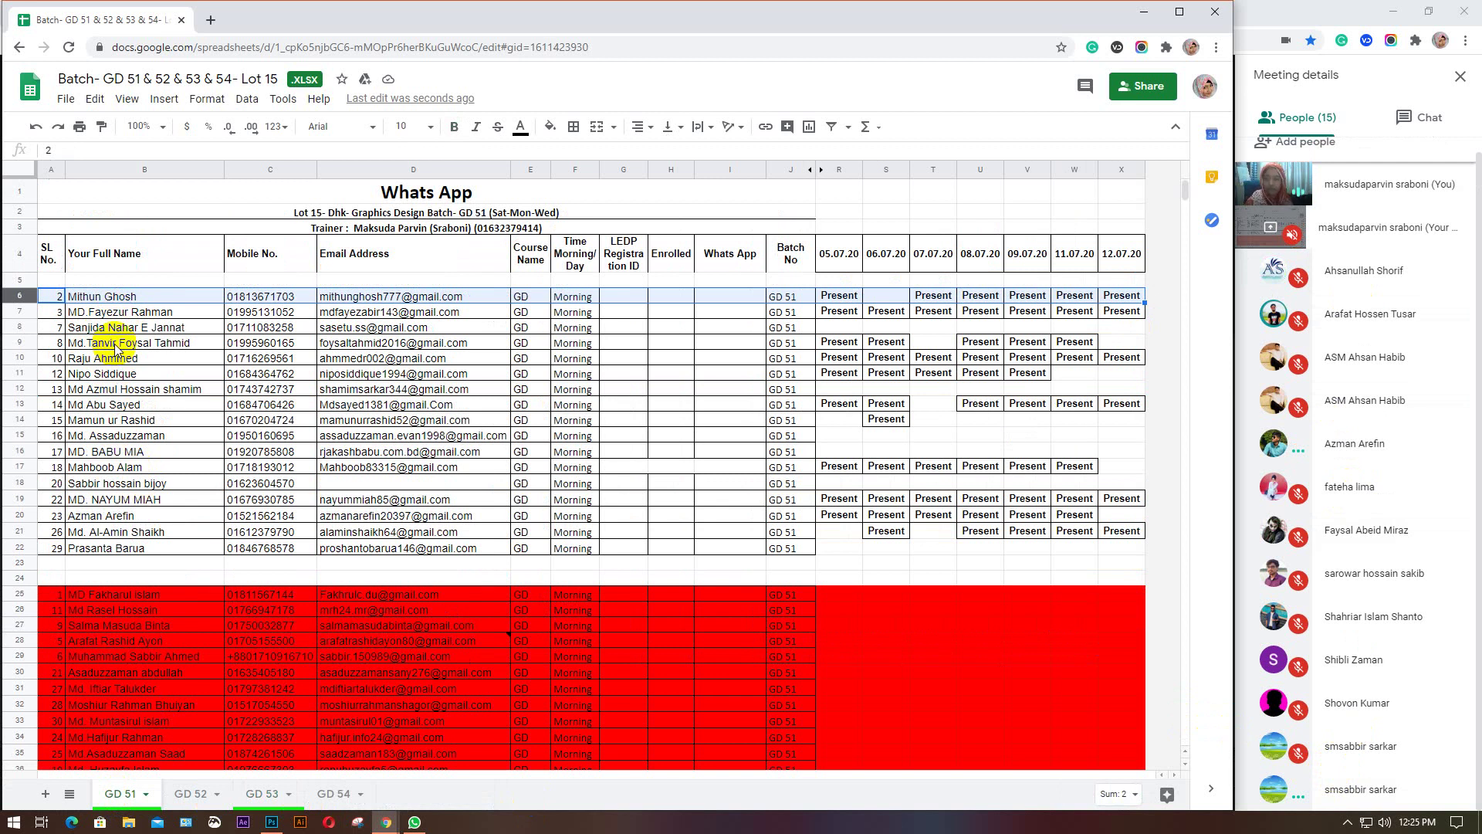
{"action": "left_click", "coordinate": [18, 358]}
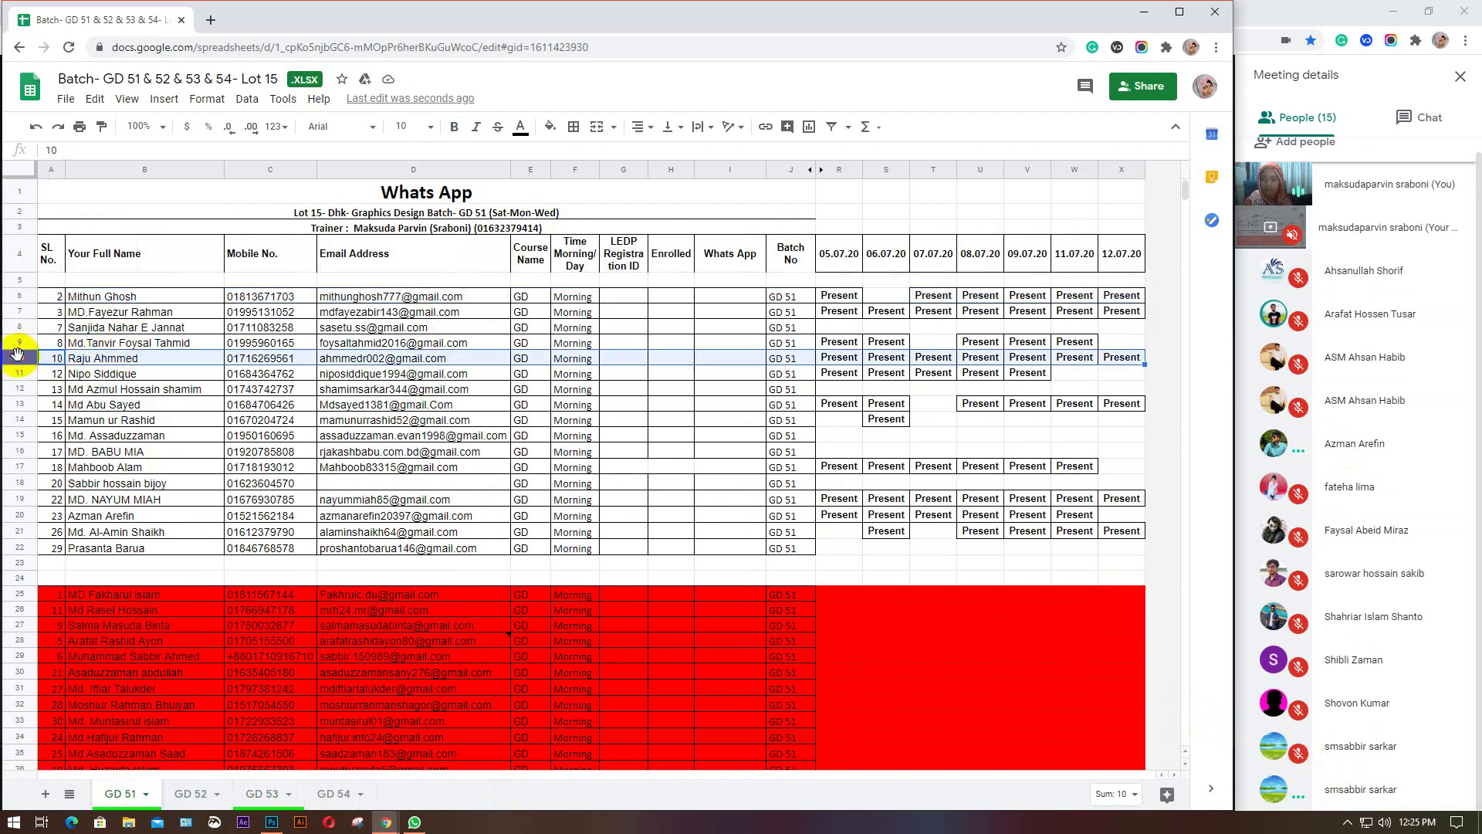
{"action": "left_click", "coordinate": [16, 371]}
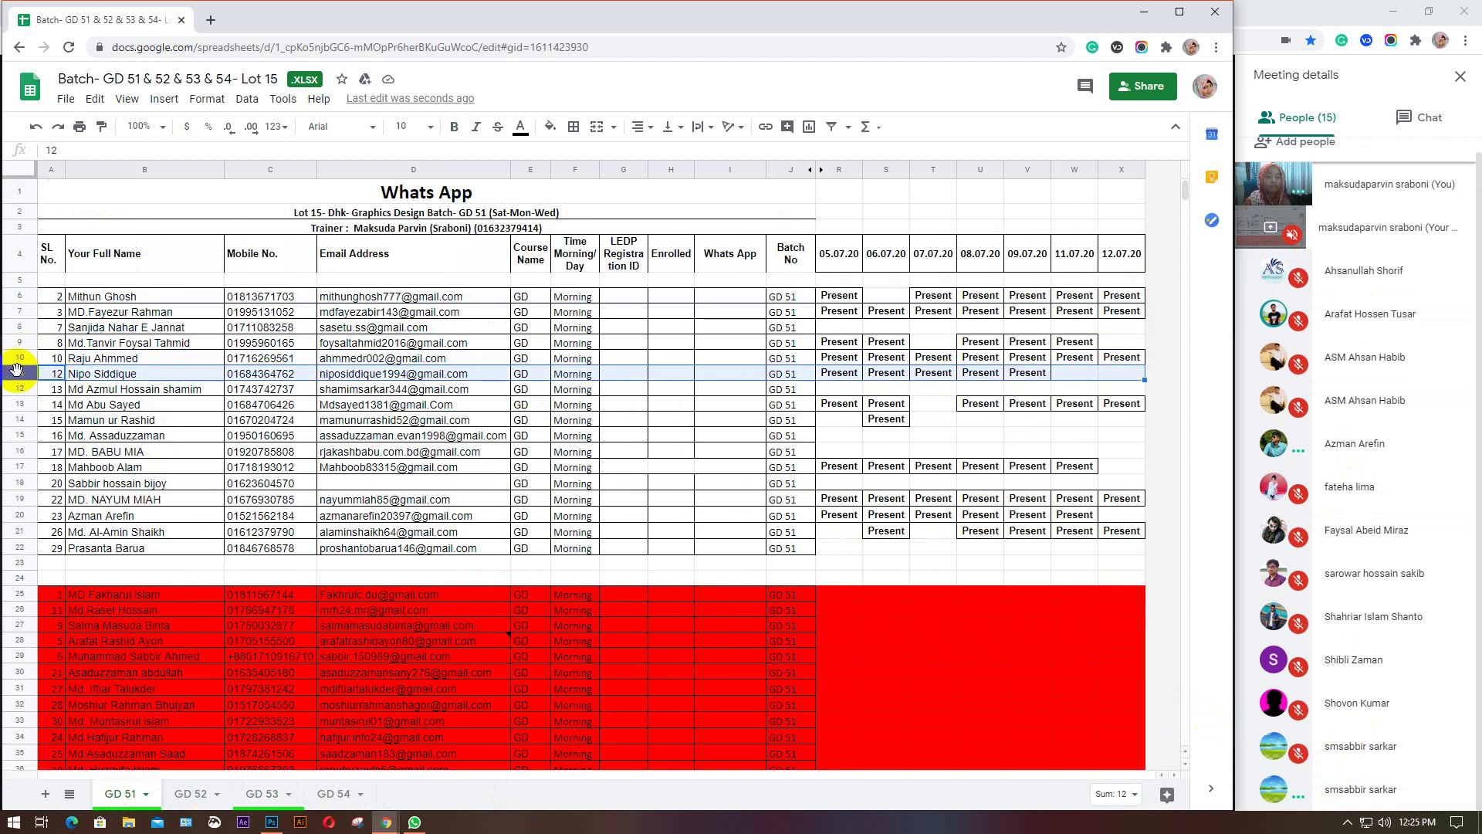
{"action": "left_click", "coordinate": [1122, 376]}
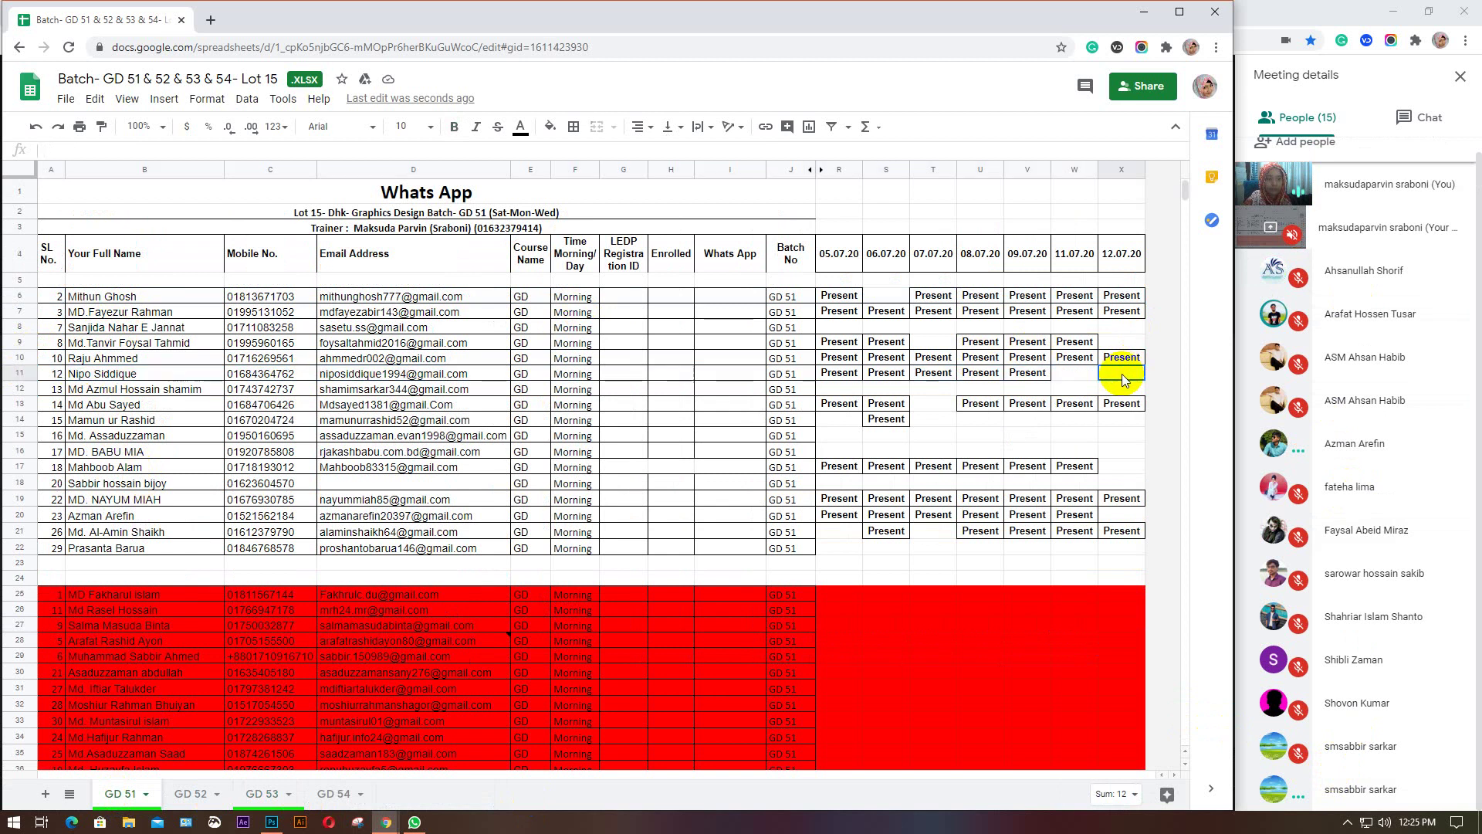
{"action": "type", "text": "Present"}
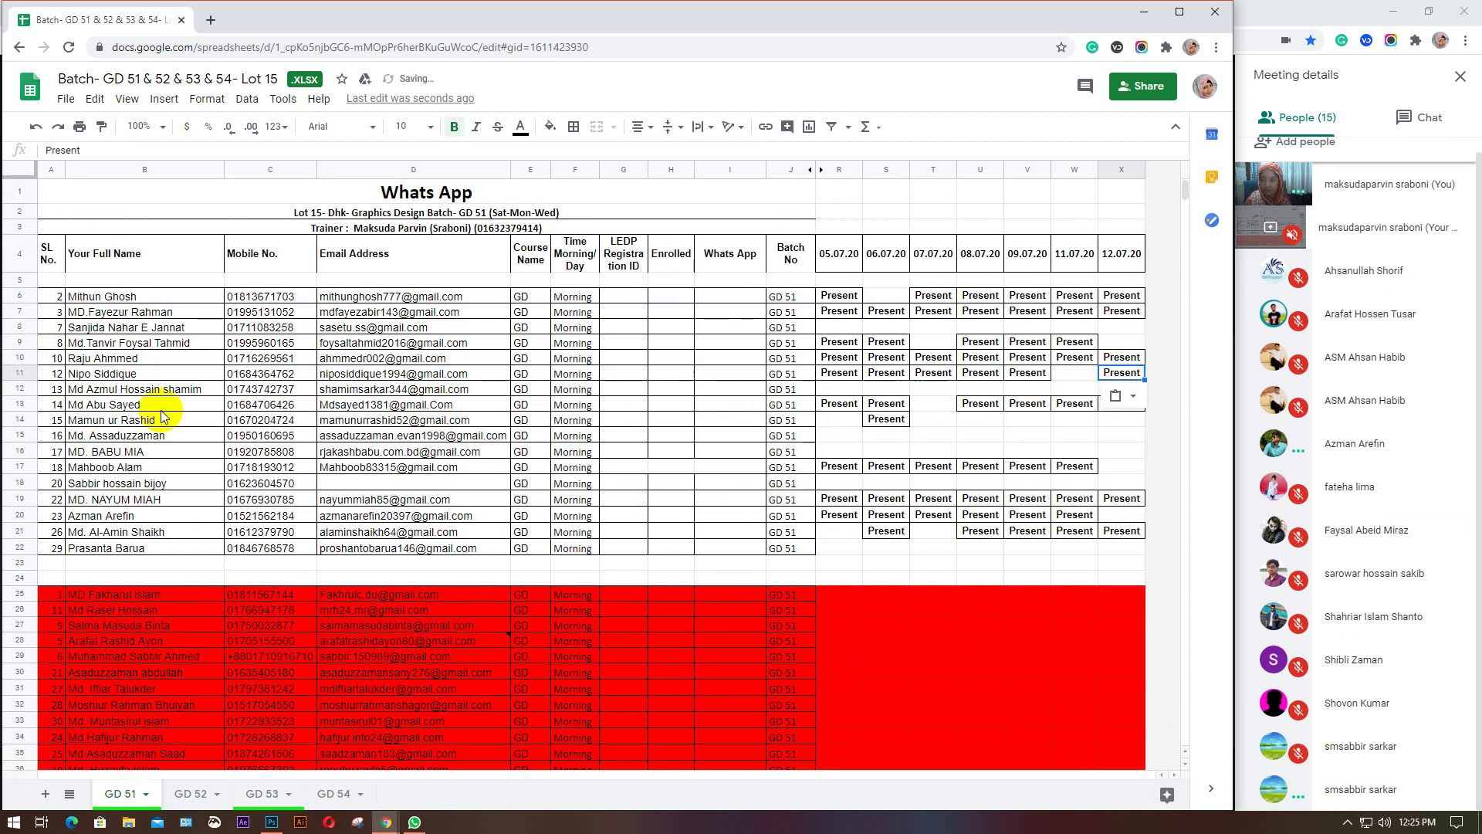
{"action": "left_click", "coordinate": [16, 402]}
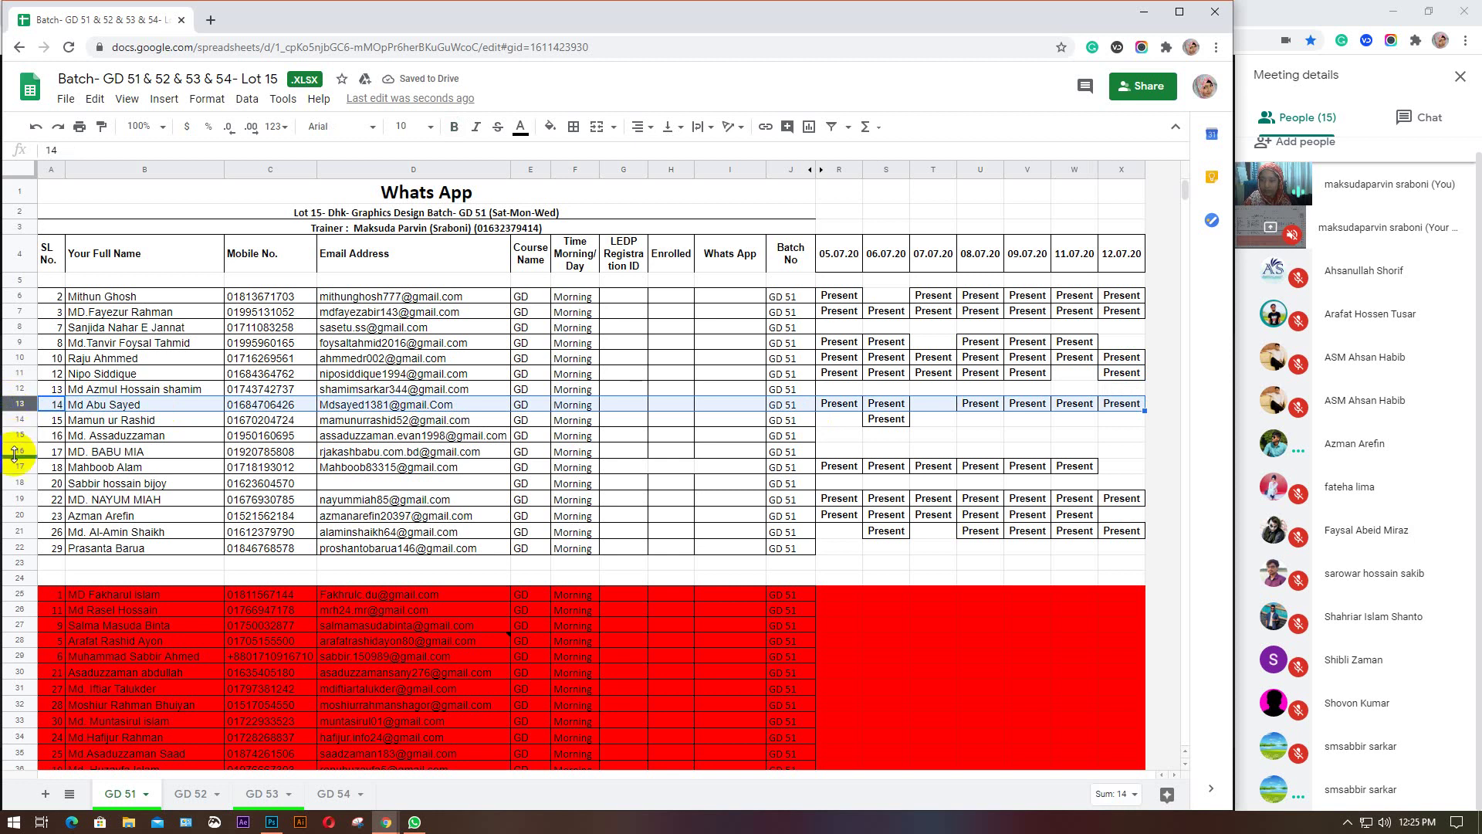
{"action": "left_click", "coordinate": [13, 480]}
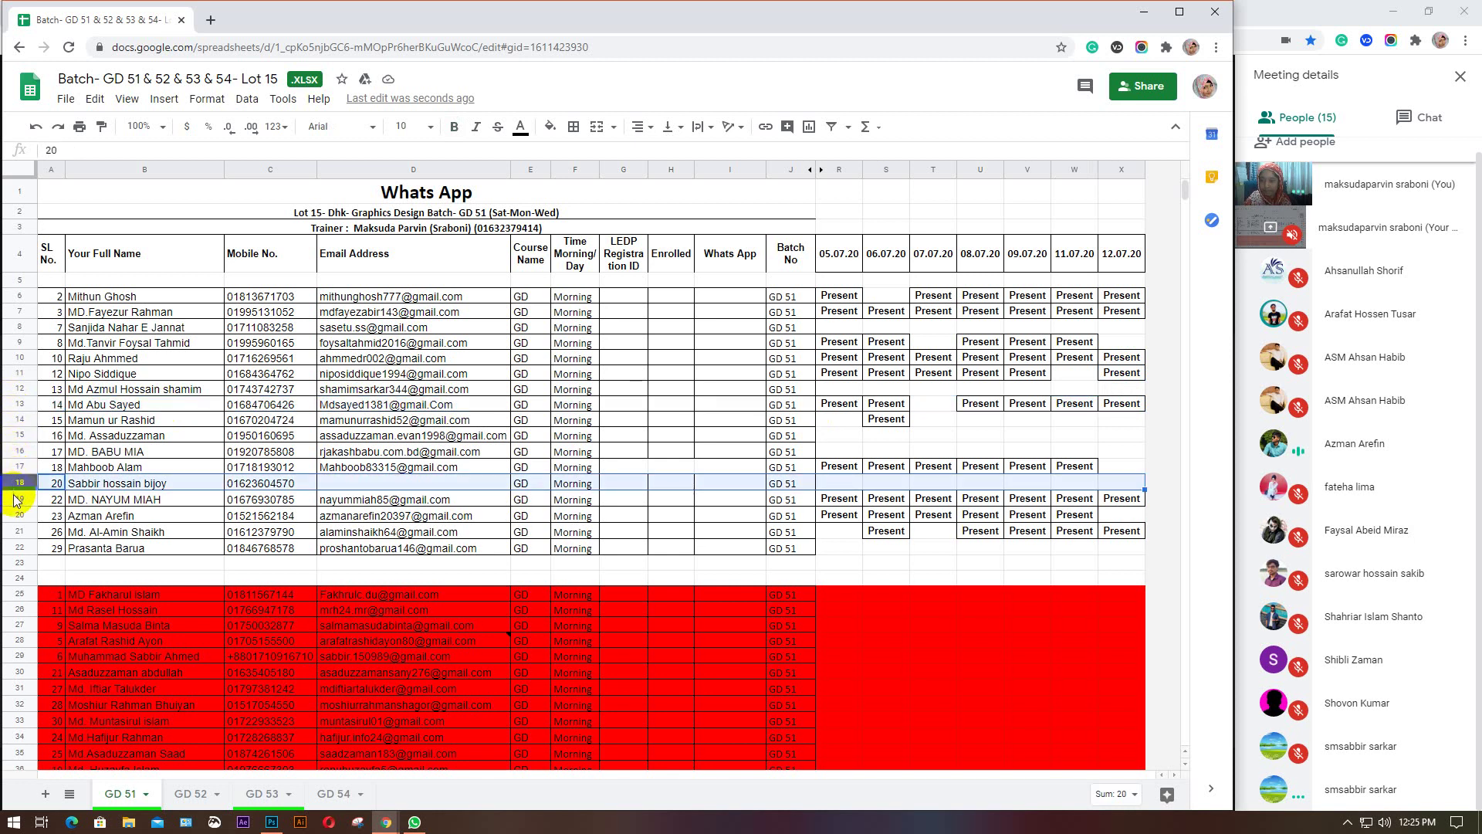
{"action": "left_click", "coordinate": [15, 515]}
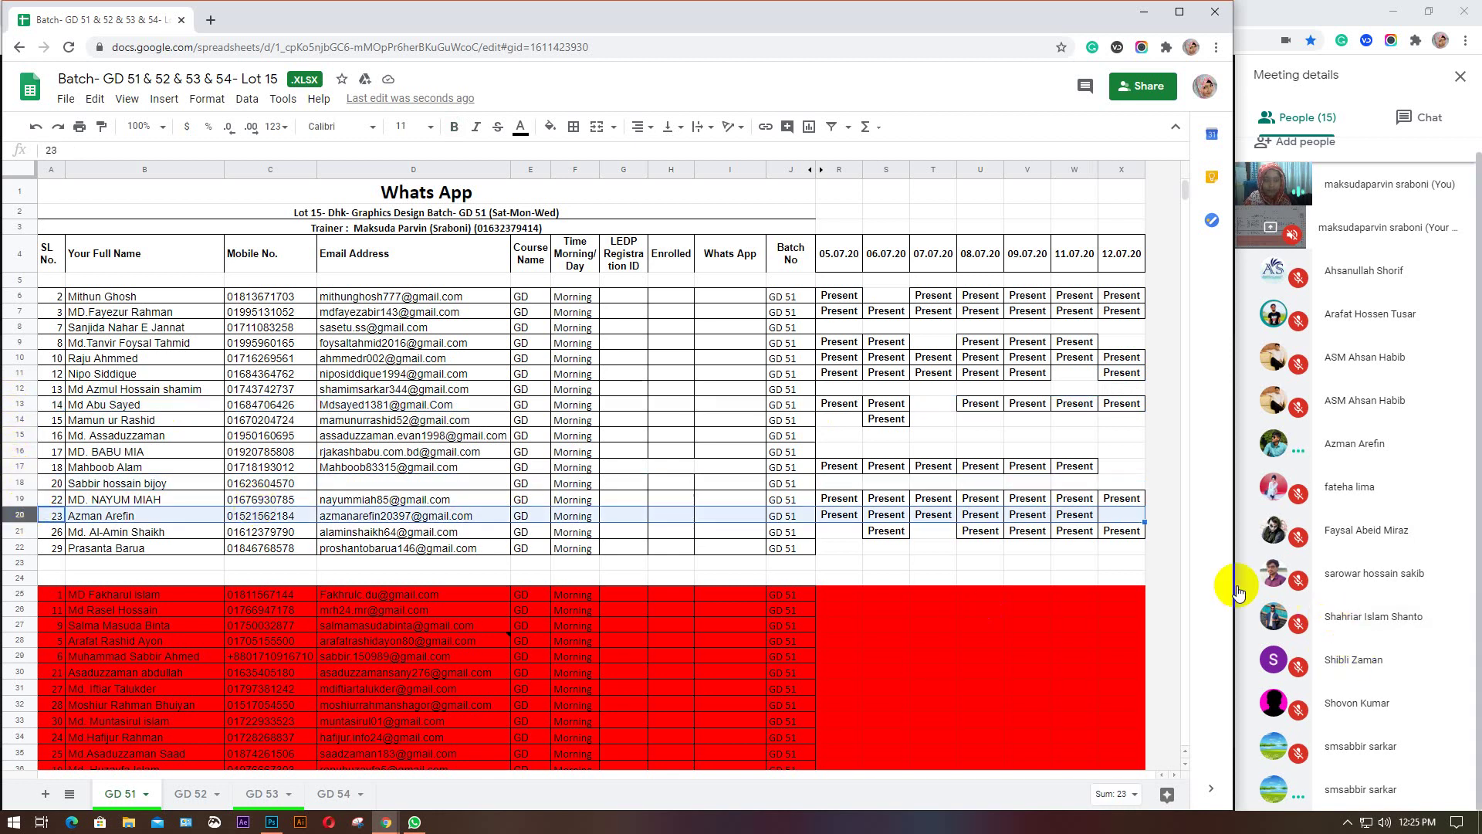
{"action": "left_click", "coordinate": [1113, 515]}
{"action": "type", "text": "Present"}
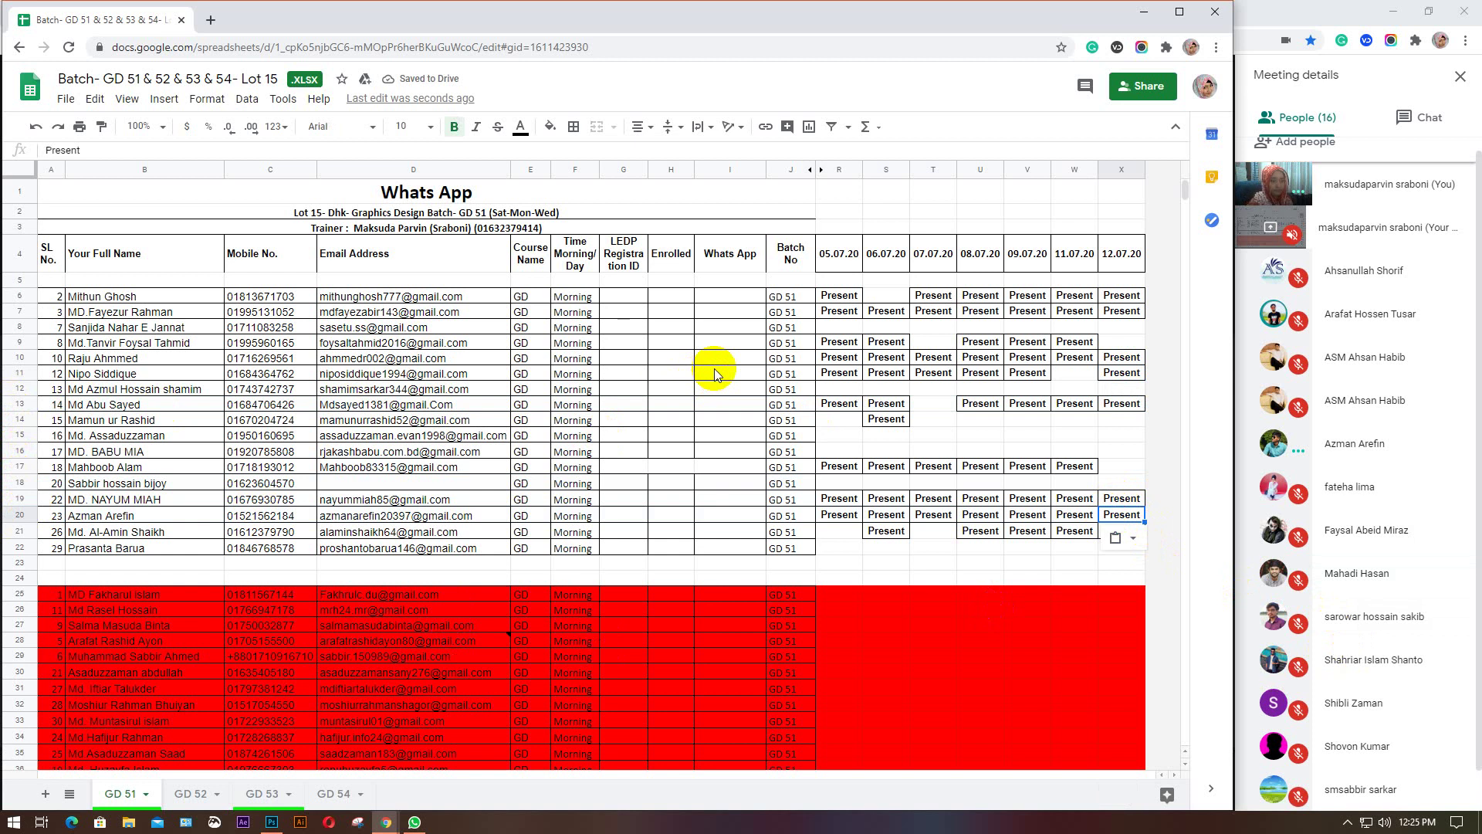
{"action": "left_click", "coordinate": [190, 794]}
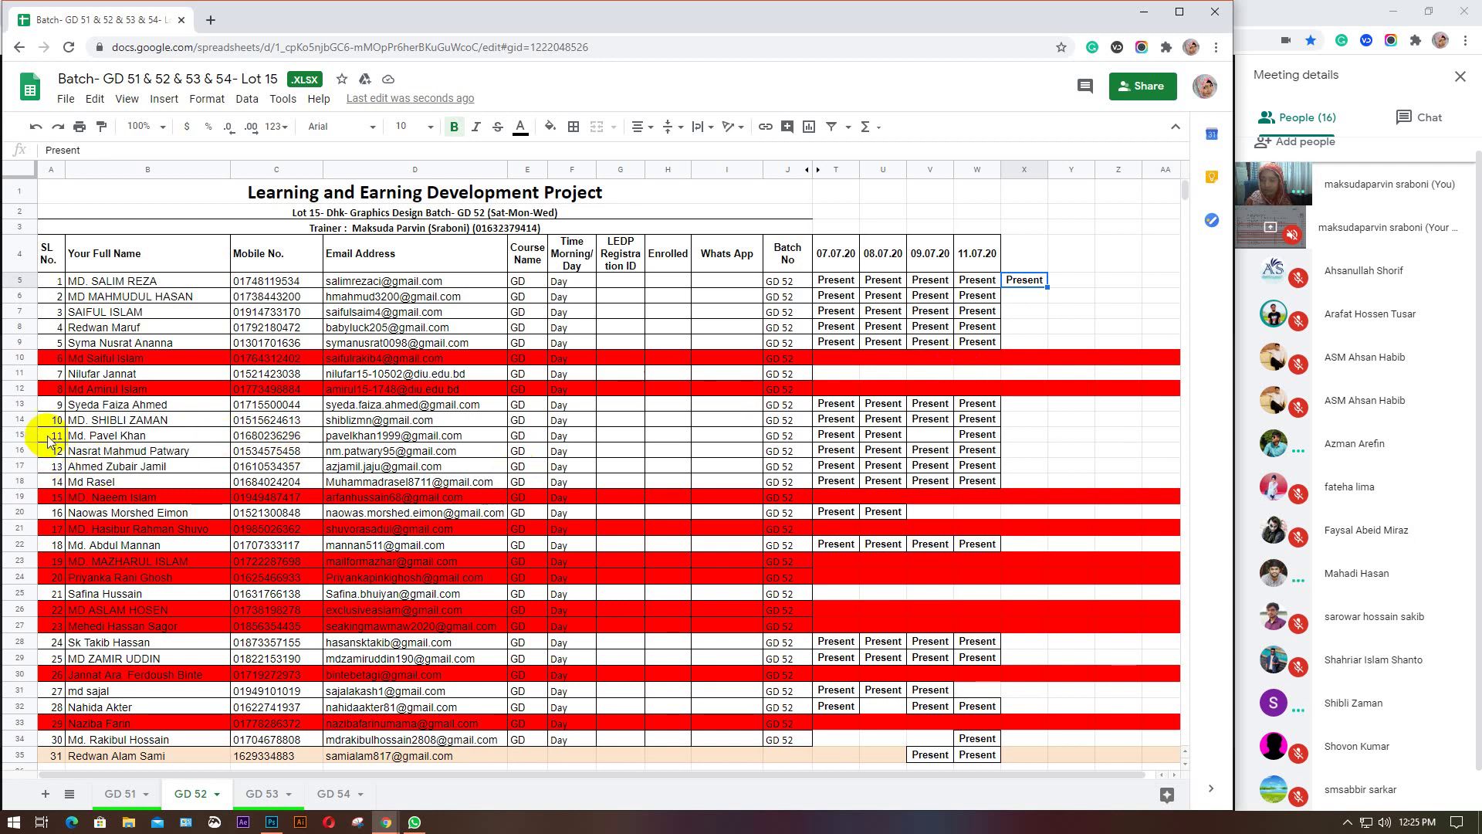
Paste Present into GD 52 cell X14, then move to the GD 53 sheet.
{"action": "left_click", "coordinate": [19, 420]}
{"action": "left_click", "coordinate": [1008, 419]}
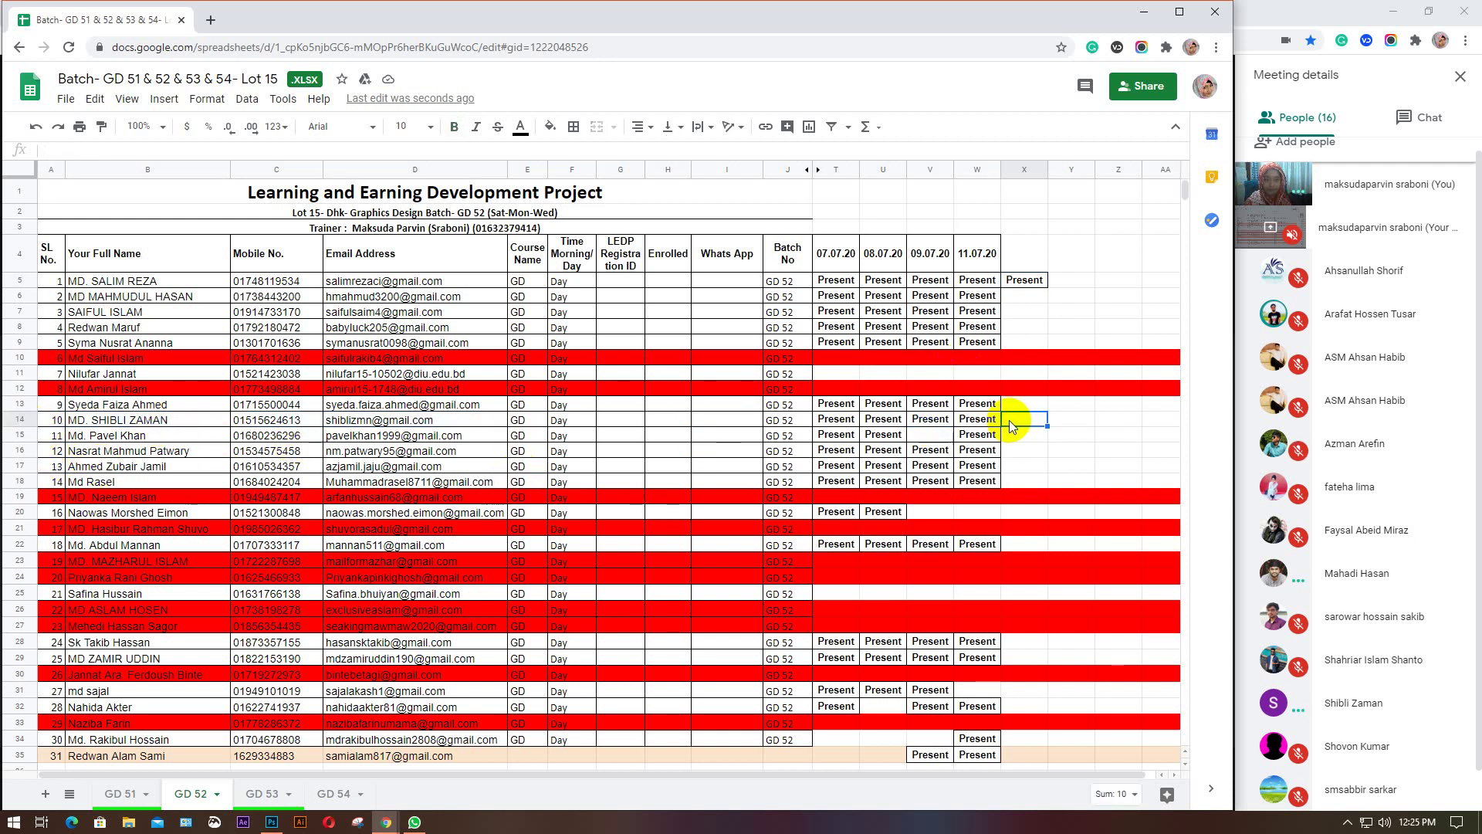
{"action": "type", "text": "Present"}
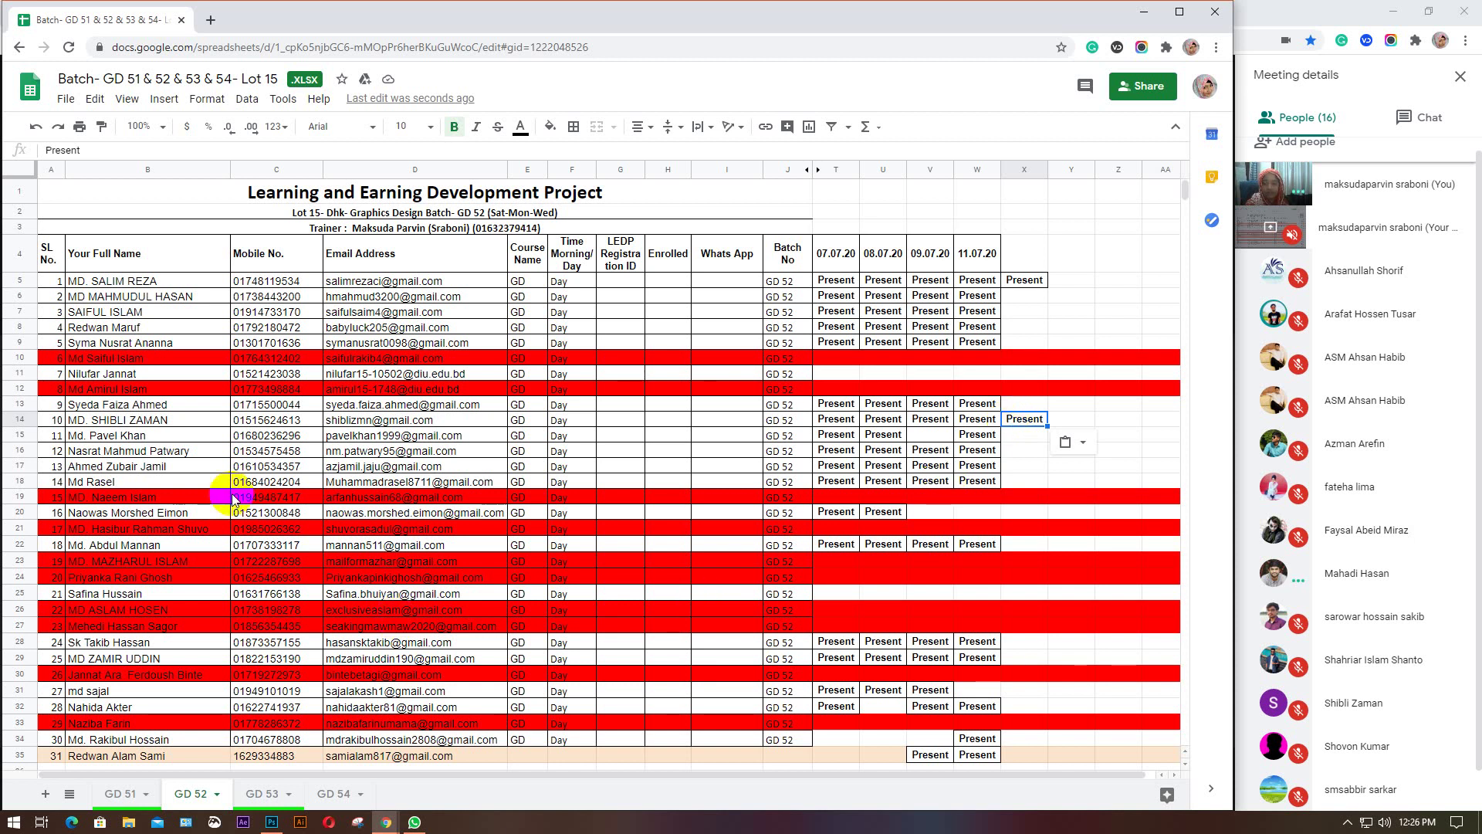
{"action": "left_click", "coordinate": [272, 802]}
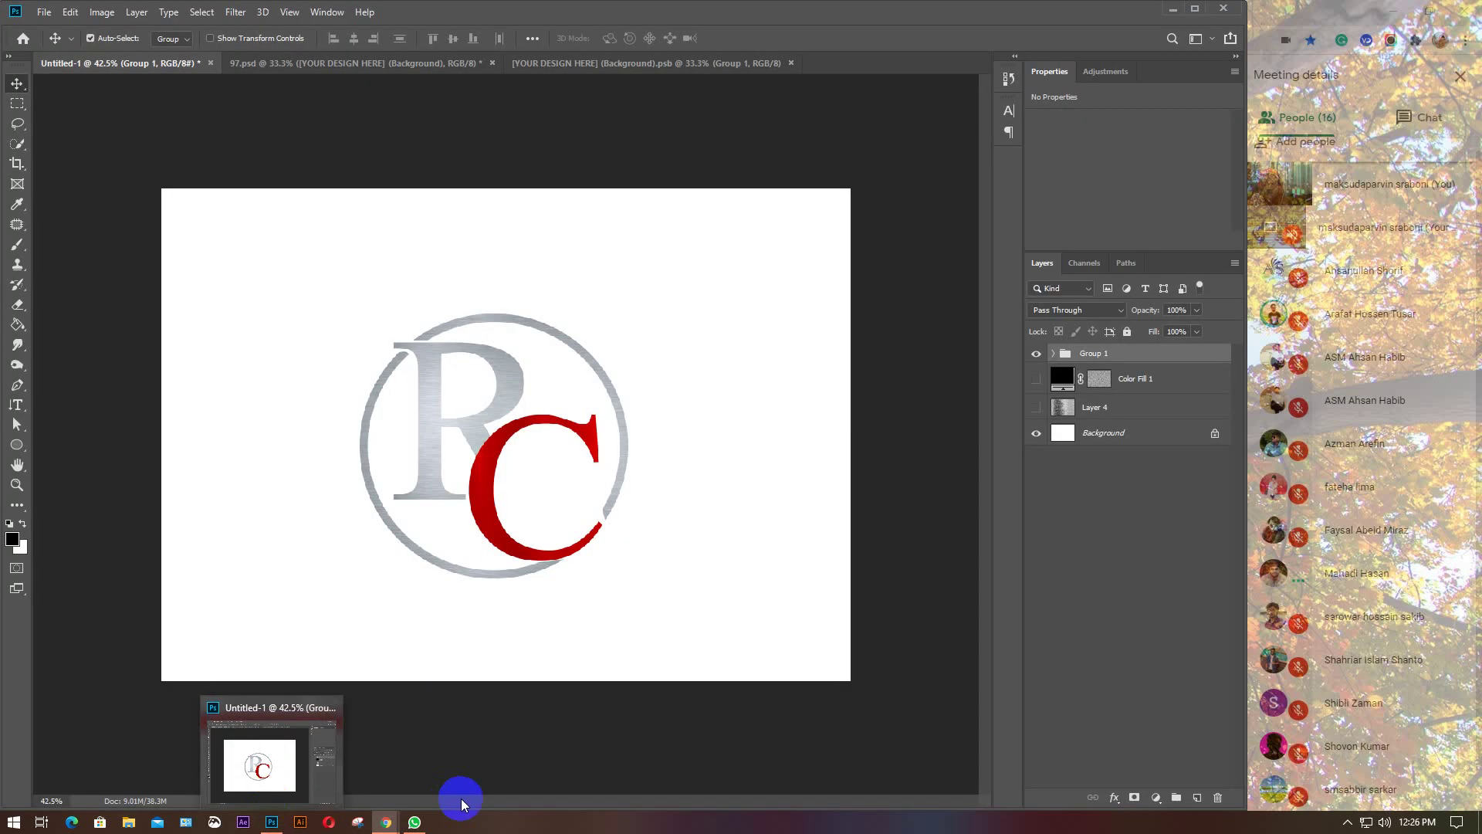
{"action": "left_click", "coordinate": [386, 822]}
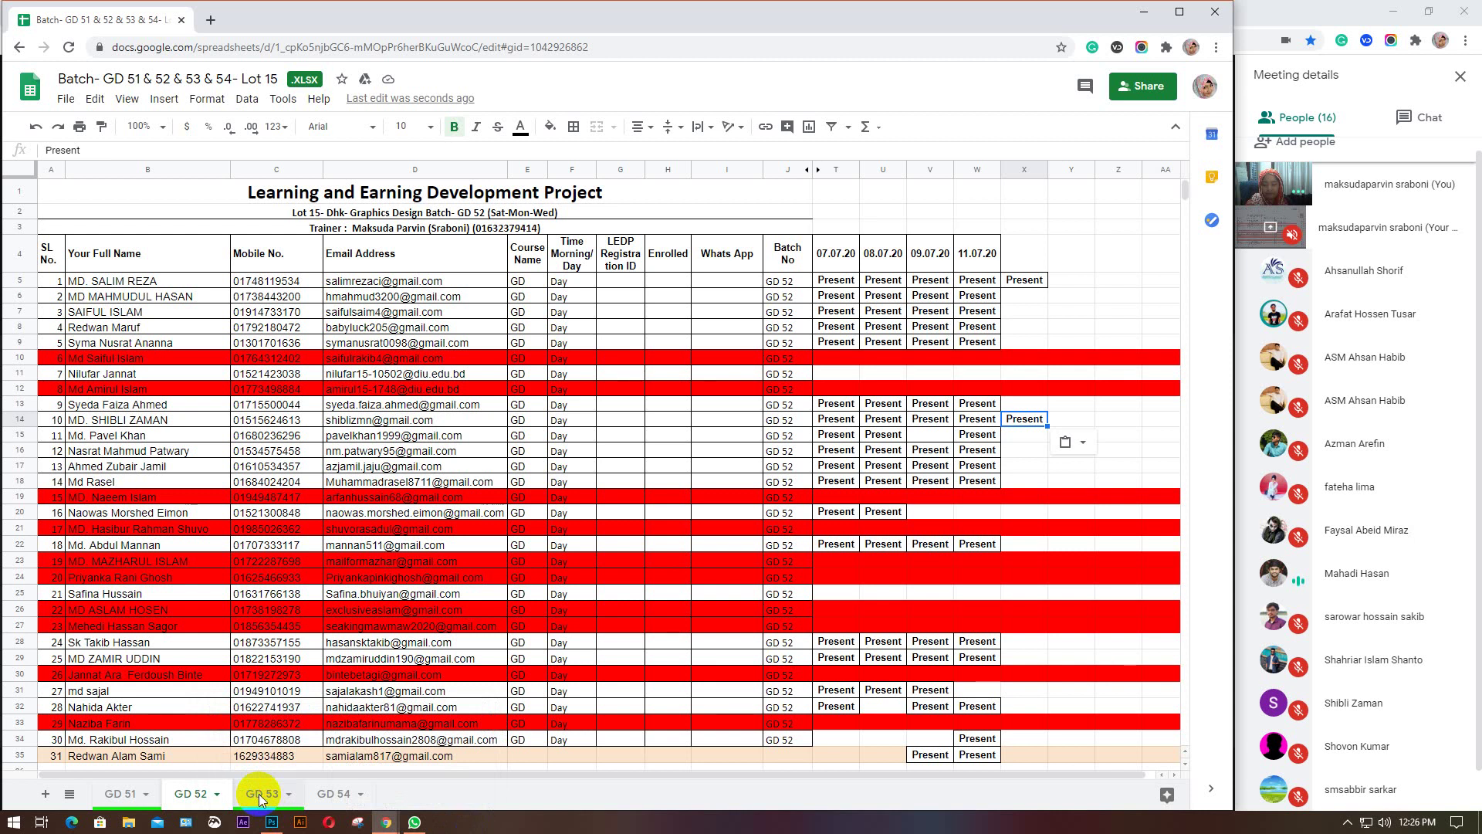
{"action": "left_click", "coordinate": [260, 793]}
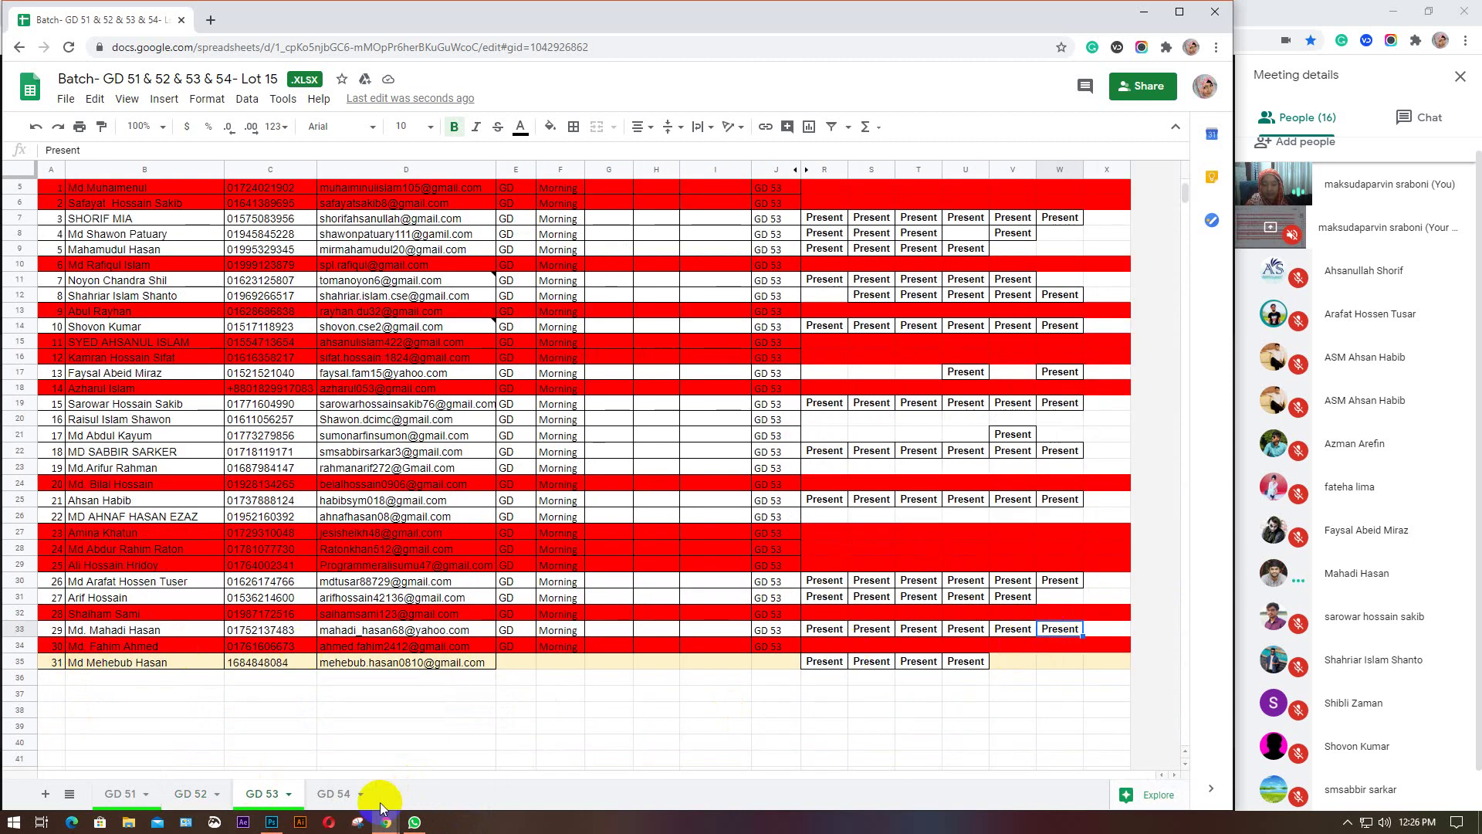
On the GD 54 sheet, paste Present into cell X11 for the row 11 student.
{"action": "left_click", "coordinate": [333, 794]}
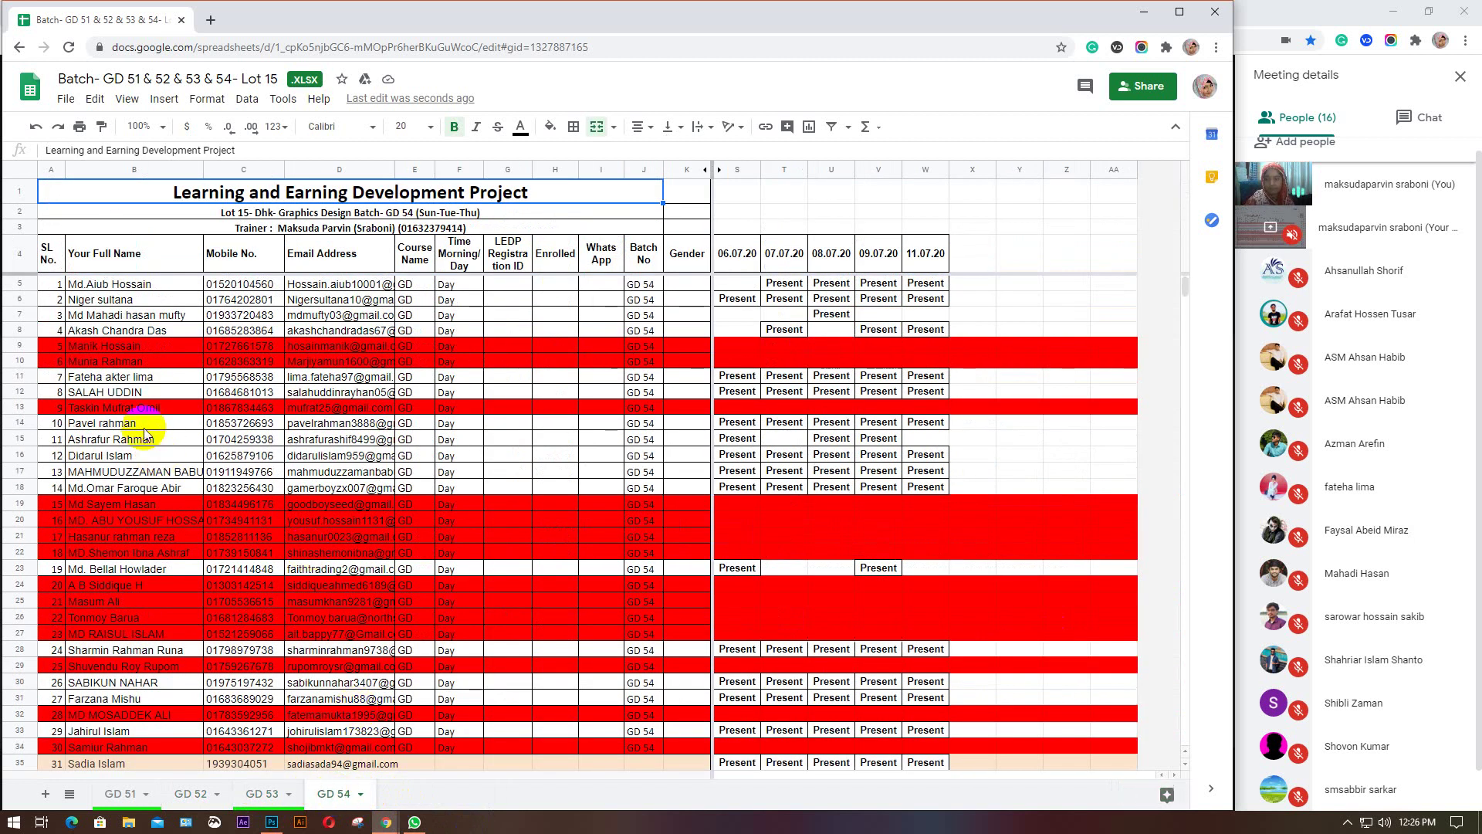
{"action": "left_click", "coordinate": [19, 376]}
{"action": "key", "text": "ctrl+c"}
{"action": "left_click", "coordinate": [970, 377]}
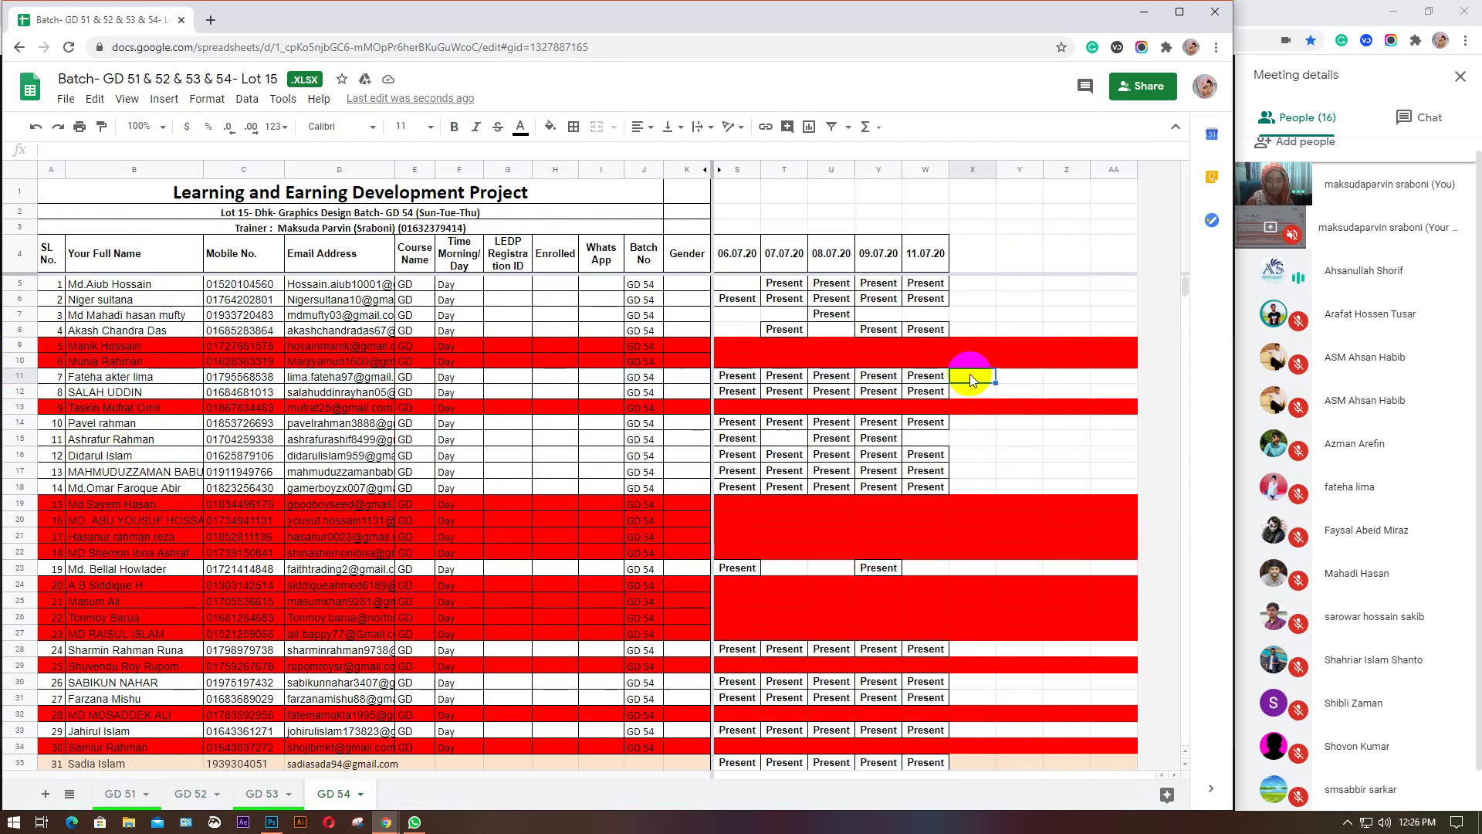
{"action": "key", "text": "ctrl+v"}
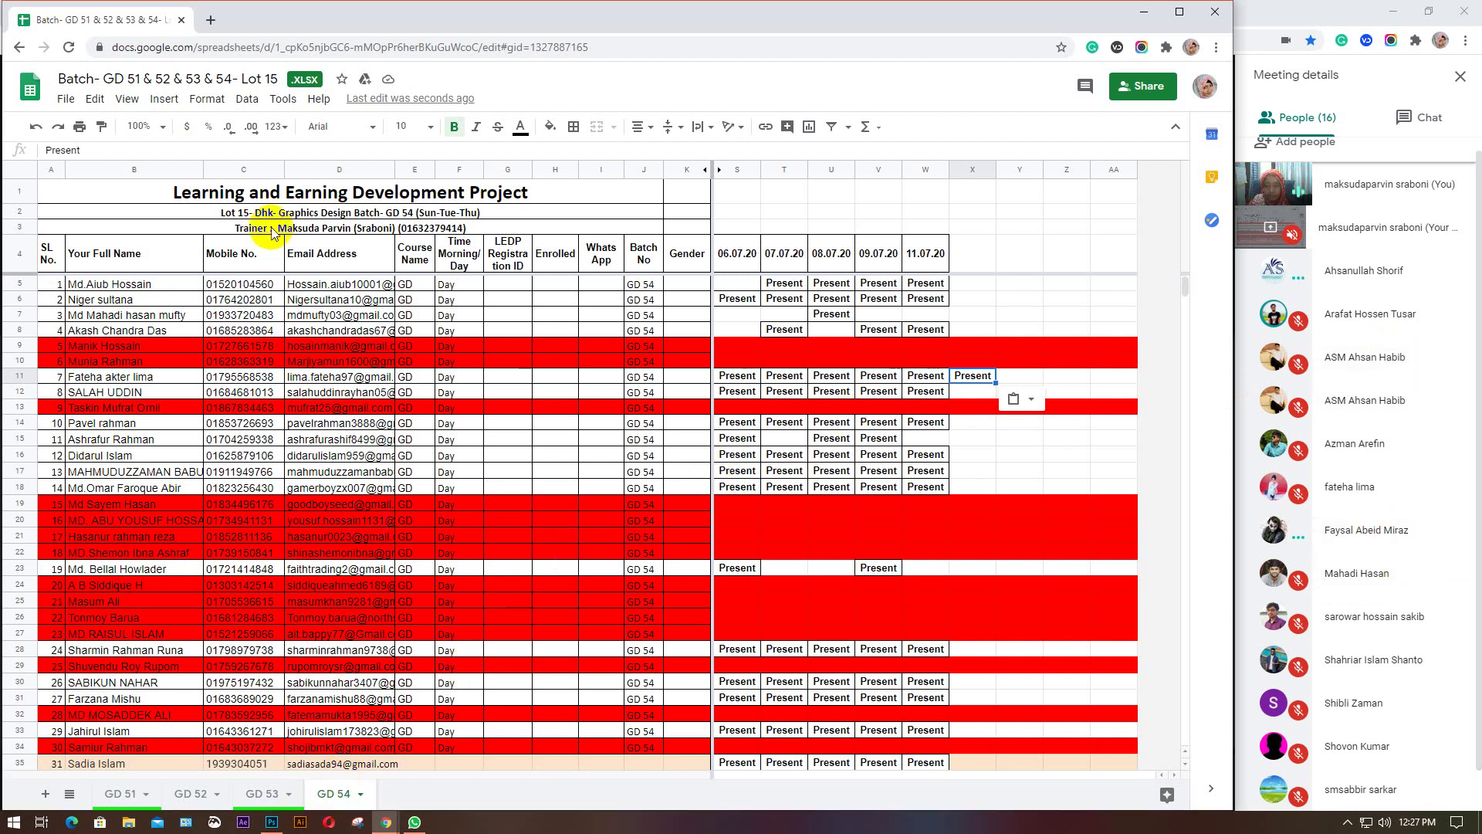
Copy the 11.07.20 header from W4 to X4 and change it to 12.07.20.
{"action": "scroll", "coordinate": [1382, 676], "scroll_direction": "down", "scroll_amount": 1}
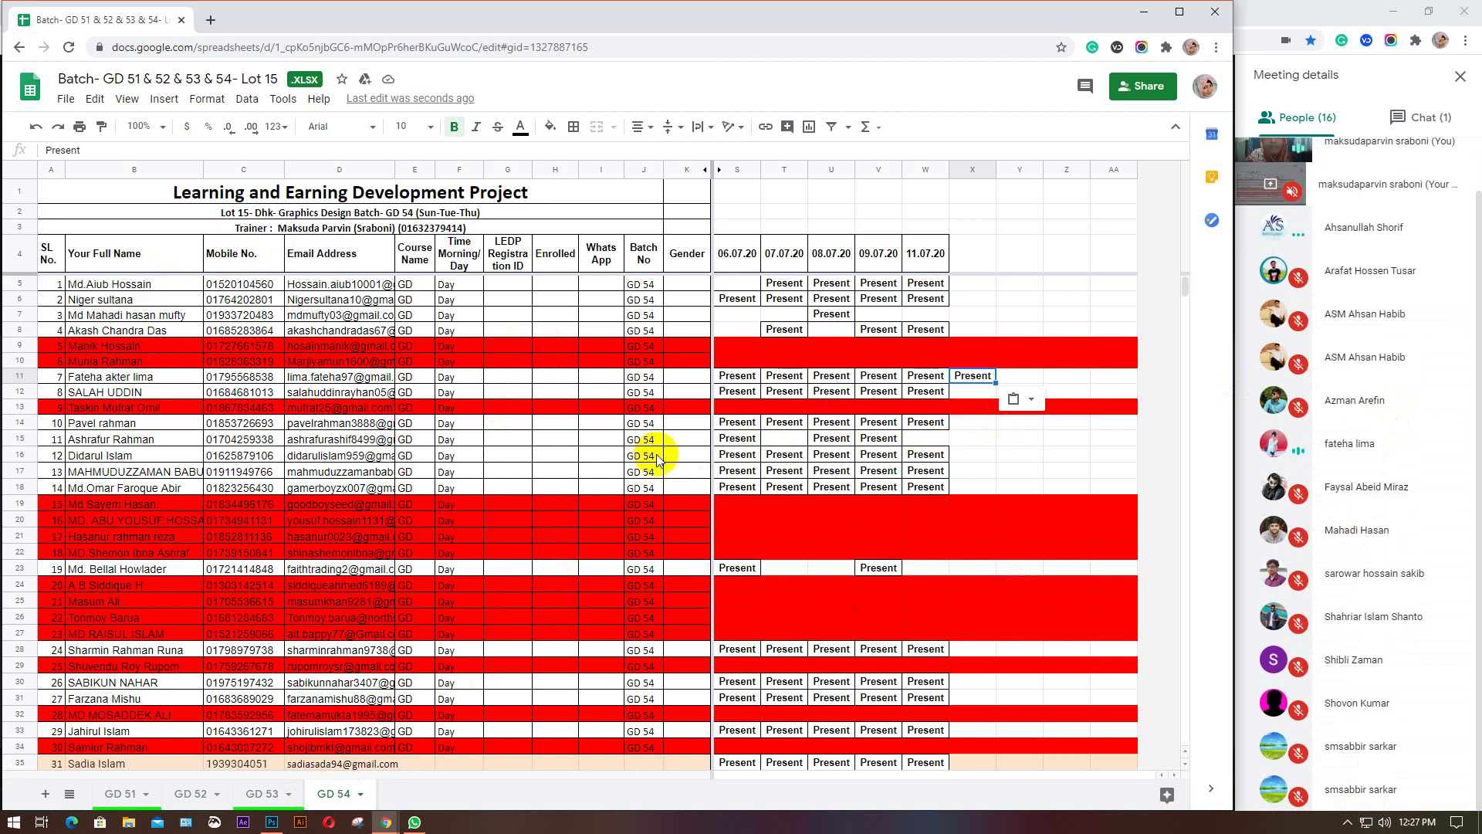
{"action": "left_click", "coordinate": [918, 263]}
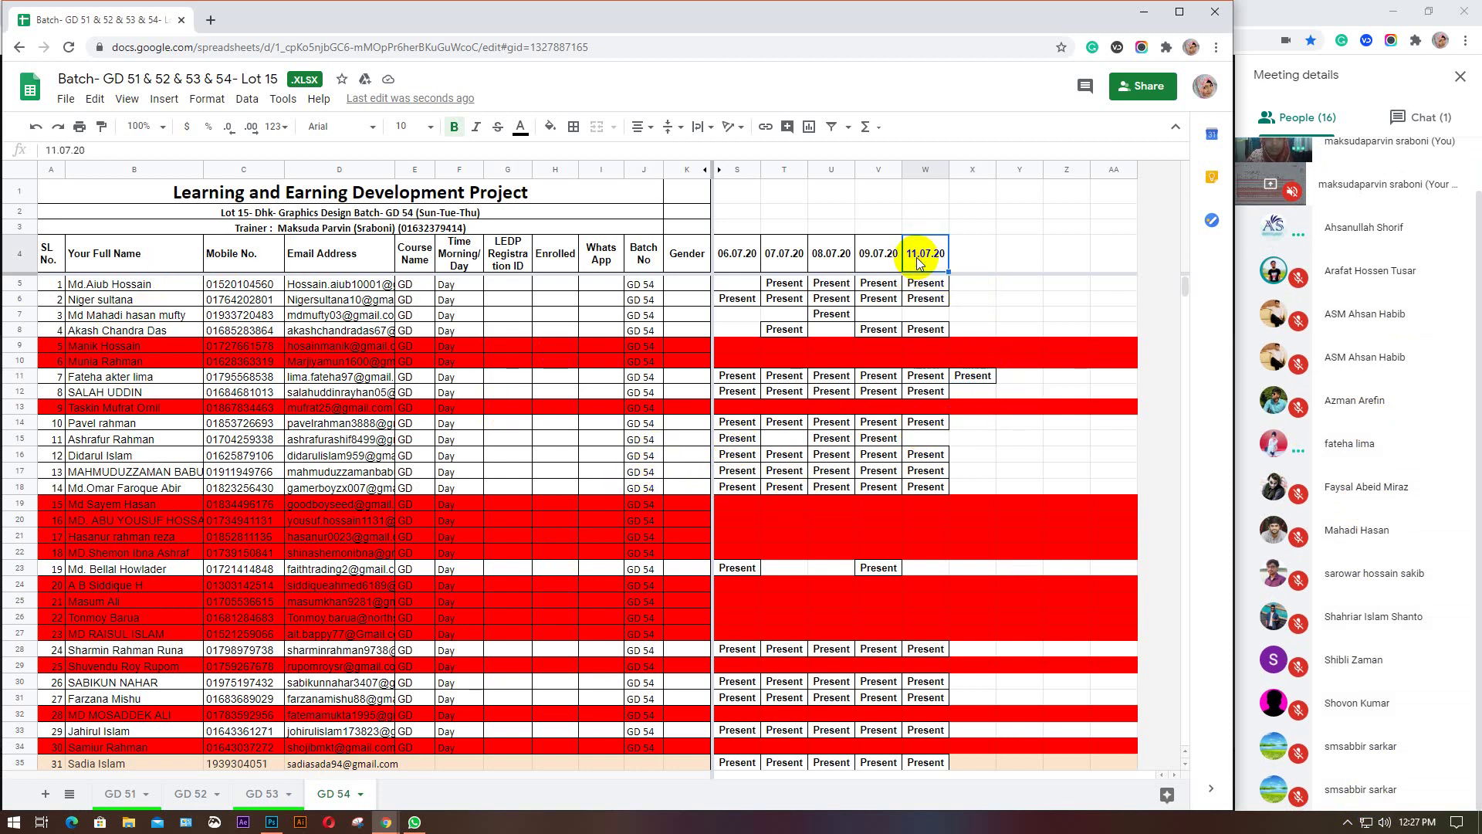
{"action": "key", "text": "ctrl+c"}
{"action": "left_click", "coordinate": [975, 263]}
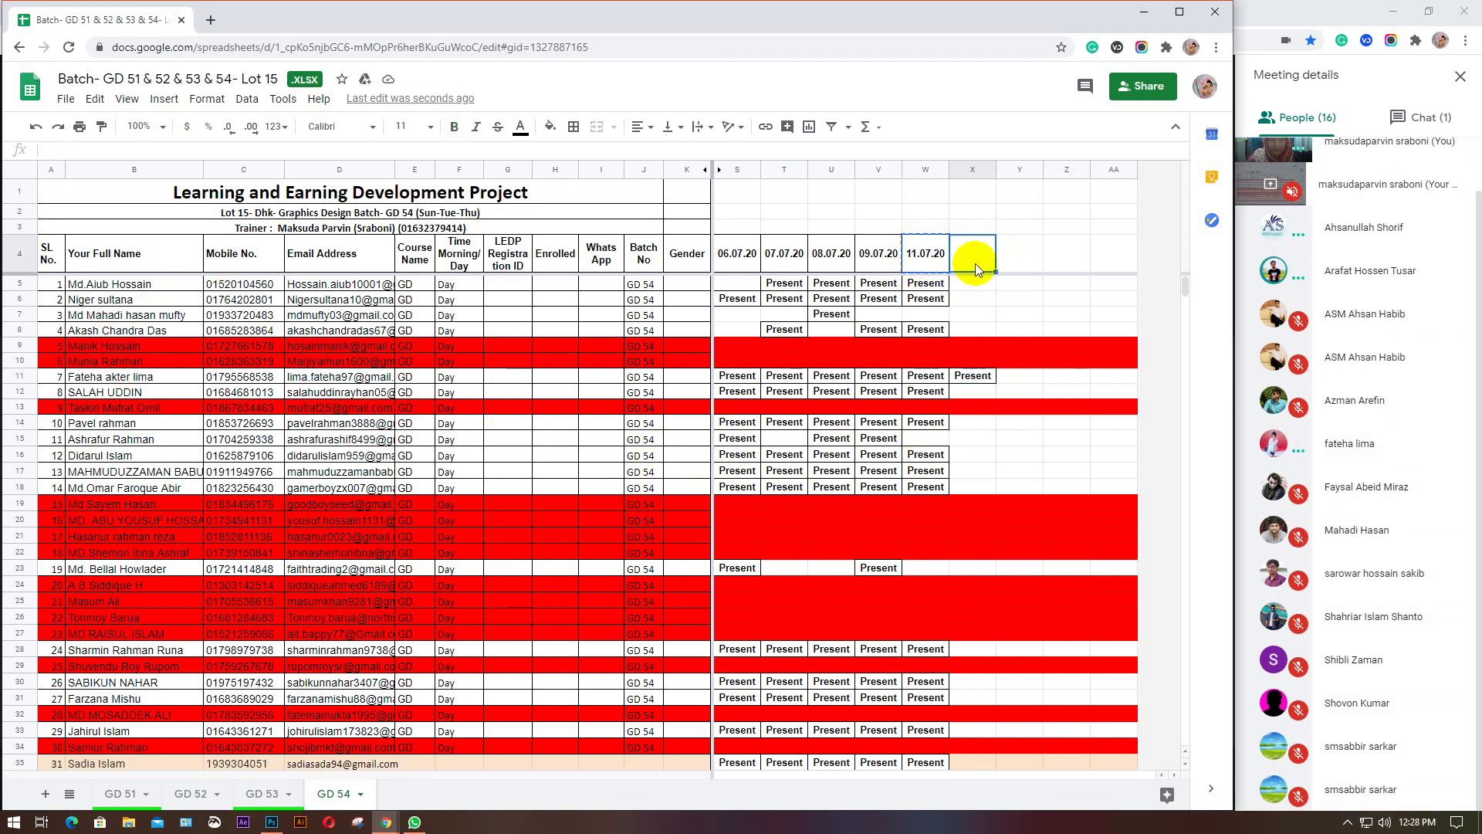
{"action": "key", "text": "ctrl+v"}
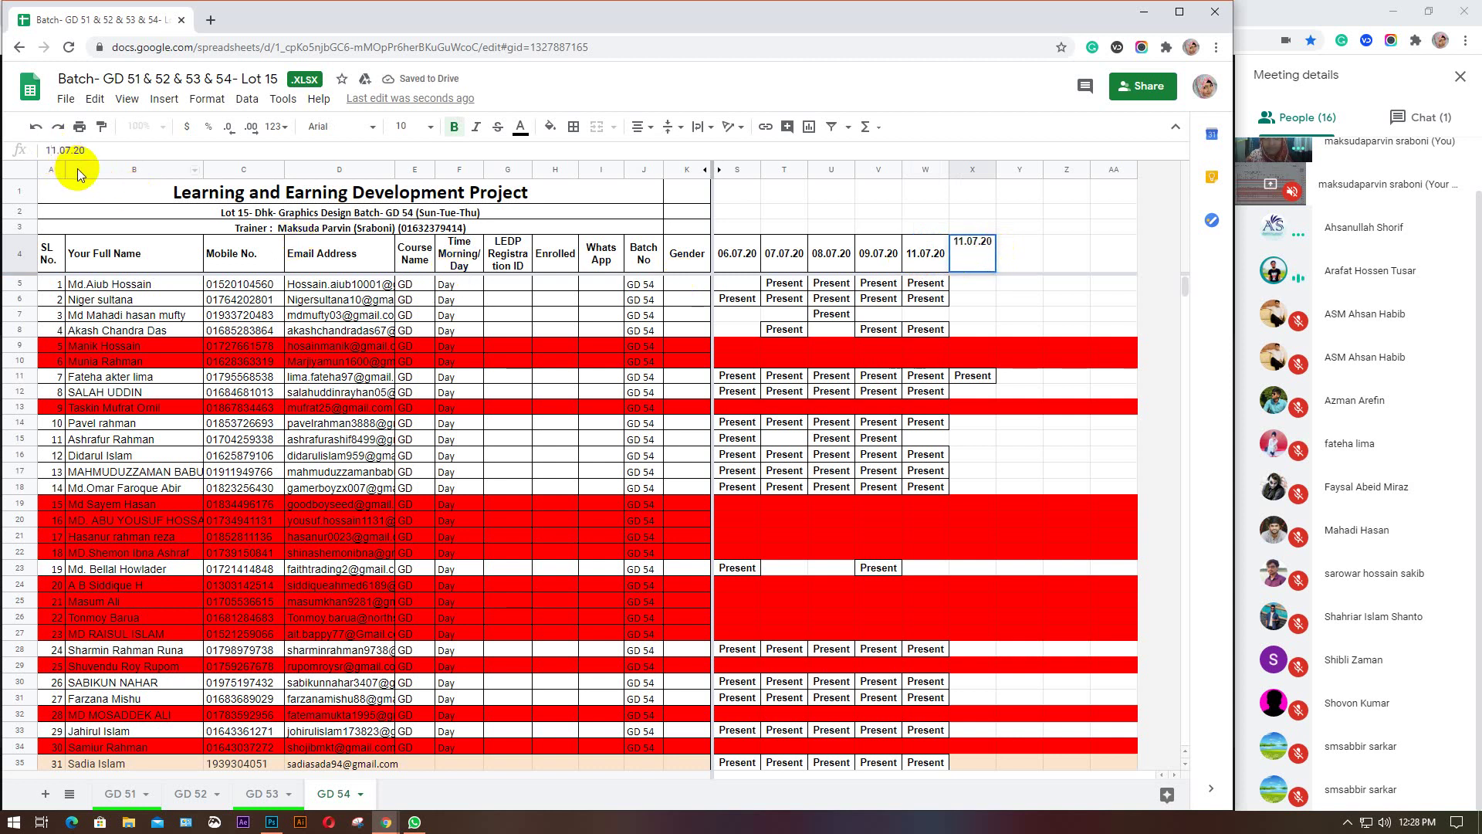
{"action": "key", "text": "Delete"}
{"action": "type", "text": "2"}
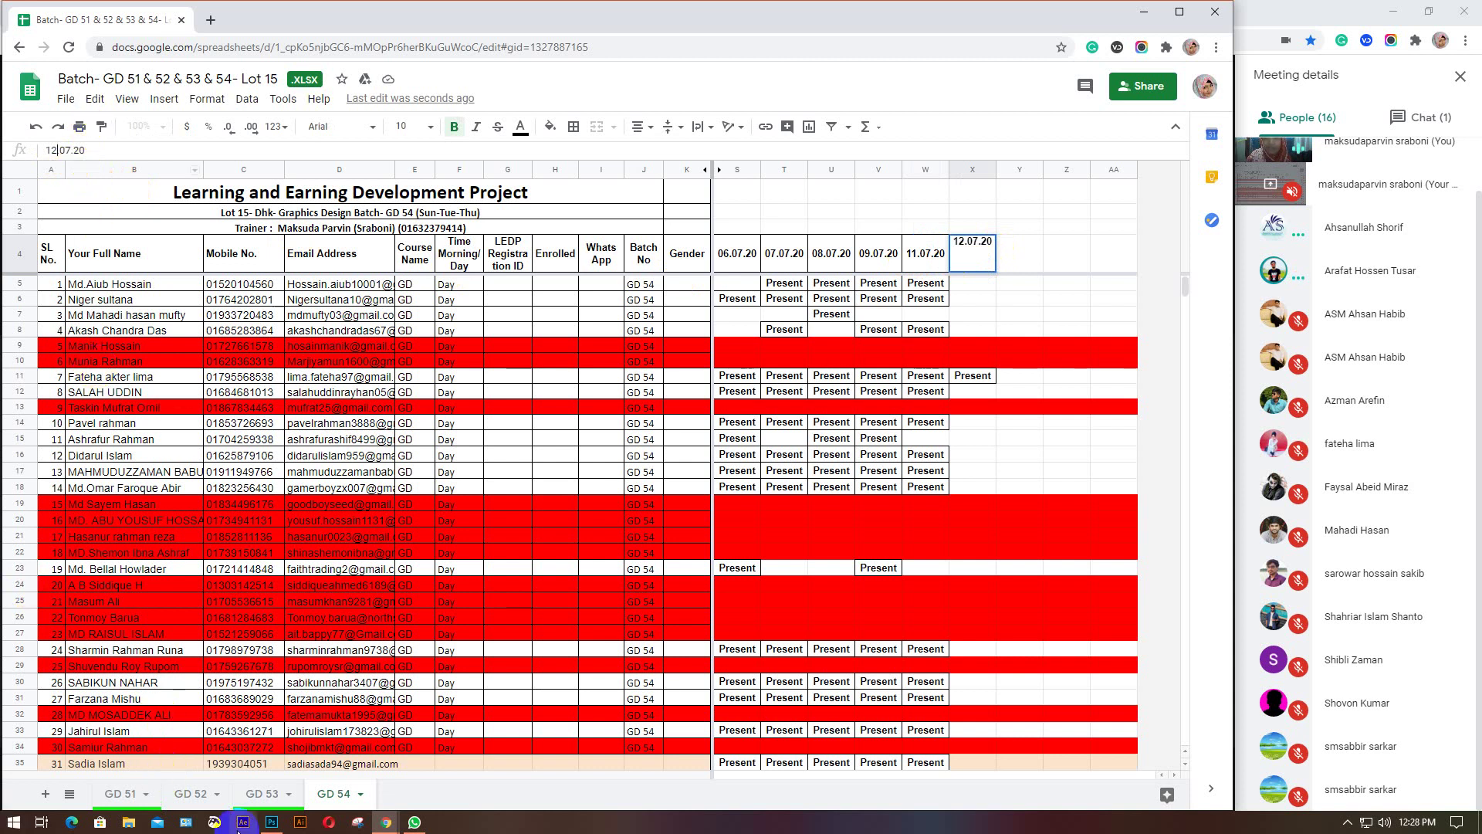
Paste the 12.07.20 header into W4 on GD 53 and X4 on GD 52, then minimize Chrome.
{"action": "mouse_move", "coordinate": [270, 820]}
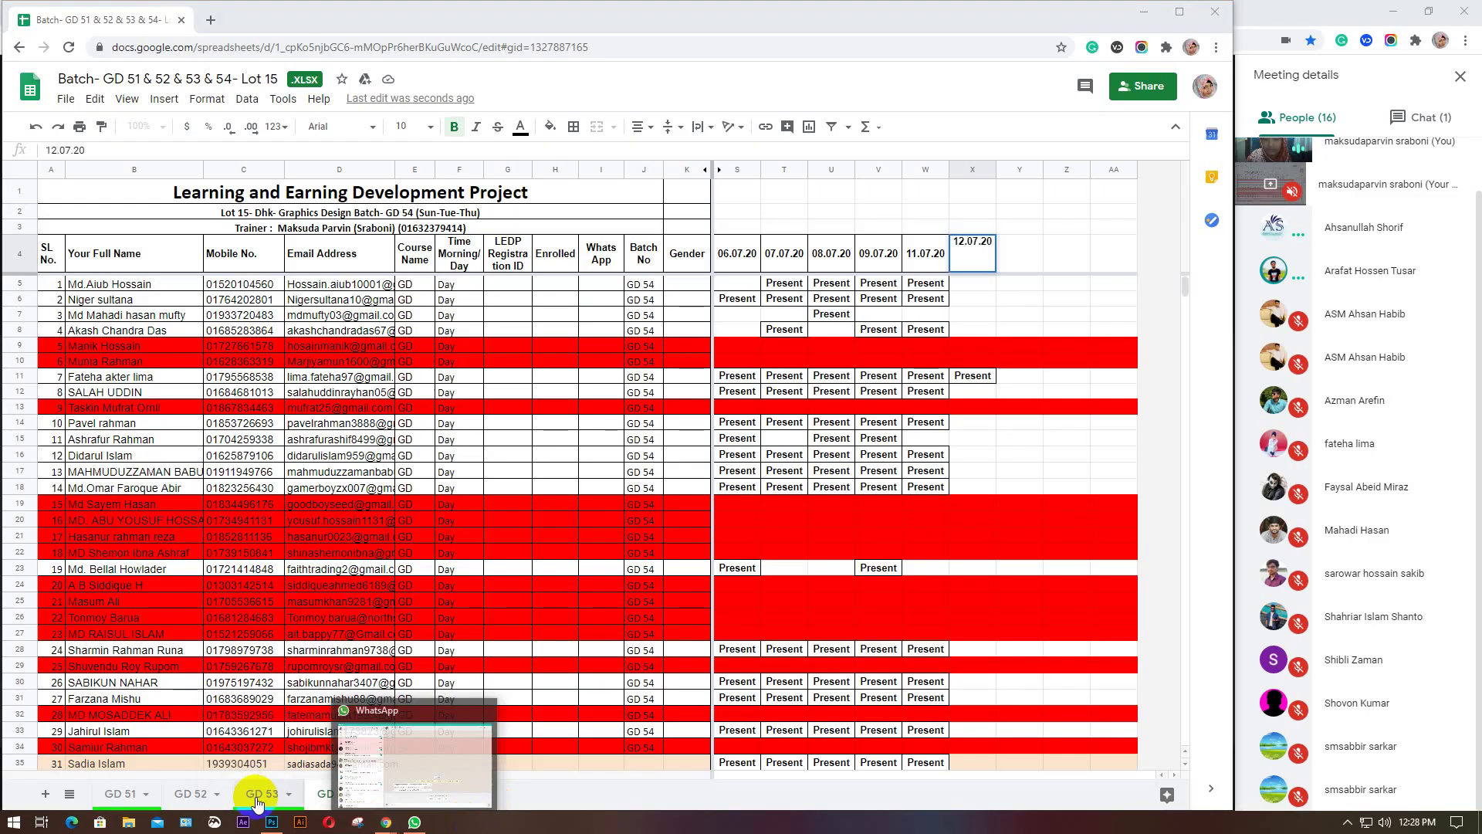
{"action": "left_click", "coordinate": [254, 801]}
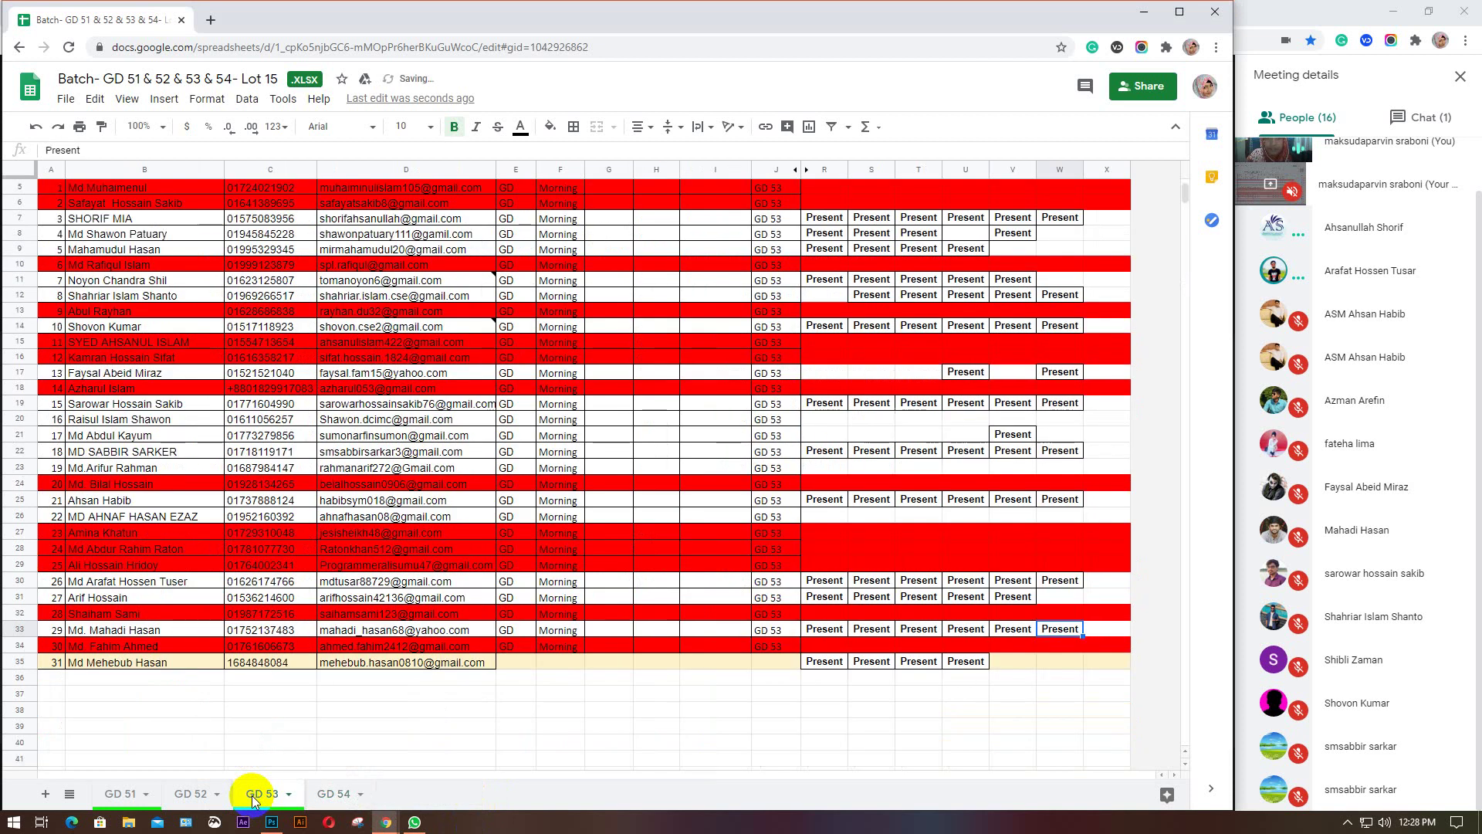
{"action": "scroll", "coordinate": [875, 476], "scroll_direction": "up", "scroll_amount": 10}
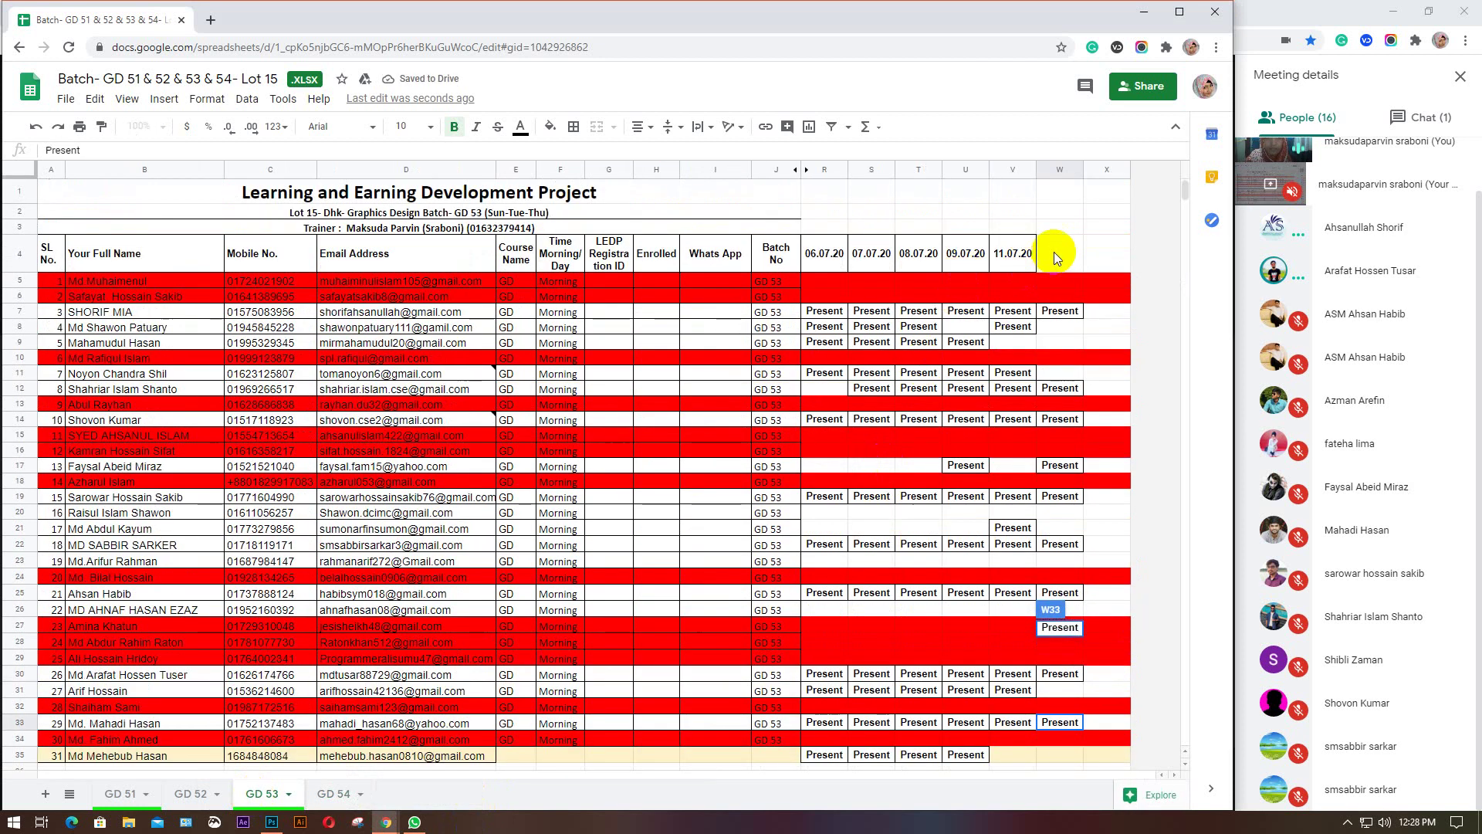
{"action": "left_click", "coordinate": [345, 800]}
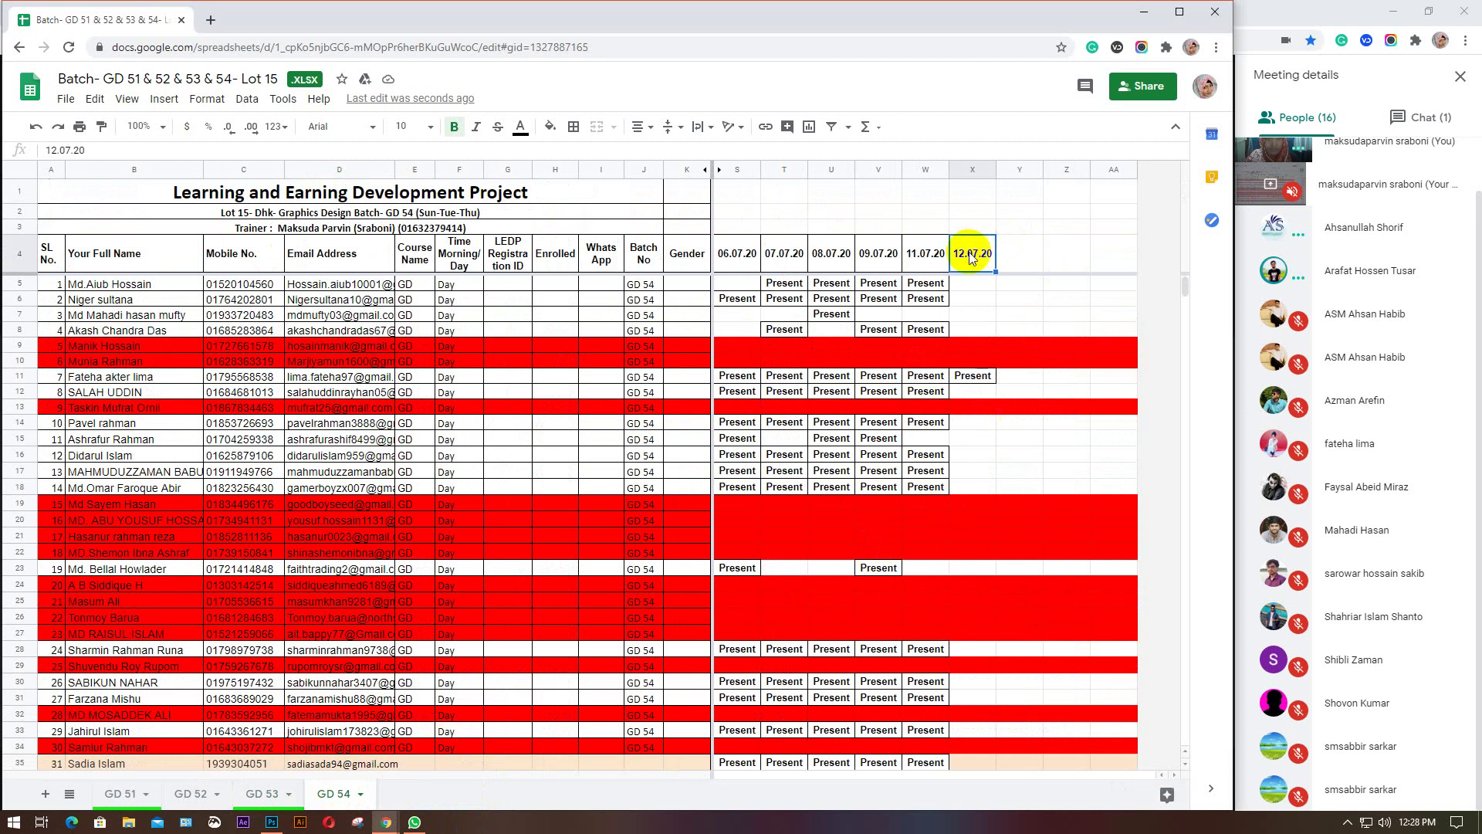
{"action": "key", "text": "ctrl+c"}
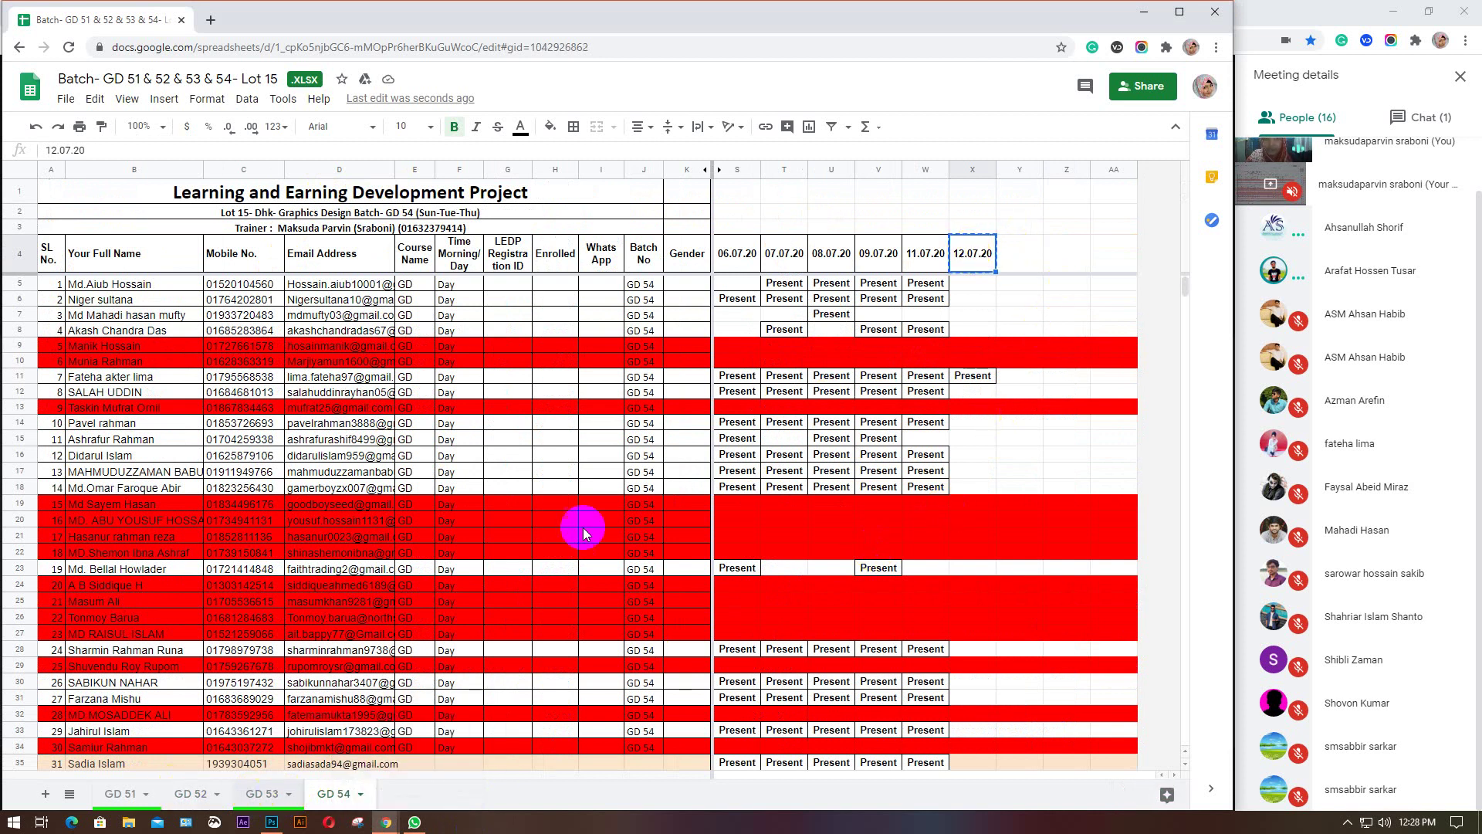
{"action": "key", "text": "ctrl+shift+Page_Up"}
{"action": "left_click", "coordinate": [1053, 254]}
{"action": "key", "text": "ctrl+v"}
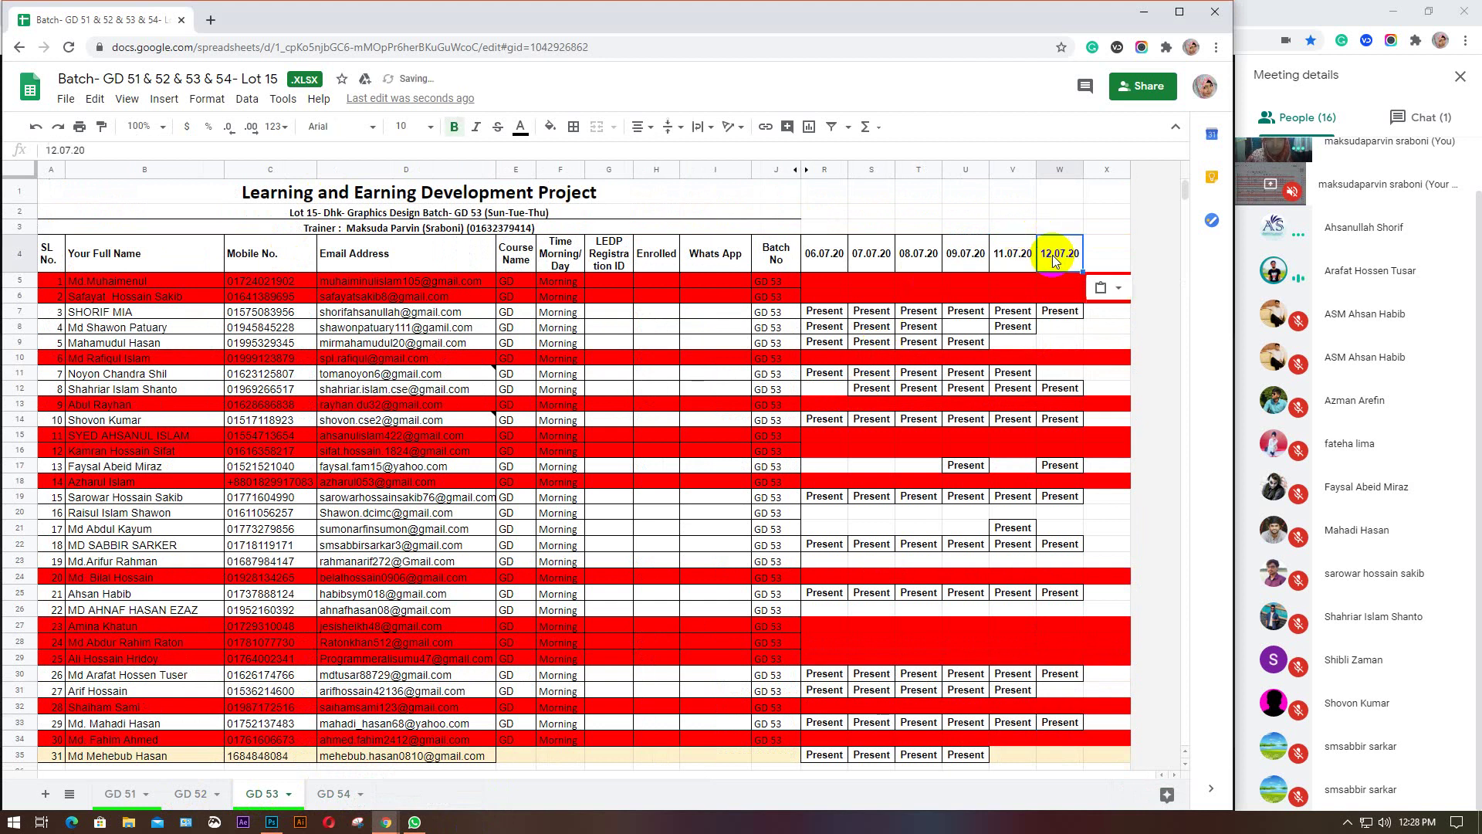
{"action": "left_click", "coordinate": [183, 794]}
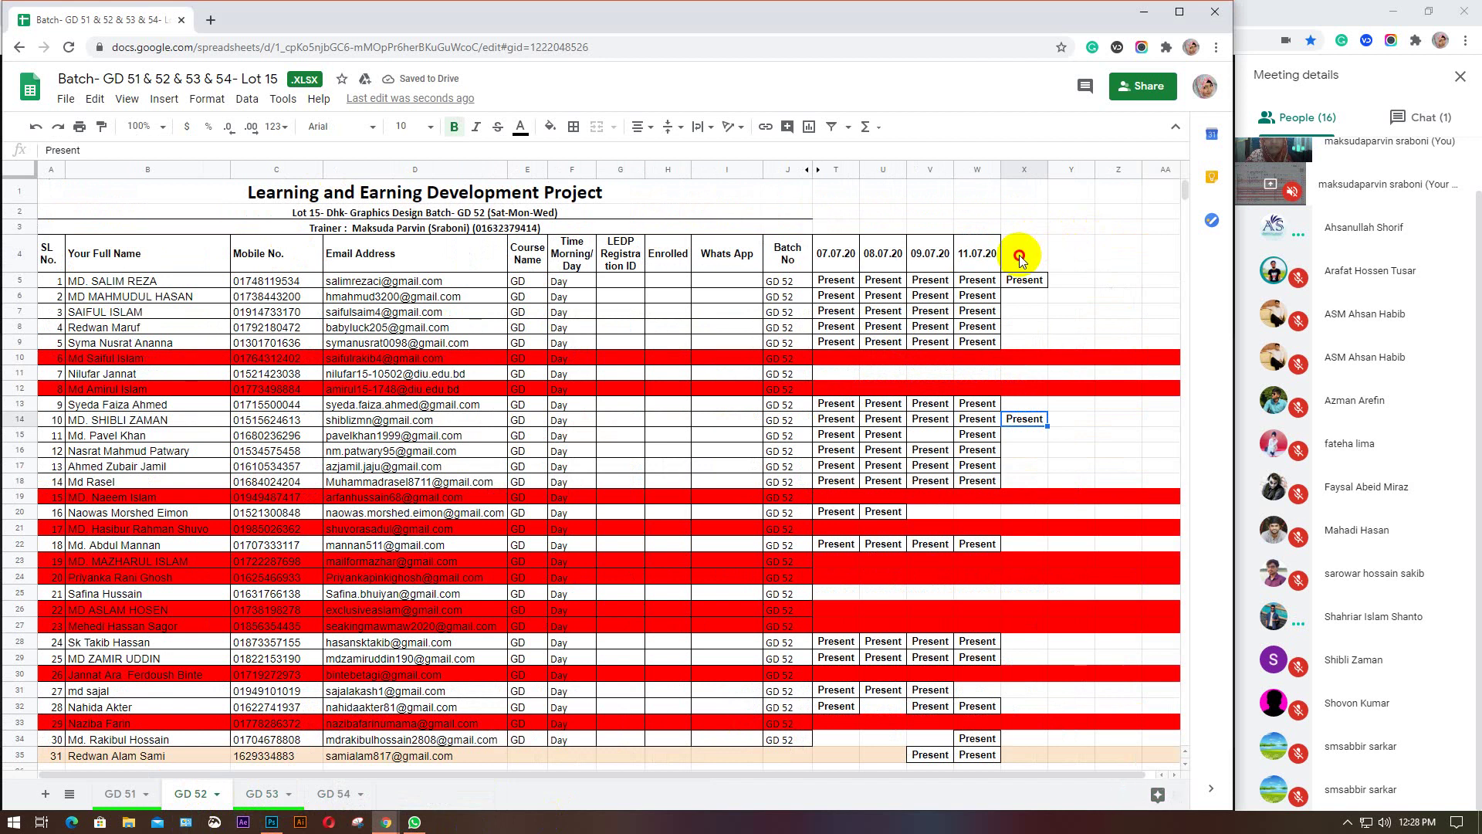
{"action": "key", "text": "ctrl+v"}
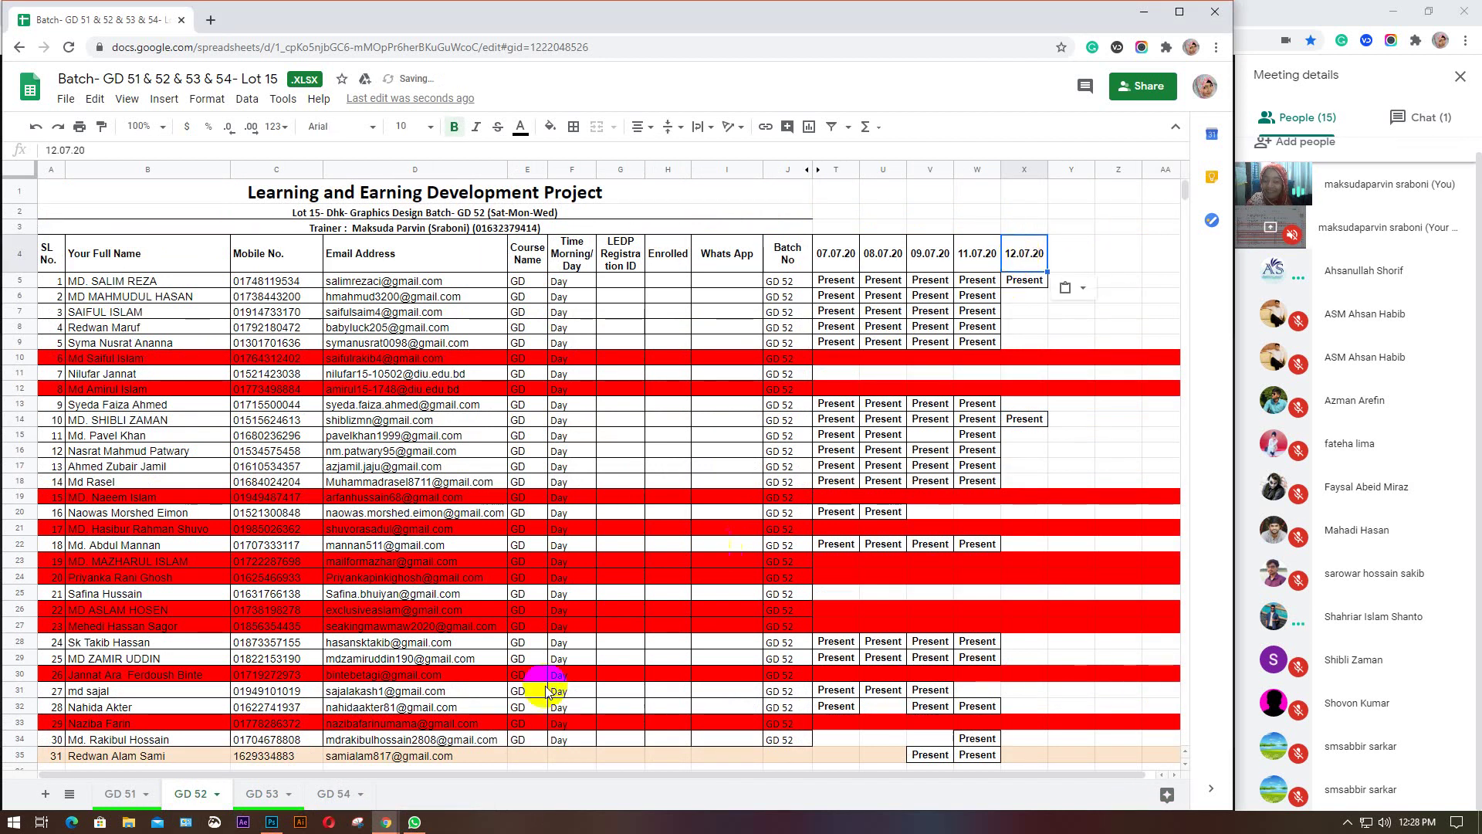
{"action": "left_click", "coordinate": [122, 808]}
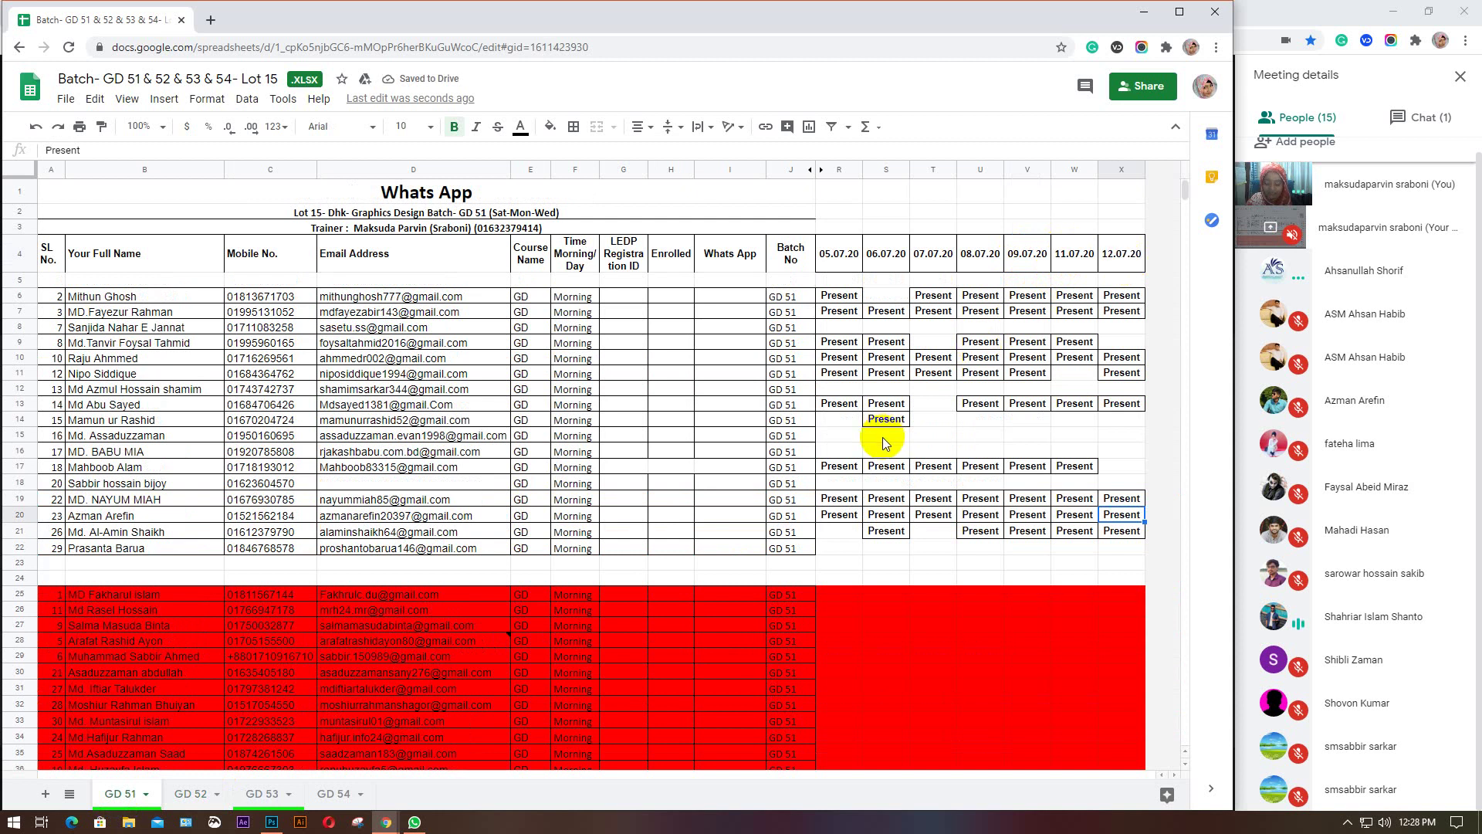
{"action": "left_click", "coordinate": [1144, 13]}
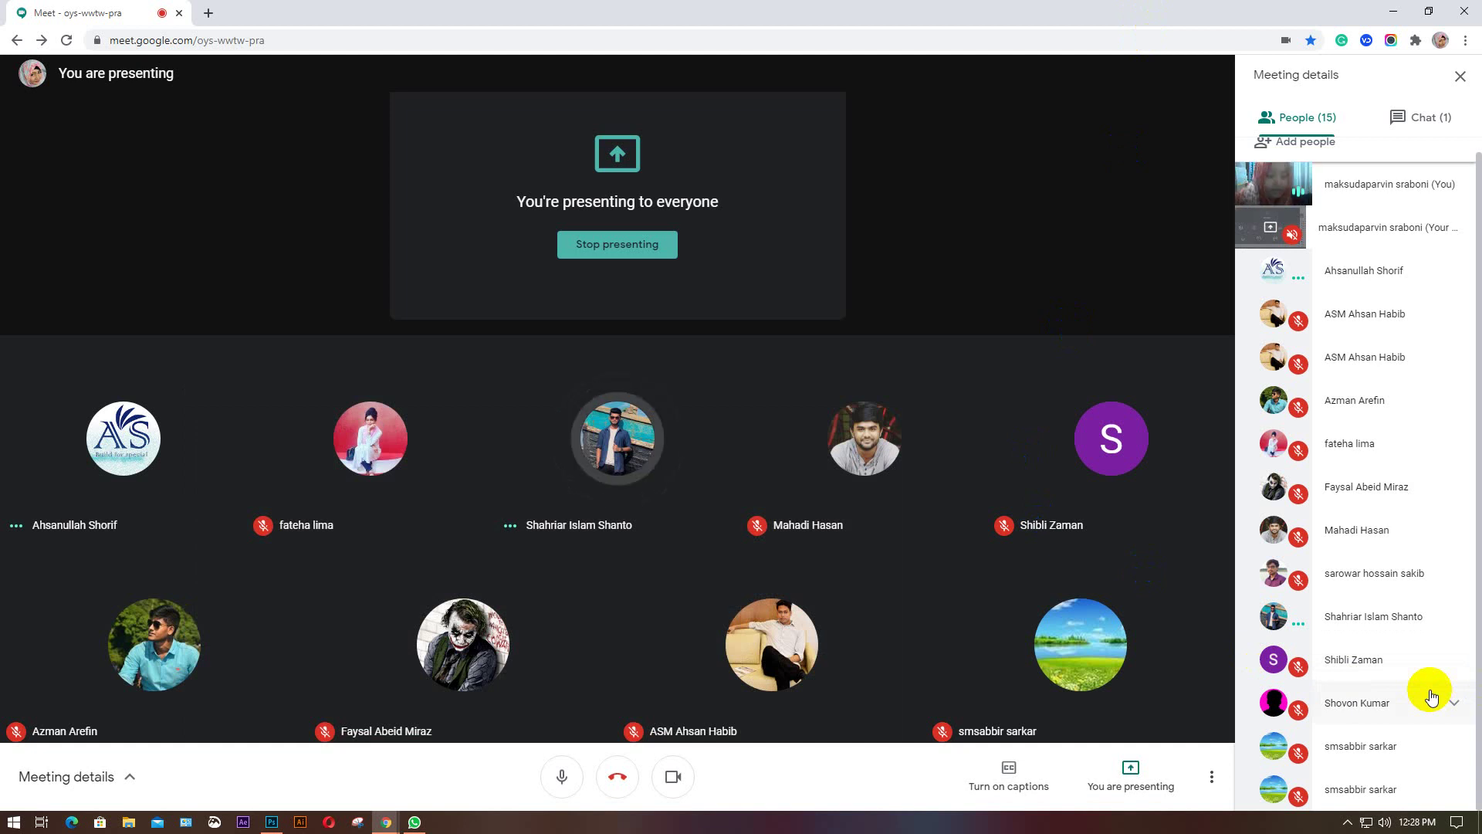
Dismiss the stop-presenting prompt and share your entire screen with everyone in the Meet call.
{"action": "left_click", "coordinate": [1131, 784]}
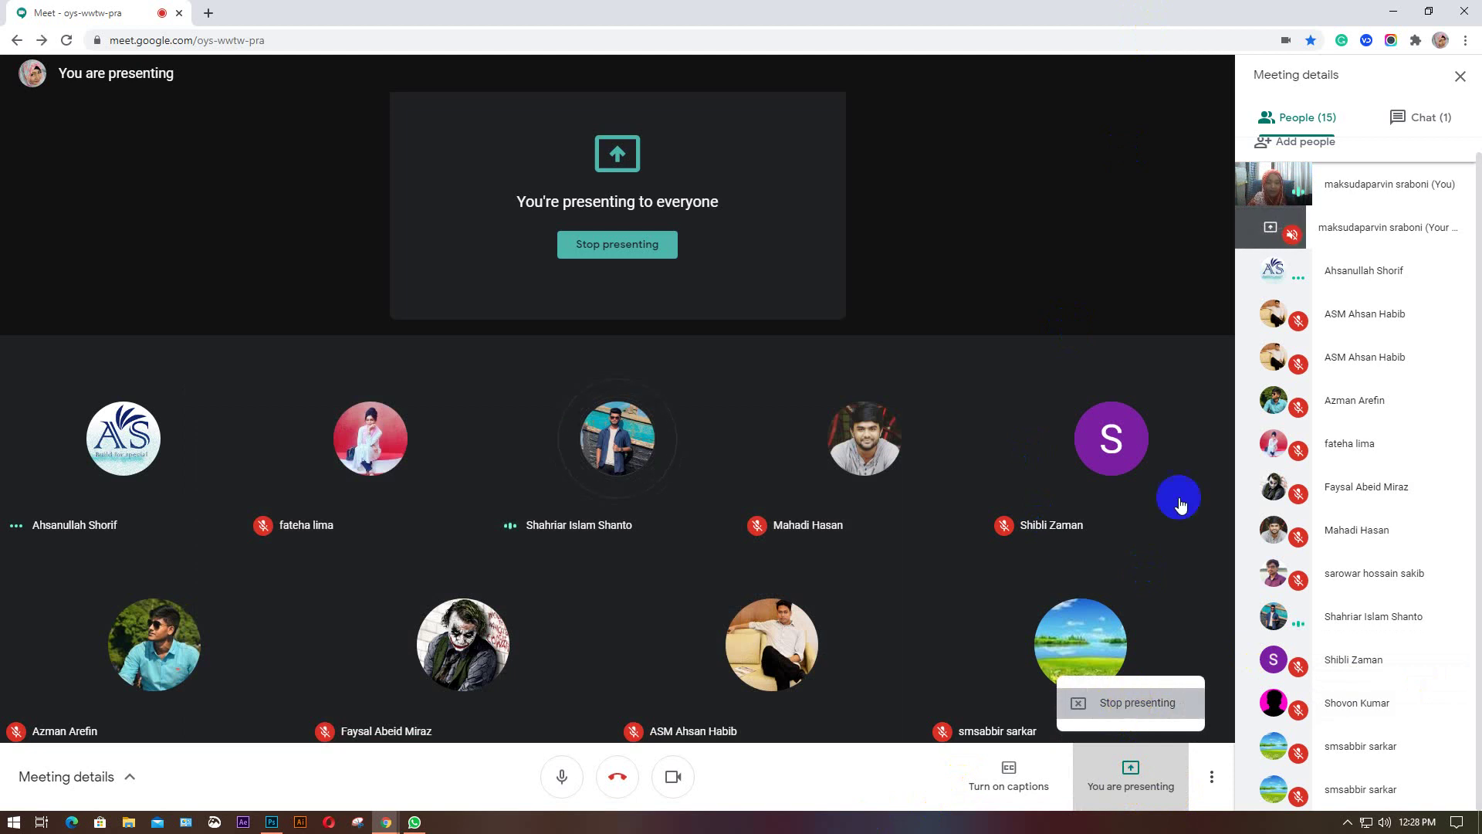
{"action": "left_click", "coordinate": [1133, 223]}
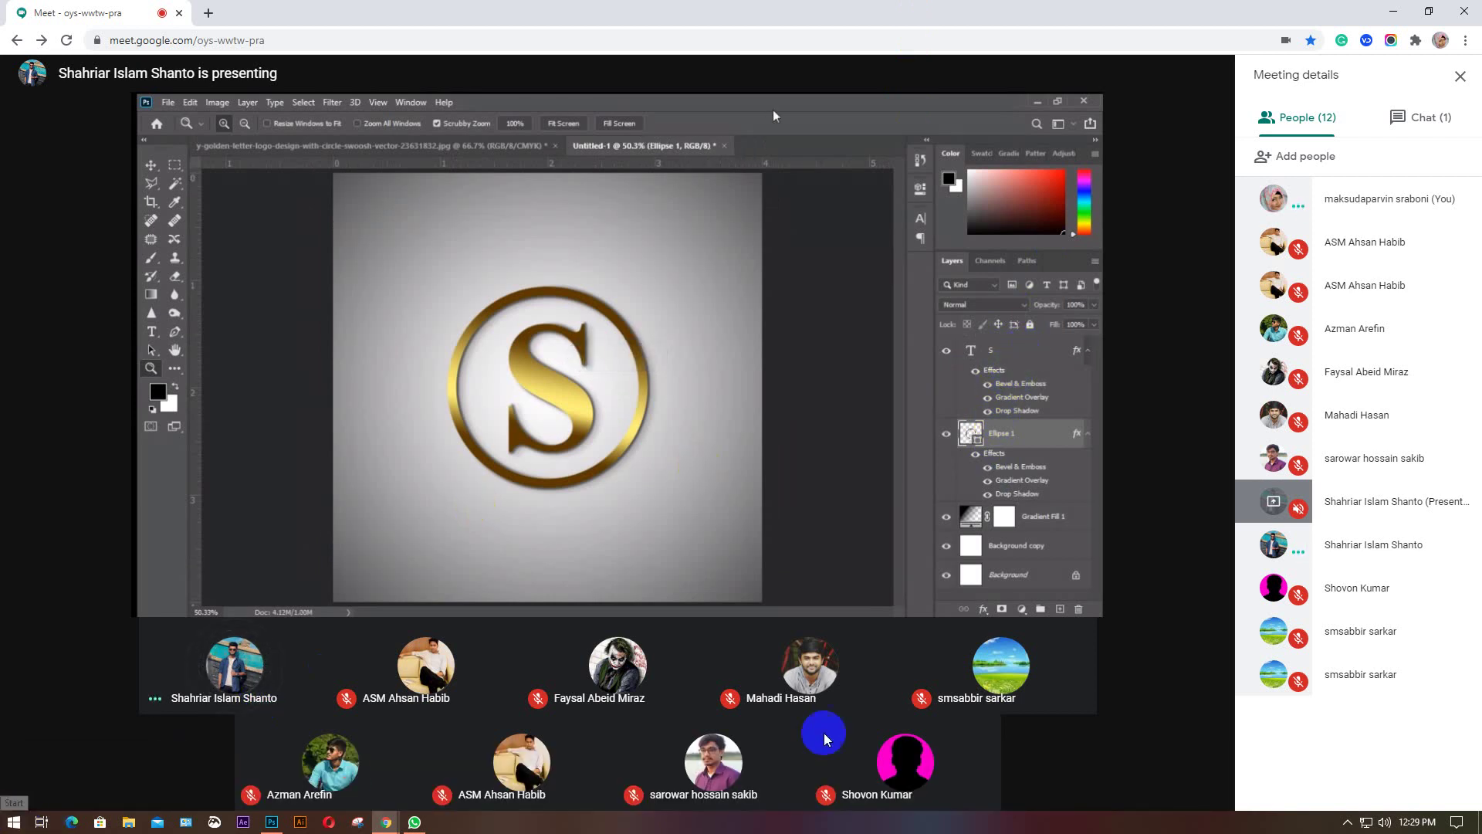
{"action": "left_click", "coordinate": [1111, 786]}
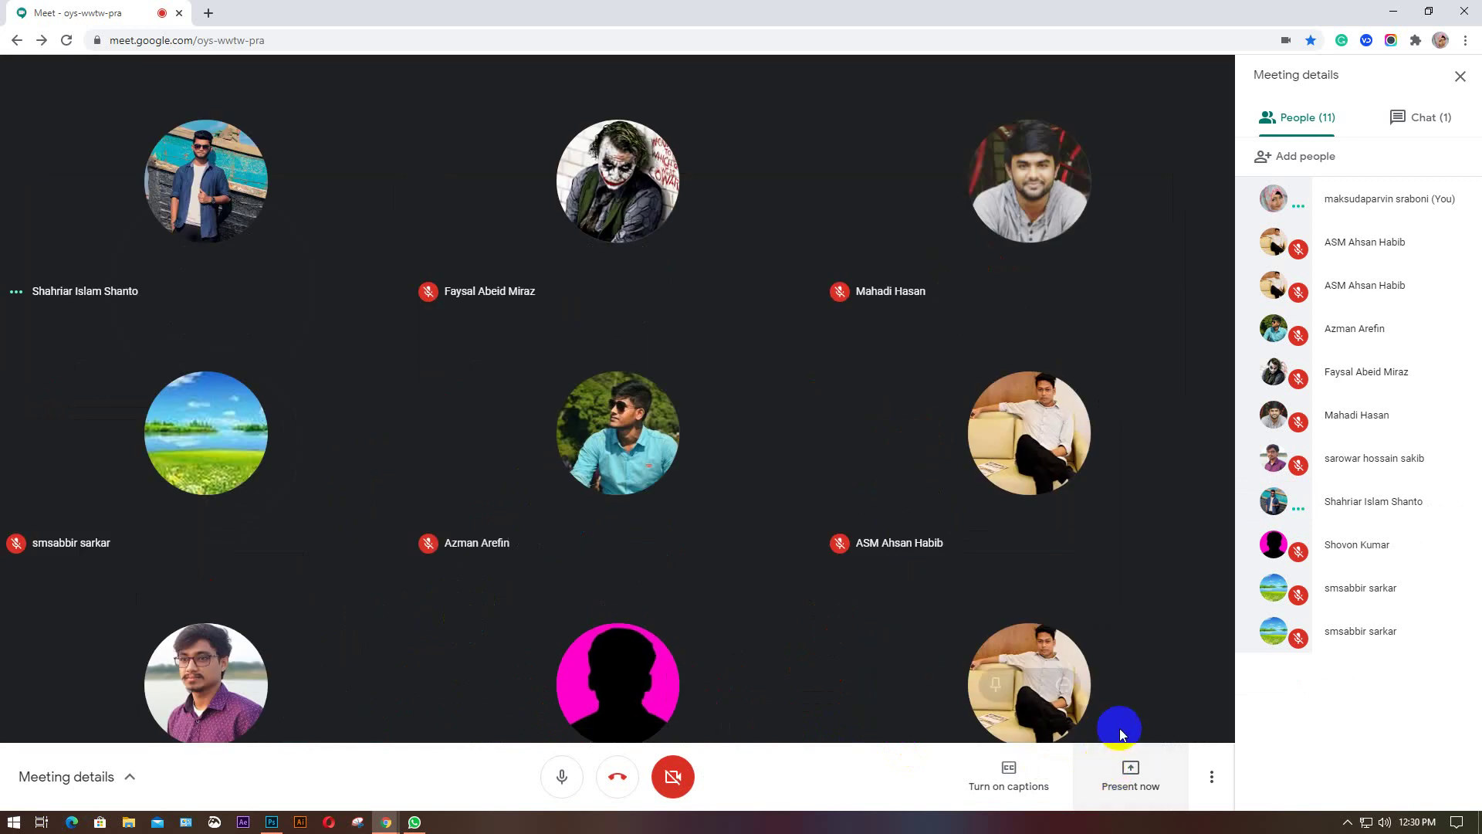
{"action": "left_click", "coordinate": [1128, 774]}
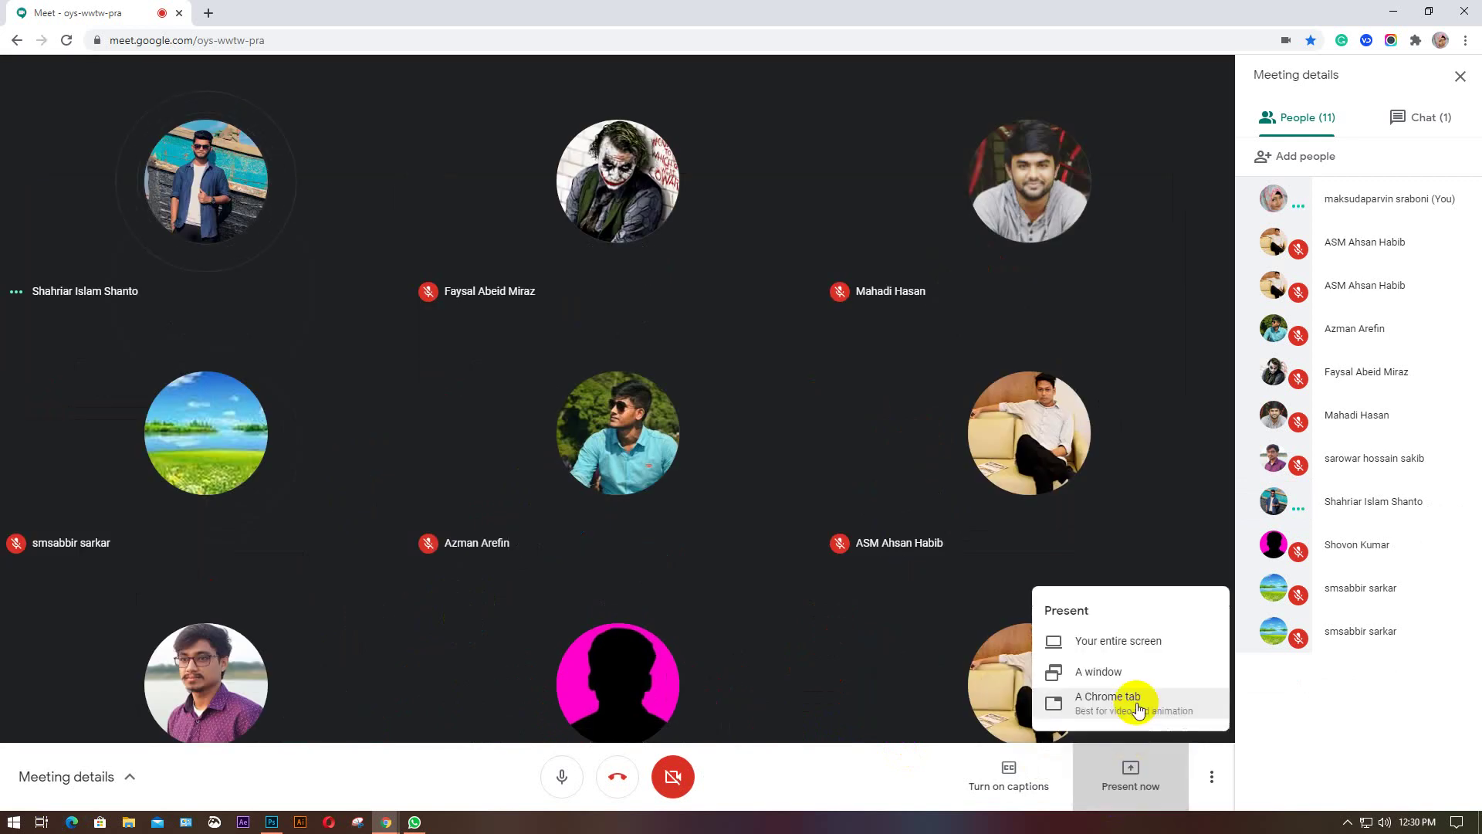
{"action": "left_click", "coordinate": [1131, 644]}
{"action": "left_click", "coordinate": [876, 373]}
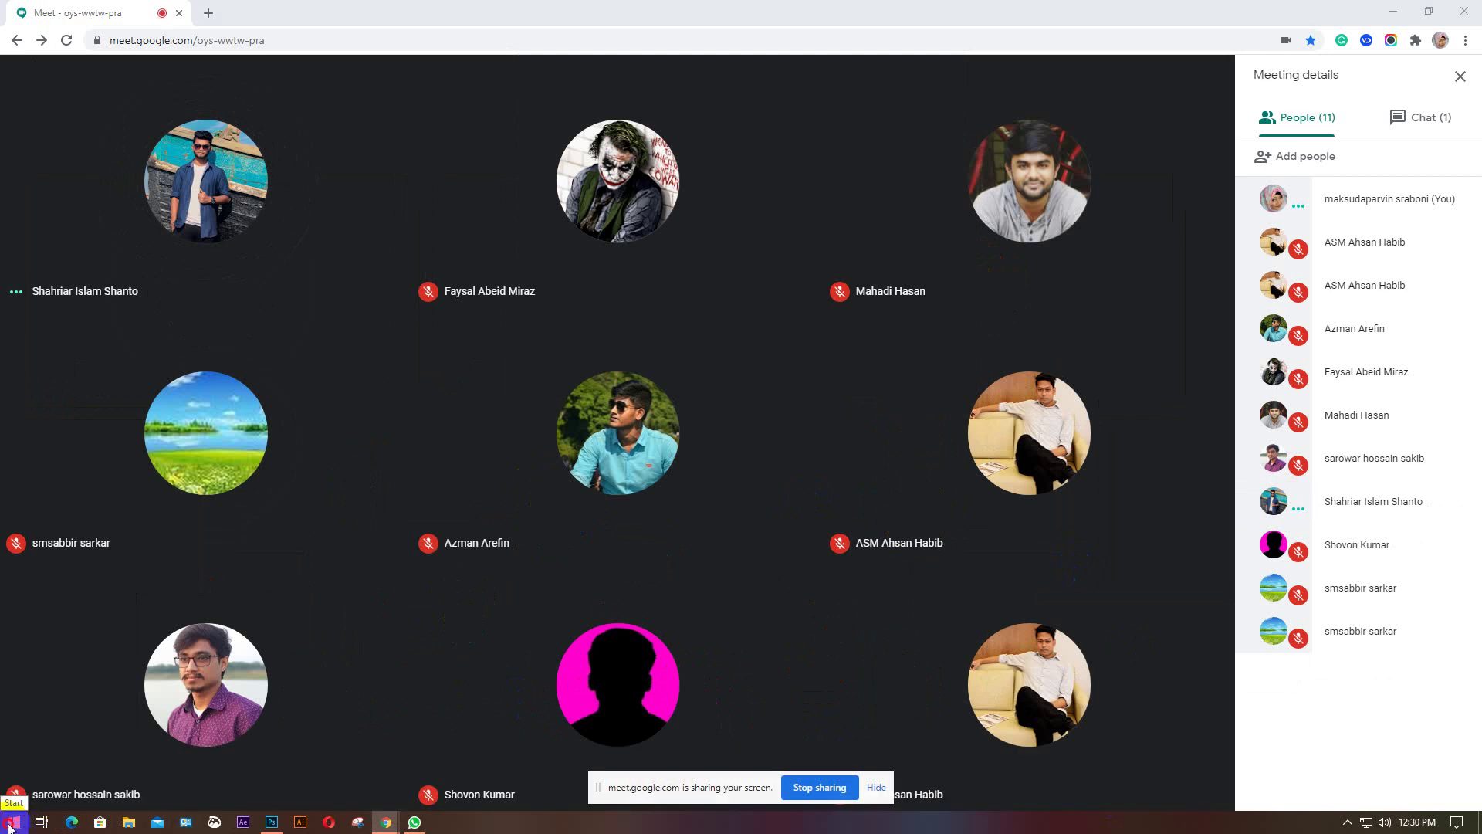
{"action": "left_click", "coordinate": [13, 823]}
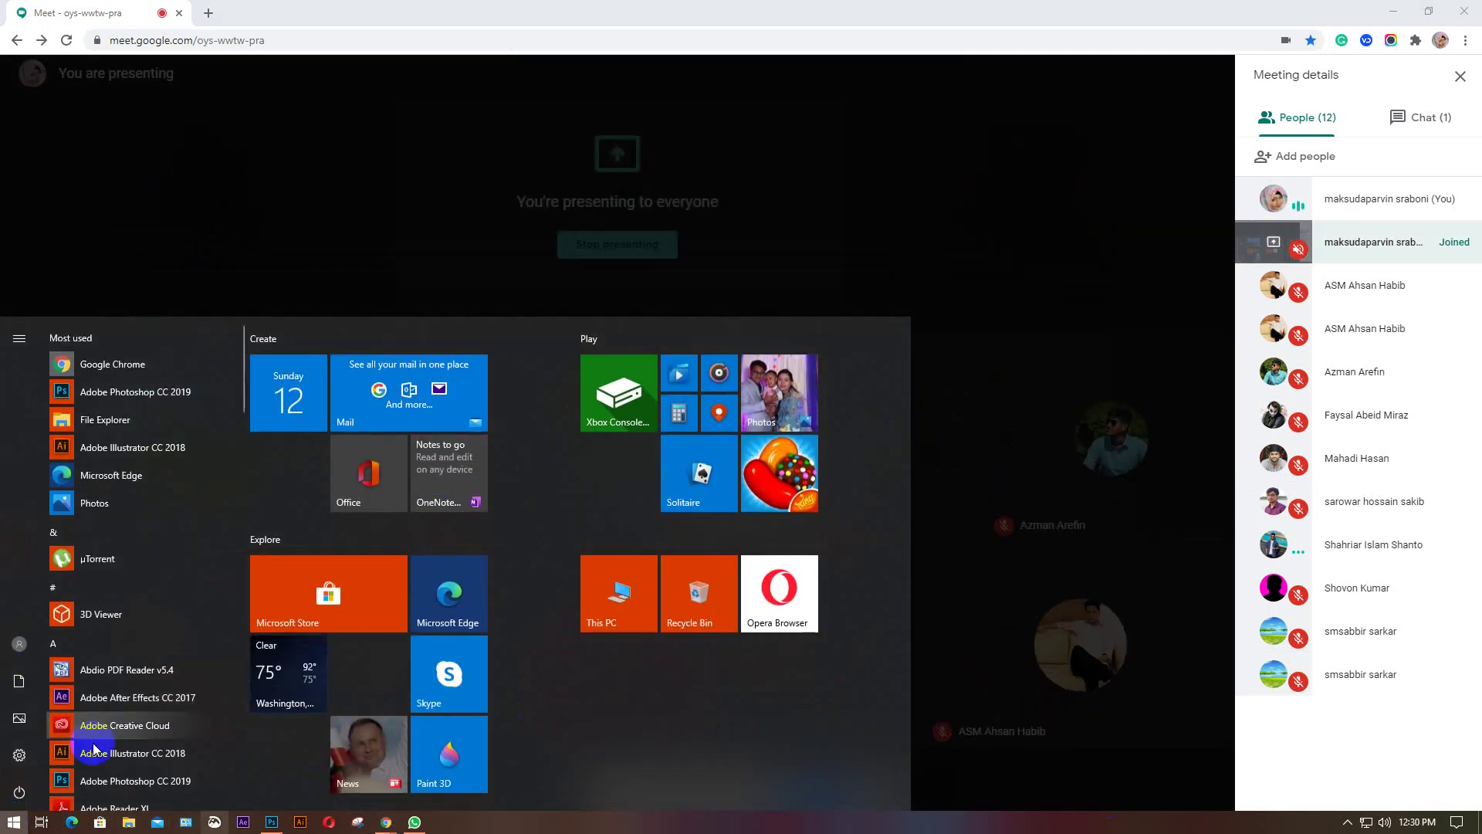
Launch AnyDesk from the Start menu and connect to the remote desk using its ID.
{"action": "type", "text": "an"}
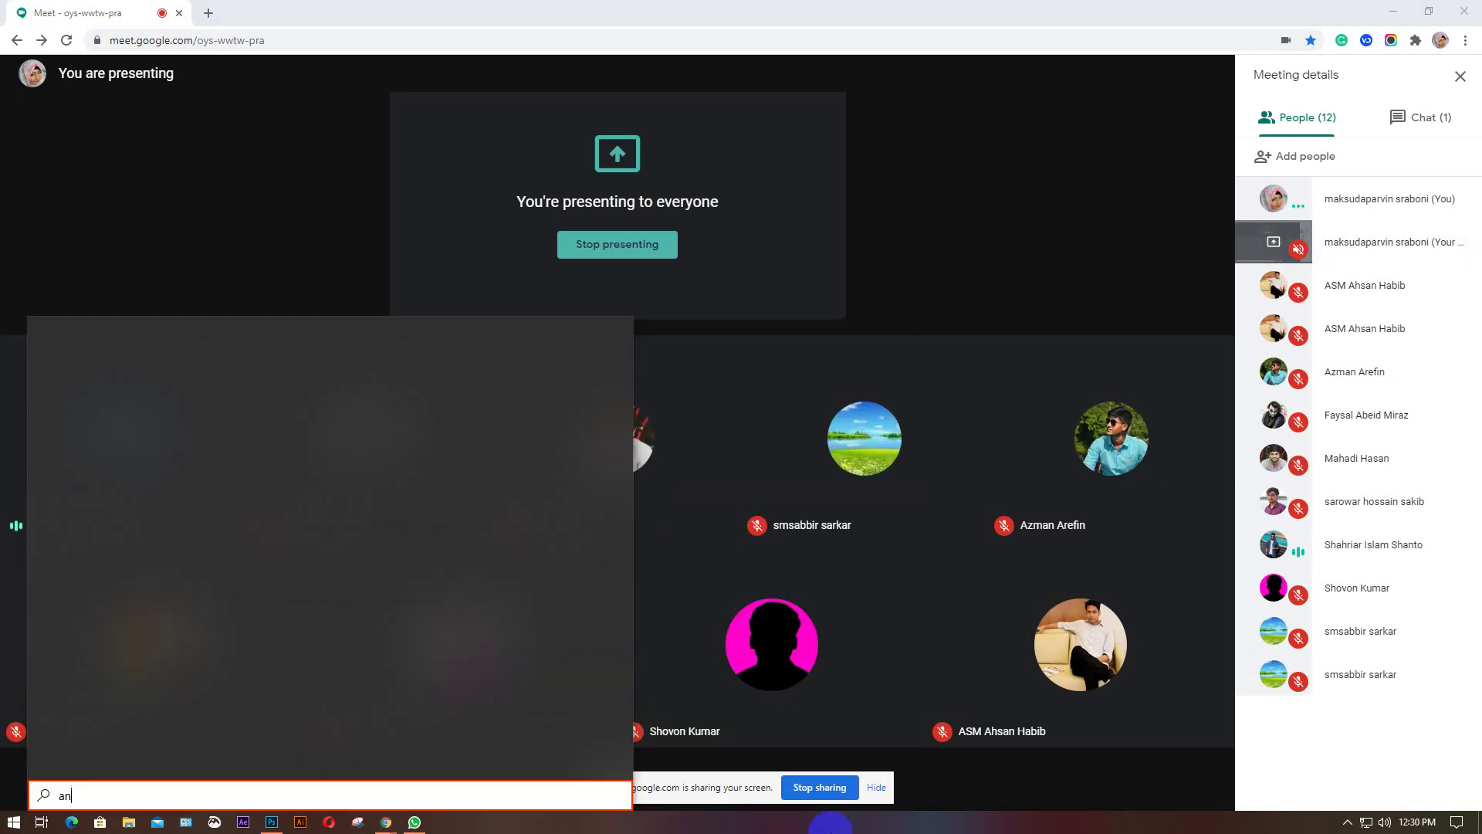
{"action": "type", "text": "y"}
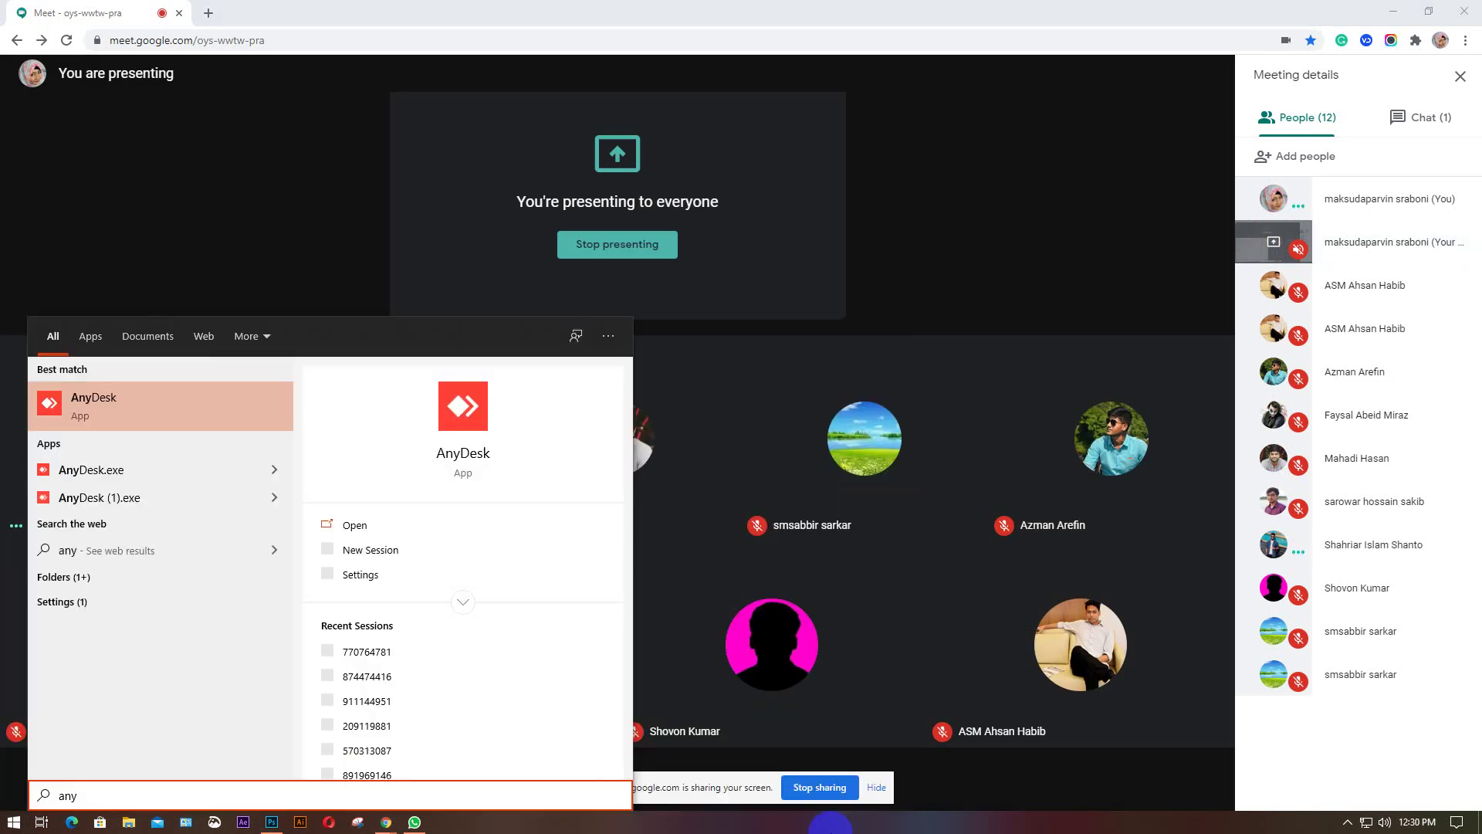
{"action": "key", "text": "Return"}
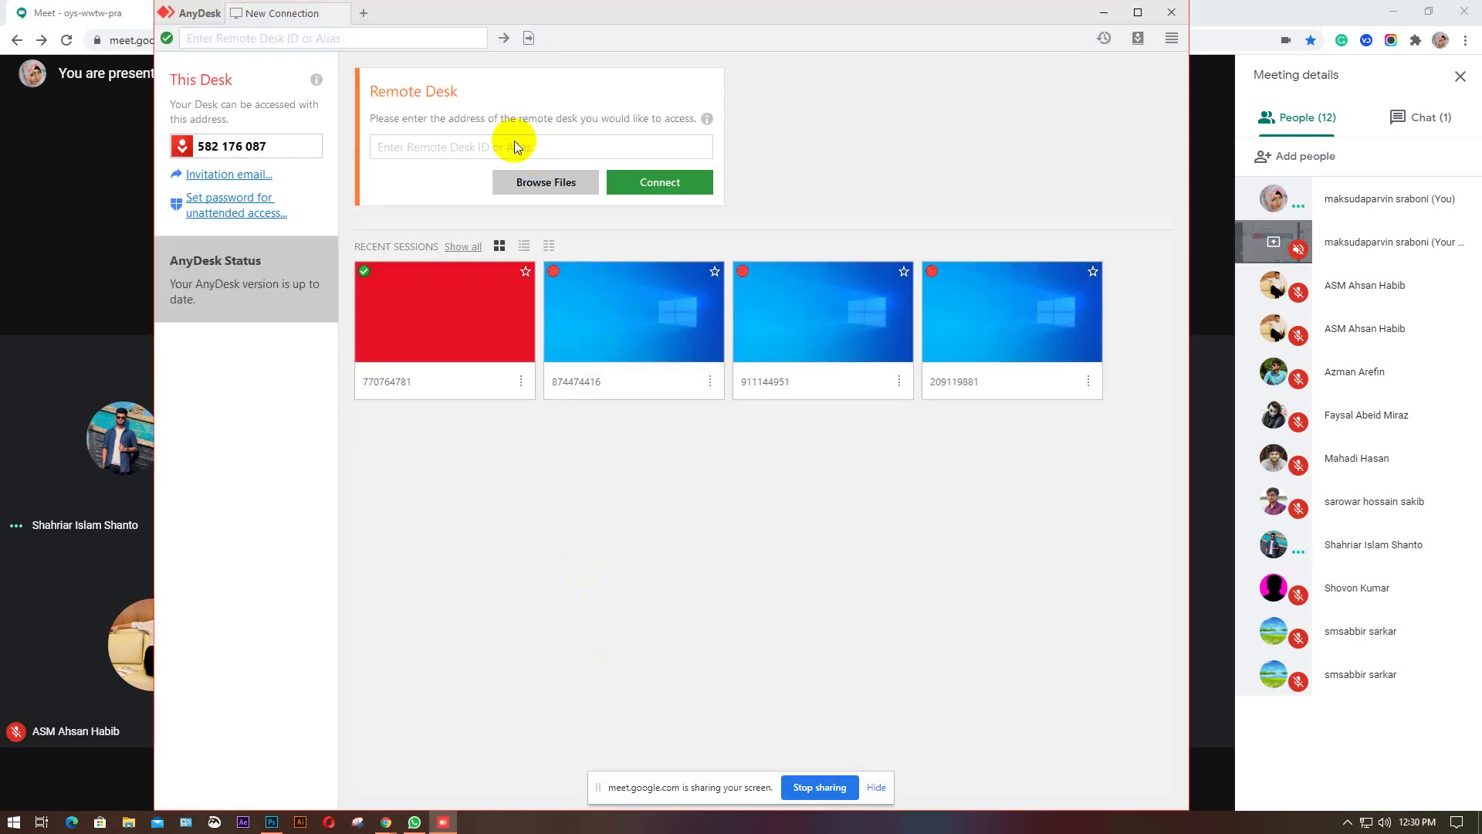
{"action": "left_click", "coordinate": [510, 148]}
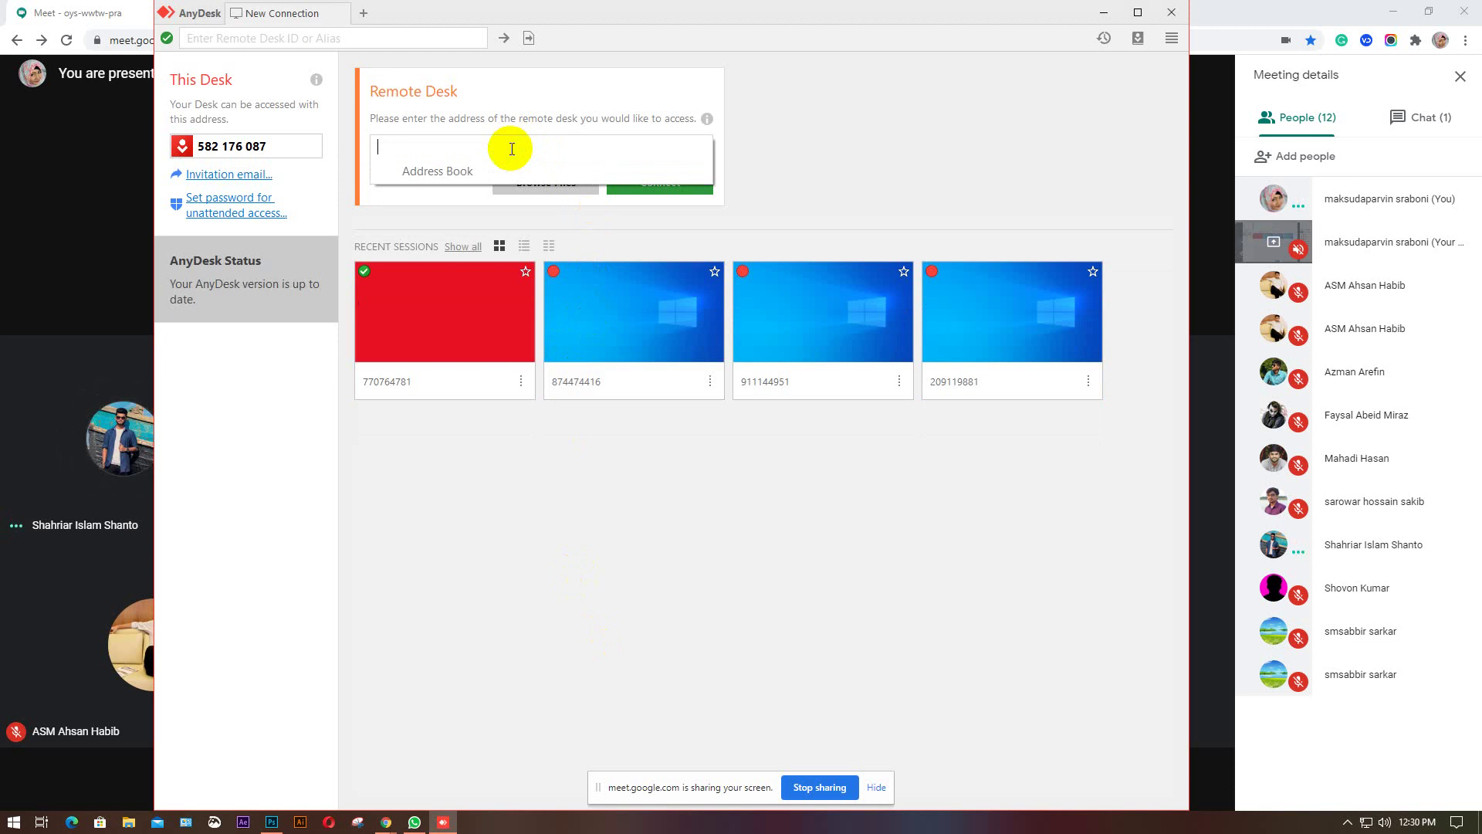
{"action": "type", "text": "325"}
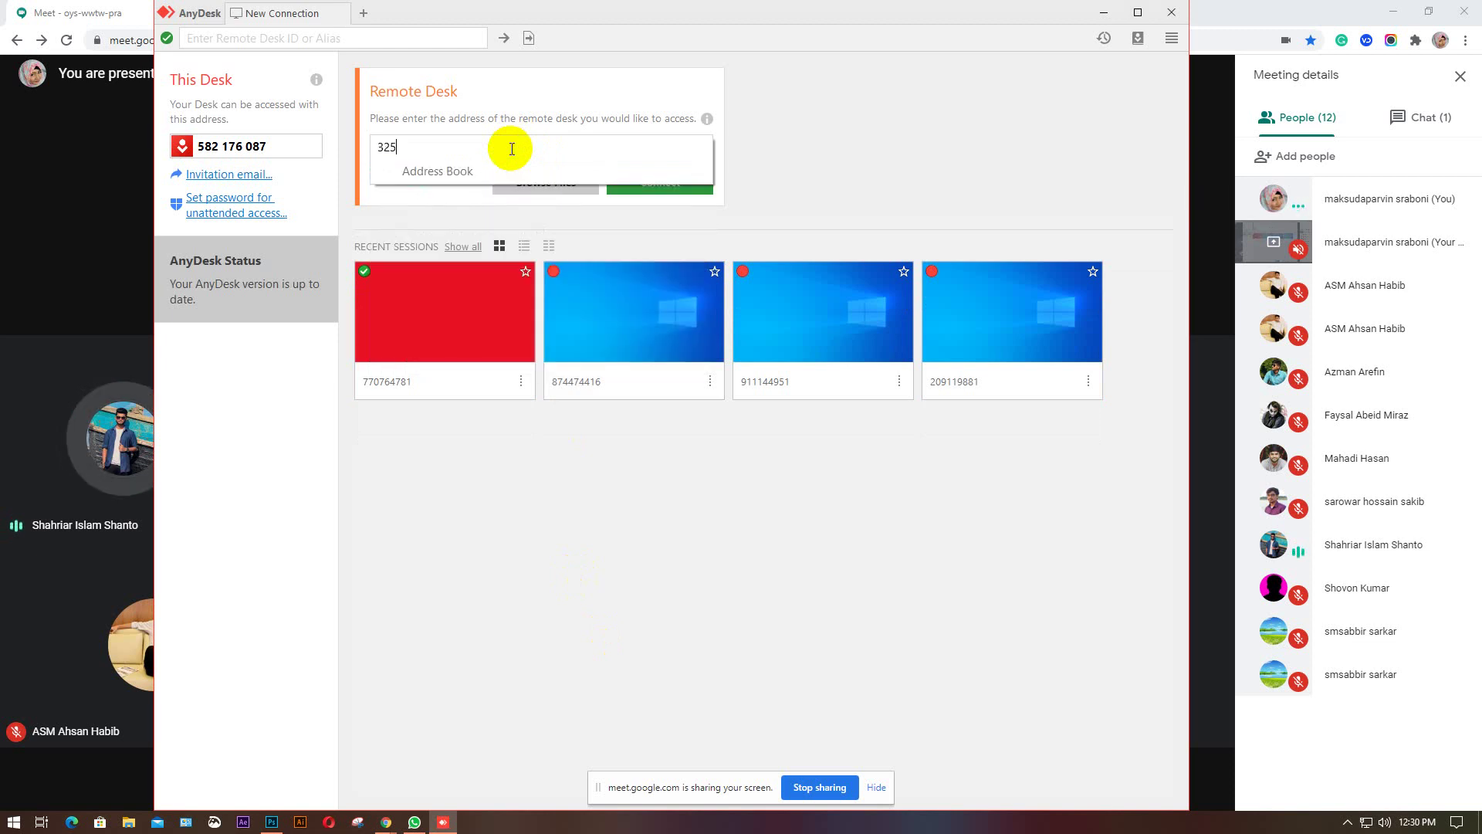
{"action": "type", "text": "546"}
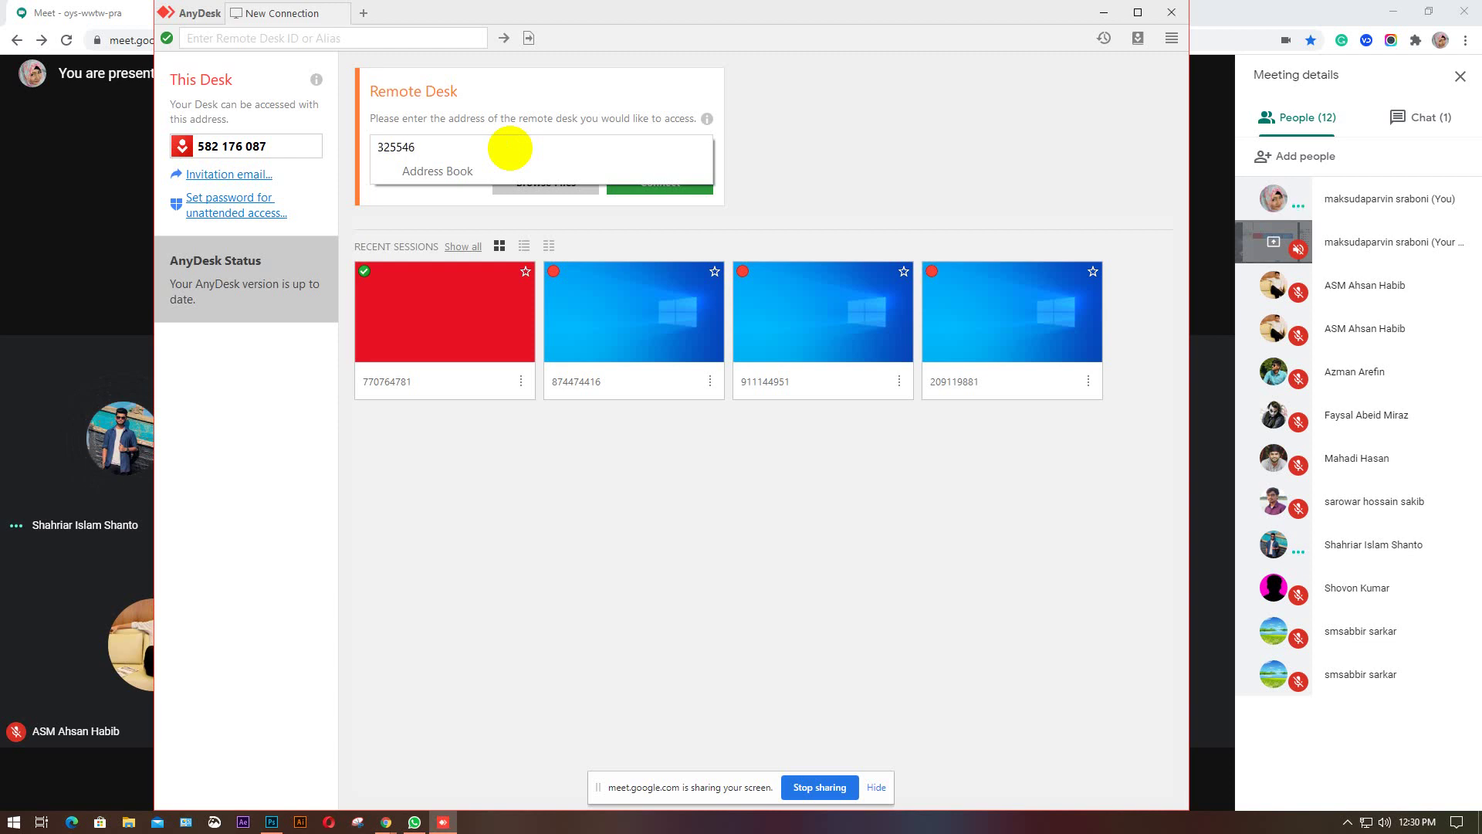
{"action": "type", "text": "31"}
{"action": "key", "text": "Return"}
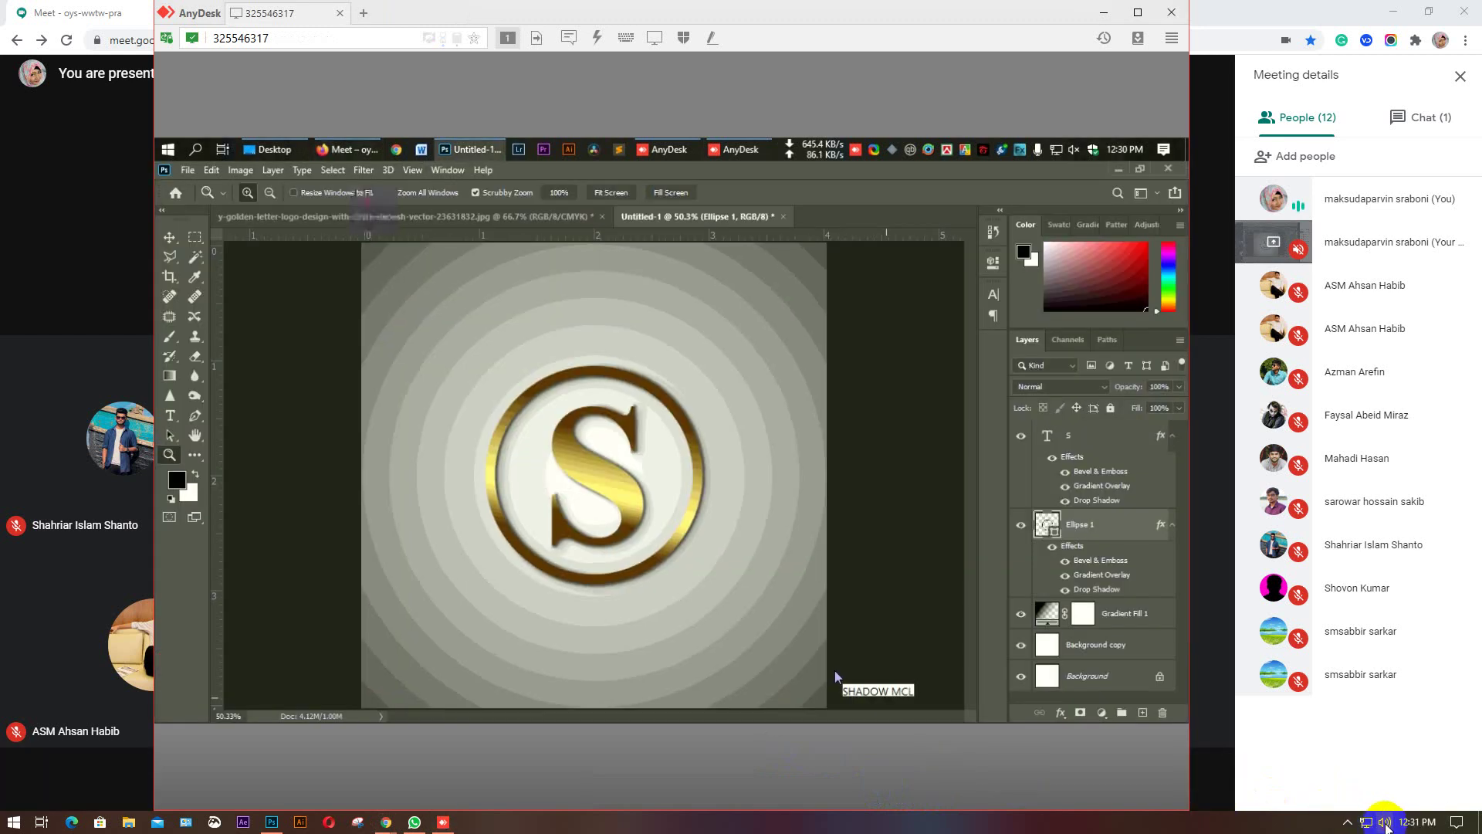
Set the Windows speaker volume to 30, then select the Pen tool in Photoshop.
{"action": "left_click", "coordinate": [1384, 822]}
{"action": "left_click", "coordinate": [1239, 797]}
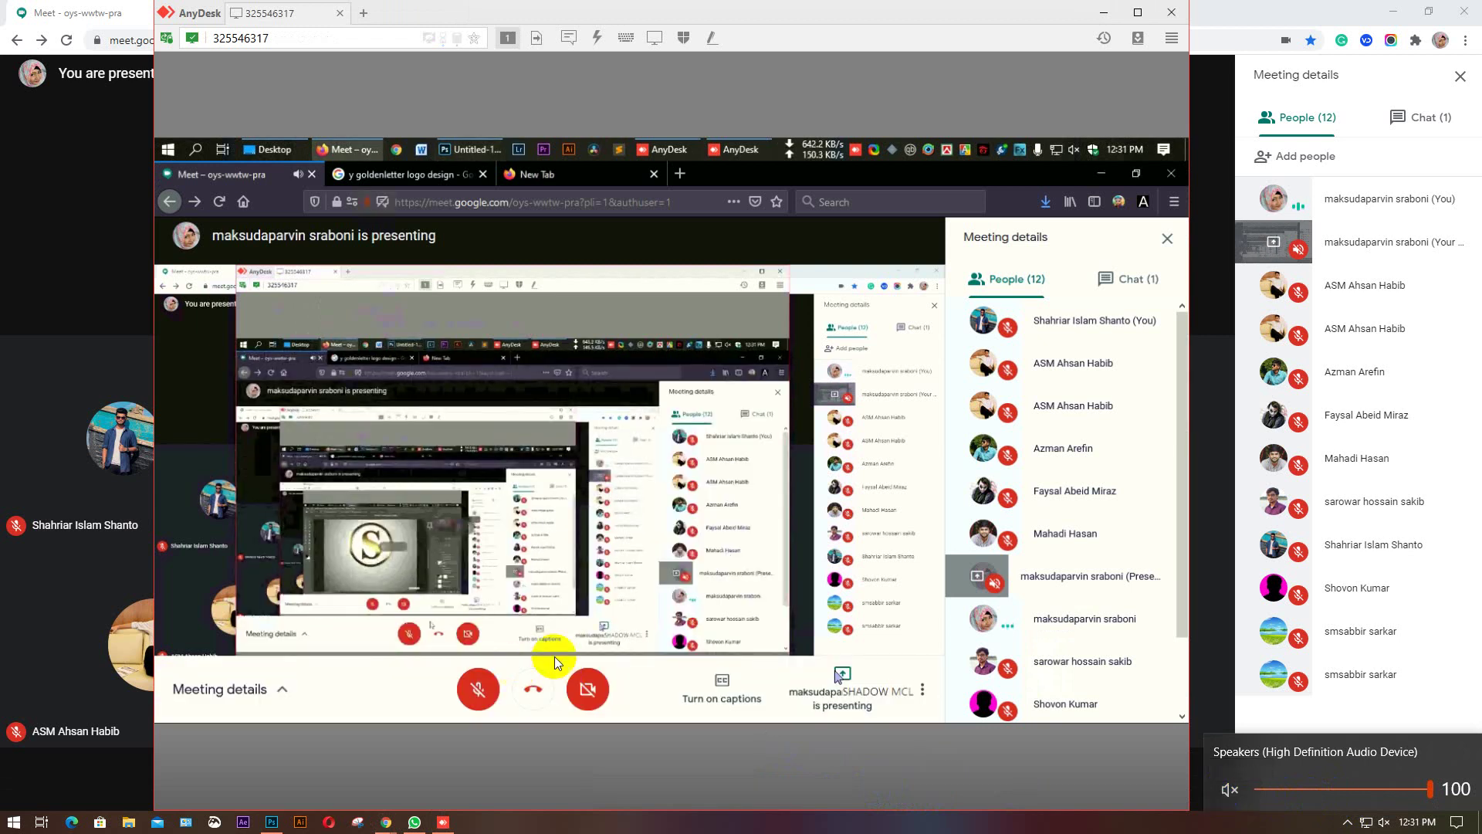
{"action": "left_click", "coordinate": [1263, 789]}
{"action": "left_click_drag", "start_coordinate": [1272, 788], "coordinate": [1315, 791]}
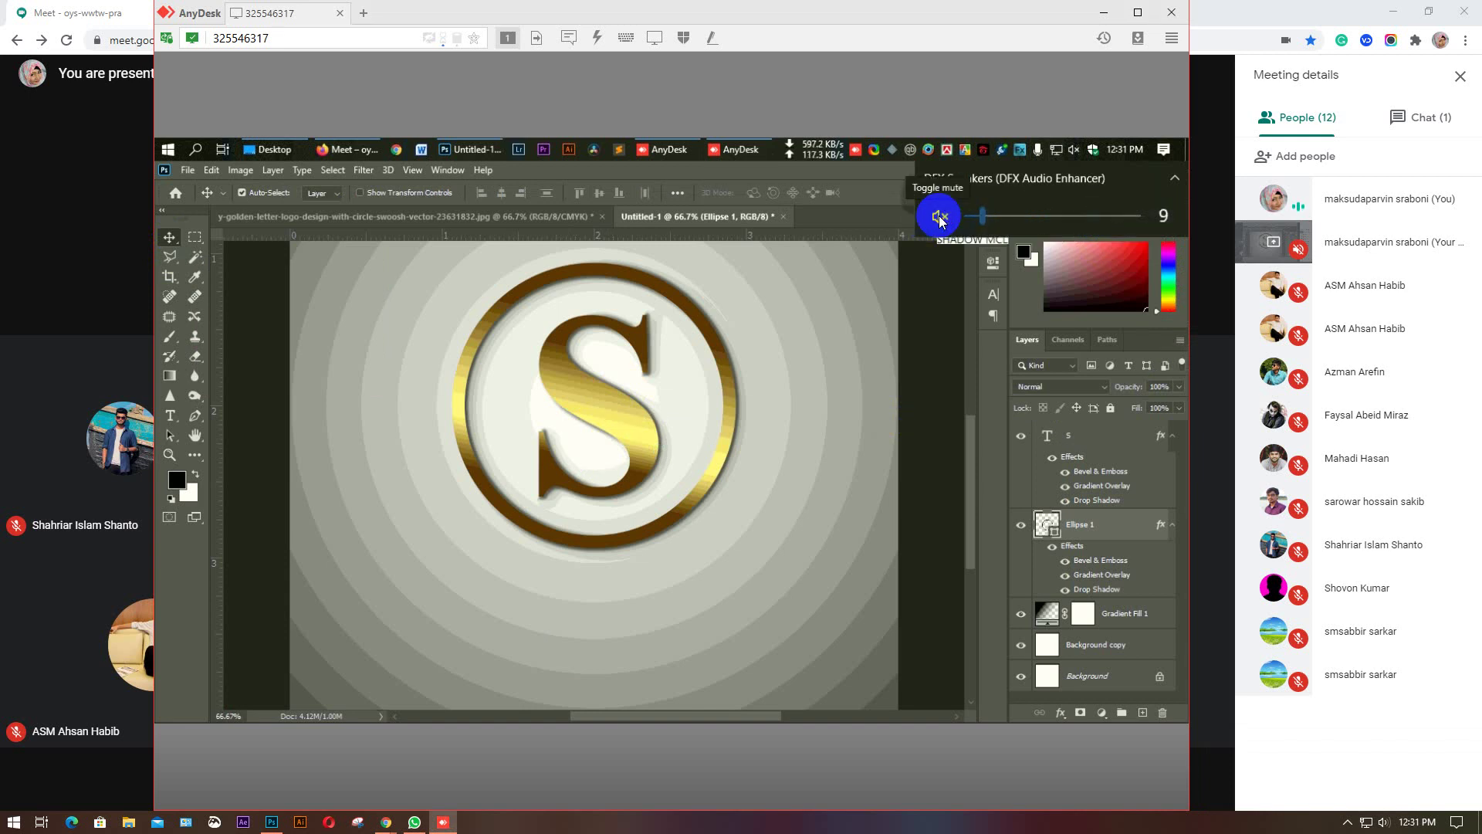
{"action": "left_click", "coordinate": [1381, 823]}
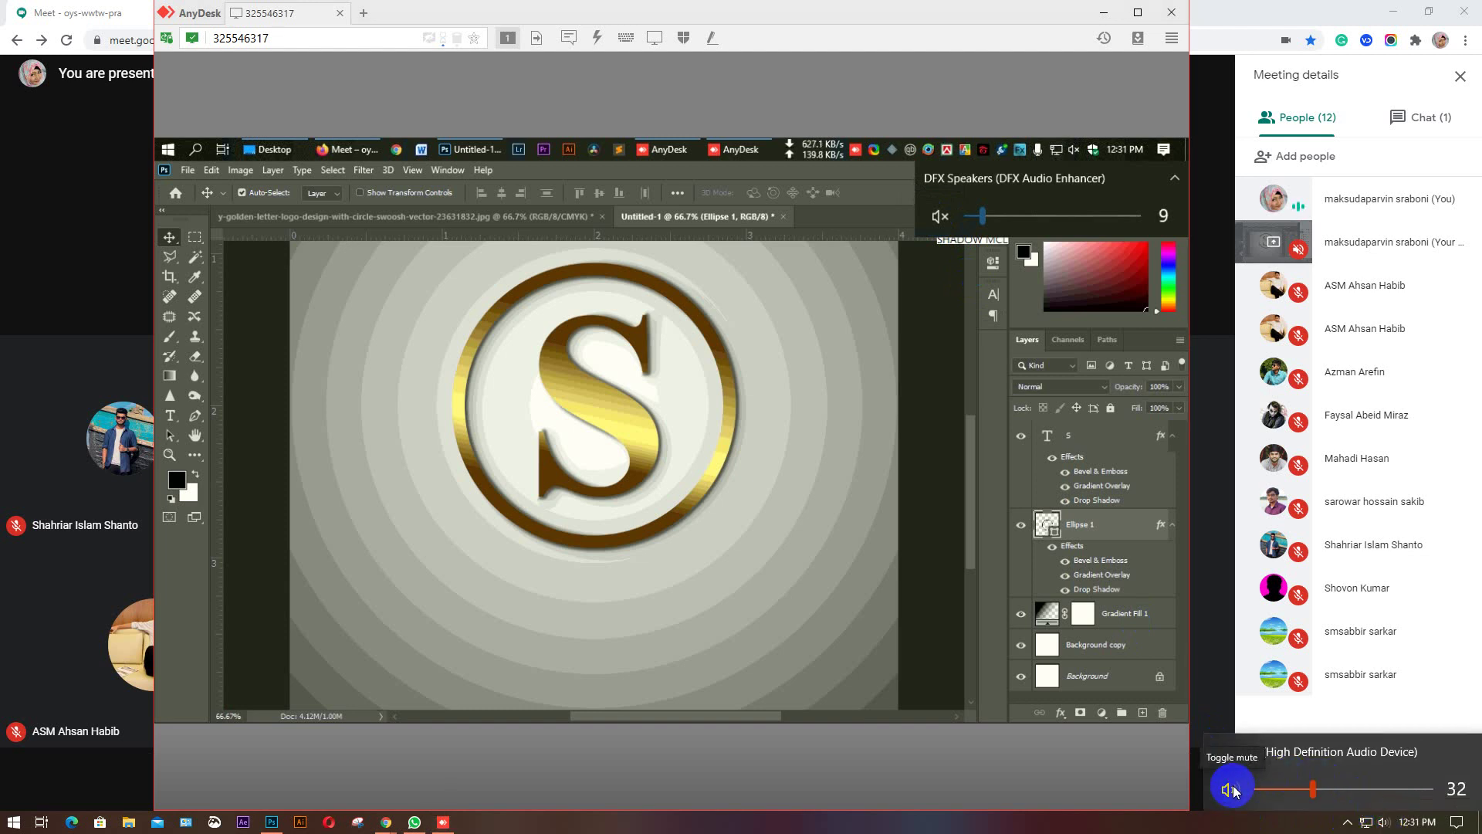
{"action": "left_click", "coordinate": [1321, 792]}
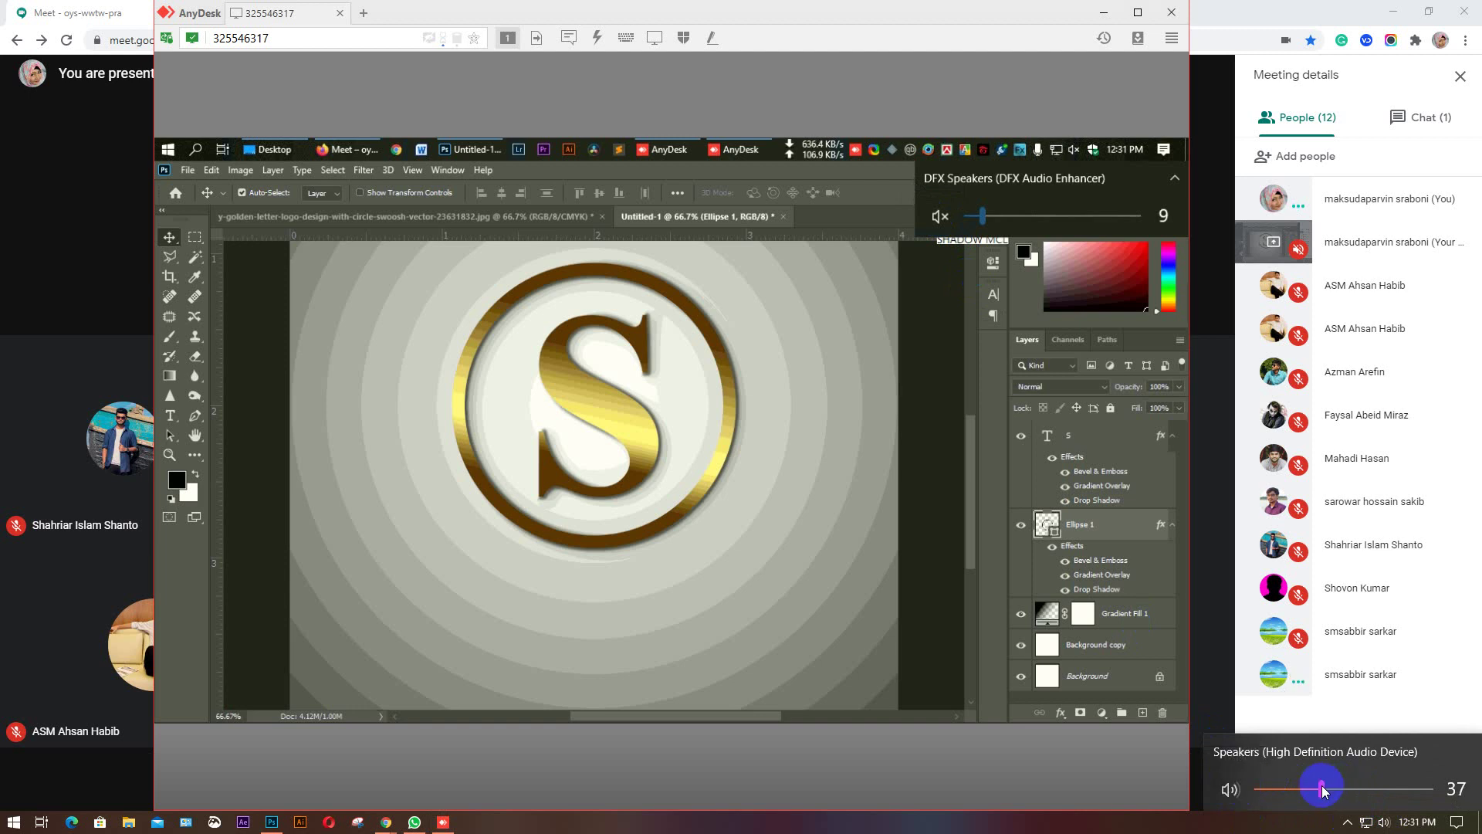
{"action": "left_click_drag", "start_coordinate": [1330, 793], "coordinate": [1343, 793]}
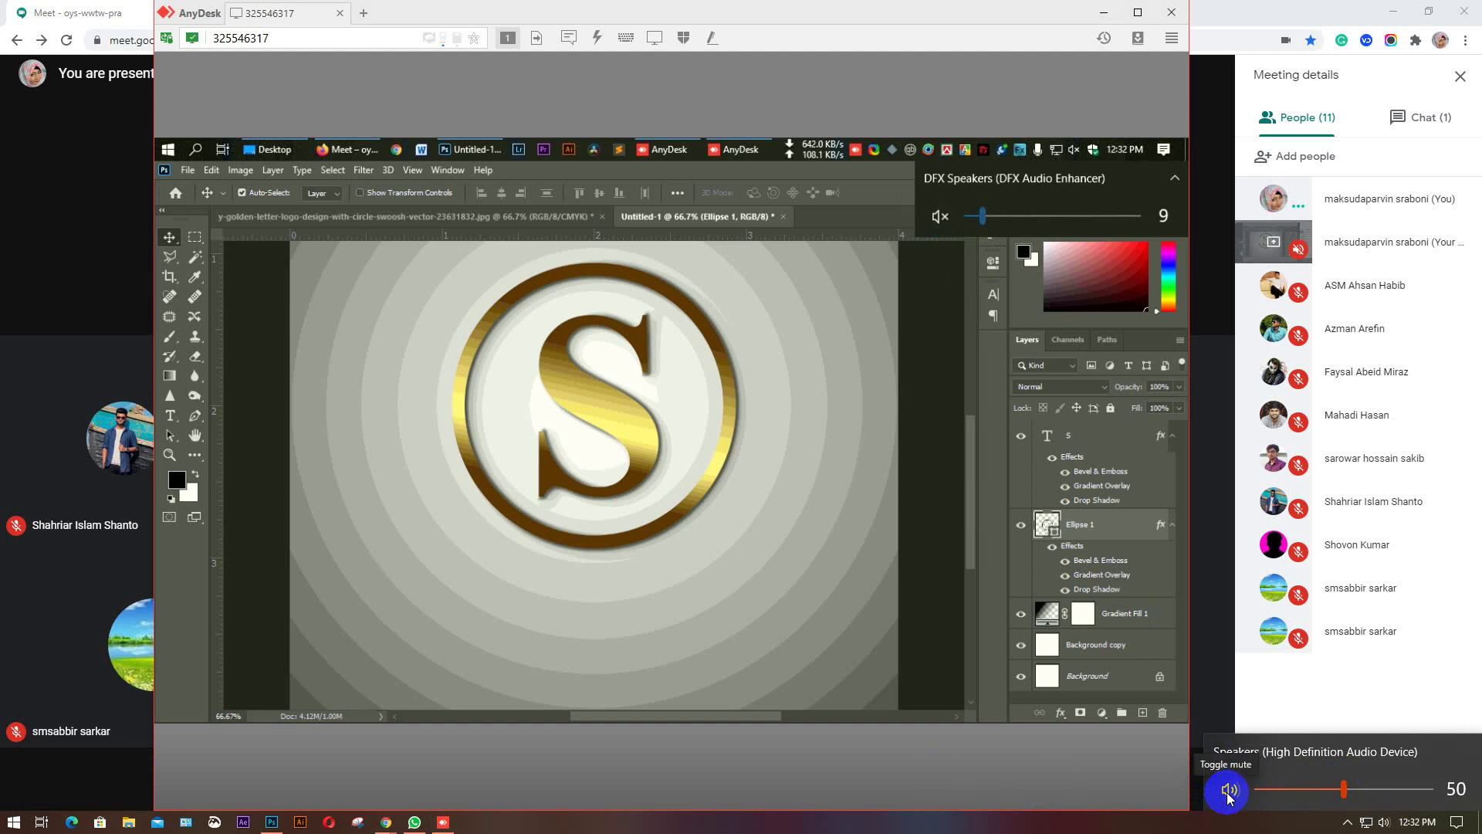
{"action": "left_click_drag", "start_coordinate": [1300, 787], "coordinate": [1303, 786]}
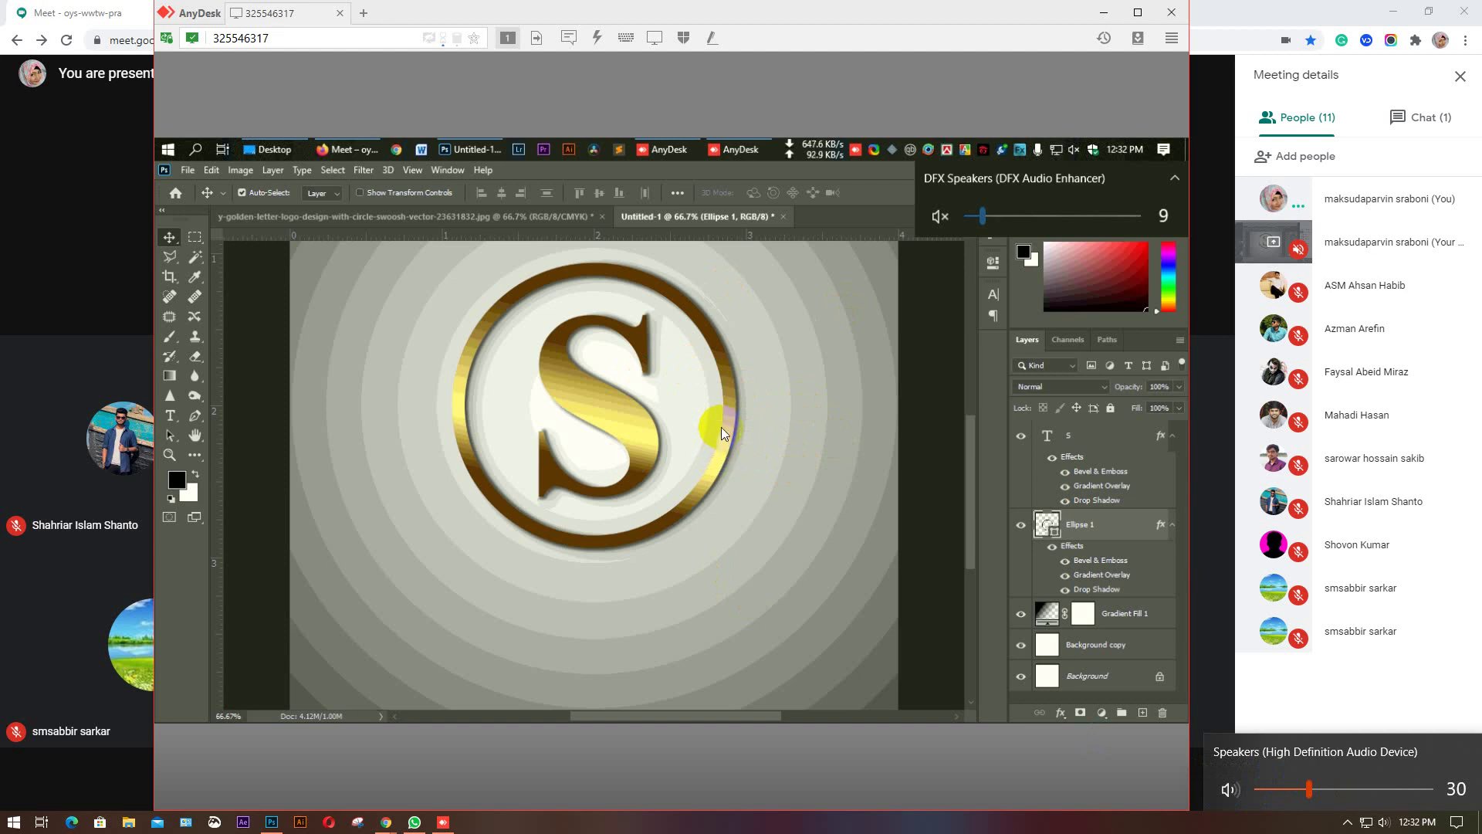
{"action": "mouse_move", "coordinate": [633, 510]}
{"action": "left_mouse_down"}
{"action": "mouse_move", "coordinate": [602, 558]}
{"action": "mouse_move", "coordinate": [589, 248]}
{"action": "mouse_move", "coordinate": [553, 489]}
{"action": "mouse_move", "coordinate": [520, 288]}
{"action": "mouse_move", "coordinate": [422, 494]}
{"action": "left_mouse_up"}
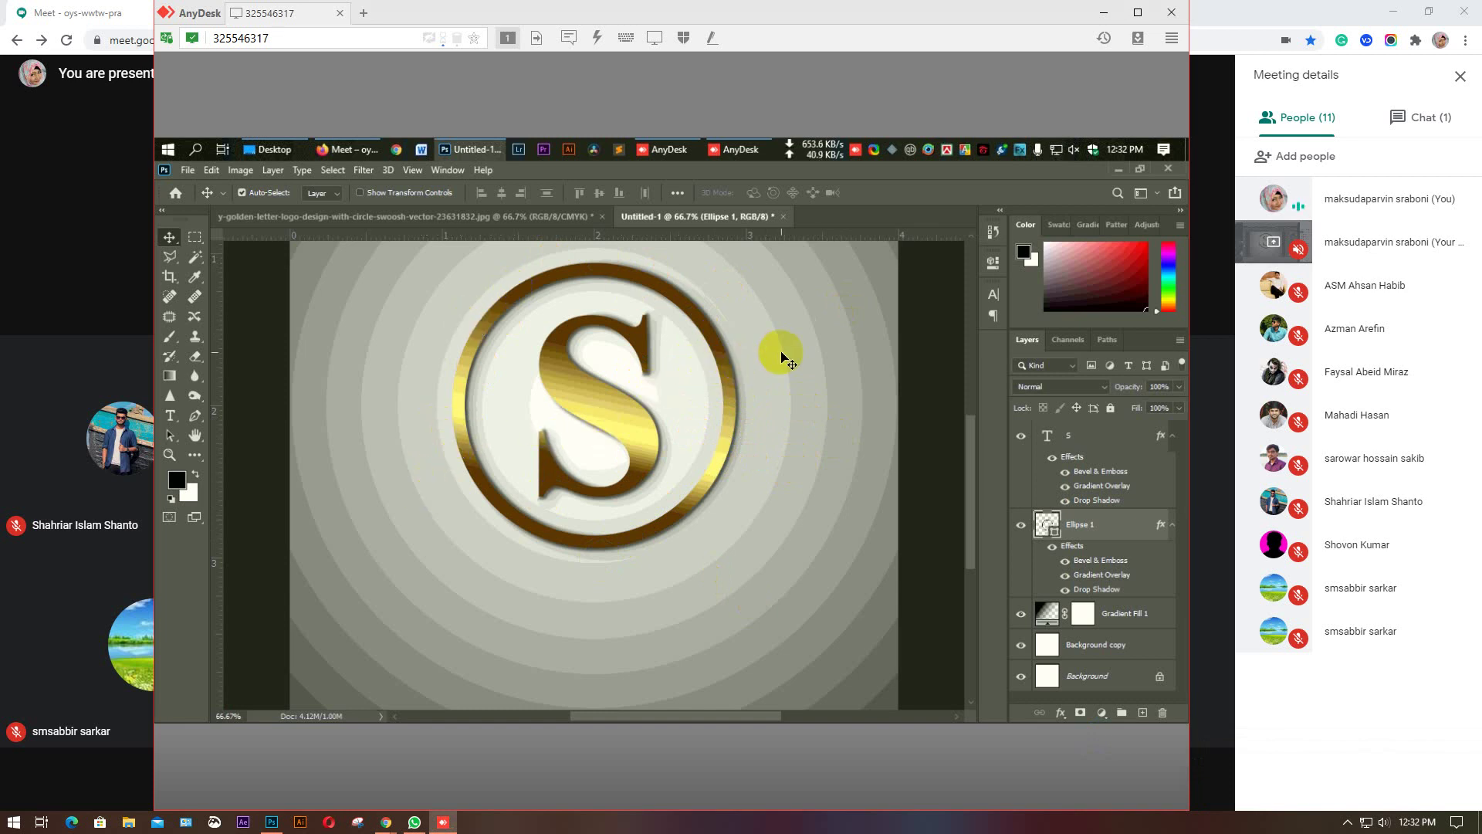
{"action": "left_click", "coordinate": [200, 420]}
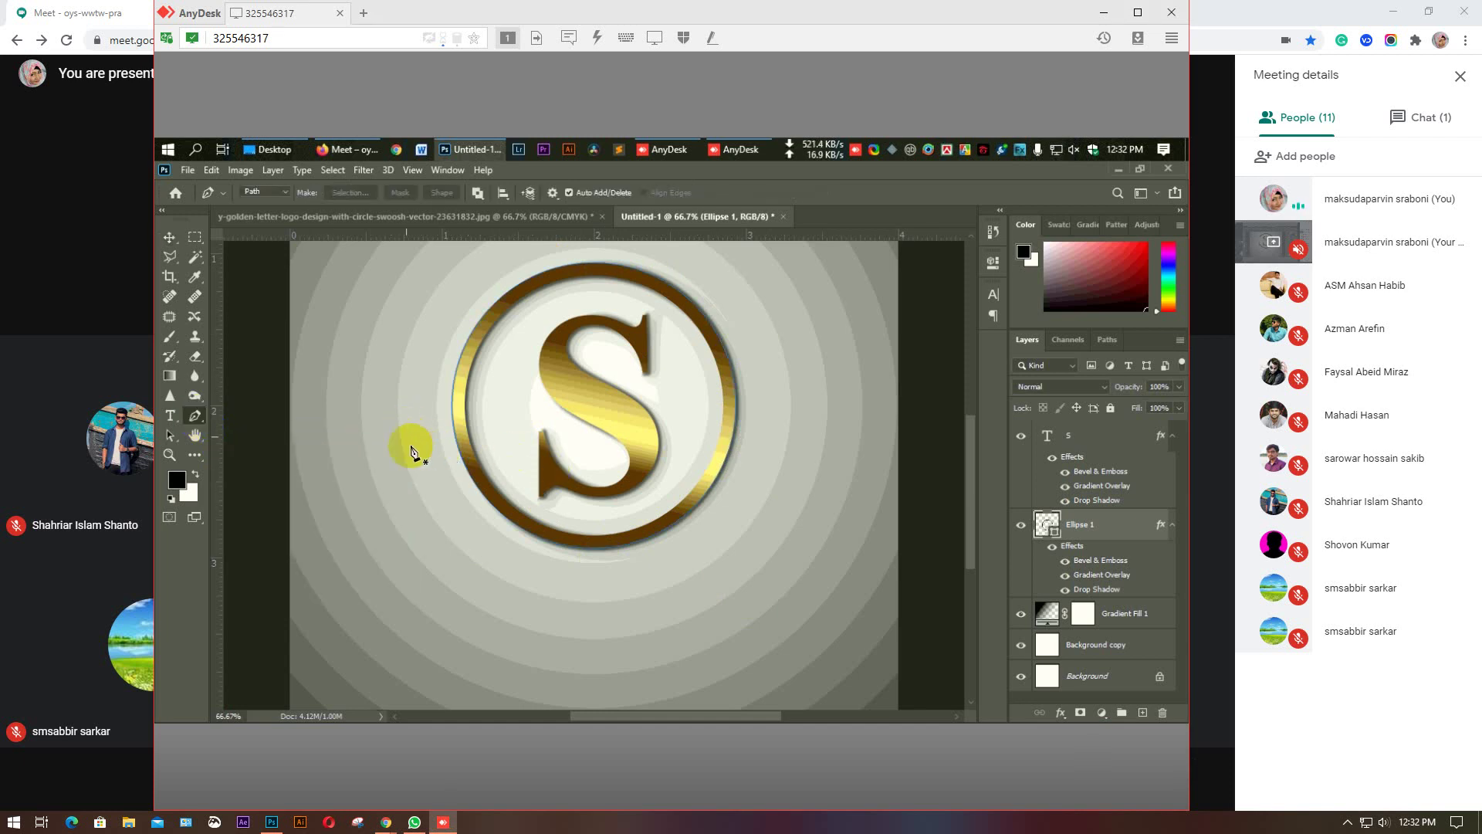
Make the S layer active and start the swoosh path left of the ring, curving across the S.
{"action": "mouse_move", "coordinate": [1160, 535]}
{"action": "left_mouse_down"}
{"action": "mouse_move", "coordinate": [1128, 523]}
{"action": "mouse_move", "coordinate": [1097, 436]}
{"action": "left_mouse_up"}
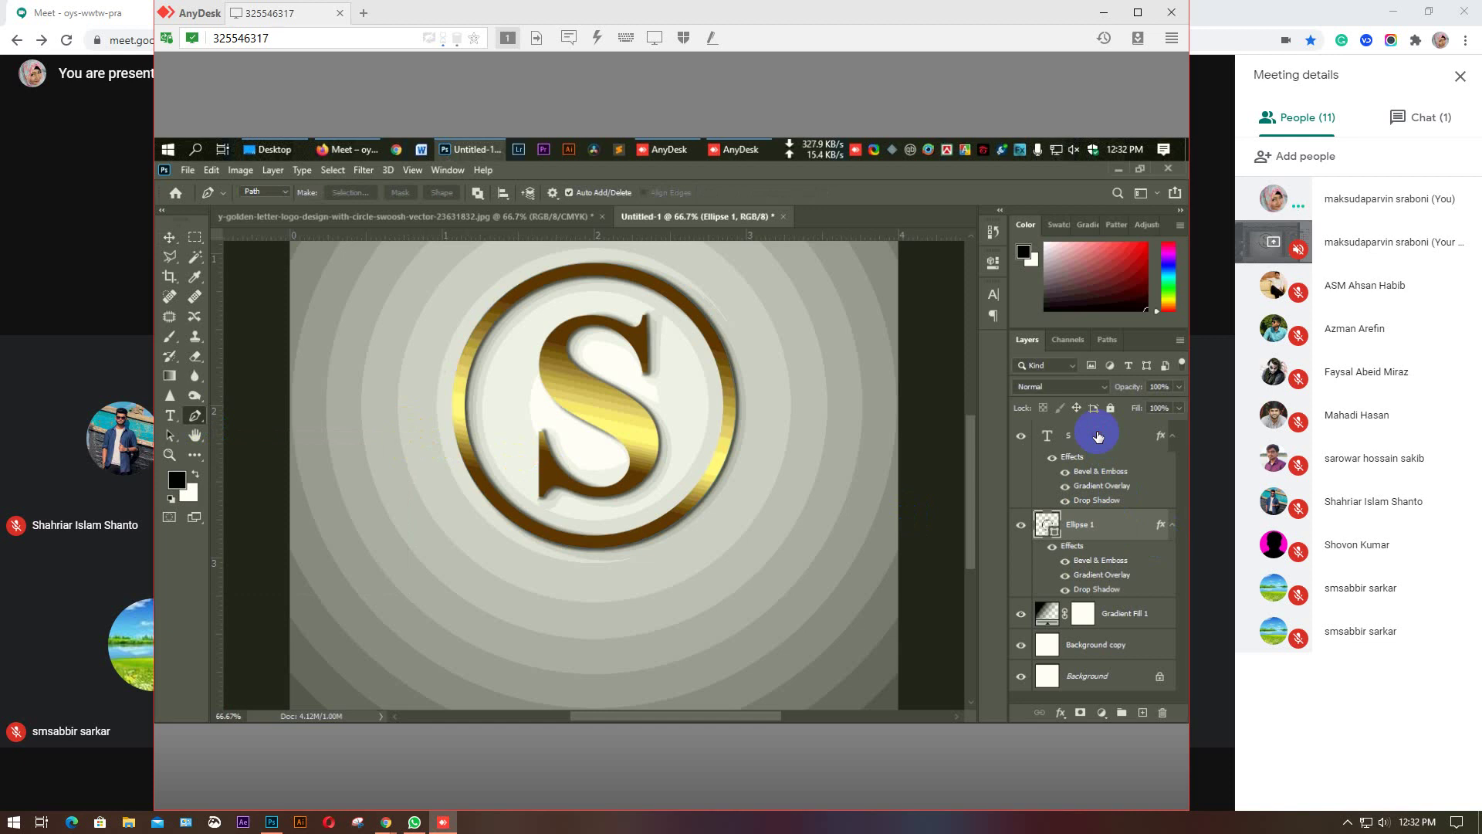
{"action": "left_click", "coordinate": [1098, 437]}
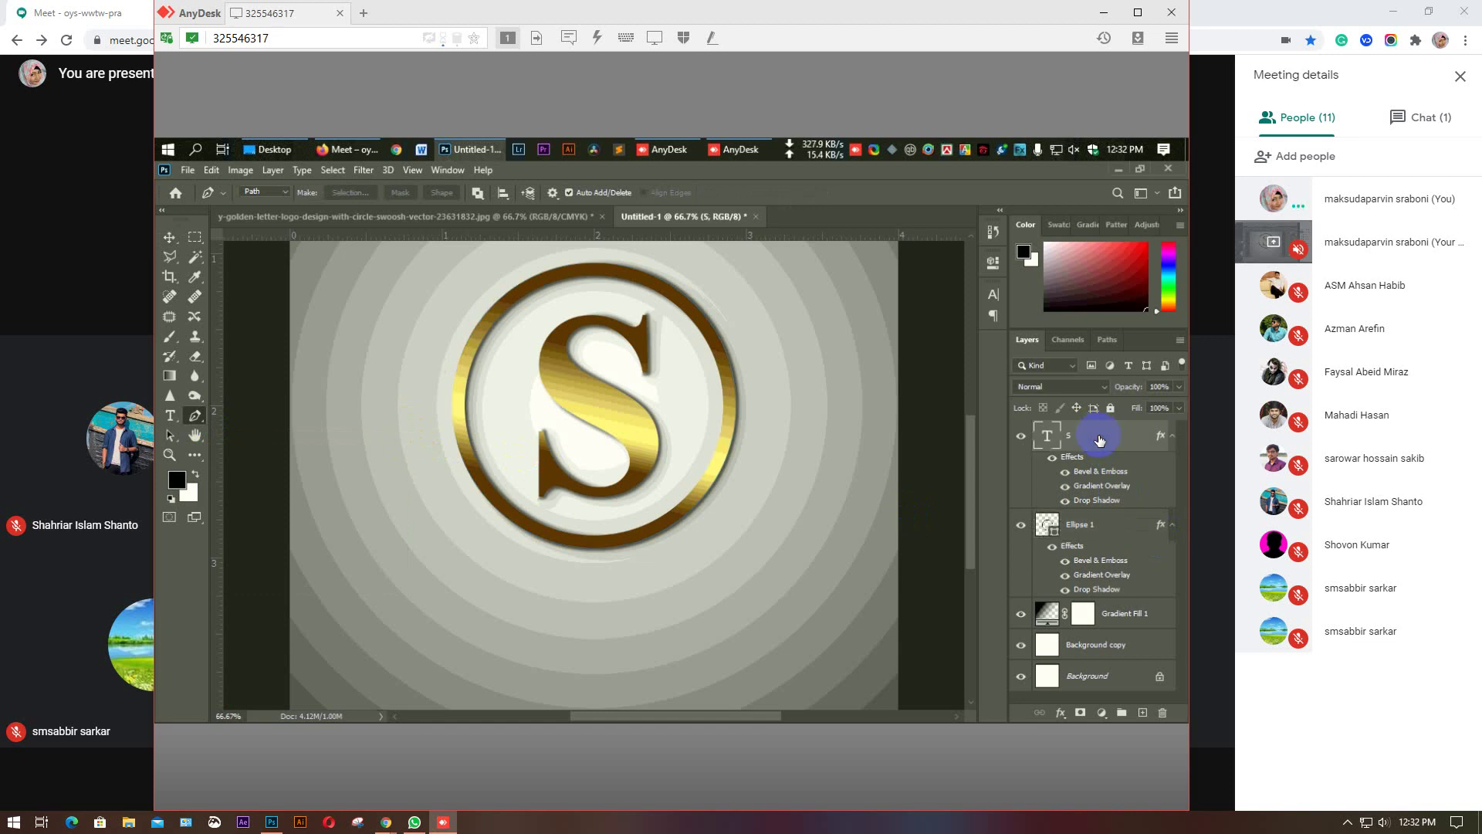
{"action": "left_click", "coordinate": [407, 473]}
{"action": "left_click_drag", "start_coordinate": [565, 398], "coordinate": [699, 381]}
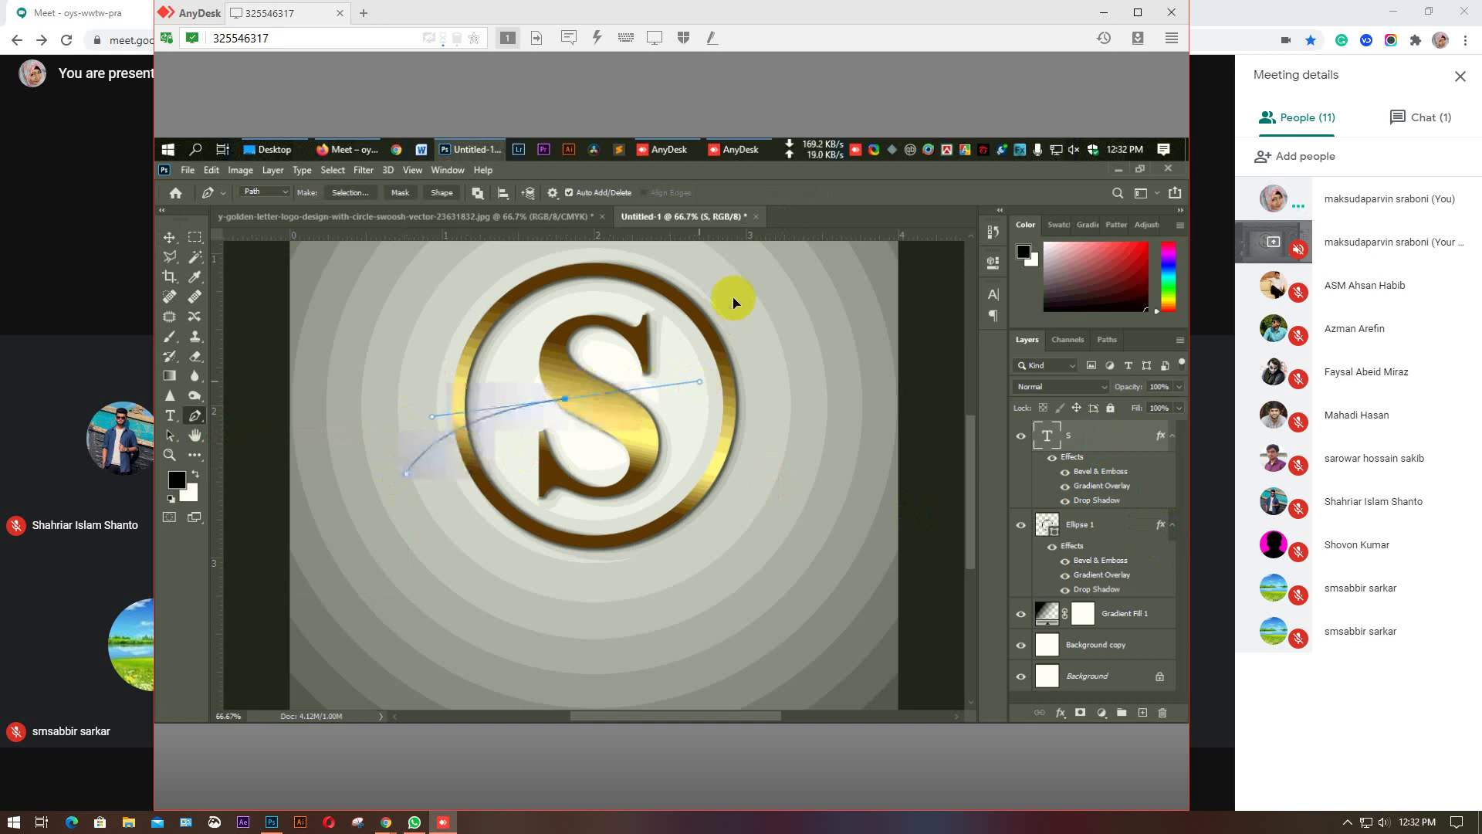
Turn on the Rubber Band path preview and extend the swoosh past the ring's upper right.
{"action": "left_click", "coordinate": [554, 194]}
{"action": "left_click", "coordinate": [507, 267]}
{"action": "left_click", "coordinate": [559, 193]}
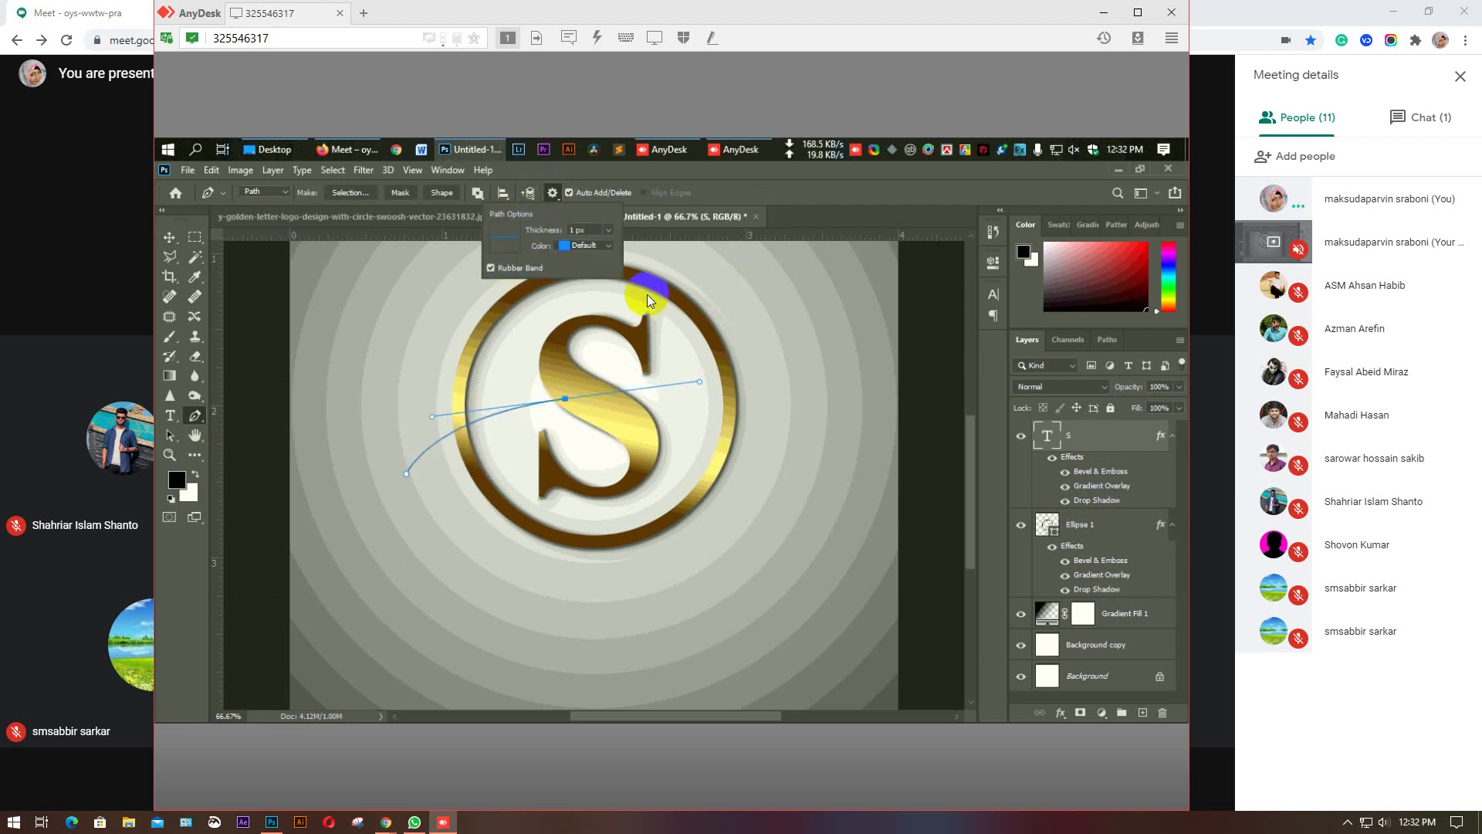
{"action": "left_click", "coordinate": [767, 335]}
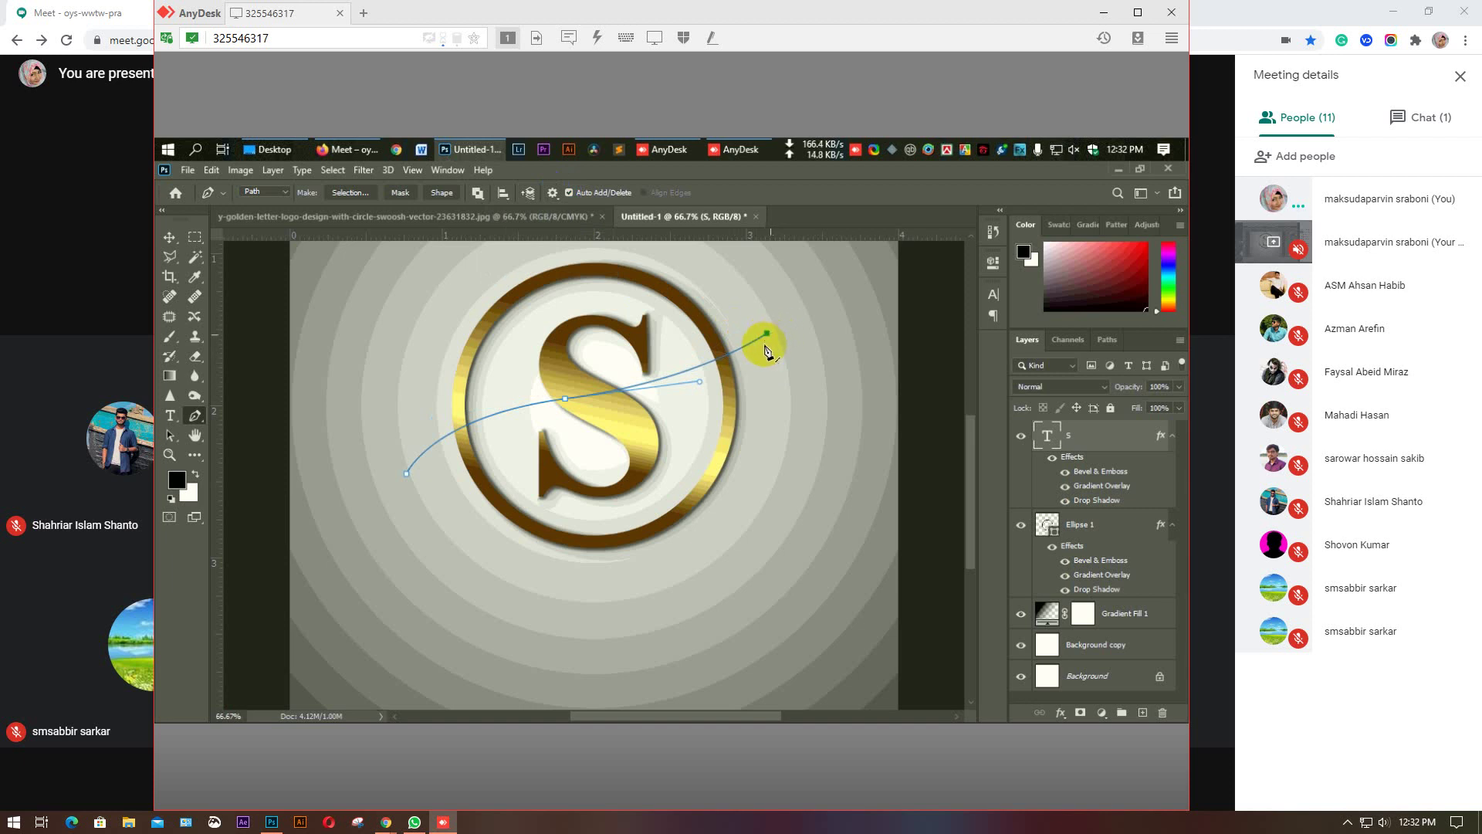
Curve the swoosh back through the middle anchor and close the path at its start.
{"action": "scroll", "coordinate": [565, 425], "scroll_direction": "up", "scroll_amount": 3}
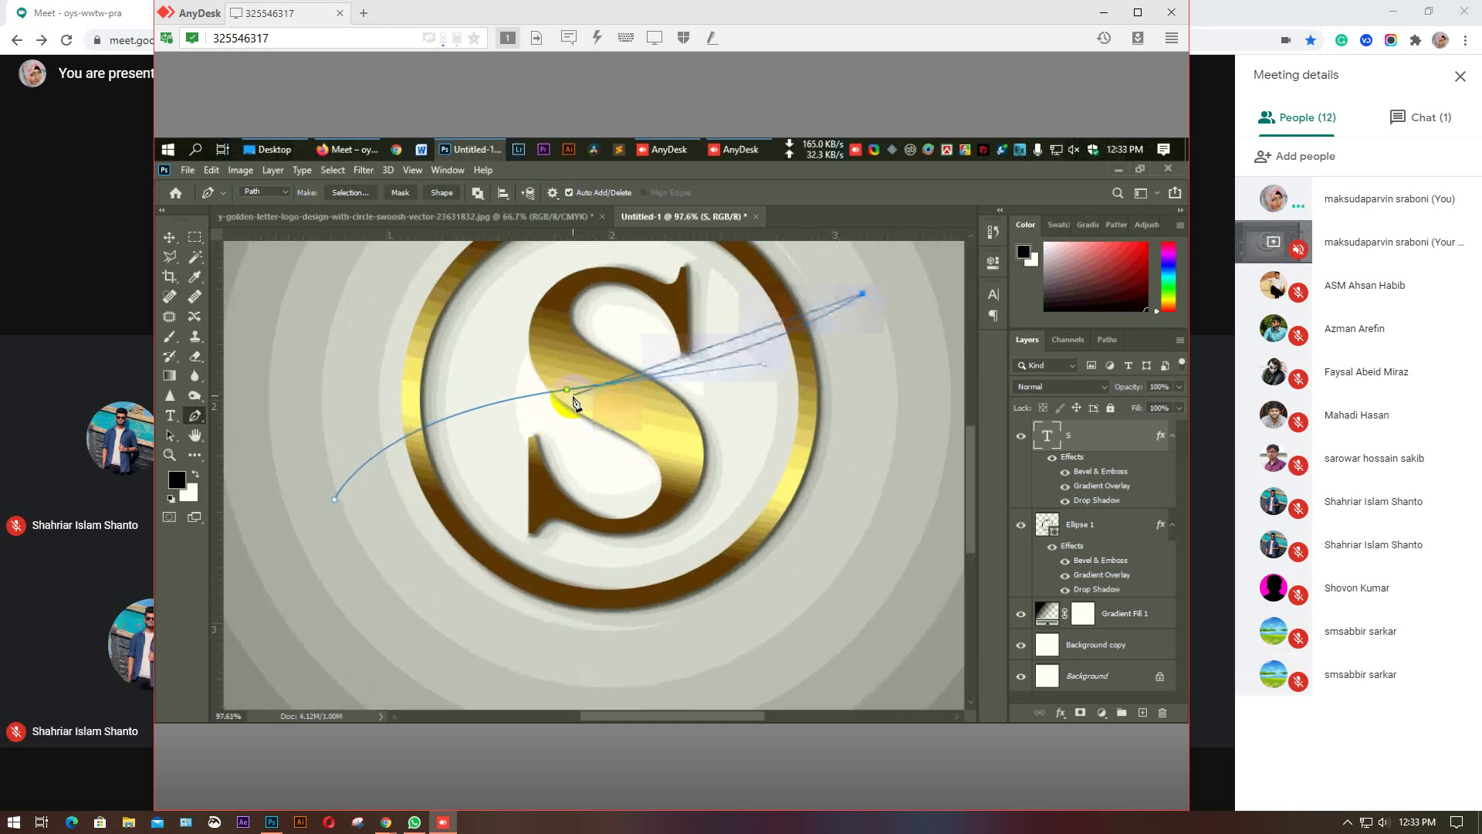
{"action": "left_click_drag", "start_coordinate": [573, 399], "coordinate": [408, 407]}
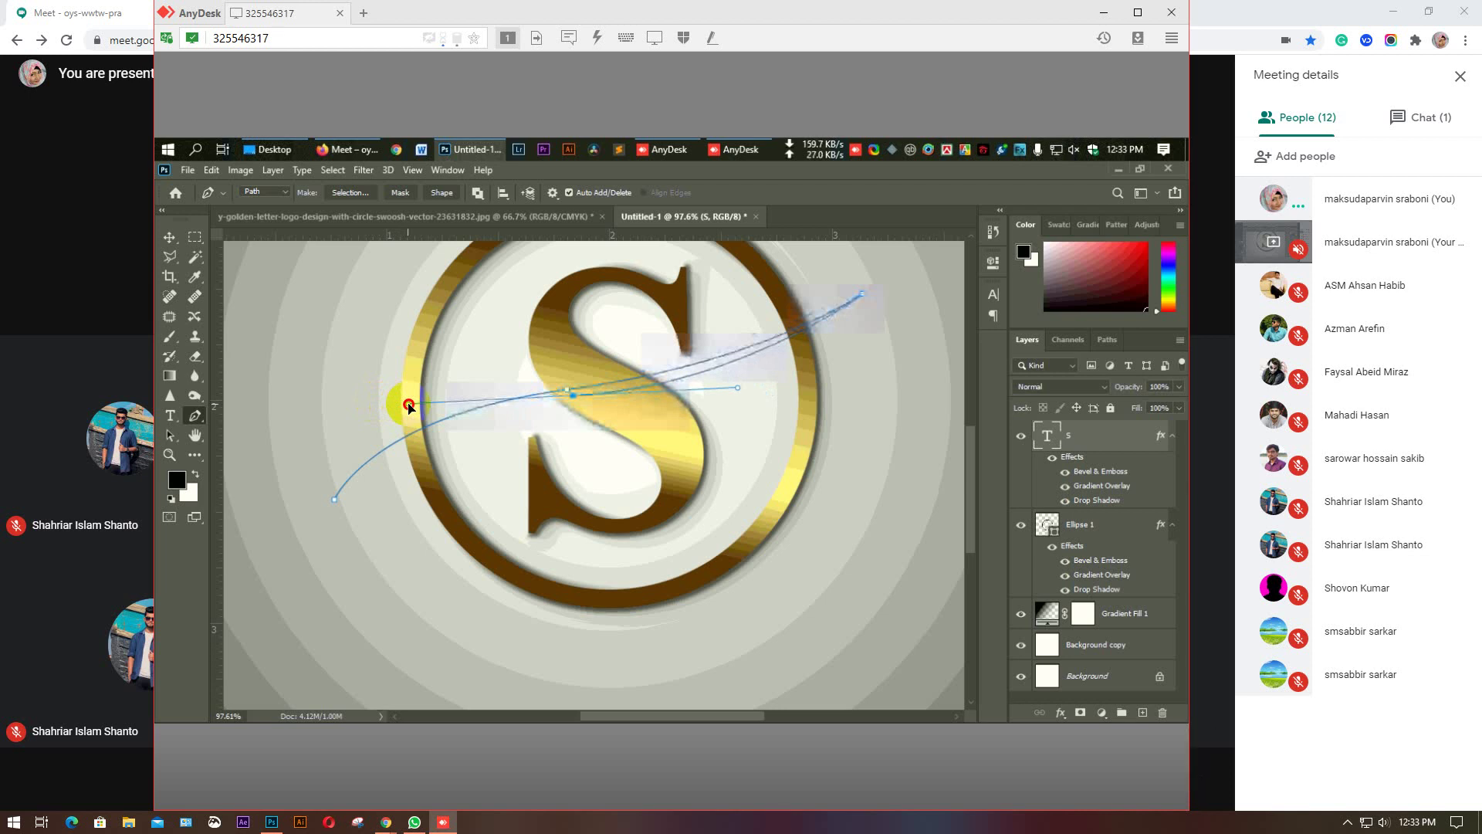
{"action": "left_click", "coordinate": [334, 500]}
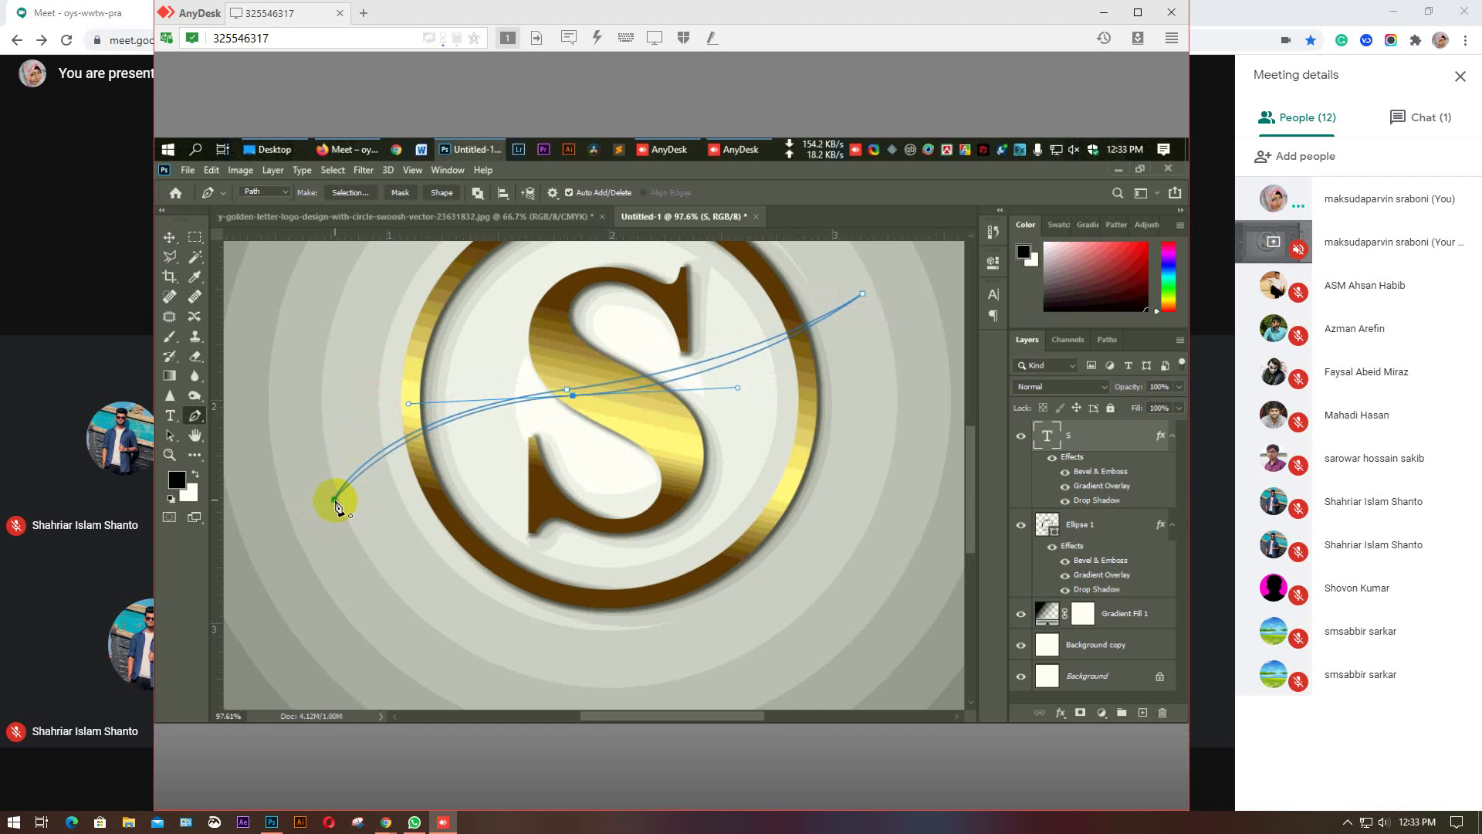
{"action": "mouse_move", "coordinate": [334, 501]}
{"action": "left_mouse_down"}
{"action": "mouse_move", "coordinate": [307, 531]}
{"action": "mouse_move", "coordinate": [331, 503]}
{"action": "mouse_move", "coordinate": [349, 507]}
{"action": "left_mouse_up"}
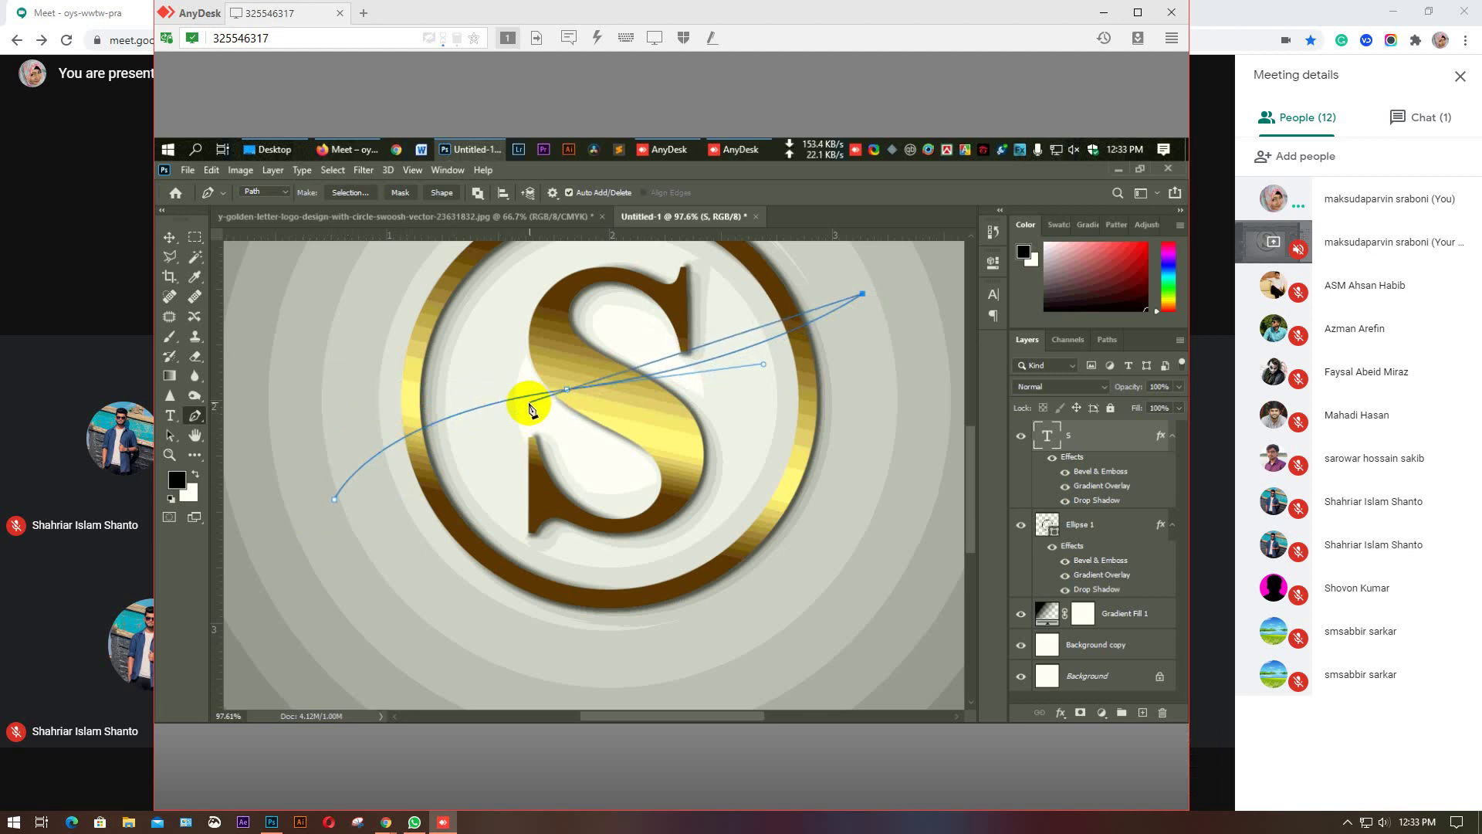
Add curved anchors along the swoosh's lower edge and reclose the tapered outline.
{"action": "left_click_drag", "start_coordinate": [530, 403], "coordinate": [302, 417]}
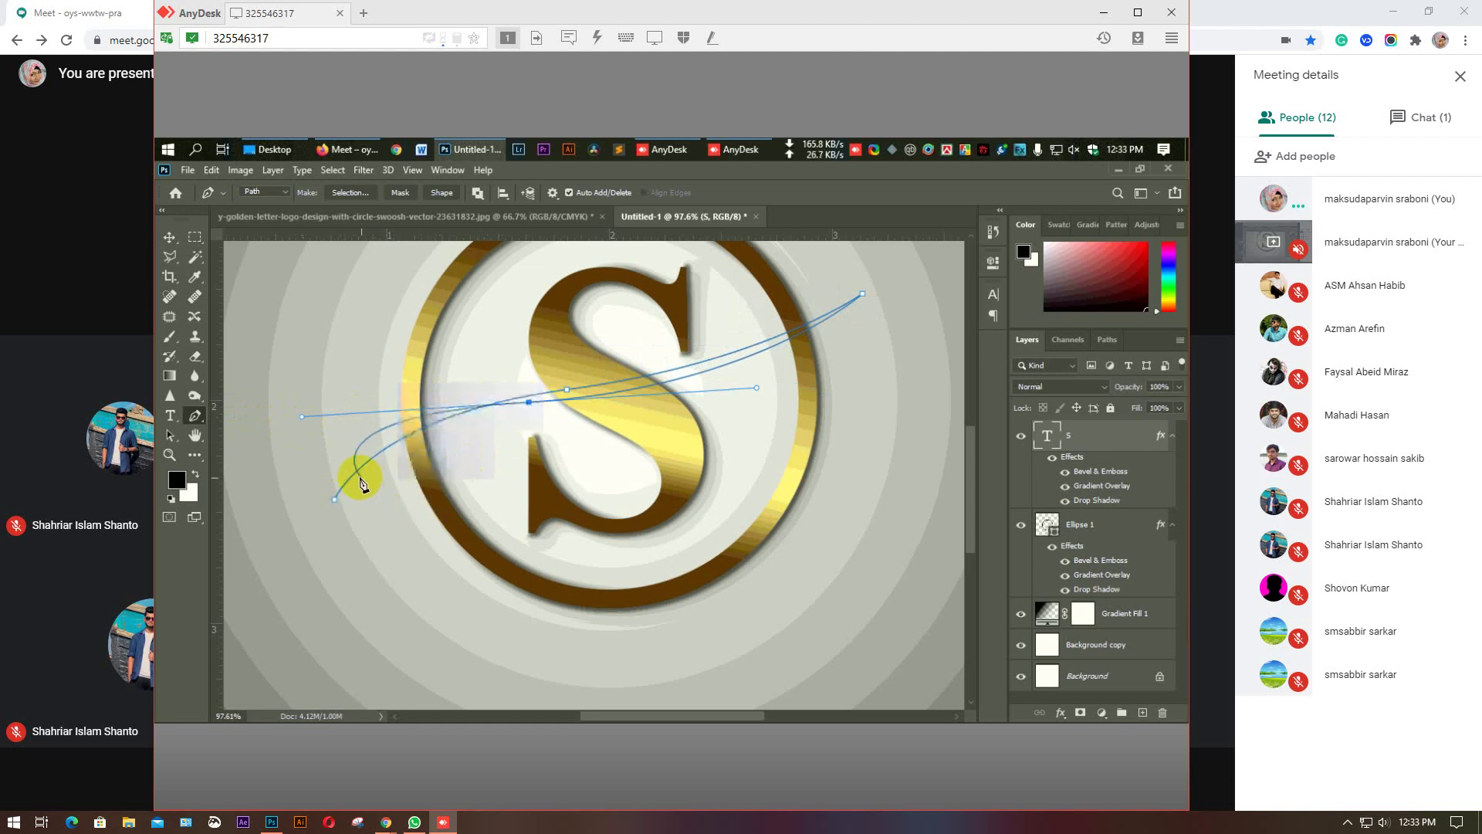
{"action": "left_click", "coordinate": [529, 402]}
{"action": "left_click_drag", "start_coordinate": [334, 499], "coordinate": [277, 577]}
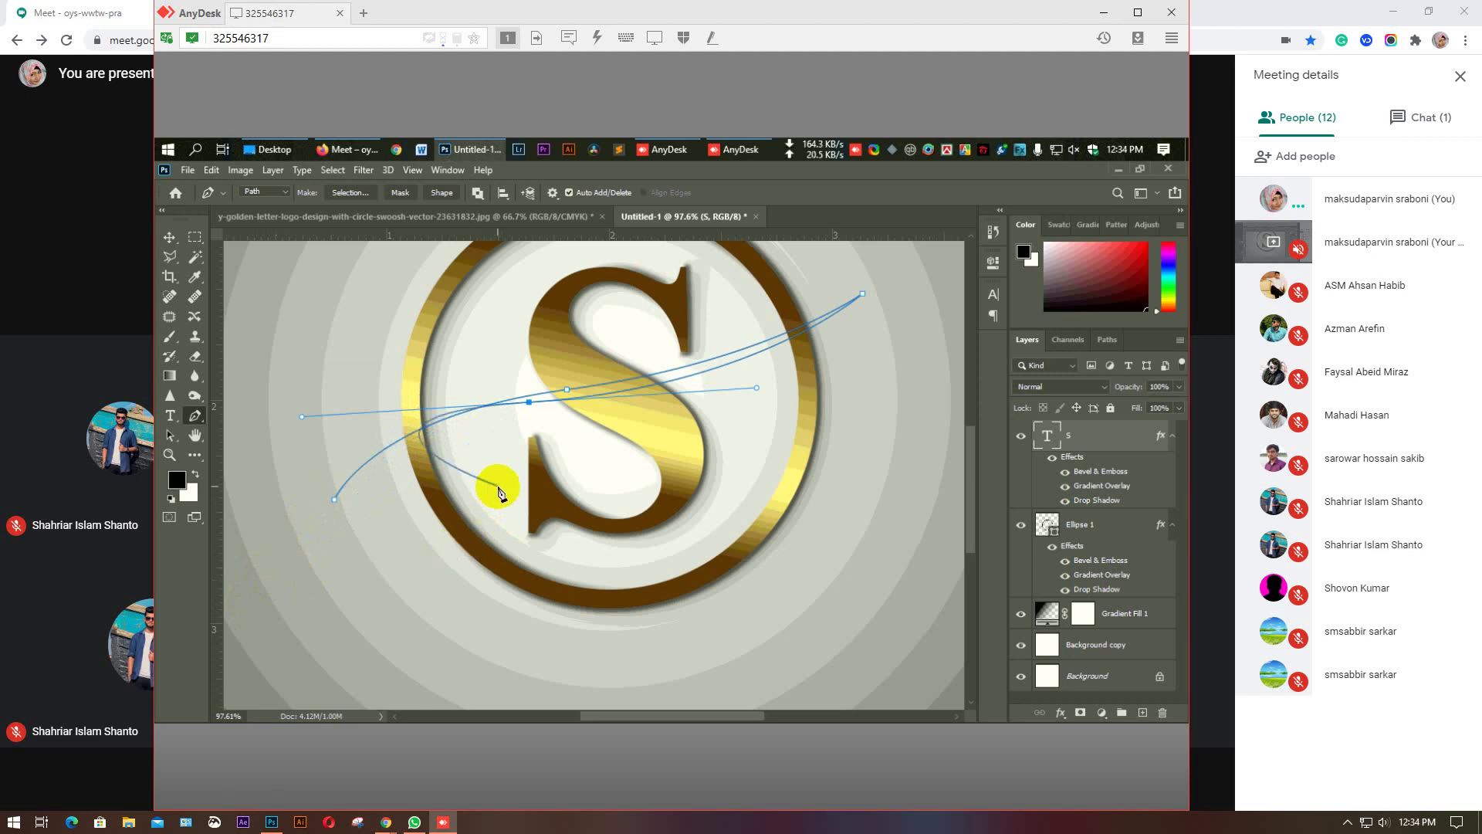
{"action": "key", "text": "ctrl+z"}
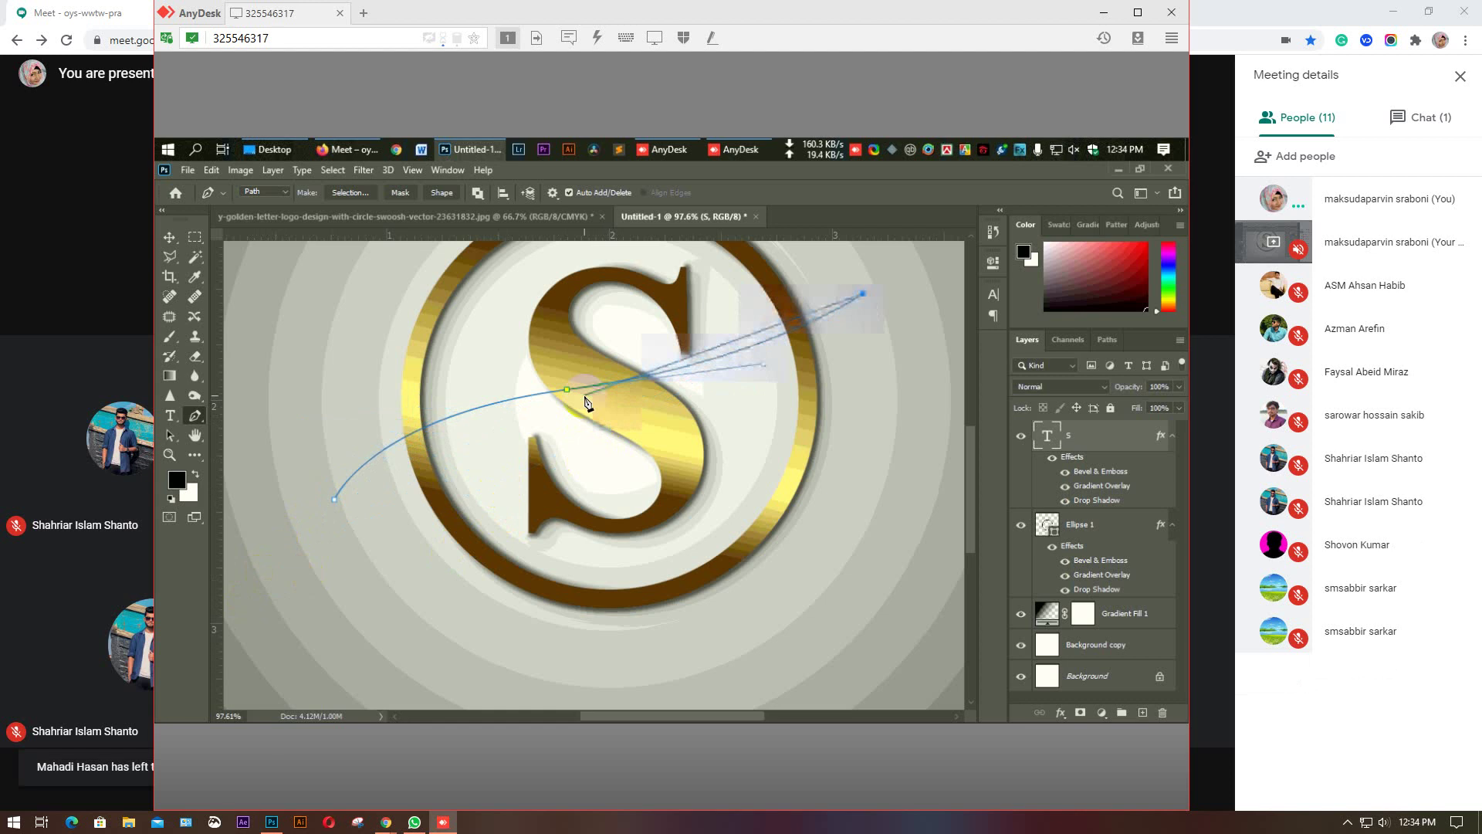
{"action": "left_click_drag", "start_coordinate": [585, 396], "coordinate": [433, 413]}
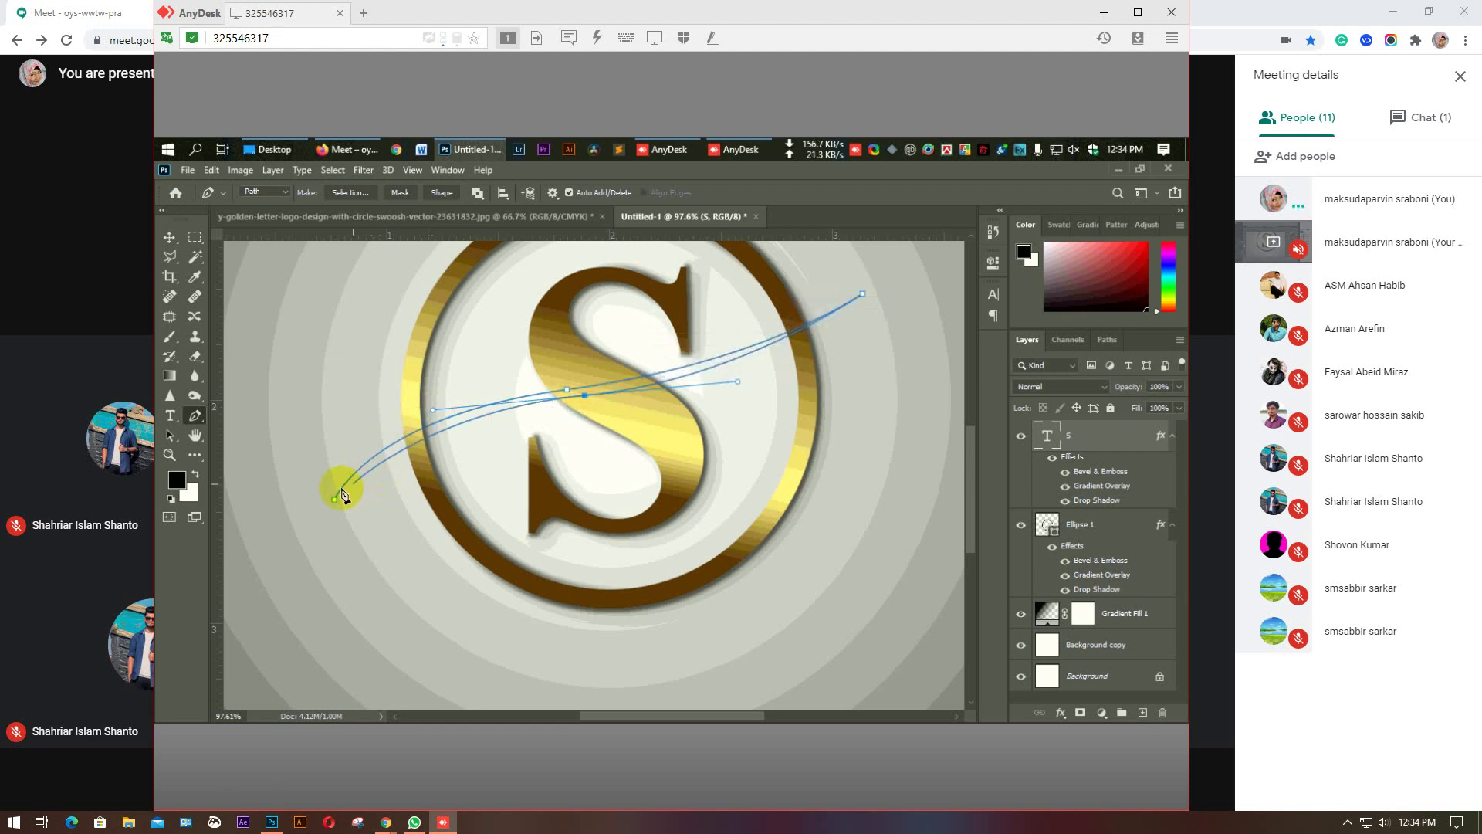
{"action": "left_click_drag", "start_coordinate": [333, 503], "coordinate": [321, 529]}
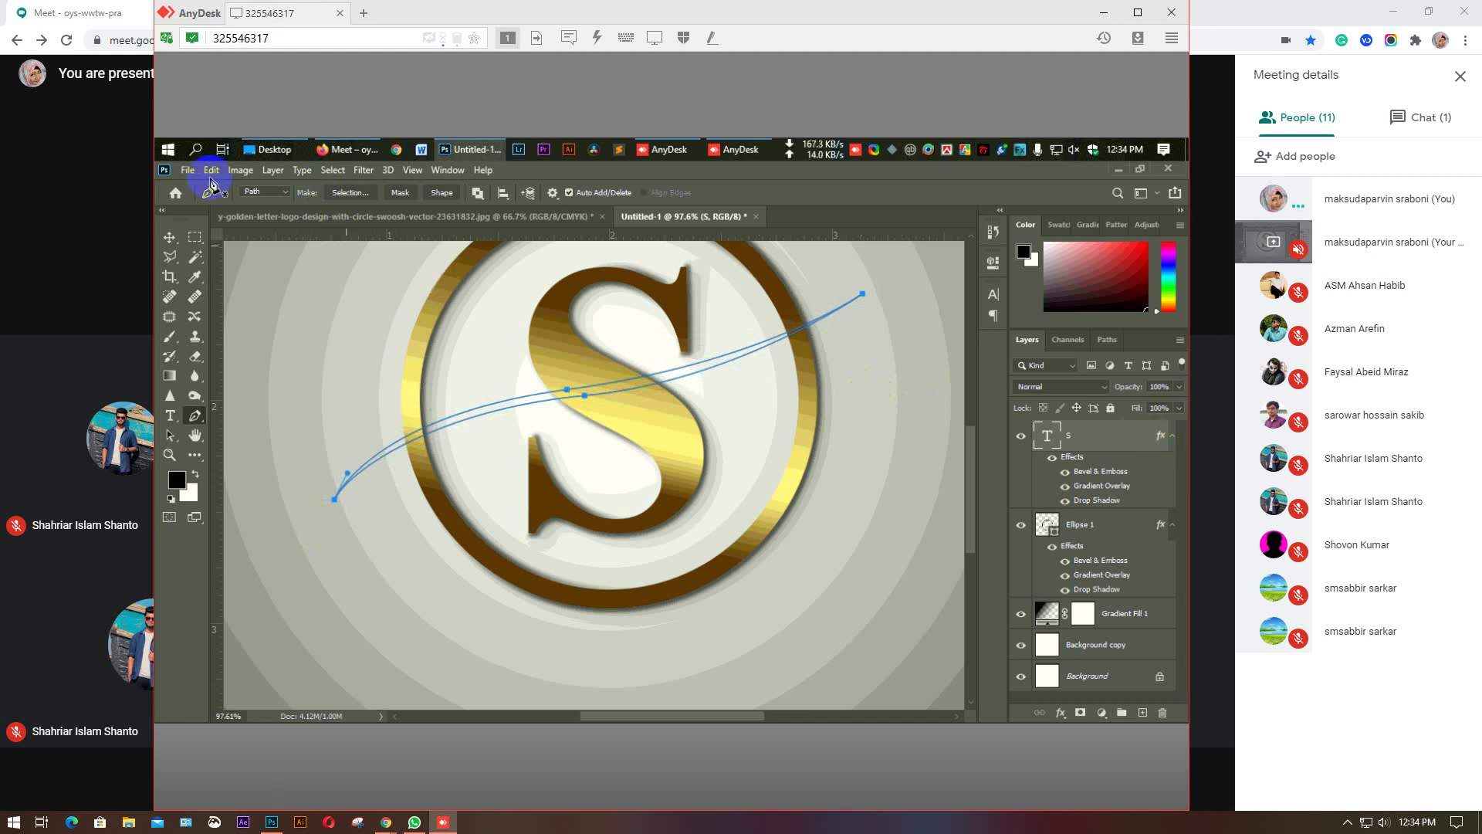
Switch the Pen tool to Shape mode and discard the unfinished outline.
{"action": "left_click", "coordinate": [286, 193]}
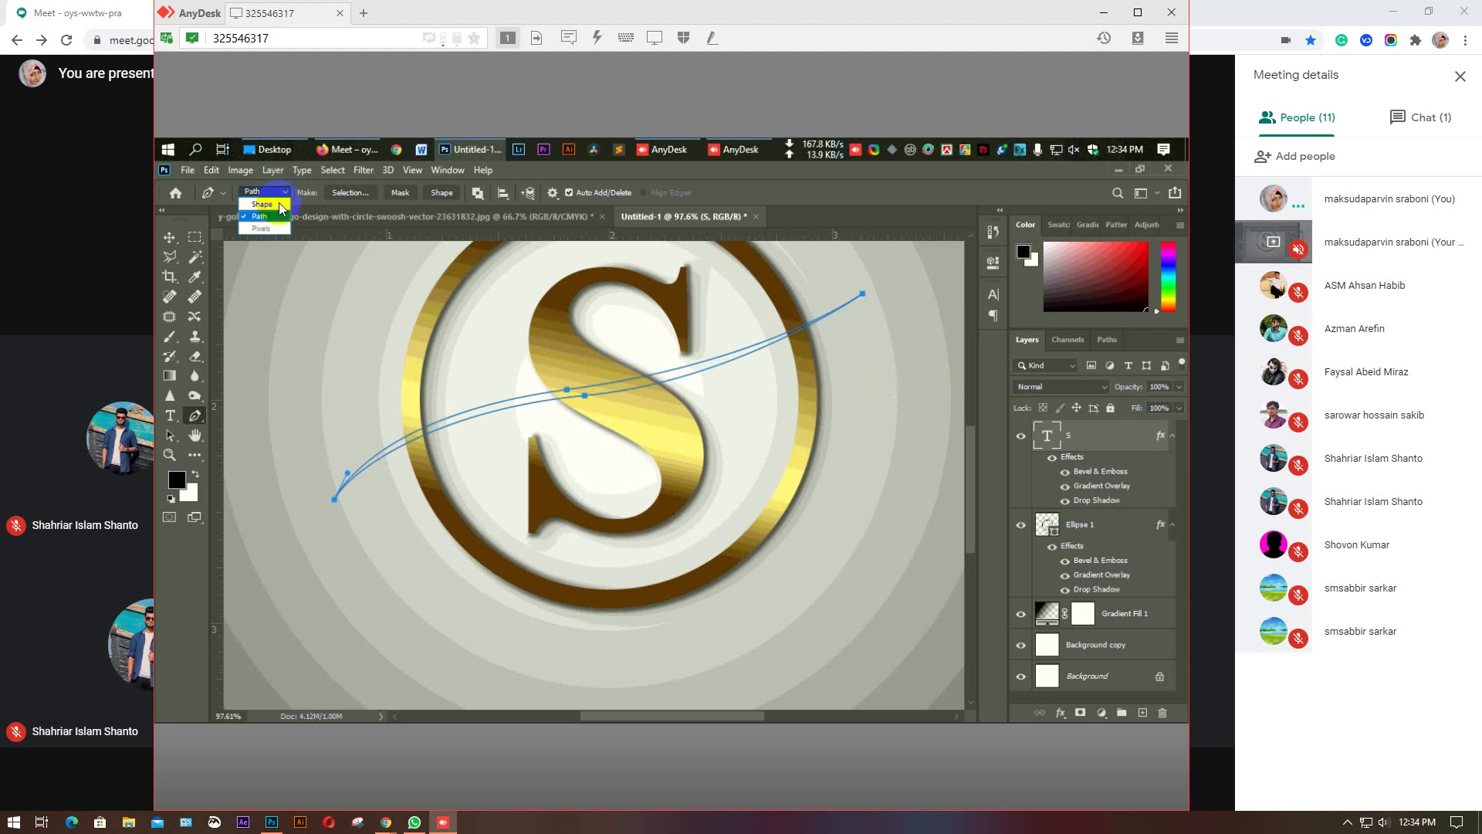
{"action": "left_click", "coordinate": [277, 204]}
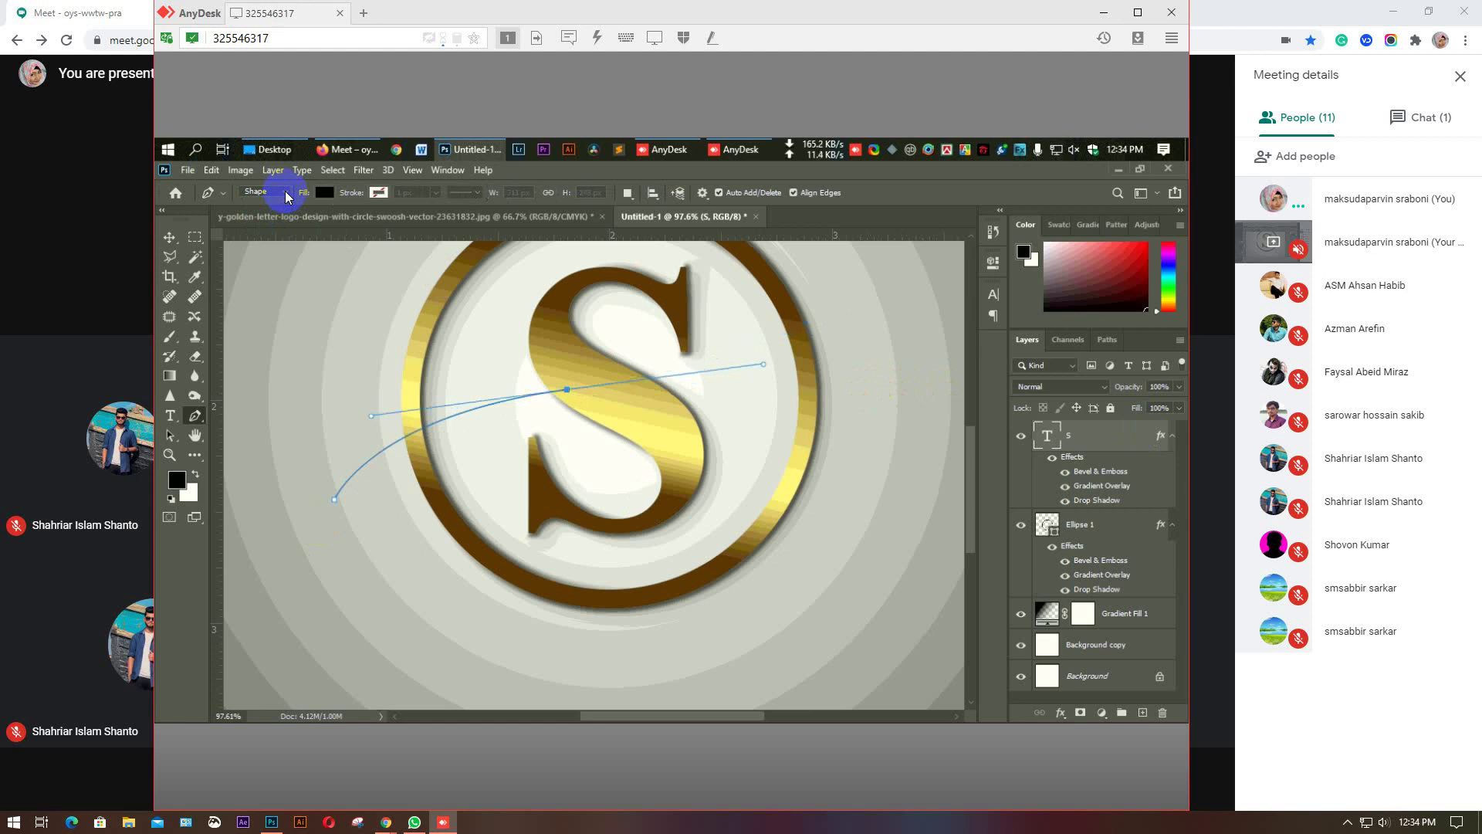
{"action": "key", "text": "ctrl+z"}
{"action": "key", "text": "ctrl+z"}
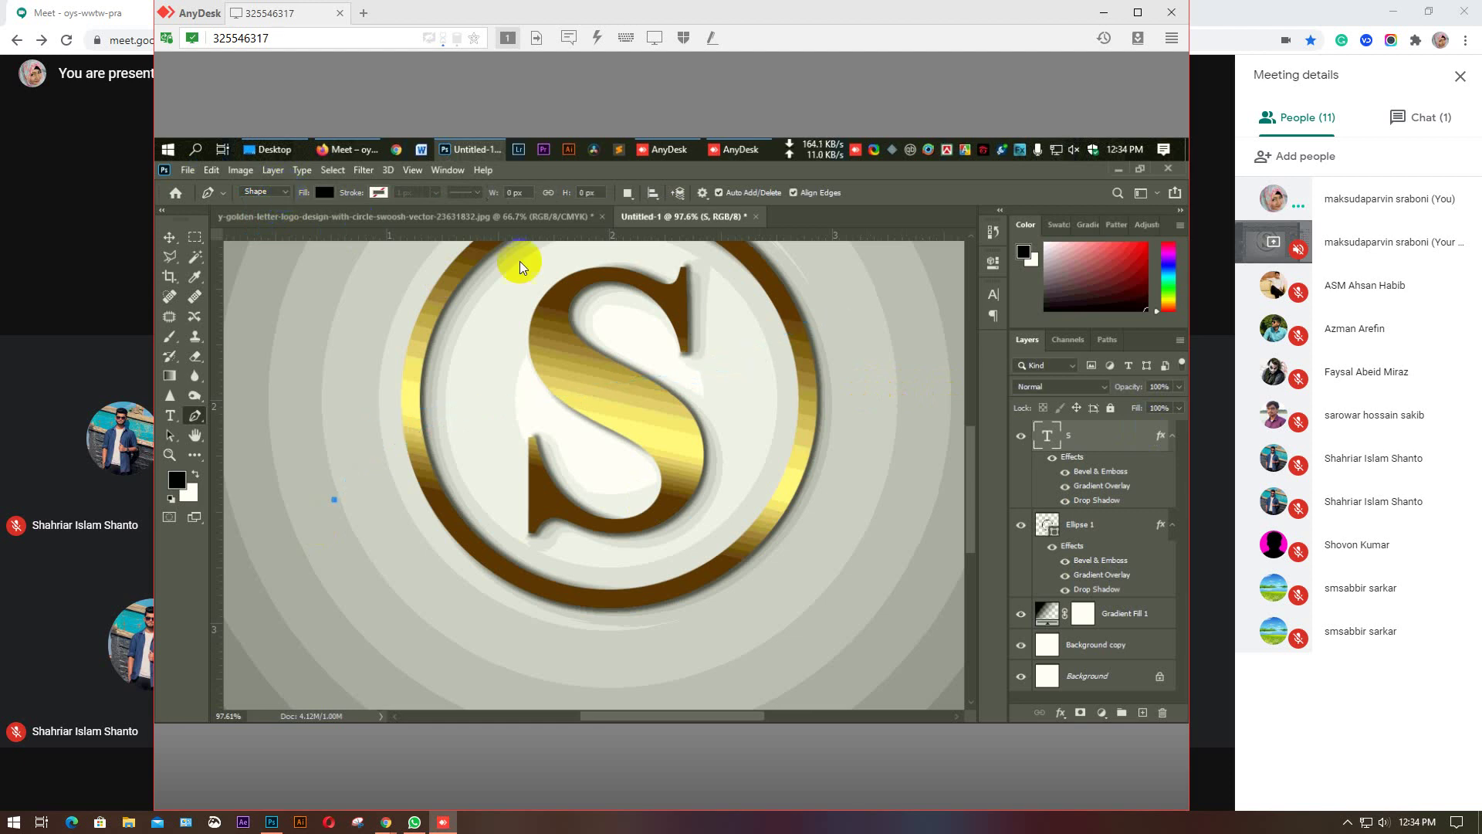
Redraw the curved swoosh from the S to the upper right, close it, and load it as a selection.
{"action": "left_click_drag", "start_coordinate": [593, 382], "coordinate": [791, 338]}
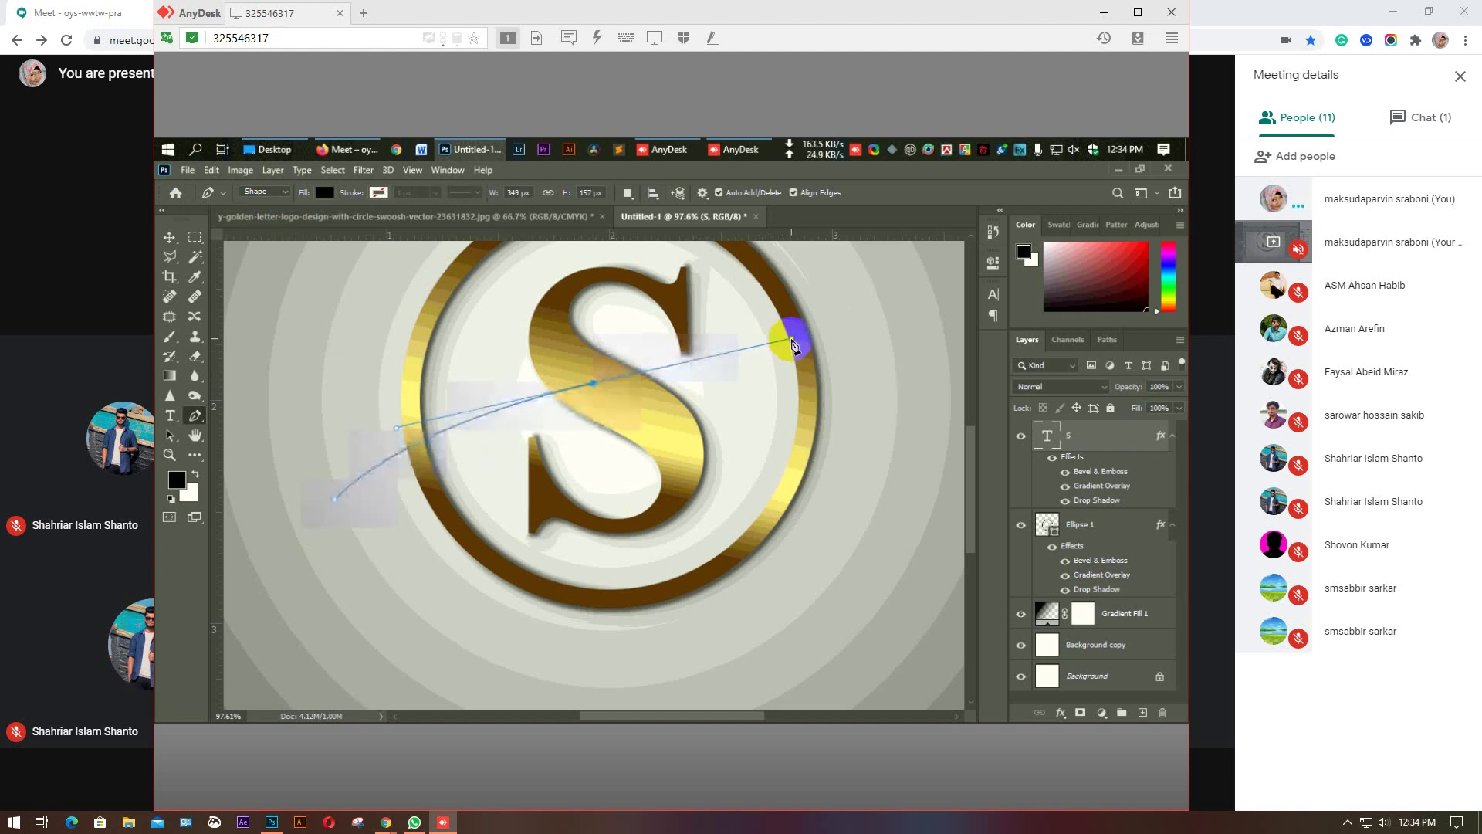
{"action": "left_click", "coordinate": [877, 293]}
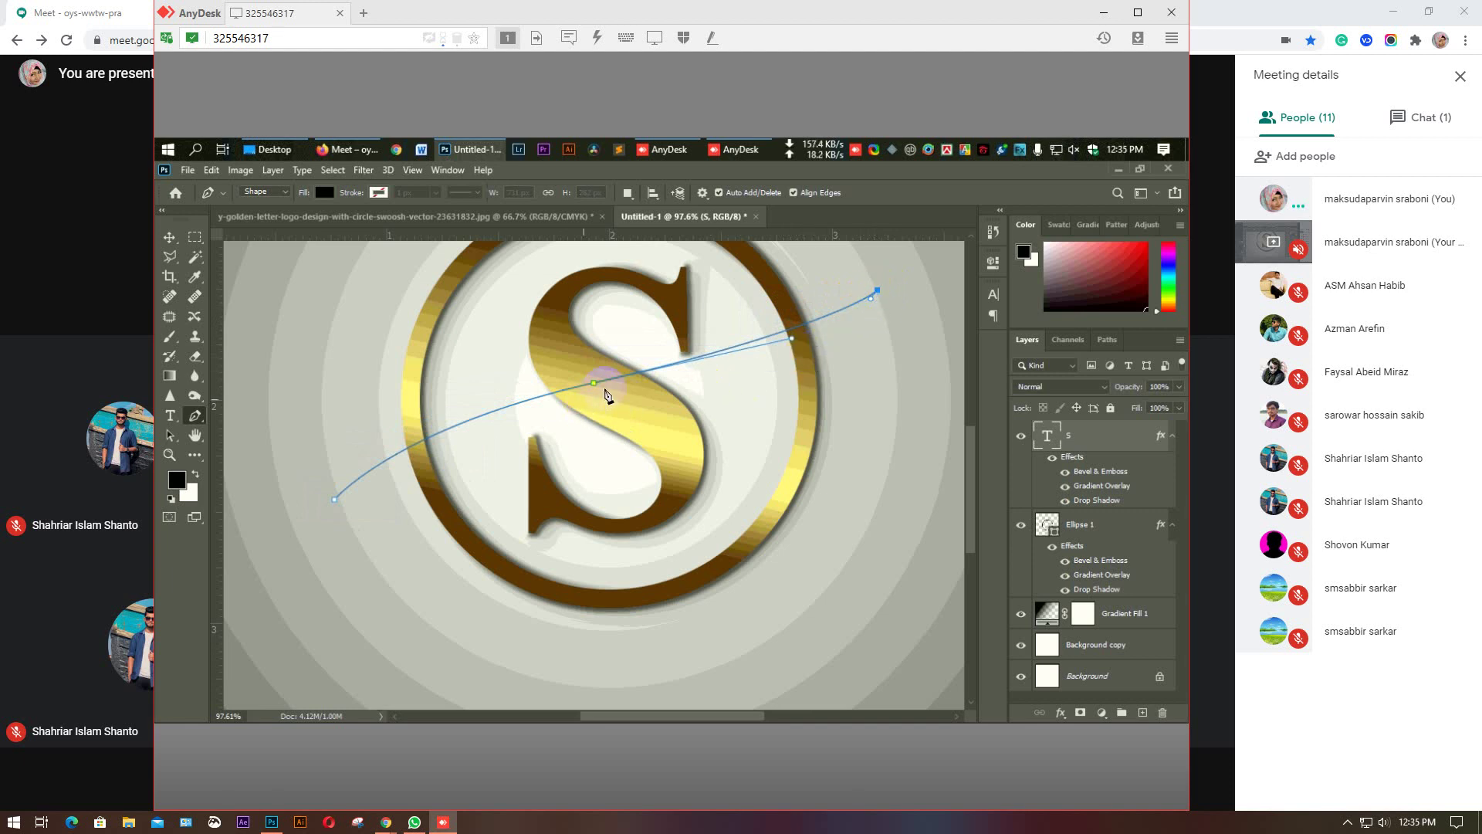
{"action": "left_click_drag", "start_coordinate": [605, 390], "coordinate": [436, 416]}
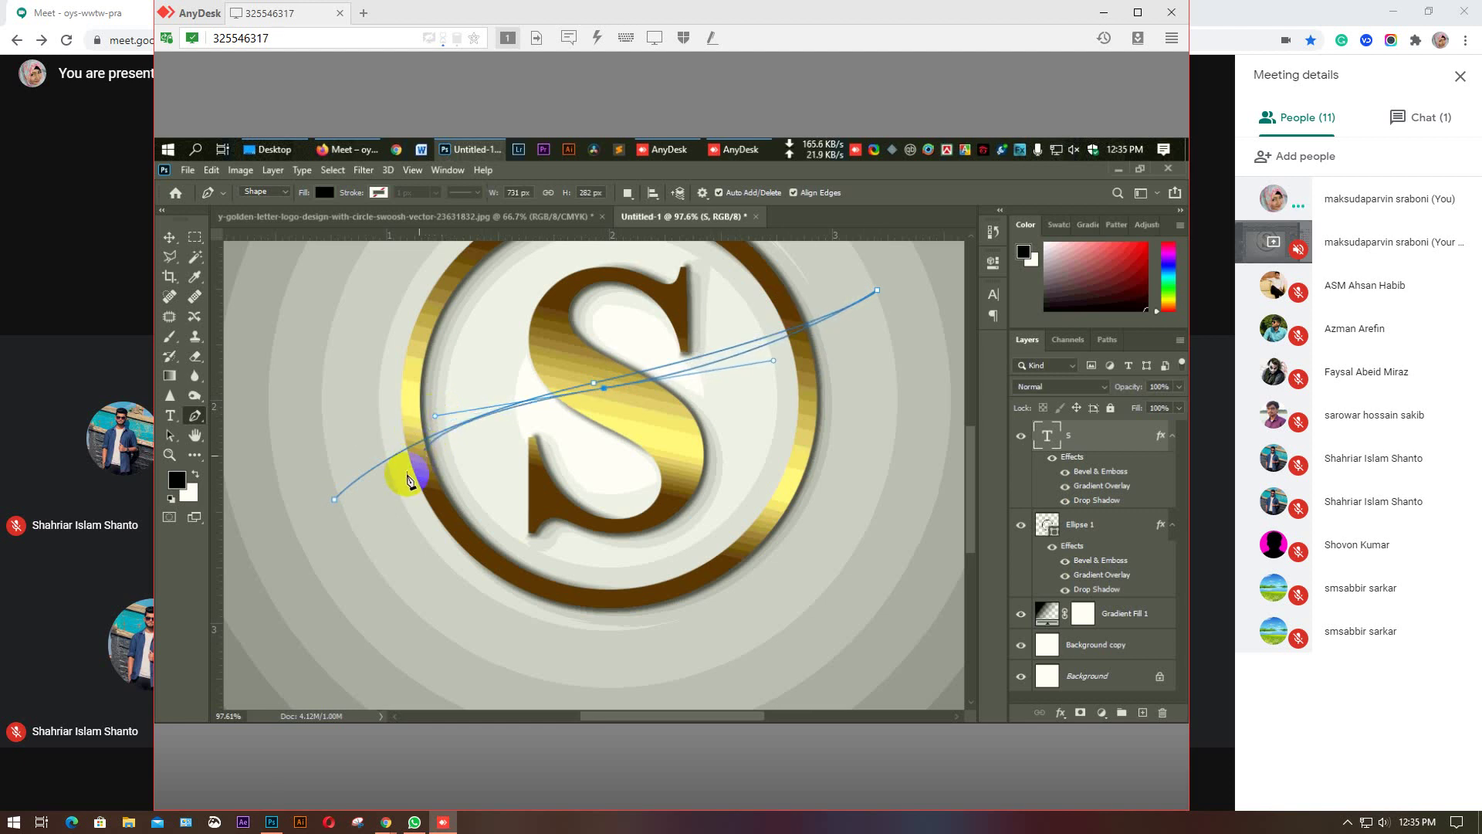
{"action": "left_click", "coordinate": [335, 507]}
{"action": "left_click", "coordinate": [327, 197]}
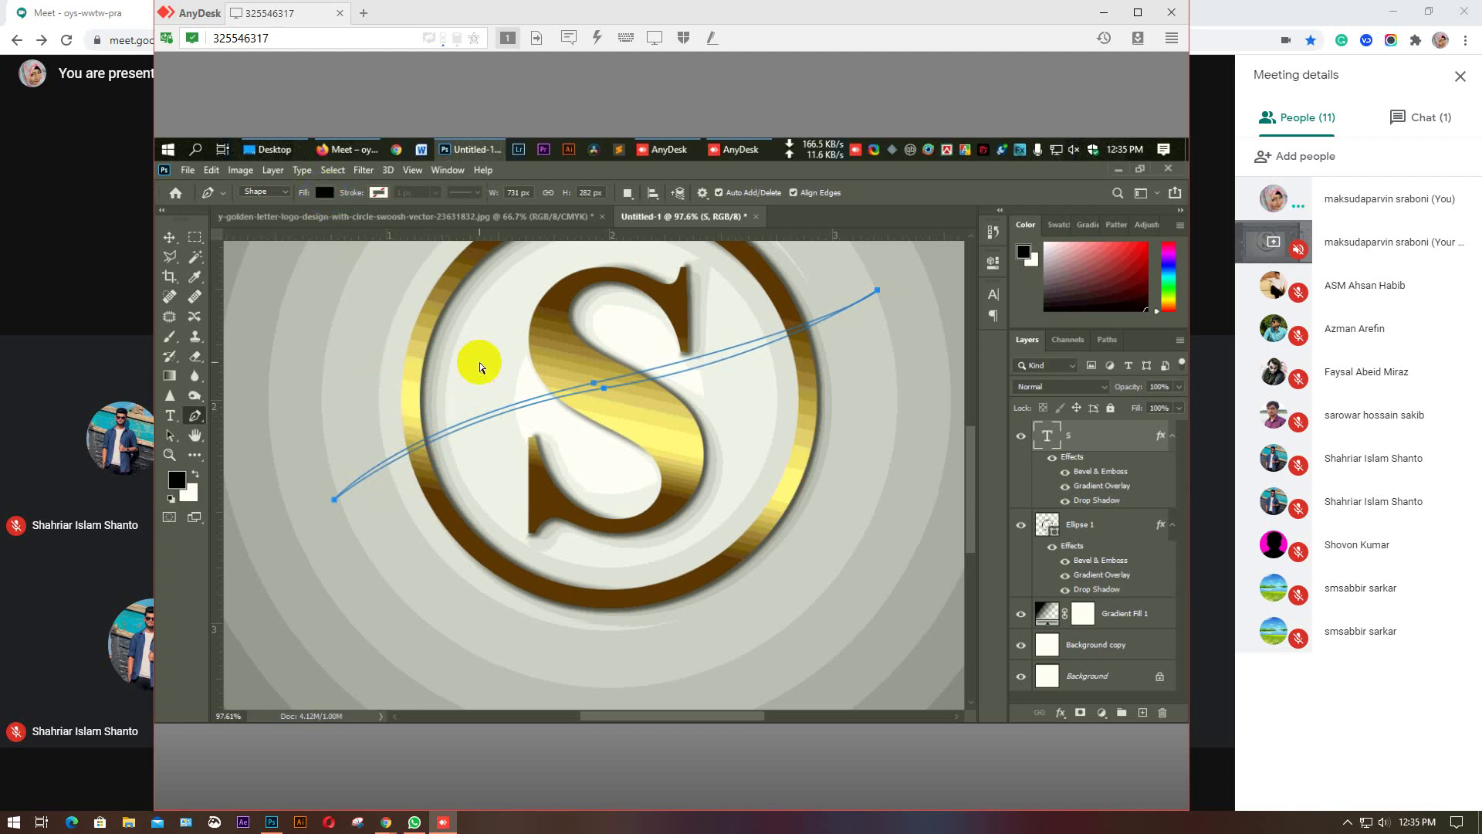
{"action": "key", "text": "Escape"}
{"action": "key", "text": "ctrl+Return"}
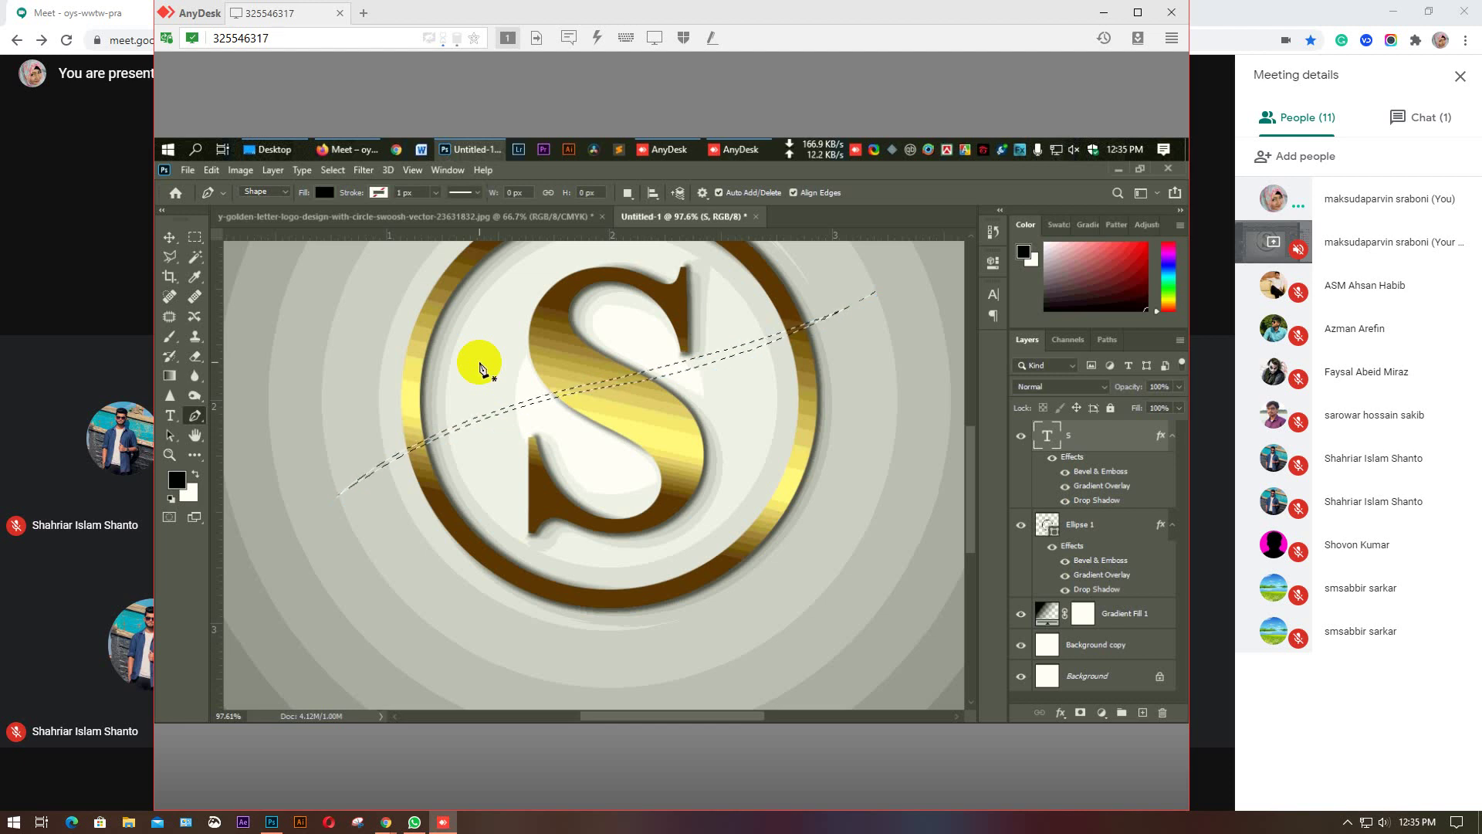
Set the shape Fill colour to red.
{"action": "left_click", "coordinate": [324, 192]}
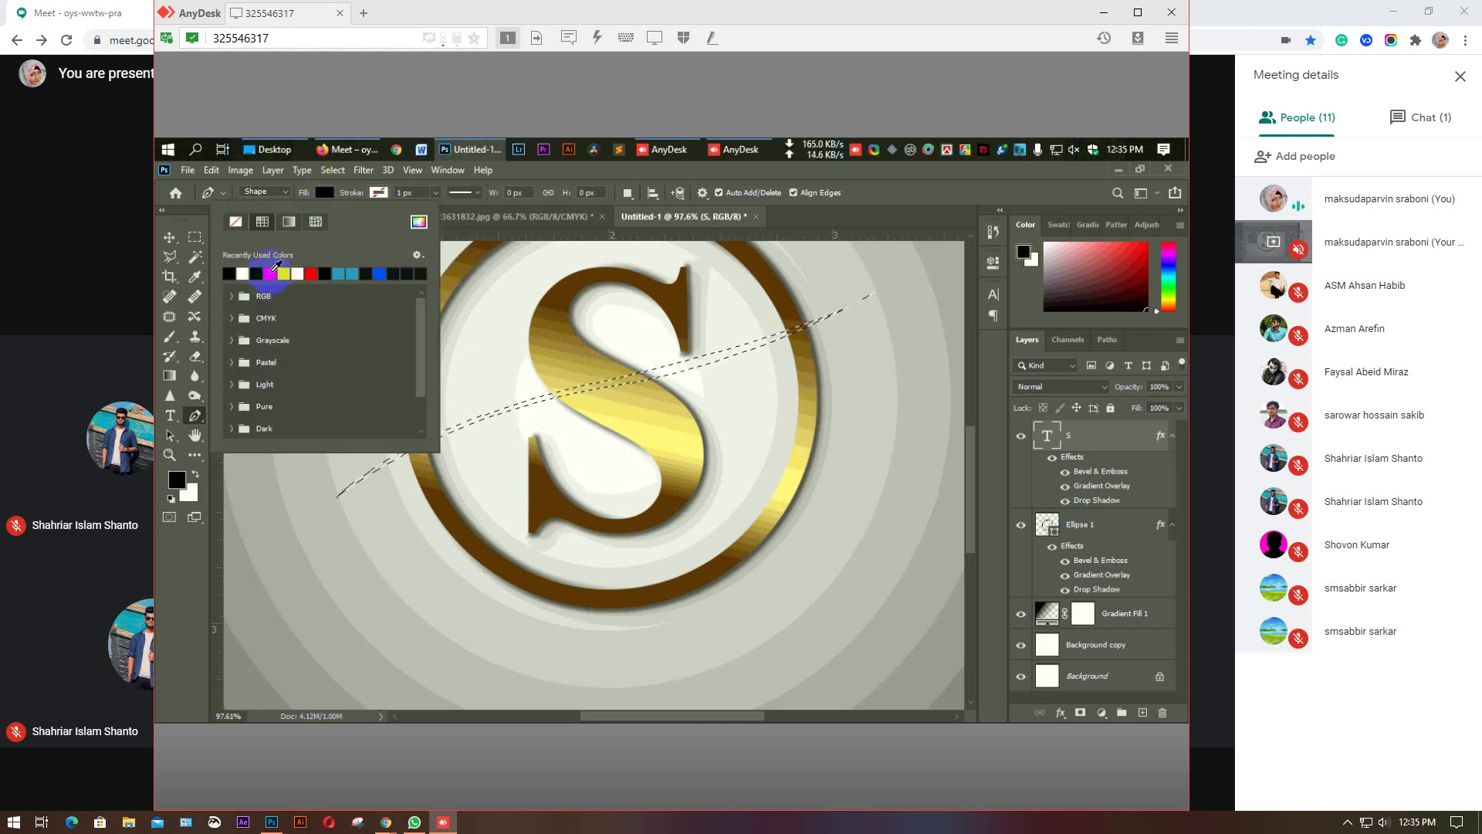
{"action": "left_click", "coordinate": [270, 273]}
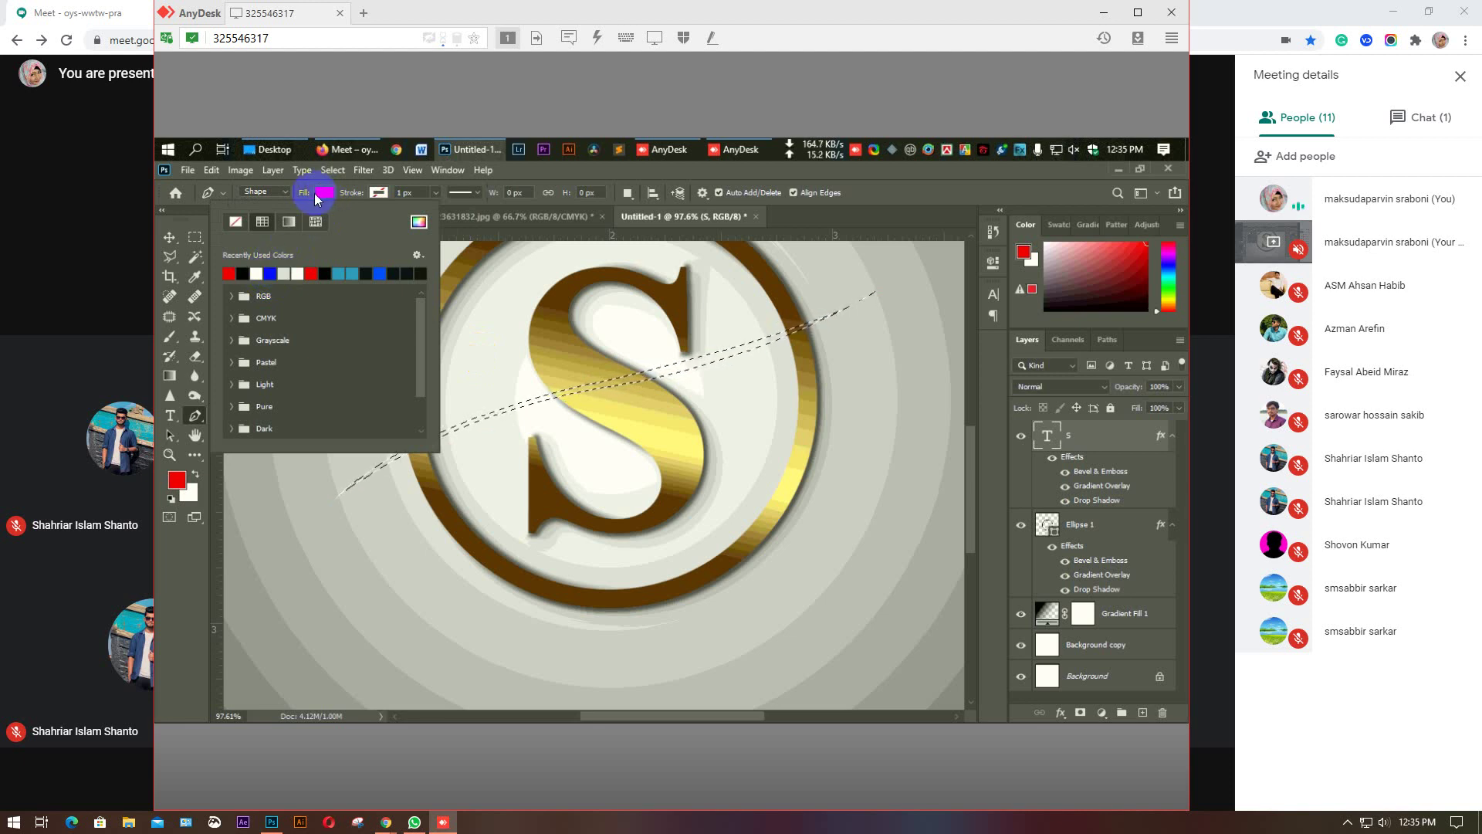
{"action": "left_click", "coordinate": [282, 197]}
{"action": "left_click", "coordinate": [280, 192]}
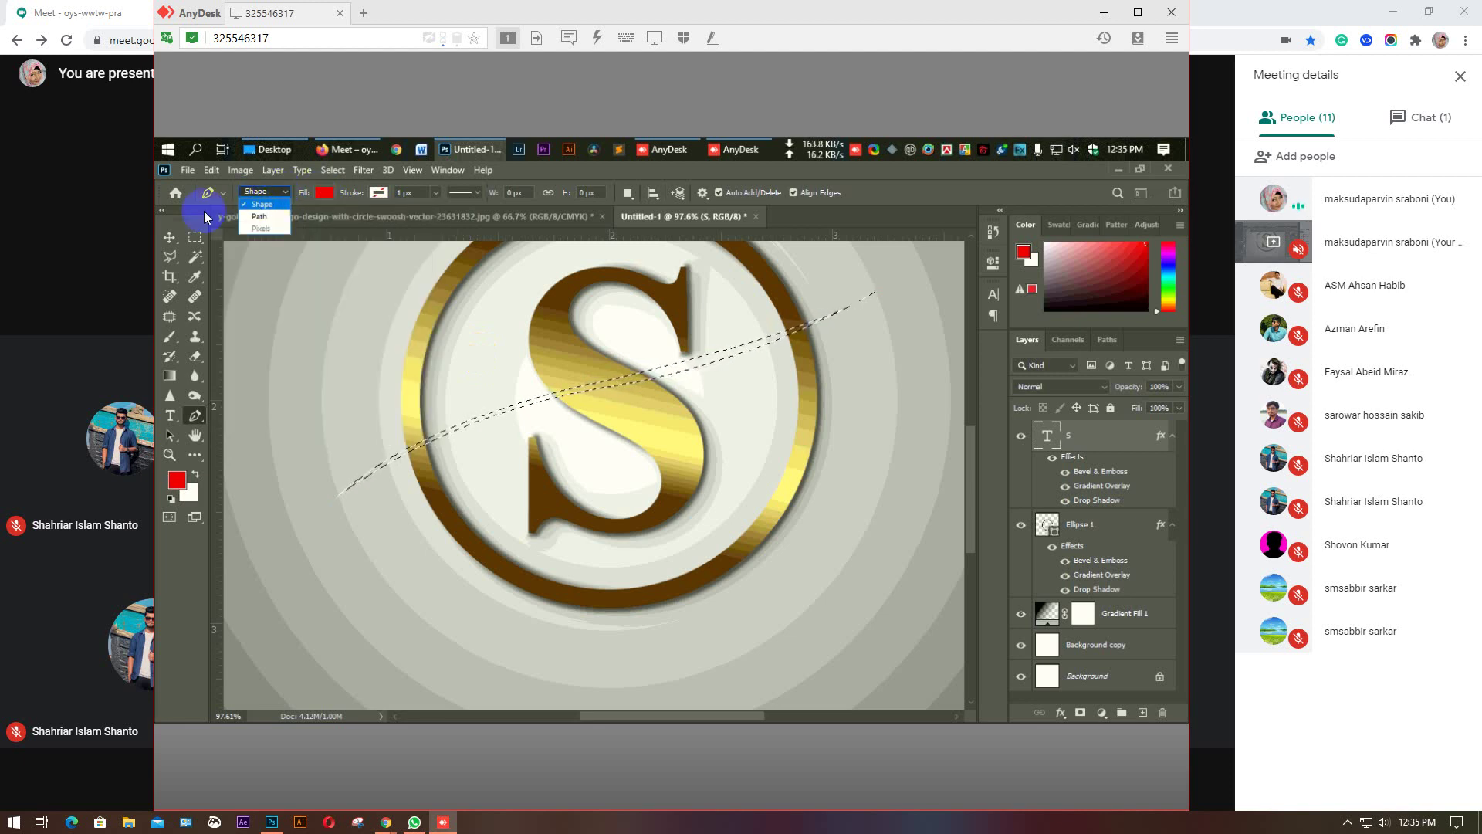
{"action": "left_click", "coordinate": [170, 240]}
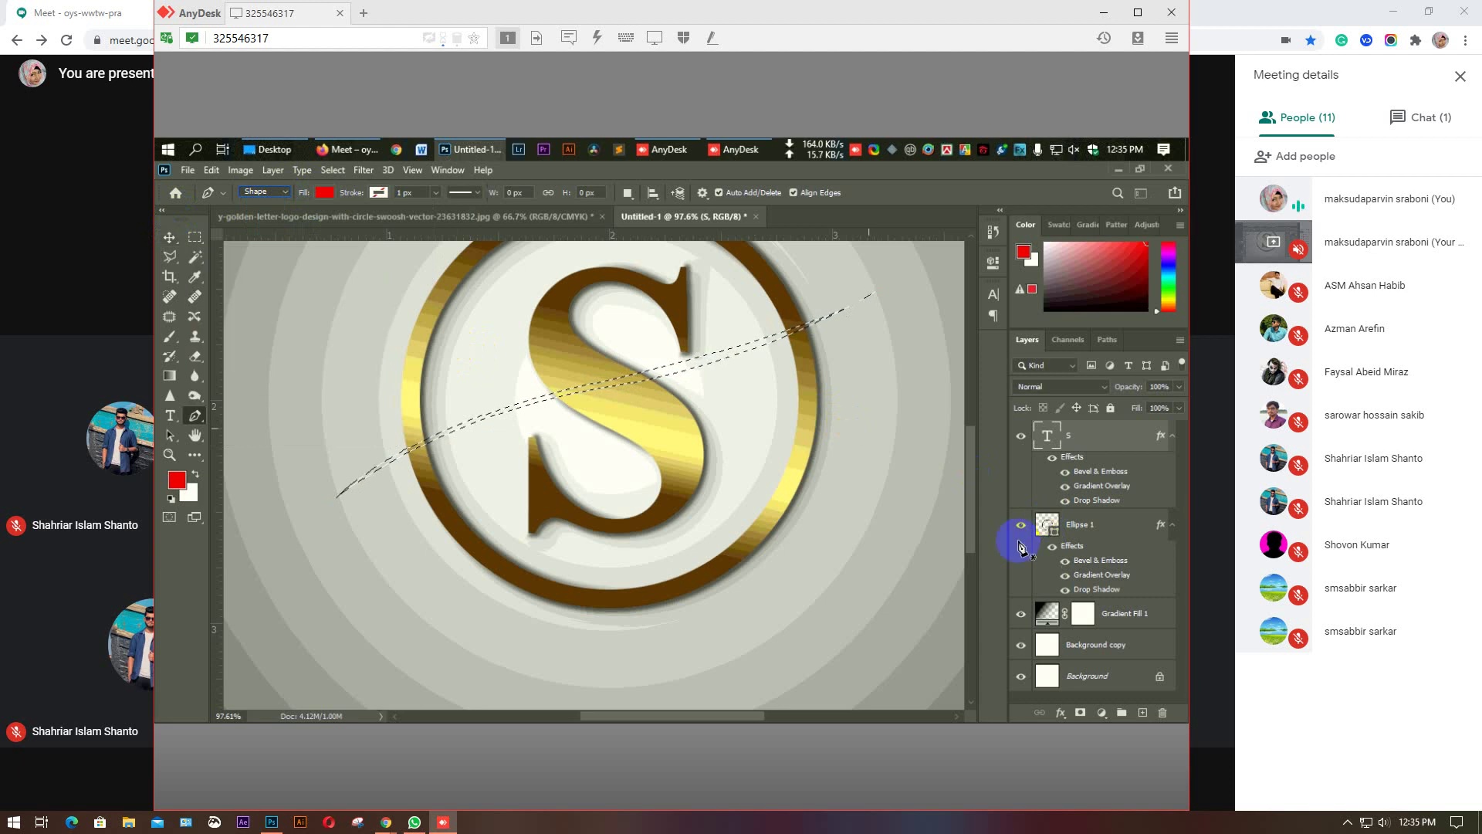
Add a new empty Layer 1 at the top of the stack and select the Move tool.
{"action": "left_click", "coordinate": [1142, 711]}
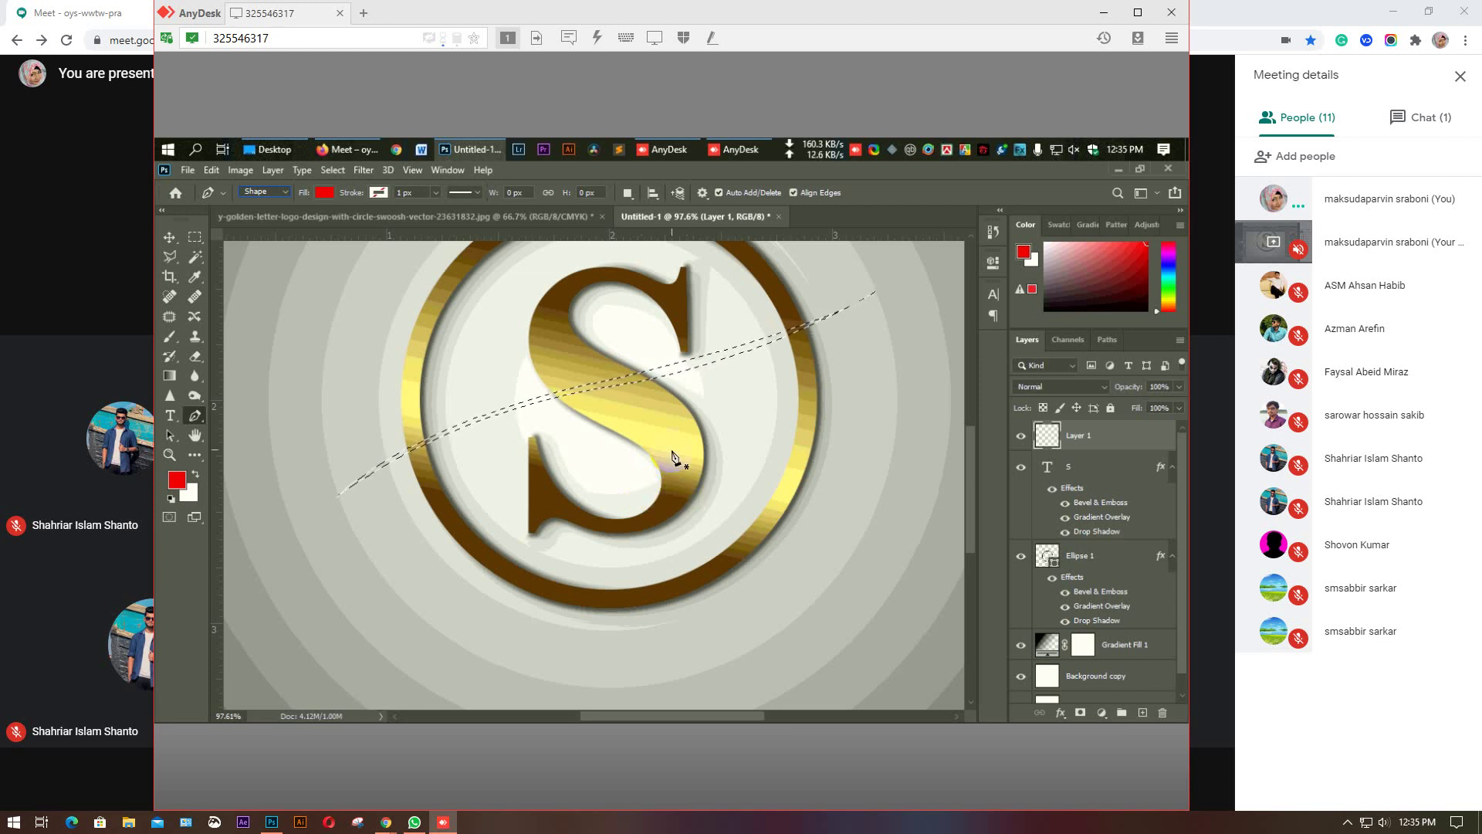
{"action": "left_click", "coordinate": [191, 278]}
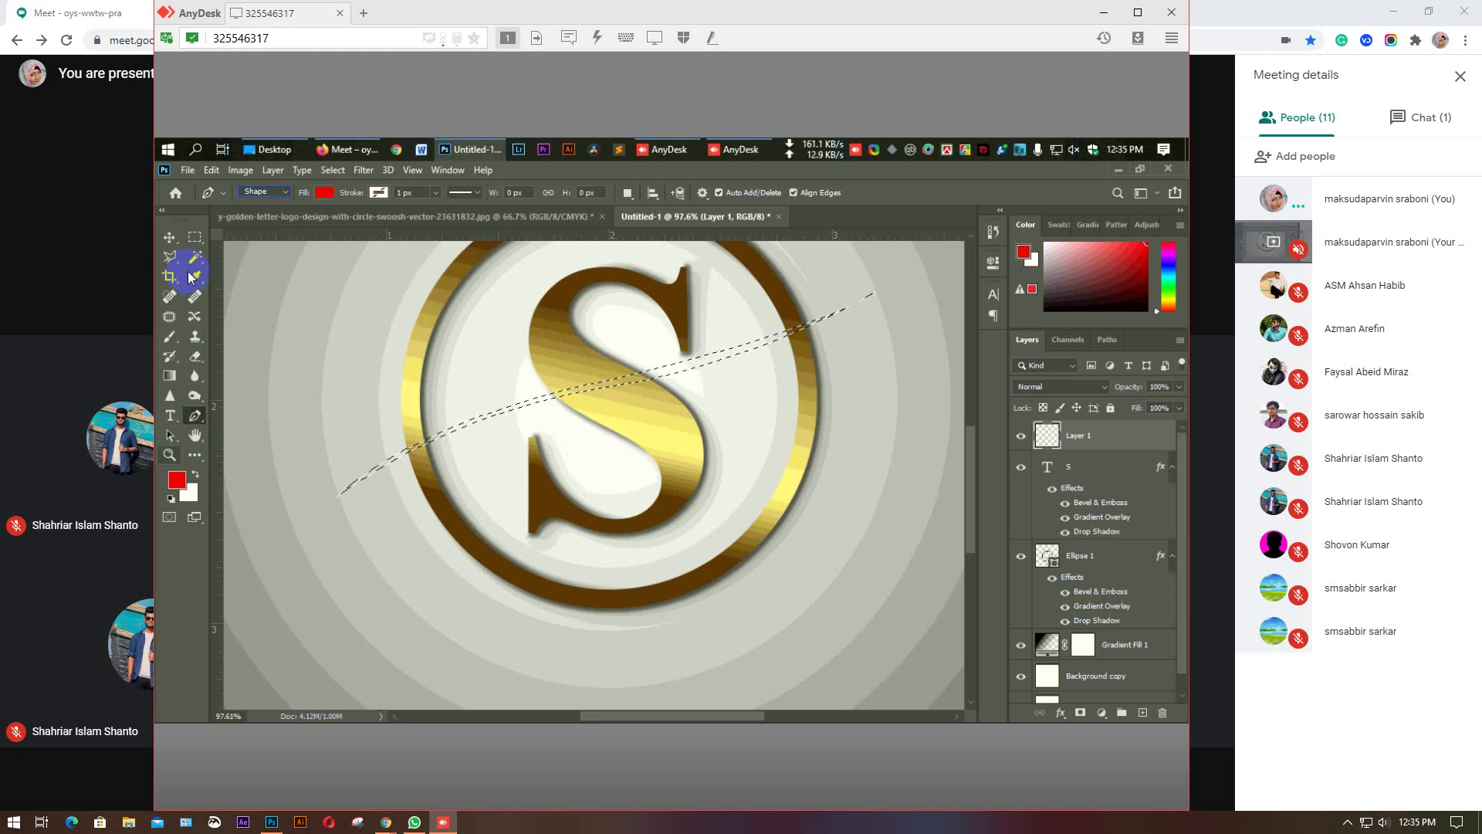
{"action": "left_click", "coordinate": [169, 237]}
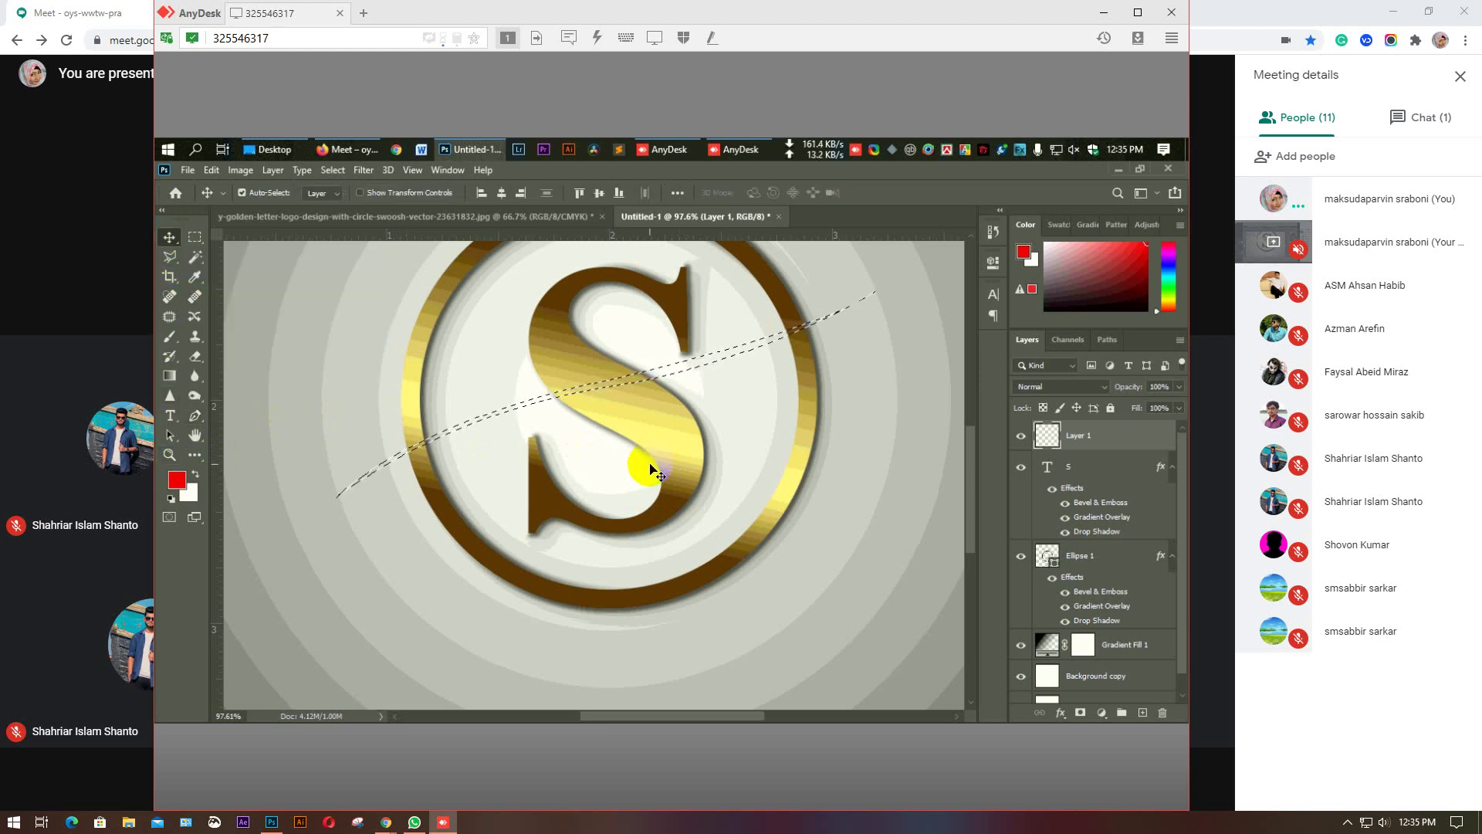
Fill the swoosh selection on Layer 1 with red, deselect, and pick the Path Selection tool.
{"action": "key", "text": "alt+BackSpace"}
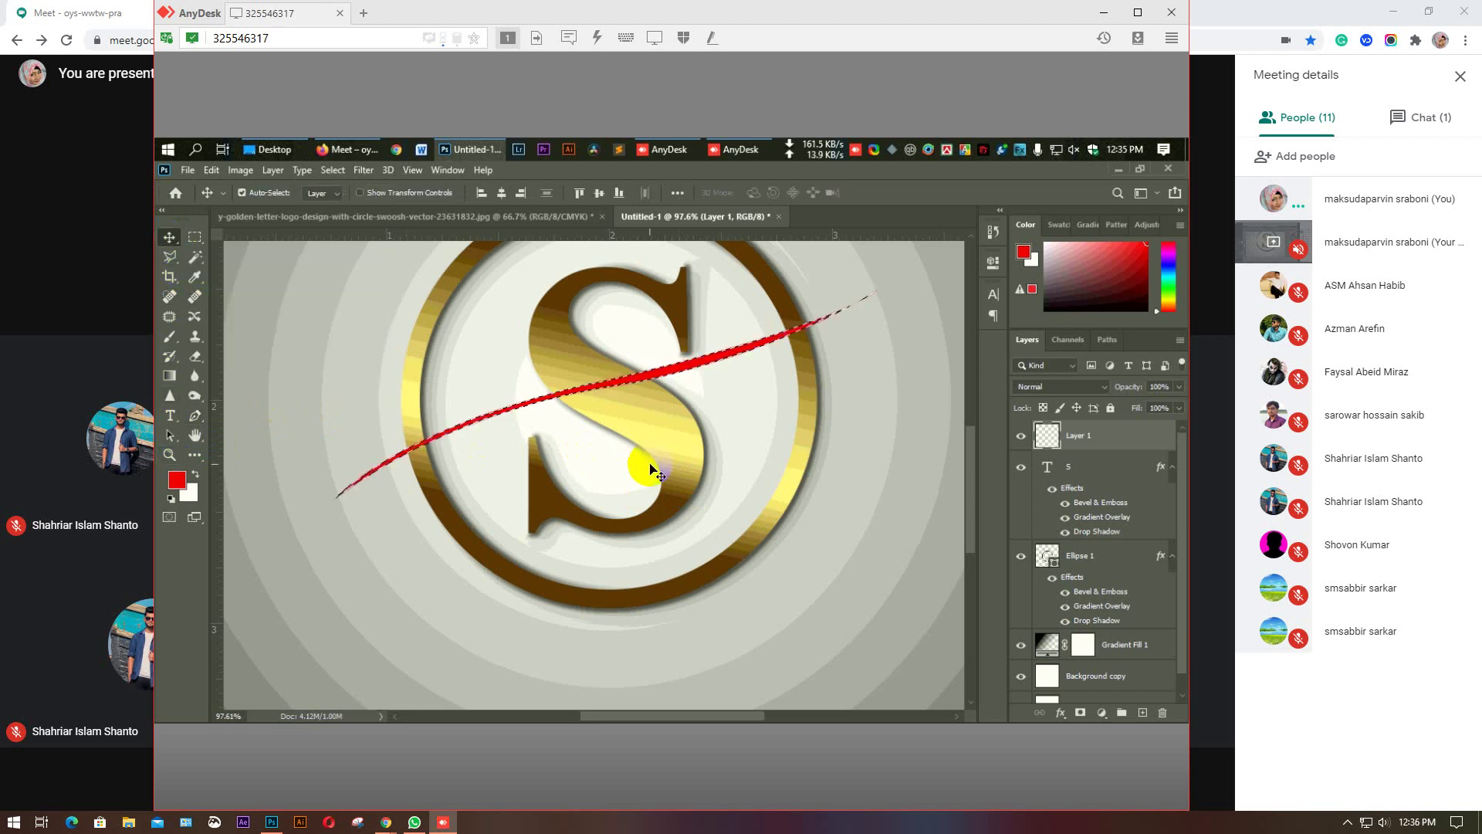
{"action": "key", "text": "ctrl+d"}
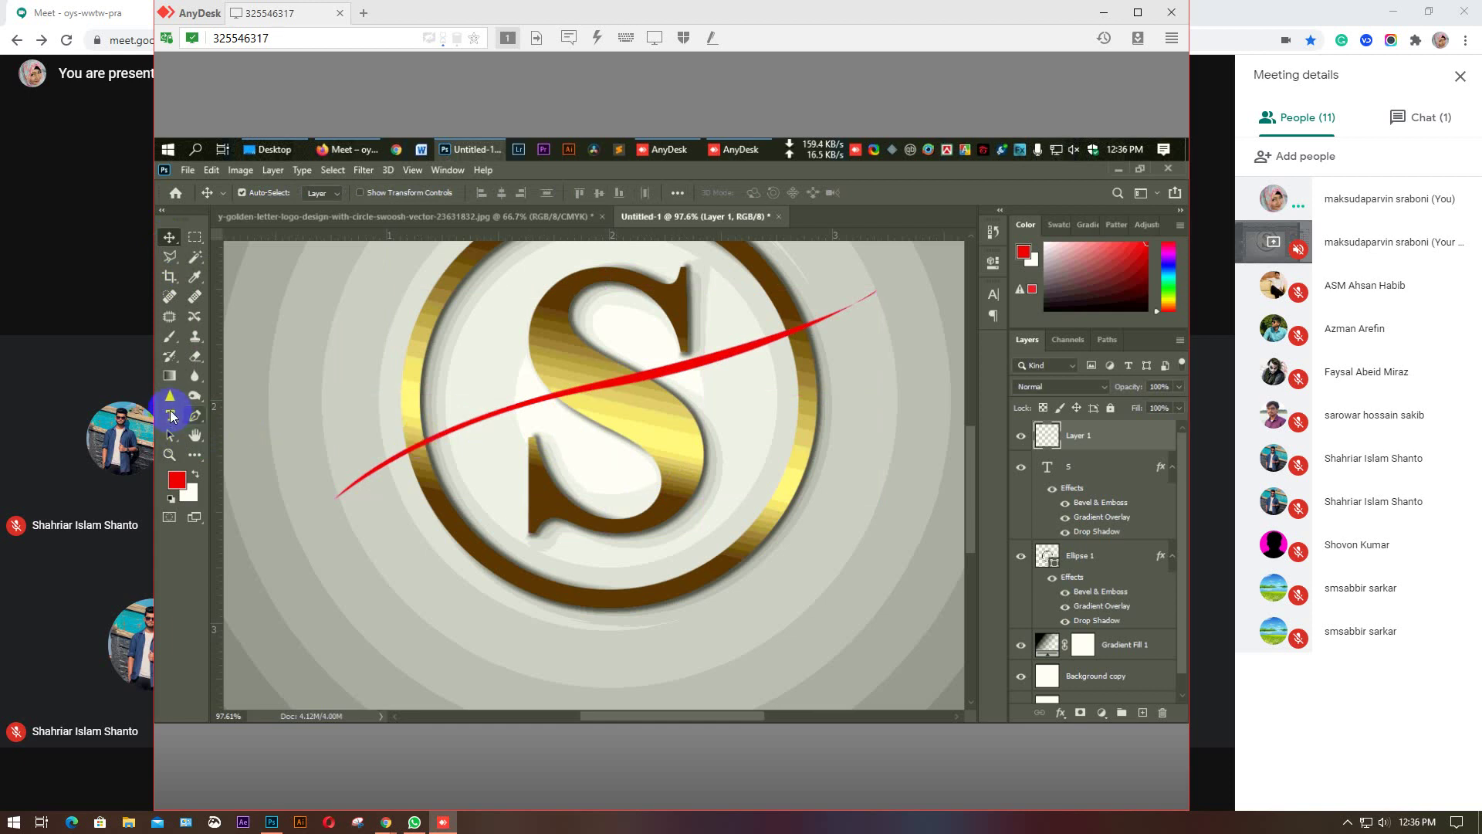
{"action": "left_click", "coordinate": [169, 436]}
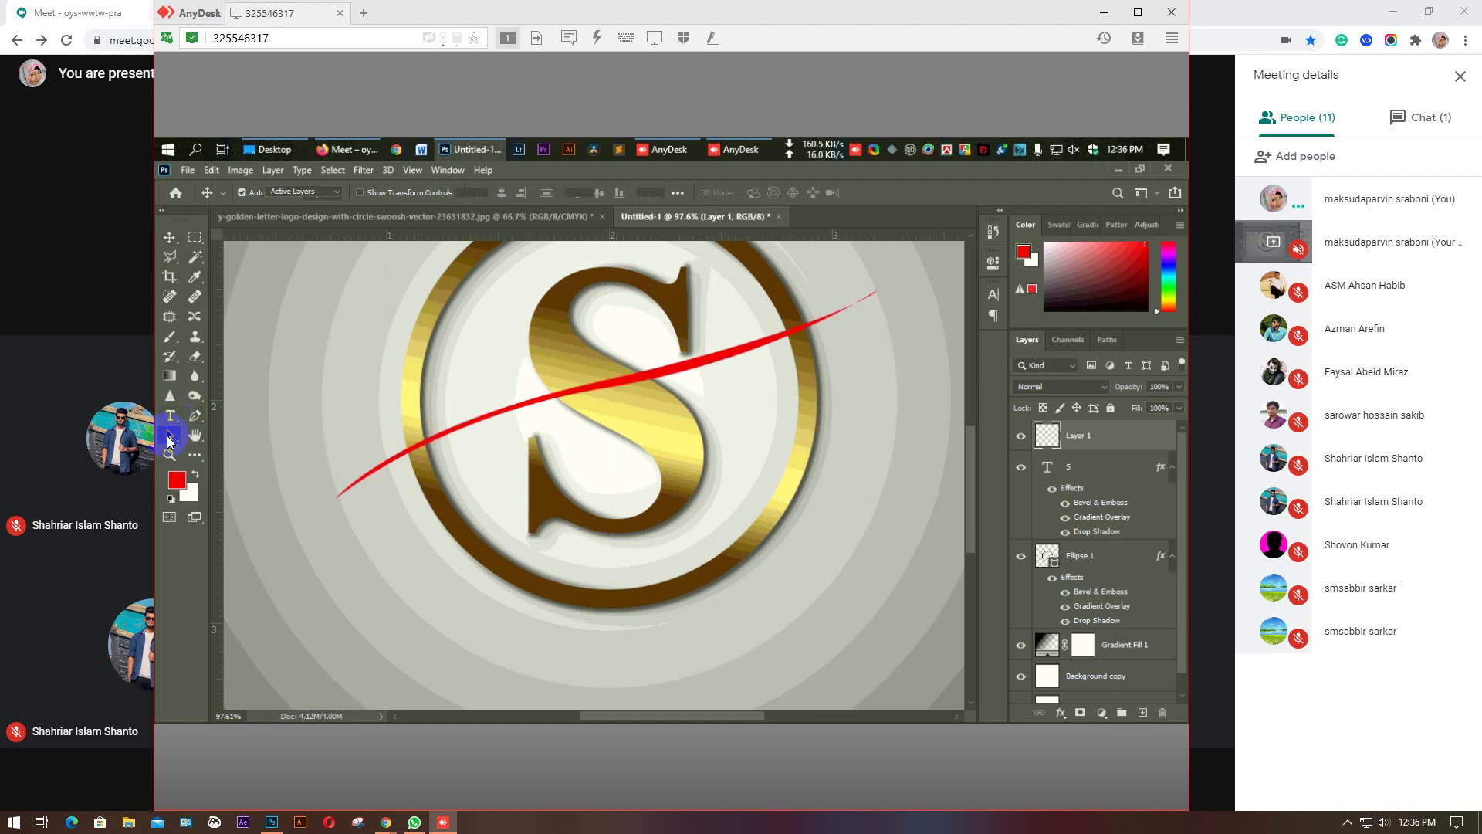
{"action": "right_click", "coordinate": [169, 438]}
{"action": "left_click", "coordinate": [262, 434]}
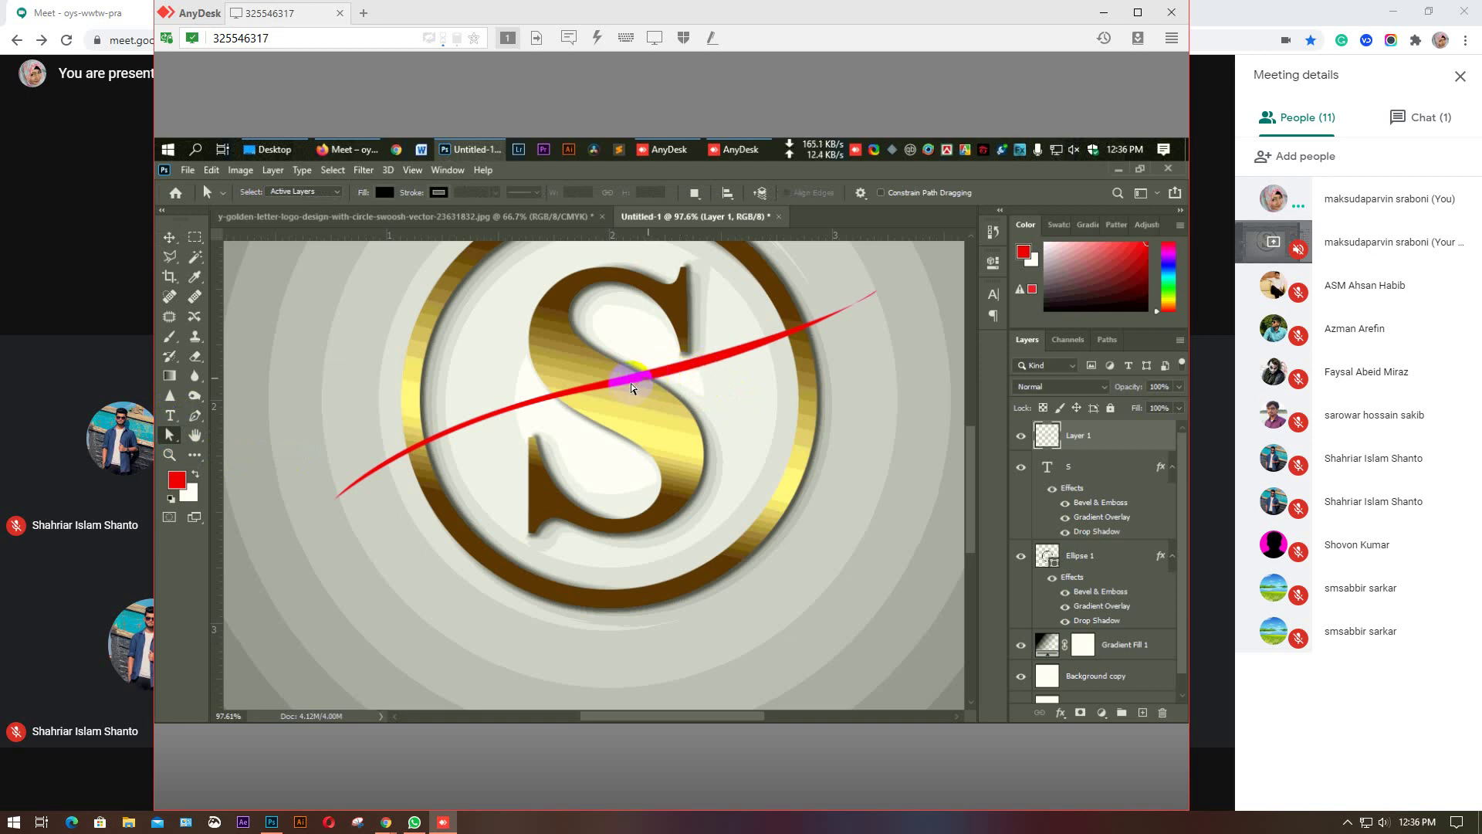
Try the Curvature Pen, undo, then Alt-drag the red swoosh to make a copy just below it.
{"action": "left_click_drag", "start_coordinate": [193, 415], "coordinate": [249, 435]}
{"action": "left_click", "coordinate": [263, 445]}
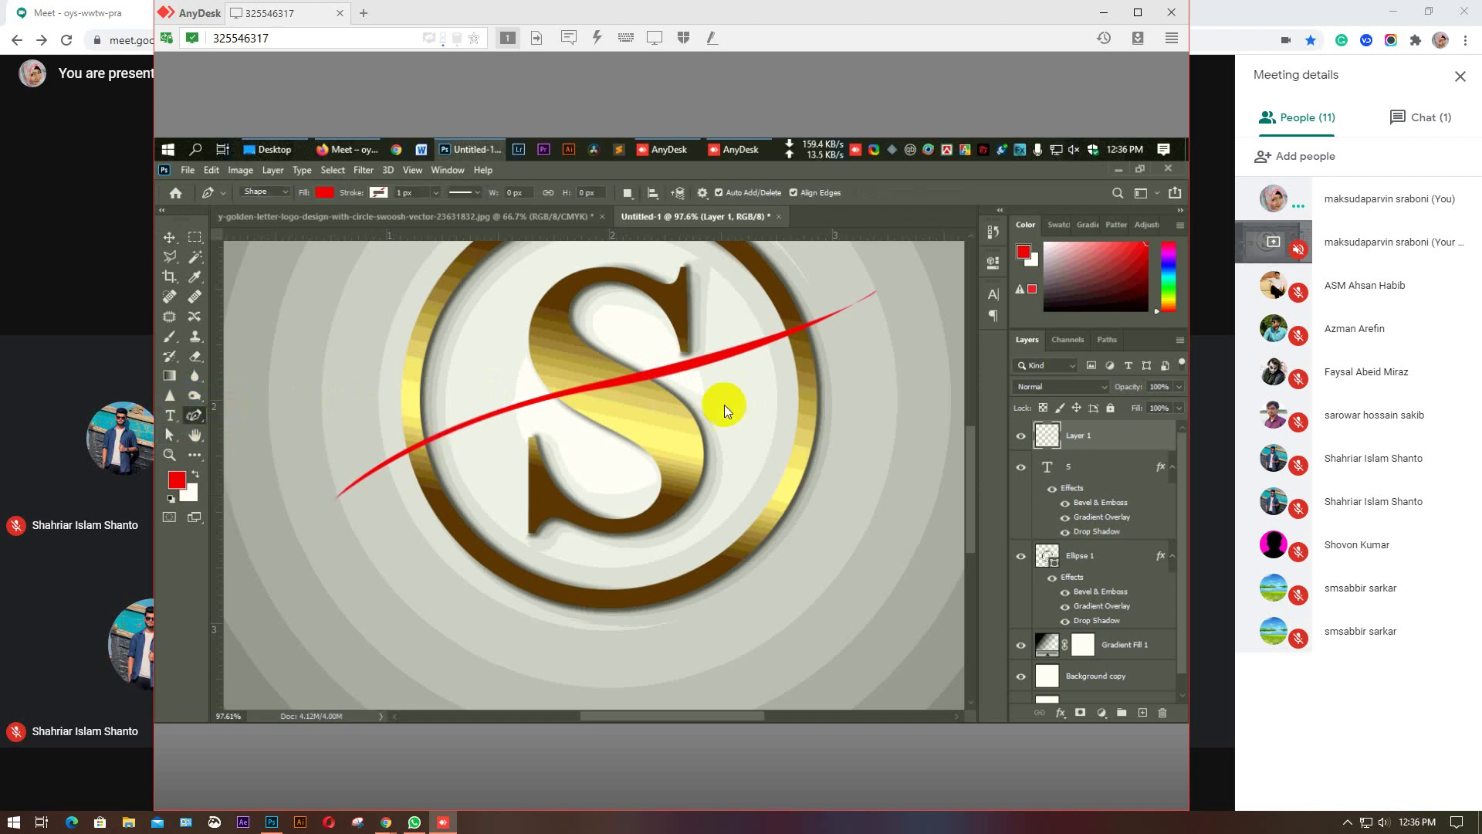
{"action": "left_click", "coordinate": [694, 360]}
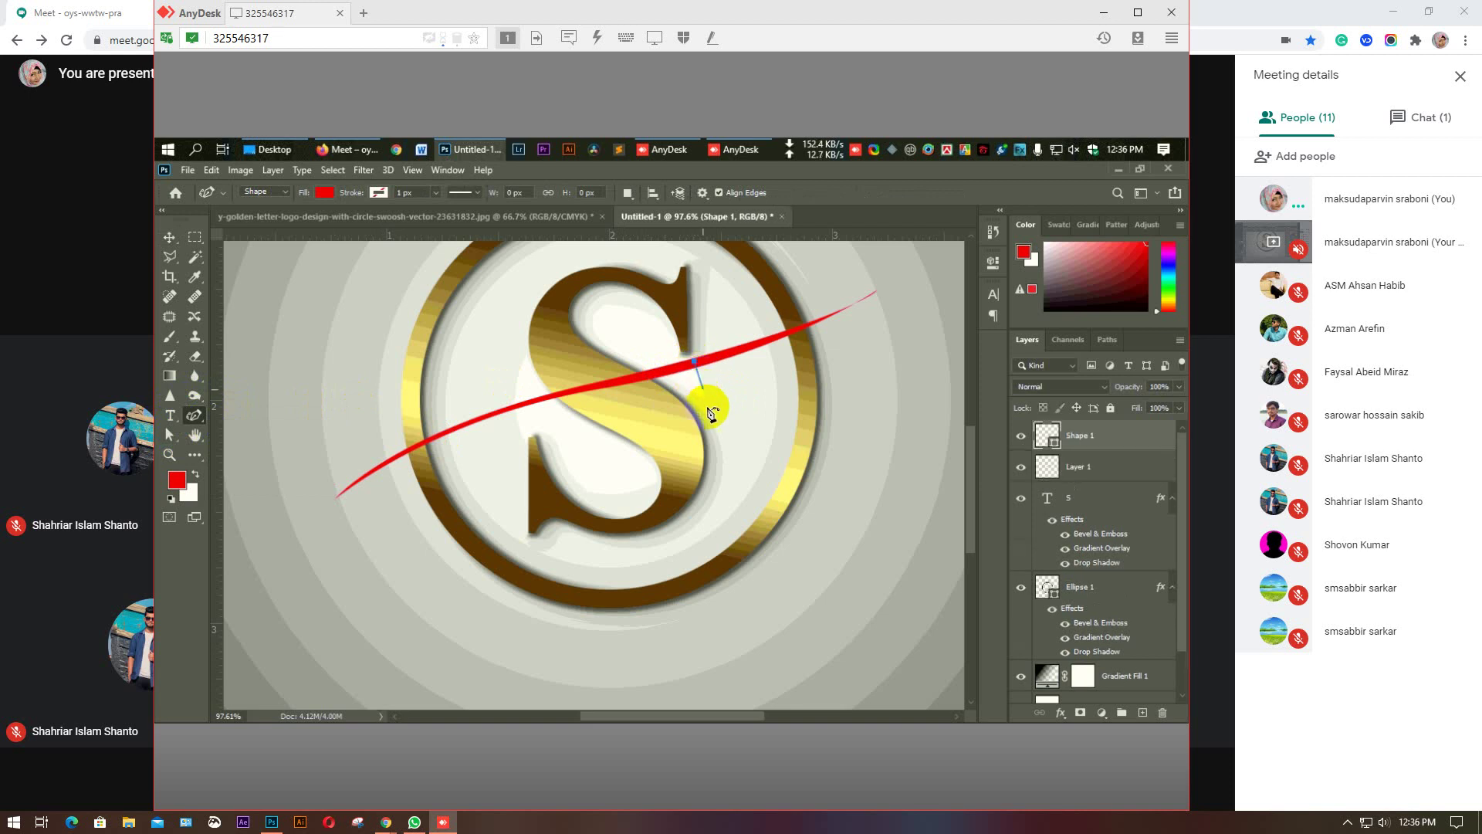
{"action": "key", "text": "ctrl+z"}
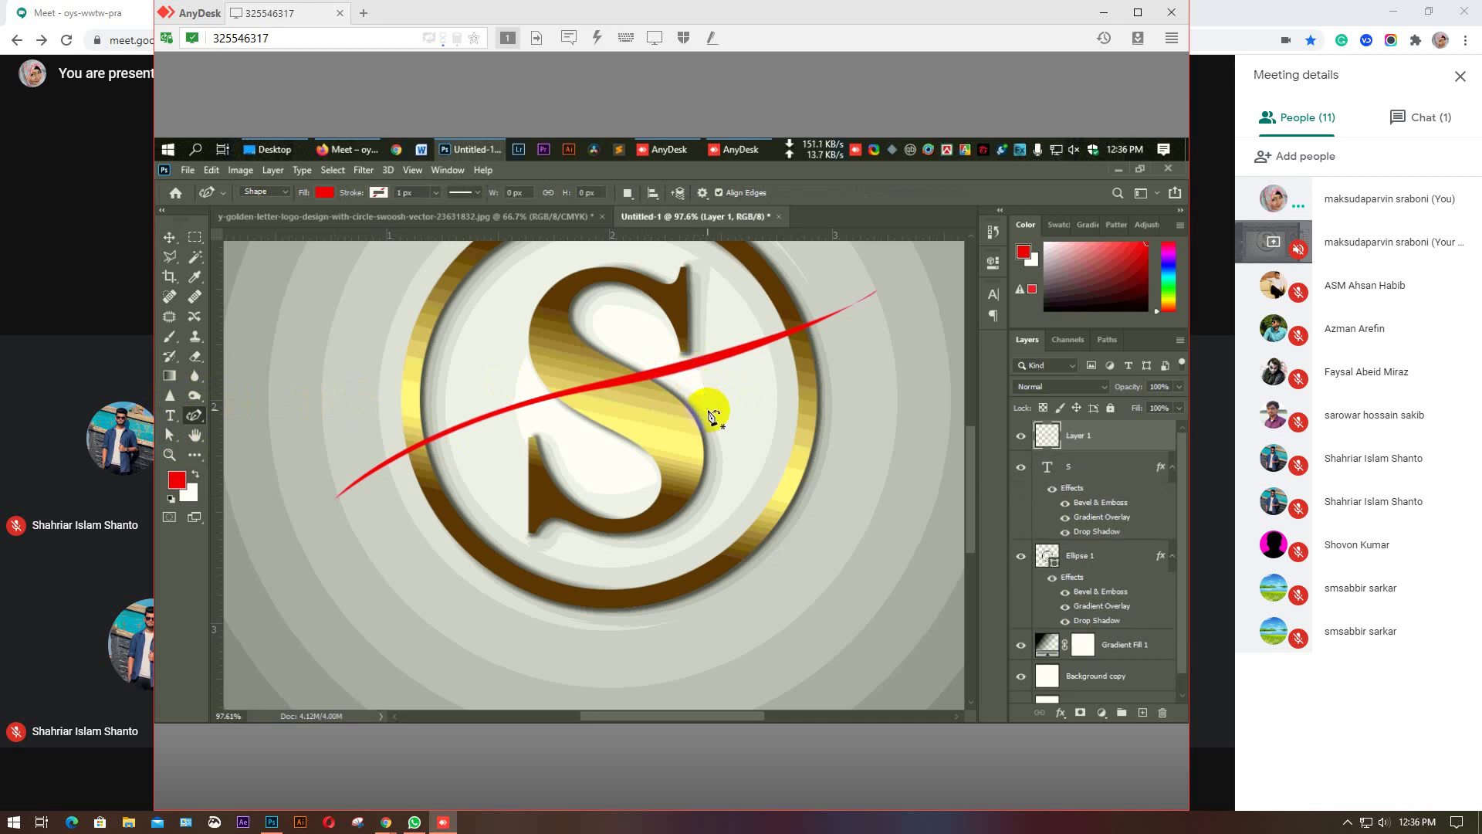
{"action": "left_click", "coordinate": [170, 238]}
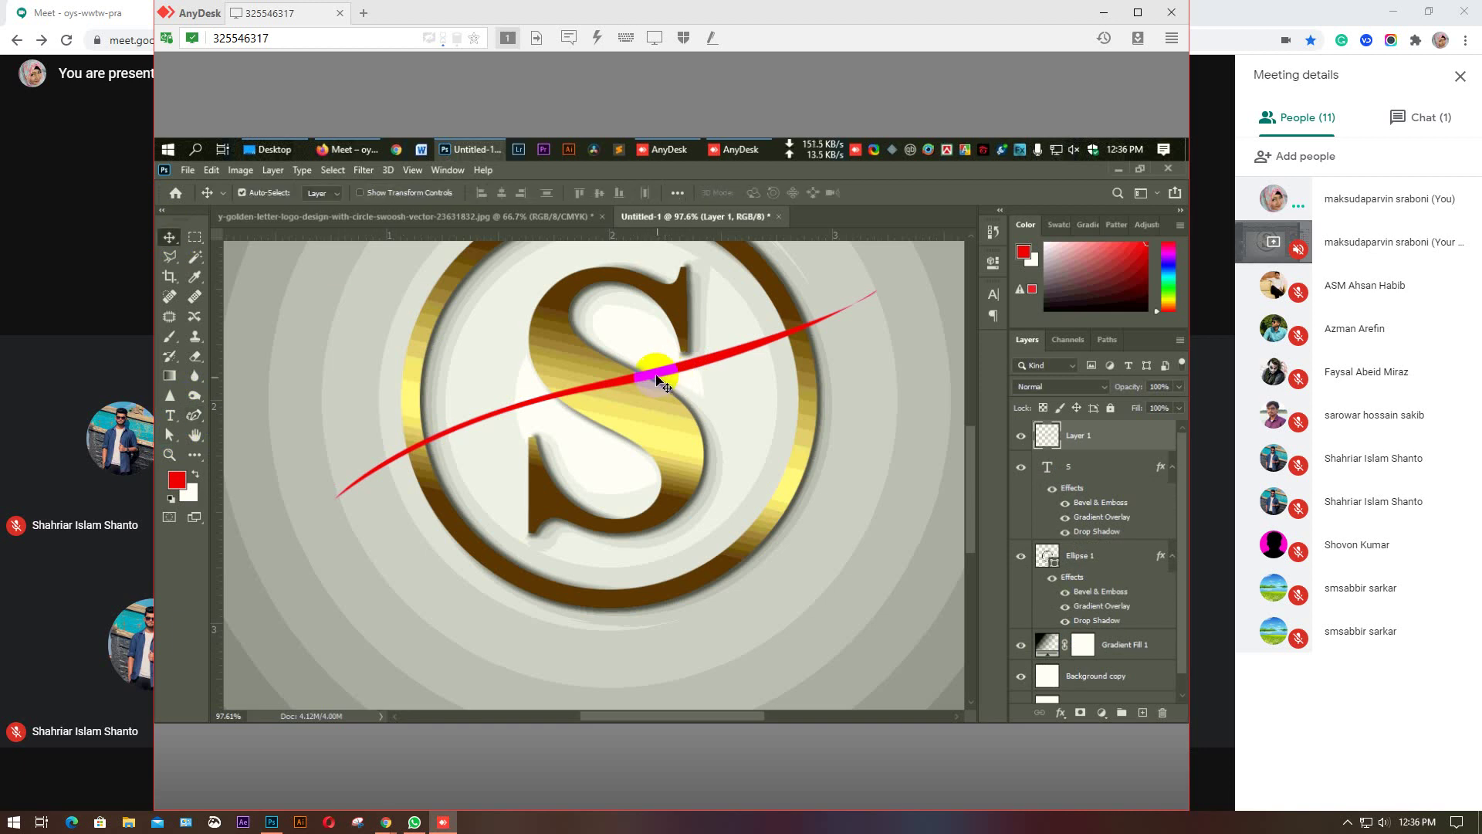
{"action": "left_click_drag", "start_coordinate": [661, 377], "coordinate": [667, 405]}
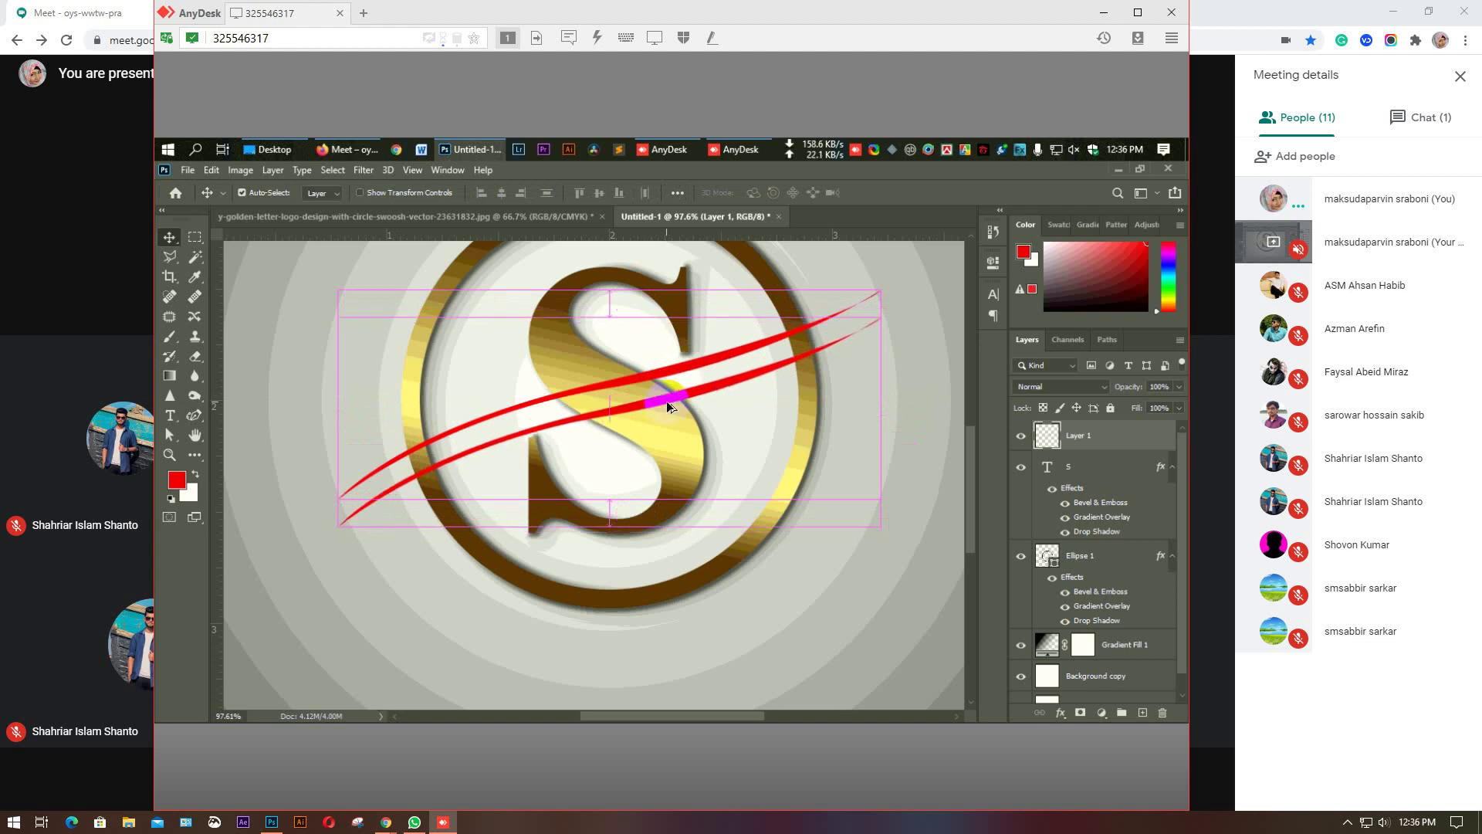
Nudge the Layer 1 copy swoosh upward so it runs close and parallel to the first.
{"action": "key", "text": "Up"}
{"action": "key", "text": "Up"}
{"action": "key", "text": "Up"}
{"action": "key", "text": "Up"}
{"action": "key", "text": "Up"}
{"action": "key", "text": "Up"}
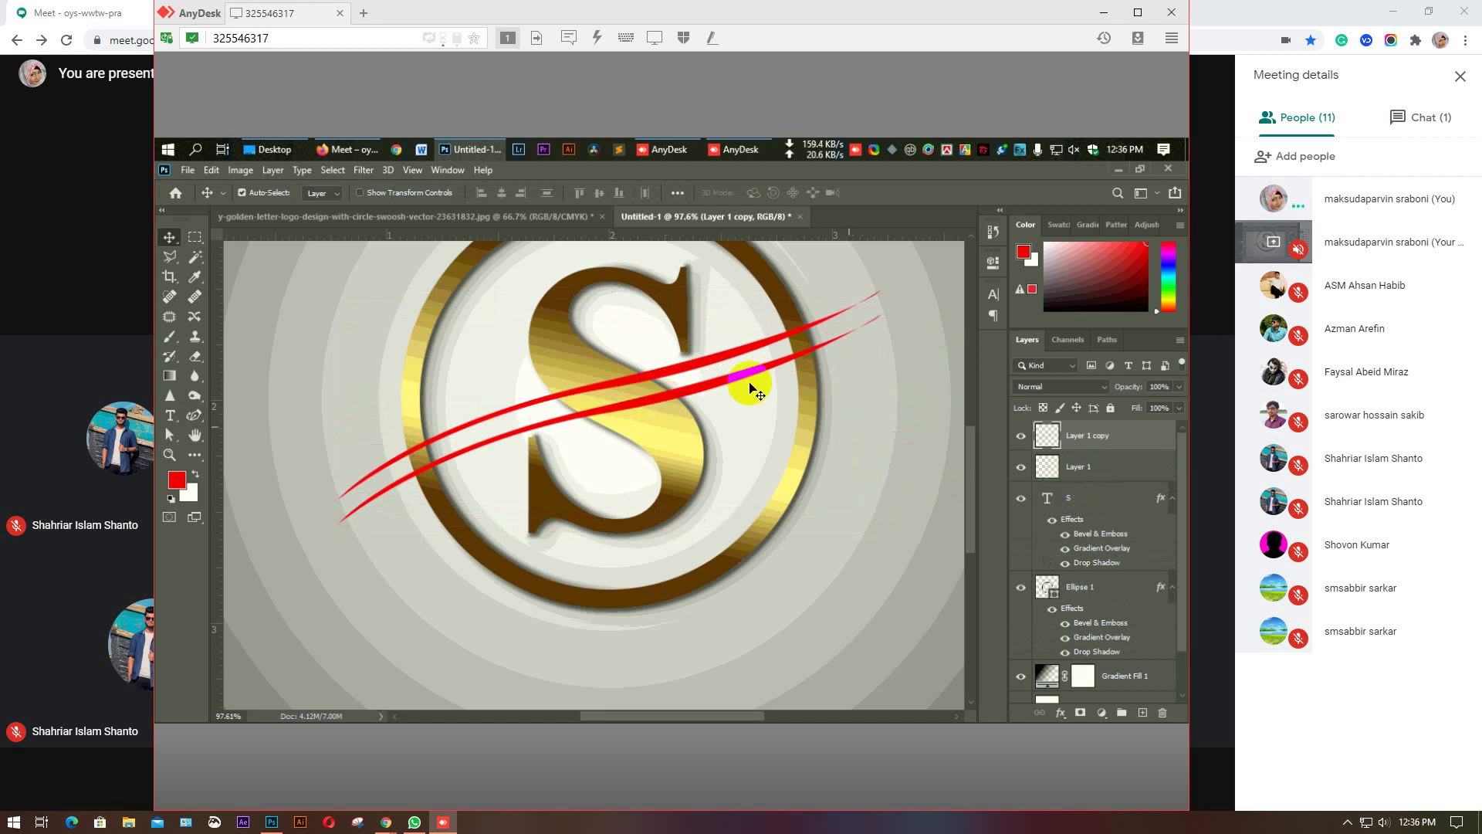
{"action": "left_click", "coordinate": [682, 362]}
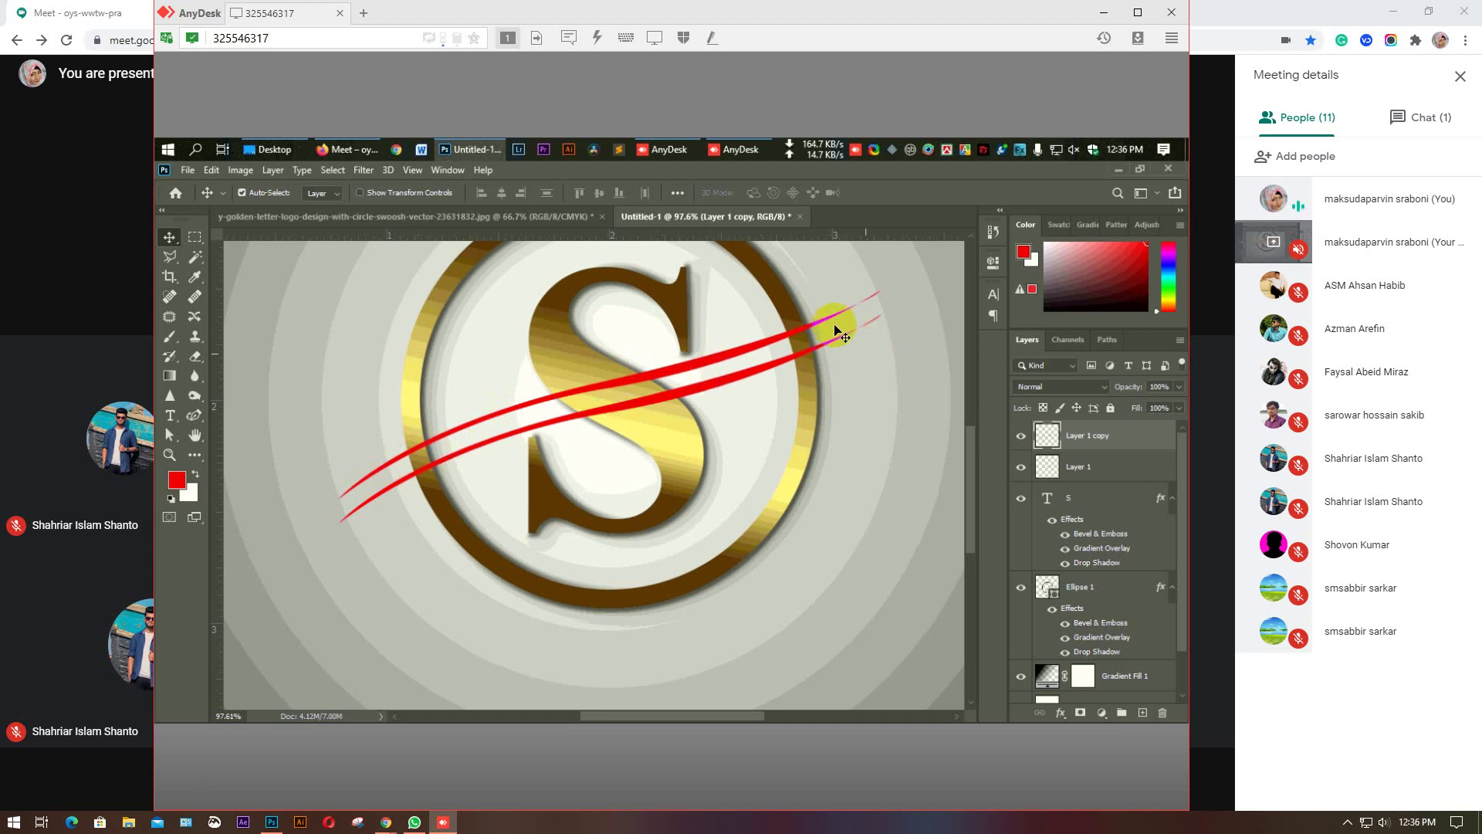
{"action": "left_click", "coordinate": [447, 439]}
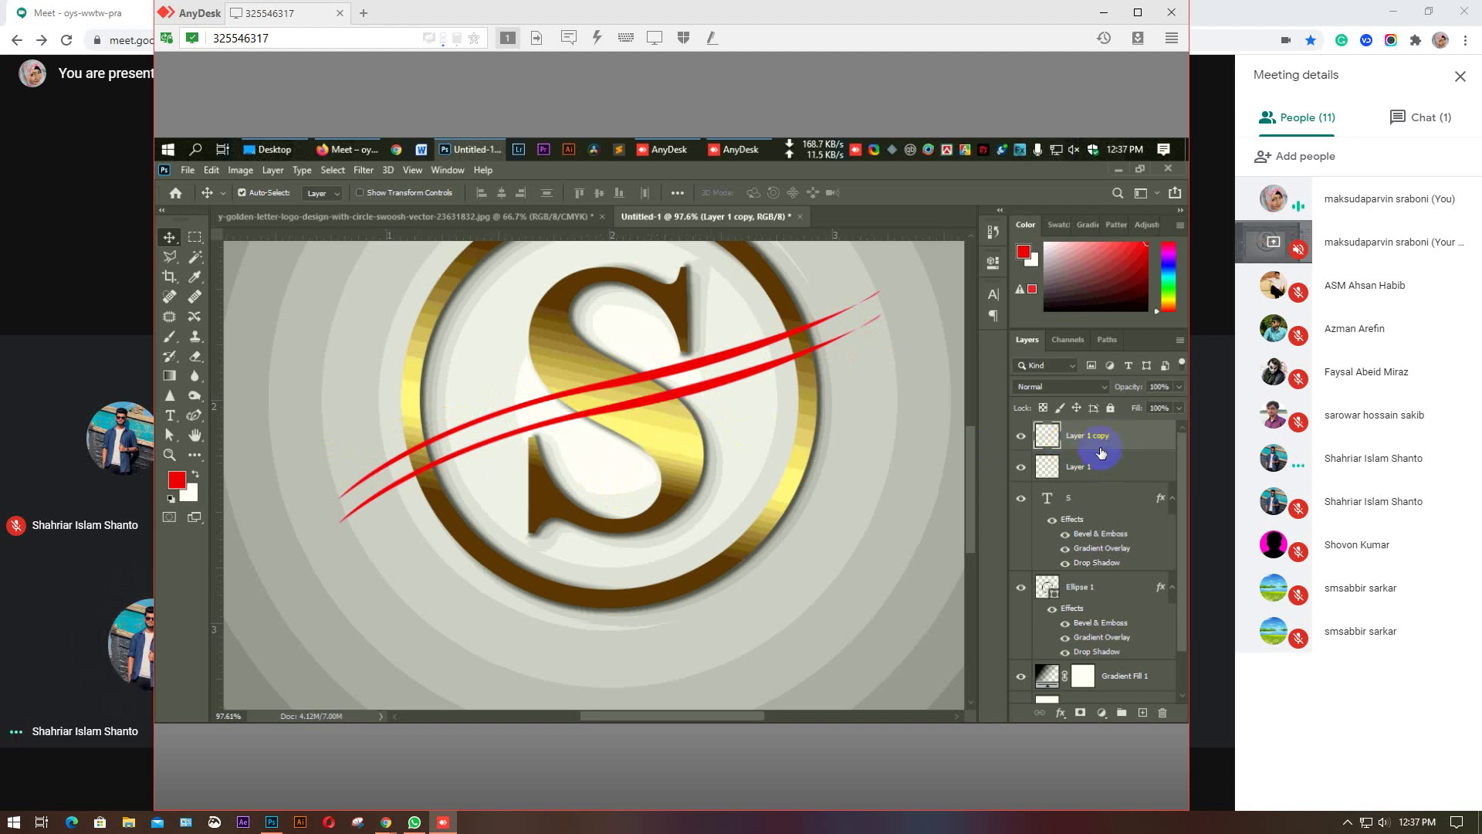
{"action": "left_click", "coordinate": [656, 396]}
{"action": "left_click", "coordinate": [1025, 500]}
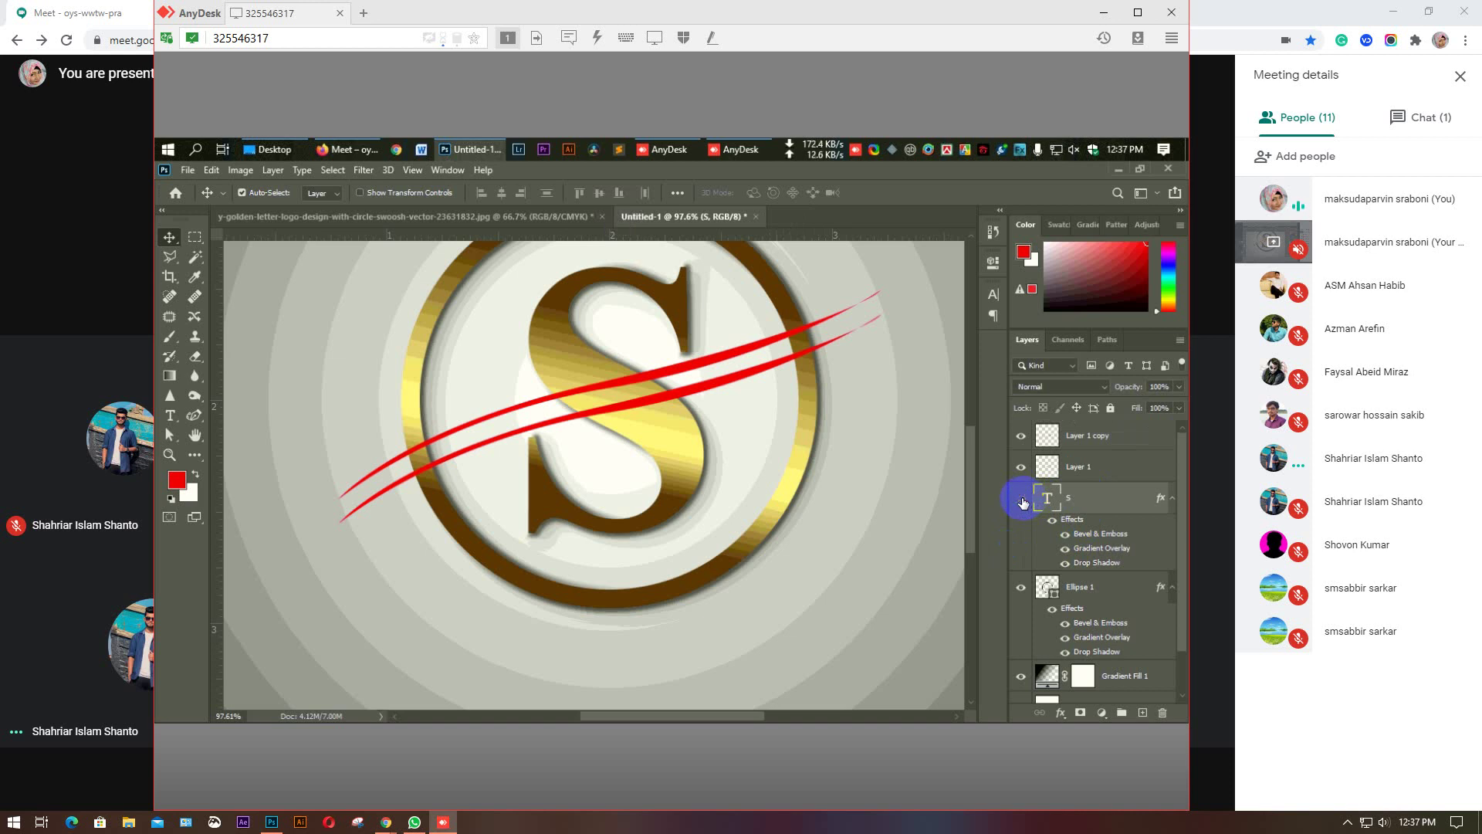
{"action": "left_click", "coordinate": [1022, 499]}
{"action": "left_click", "coordinate": [1022, 499]}
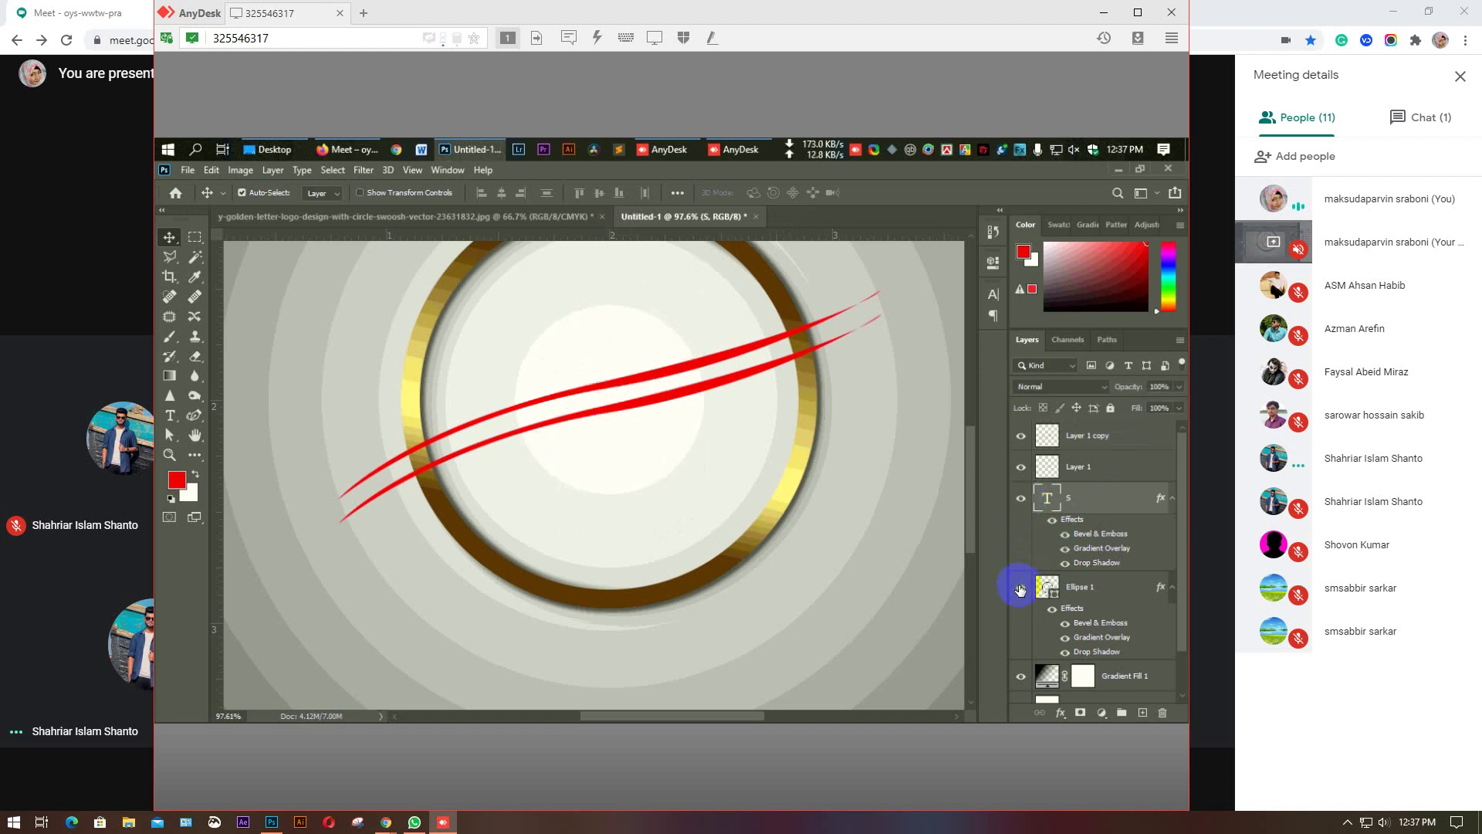
{"action": "left_click", "coordinate": [1020, 588]}
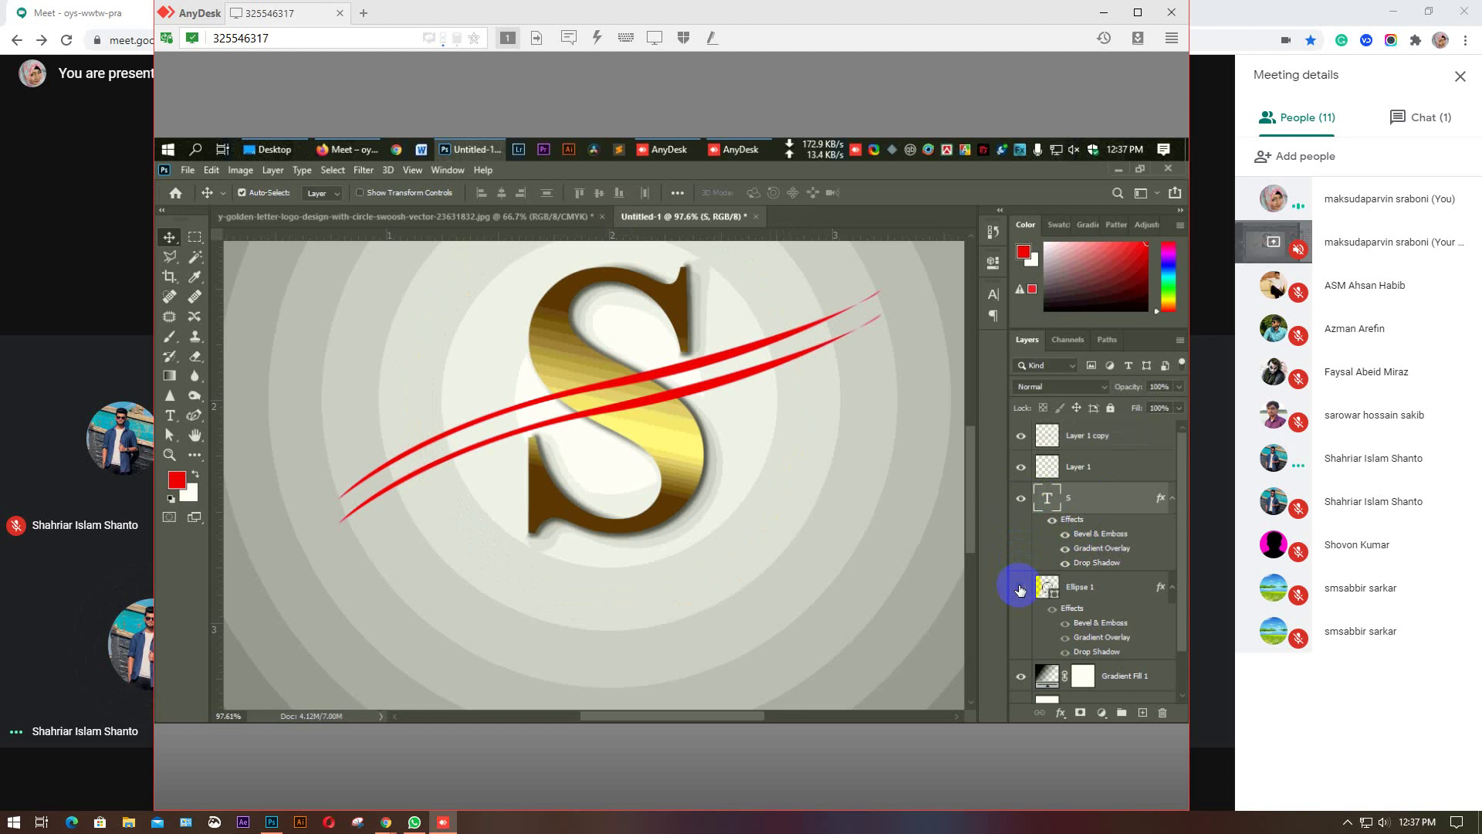
{"action": "left_click", "coordinate": [1021, 588]}
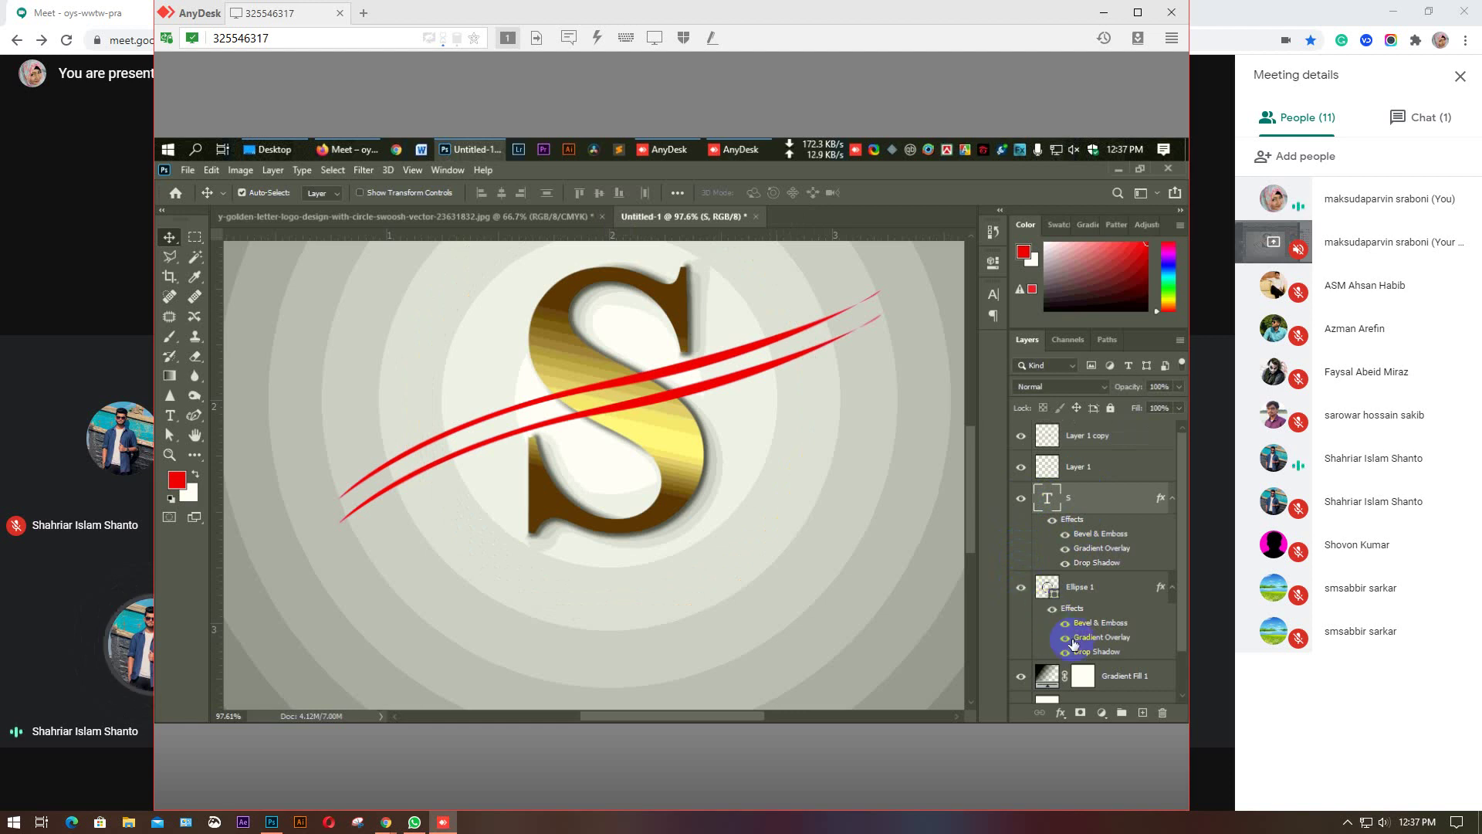
{"action": "left_click", "coordinate": [1021, 677]}
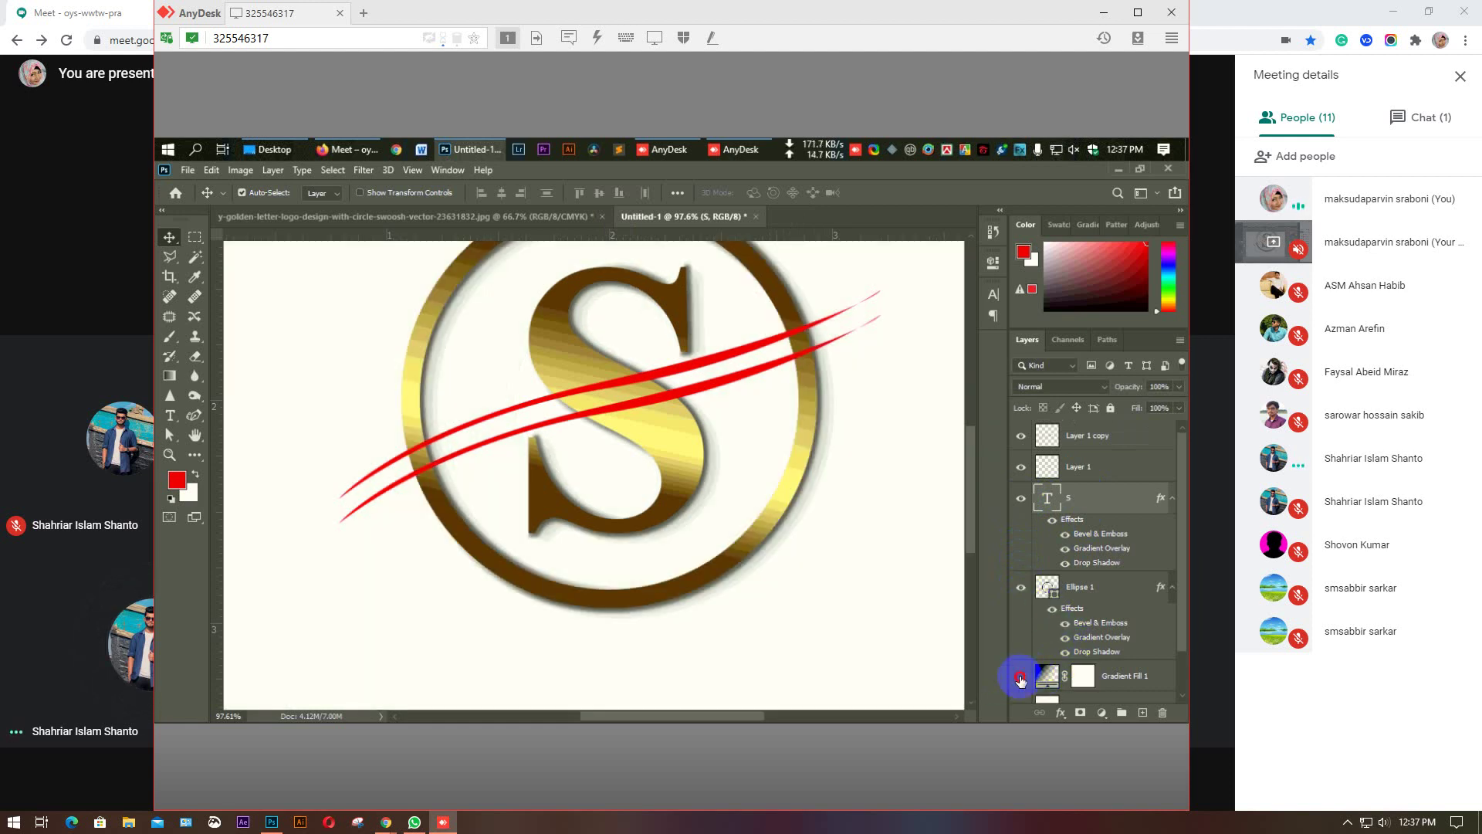
{"action": "left_click", "coordinate": [1020, 678]}
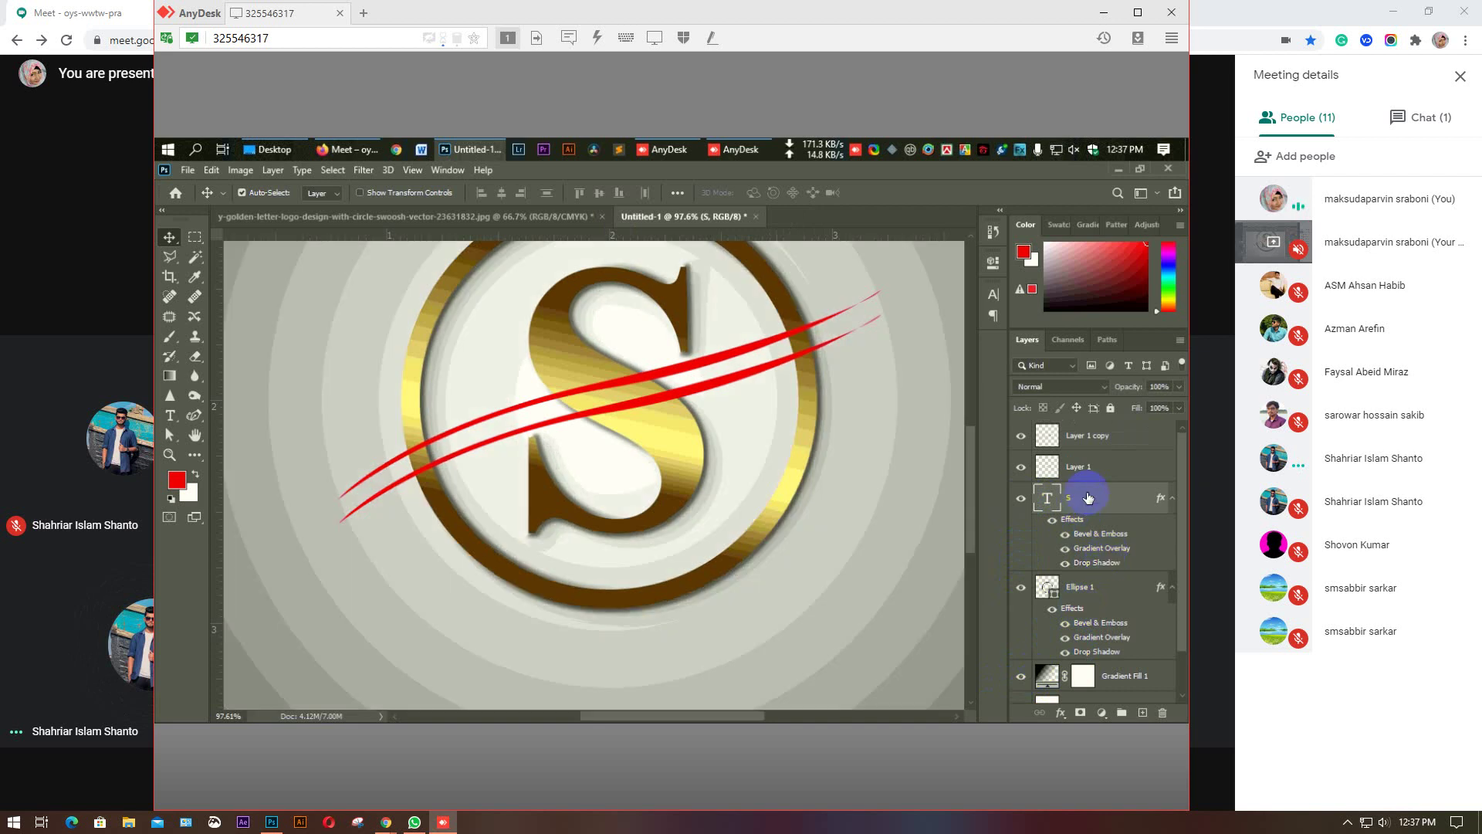
Group the S and Ellipse 1 layers into Group 1 and duplicate the group twice.
{"action": "left_click", "coordinate": [1093, 588]}
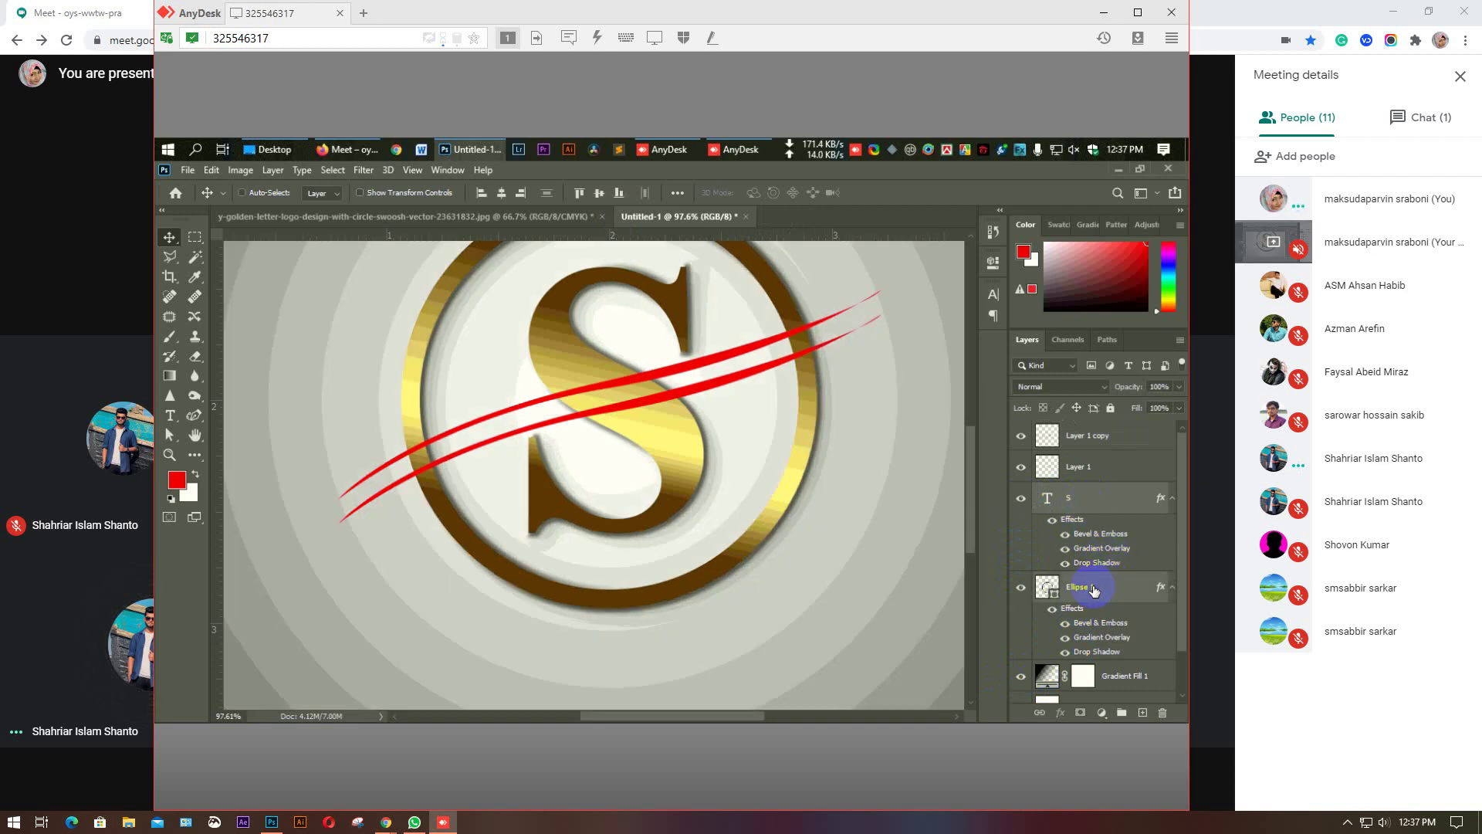
{"action": "key", "text": "ctrl+g"}
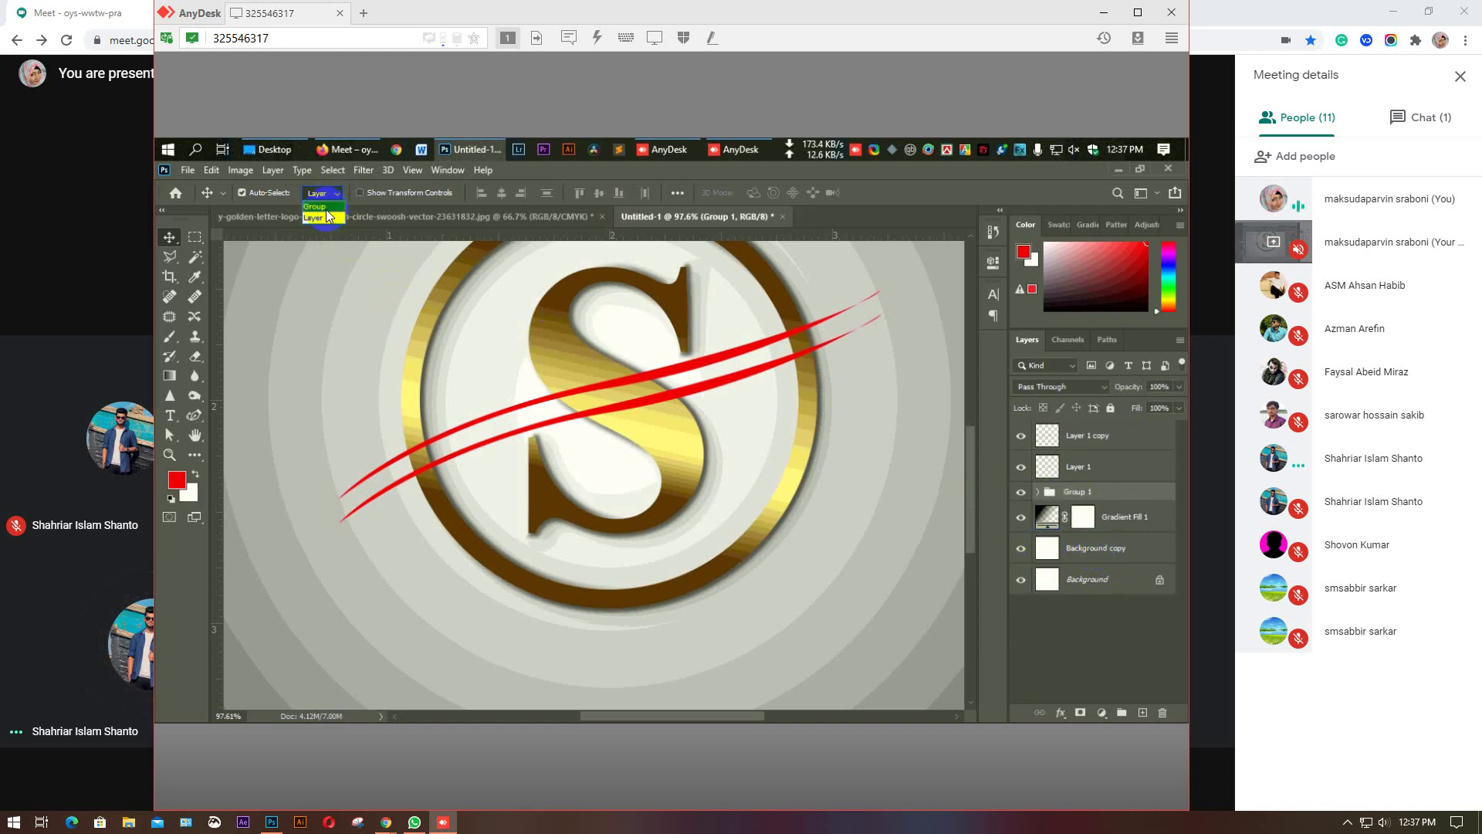
{"action": "left_click", "coordinate": [1110, 469]}
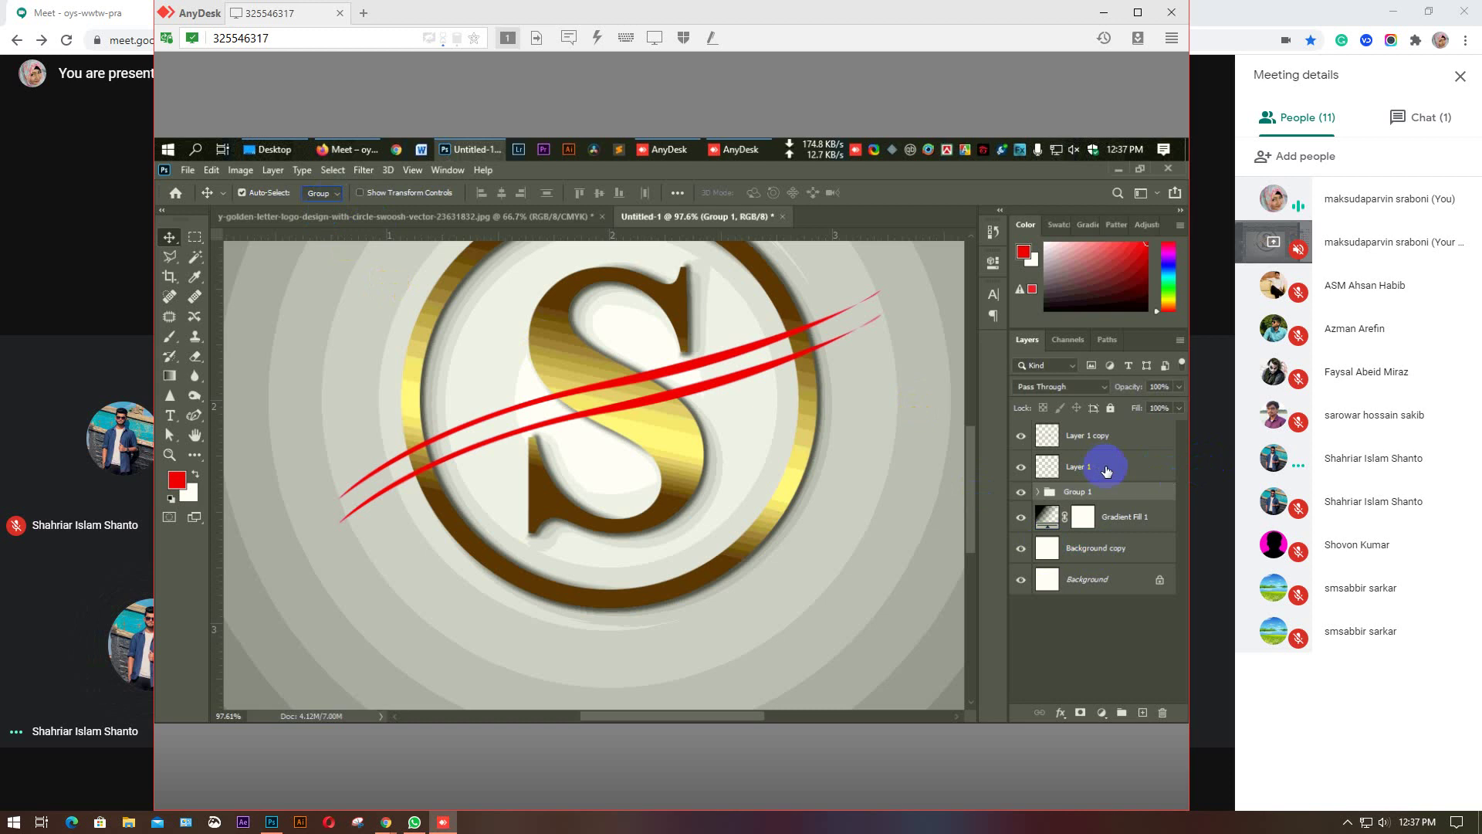
{"action": "left_click", "coordinate": [1107, 495]}
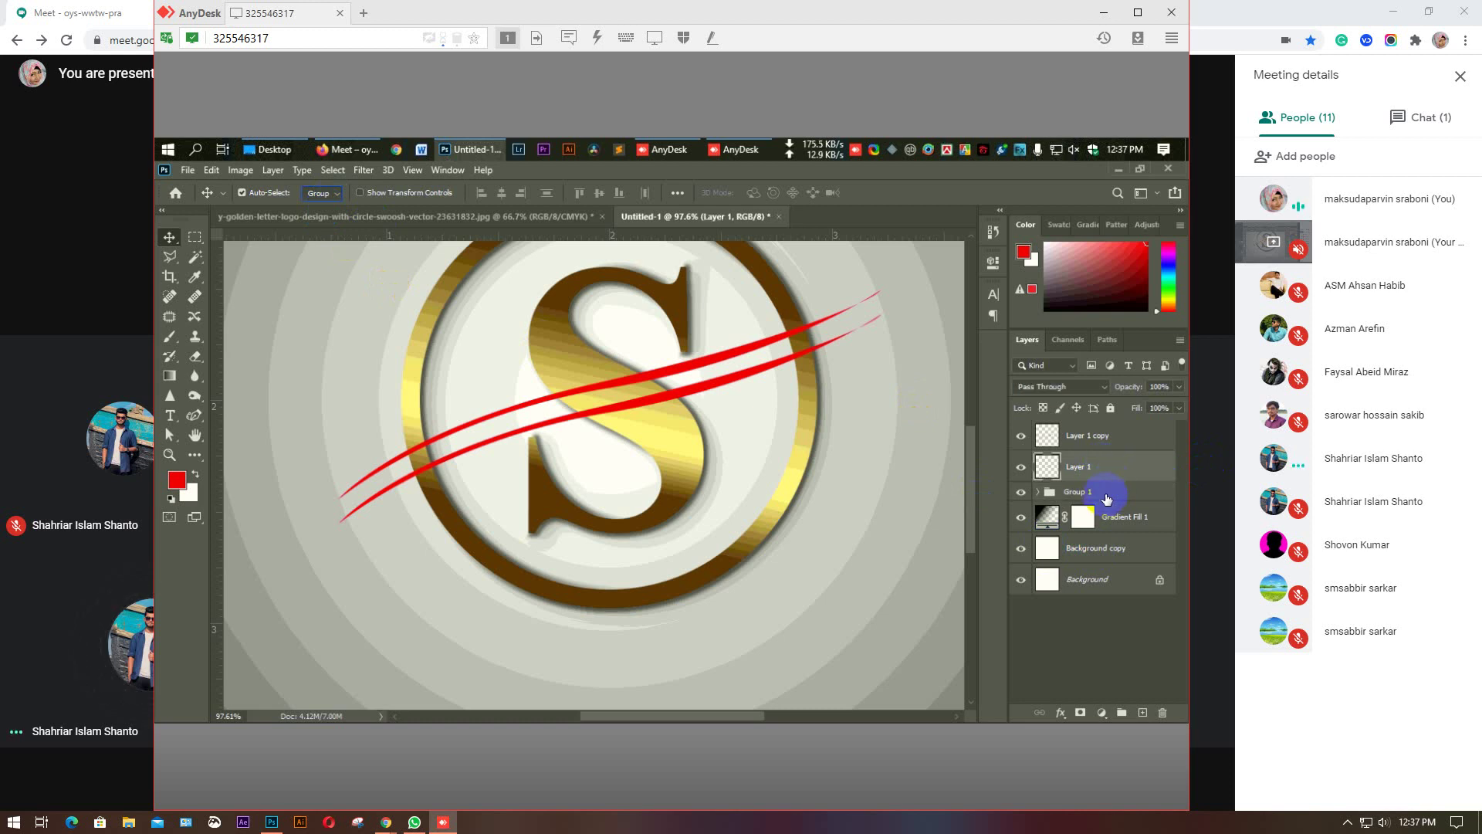
{"action": "key", "text": "ctrl+j"}
{"action": "key", "text": "ctrl+j"}
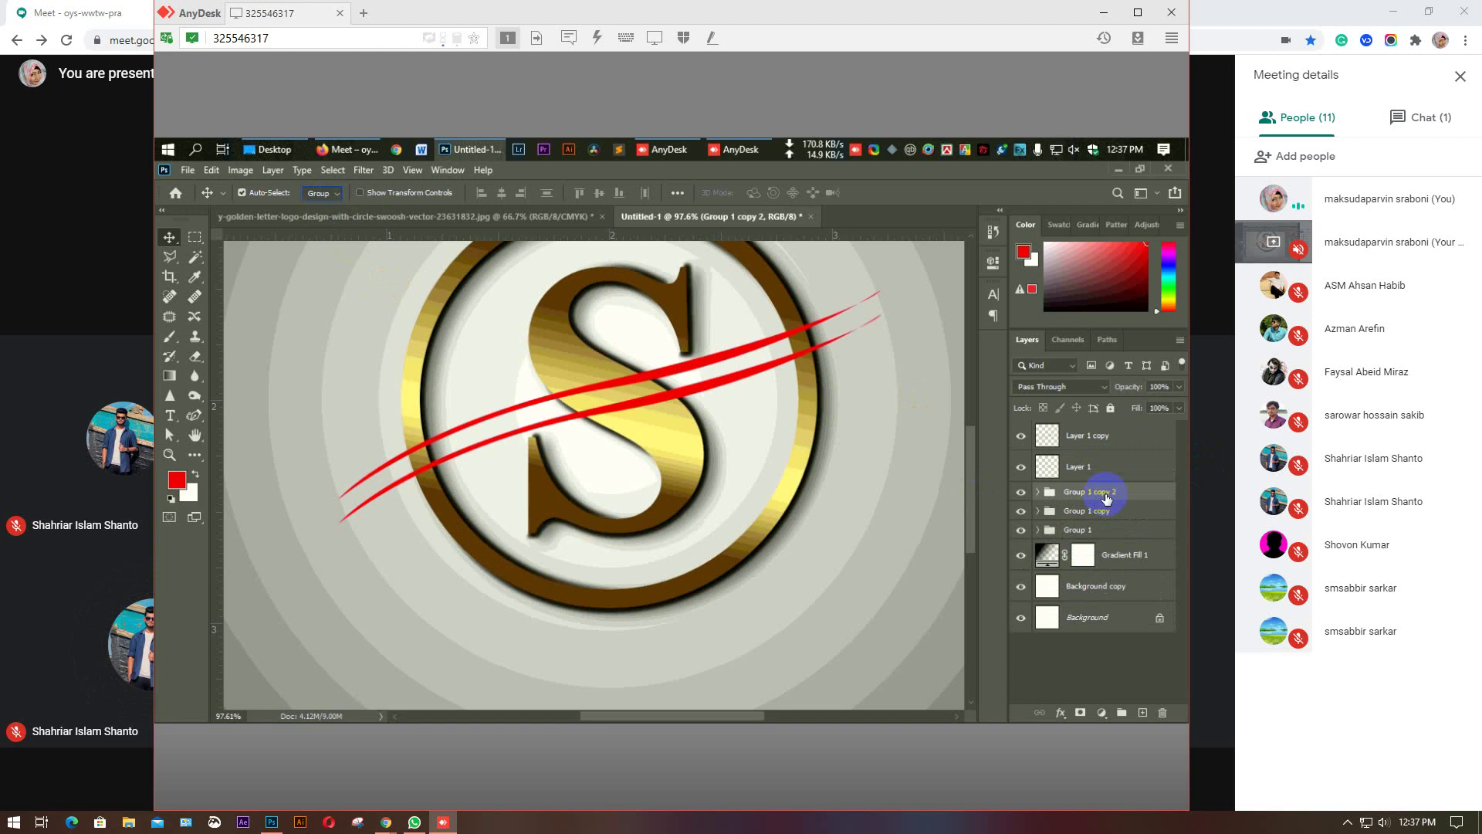
Hide Group 1, Group 1 copy and the Layer 1 copy swoosh, then expand Group 1 copy 2.
{"action": "left_click", "coordinate": [1023, 532]}
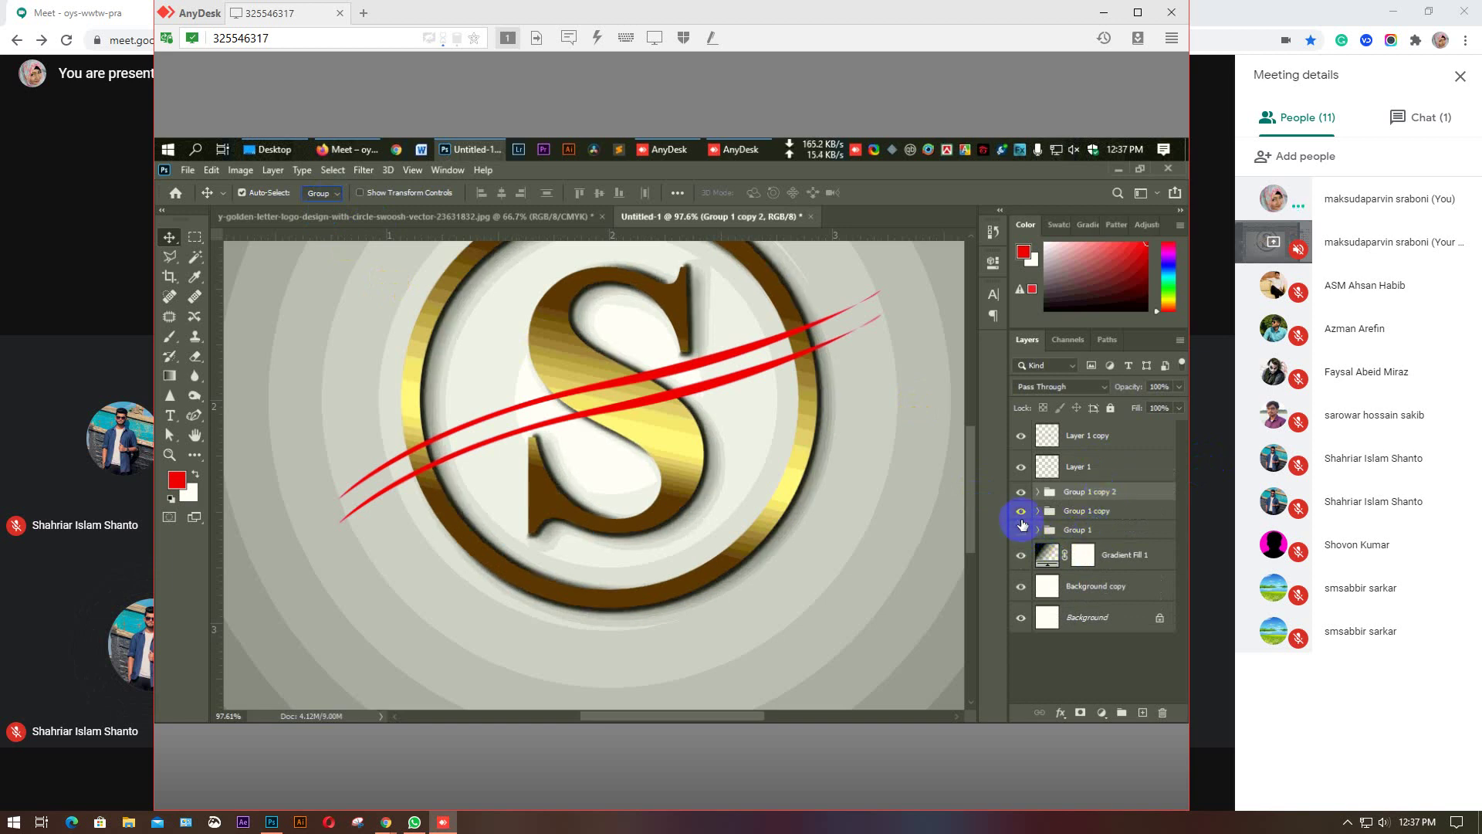
{"action": "left_click", "coordinate": [1021, 512]}
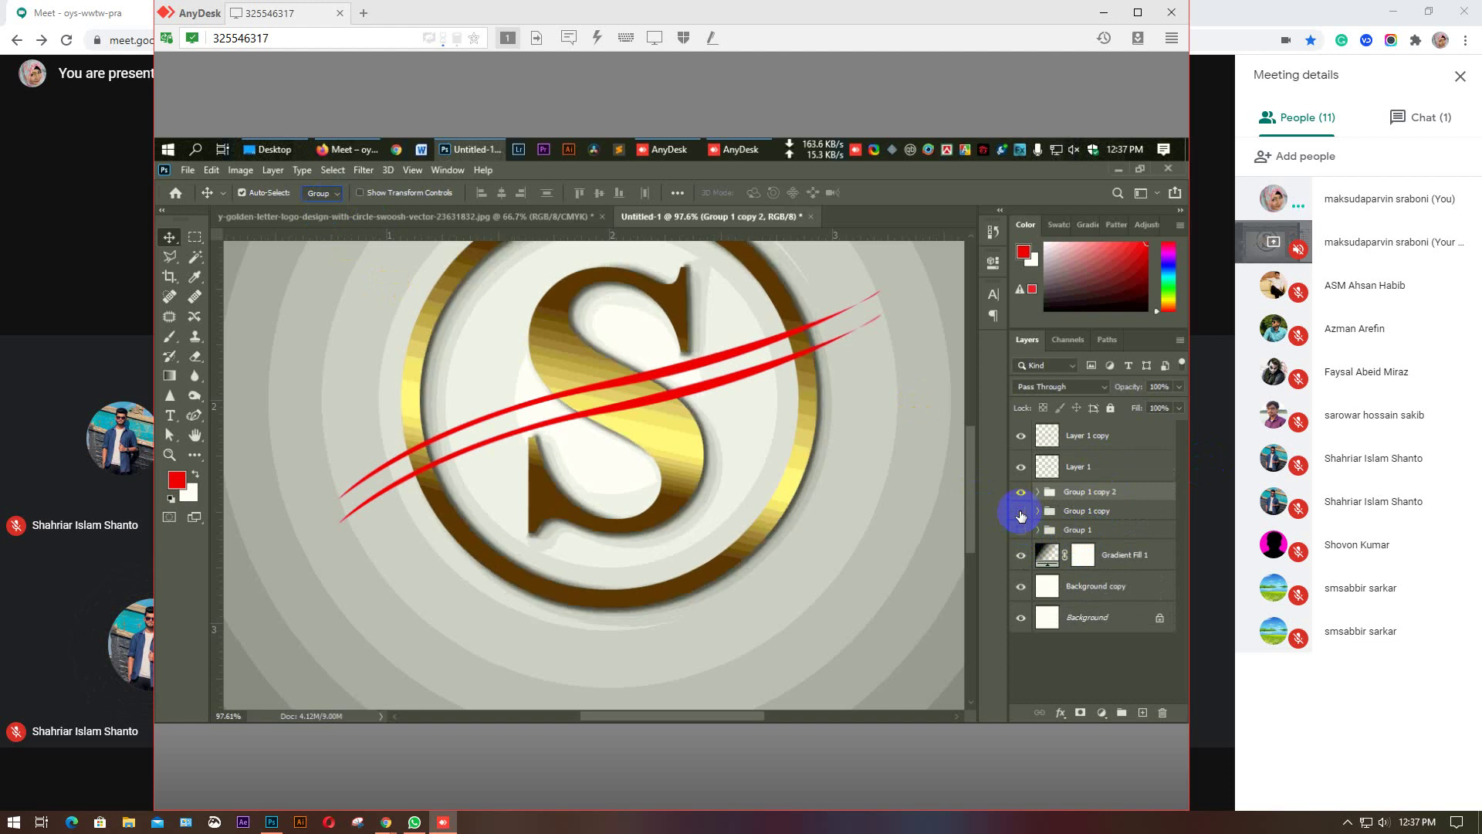
{"action": "left_click", "coordinate": [1021, 468]}
{"action": "left_click", "coordinate": [1021, 468]}
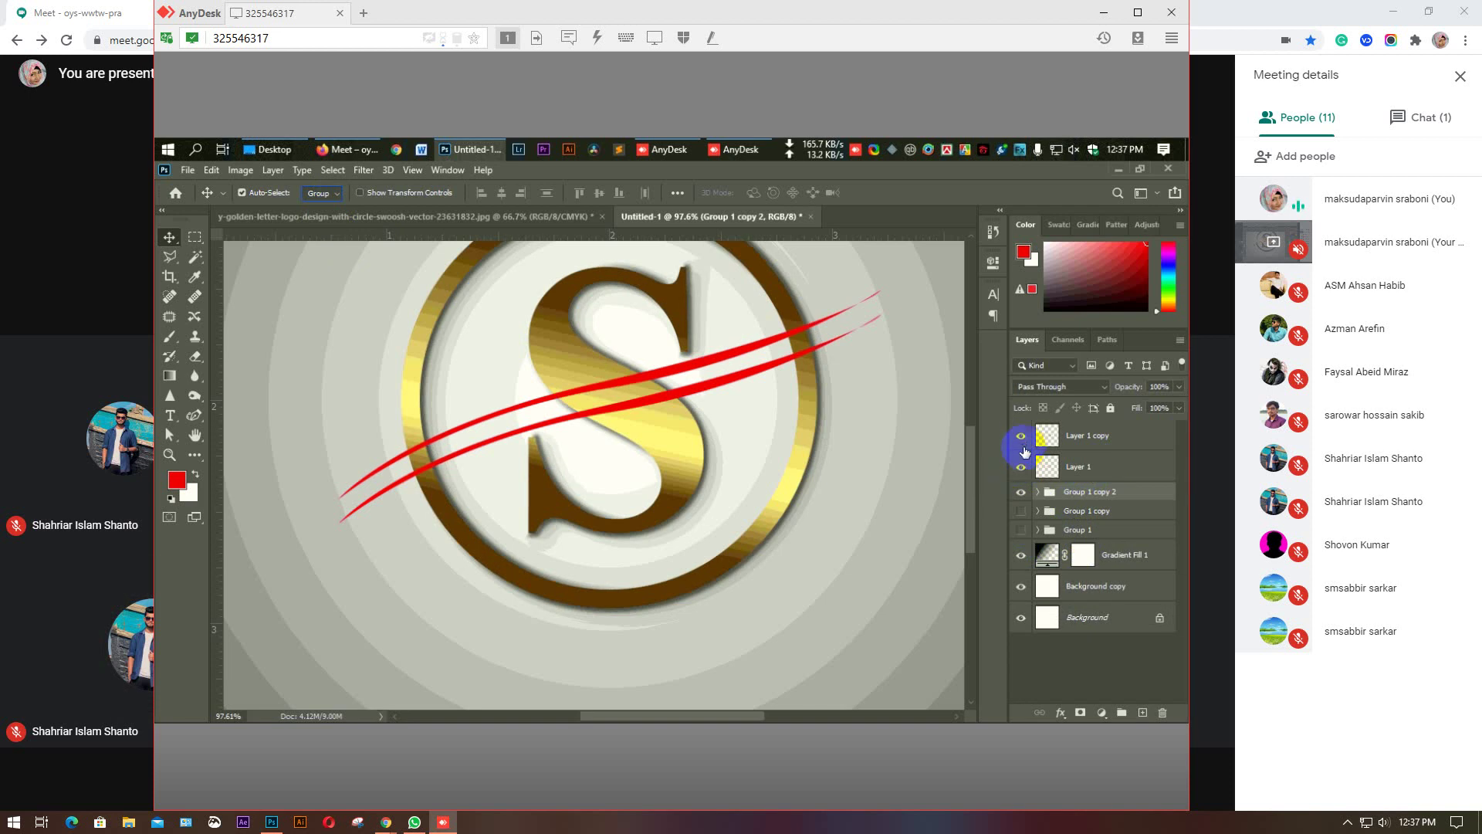
{"action": "left_click", "coordinate": [1021, 435]}
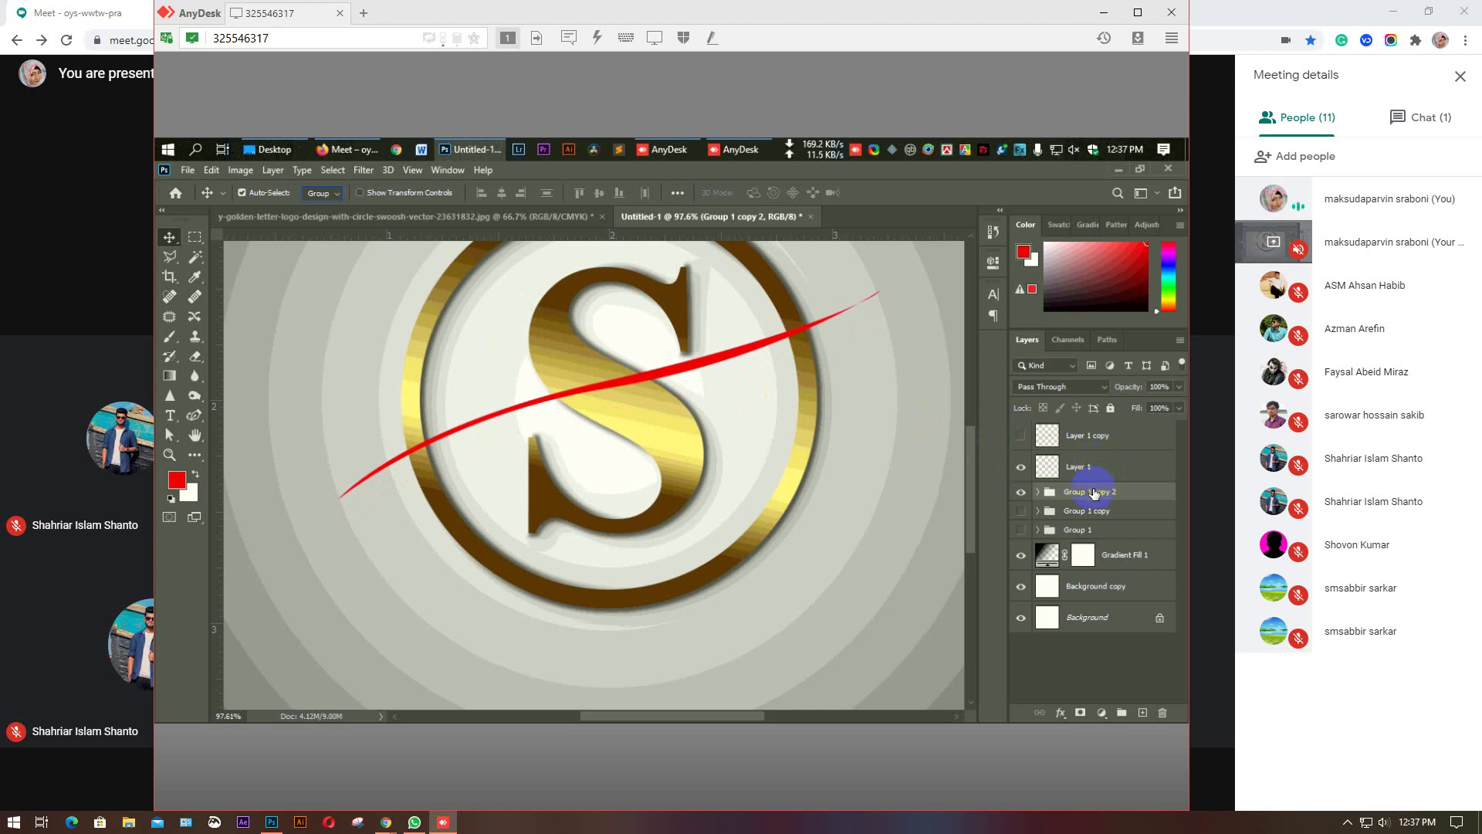
{"action": "left_click", "coordinate": [1037, 491]}
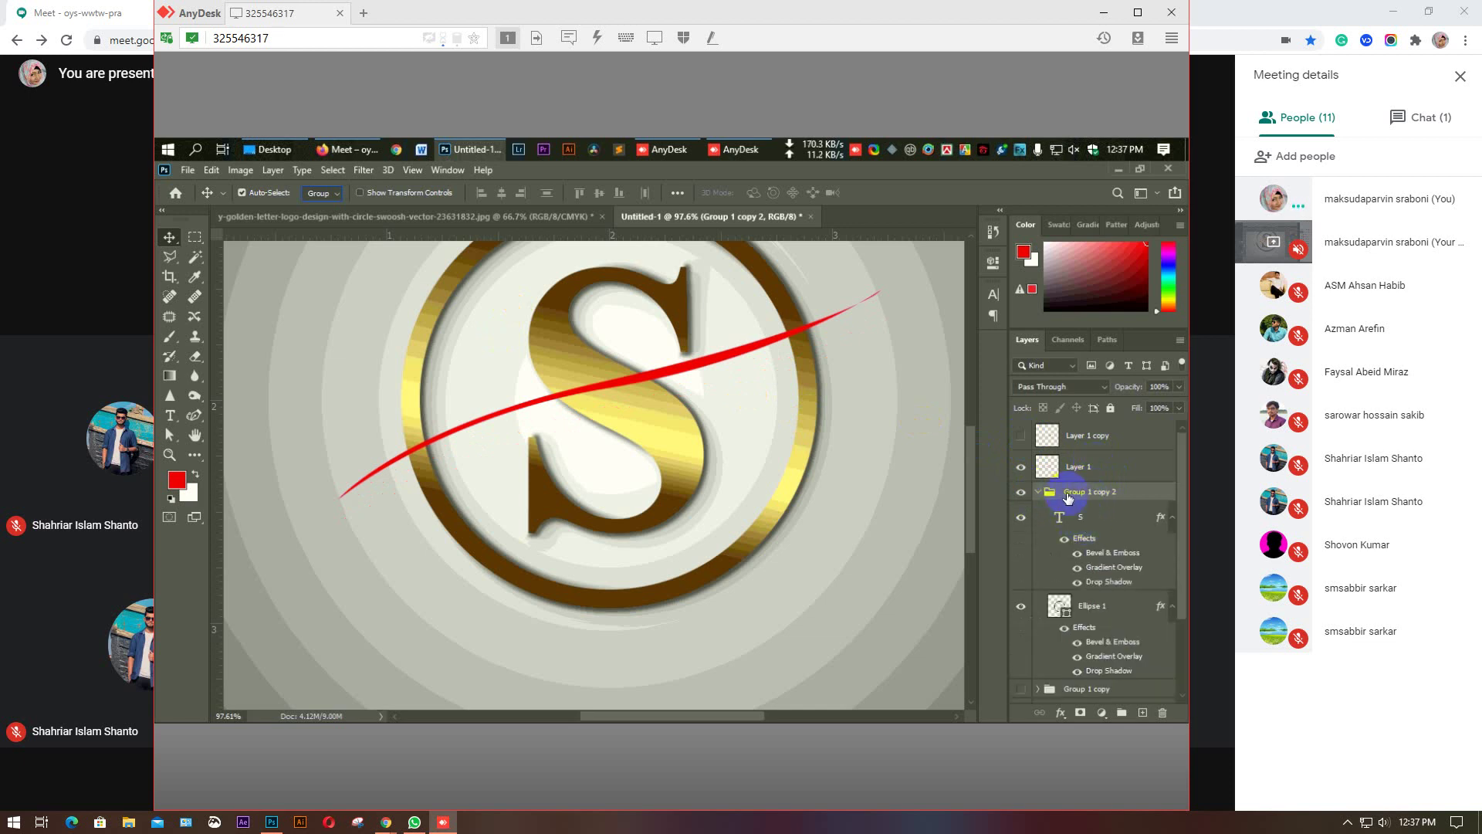
Ungroup Group 1 copy 2 and merge its S and Ellipse 1 ring into one S layer.
{"action": "key", "text": "ctrl"}
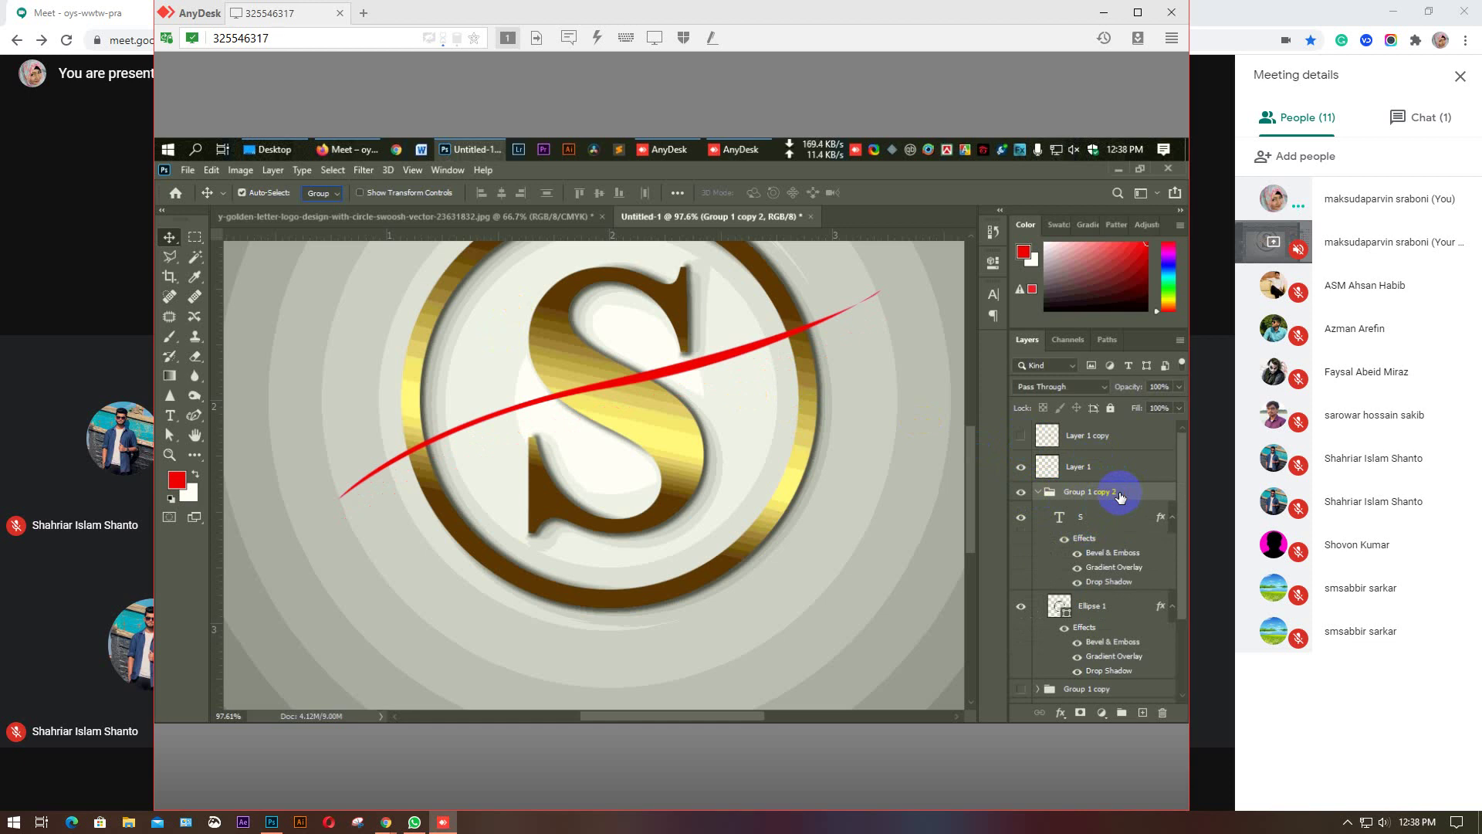
{"action": "right_click", "coordinate": [1120, 497]}
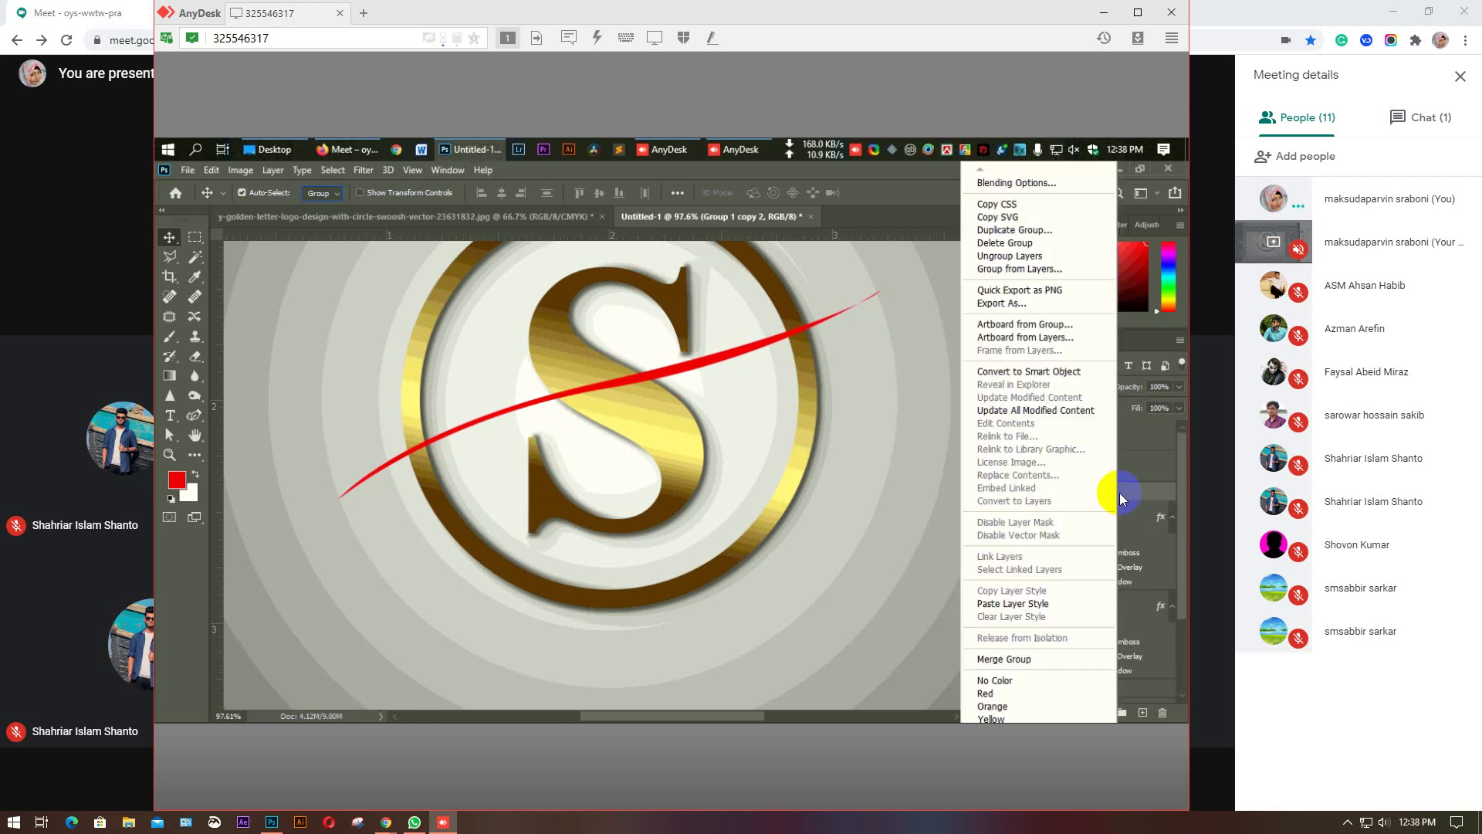
{"action": "right_click", "coordinate": [1119, 492]}
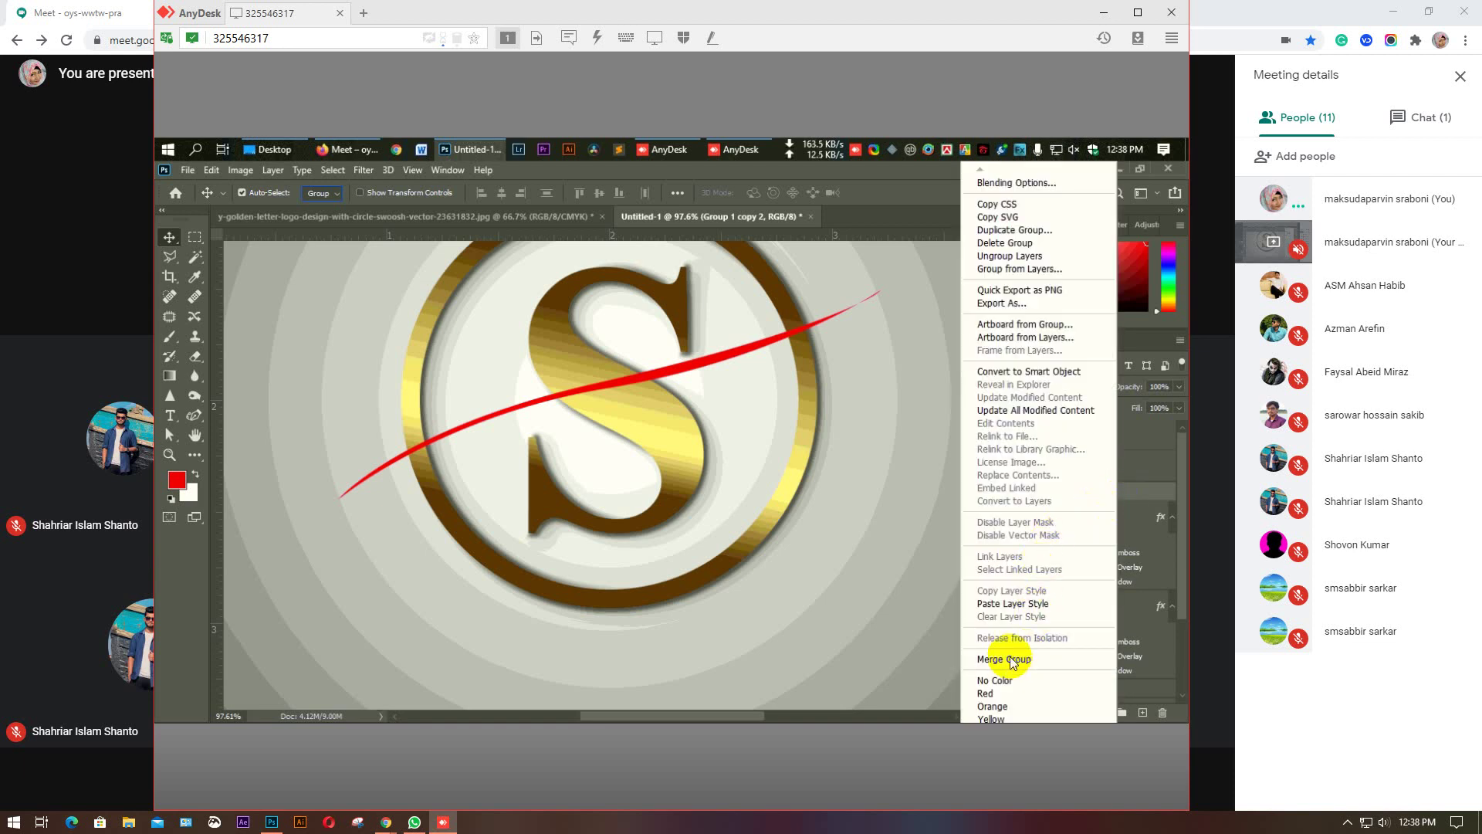
{"action": "left_click", "coordinate": [1009, 257]}
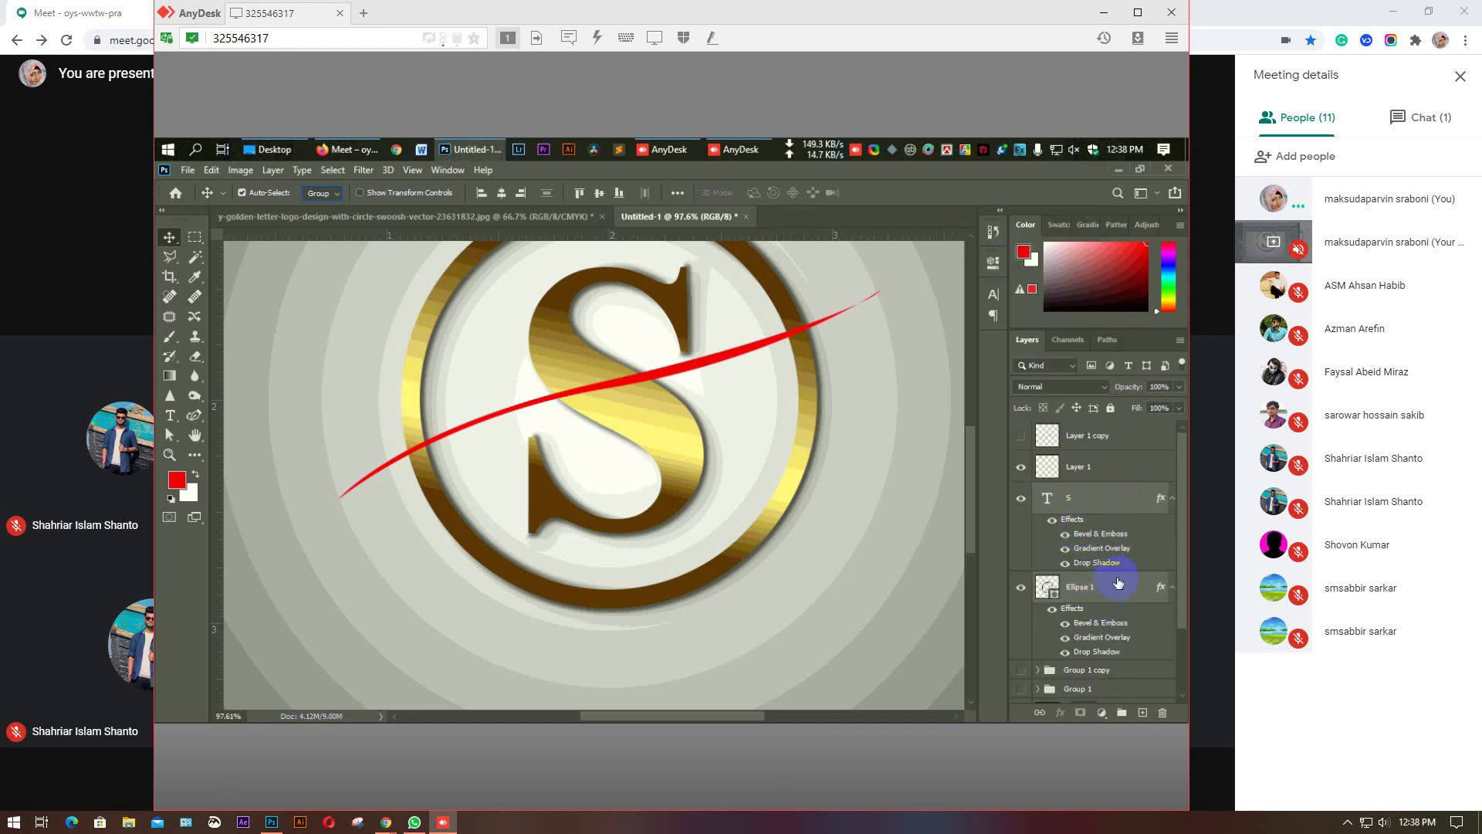
{"action": "key", "text": "ctrl+e"}
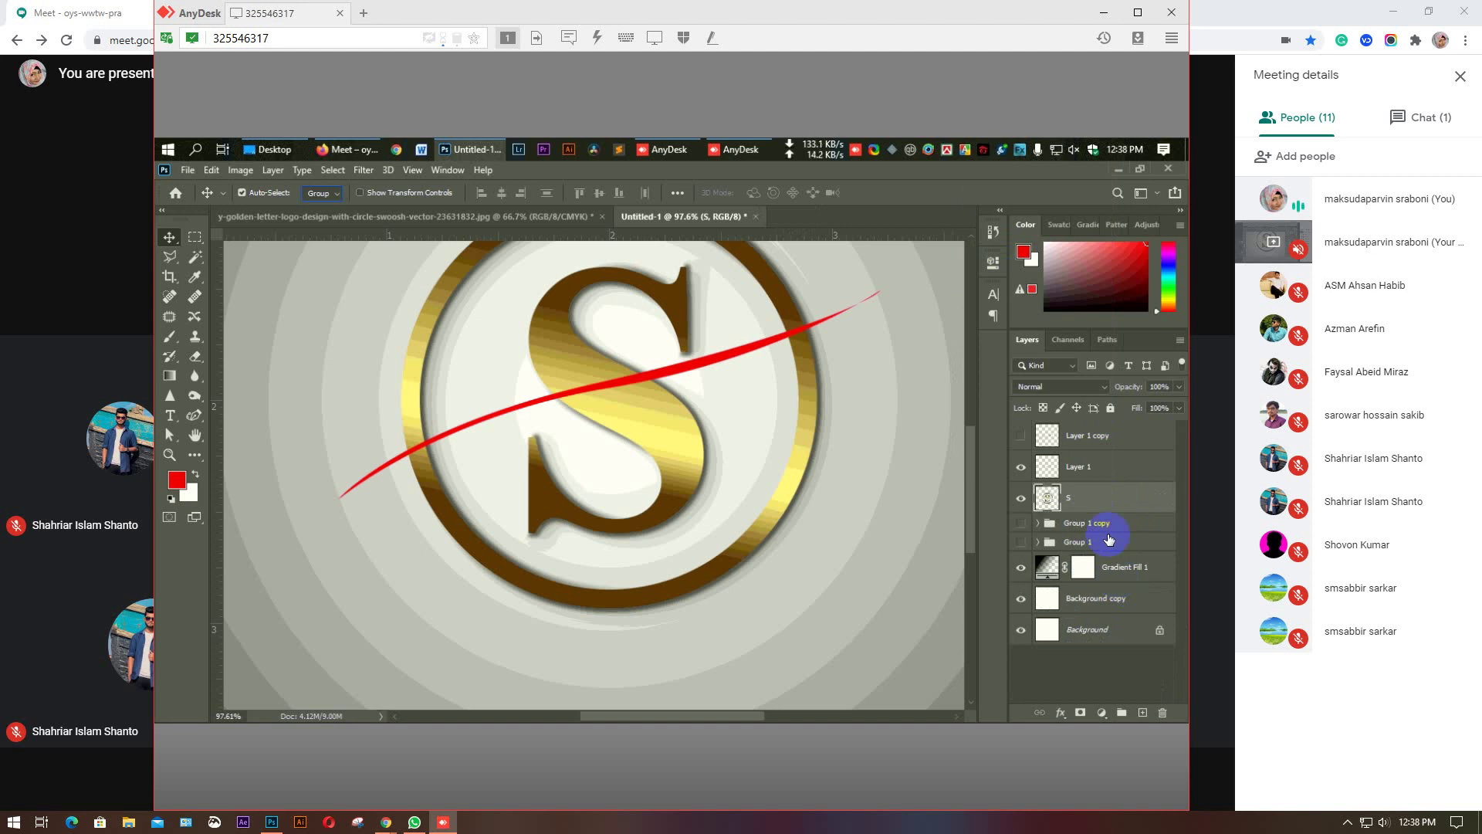
{"action": "left_click", "coordinate": [1020, 498]}
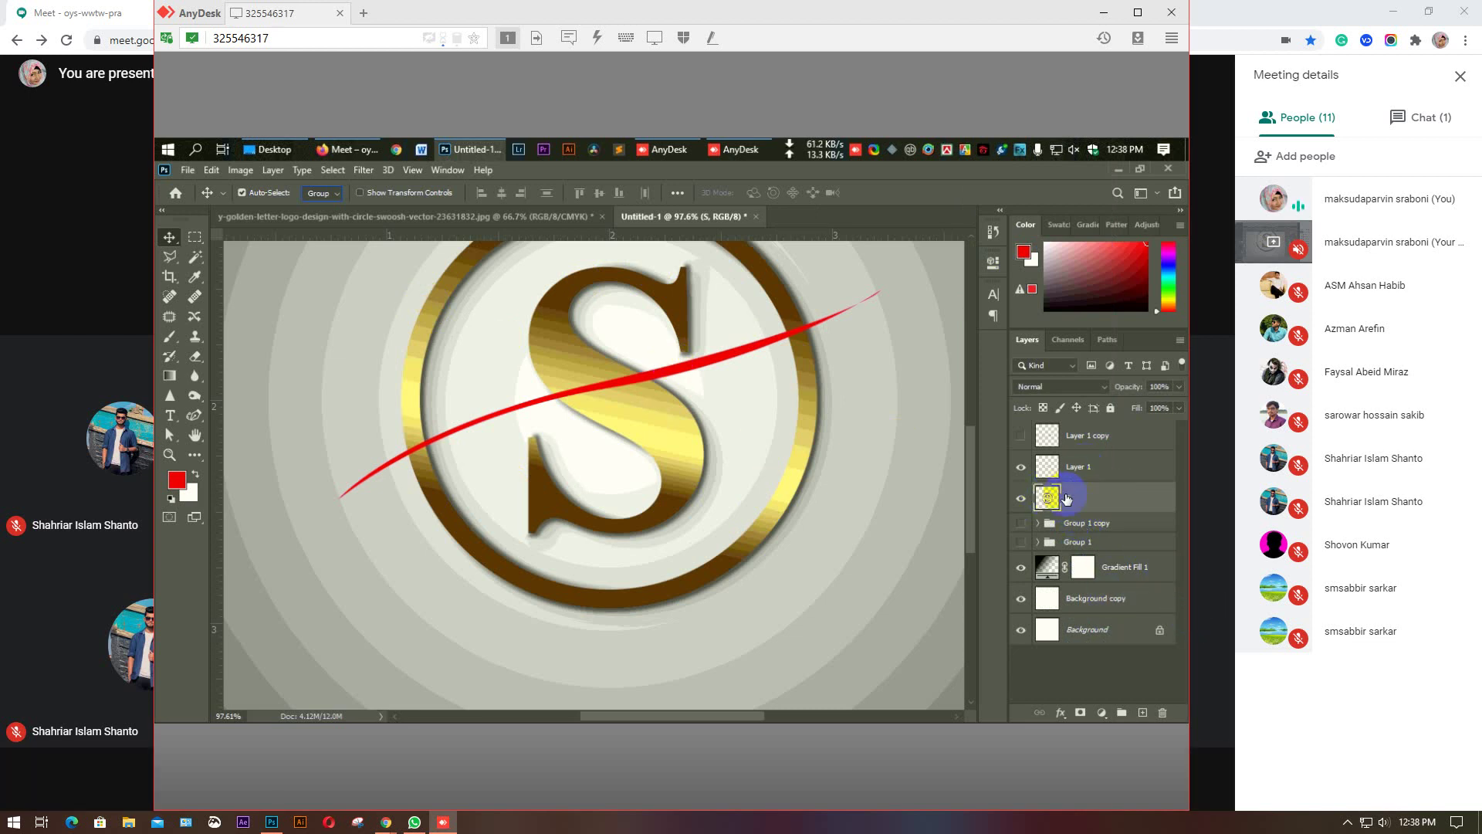
Load the Layer 1 swoosh outline as a selection, then deselect it.
{"action": "left_click", "coordinate": [1048, 500]}
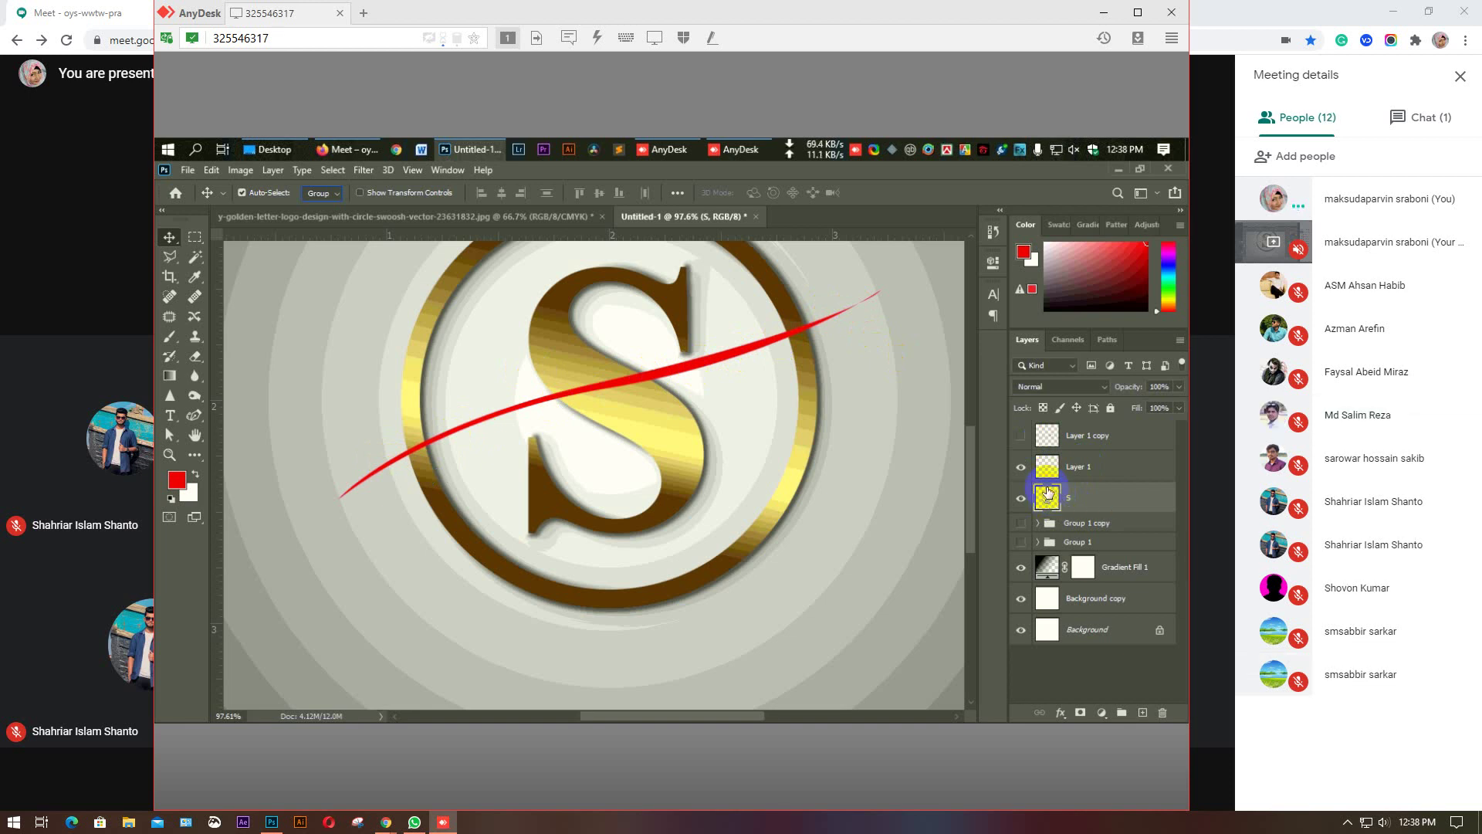
{"action": "left_click", "coordinate": [1049, 470]}
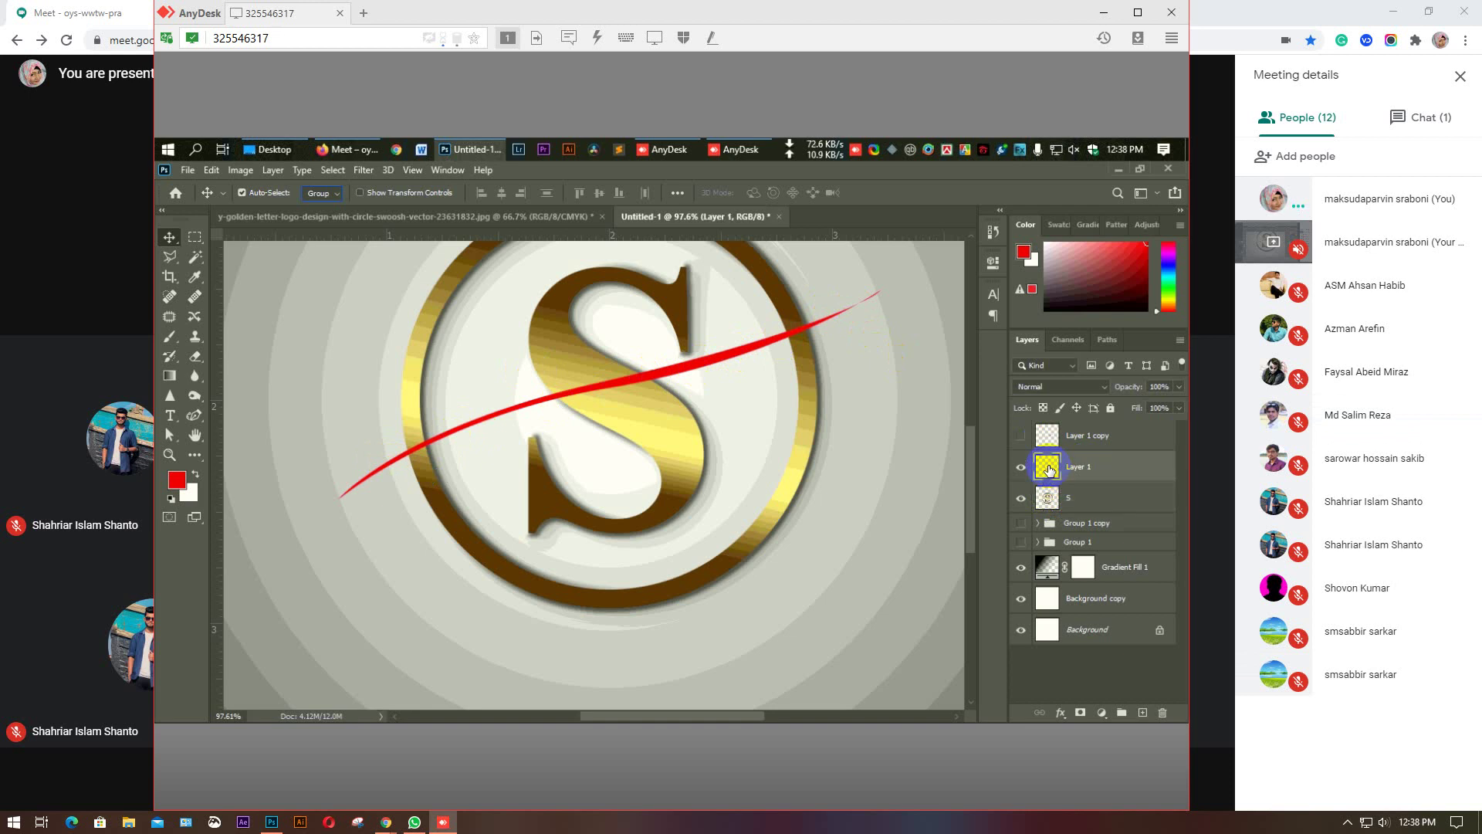
{"action": "left_click", "coordinate": [1049, 470], "text": "ctrl"}
{"action": "left_click", "coordinate": [1048, 500], "text": "ctrl"}
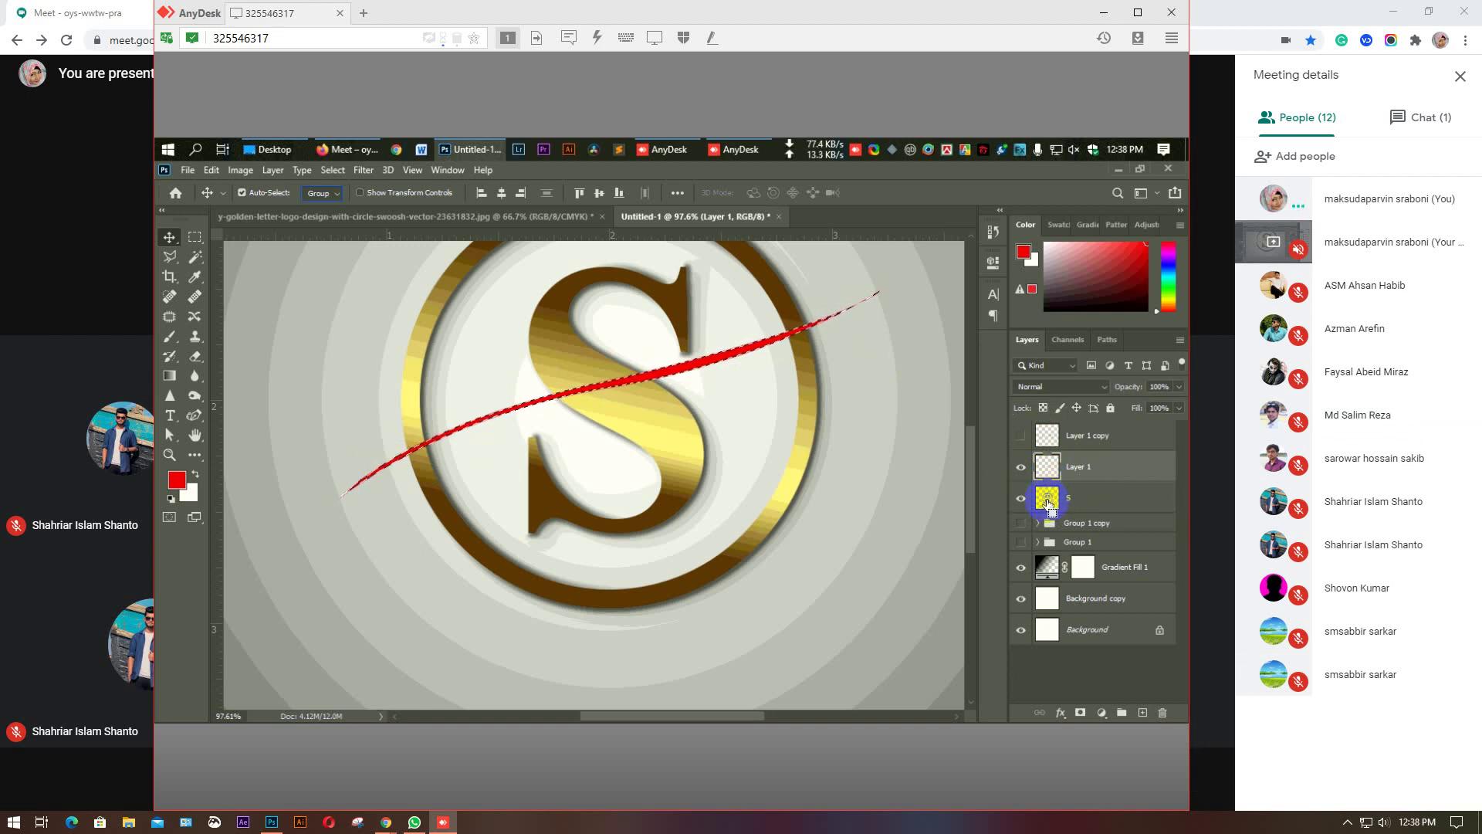
{"action": "key", "text": "ctrl+d"}
Zoom in and back out, then load the merged S layer's outline as a selection.
{"action": "key", "text": "ctrl+shift+d"}
{"action": "key", "text": "ctrl+plus"}
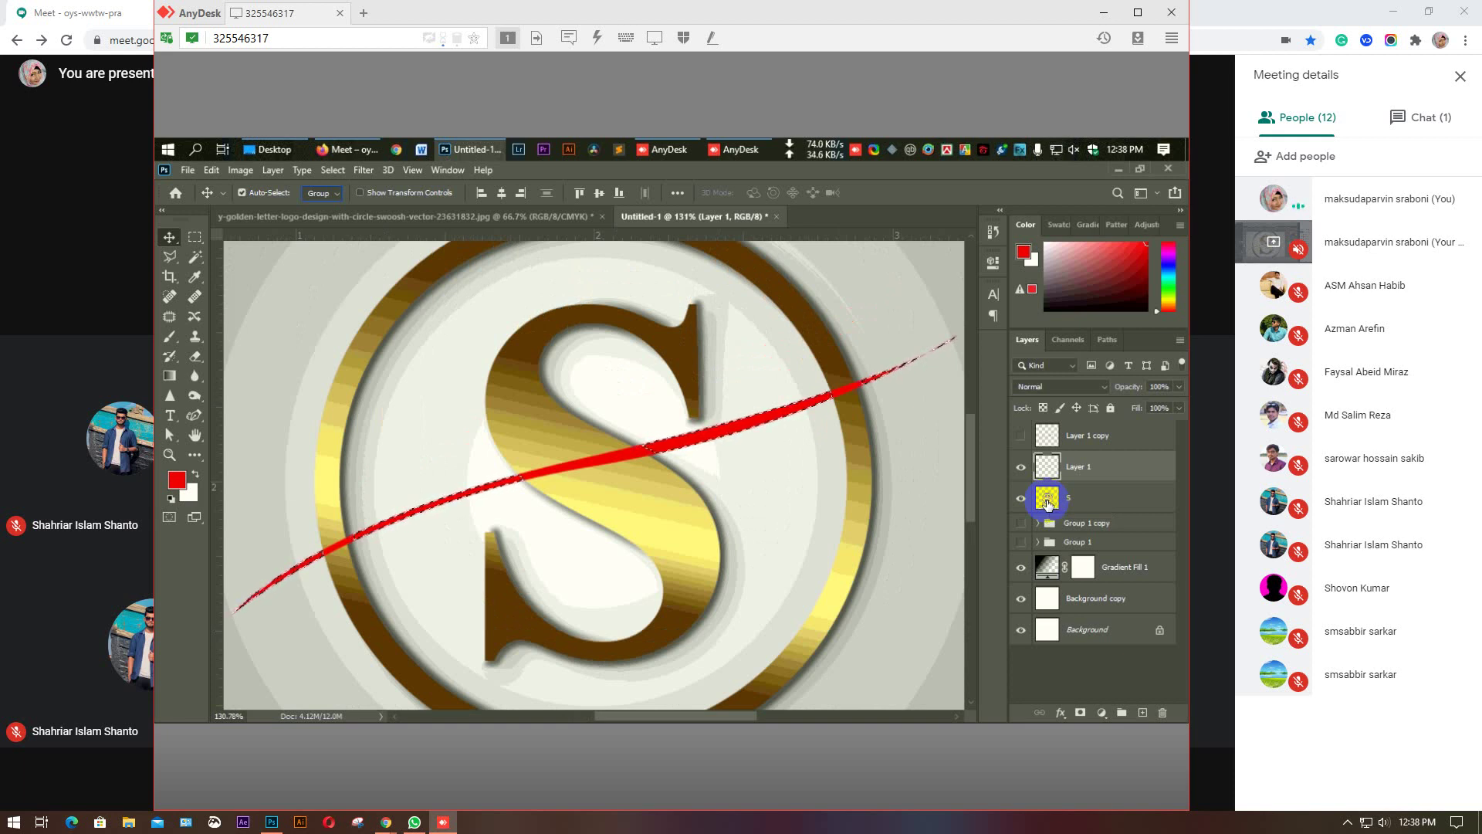
{"action": "key", "text": "ctrl"}
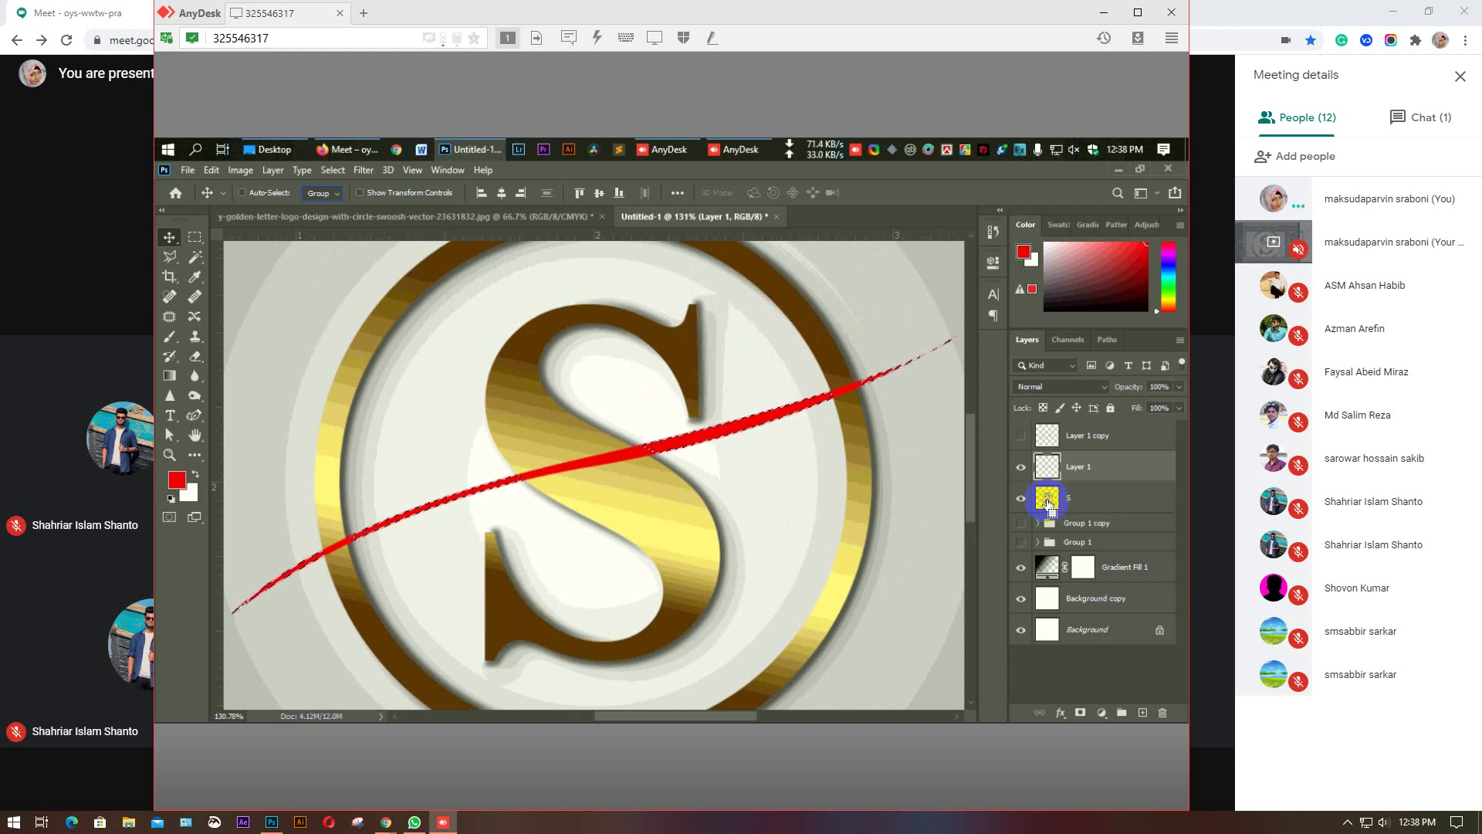
{"action": "key", "text": "ctrl+d"}
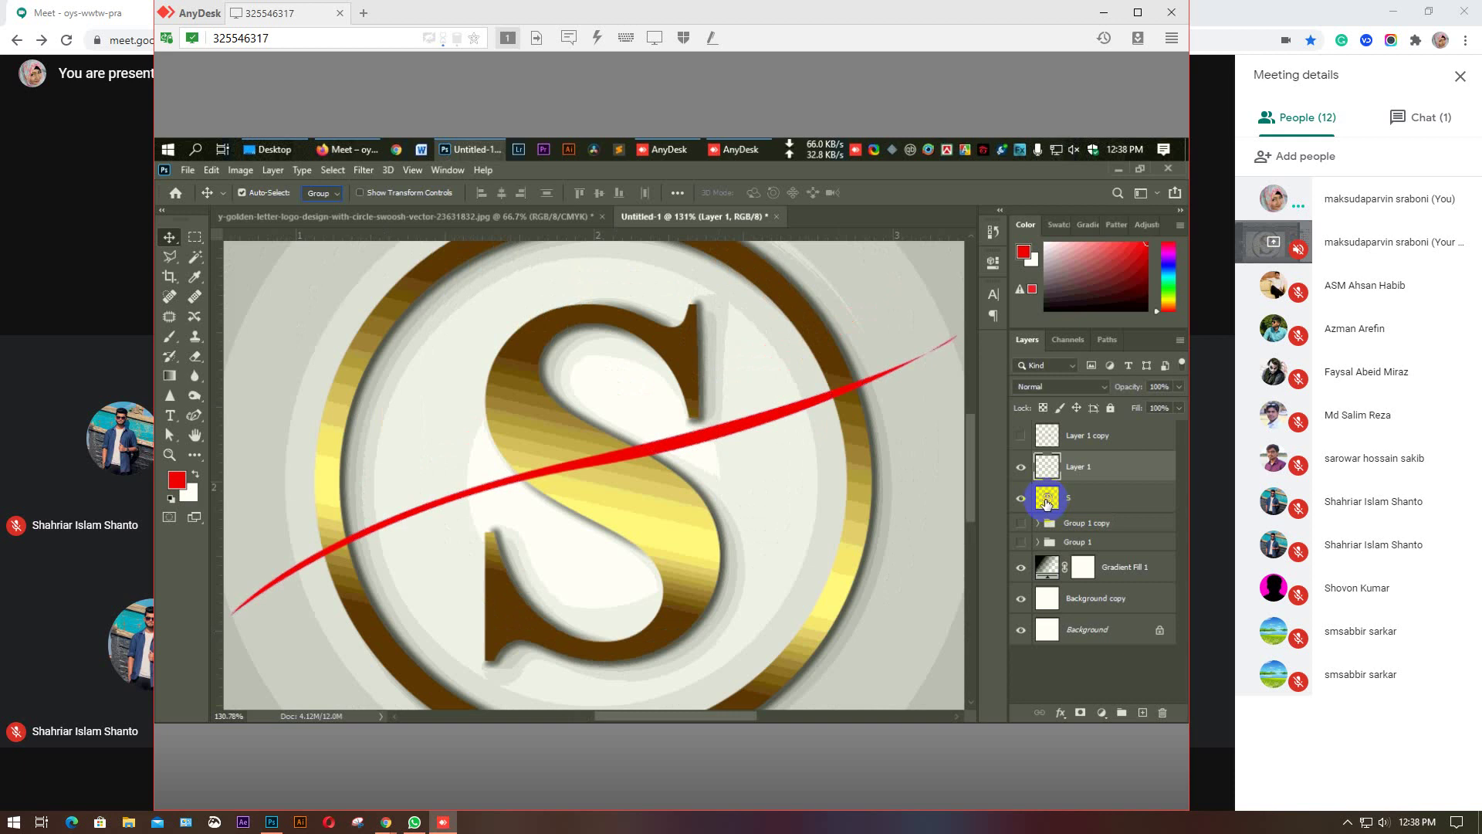
{"action": "key", "text": "alt"}
{"action": "key", "text": "ctrl+minus"}
{"action": "left_click", "coordinate": [1046, 500]}
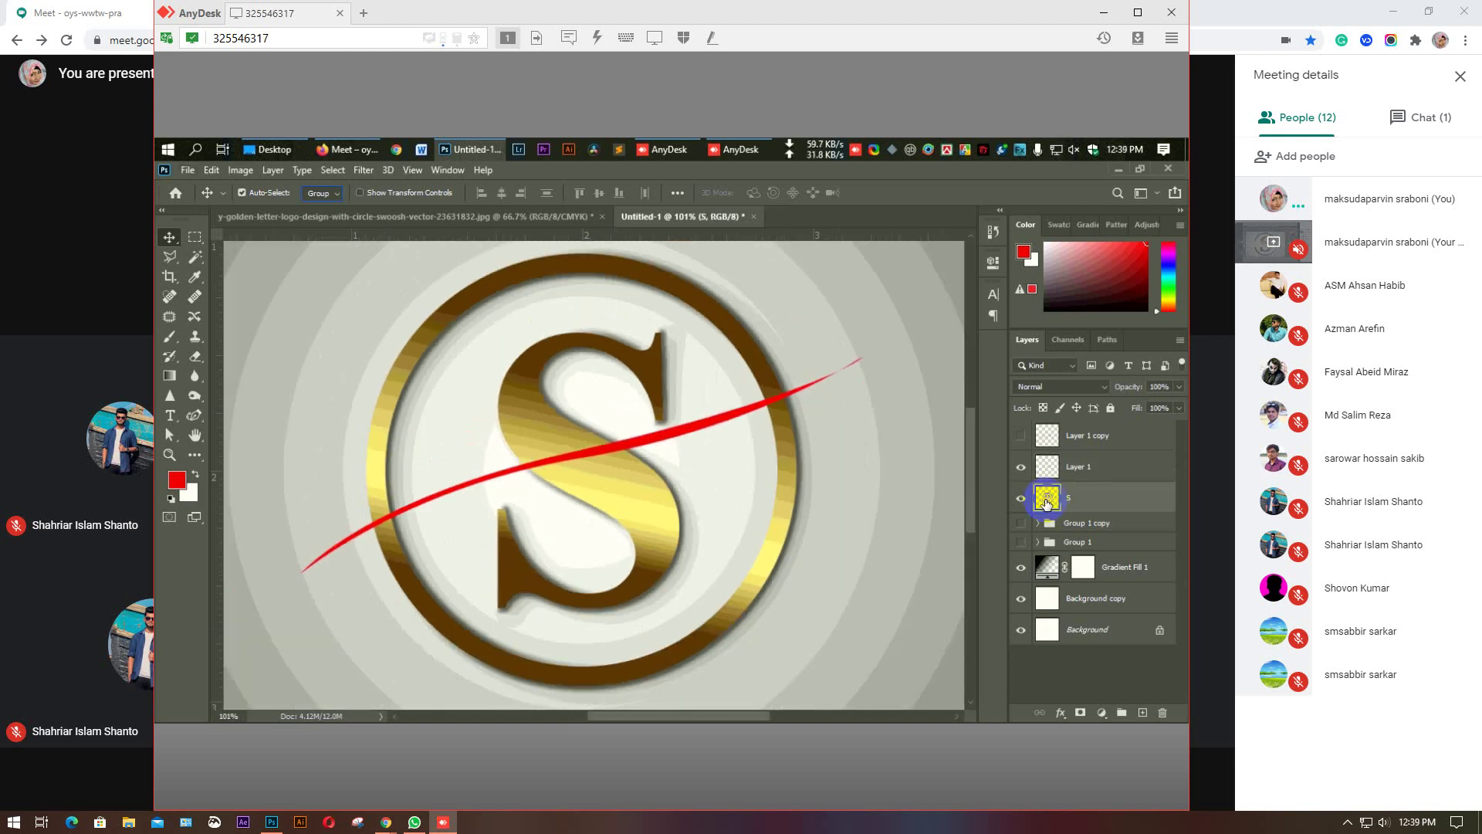
{"action": "left_click", "coordinate": [1046, 500], "text": "ctrl"}
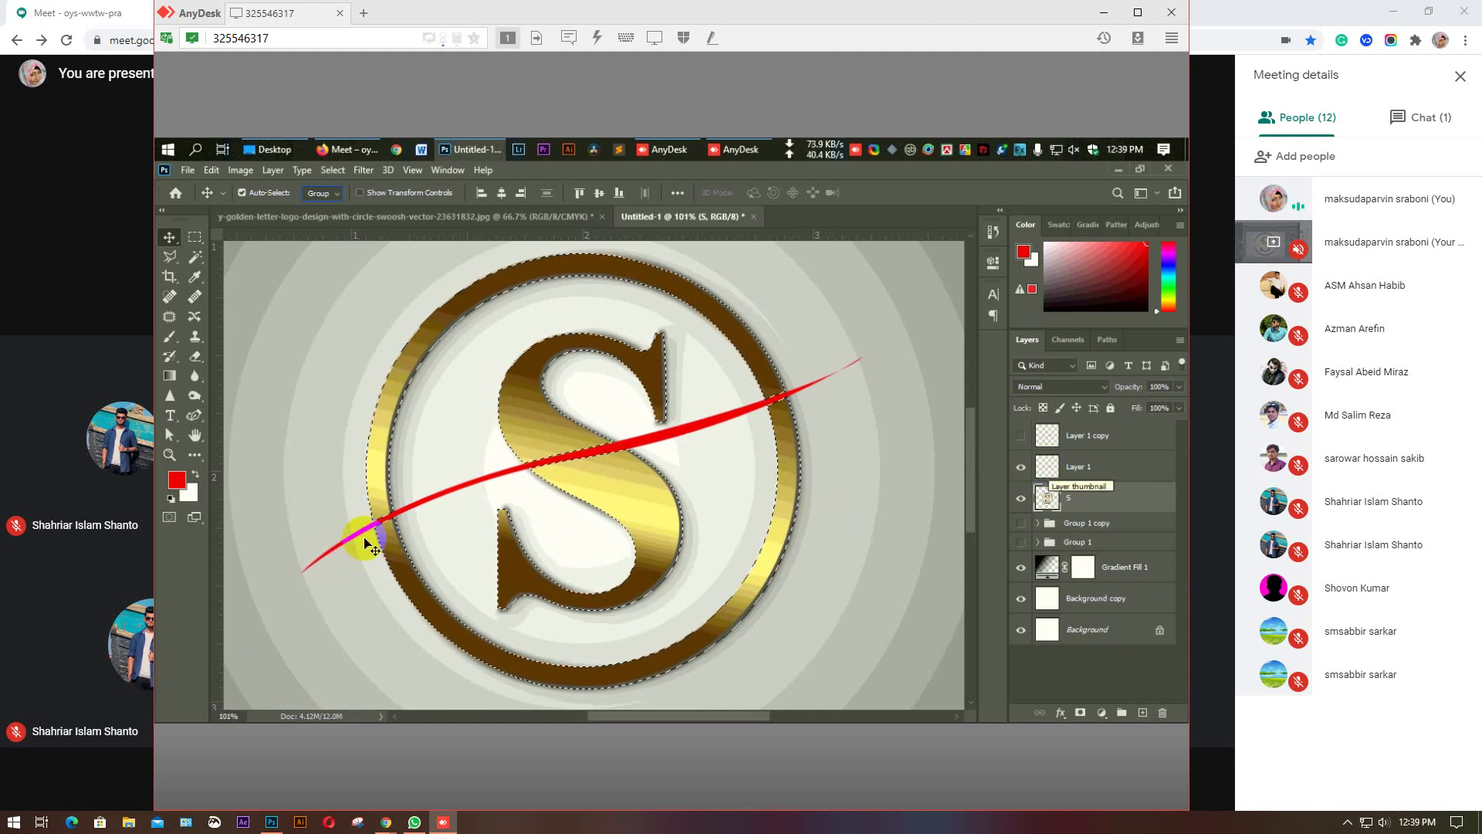
Erase the ring's lower-left arc under the swoosh with the plain Eraser, and set smoothing to 100%.
{"action": "left_click", "coordinate": [1043, 498], "text": "ctrl"}
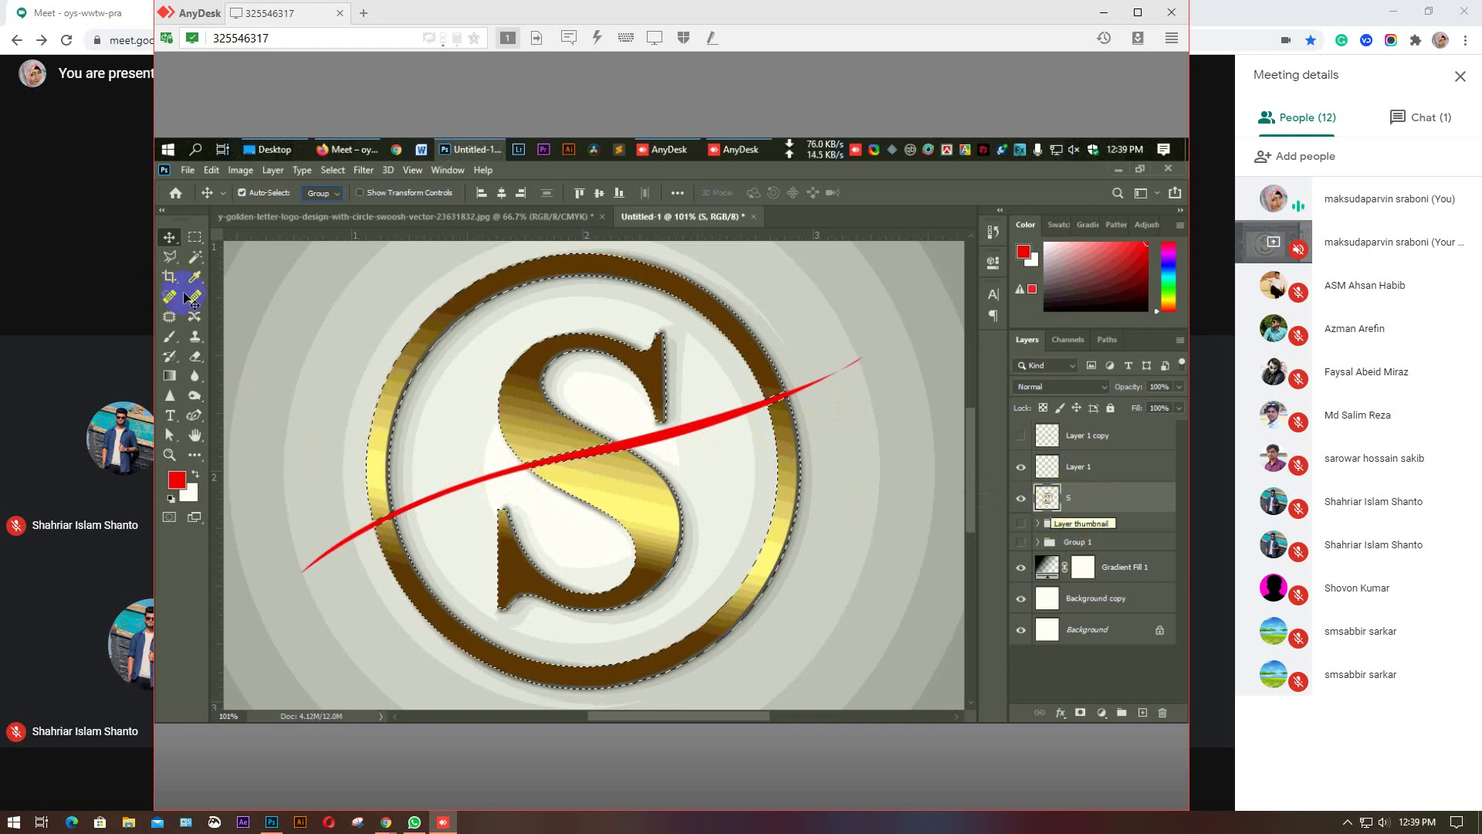
{"action": "left_click", "coordinate": [195, 359]}
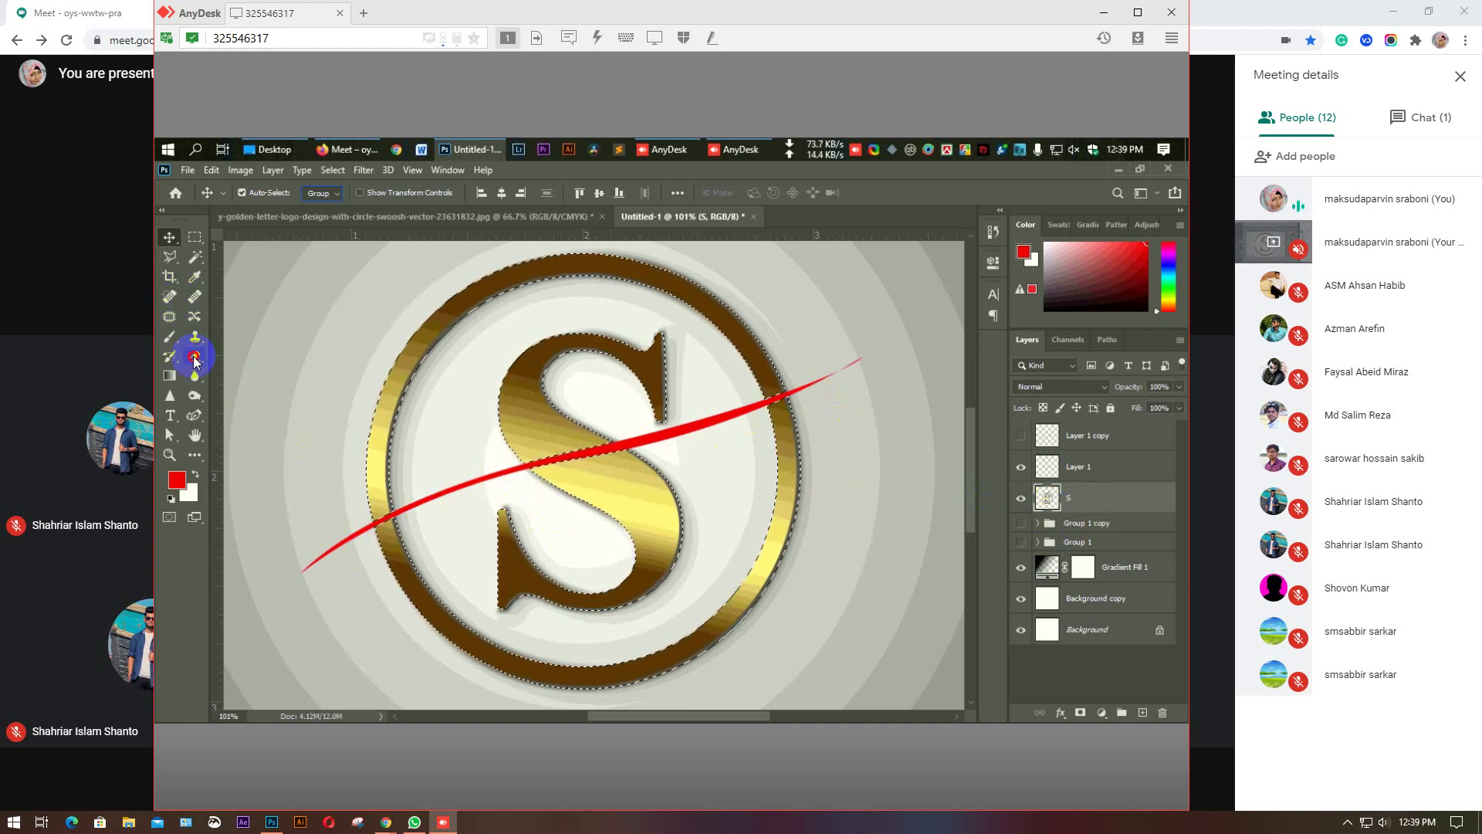
{"action": "left_click", "coordinate": [384, 495]}
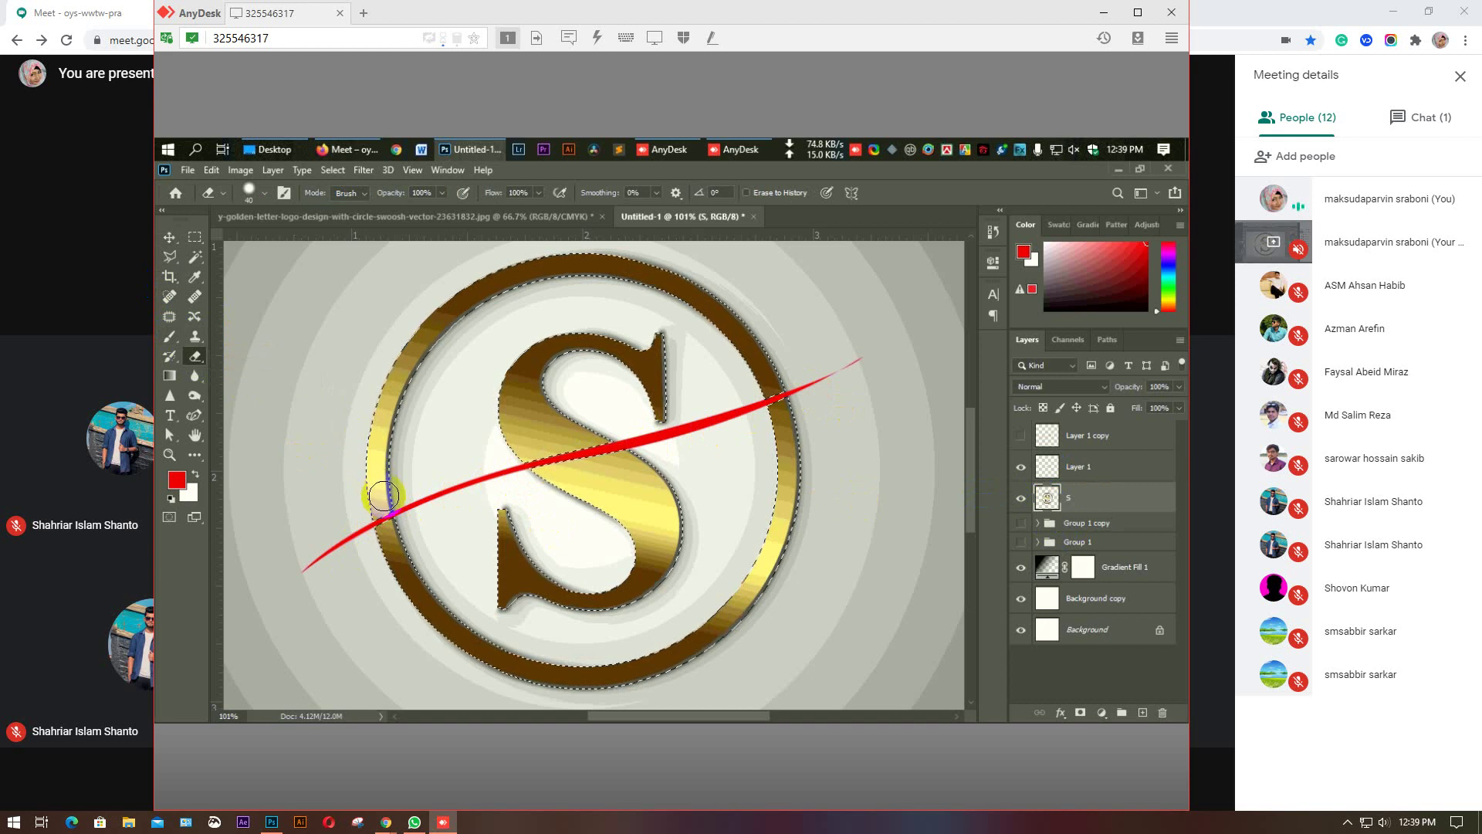
{"action": "left_click", "coordinate": [452, 551]}
{"action": "mouse_move", "coordinate": [408, 554]}
{"action": "left_mouse_down"}
{"action": "mouse_move", "coordinate": [421, 540]}
{"action": "mouse_move", "coordinate": [390, 523]}
{"action": "mouse_move", "coordinate": [399, 551]}
{"action": "mouse_move", "coordinate": [499, 652]}
{"action": "left_mouse_up"}
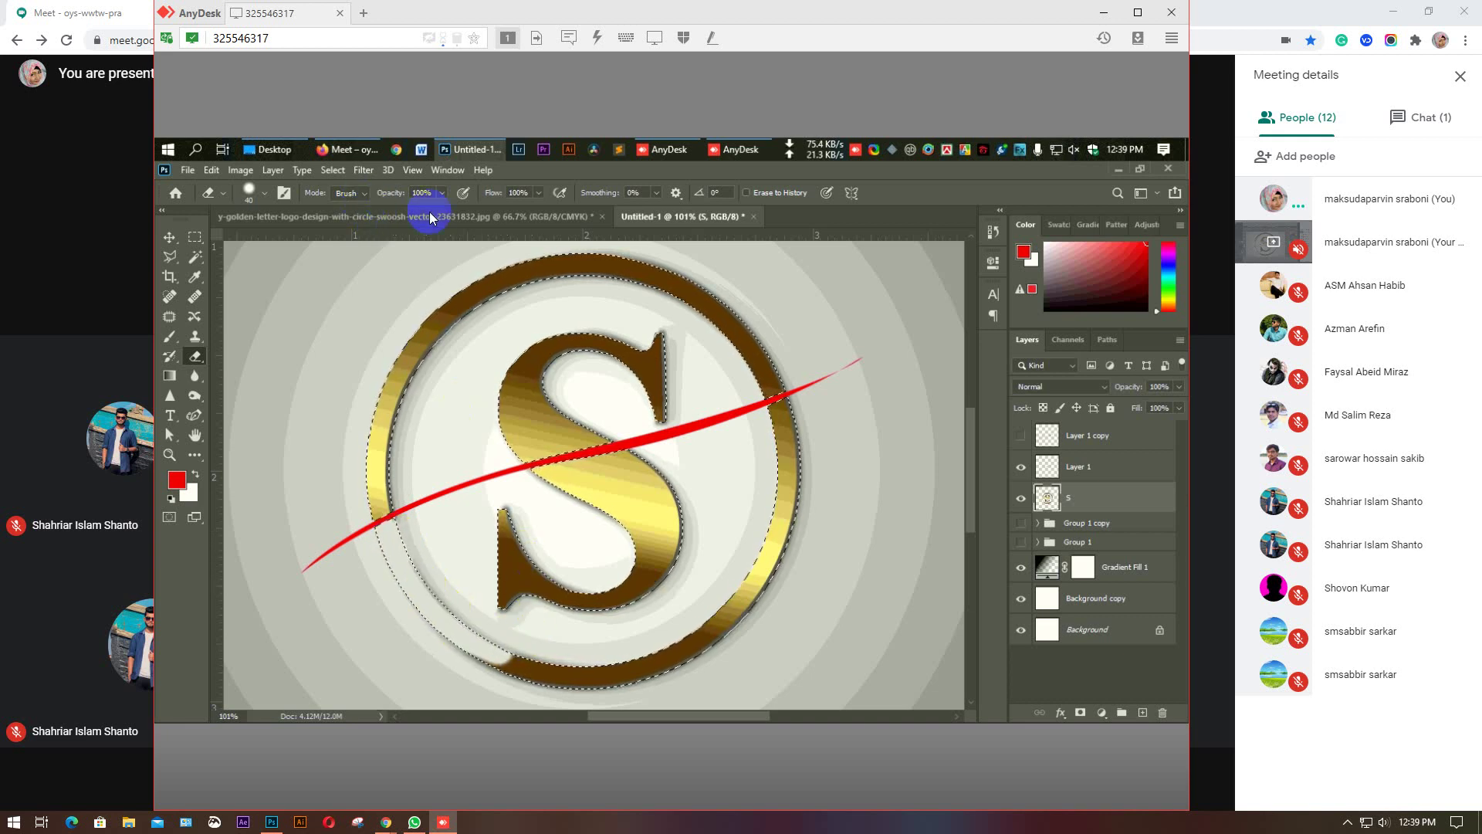
{"action": "left_click", "coordinate": [642, 192]}
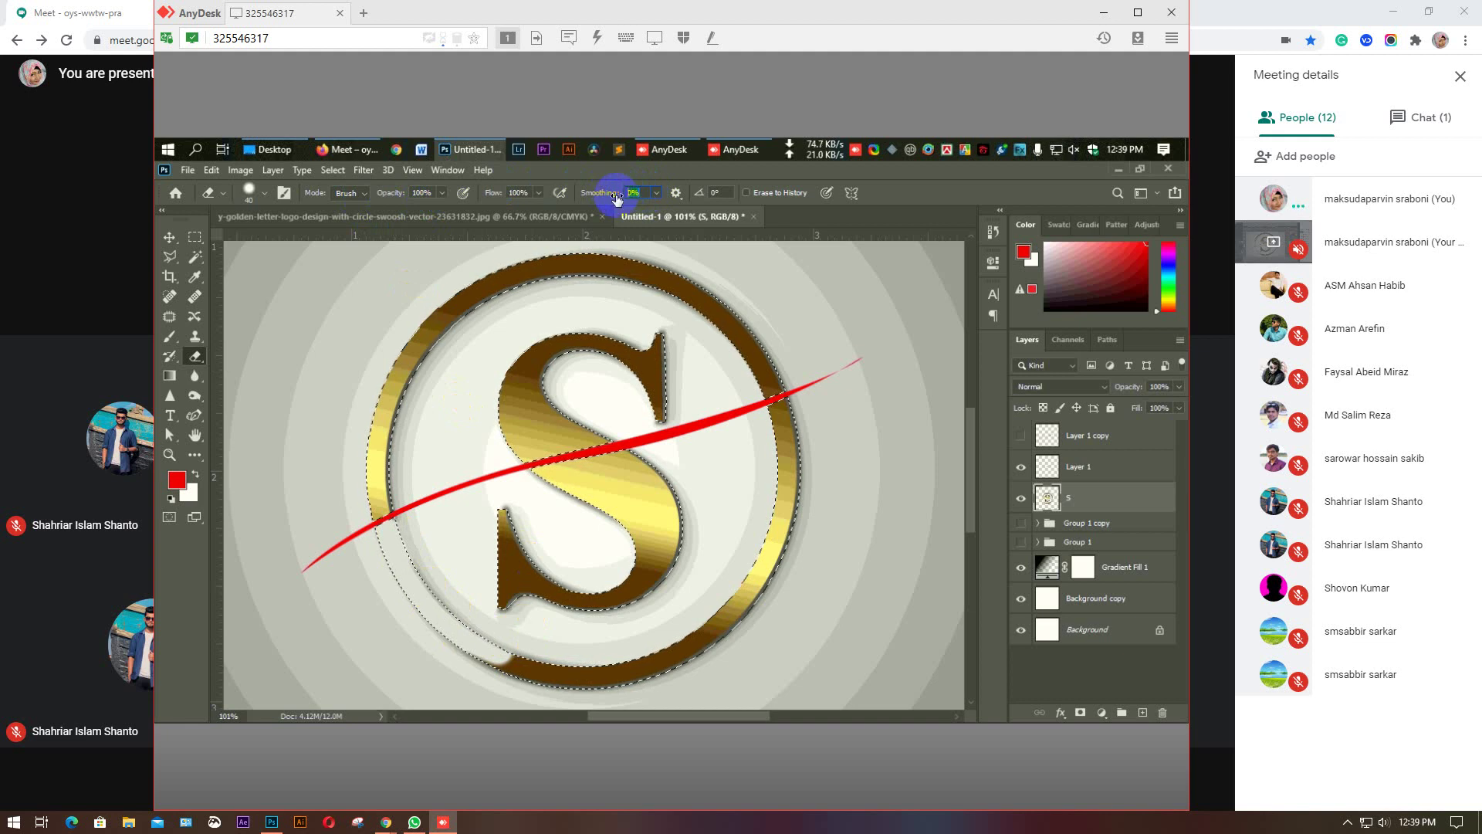
{"action": "type", "text": "100"}
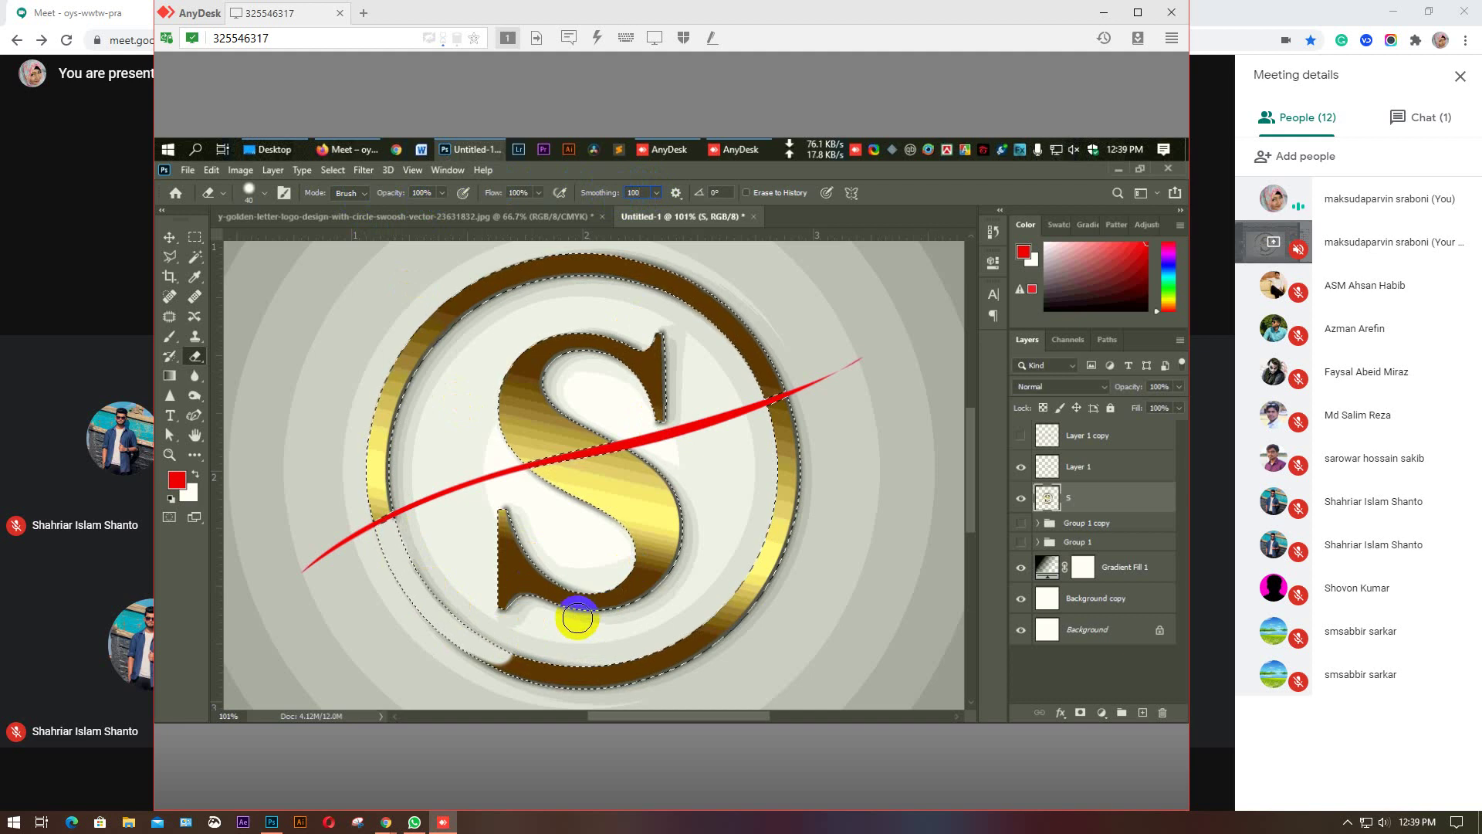
Enlarge the eraser brush to 90 and erase the gold ring's bottom edge below the swoosh.
{"action": "left_click", "coordinate": [530, 661]}
{"action": "left_click_drag", "start_coordinate": [473, 655], "coordinate": [612, 671]}
{"action": "left_click_drag", "start_coordinate": [480, 662], "coordinate": [524, 673]}
{"action": "key", "text": "bracketright"}
{"action": "key", "text": "bracketright"}
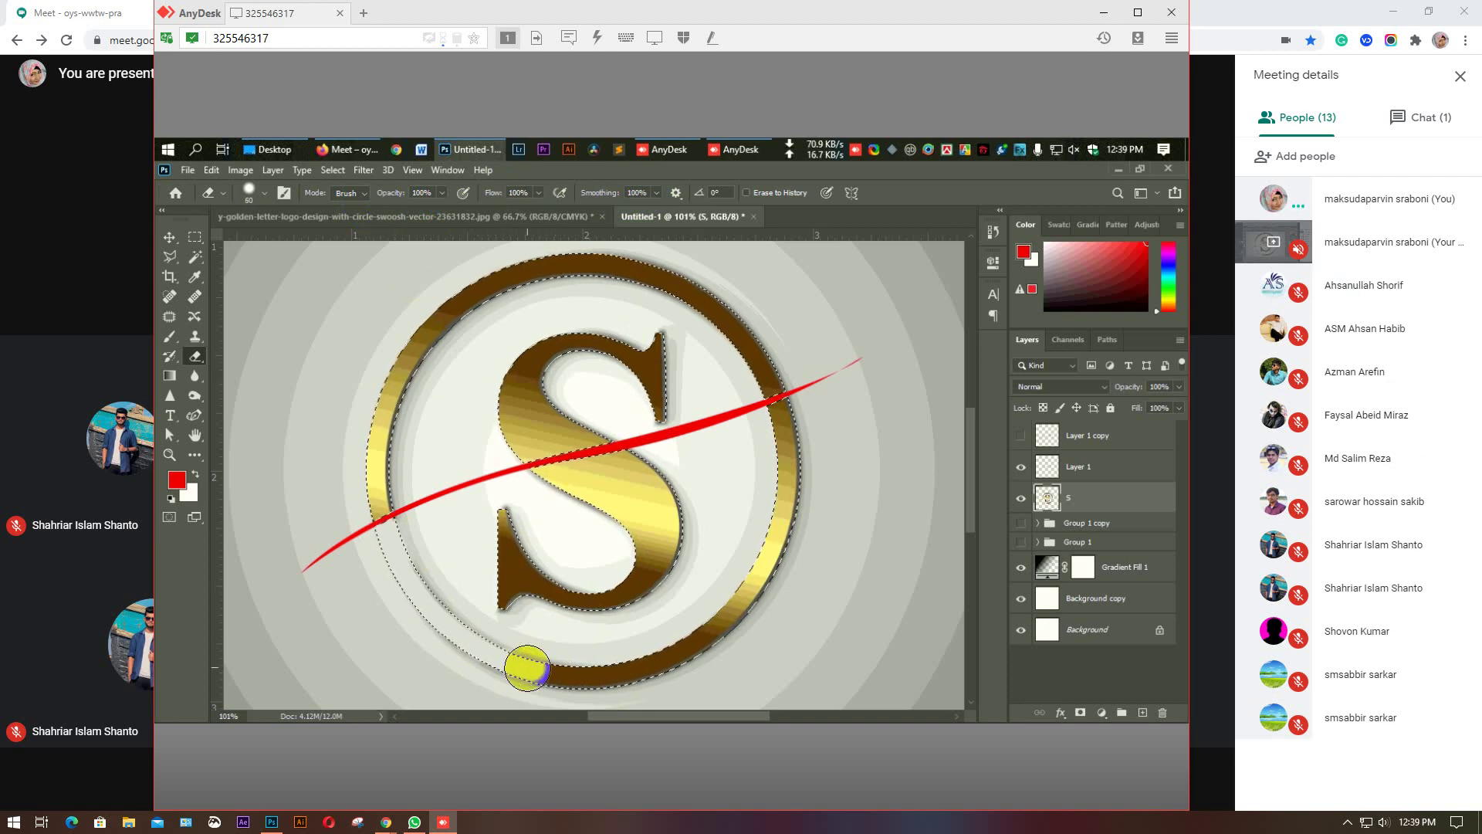
{"action": "key", "text": "bracketright"}
{"action": "key", "text": "bracketright"}
{"action": "key", "text": "bracketright"}
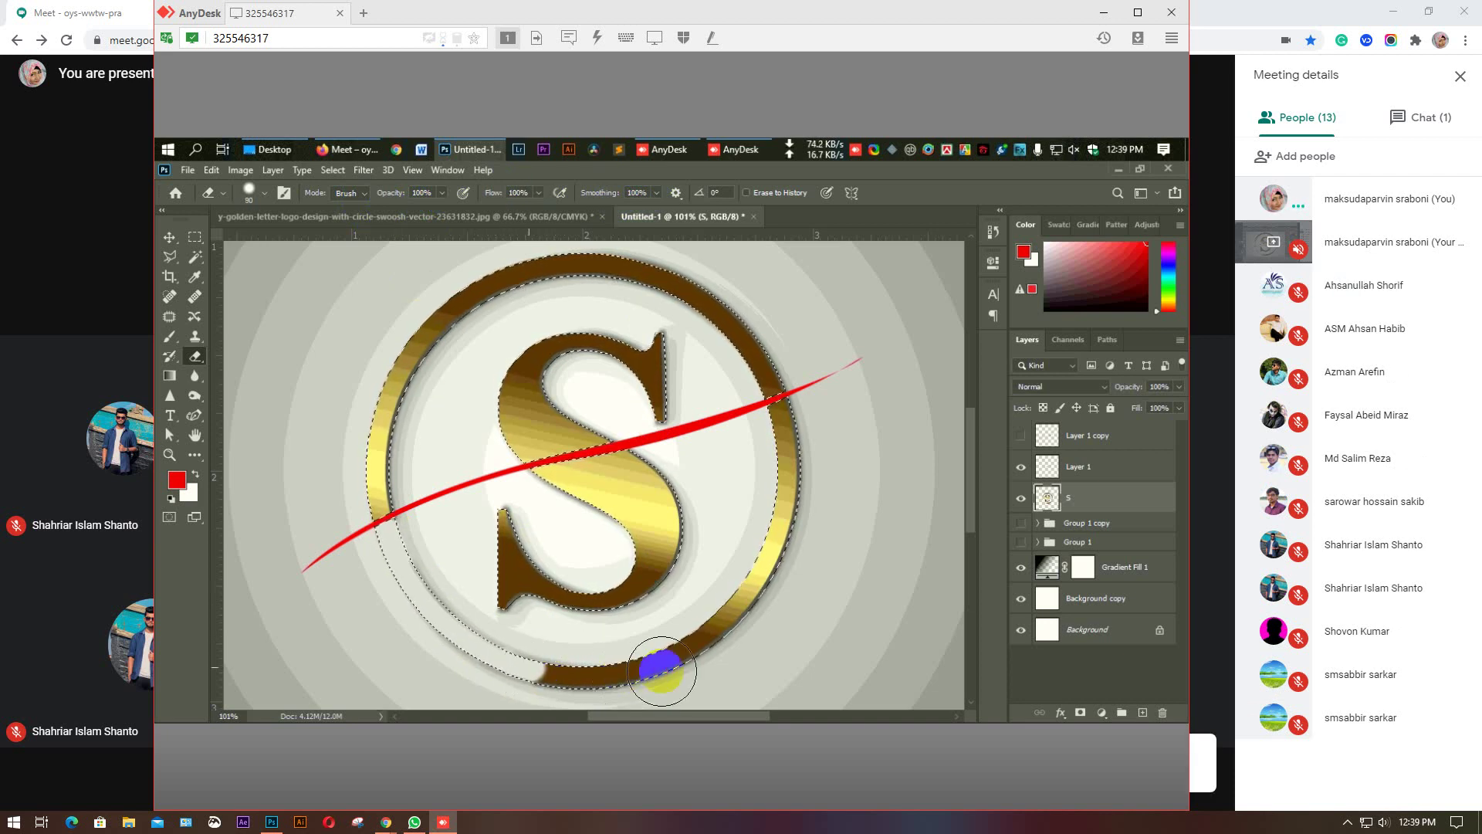
{"action": "left_click_drag", "start_coordinate": [570, 670], "coordinate": [619, 671]}
{"action": "mouse_move", "coordinate": [734, 634]}
{"action": "left_mouse_down"}
{"action": "mouse_move", "coordinate": [798, 602]}
{"action": "mouse_move", "coordinate": [664, 656]}
{"action": "mouse_move", "coordinate": [761, 594]}
{"action": "mouse_move", "coordinate": [684, 645]}
{"action": "mouse_move", "coordinate": [822, 528]}
{"action": "mouse_move", "coordinate": [781, 545]}
{"action": "mouse_move", "coordinate": [817, 505]}
{"action": "left_mouse_up"}
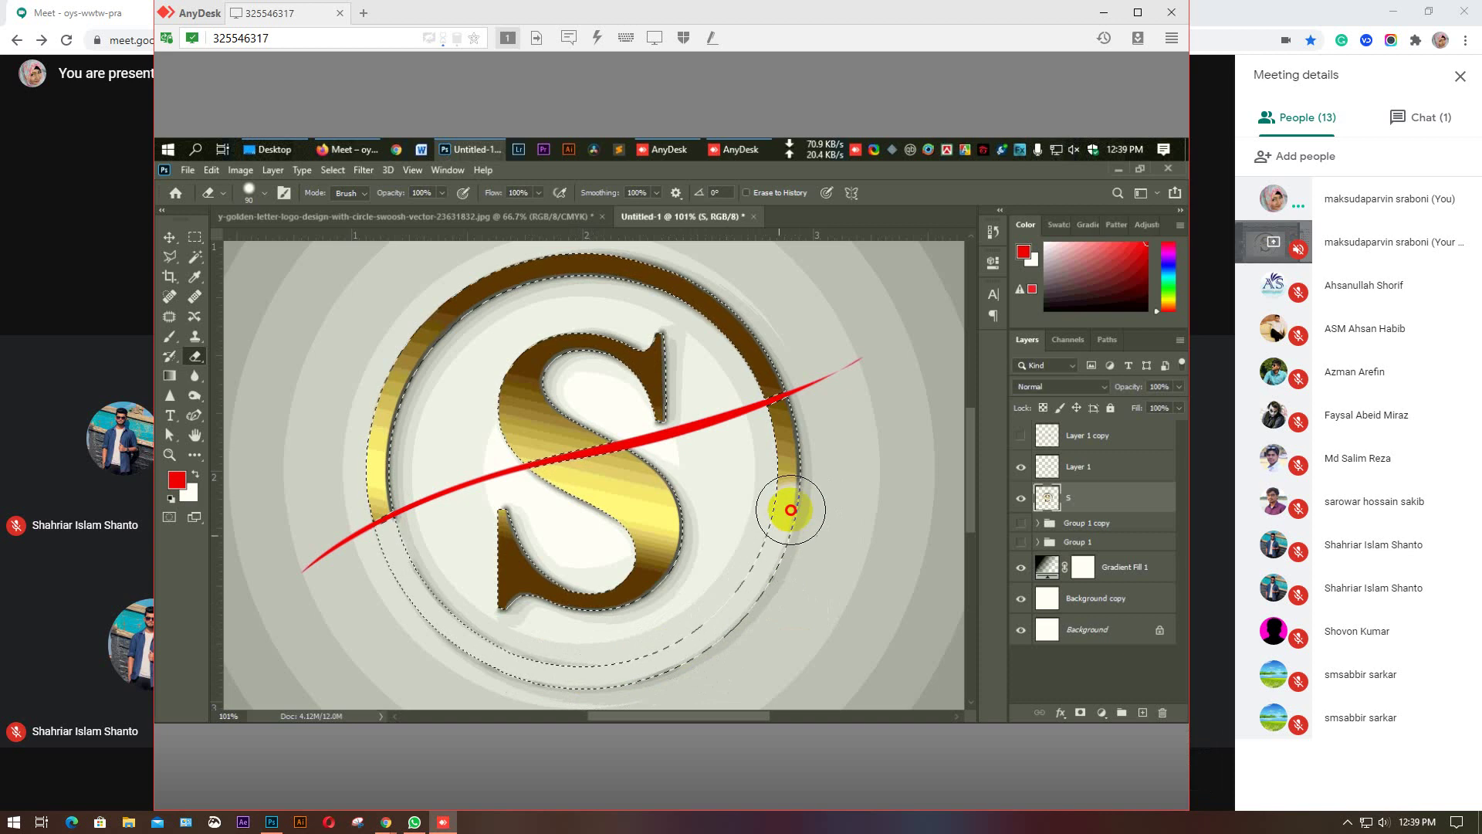
{"action": "left_click", "coordinate": [789, 431]}
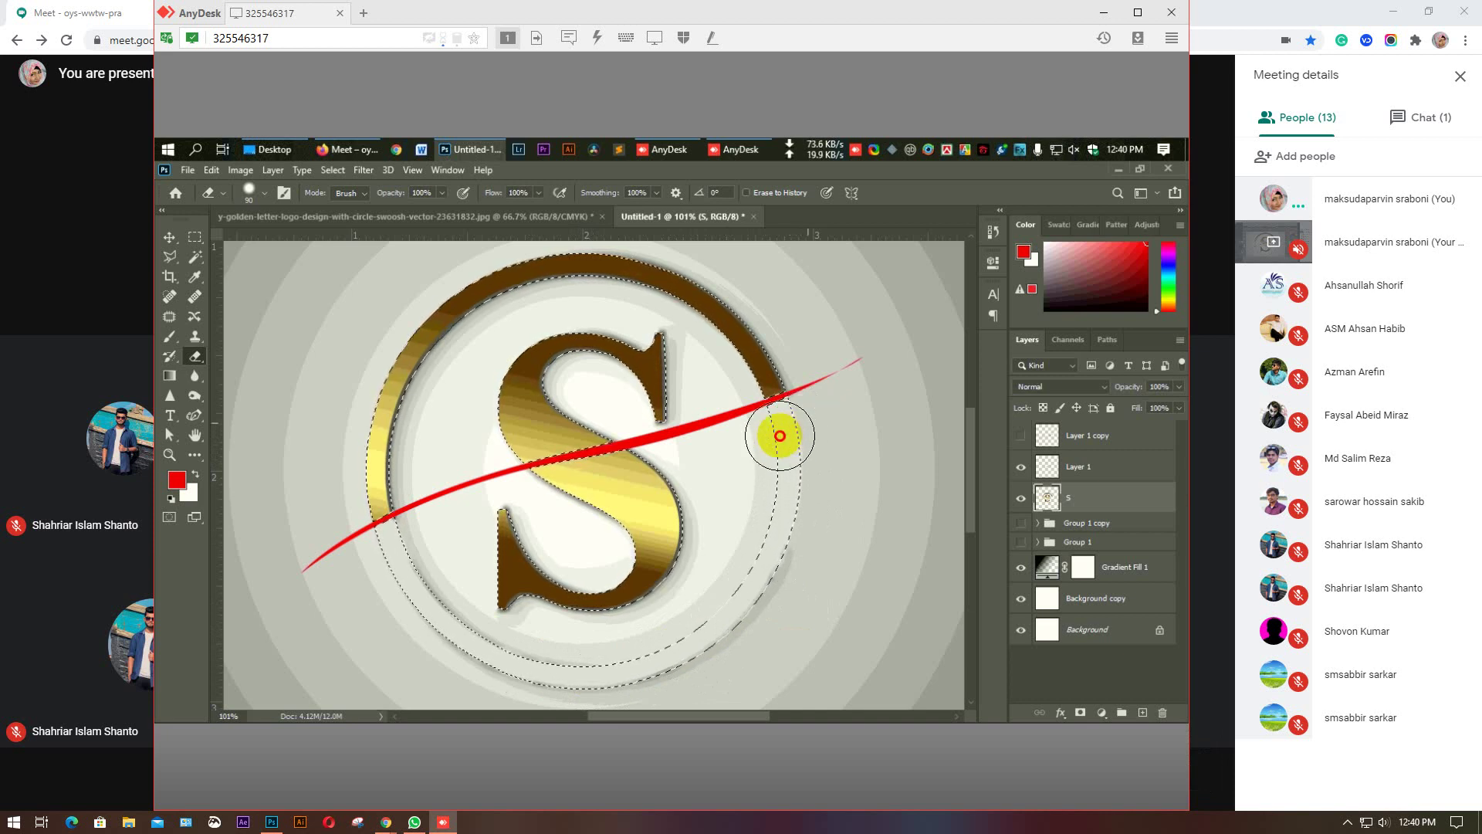
Erase the lower part and tail of the S up through its middle stroke.
{"action": "left_click", "coordinate": [468, 563]}
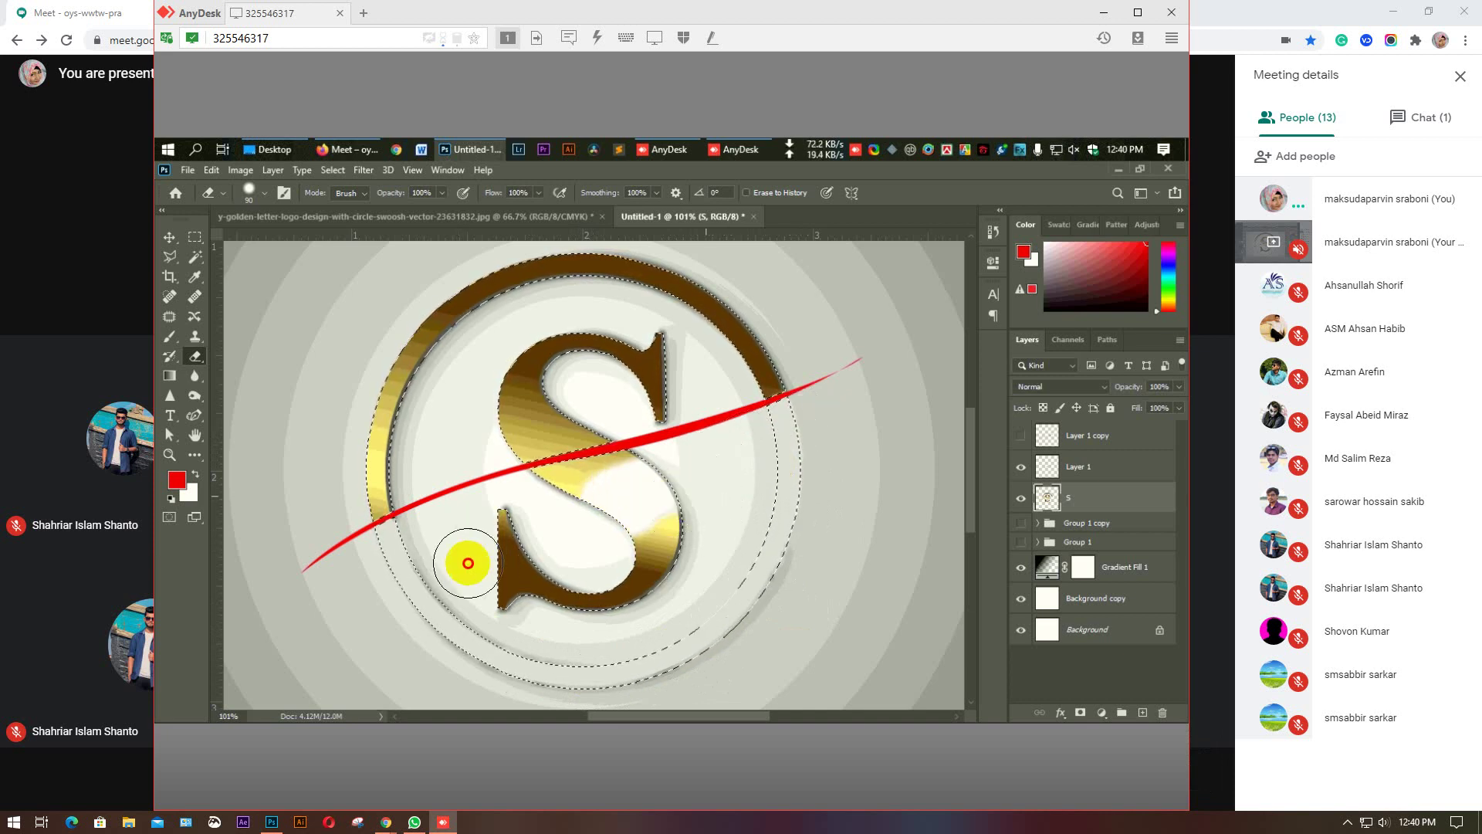
{"action": "left_click", "coordinate": [418, 647]}
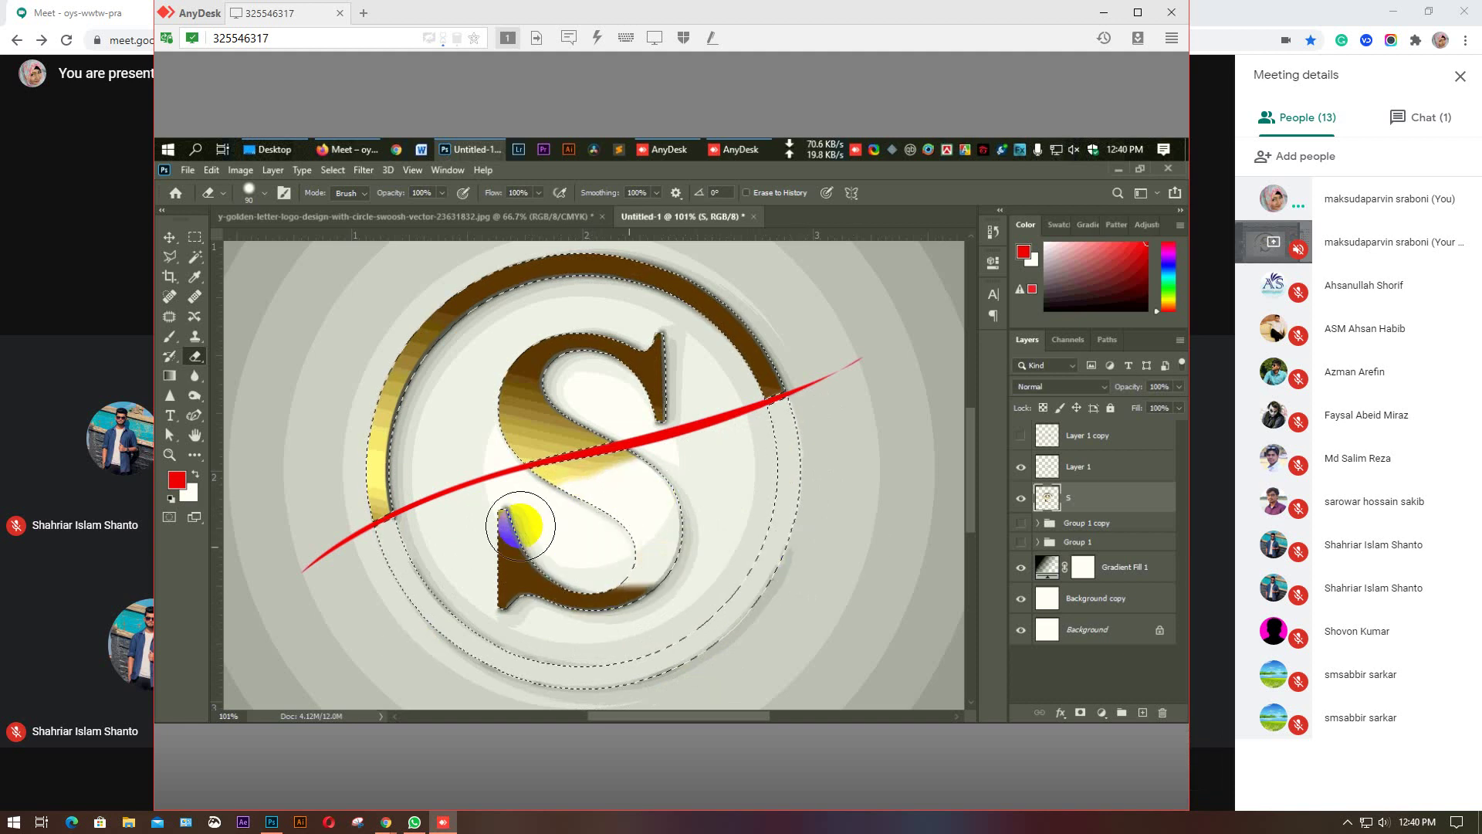
{"action": "left_click", "coordinate": [520, 587]}
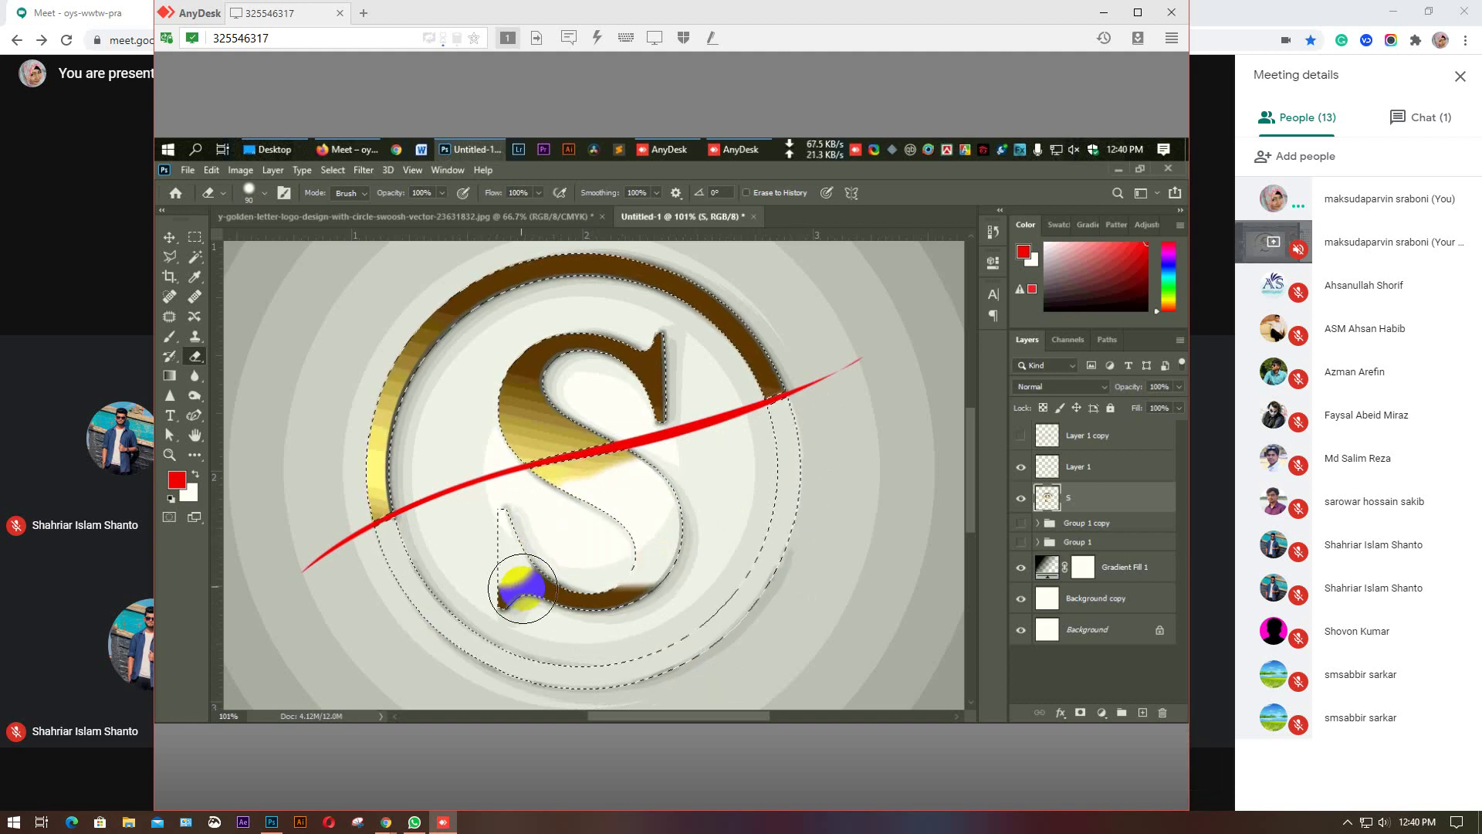
{"action": "left_click_drag", "start_coordinate": [512, 593], "coordinate": [538, 592]}
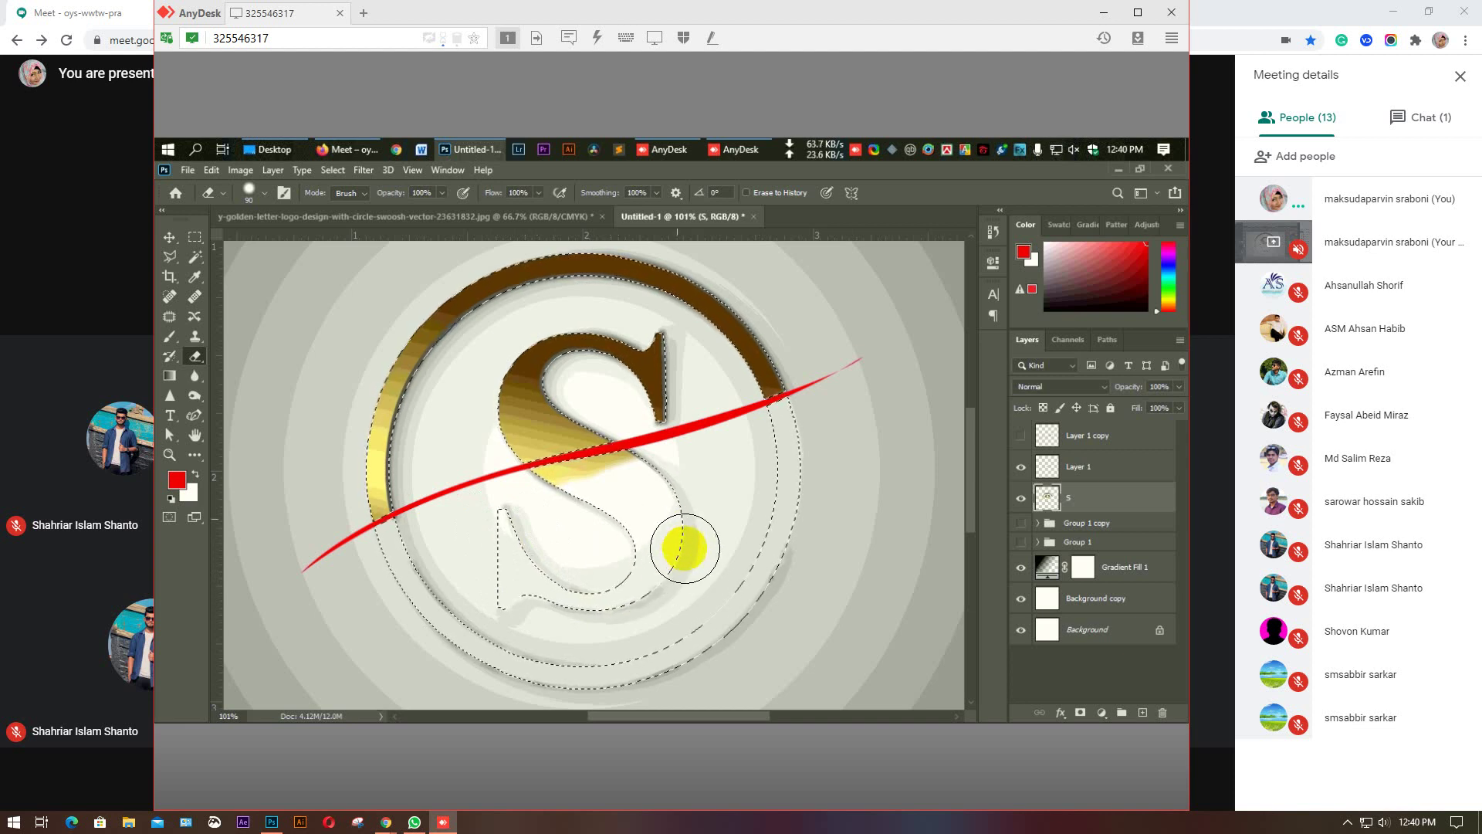
{"action": "left_click", "coordinate": [669, 585]}
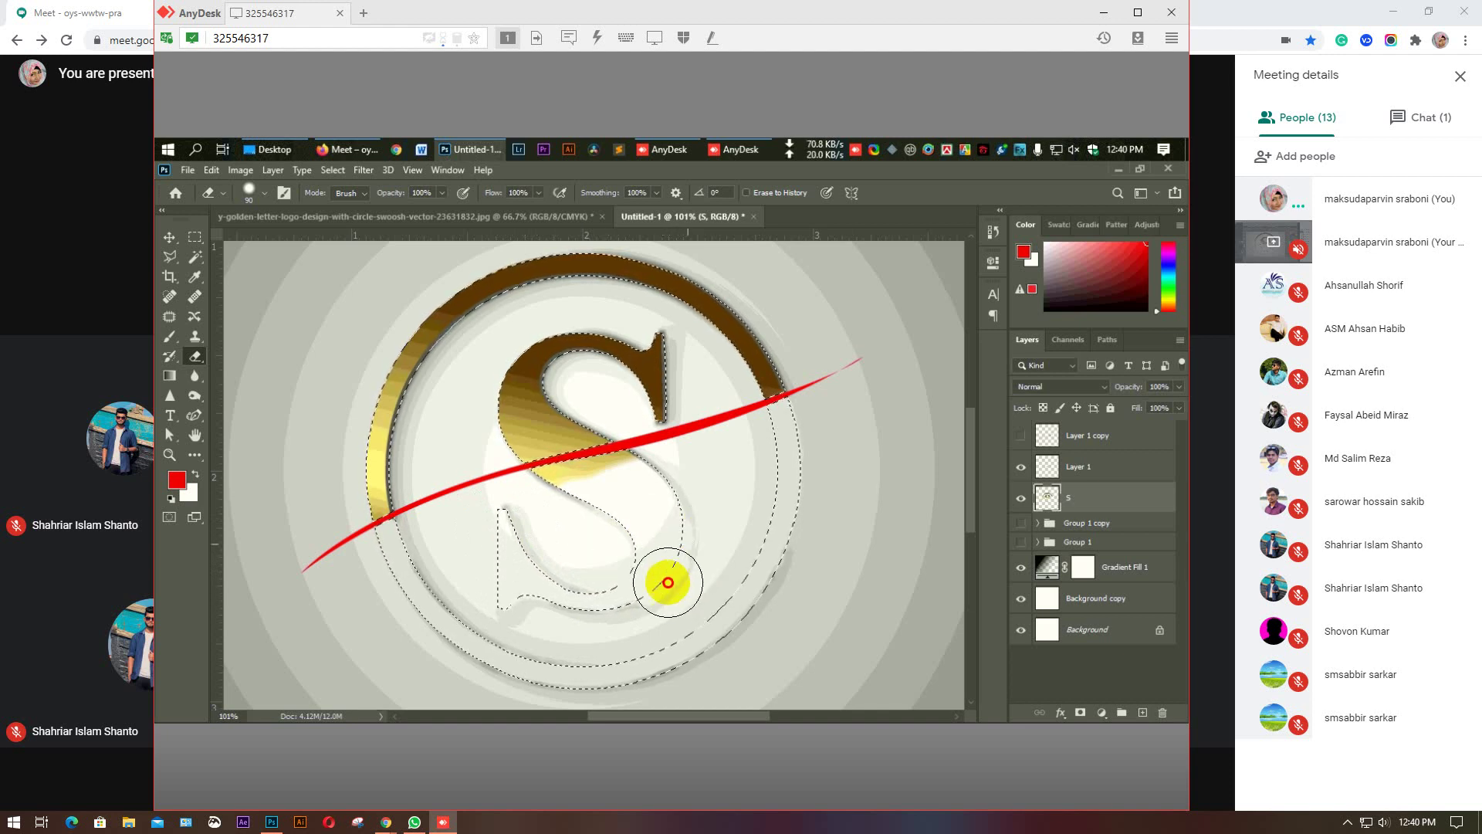
{"action": "left_click_drag", "start_coordinate": [570, 598], "coordinate": [754, 518]}
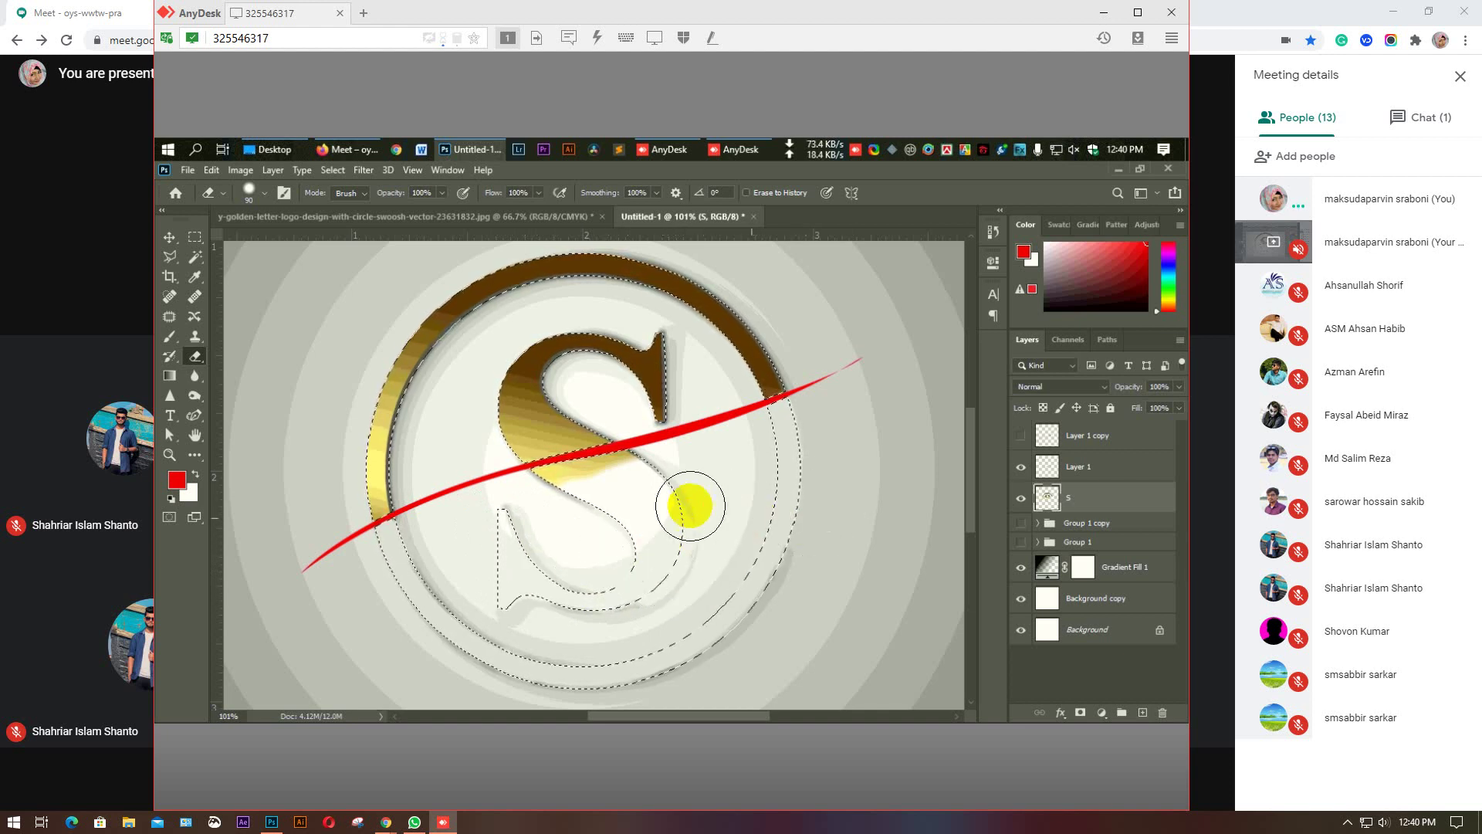
{"action": "left_click_drag", "start_coordinate": [669, 497], "coordinate": [638, 485]}
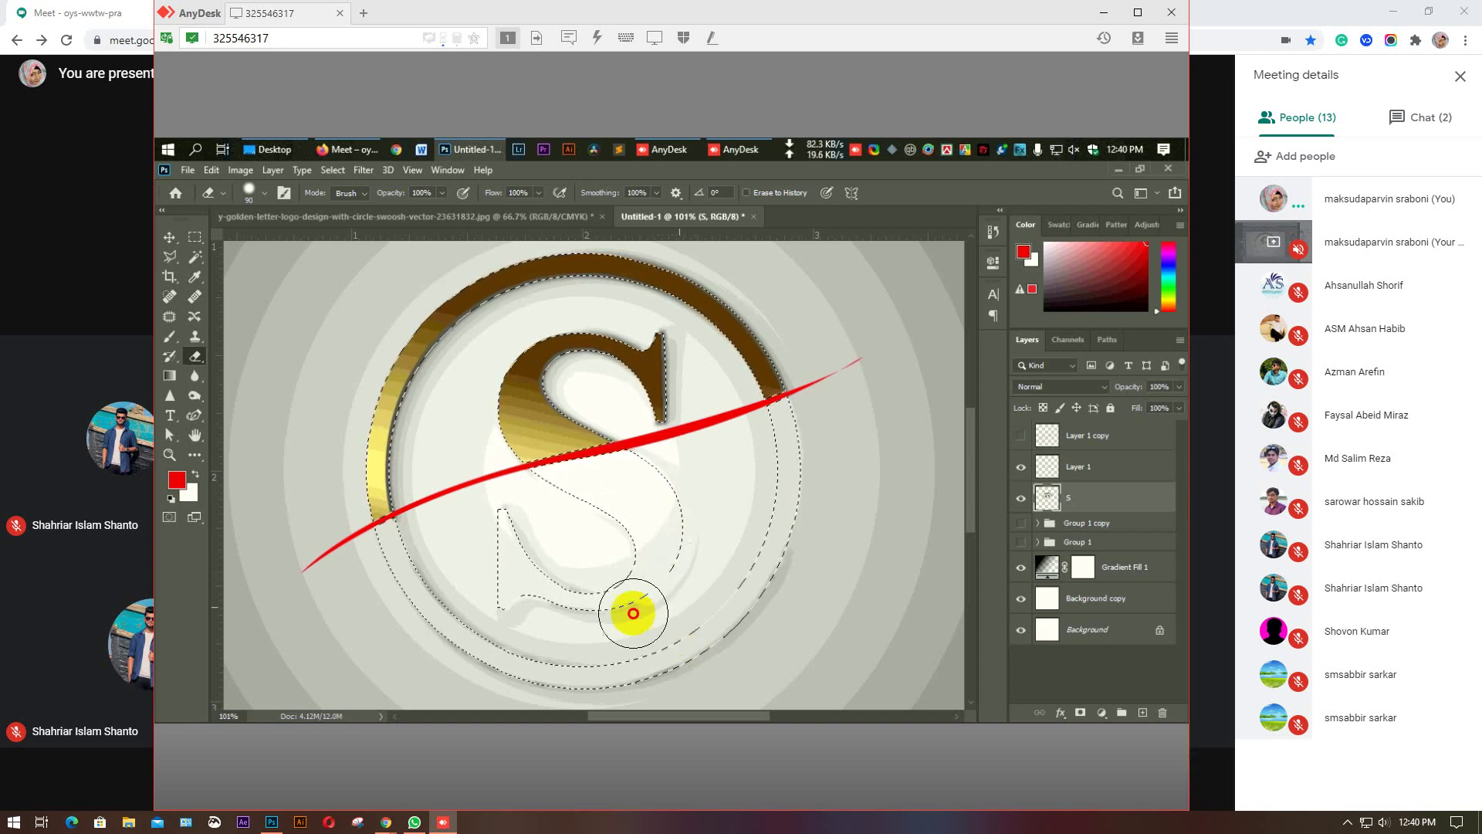
Clean up remaining gold along the ring's lower left and right edges, then deselect.
{"action": "left_click_drag", "start_coordinate": [516, 619], "coordinate": [513, 595]}
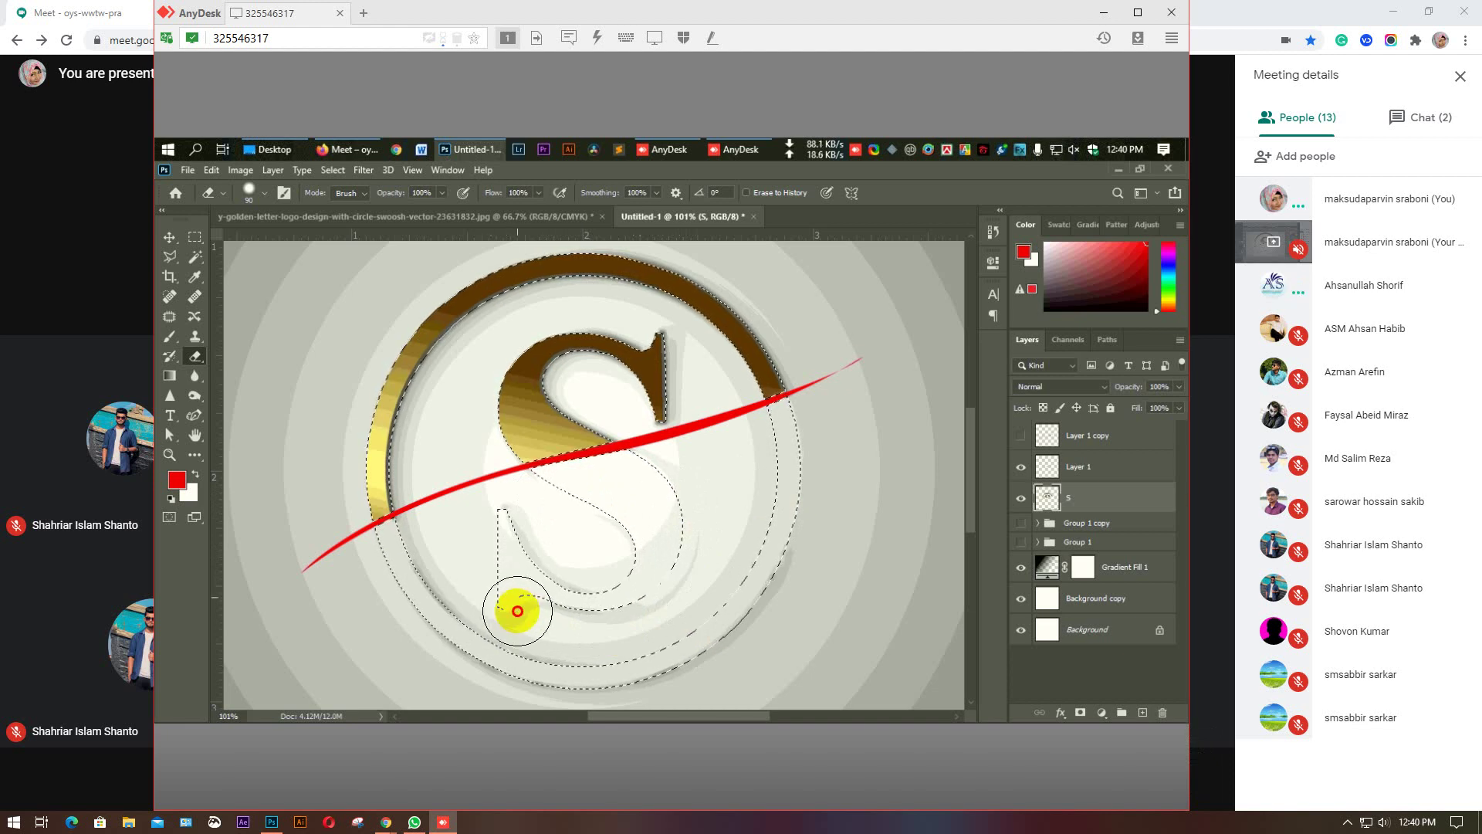
{"action": "left_click", "coordinate": [517, 617]}
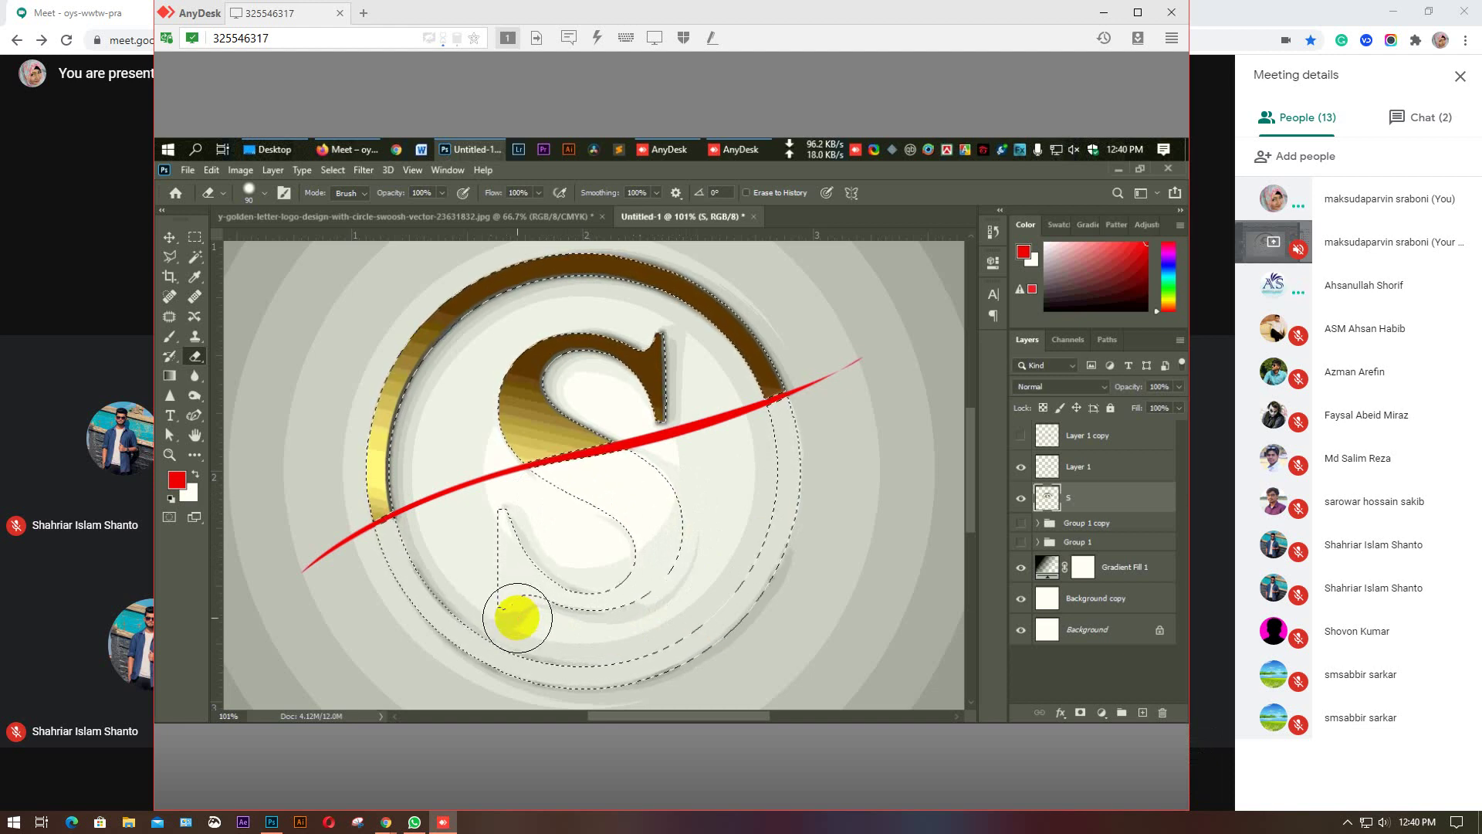
{"action": "left_click", "coordinate": [517, 617]}
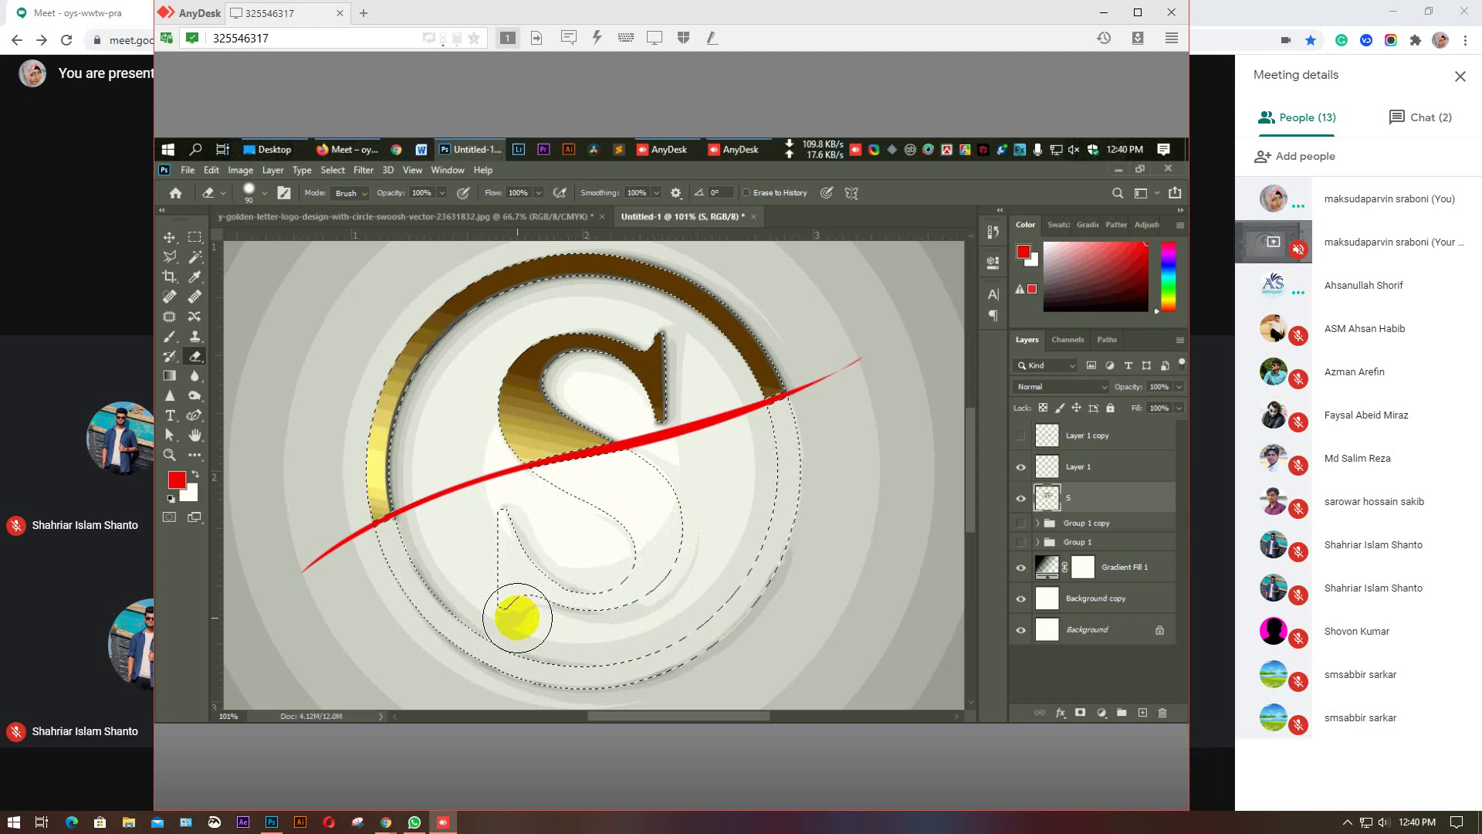
{"action": "left_click", "coordinate": [534, 620]}
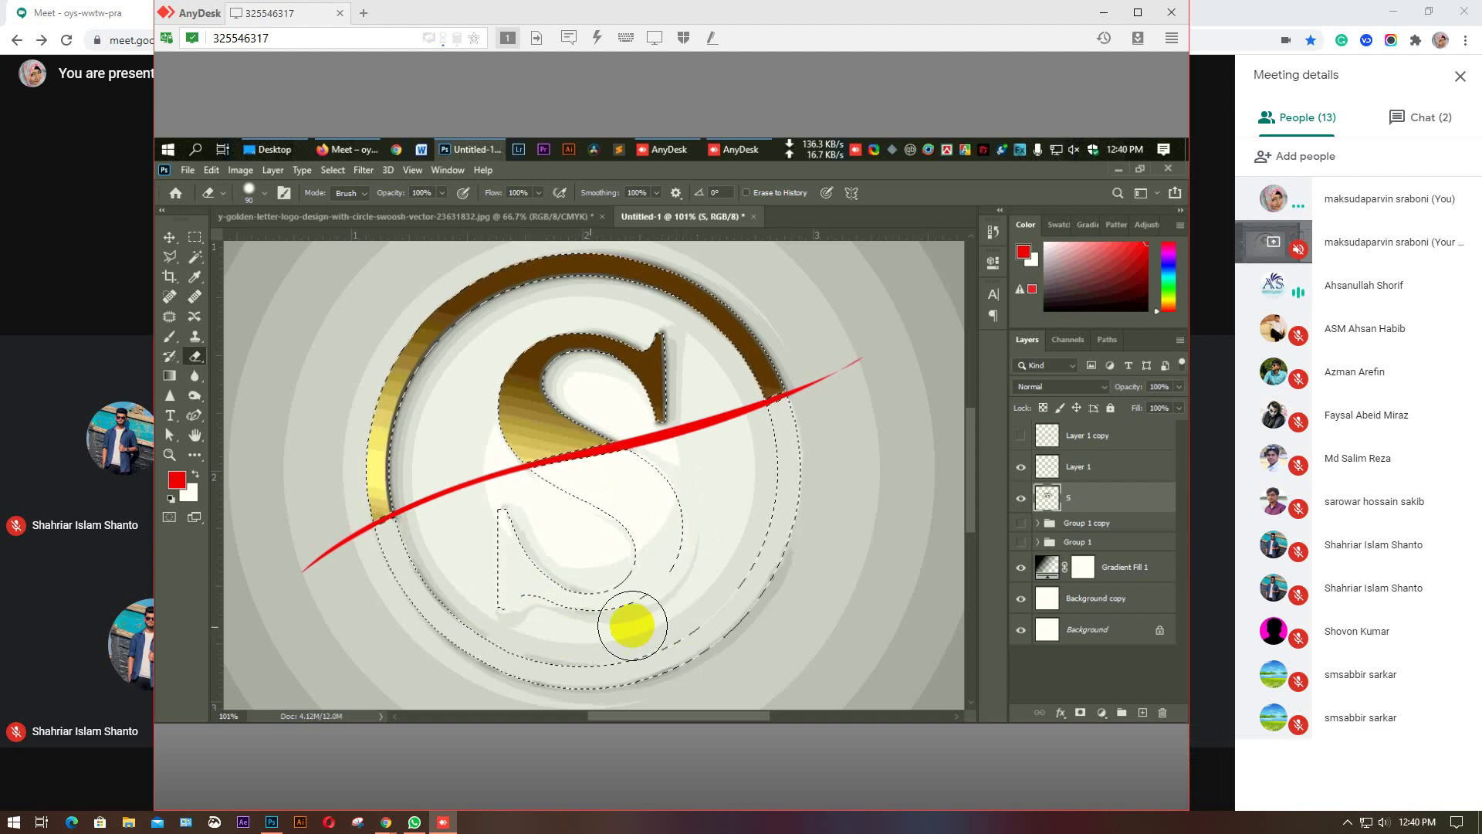
{"action": "left_click_drag", "start_coordinate": [629, 619], "coordinate": [604, 621]}
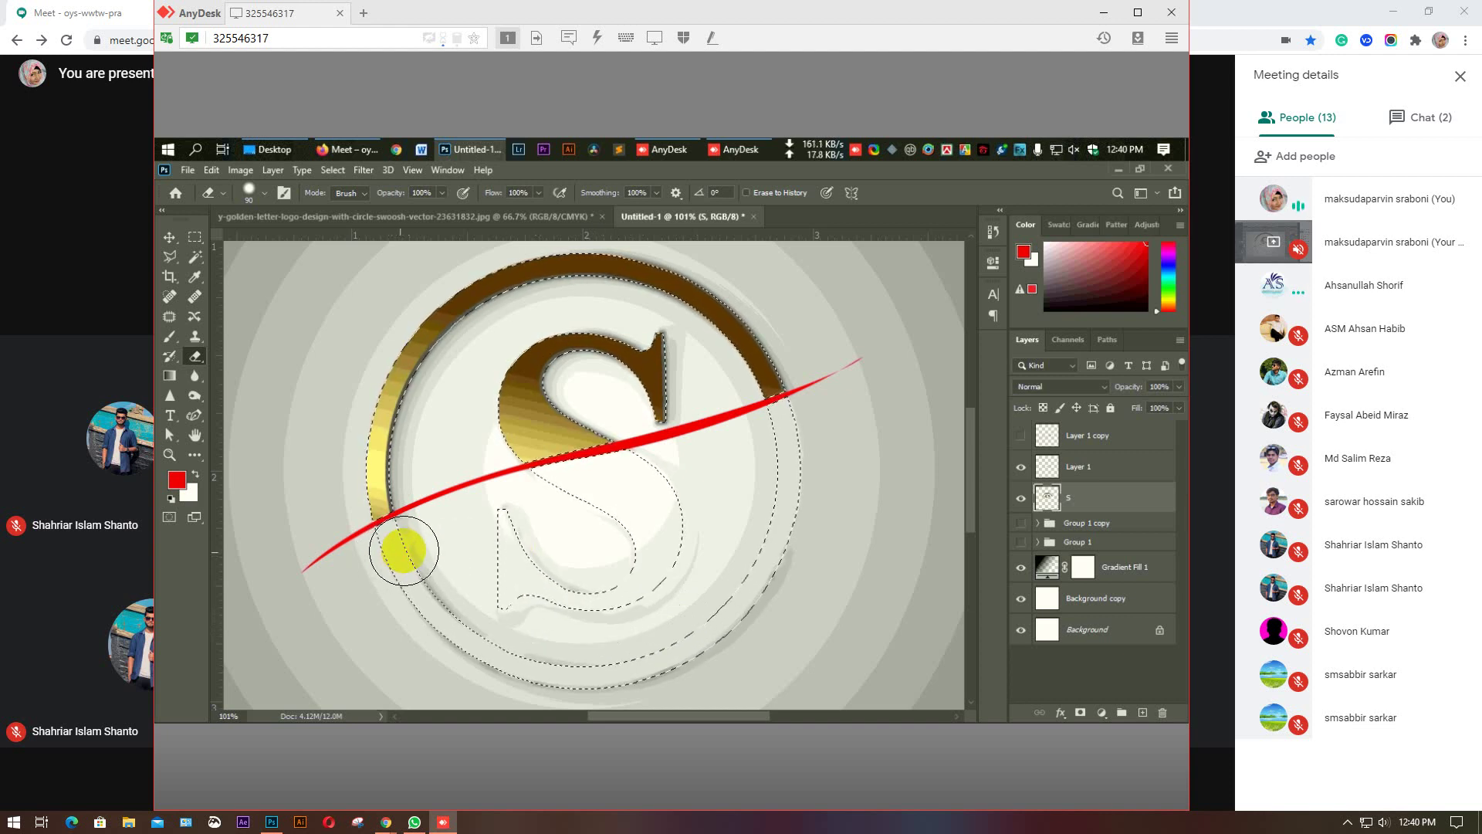
{"action": "left_click", "coordinate": [679, 469]}
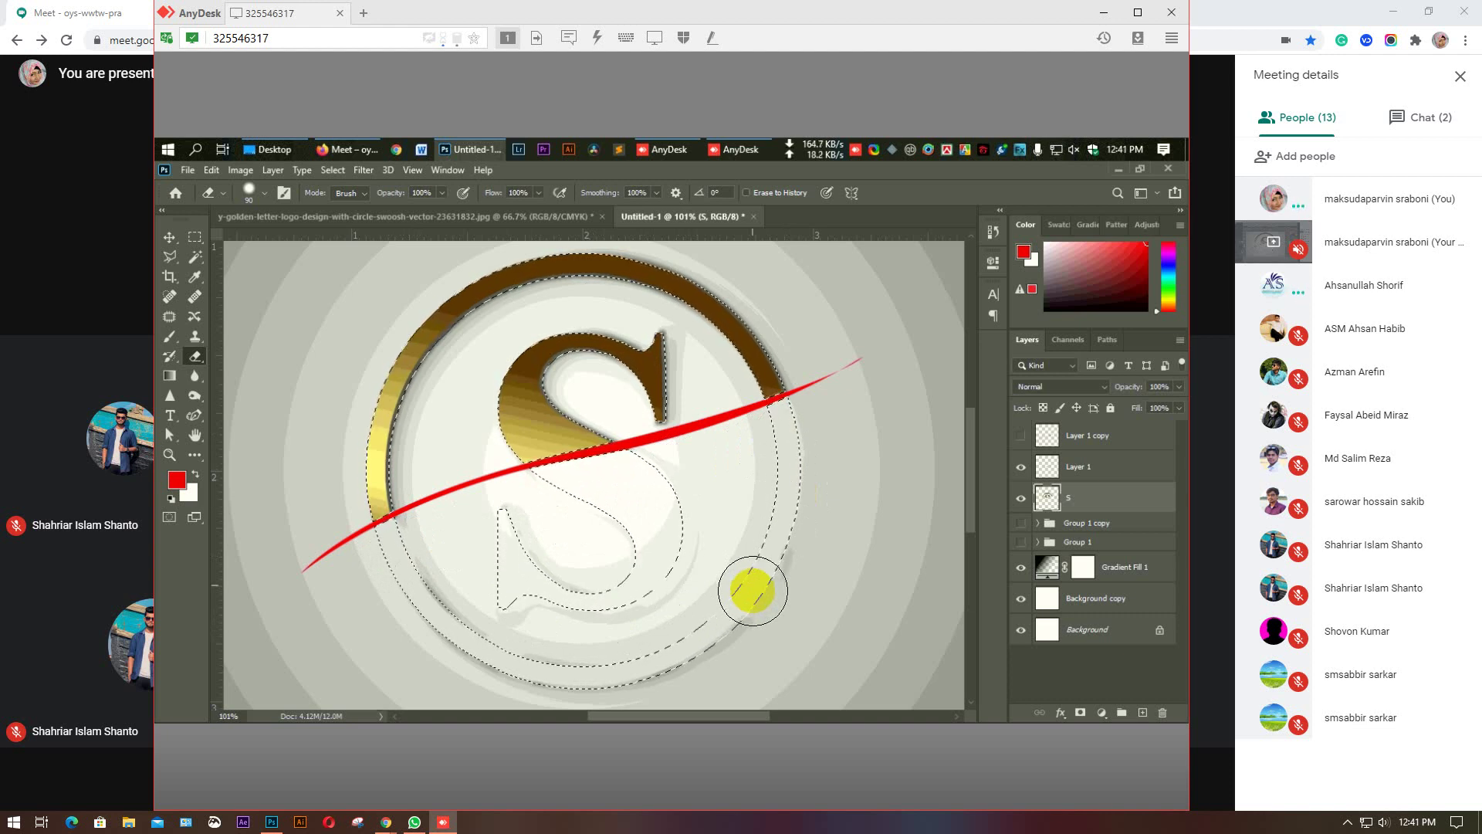
{"action": "left_click", "coordinate": [787, 559]}
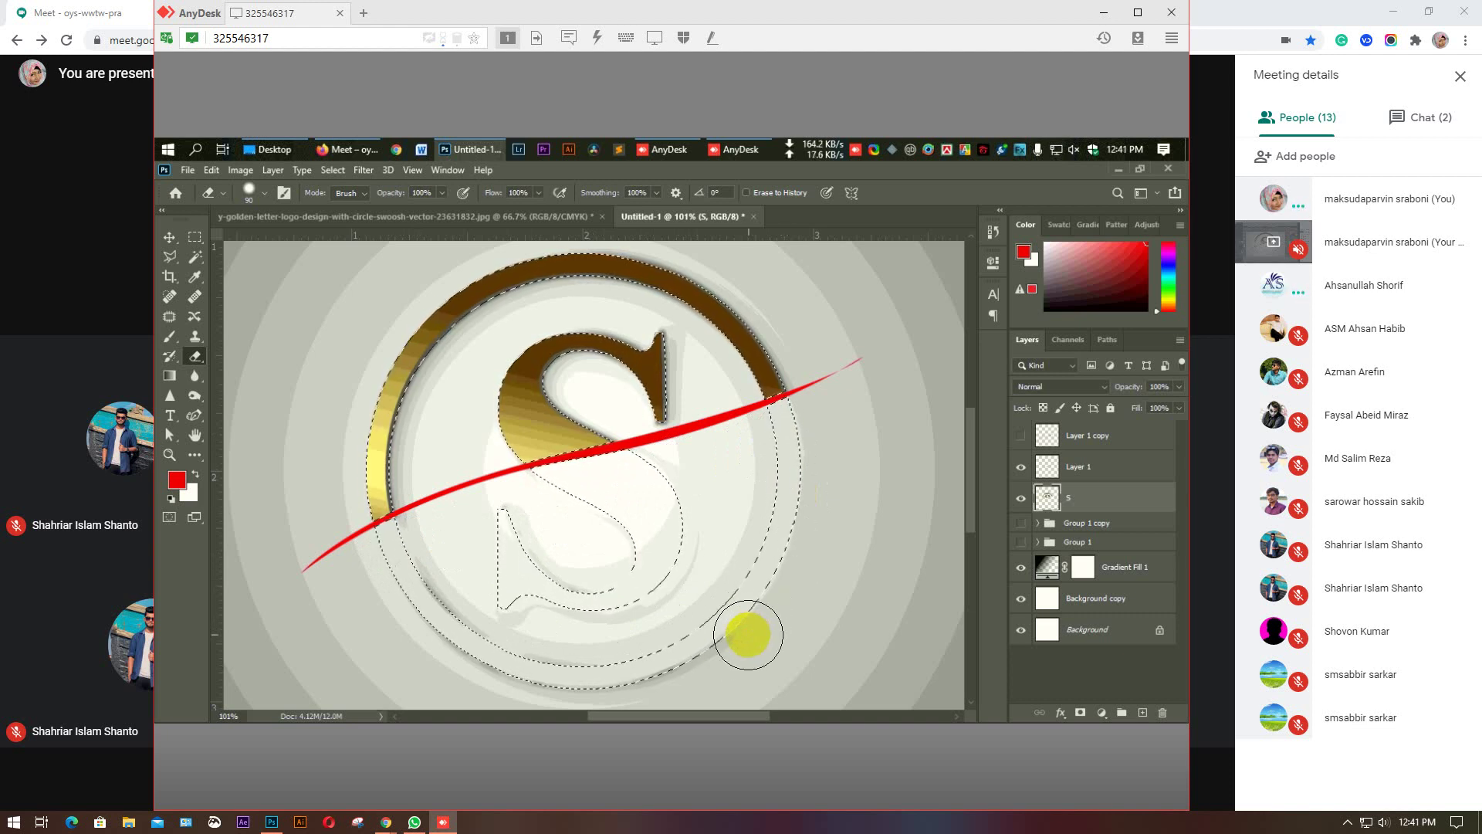
{"action": "left_click", "coordinate": [696, 652]}
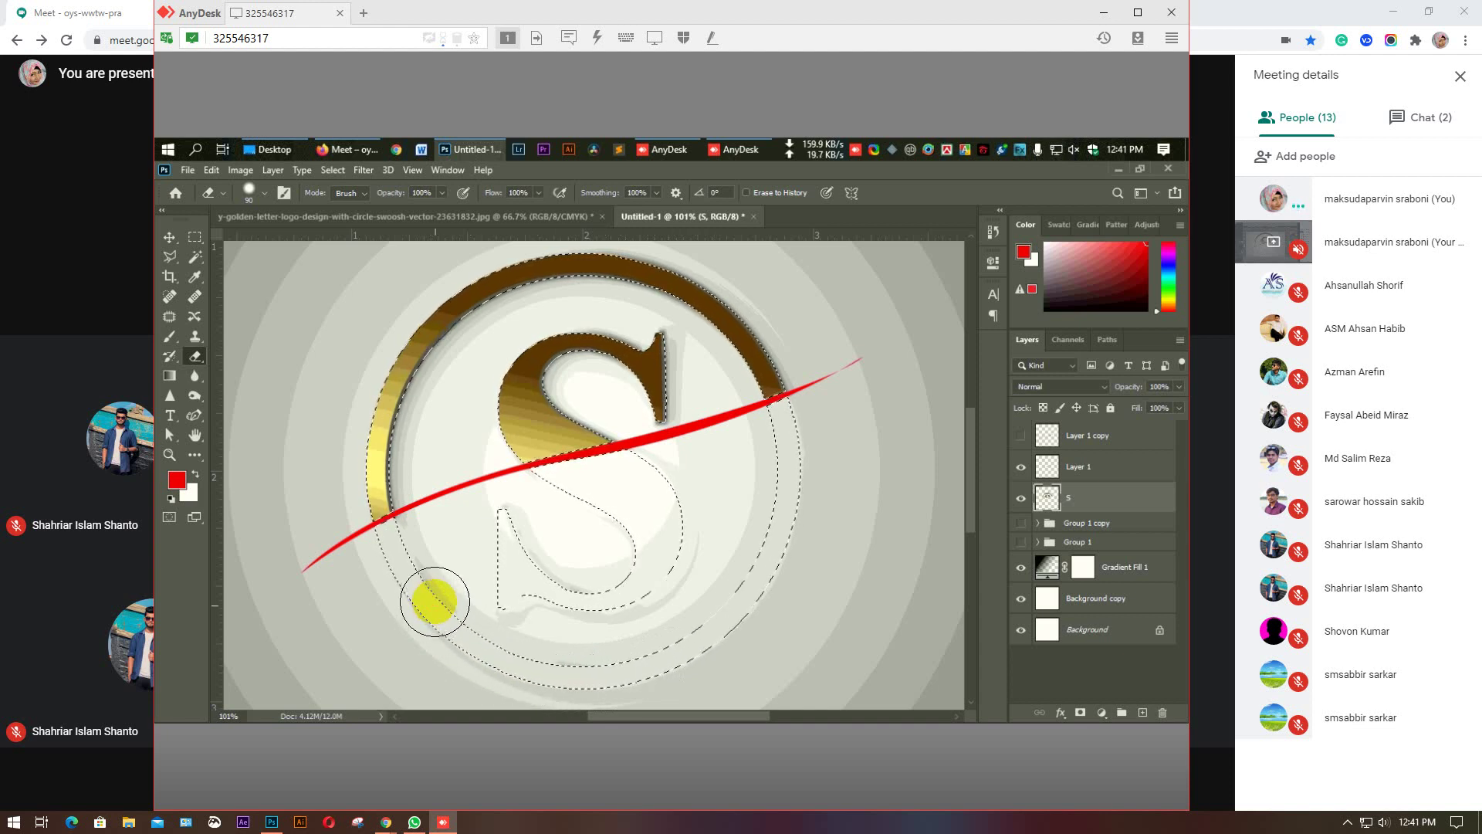
{"action": "left_click_drag", "start_coordinate": [426, 572], "coordinate": [414, 550]}
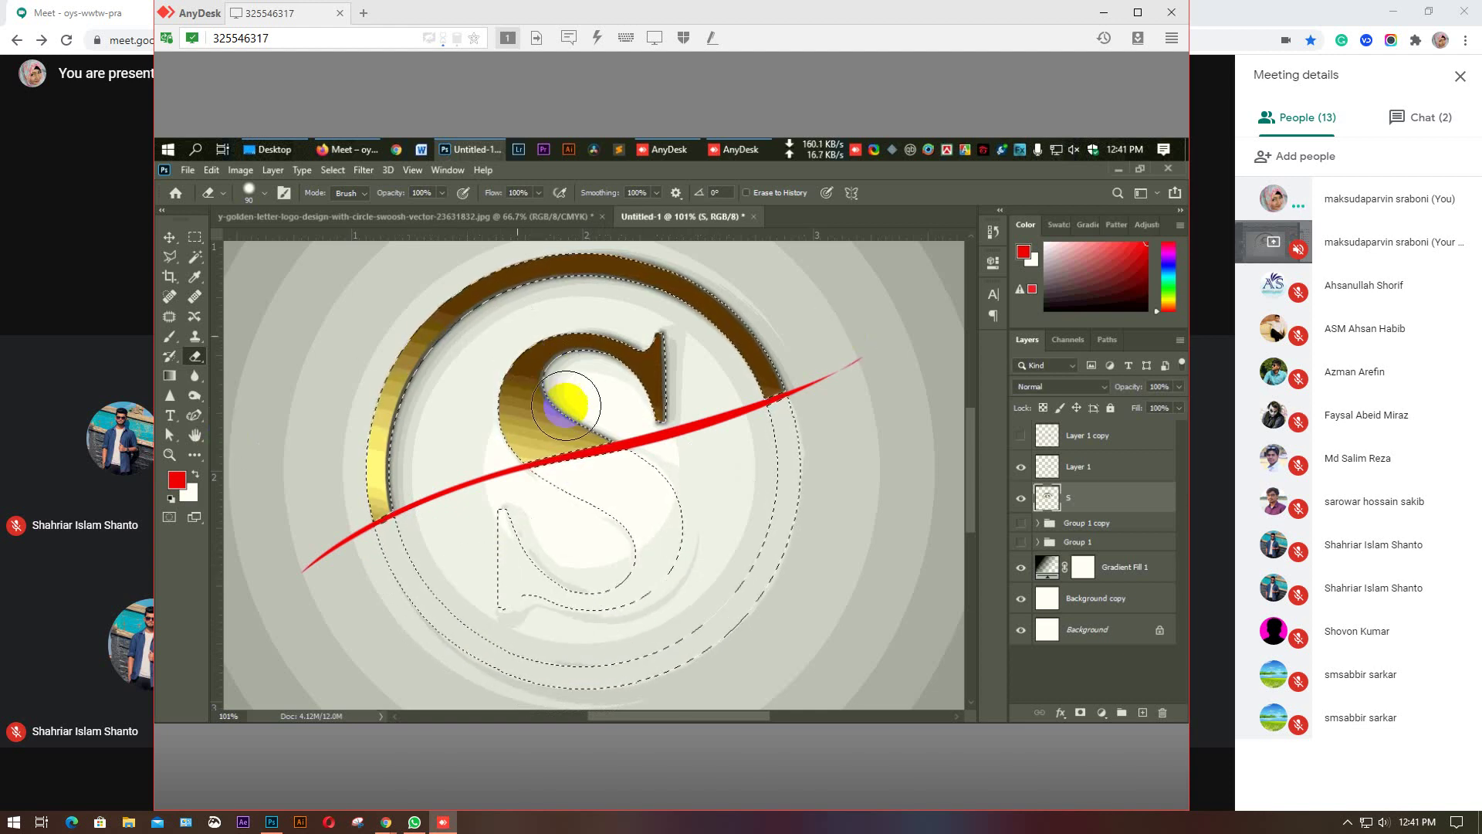
{"action": "key", "text": "ctrl+d"}
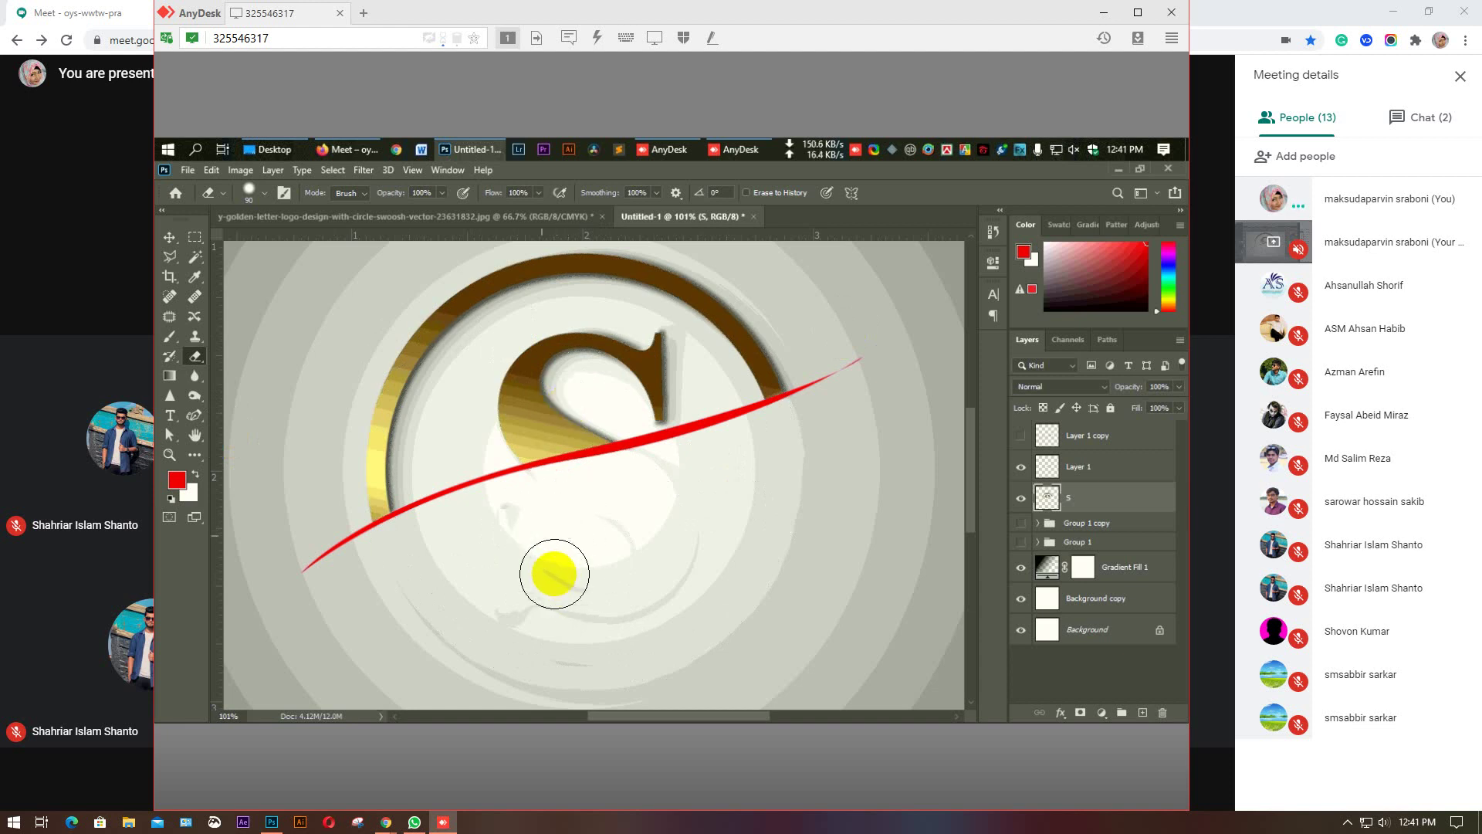
Erase the faint gold traces left across the lower canvas, then select Layer 1.
{"action": "mouse_move", "coordinate": [554, 578]}
{"action": "left_mouse_down"}
{"action": "mouse_move", "coordinate": [474, 622]}
{"action": "mouse_move", "coordinate": [509, 618]}
{"action": "mouse_move", "coordinate": [512, 530]}
{"action": "left_mouse_up"}
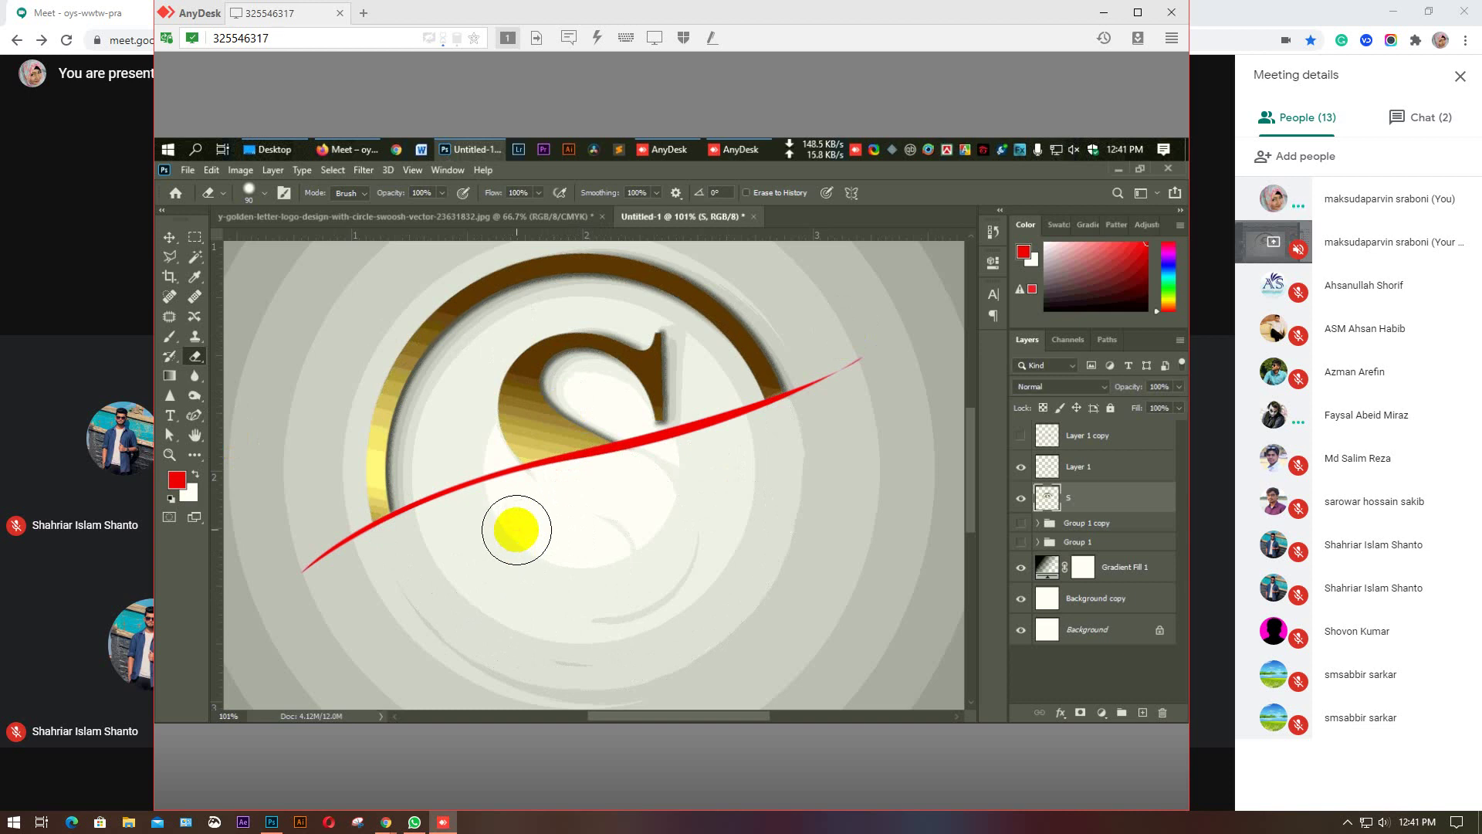
{"action": "mouse_move", "coordinate": [497, 662]}
{"action": "left_mouse_down"}
{"action": "mouse_move", "coordinate": [641, 683]}
{"action": "mouse_move", "coordinate": [754, 653]}
{"action": "mouse_move", "coordinate": [799, 545]}
{"action": "mouse_move", "coordinate": [798, 559]}
{"action": "mouse_move", "coordinate": [813, 430]}
{"action": "mouse_move", "coordinate": [809, 545]}
{"action": "mouse_move", "coordinate": [807, 423]}
{"action": "mouse_move", "coordinate": [829, 572]}
{"action": "mouse_move", "coordinate": [818, 427]}
{"action": "mouse_move", "coordinate": [820, 547]}
{"action": "mouse_move", "coordinate": [797, 633]}
{"action": "mouse_move", "coordinate": [639, 693]}
{"action": "mouse_move", "coordinate": [569, 683]}
{"action": "mouse_move", "coordinate": [610, 689]}
{"action": "mouse_move", "coordinate": [614, 611]}
{"action": "mouse_move", "coordinate": [677, 591]}
{"action": "mouse_move", "coordinate": [673, 493]}
{"action": "mouse_move", "coordinate": [642, 480]}
{"action": "mouse_move", "coordinate": [635, 556]}
{"action": "mouse_move", "coordinate": [521, 521]}
{"action": "left_mouse_up"}
{"action": "left_click", "coordinate": [513, 628]}
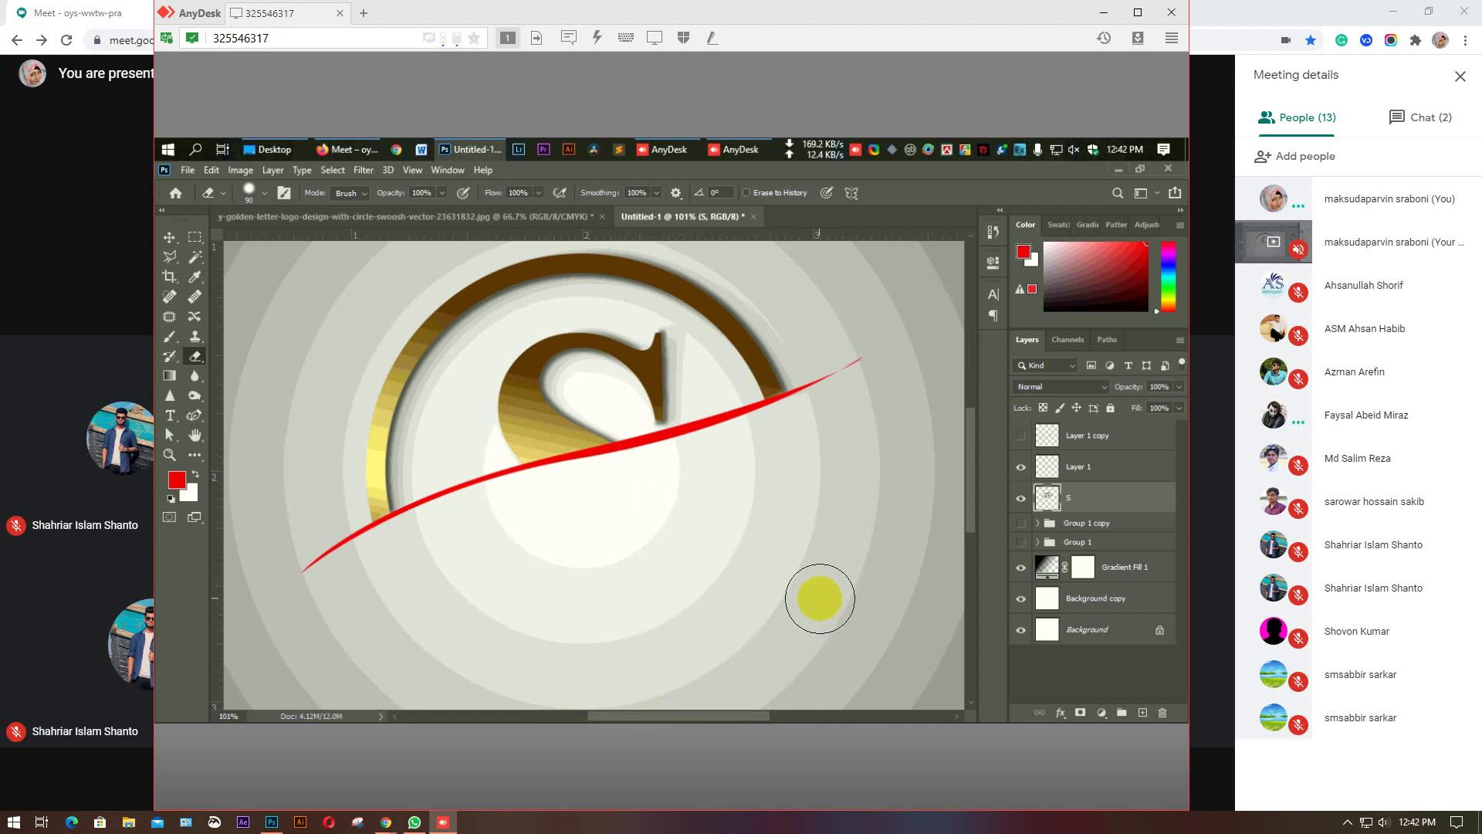
{"action": "mouse_move", "coordinate": [820, 599]}
{"action": "left_mouse_down"}
{"action": "mouse_move", "coordinate": [795, 610]}
{"action": "mouse_move", "coordinate": [820, 463]}
{"action": "mouse_move", "coordinate": [814, 588]}
{"action": "left_mouse_up"}
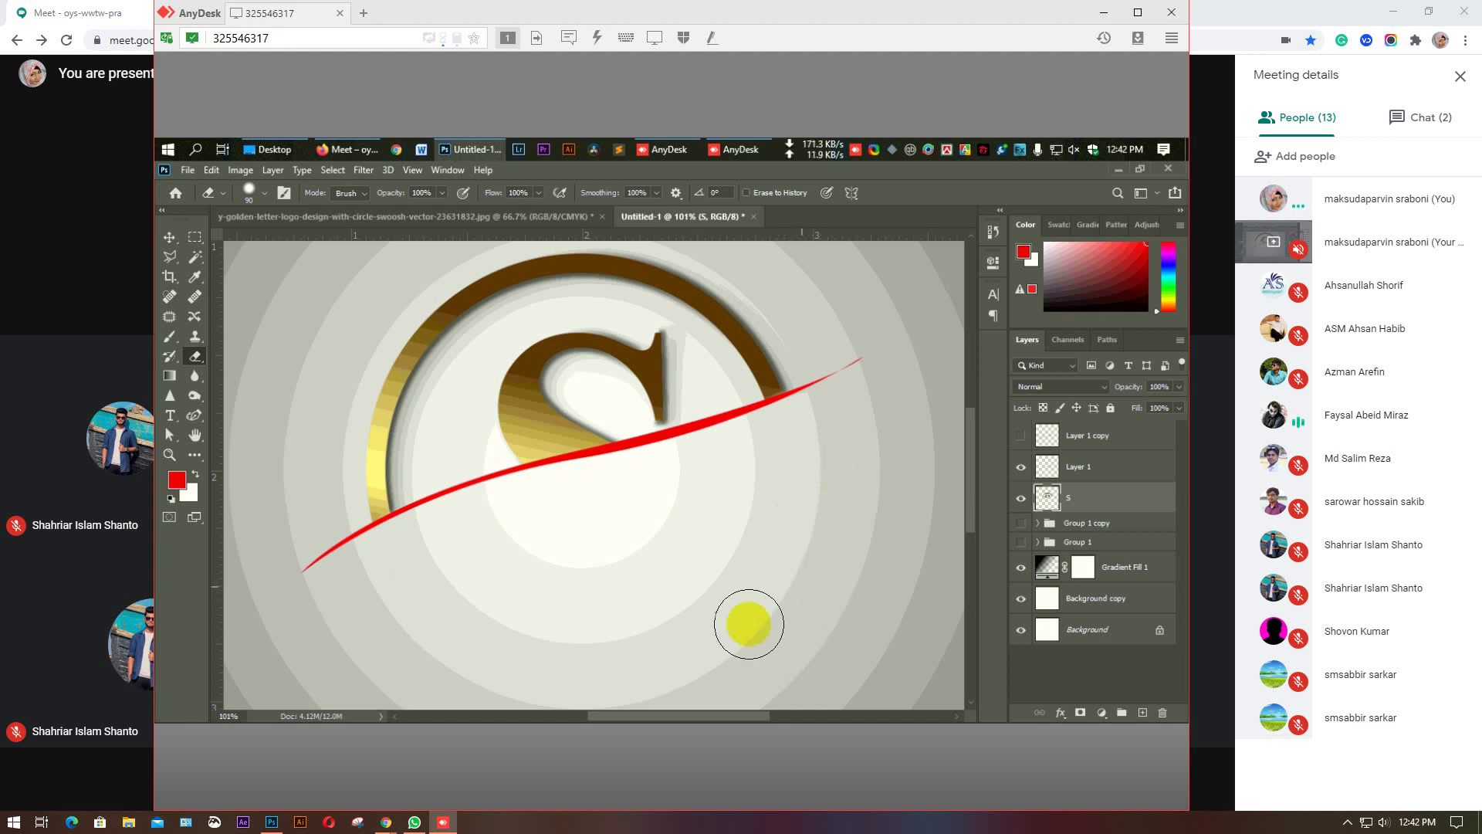
{"action": "left_click", "coordinate": [476, 621]}
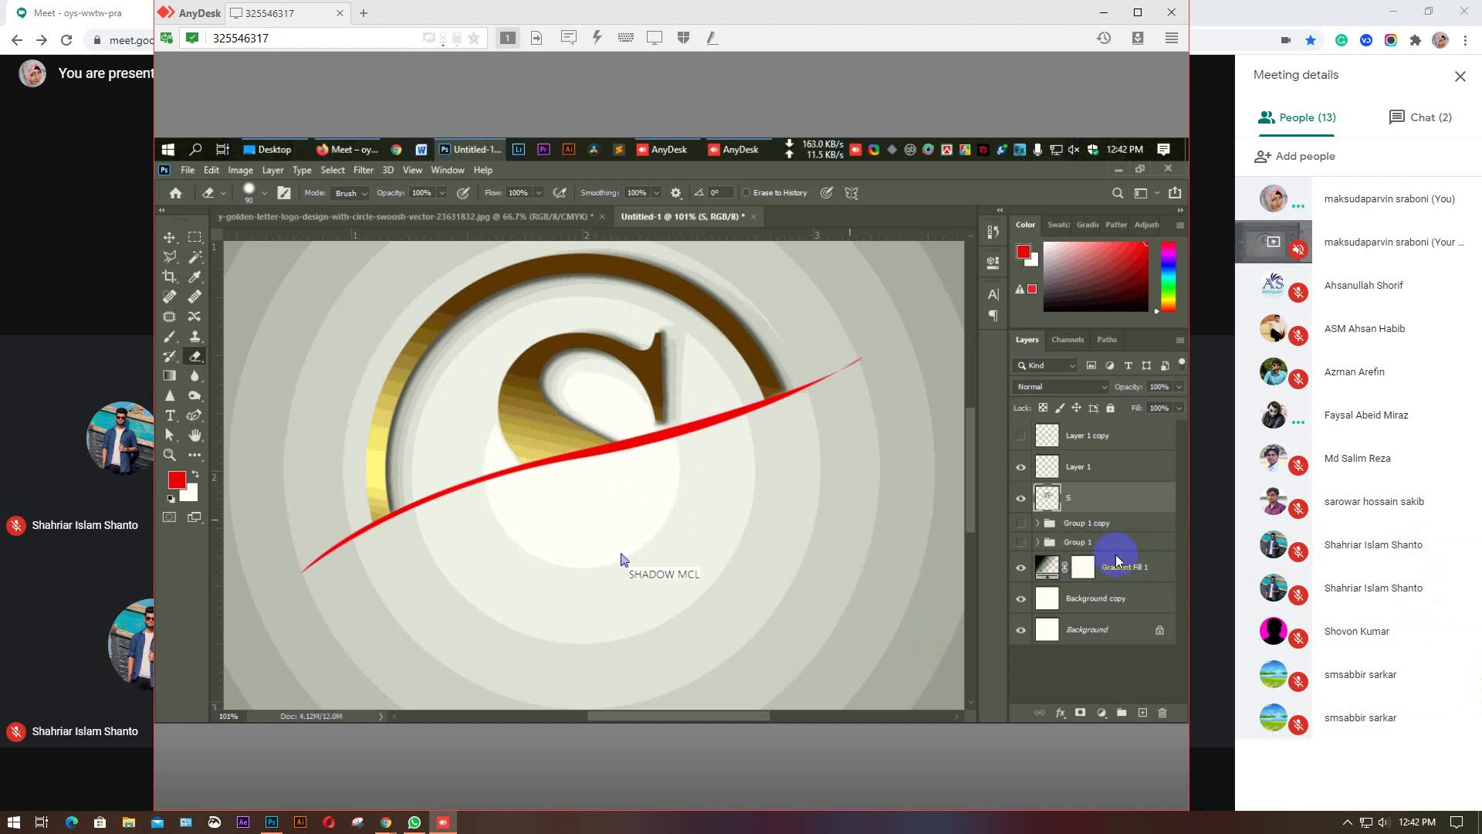
{"action": "left_click", "coordinate": [1043, 469]}
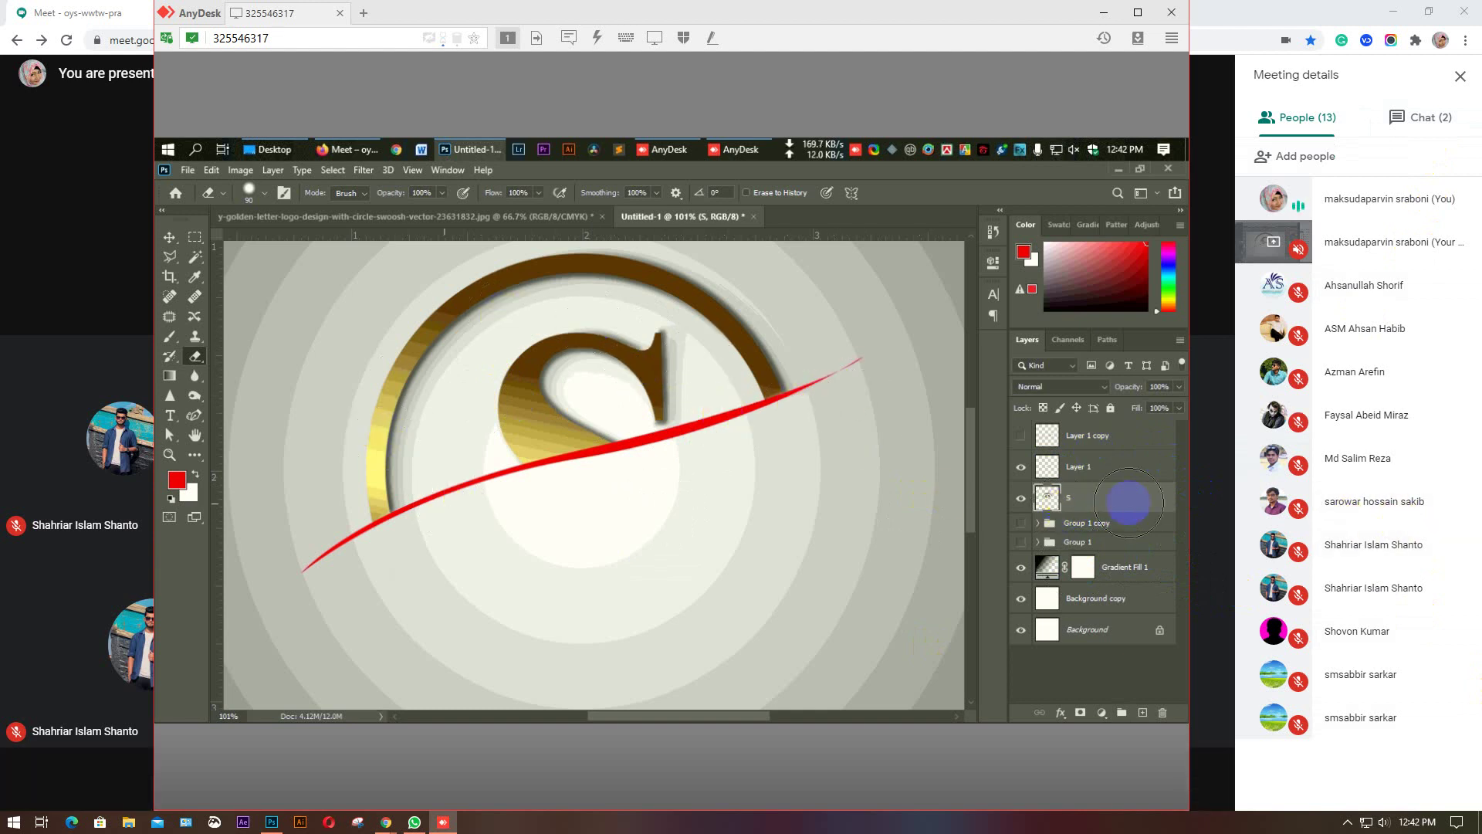
Show the duplicate swoosh and Group 1 copy, and hide the original swoosh, S layer, and Group 1.
{"action": "left_click", "coordinate": [1030, 439]}
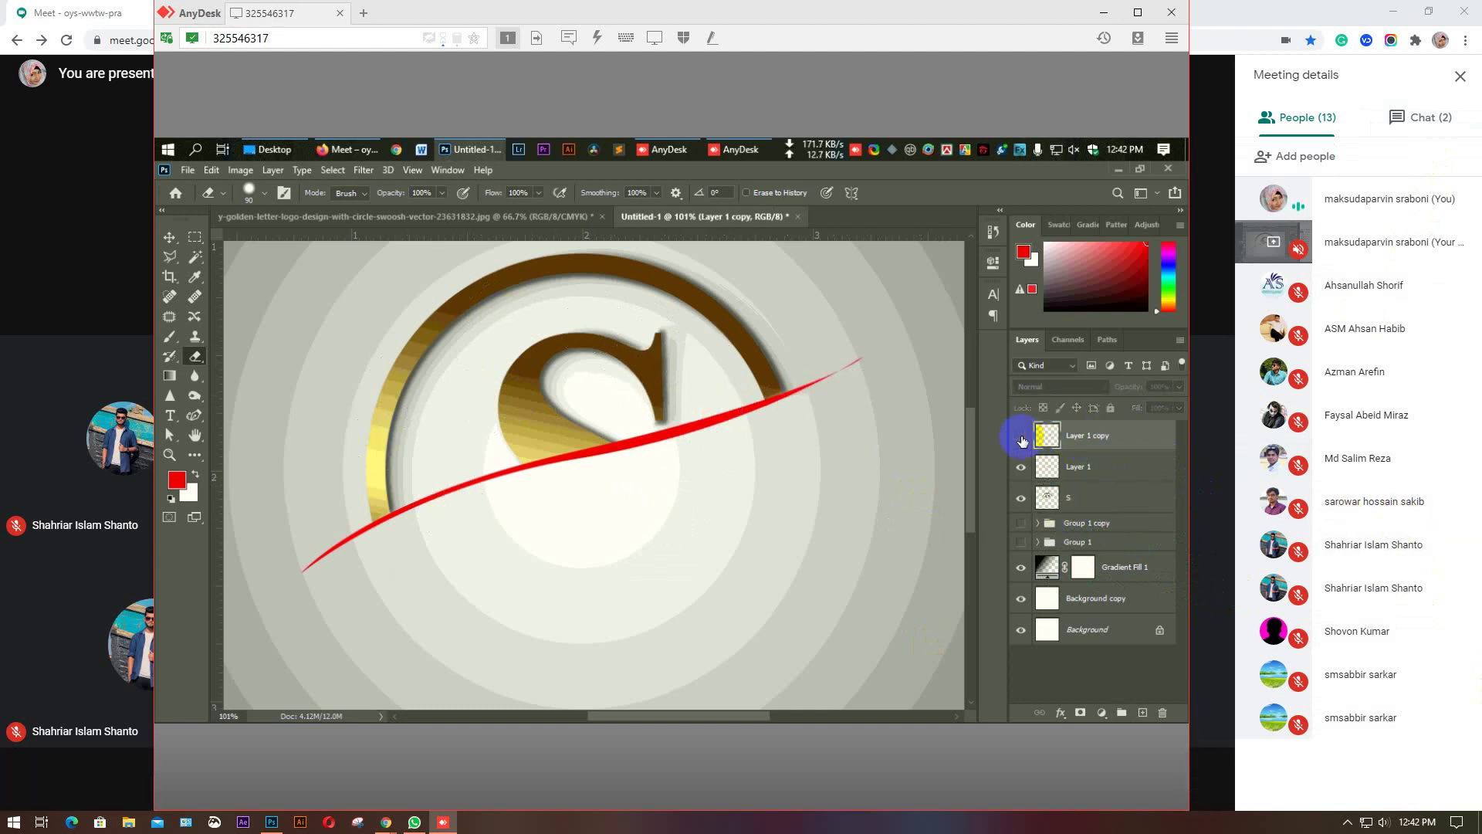
{"action": "left_click", "coordinate": [1021, 437]}
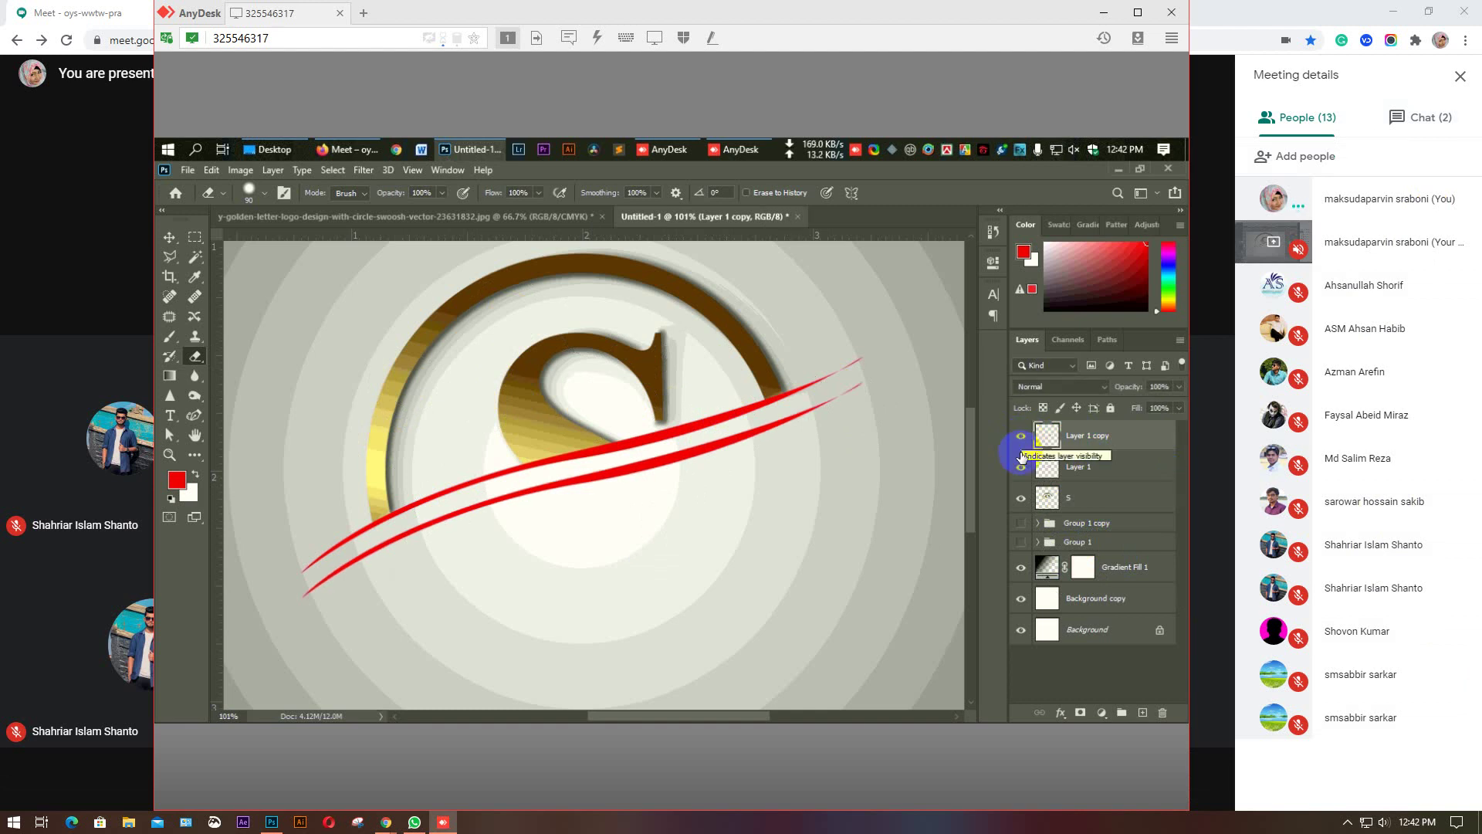
{"action": "left_click", "coordinate": [1021, 466]}
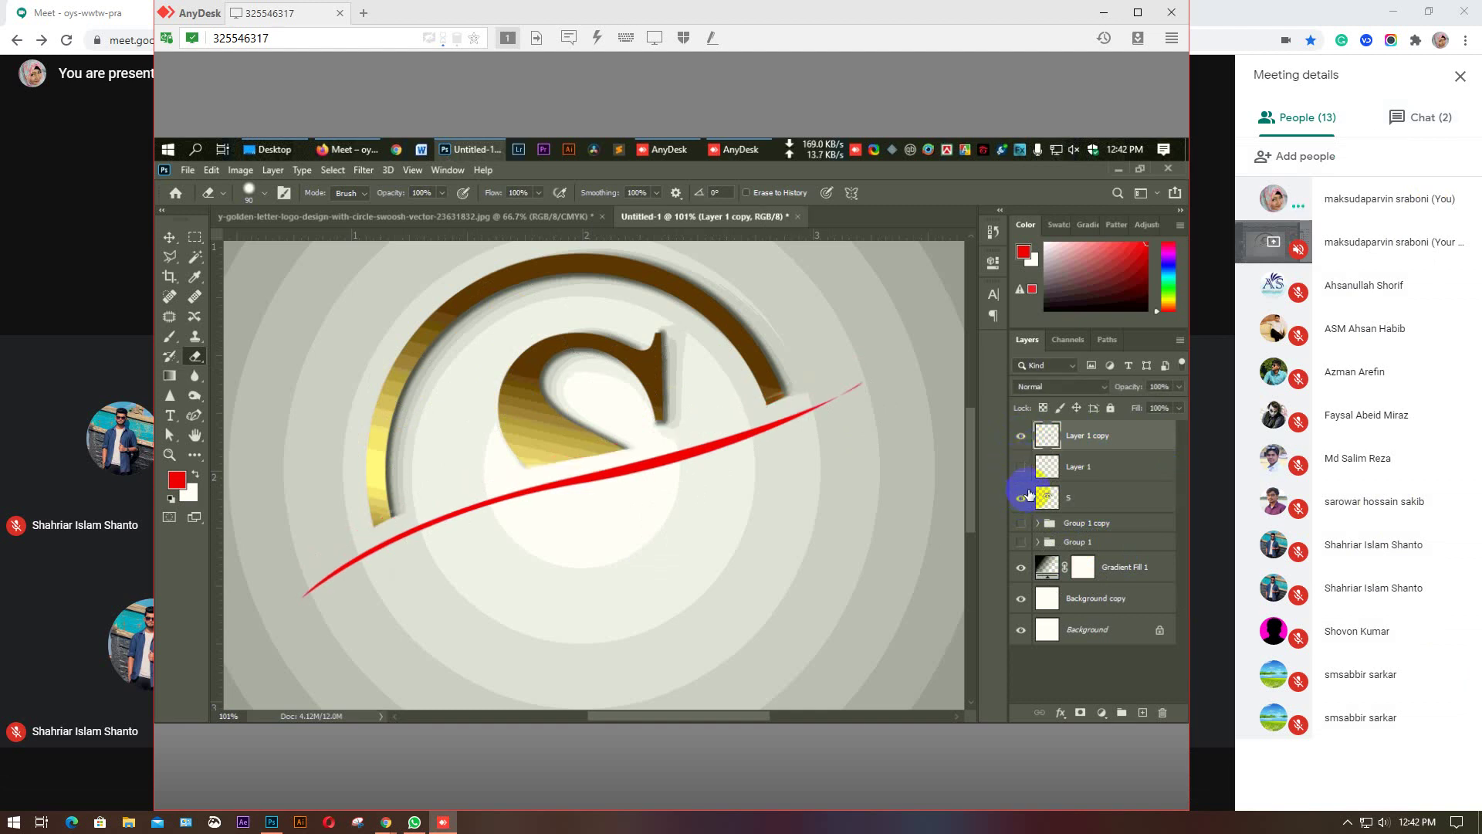
{"action": "left_click", "coordinate": [1019, 499]}
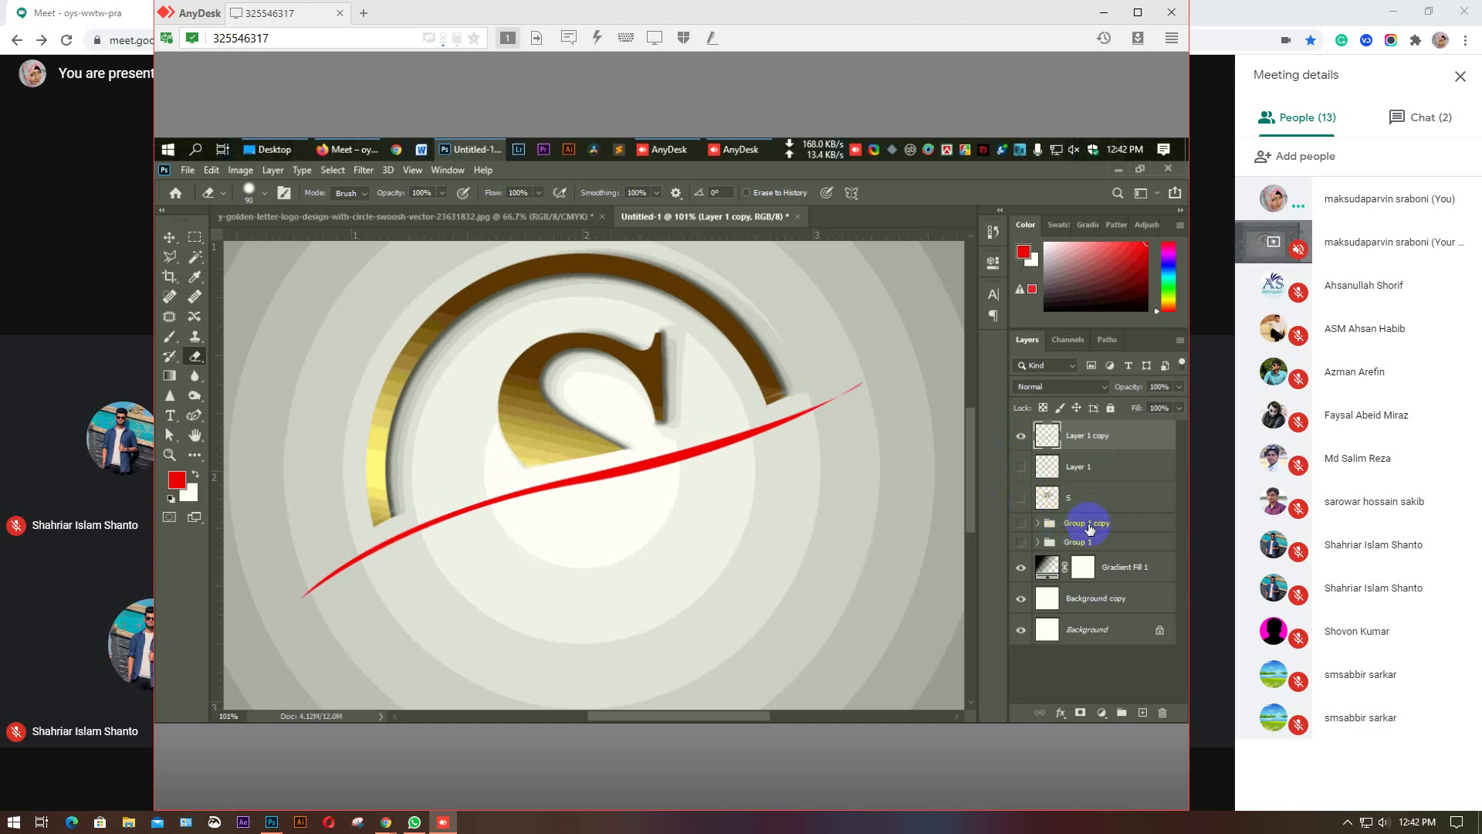
{"action": "left_click", "coordinate": [1019, 525]}
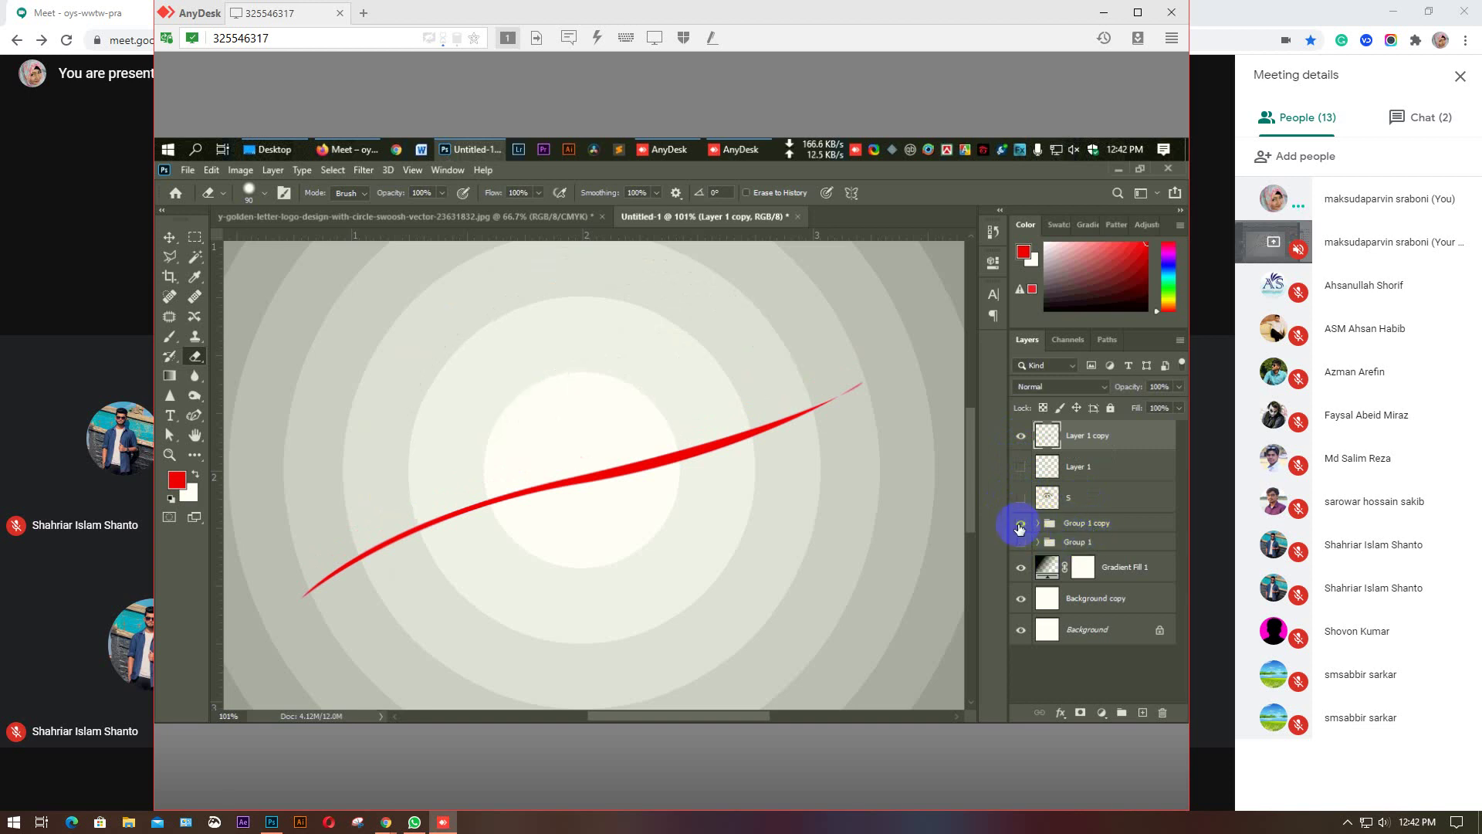
{"action": "left_click", "coordinate": [1019, 542]}
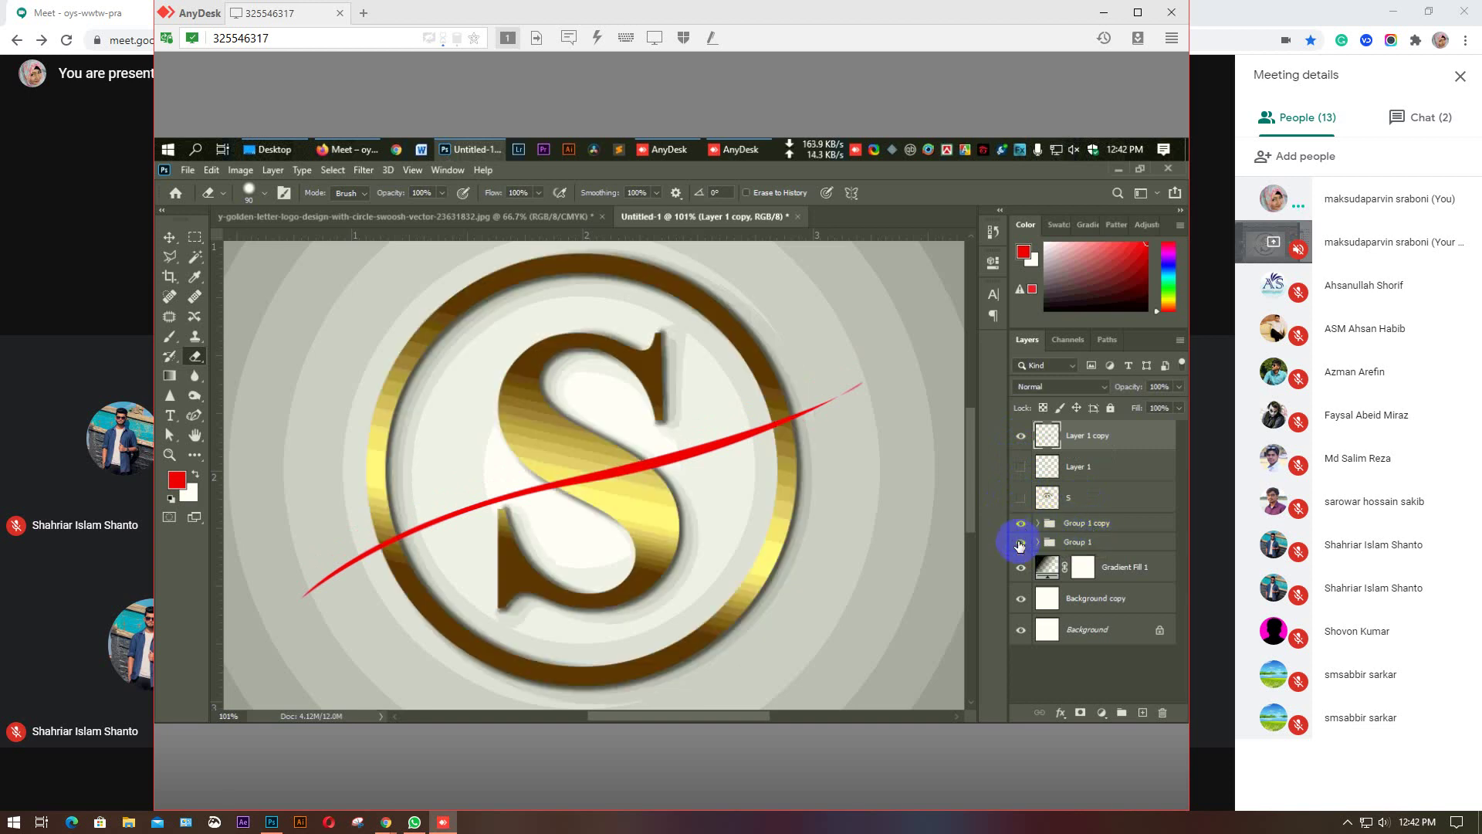
{"action": "left_click", "coordinate": [1019, 544]}
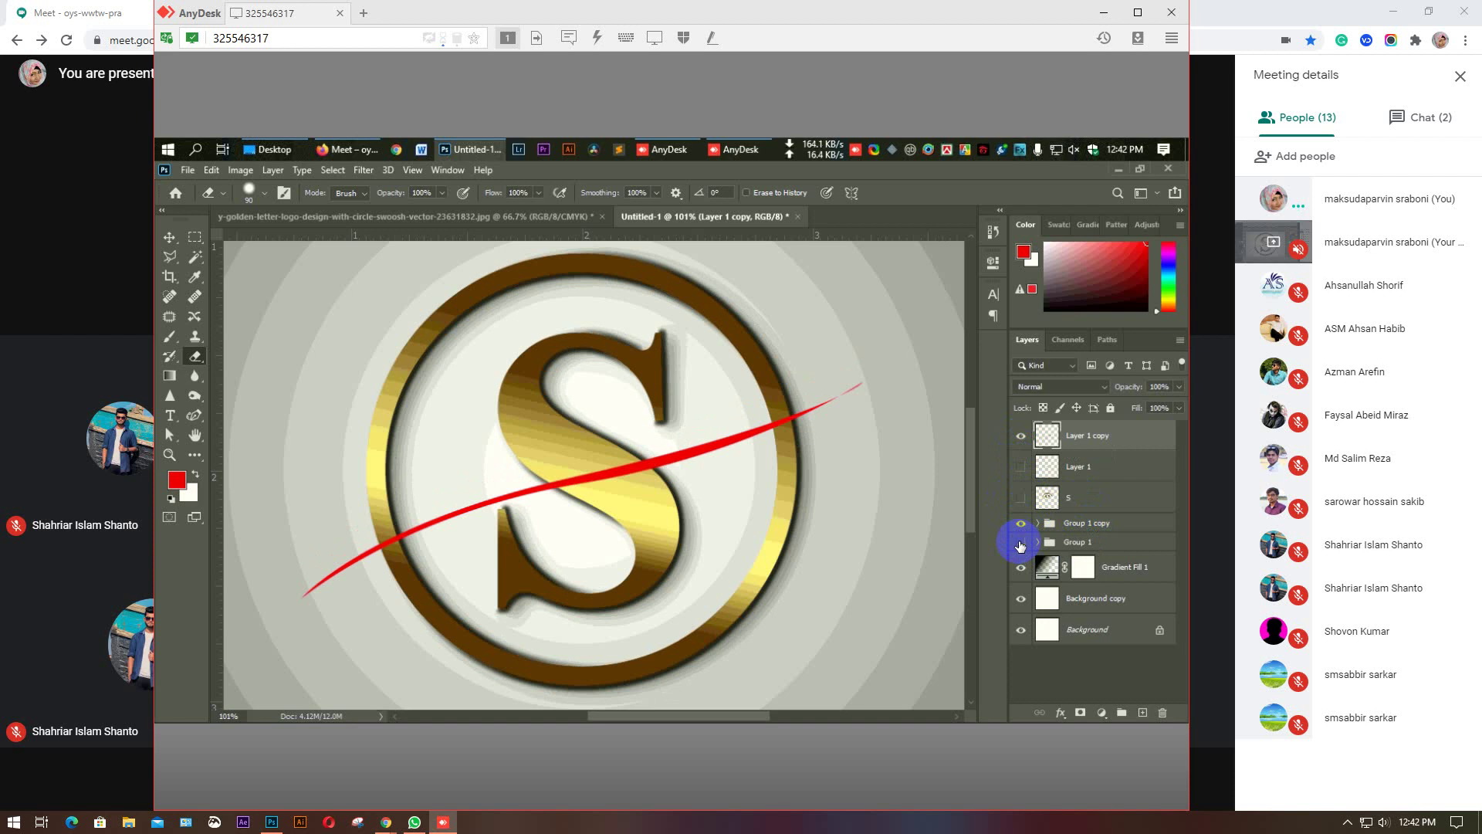
{"action": "left_click", "coordinate": [1094, 525]}
Move Group 1 copy under the swoosh, ungroup it, and merge the letter and ring.
{"action": "left_click_drag", "start_coordinate": [1094, 464], "coordinate": [1094, 452]}
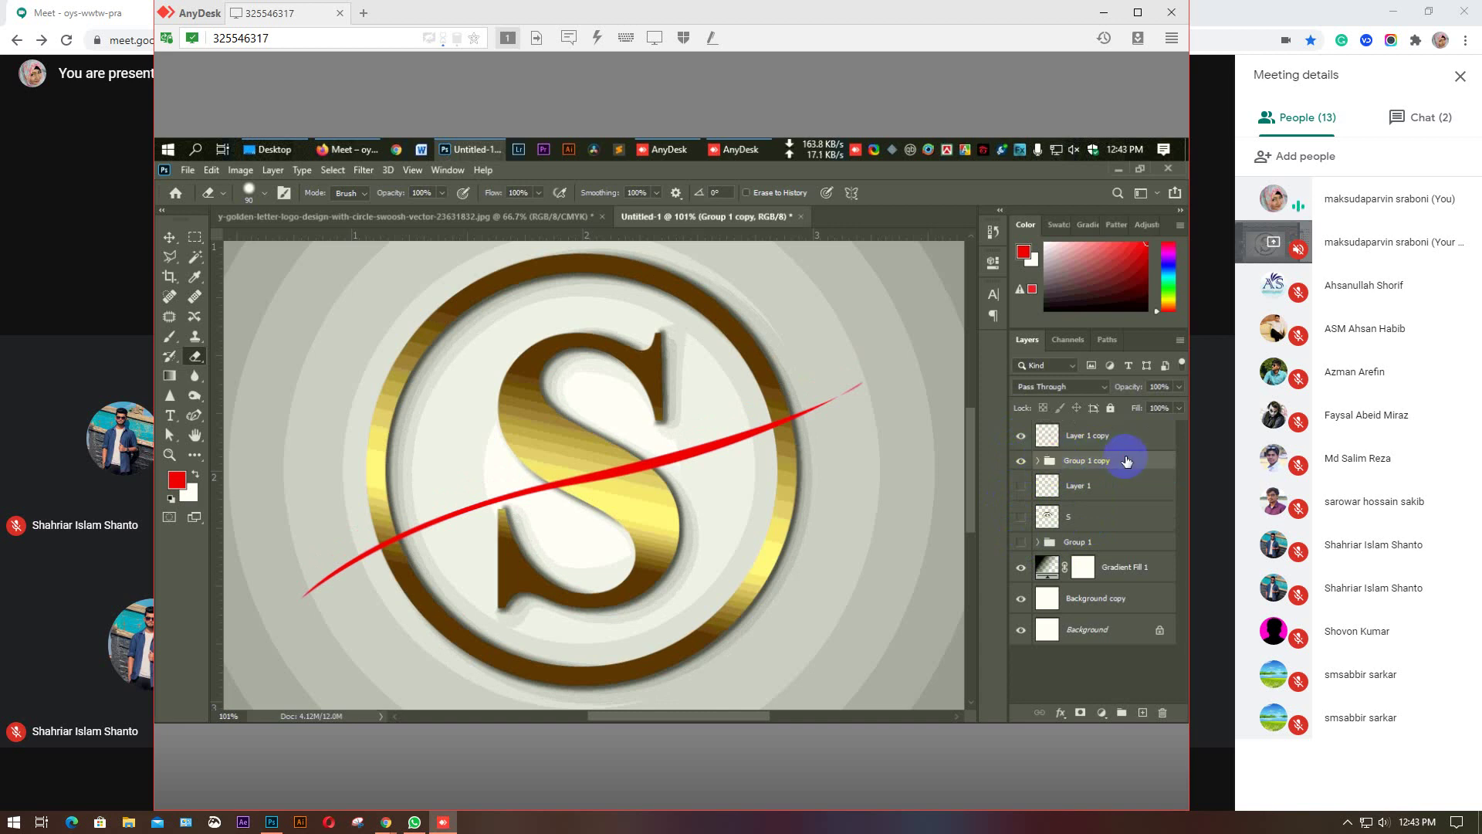
{"action": "key", "text": "ctrl+shift+g"}
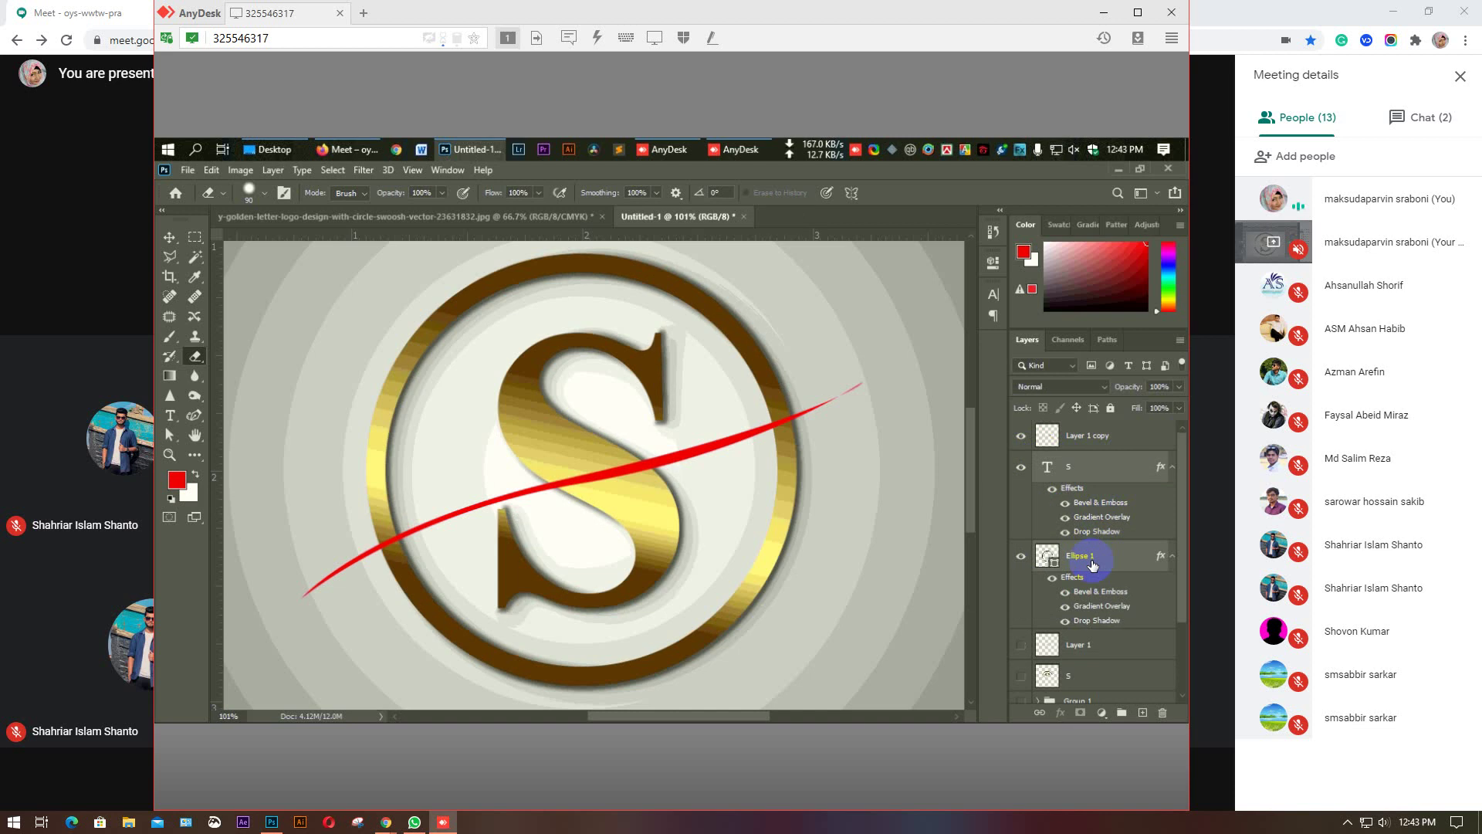
{"action": "key", "text": "ctrl+e"}
{"action": "left_click", "coordinate": [1049, 468]}
Load the S layer outline and erase the S and ring above the swoosh, then deselect.
{"action": "left_click_drag", "start_coordinate": [1050, 472], "coordinate": [1044, 465]}
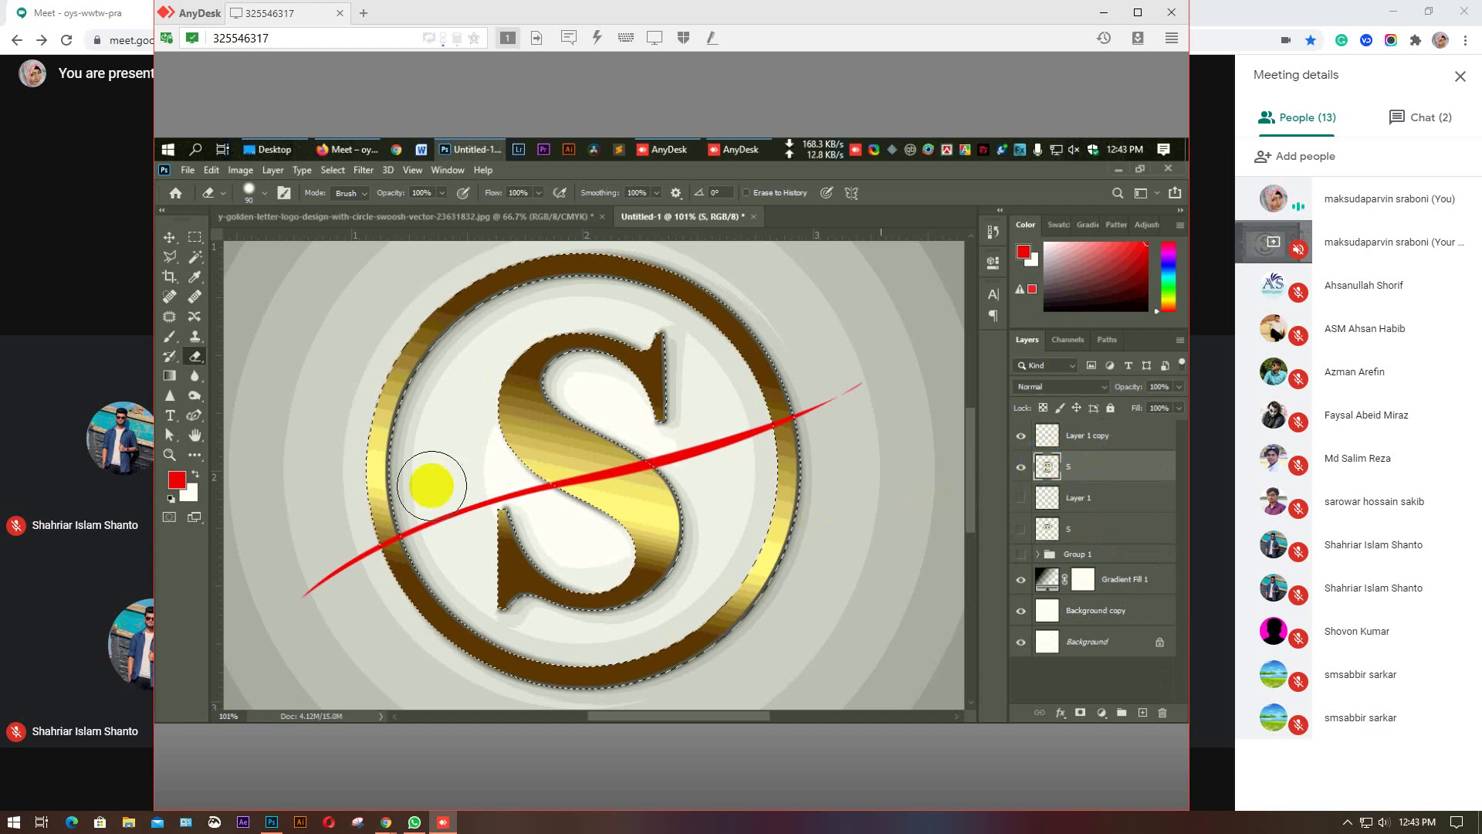
{"action": "left_click", "coordinate": [1047, 468], "text": "ctrl"}
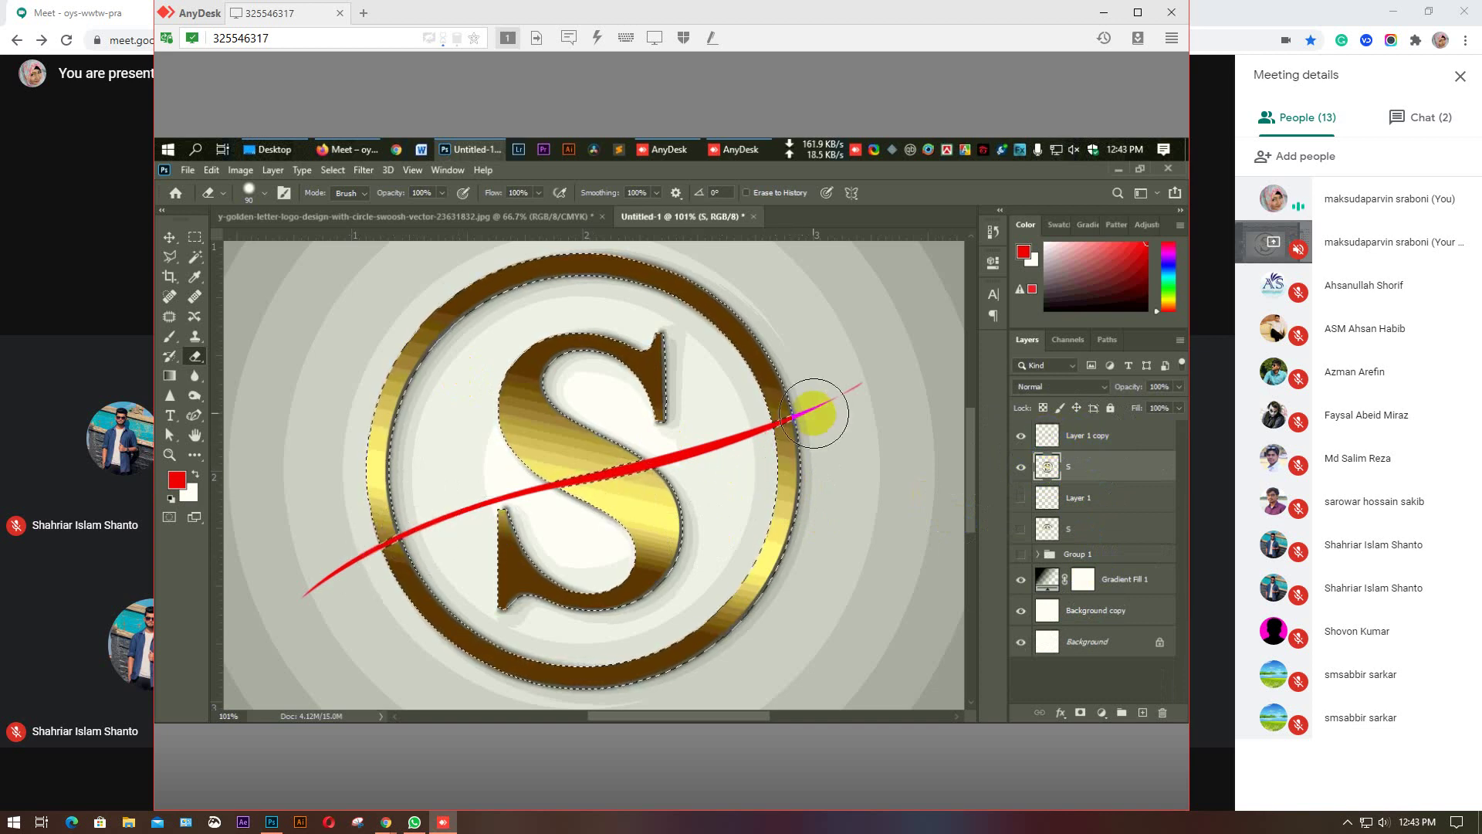
{"action": "mouse_move", "coordinate": [652, 351]}
{"action": "left_mouse_down"}
{"action": "mouse_move", "coordinate": [655, 400]}
{"action": "mouse_move", "coordinate": [585, 349]}
{"action": "mouse_move", "coordinate": [466, 392]}
{"action": "mouse_move", "coordinate": [549, 375]}
{"action": "mouse_move", "coordinate": [581, 388]}
{"action": "mouse_move", "coordinate": [632, 345]}
{"action": "mouse_move", "coordinate": [491, 433]}
{"action": "mouse_move", "coordinate": [401, 442]}
{"action": "mouse_move", "coordinate": [458, 440]}
{"action": "mouse_move", "coordinate": [502, 407]}
{"action": "mouse_move", "coordinate": [541, 426]}
{"action": "mouse_move", "coordinate": [578, 410]}
{"action": "mouse_move", "coordinate": [490, 446]}
{"action": "mouse_move", "coordinate": [580, 427]}
{"action": "mouse_move", "coordinate": [478, 457]}
{"action": "mouse_move", "coordinate": [577, 419]}
{"action": "mouse_move", "coordinate": [556, 435]}
{"action": "mouse_move", "coordinate": [644, 449]}
{"action": "mouse_move", "coordinate": [543, 448]}
{"action": "mouse_move", "coordinate": [581, 441]}
{"action": "left_mouse_up"}
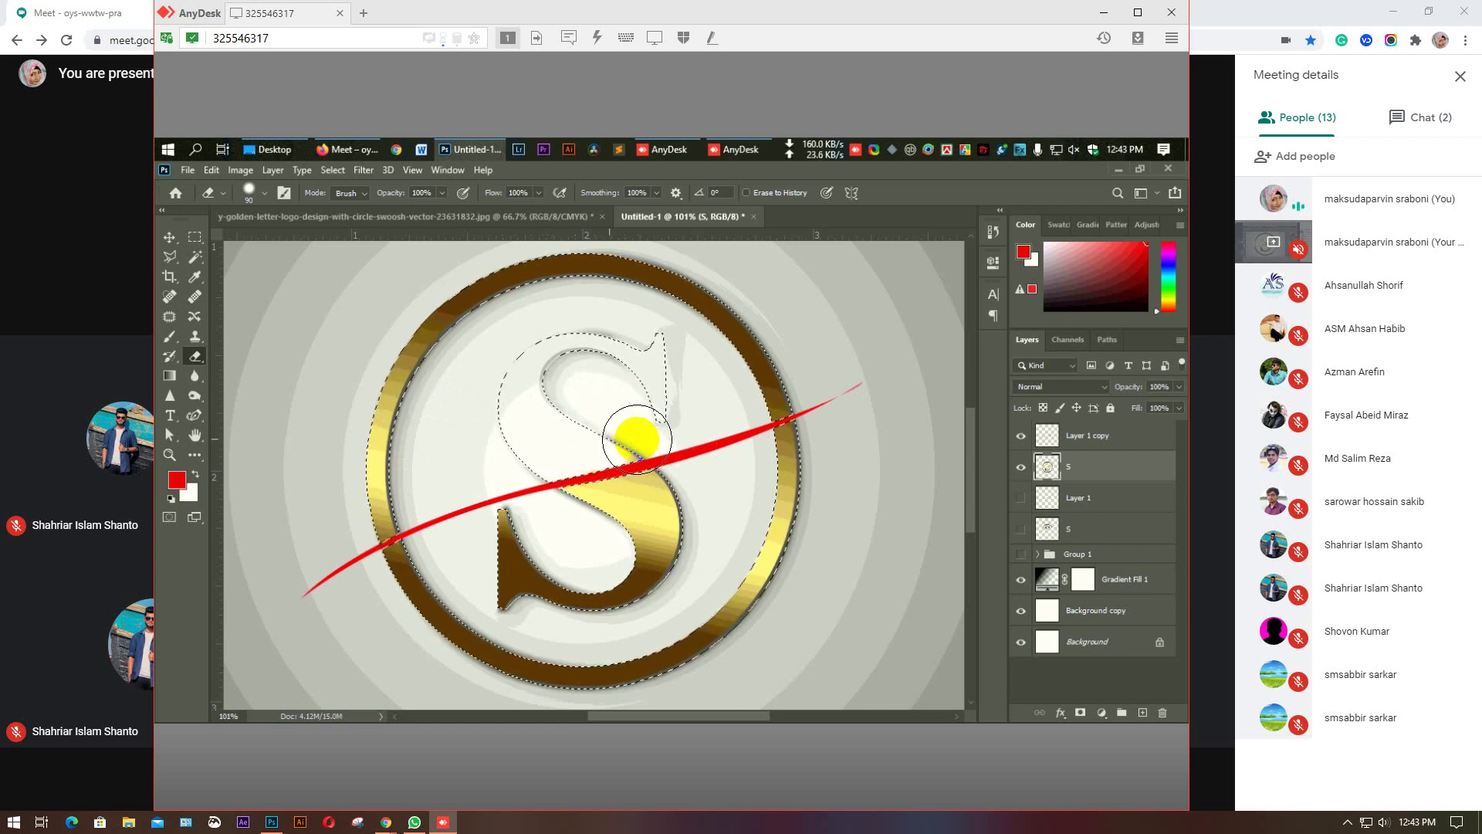
{"action": "left_click_drag", "start_coordinate": [643, 461], "coordinate": [651, 422]}
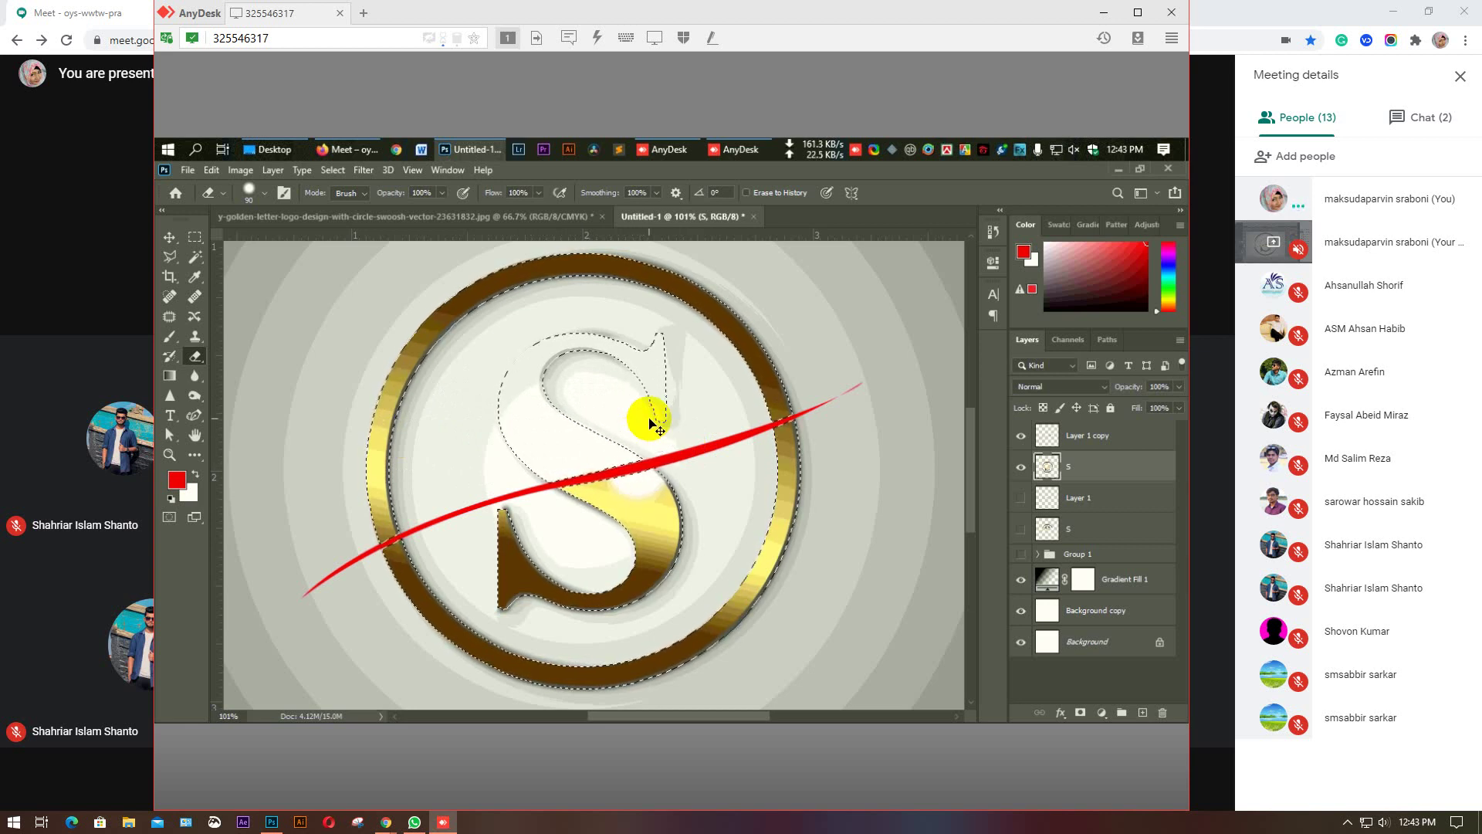
{"action": "left_click_drag", "start_coordinate": [637, 425], "coordinate": [631, 429]}
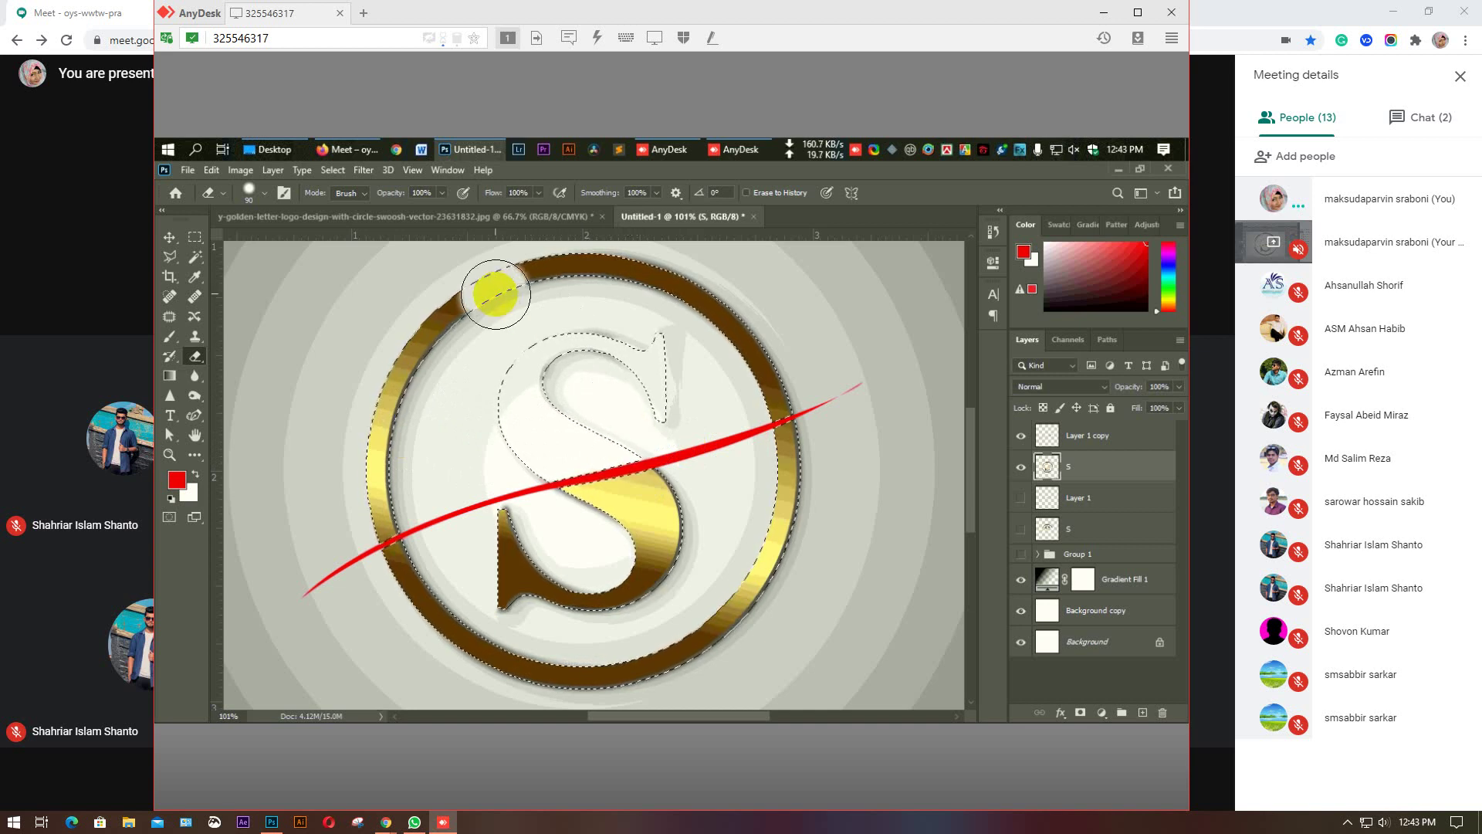
{"action": "left_click_drag", "start_coordinate": [456, 321], "coordinate": [400, 370]}
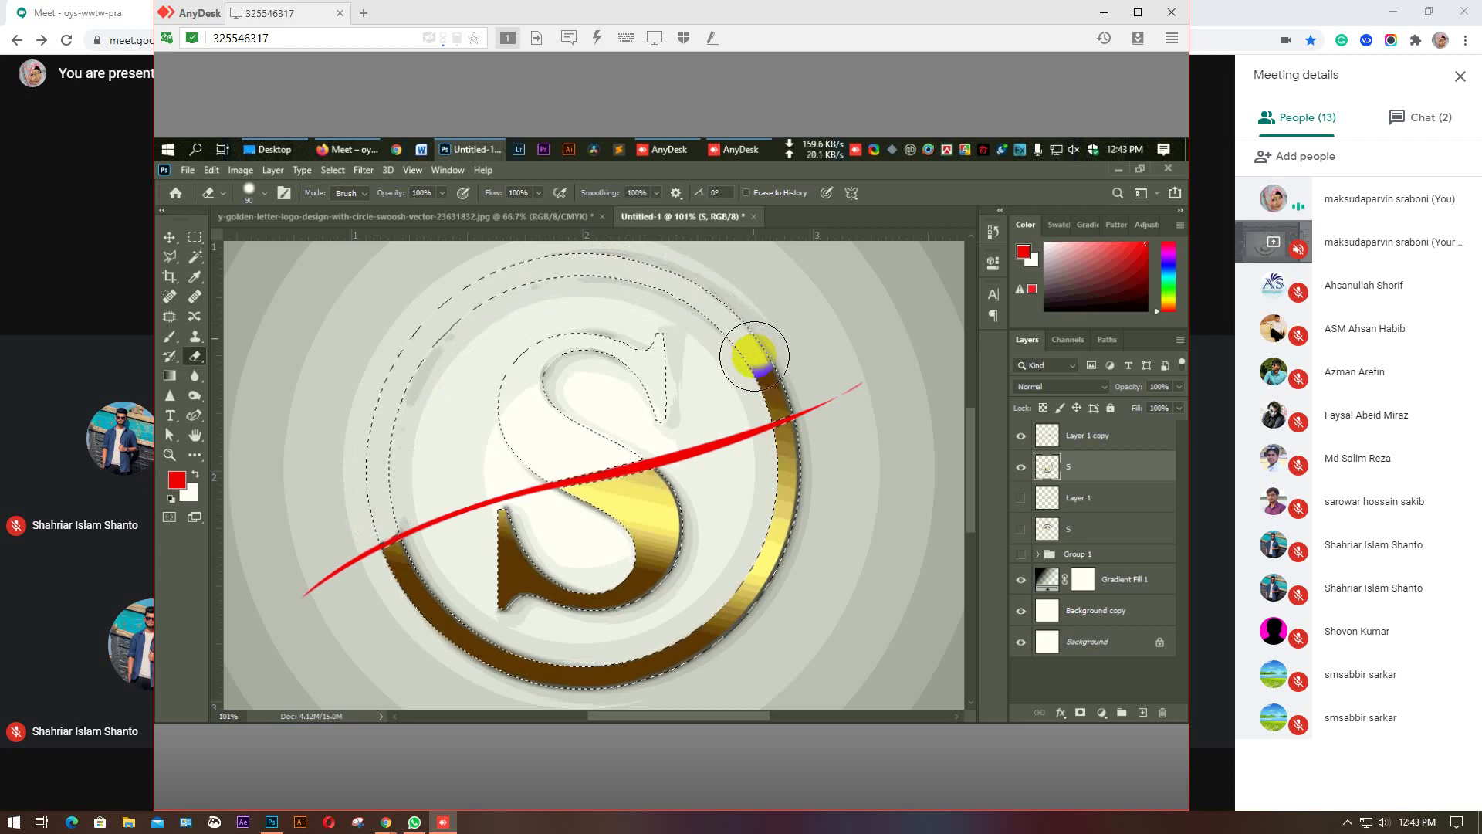
{"action": "left_click_drag", "start_coordinate": [766, 381], "coordinate": [769, 384]}
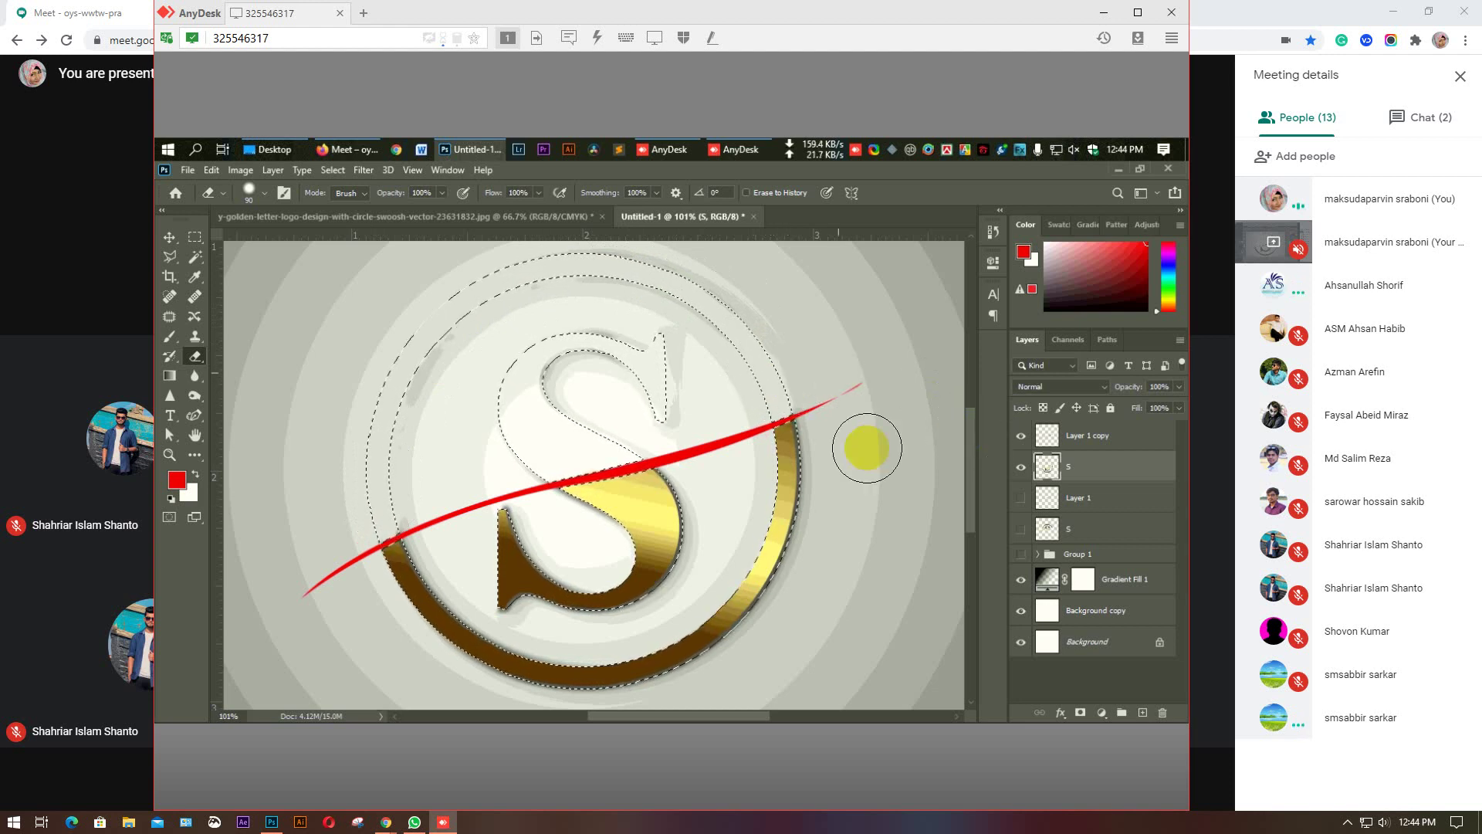
{"action": "key", "text": "ctrl+d"}
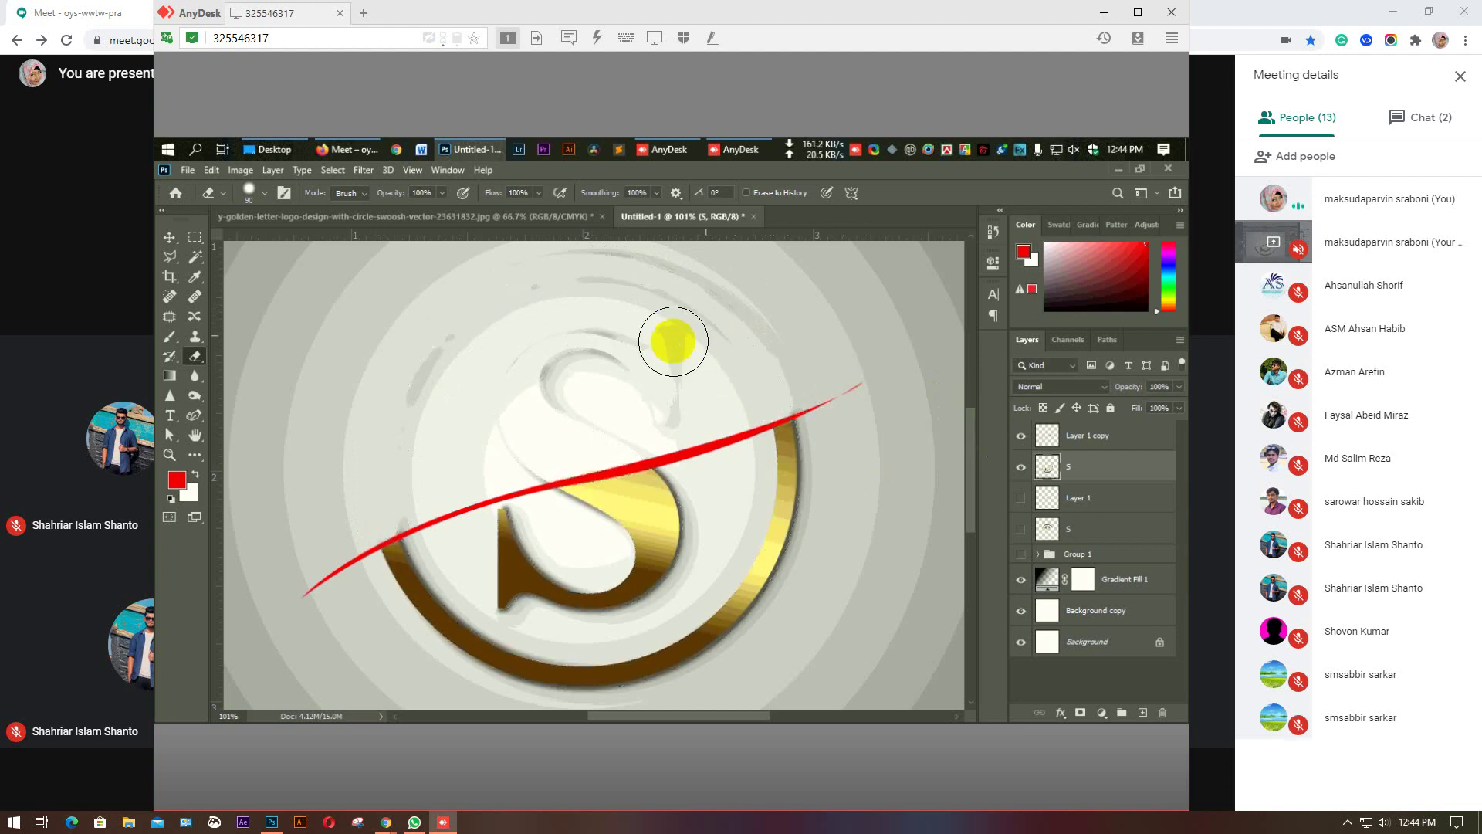
Wipe the grey smudges over the S top and float the Y logo reference window.
{"action": "left_click", "coordinate": [520, 369]}
{"action": "mouse_move", "coordinate": [520, 369]}
{"action": "left_mouse_down"}
{"action": "mouse_move", "coordinate": [556, 332]}
{"action": "mouse_move", "coordinate": [422, 396]}
{"action": "mouse_move", "coordinate": [254, 387]}
{"action": "mouse_move", "coordinate": [397, 414]}
{"action": "mouse_move", "coordinate": [458, 323]}
{"action": "mouse_move", "coordinate": [361, 416]}
{"action": "mouse_move", "coordinate": [486, 333]}
{"action": "mouse_move", "coordinate": [521, 346]}
{"action": "mouse_move", "coordinate": [667, 336]}
{"action": "mouse_move", "coordinate": [585, 365]}
{"action": "mouse_move", "coordinate": [588, 405]}
{"action": "mouse_move", "coordinate": [560, 397]}
{"action": "mouse_move", "coordinate": [740, 372]}
{"action": "mouse_move", "coordinate": [670, 386]}
{"action": "mouse_move", "coordinate": [672, 406]}
{"action": "mouse_move", "coordinate": [510, 253]}
{"action": "mouse_move", "coordinate": [650, 254]}
{"action": "mouse_move", "coordinate": [576, 271]}
{"action": "mouse_move", "coordinate": [635, 253]}
{"action": "mouse_move", "coordinate": [574, 253]}
{"action": "mouse_move", "coordinate": [517, 289]}
{"action": "mouse_move", "coordinate": [658, 259]}
{"action": "mouse_move", "coordinate": [621, 269]}
{"action": "mouse_move", "coordinate": [785, 321]}
{"action": "mouse_move", "coordinate": [533, 236]}
{"action": "mouse_move", "coordinate": [704, 264]}
{"action": "left_mouse_up"}
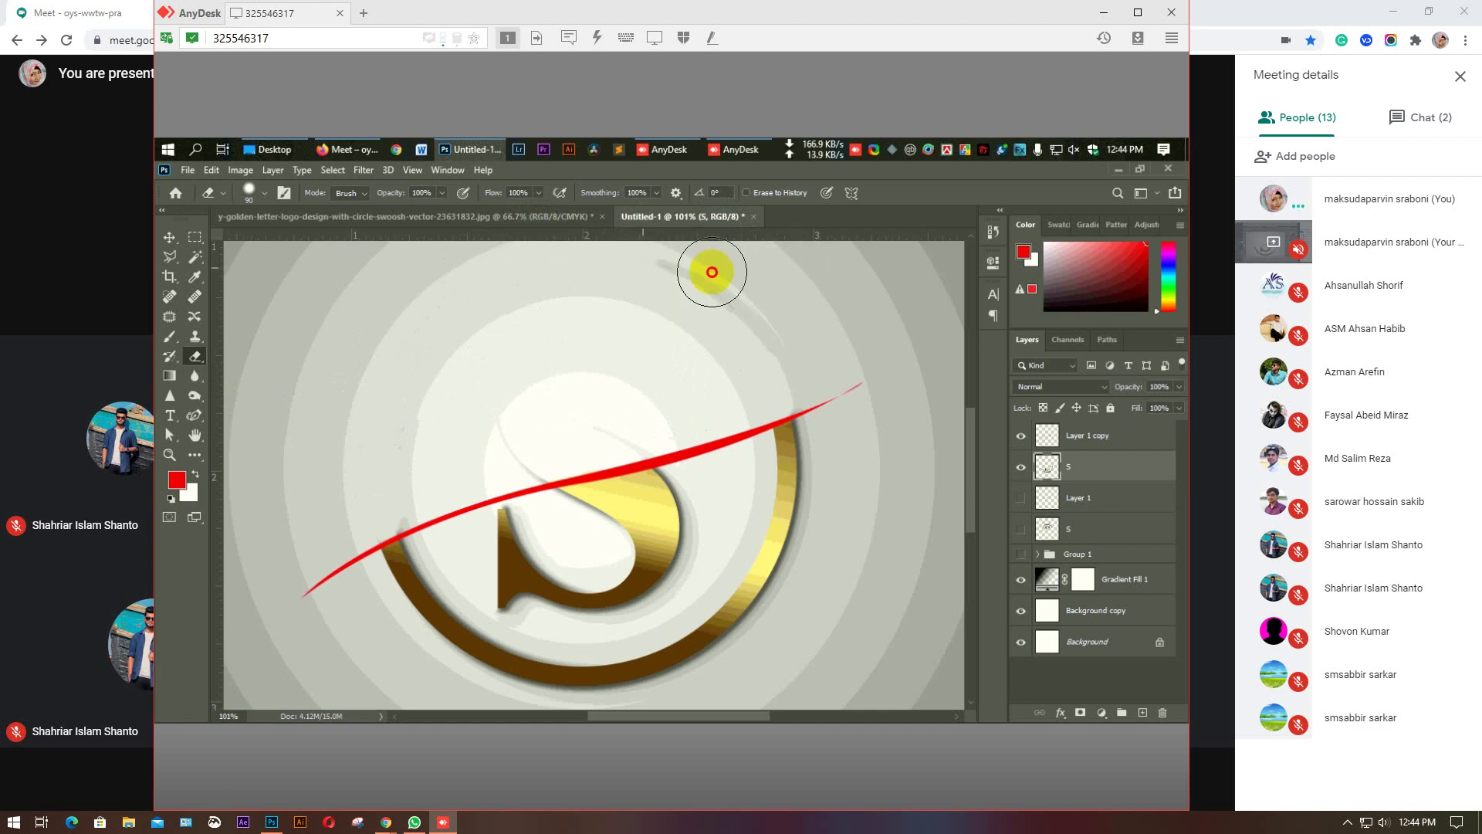
{"action": "left_click_drag", "start_coordinate": [493, 216], "coordinate": [684, 301]}
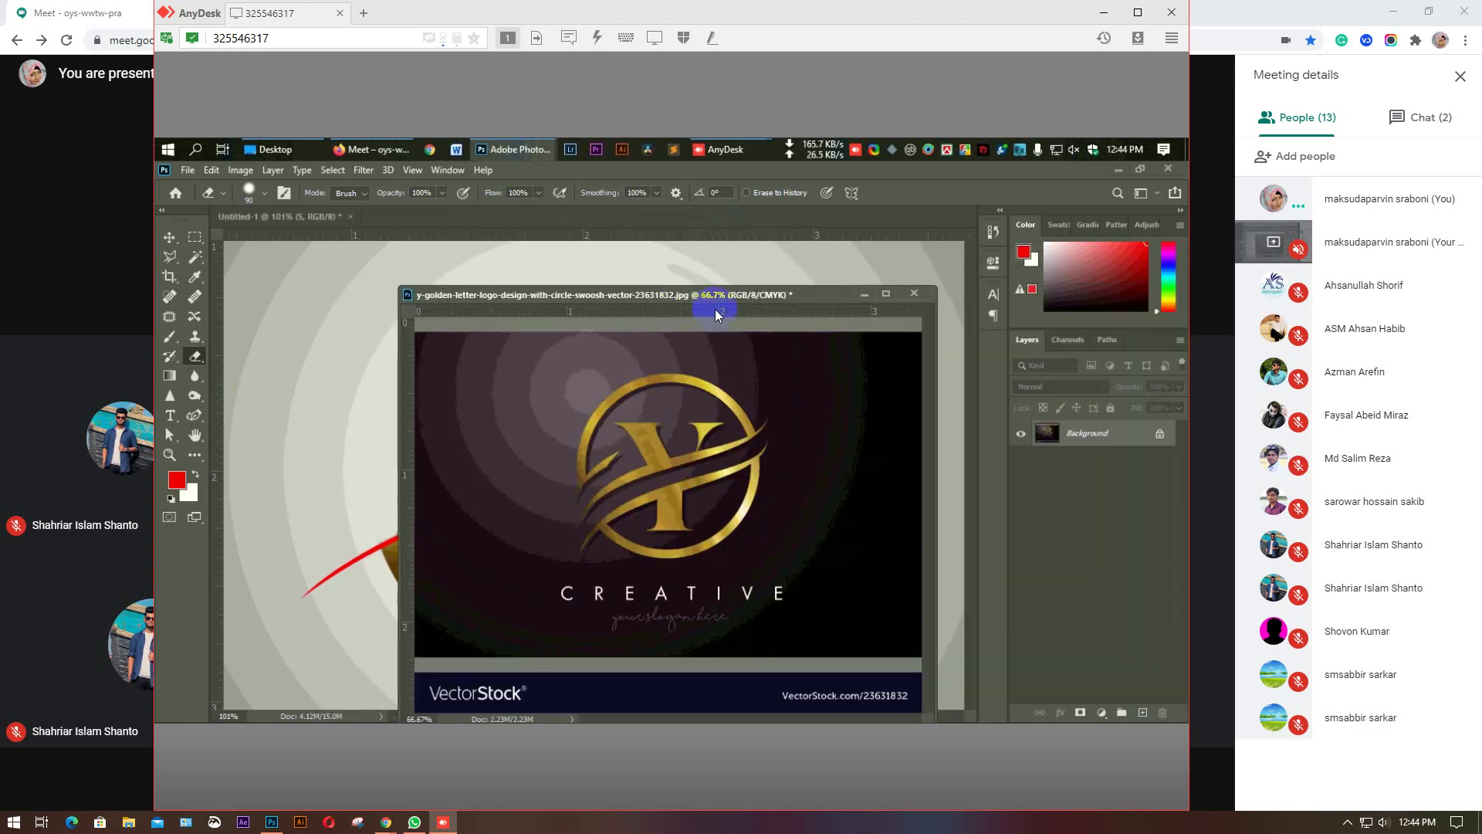
Dock the Y logo JPG back into the tab bar and return to Untitled-1.
{"action": "left_click_drag", "start_coordinate": [818, 294], "coordinate": [685, 222]}
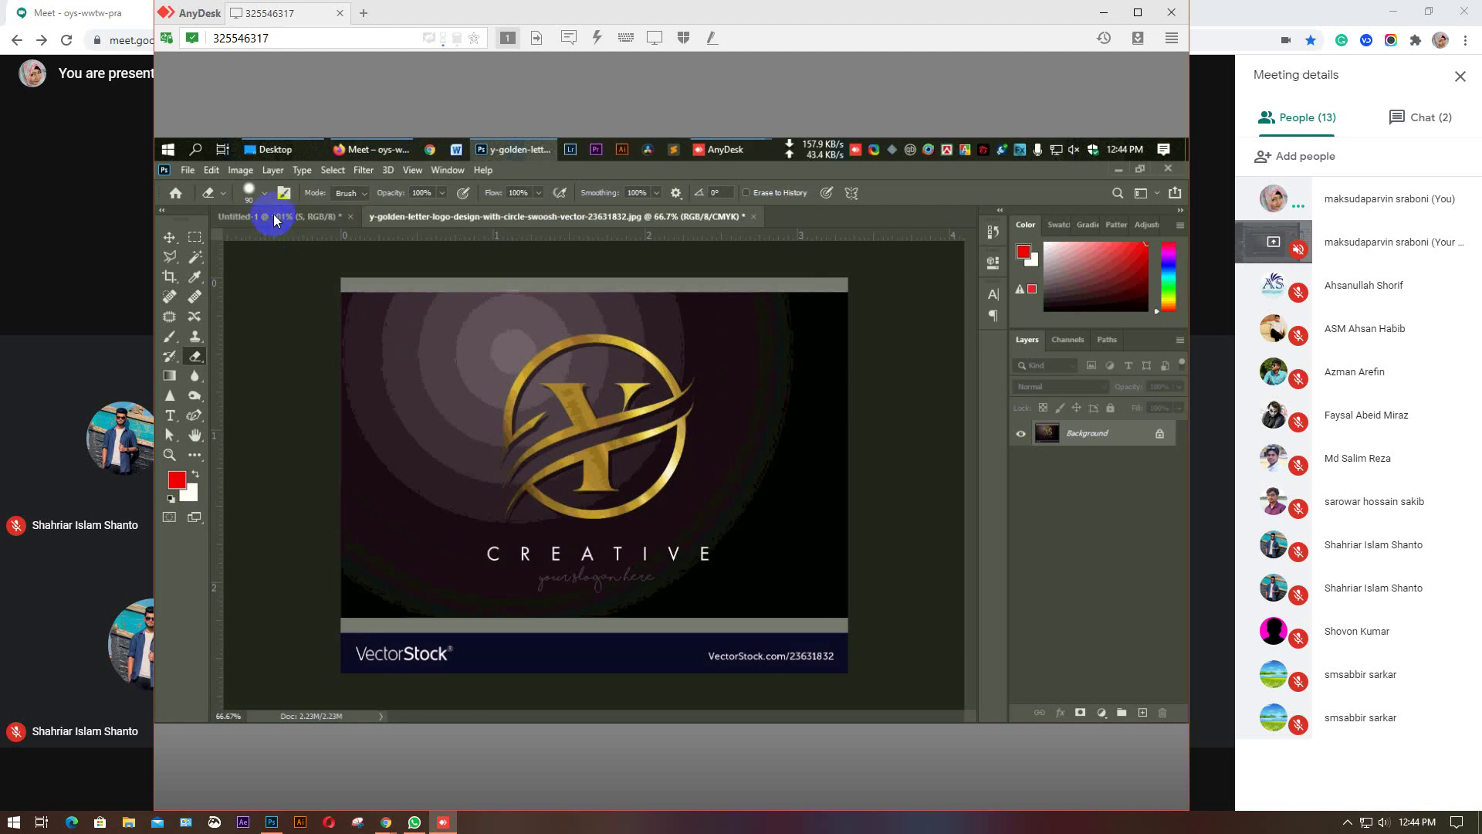
{"action": "left_click", "coordinate": [274, 216]}
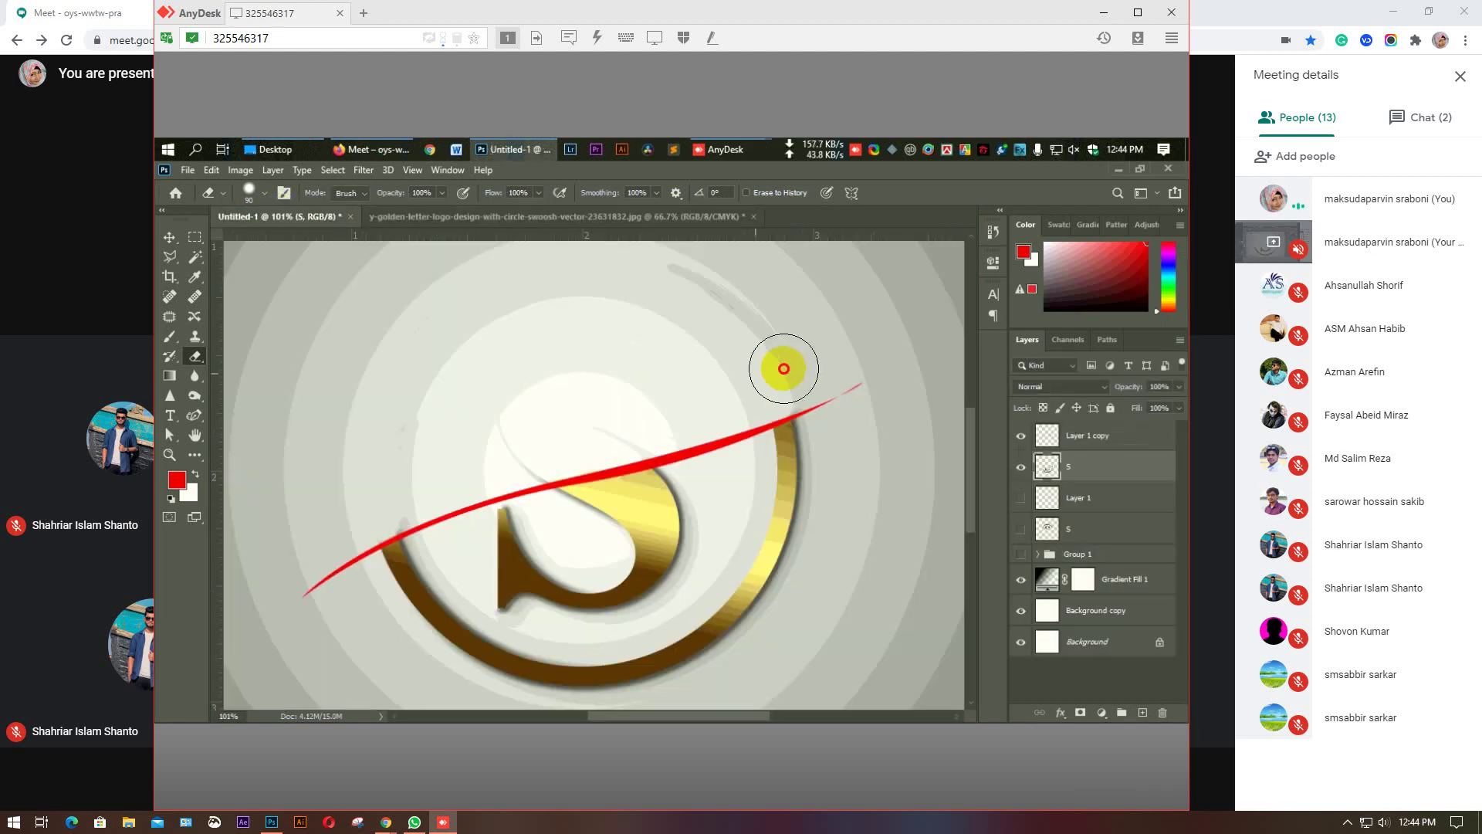
Erase the grey smudges near the top and around the swoosh's right tip.
{"action": "mouse_move", "coordinate": [745, 325]}
{"action": "left_mouse_down"}
{"action": "mouse_move", "coordinate": [671, 283]}
{"action": "mouse_move", "coordinate": [789, 378]}
{"action": "left_mouse_up"}
{"action": "left_click", "coordinate": [787, 379]}
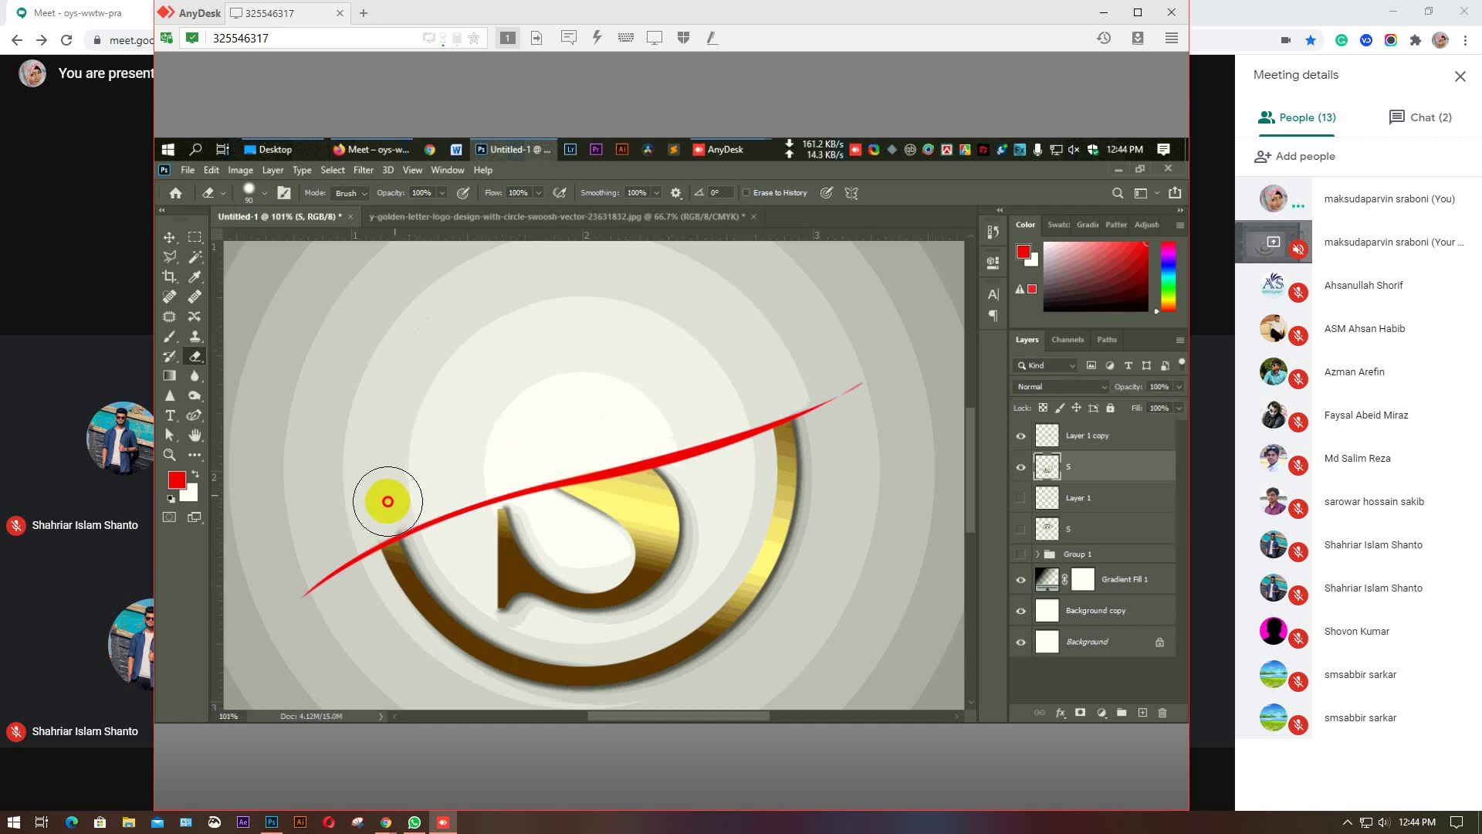
{"action": "left_click", "coordinate": [684, 346]}
{"action": "mouse_move", "coordinate": [684, 346]}
{"action": "left_mouse_down"}
{"action": "mouse_move", "coordinate": [678, 291]}
{"action": "mouse_move", "coordinate": [433, 321]}
{"action": "mouse_move", "coordinate": [760, 330]}
{"action": "mouse_move", "coordinate": [764, 360]}
{"action": "mouse_move", "coordinate": [762, 331]}
{"action": "left_mouse_up"}
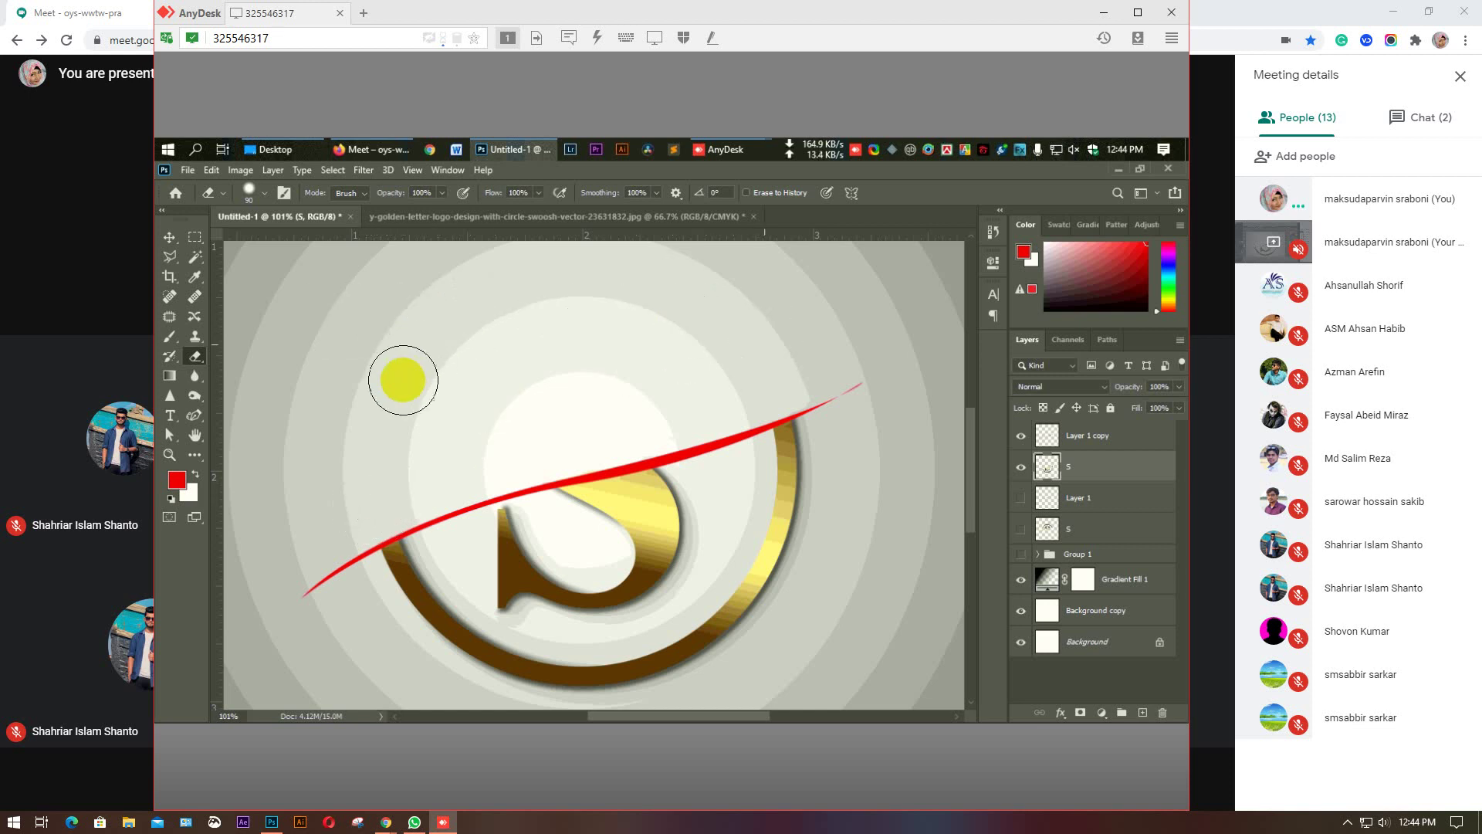
{"action": "mouse_move", "coordinate": [695, 386]}
{"action": "left_mouse_down"}
{"action": "mouse_move", "coordinate": [744, 357]}
{"action": "mouse_move", "coordinate": [800, 377]}
{"action": "left_mouse_up"}
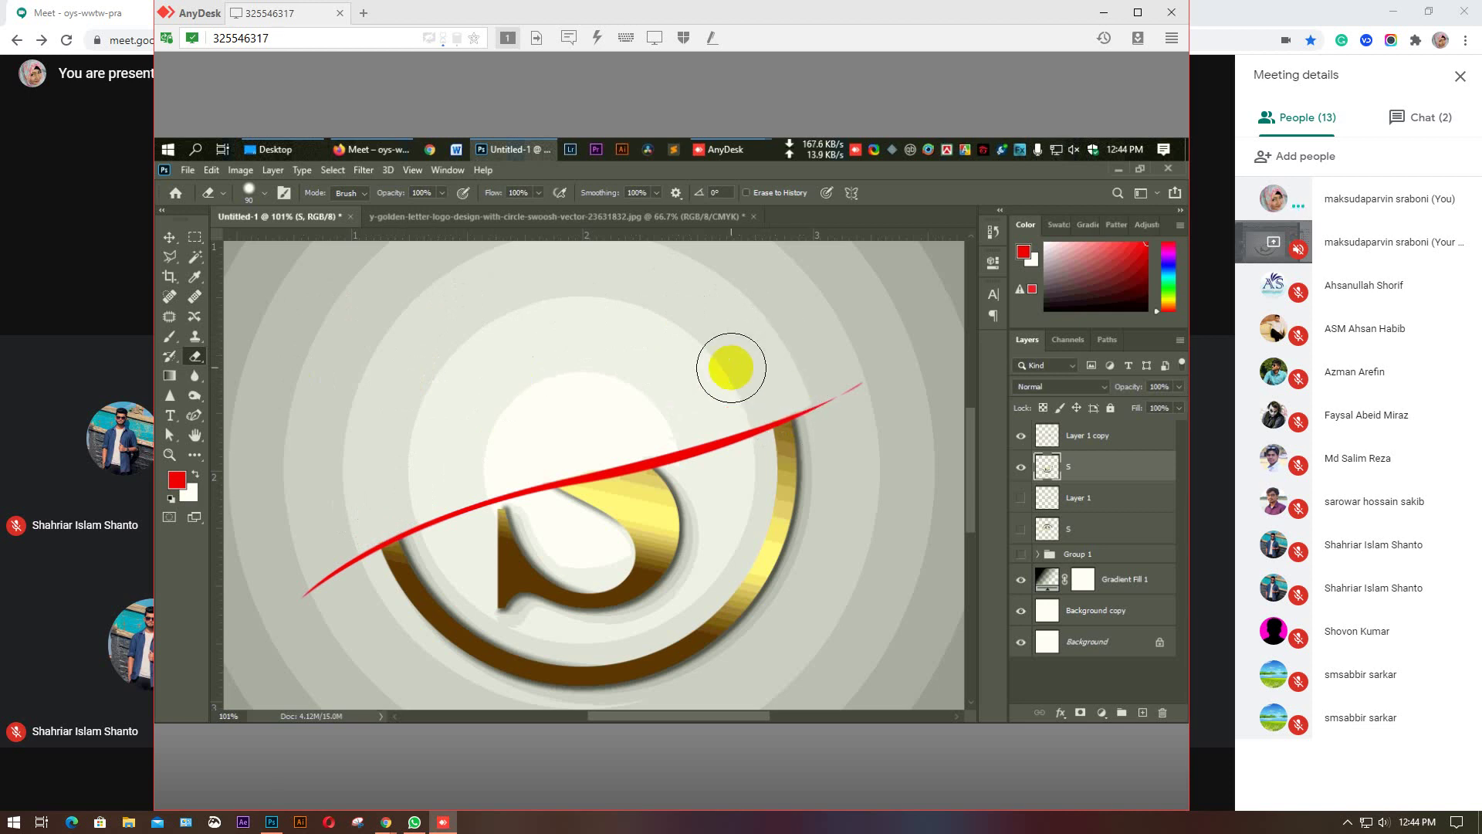
Switch to the Move tool and briefly hide Layer 1 copy to check underneath.
{"action": "key", "text": "v"}
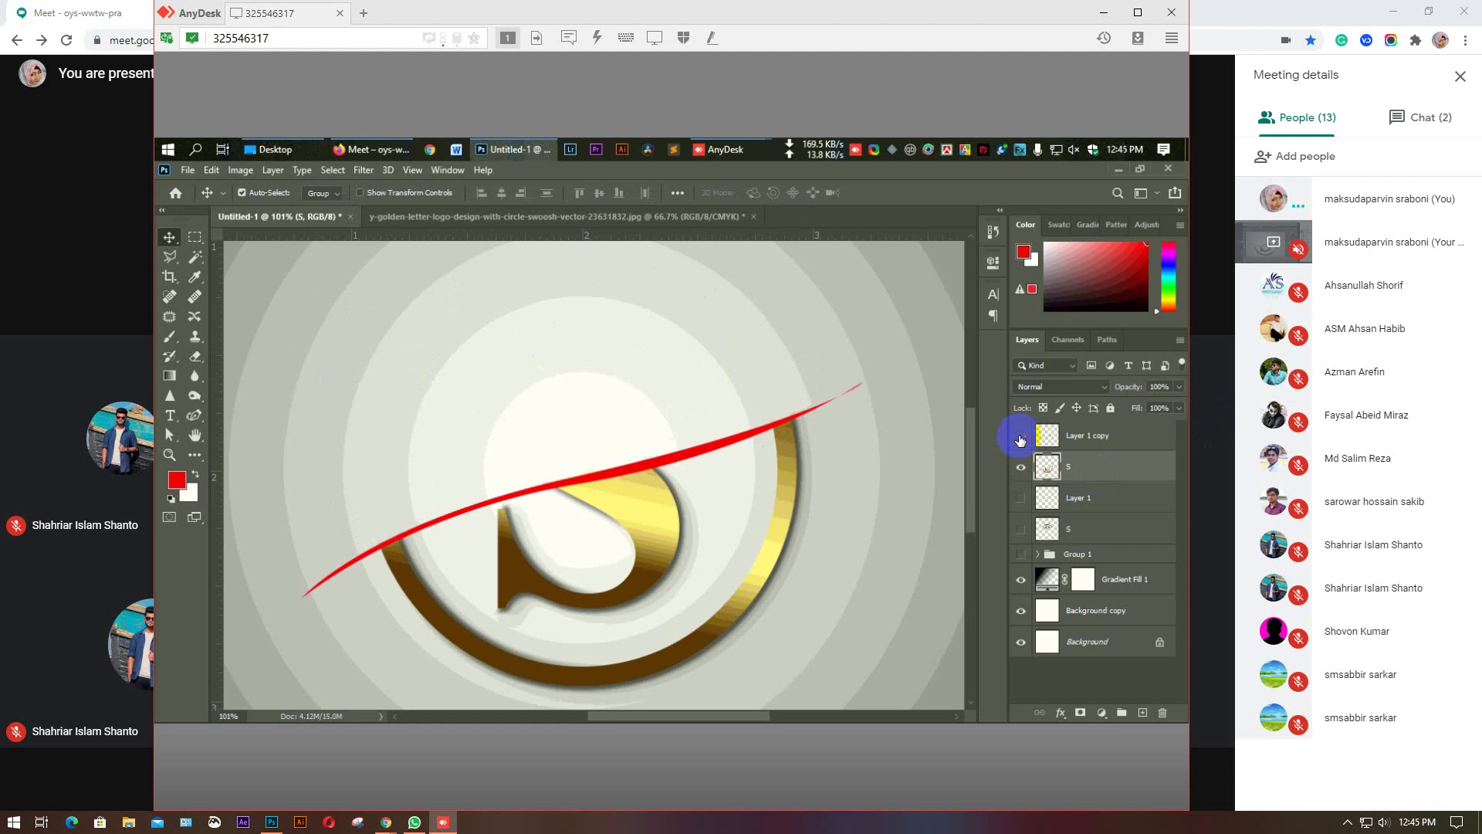
{"action": "left_click", "coordinate": [1020, 437]}
{"action": "left_click", "coordinate": [1021, 437]}
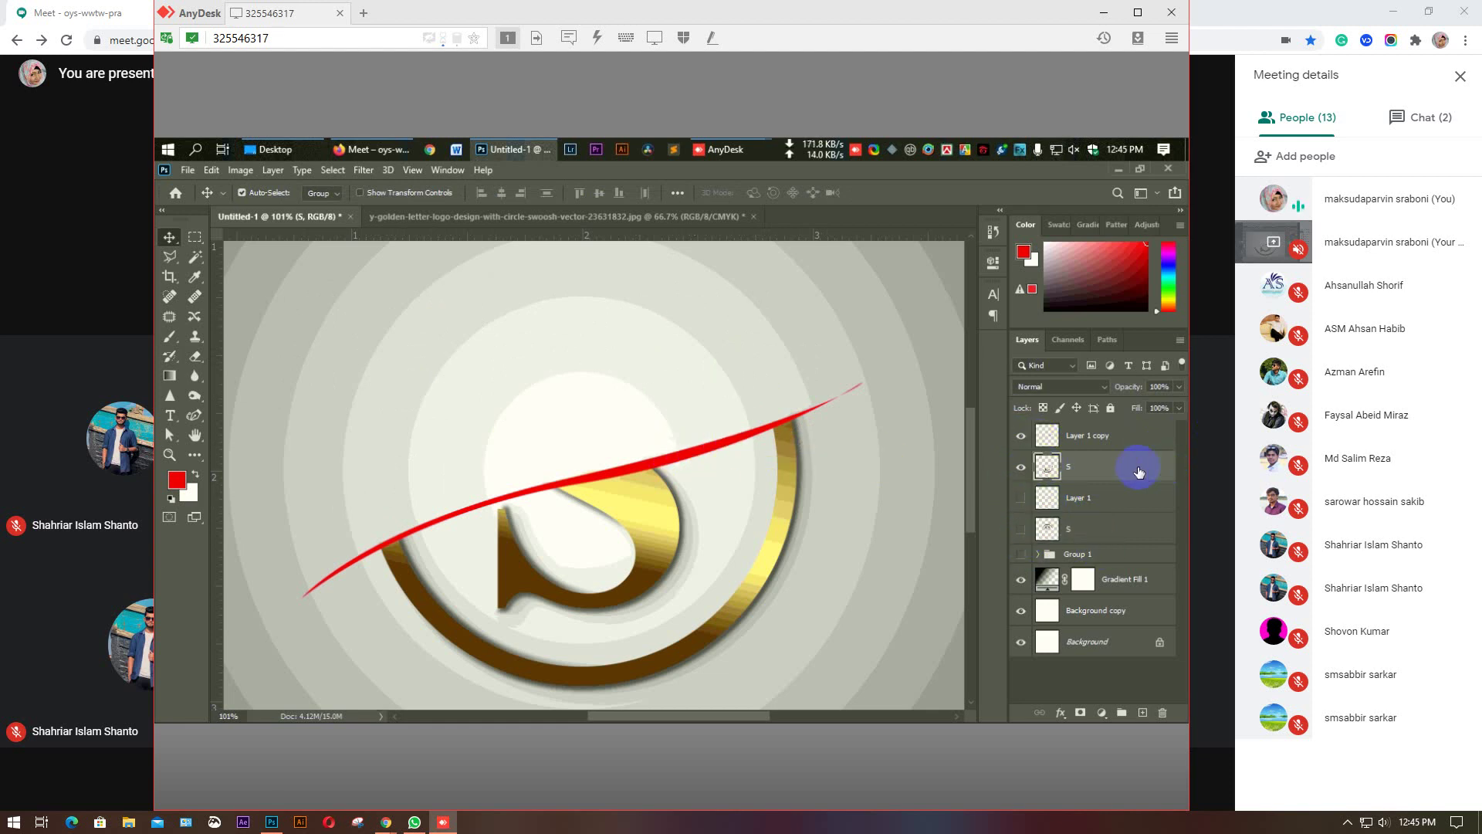
Open the swoosh layer's Layer Style and add a gold Gradient Overlay.
{"action": "left_click", "coordinate": [1134, 437]}
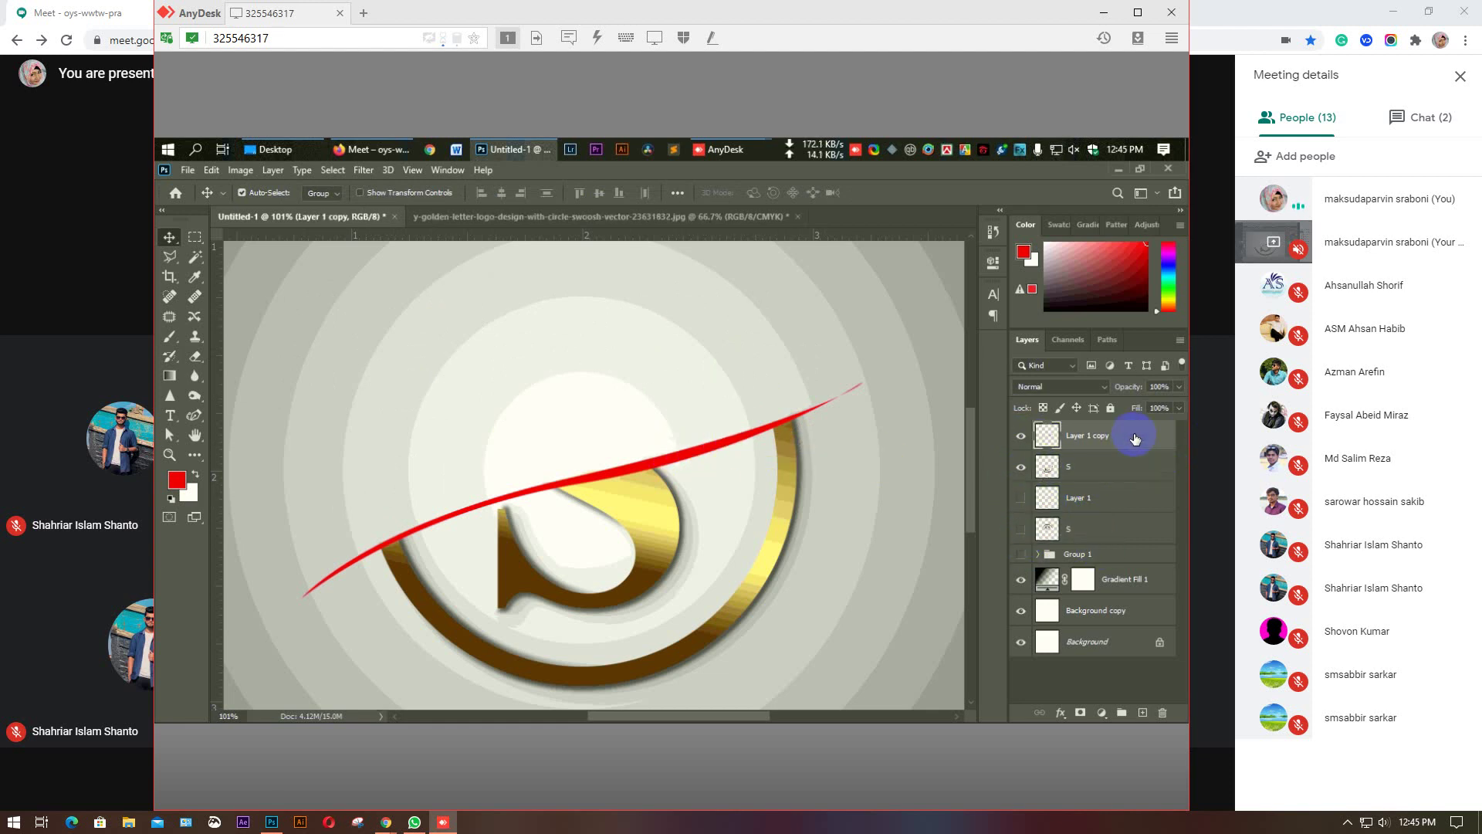
{"action": "double_click", "coordinate": [1135, 436]}
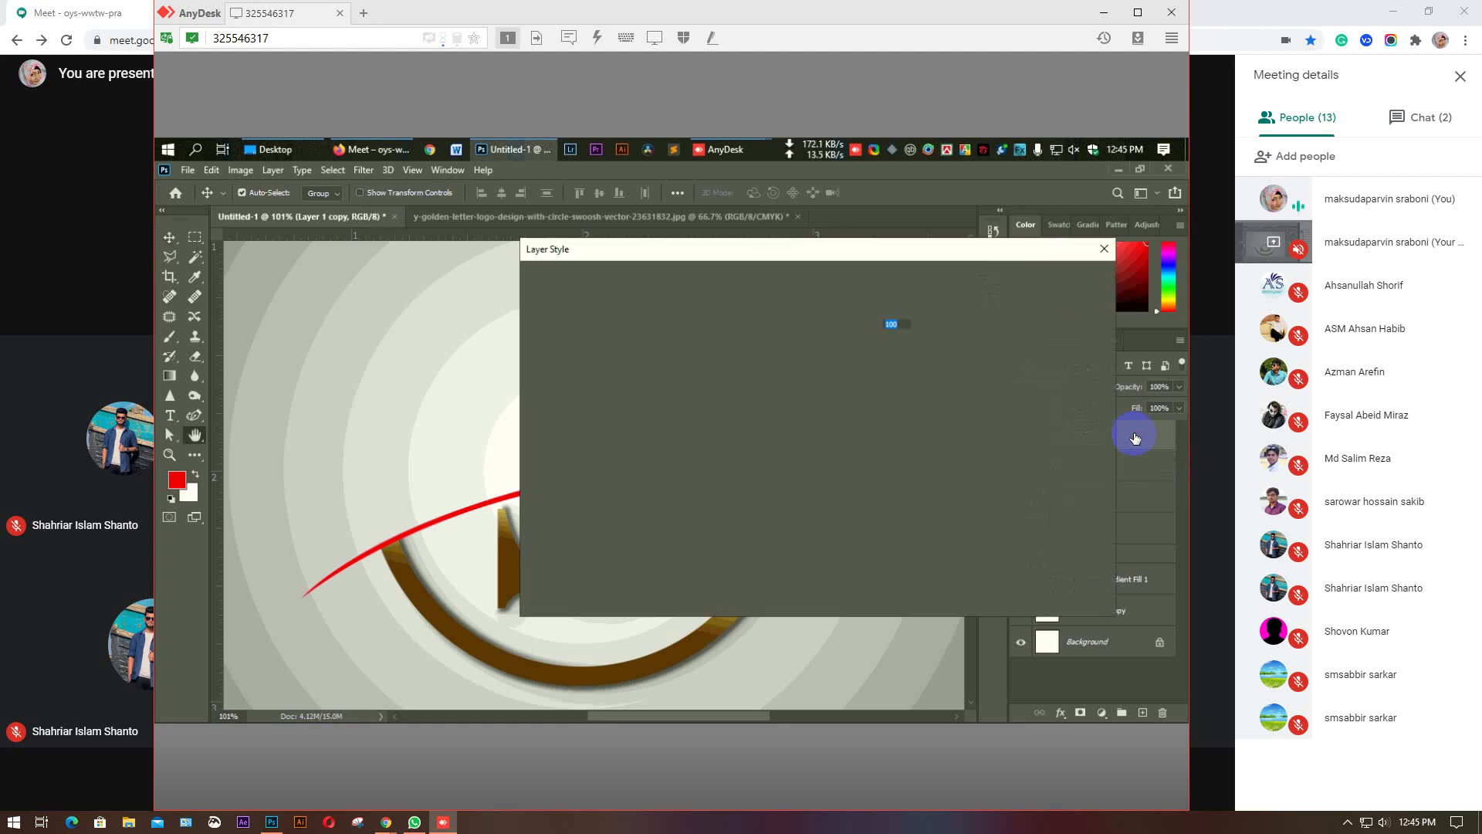
{"action": "left_click_drag", "start_coordinate": [870, 263], "coordinate": [1055, 182]}
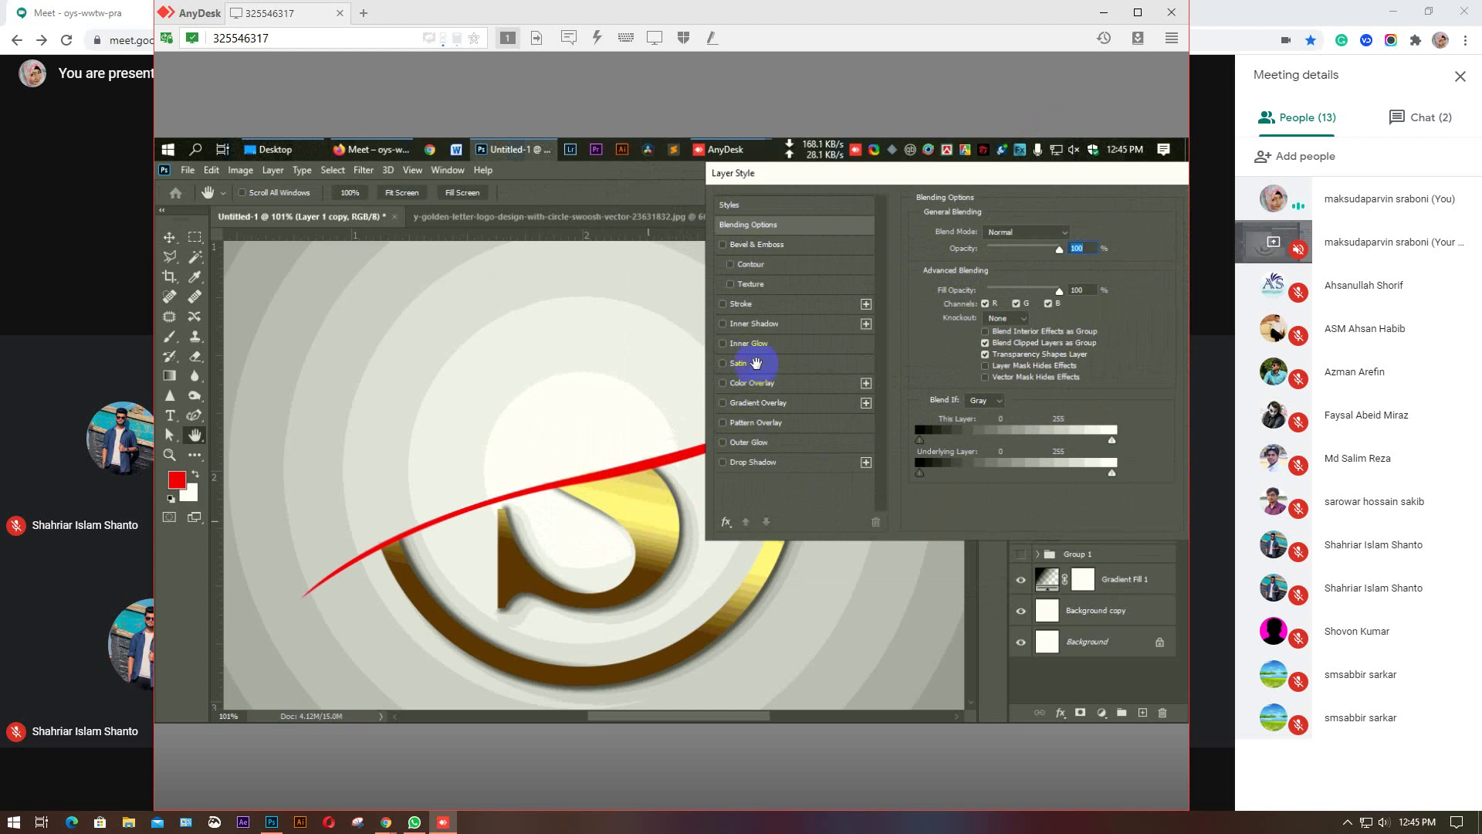
{"action": "left_click", "coordinate": [748, 402]}
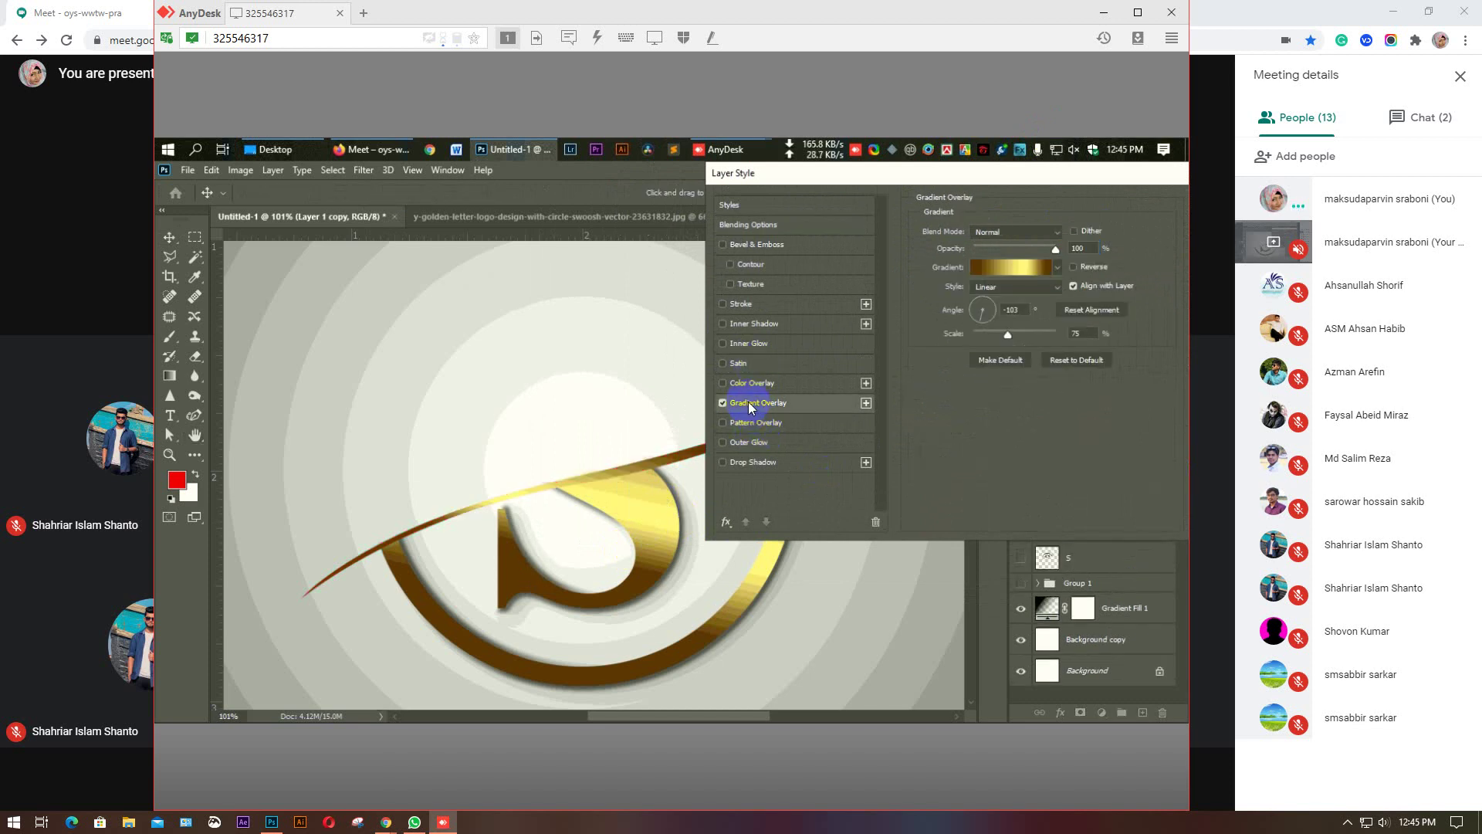
{"action": "left_click_drag", "start_coordinate": [845, 174], "coordinate": [969, 198]}
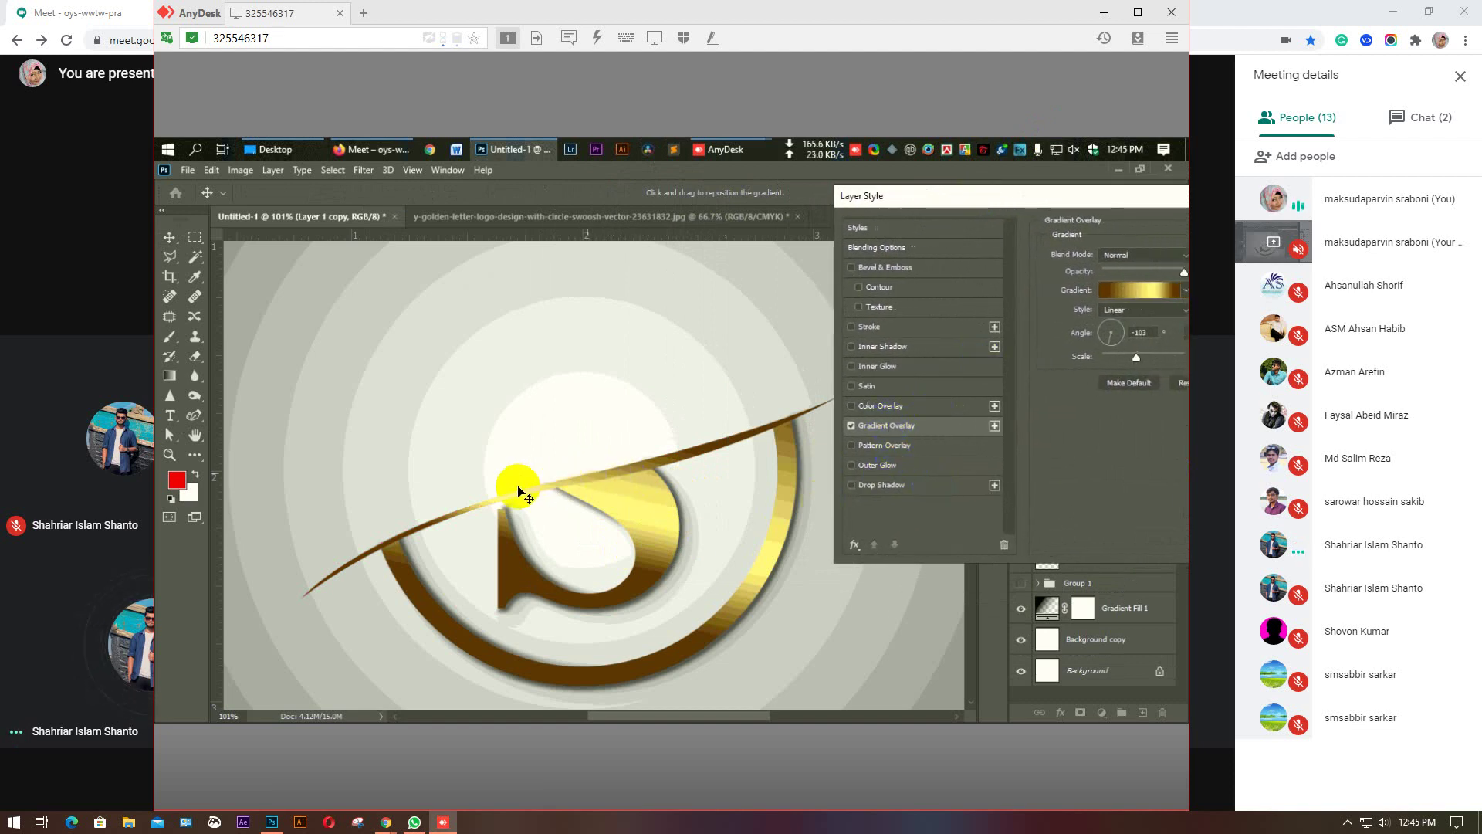
{"action": "left_click_drag", "start_coordinate": [1008, 187], "coordinate": [903, 162]}
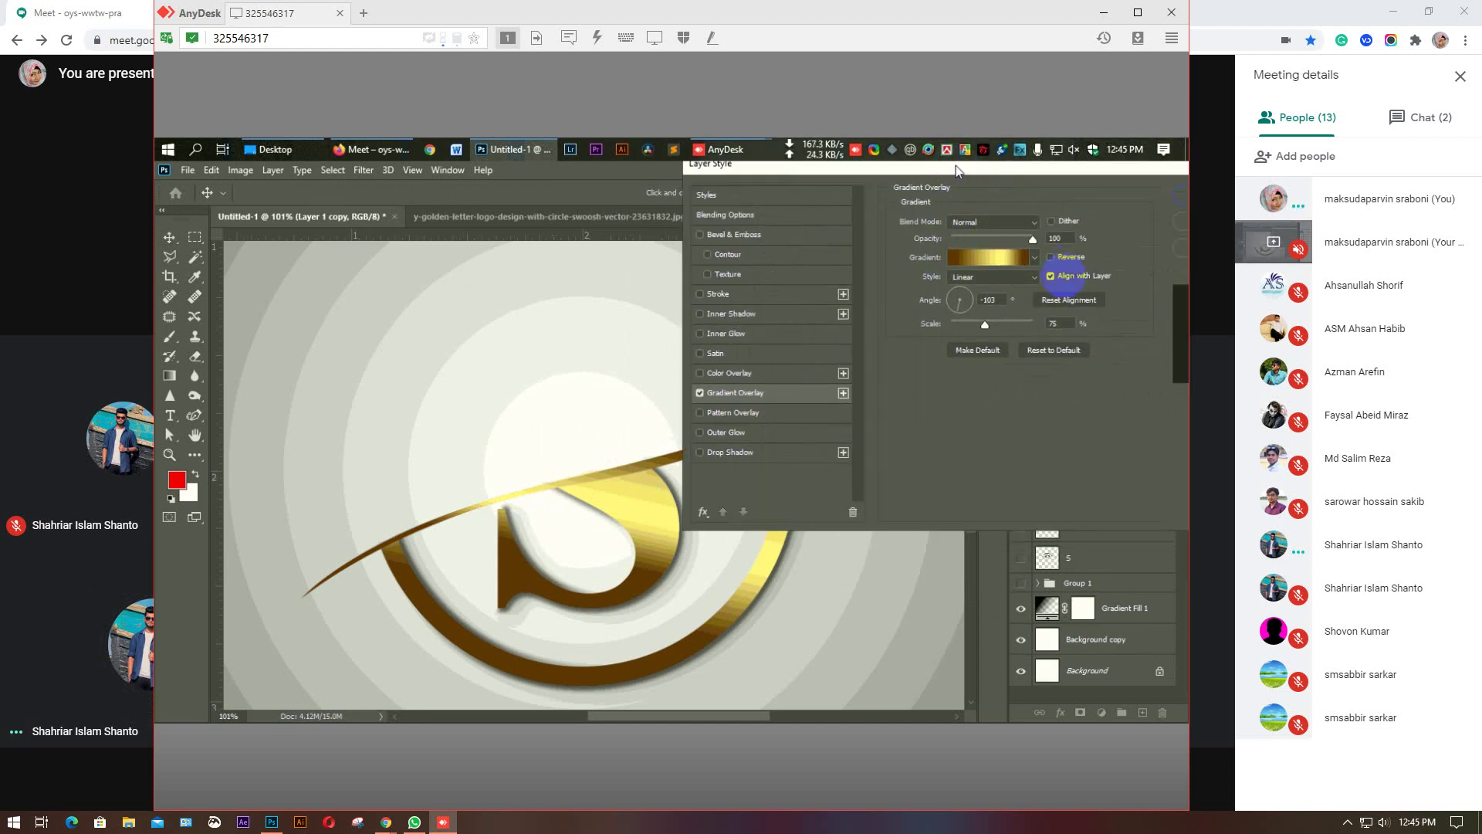
Set the gradient scale to 111 and angle to -109, then apply with OK.
{"action": "left_click", "coordinate": [965, 318]}
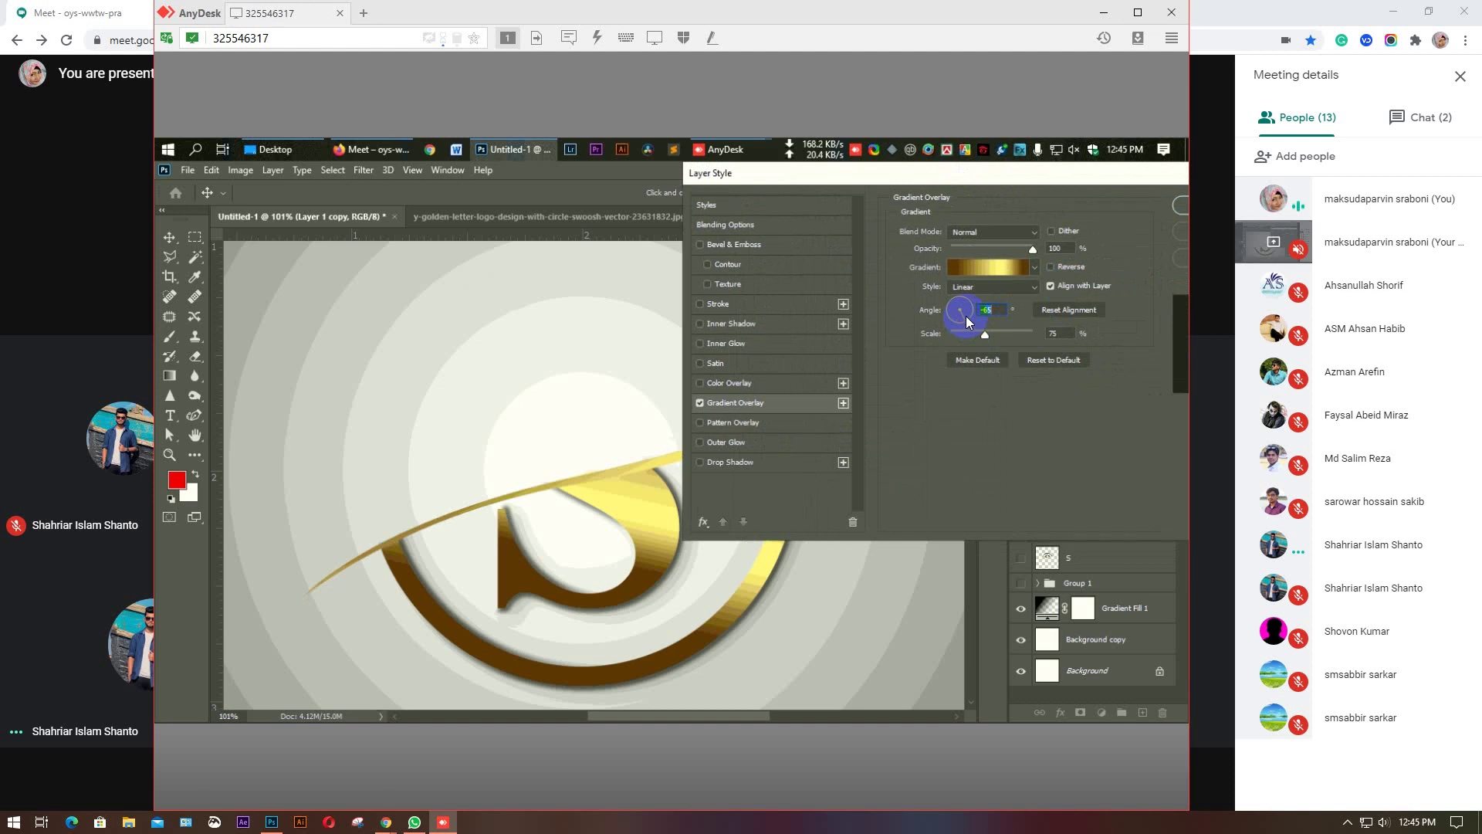
{"action": "left_click_drag", "start_coordinate": [918, 176], "coordinate": [1039, 161]}
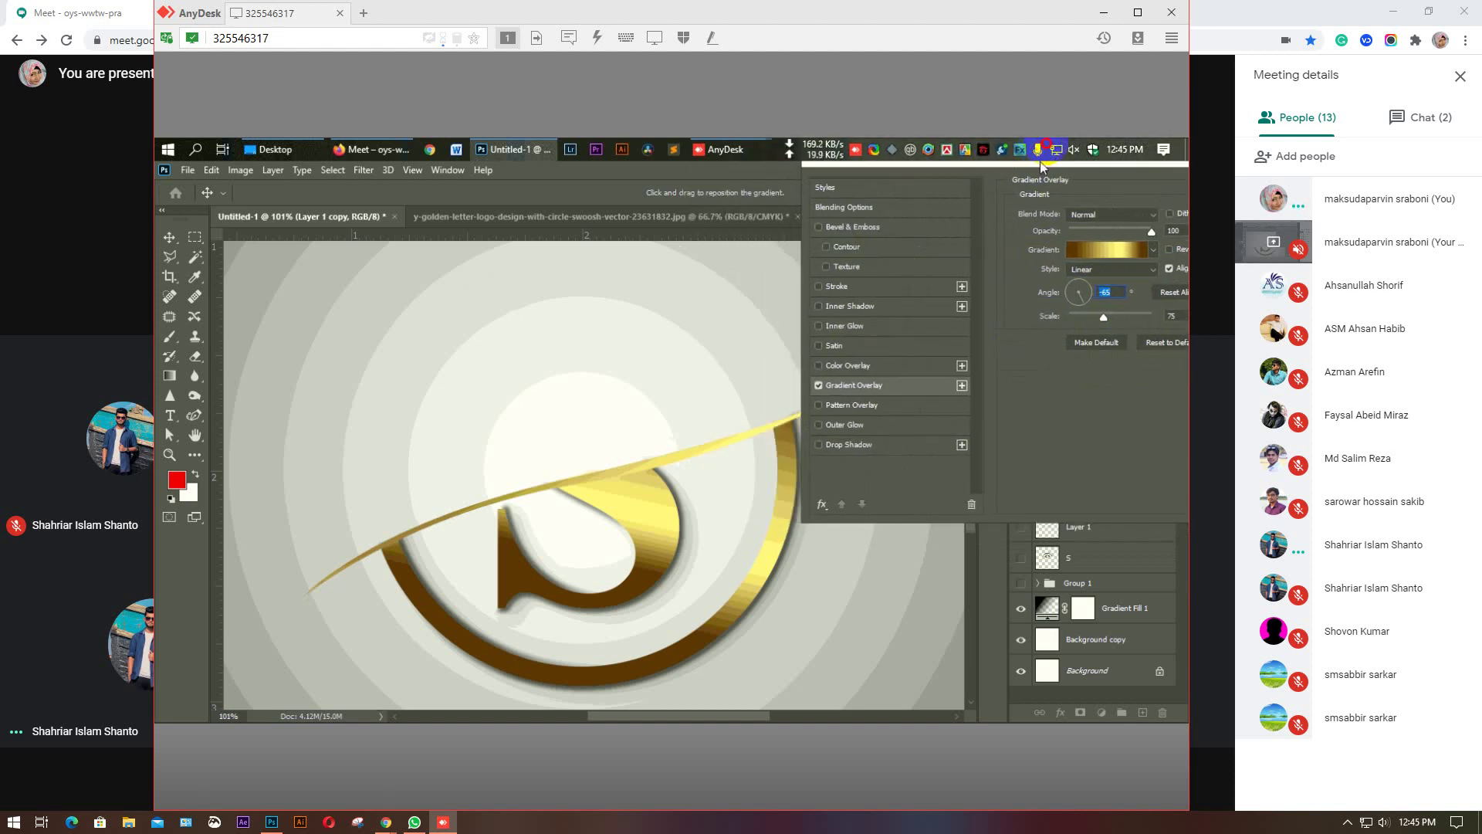
{"action": "left_click", "coordinate": [1083, 317]}
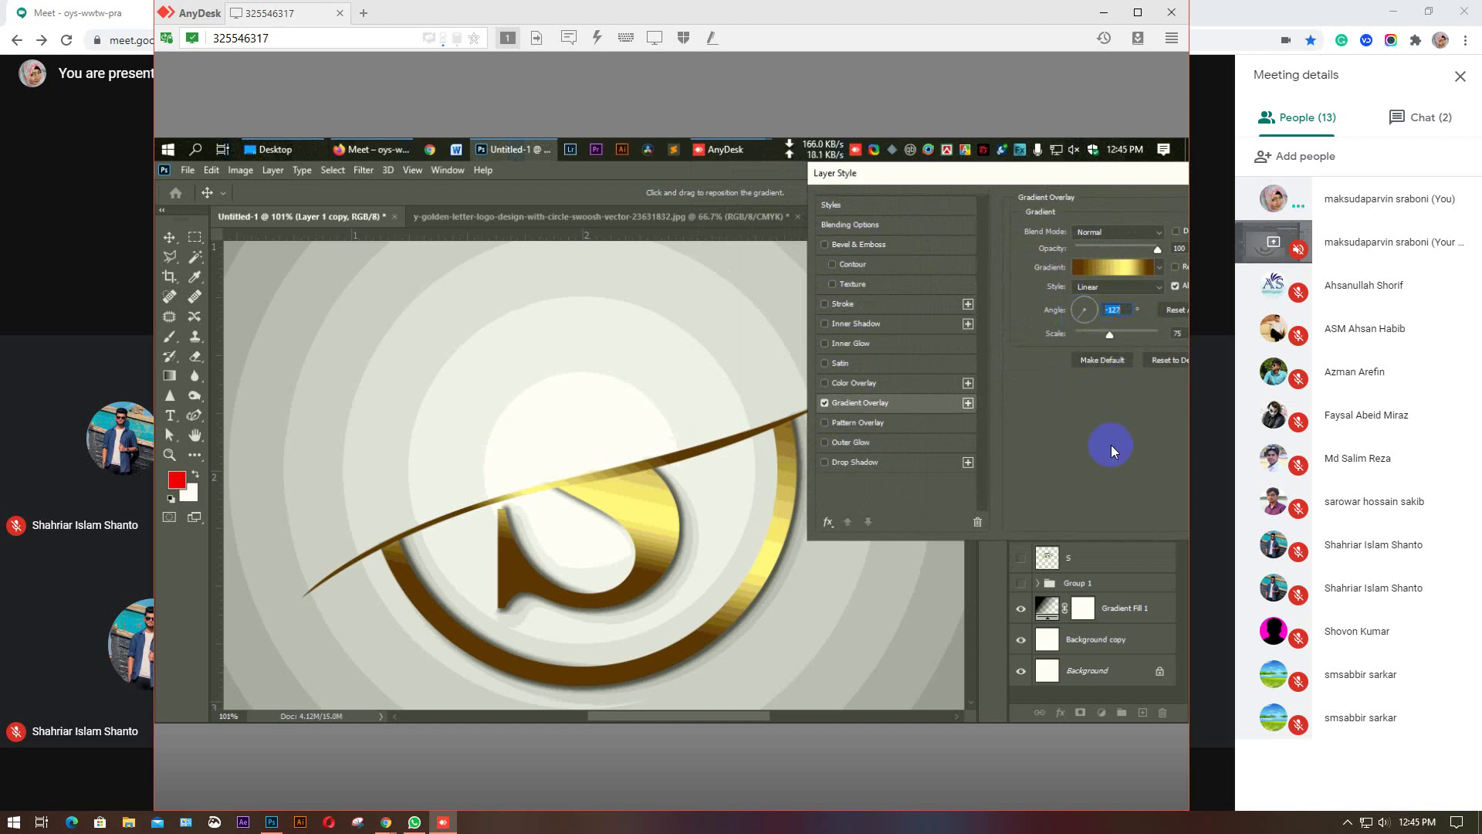
{"action": "left_click_drag", "start_coordinate": [1110, 340], "coordinate": [1158, 339]}
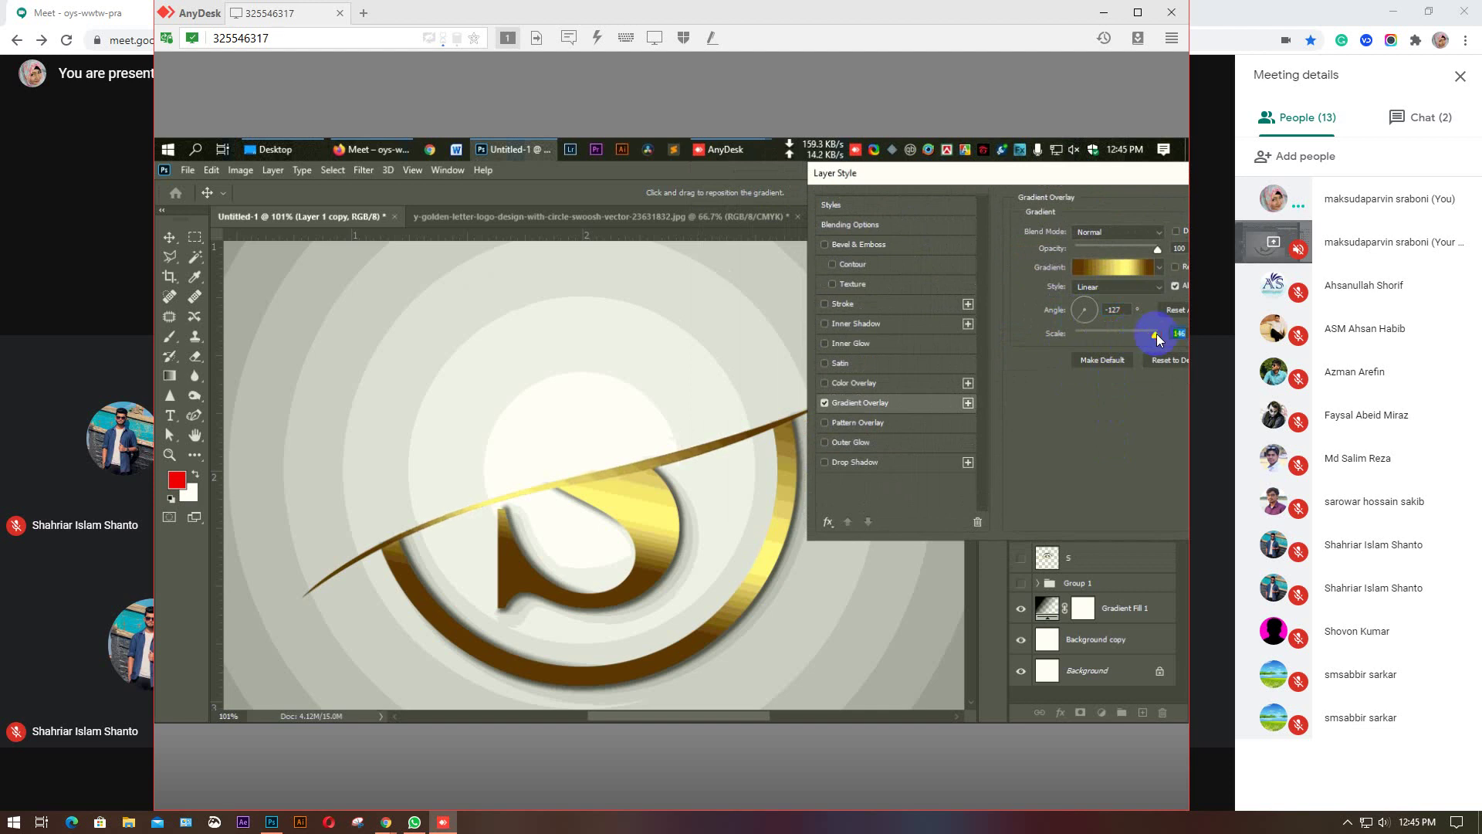
{"action": "left_click_drag", "start_coordinate": [1129, 309], "coordinate": [1105, 309]}
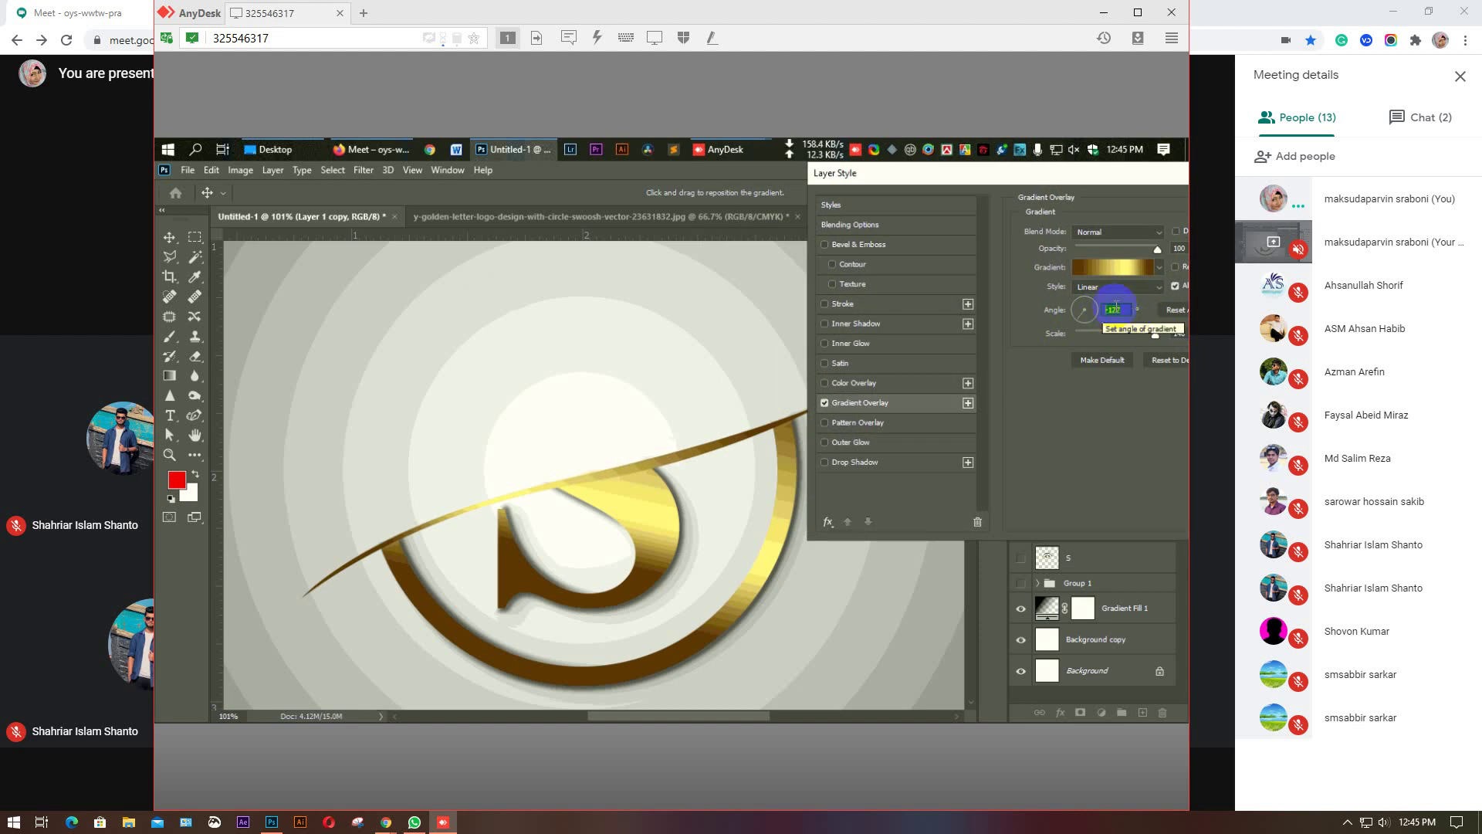
{"action": "key", "text": "Down"}
{"action": "key", "text": "Up"}
{"action": "key", "text": "Up"}
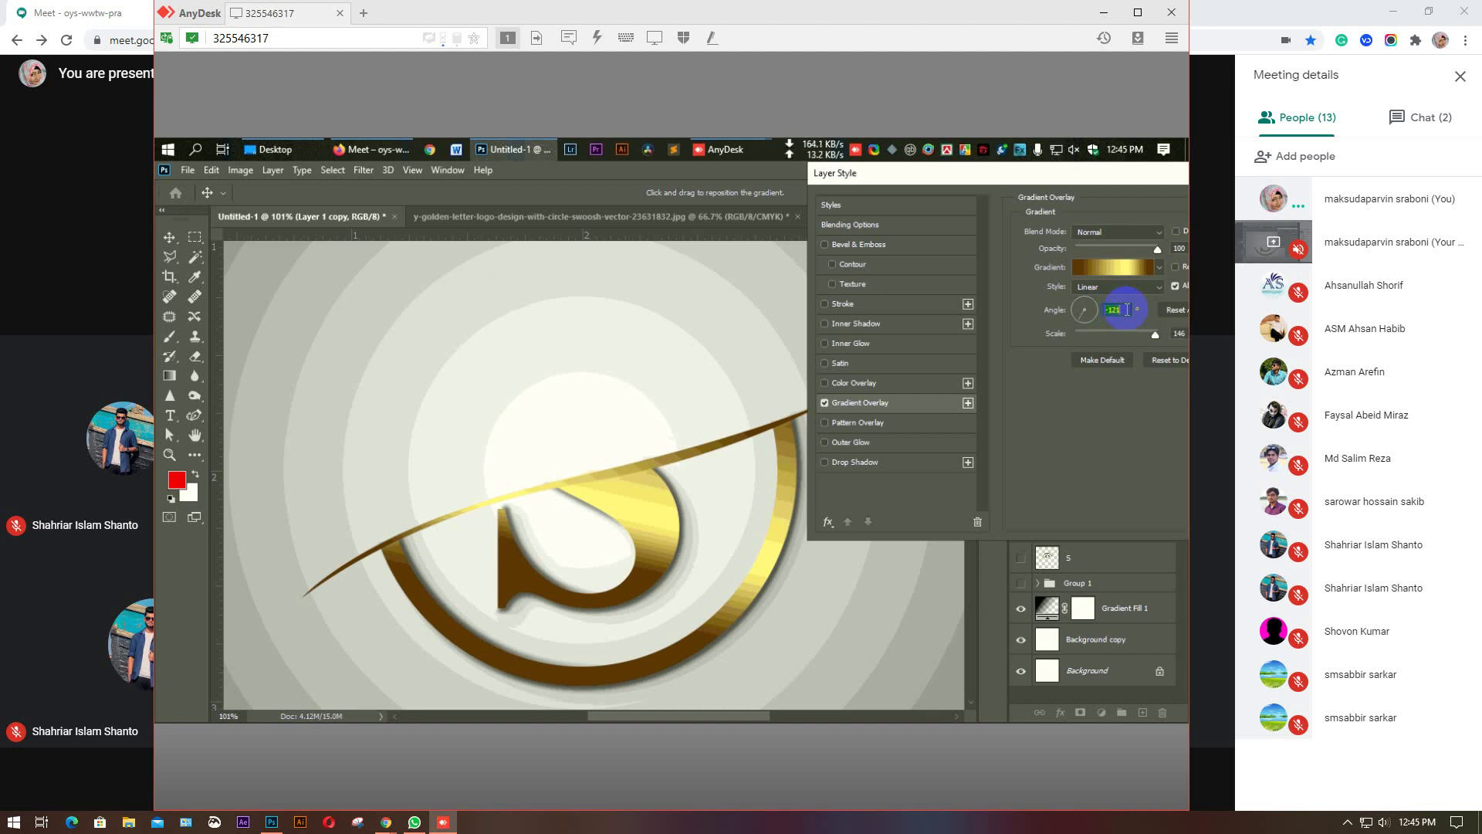
{"action": "key", "text": "Up"}
{"action": "key", "text": "Up"}
{"action": "key", "text": "Up"}
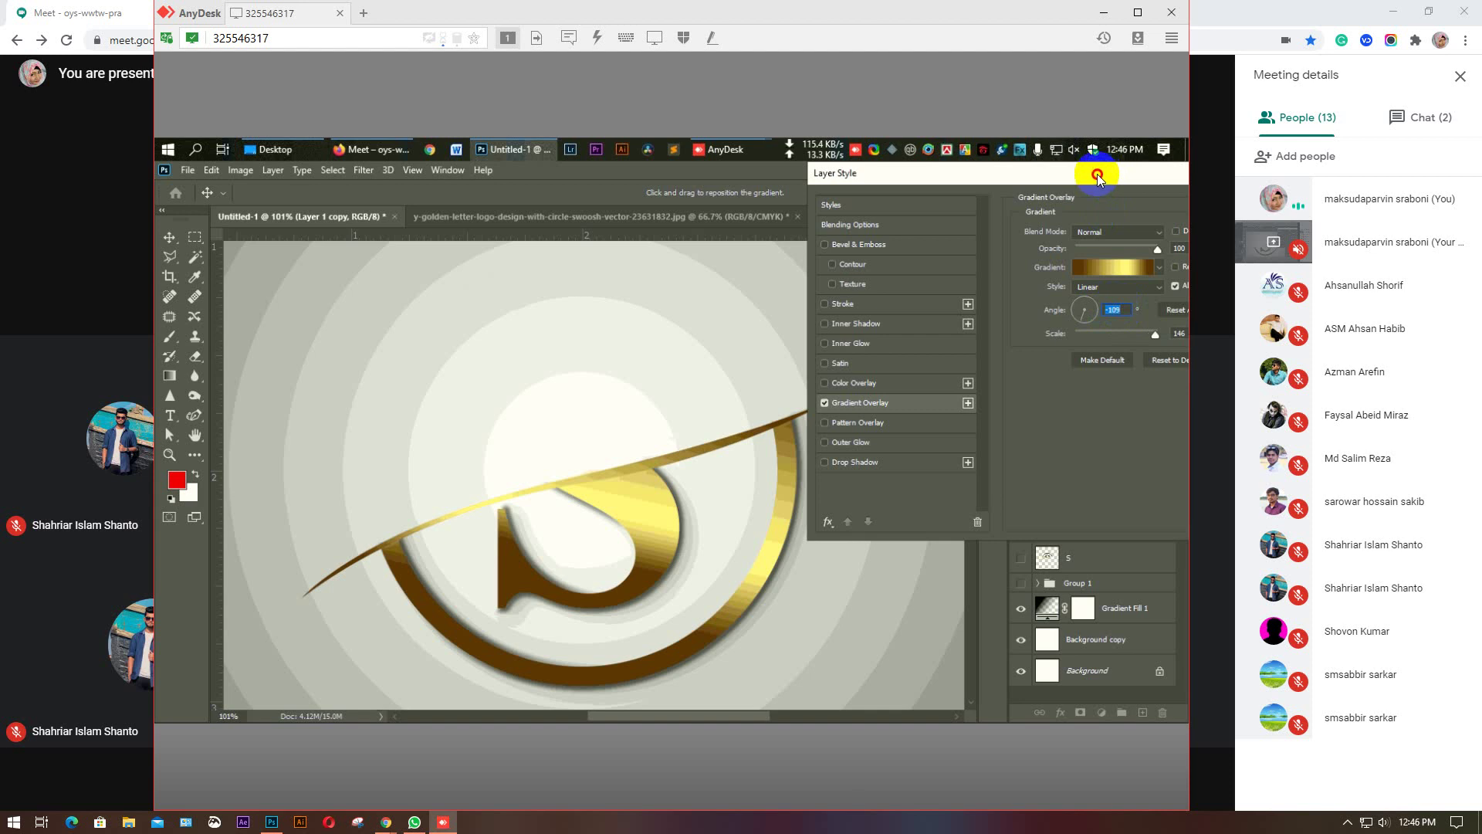
{"action": "left_click_drag", "start_coordinate": [1096, 174], "coordinate": [1071, 176]}
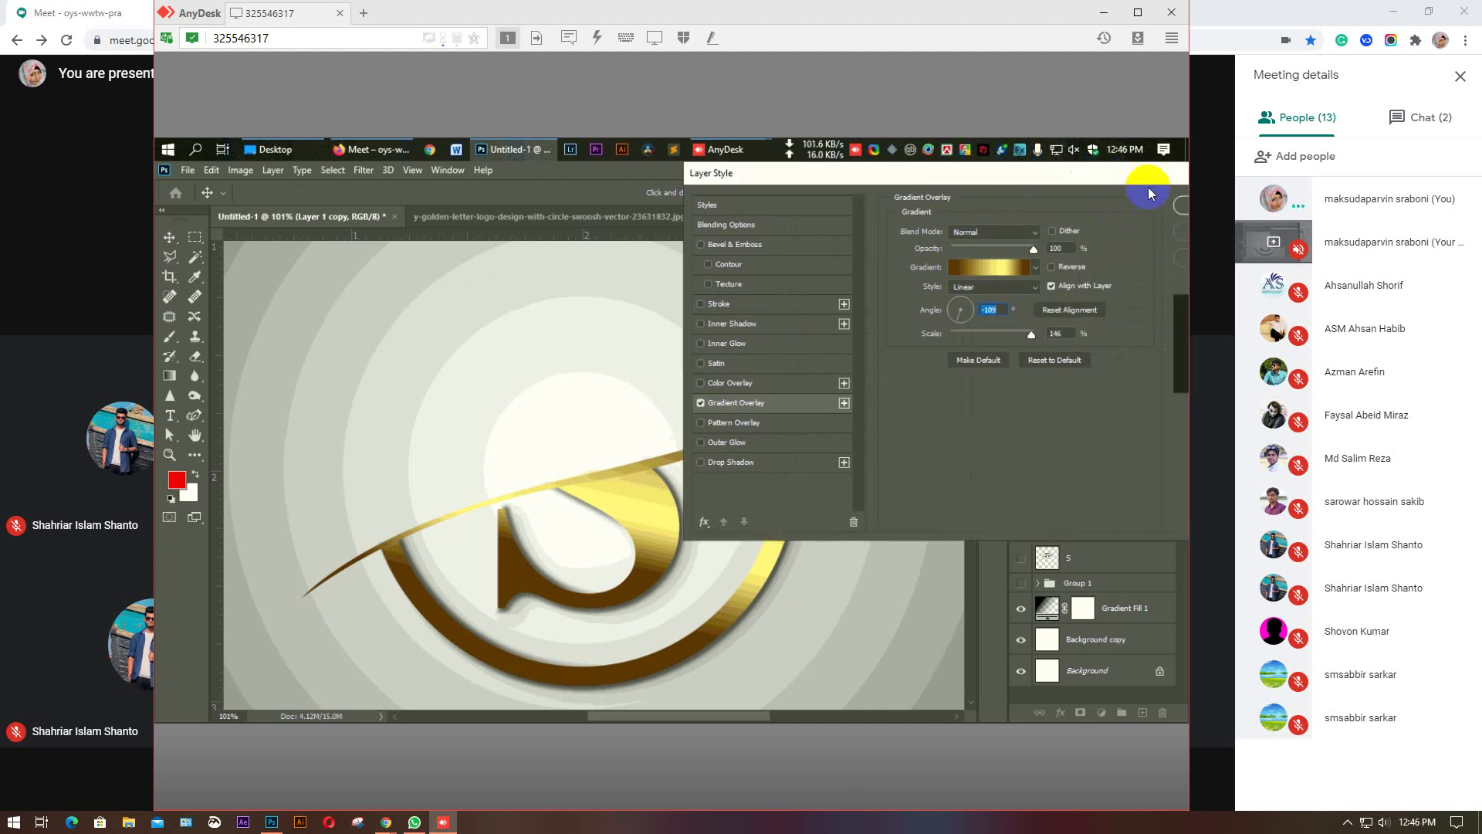
{"action": "left_click", "coordinate": [1180, 207]}
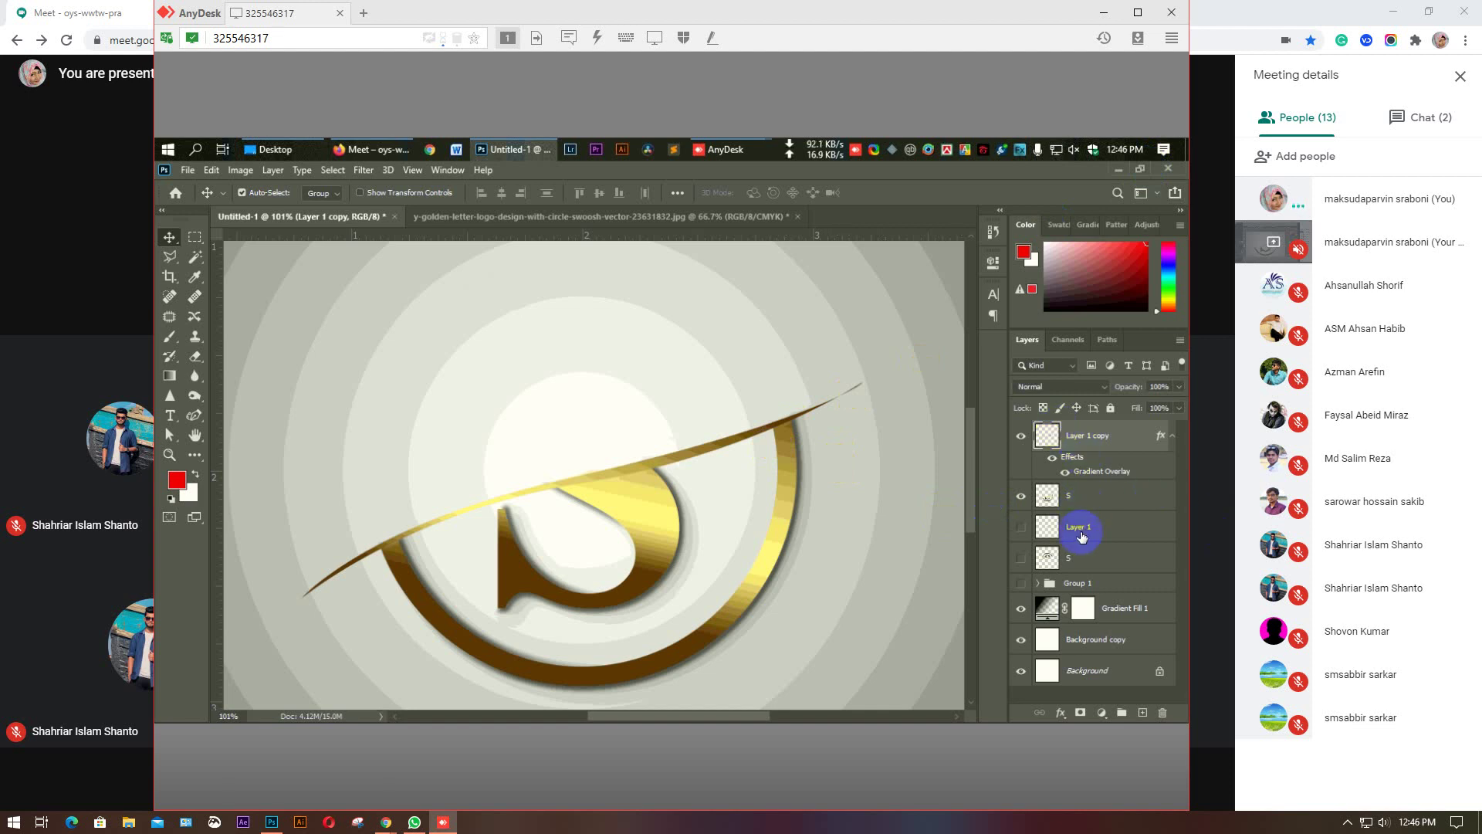
Show Layer 1 and the lower S, give Layer 1 a gold Gradient Overlay, then select the upper S and Layer 1 copy.
{"action": "left_click", "coordinate": [1022, 531]}
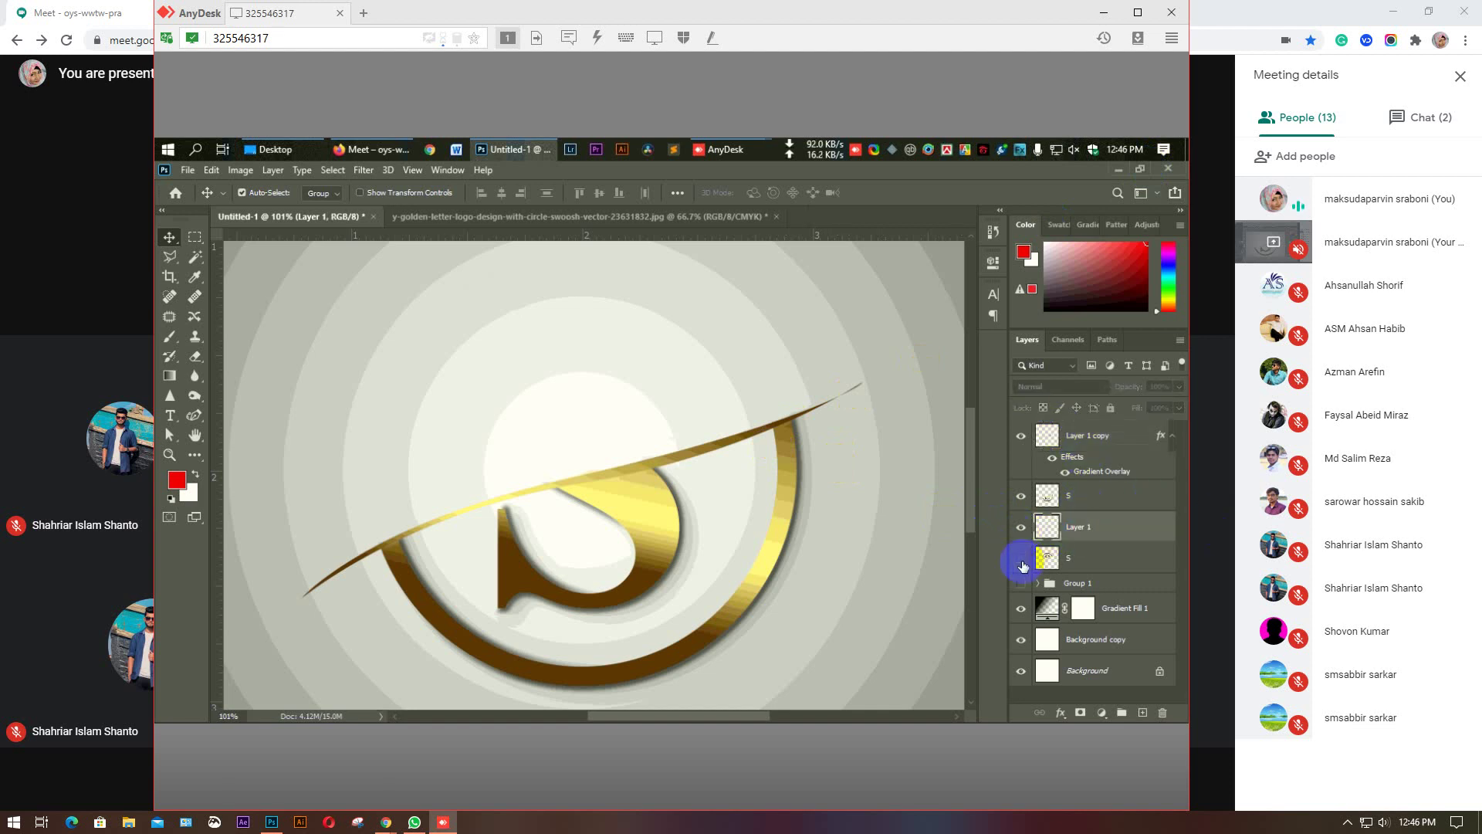
{"action": "left_click", "coordinate": [1021, 559]}
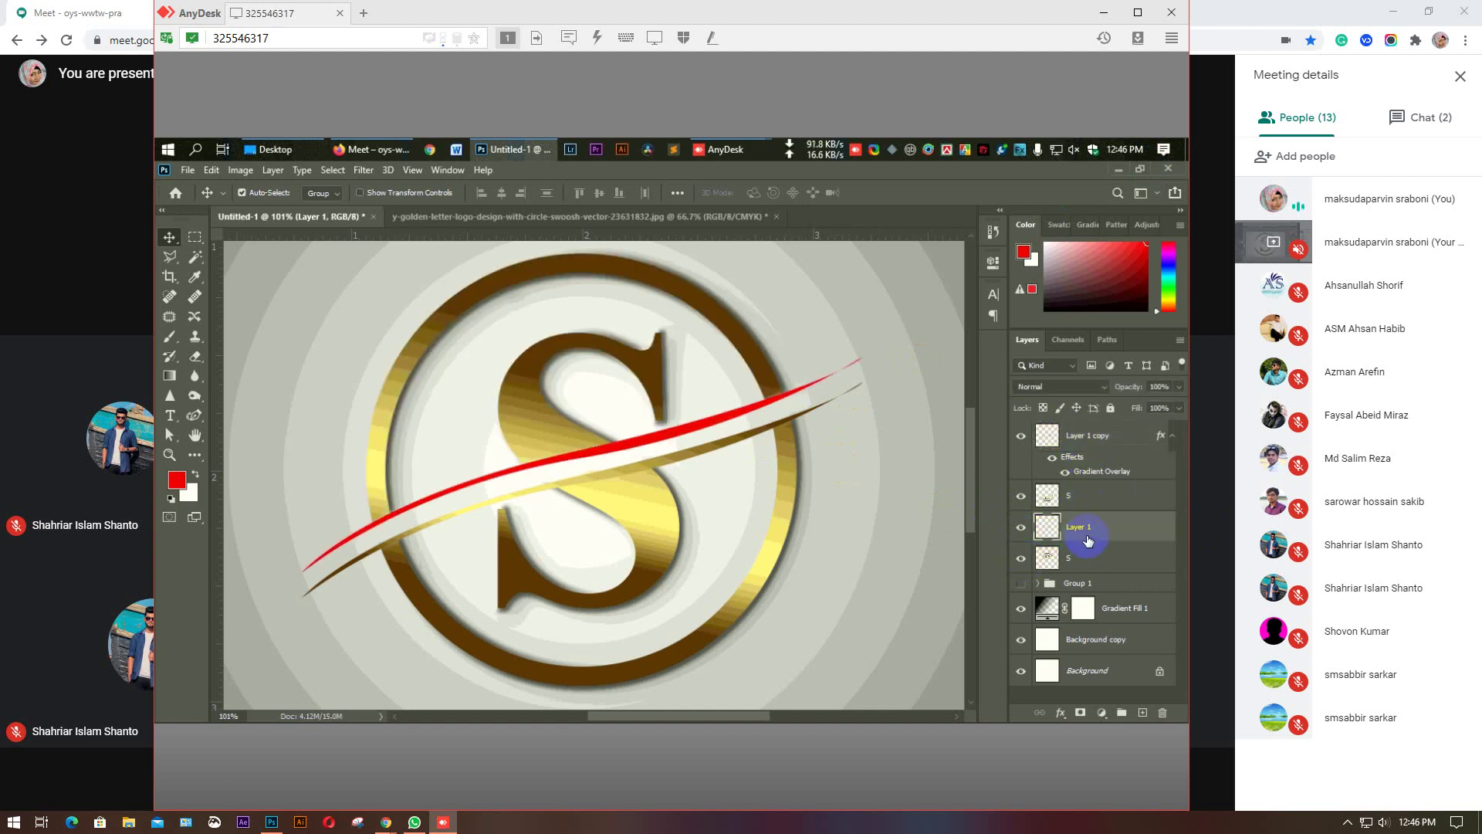
{"action": "double_click", "coordinate": [1136, 528]}
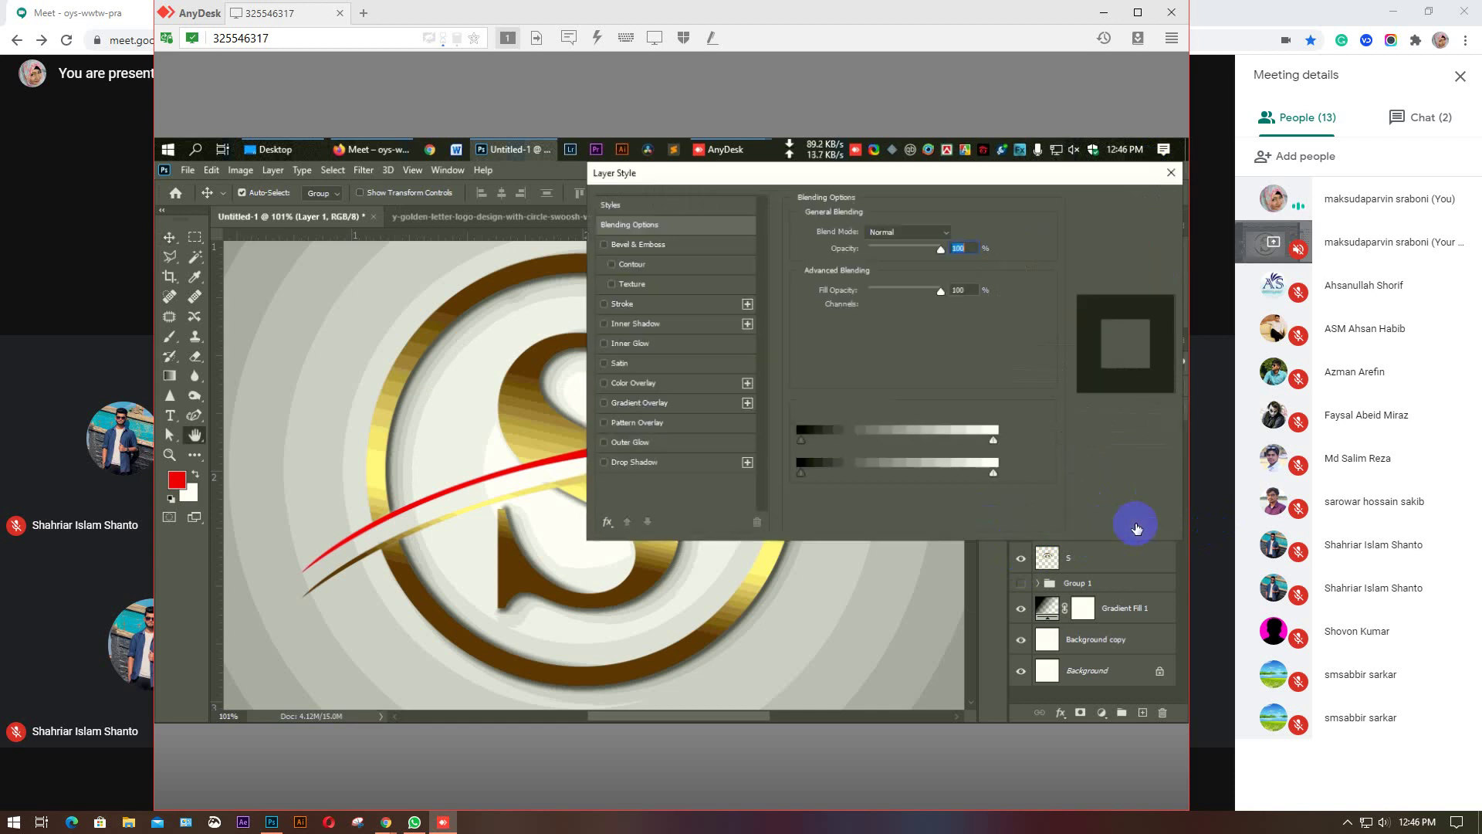
{"action": "left_click", "coordinate": [637, 401]}
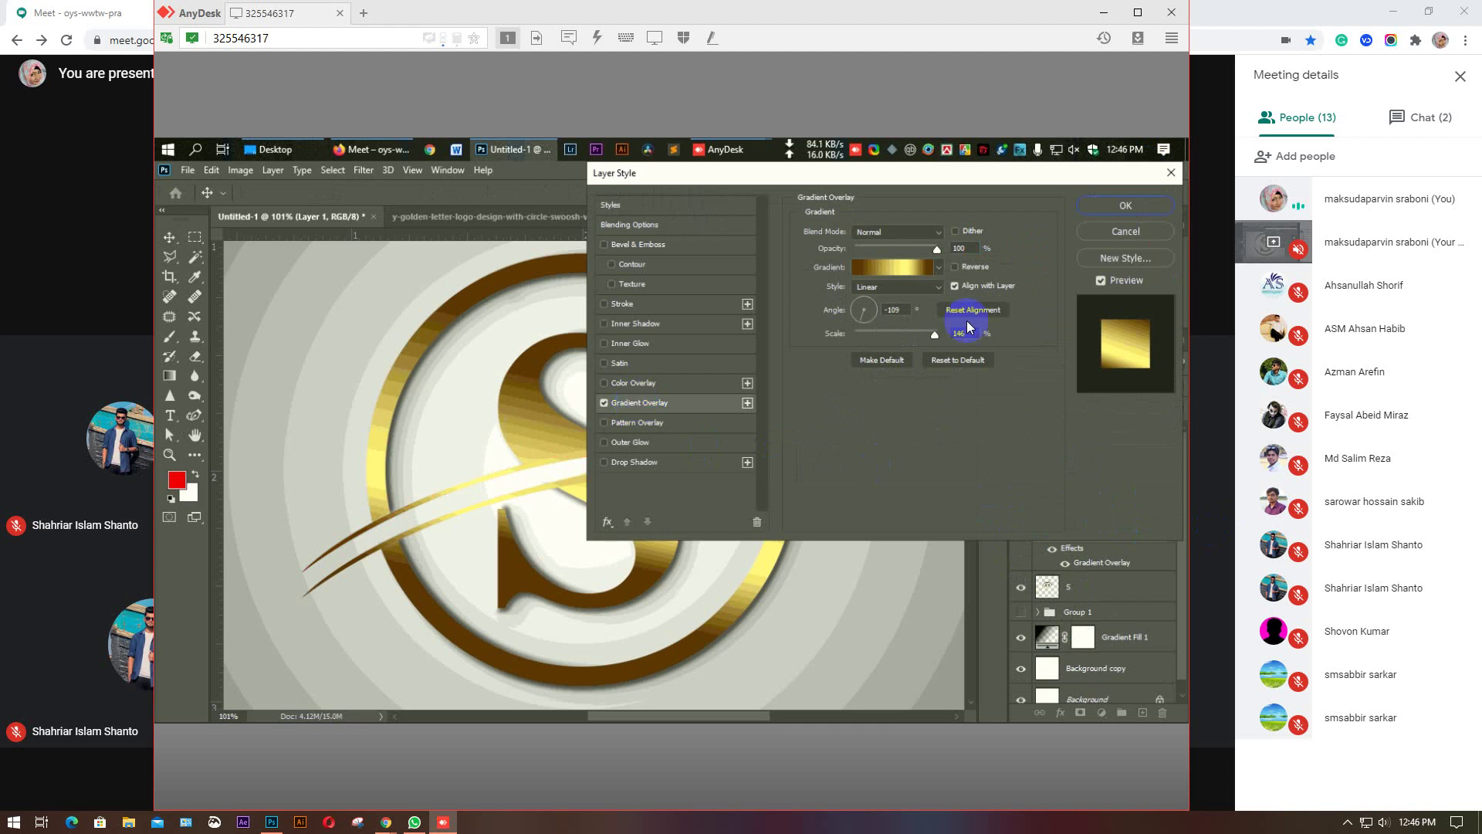
{"action": "left_click", "coordinate": [1123, 207]}
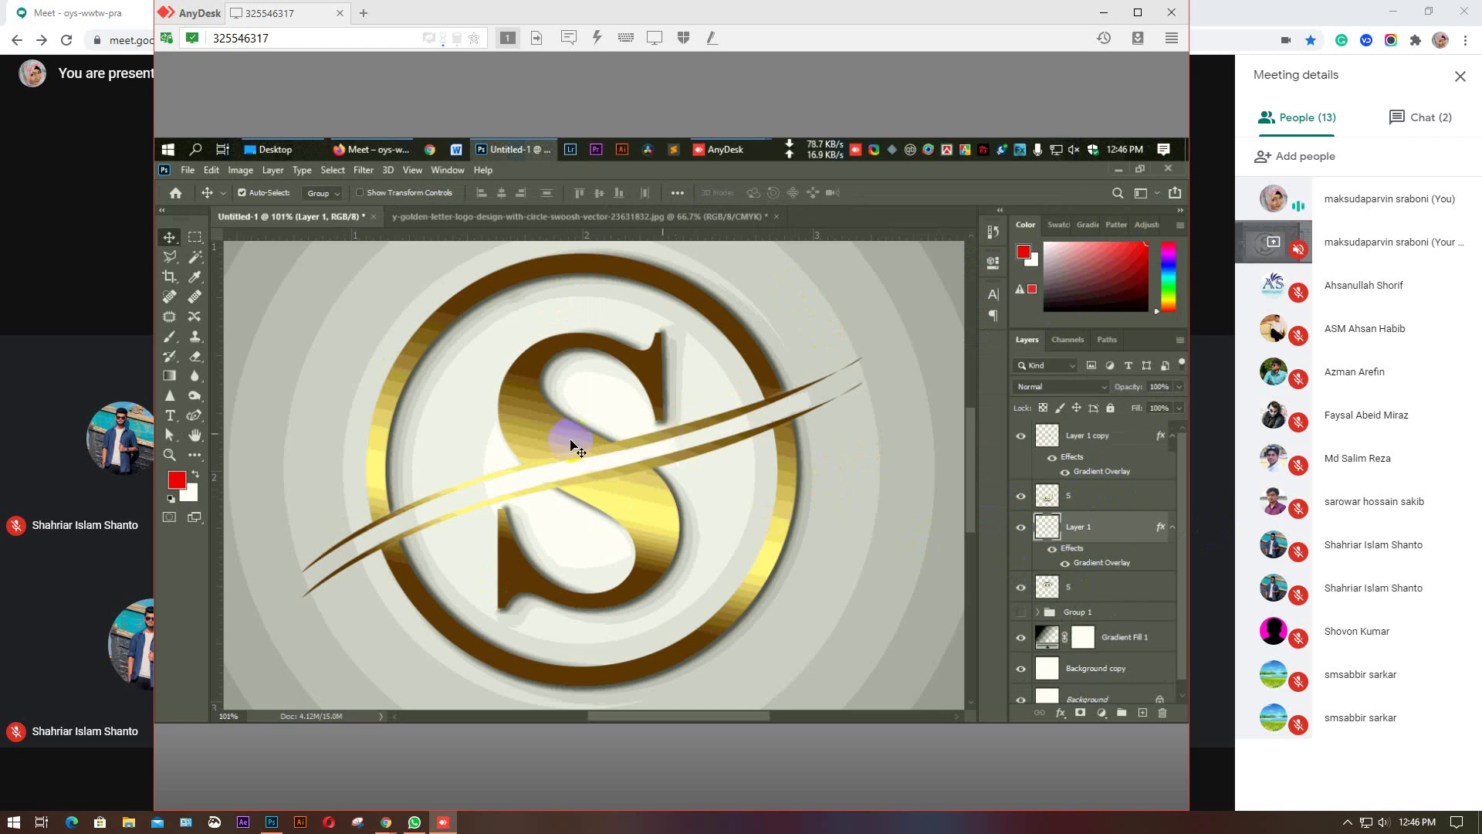
{"action": "left_click", "coordinate": [1046, 494]}
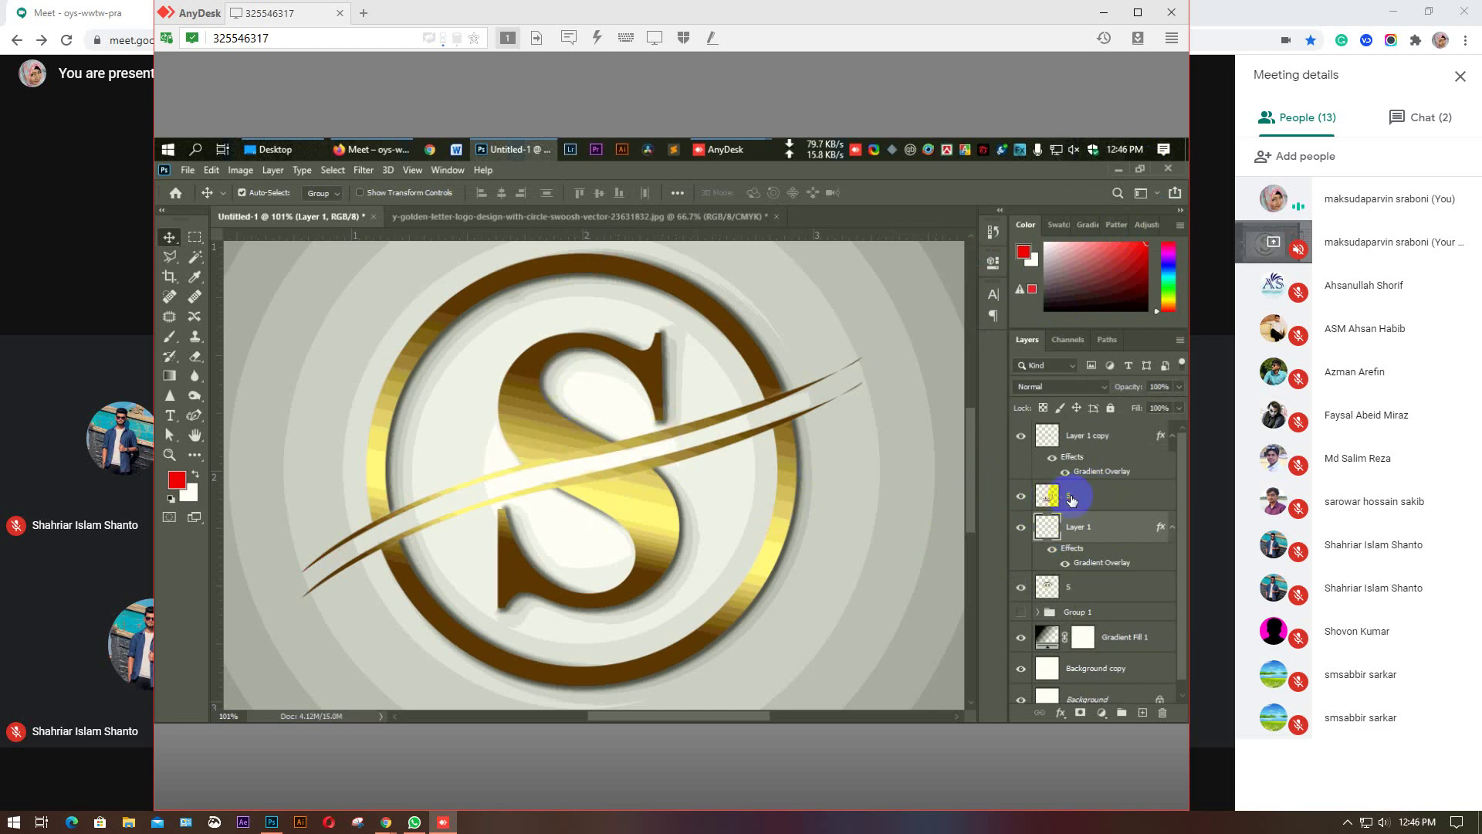
{"action": "left_click", "coordinate": [1091, 438], "text": "ctrl"}
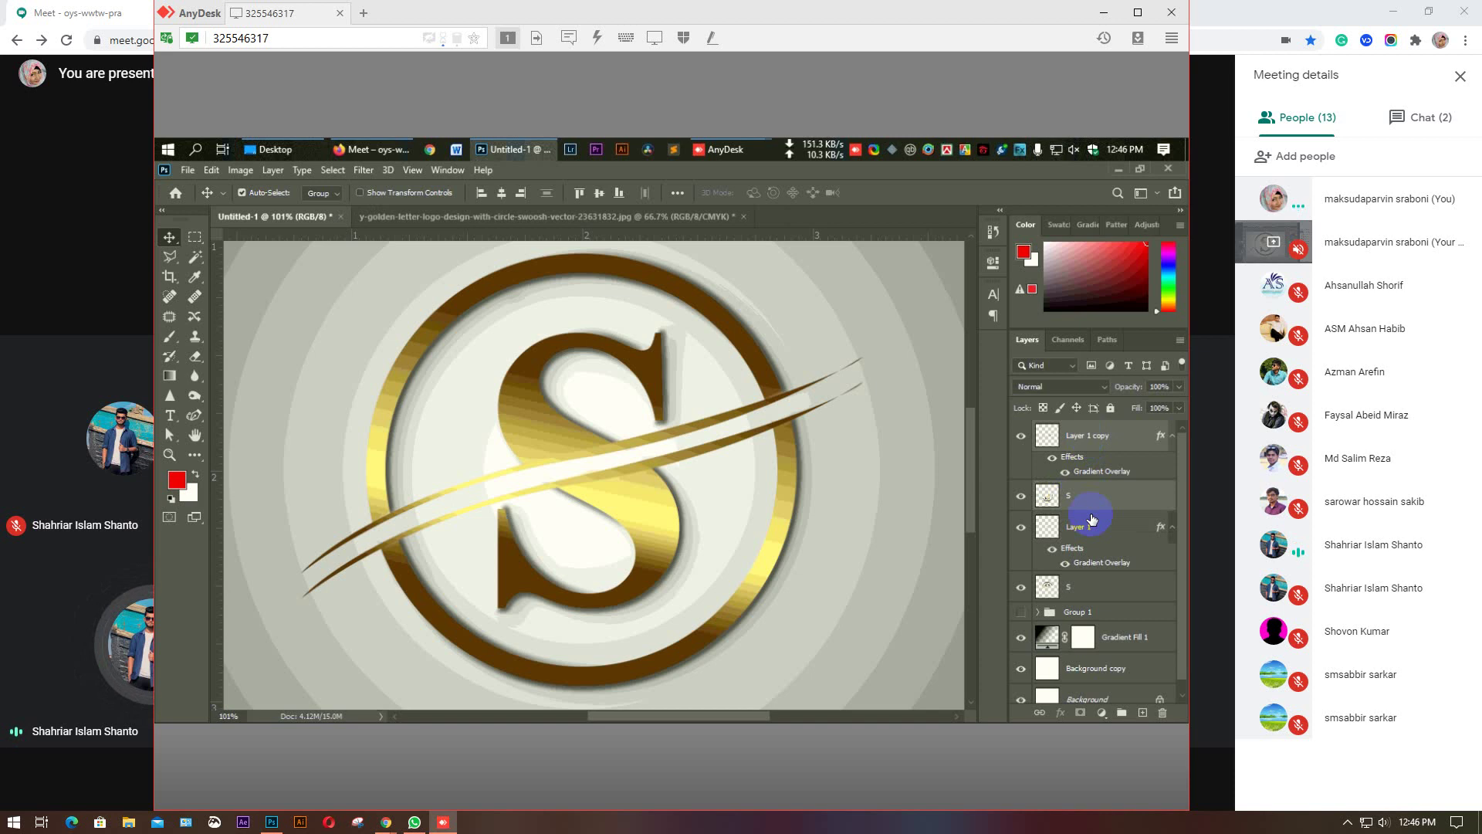
Group Layer 1 copy with the upper S, and Layer 1 with the lower S.
{"action": "key", "text": "ctrl+g"}
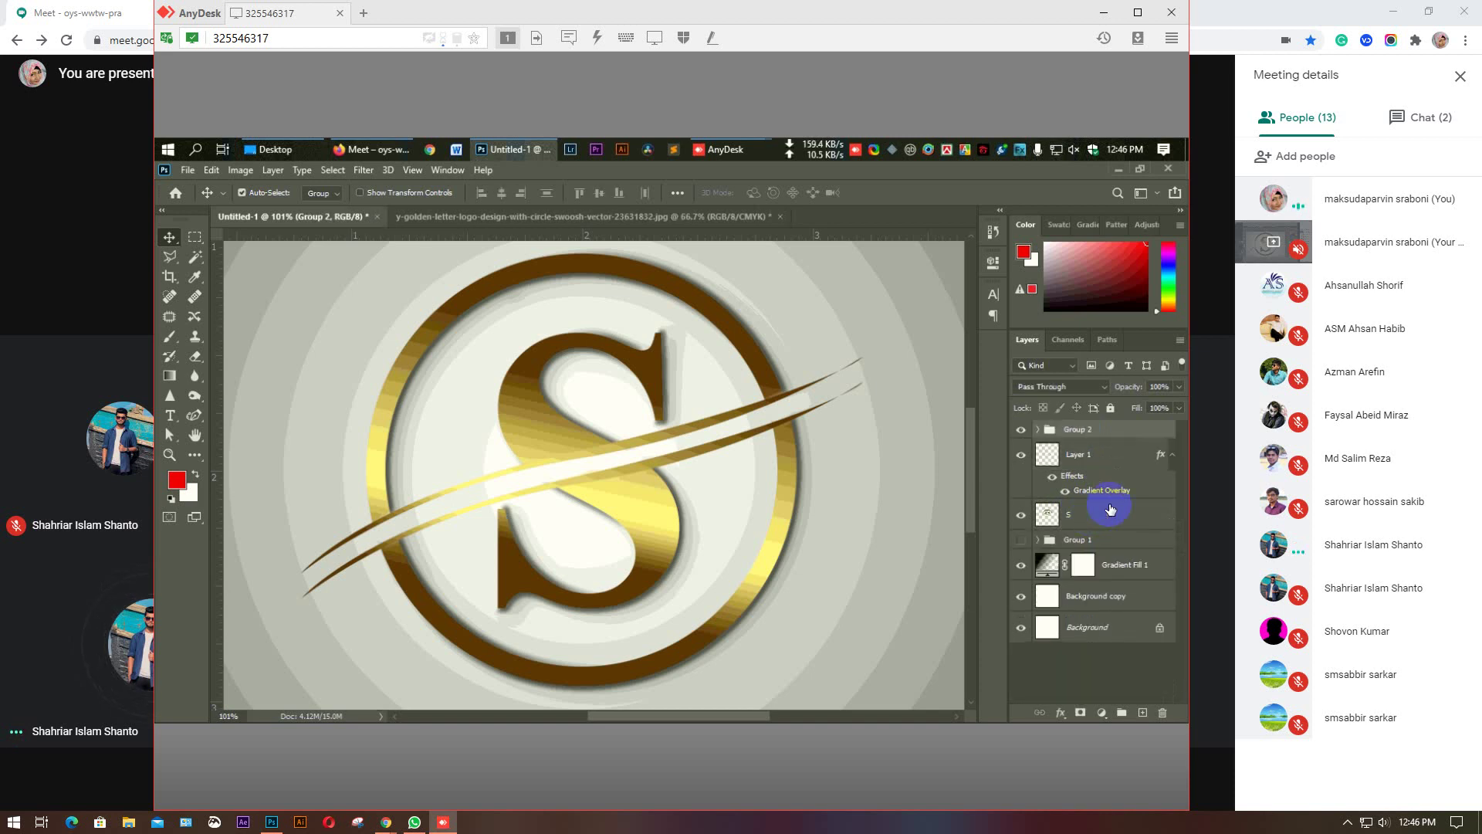
{"action": "left_click", "coordinate": [1090, 467]}
{"action": "left_click", "coordinate": [1107, 516], "text": "ctrl"}
{"action": "key", "text": "ctrl+g"}
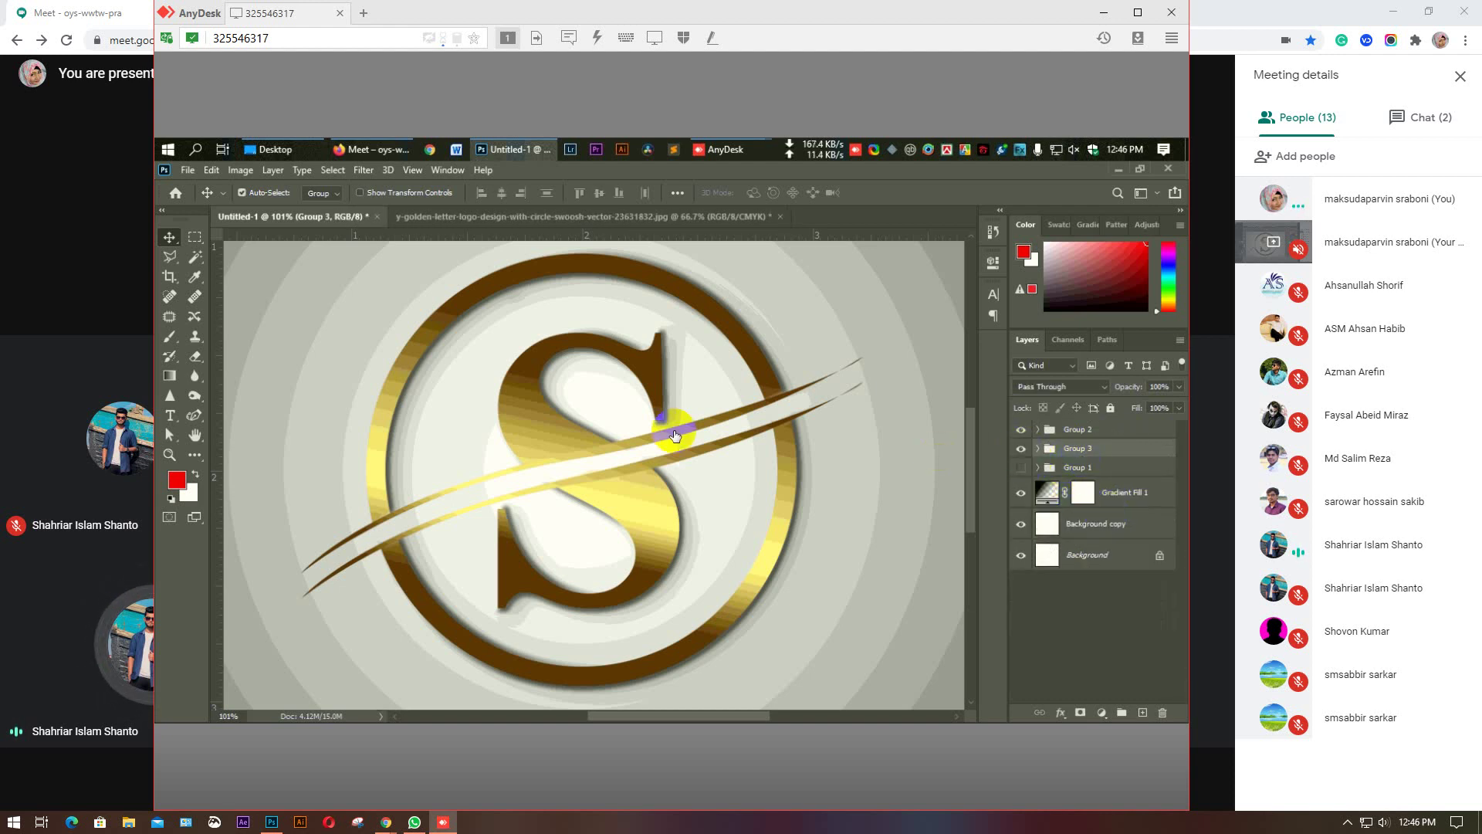
Nudge the S, ring and swoosh down-right, check Group 3, and compare with the golden Y reference.
{"action": "mouse_move", "coordinate": [673, 517]}
{"action": "left_mouse_down"}
{"action": "mouse_move", "coordinate": [679, 494]}
{"action": "mouse_move", "coordinate": [664, 520]}
{"action": "left_mouse_up"}
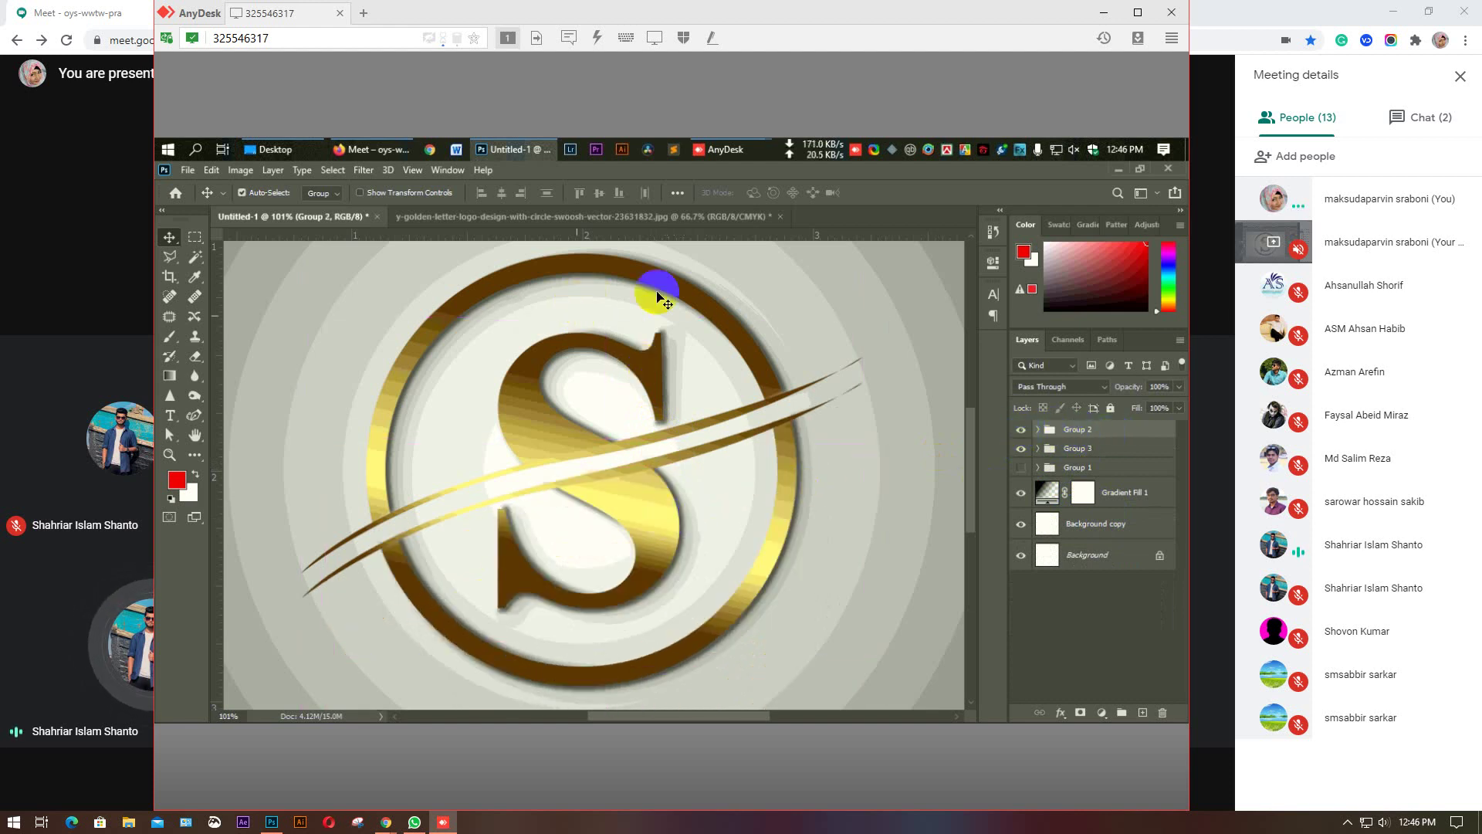
{"action": "left_click", "coordinate": [1022, 449]}
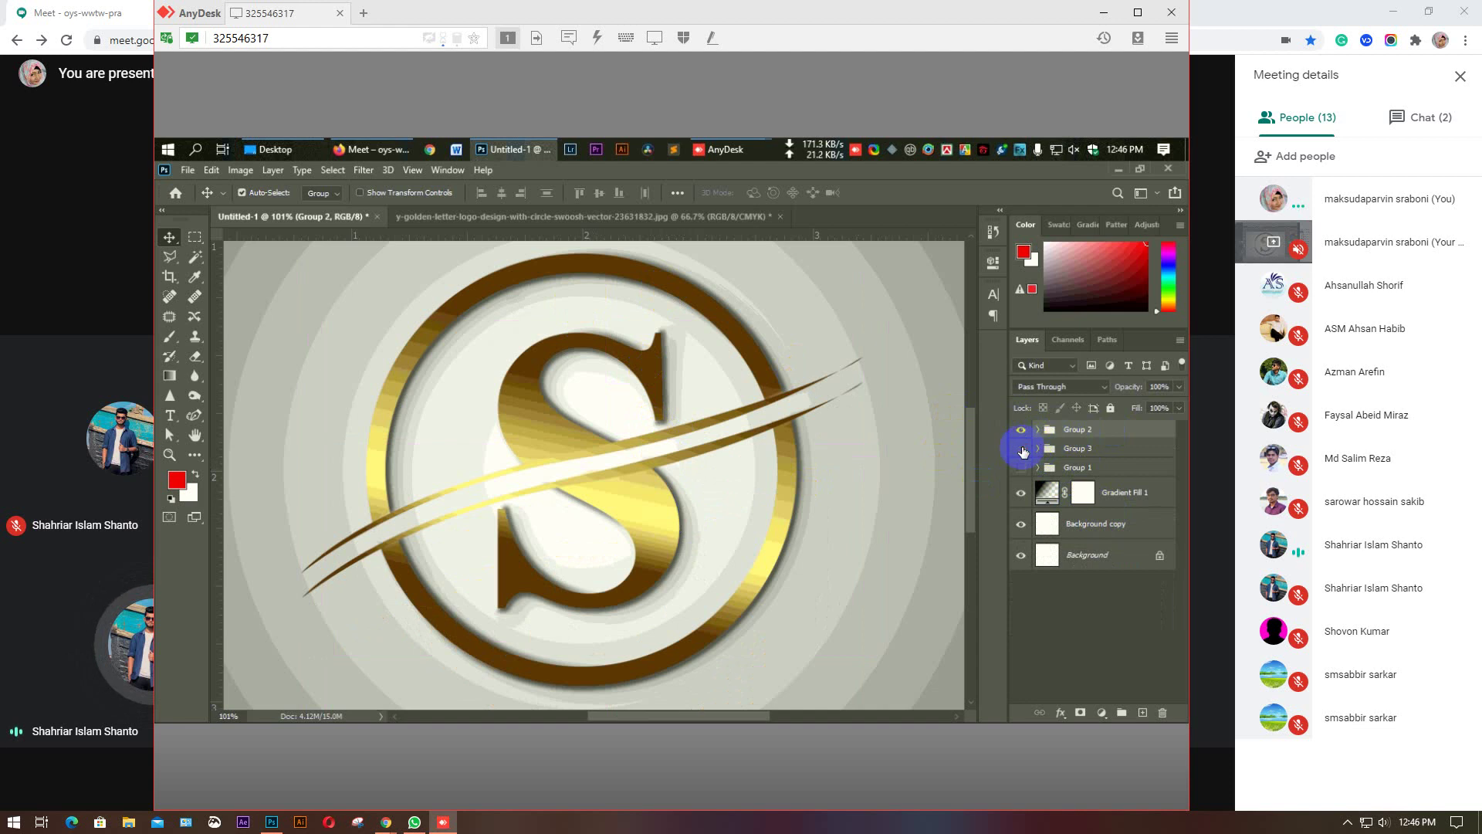
{"action": "left_click", "coordinate": [1021, 449]}
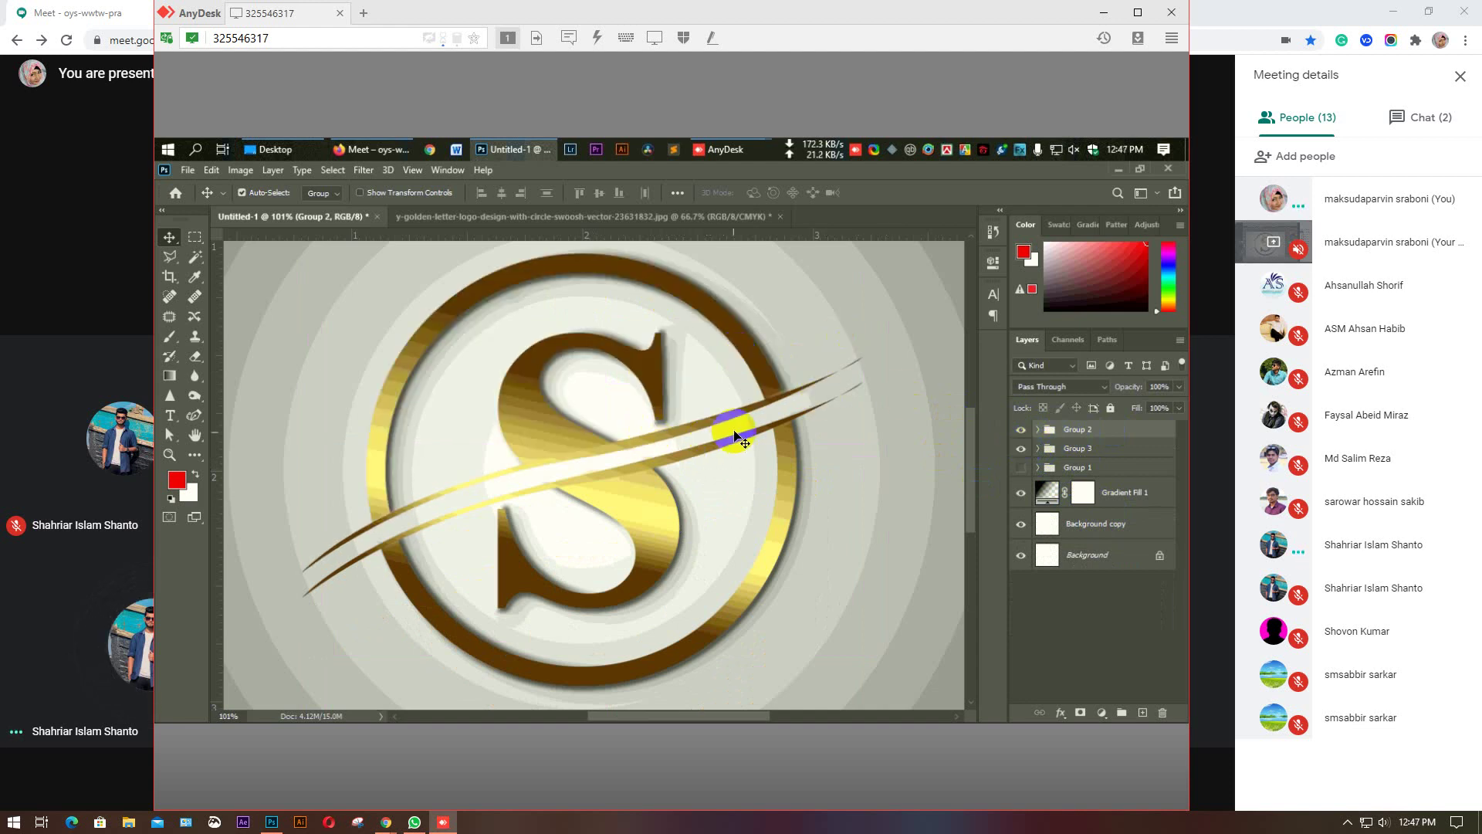
{"action": "scroll", "coordinate": [734, 431], "scroll_direction": "down", "scroll_amount": 3}
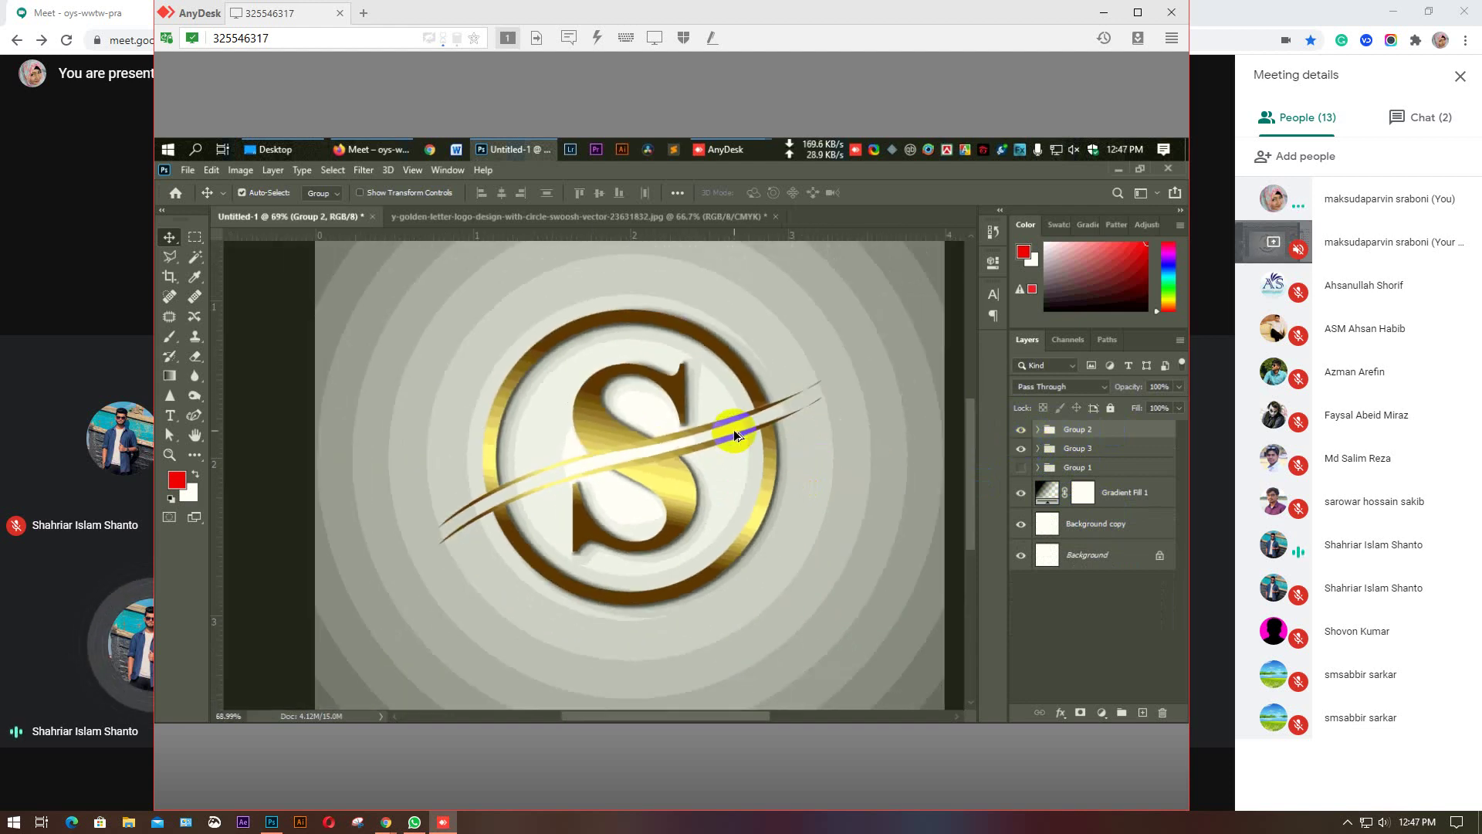
{"action": "scroll", "coordinate": [733, 429], "scroll_direction": "down", "scroll_amount": 1}
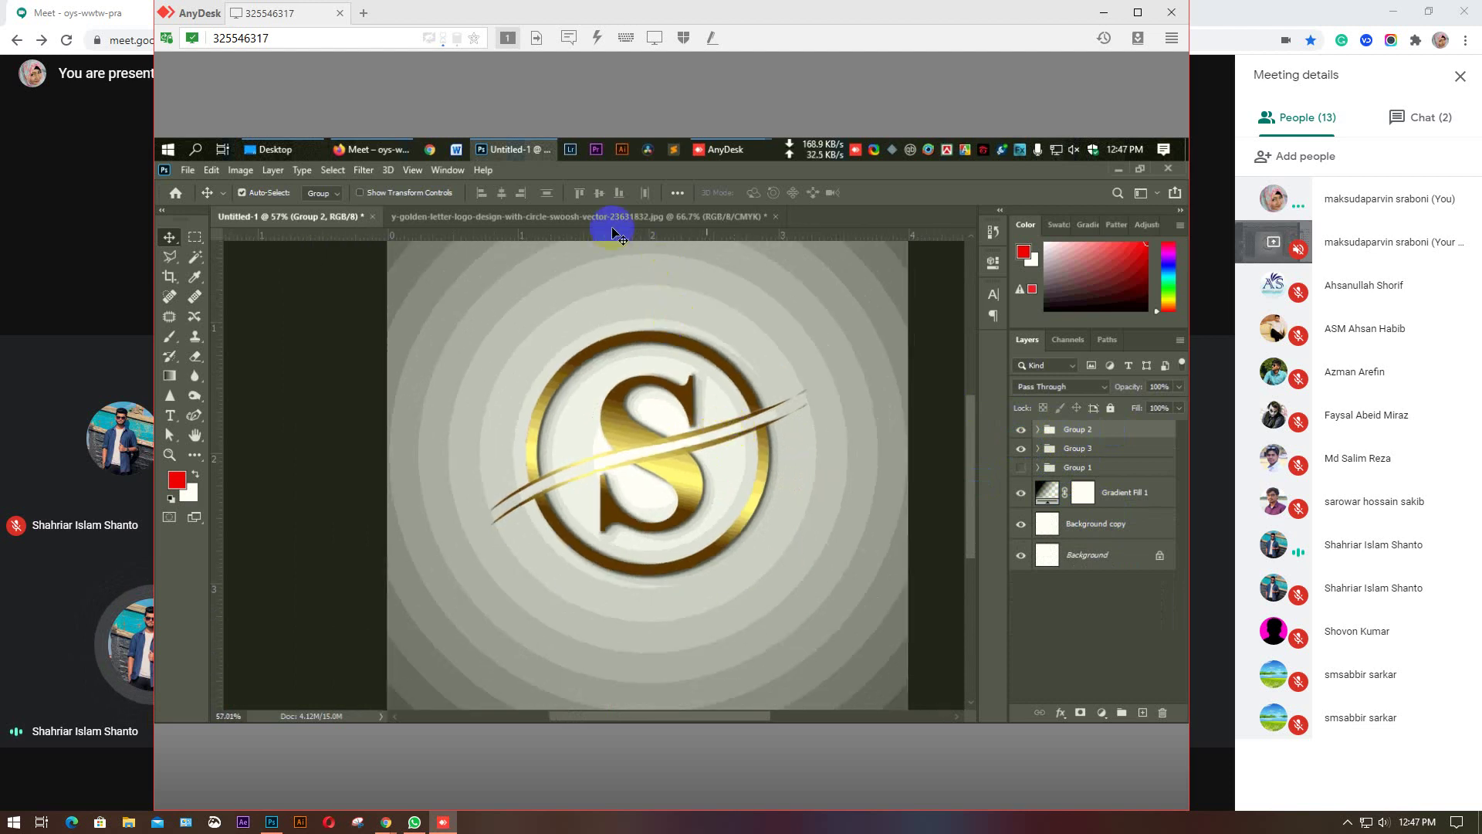
{"action": "left_click", "coordinate": [516, 218]}
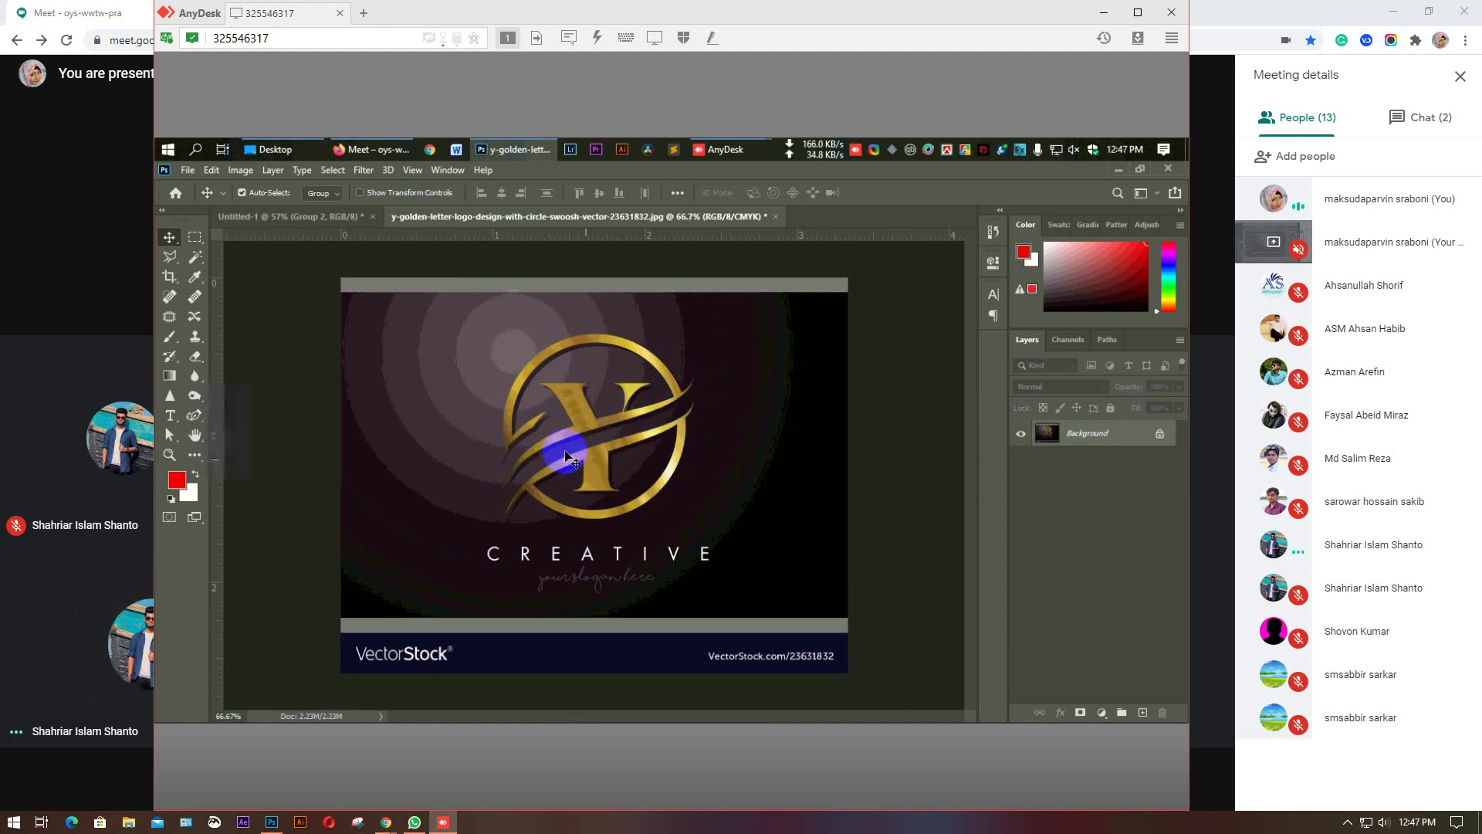
{"action": "left_click", "coordinate": [304, 217]}
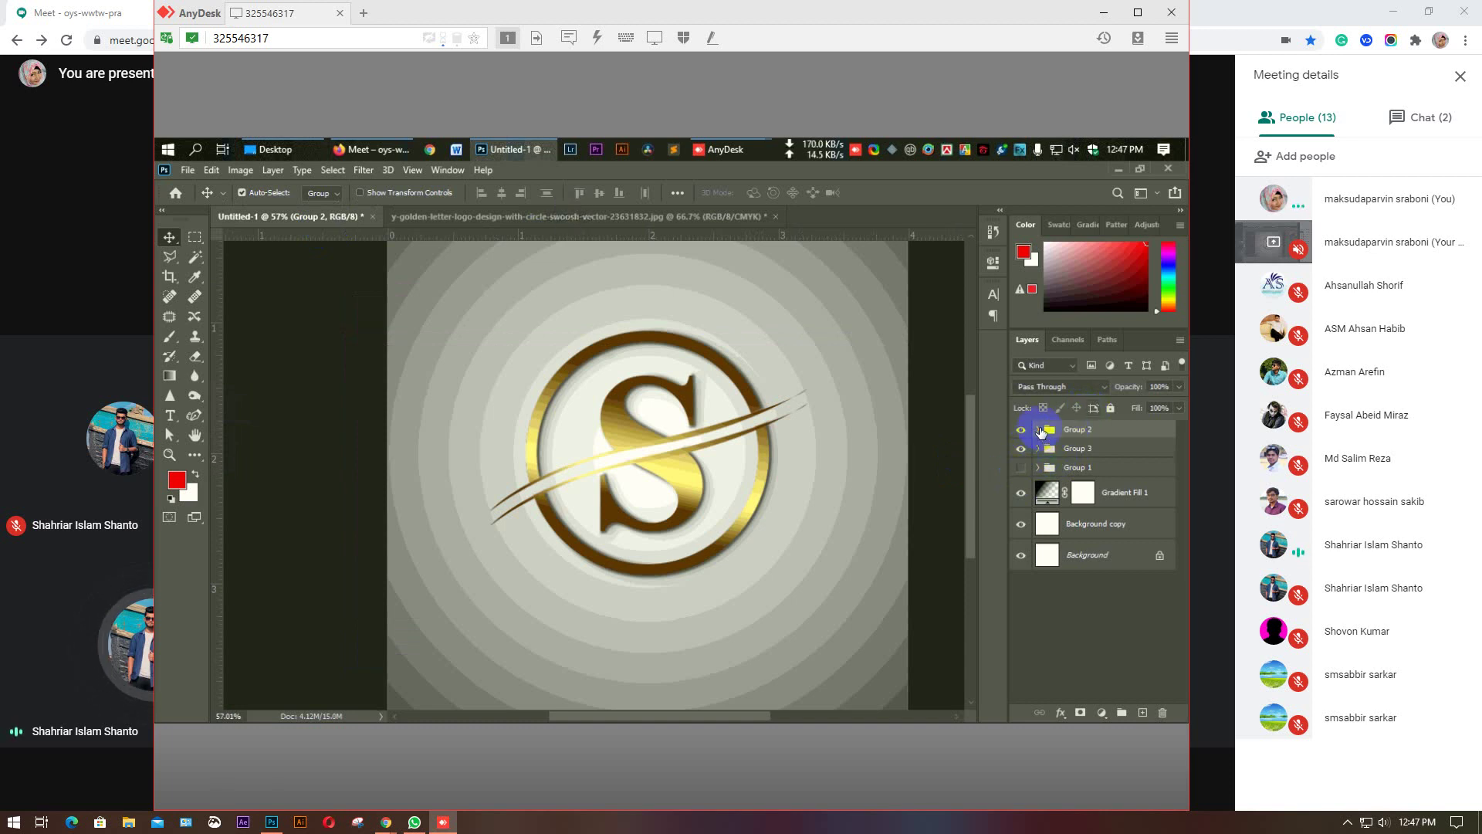
Expand Group 2 and enable Drop Shadow in Layer 1 copy's layer style.
{"action": "left_click", "coordinate": [1036, 430]}
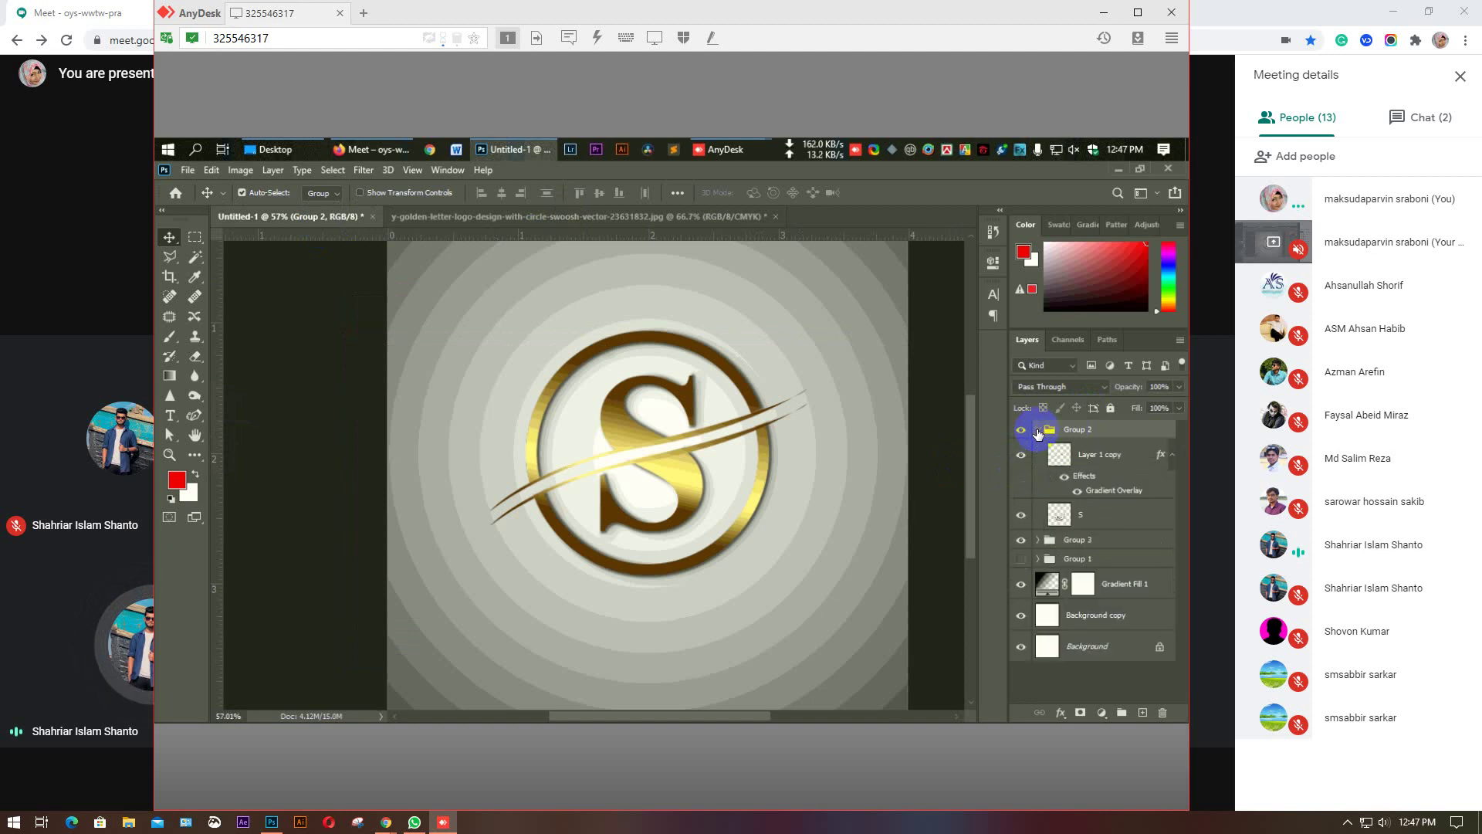
{"action": "left_click", "coordinate": [1093, 468]}
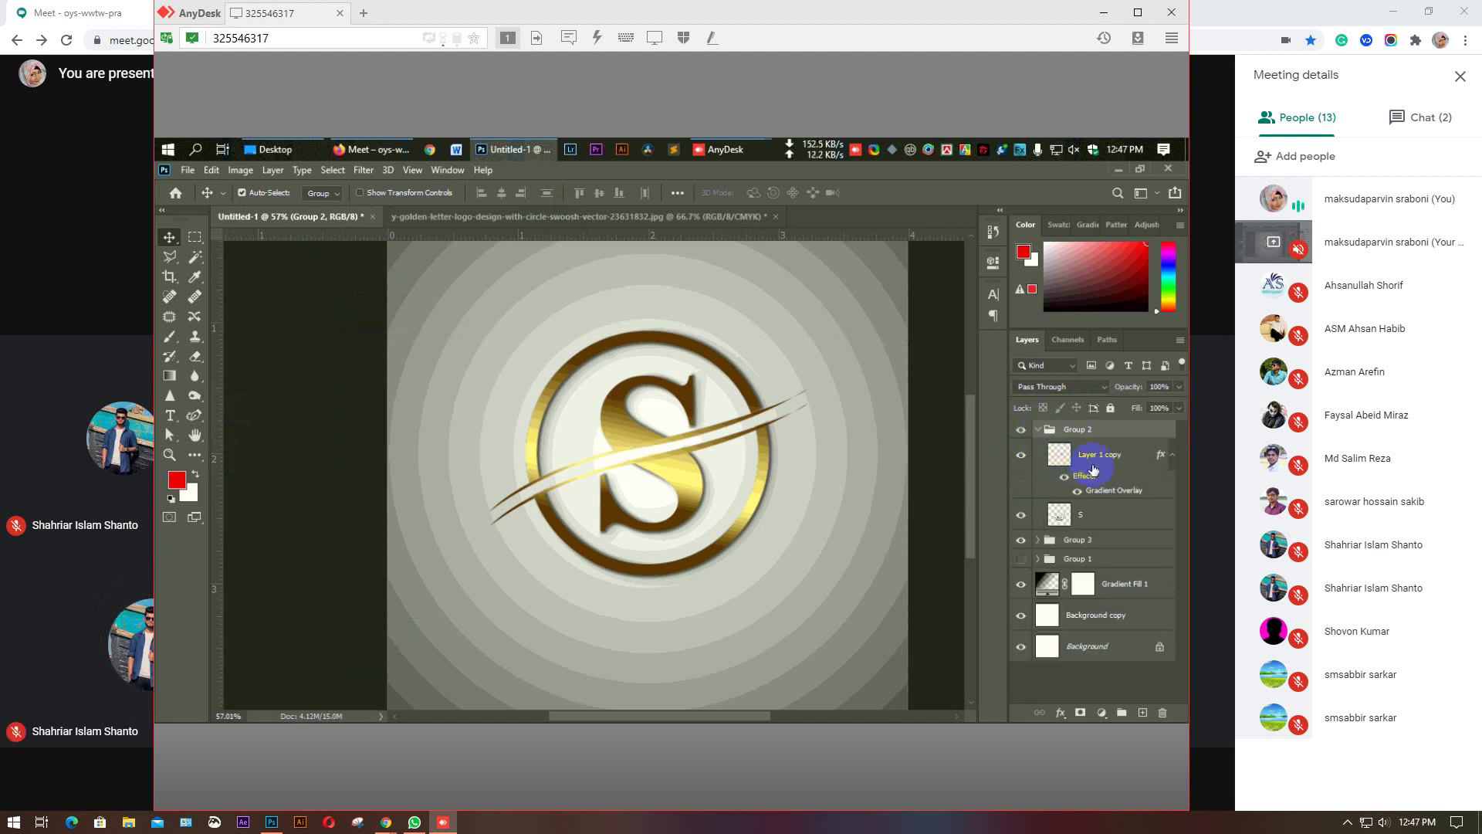
{"action": "double_click", "coordinate": [1139, 458]}
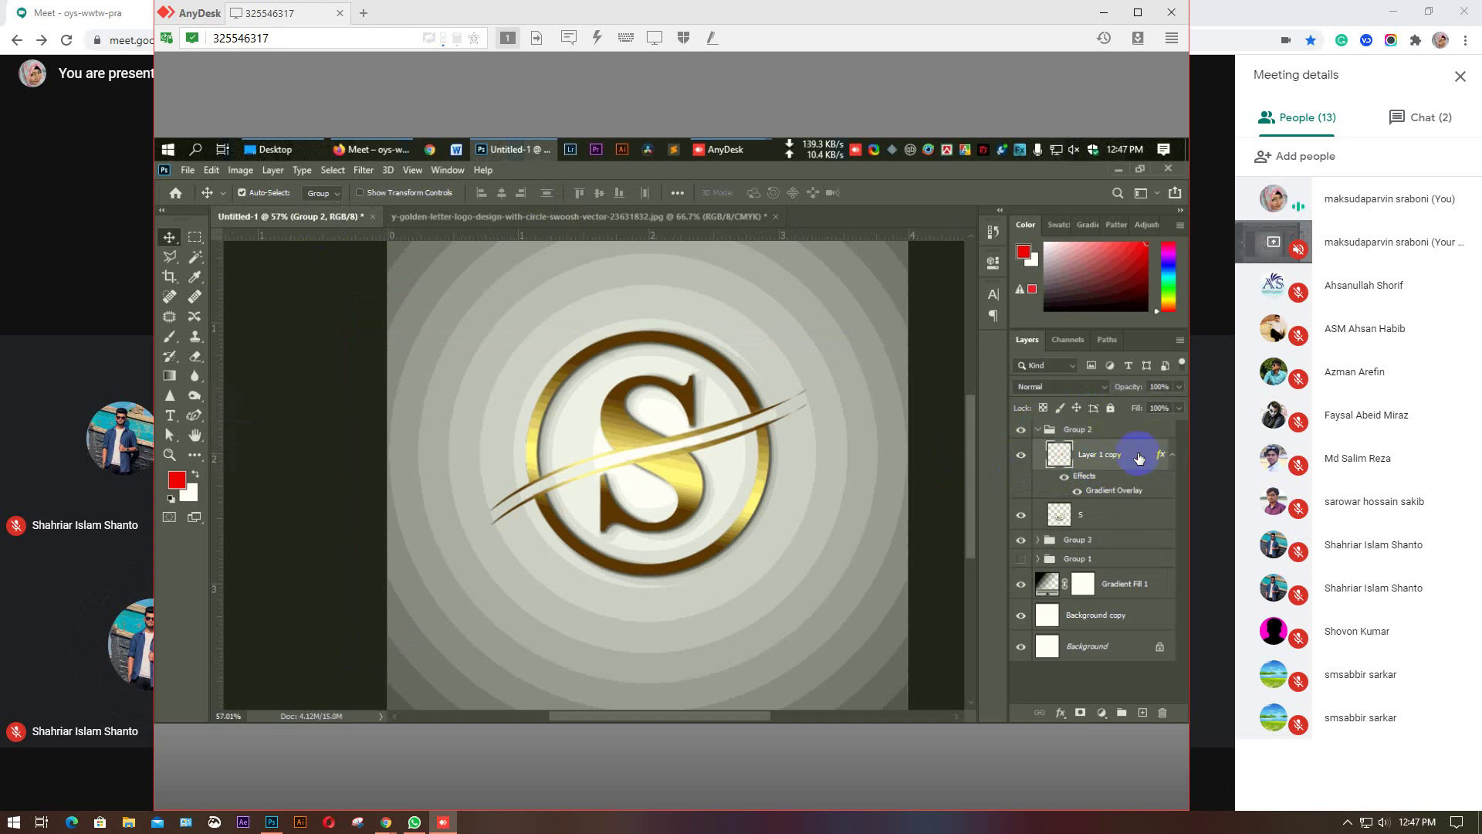
{"action": "key", "text": "h"}
{"action": "left_click_drag", "start_coordinate": [916, 179], "coordinate": [1058, 176]}
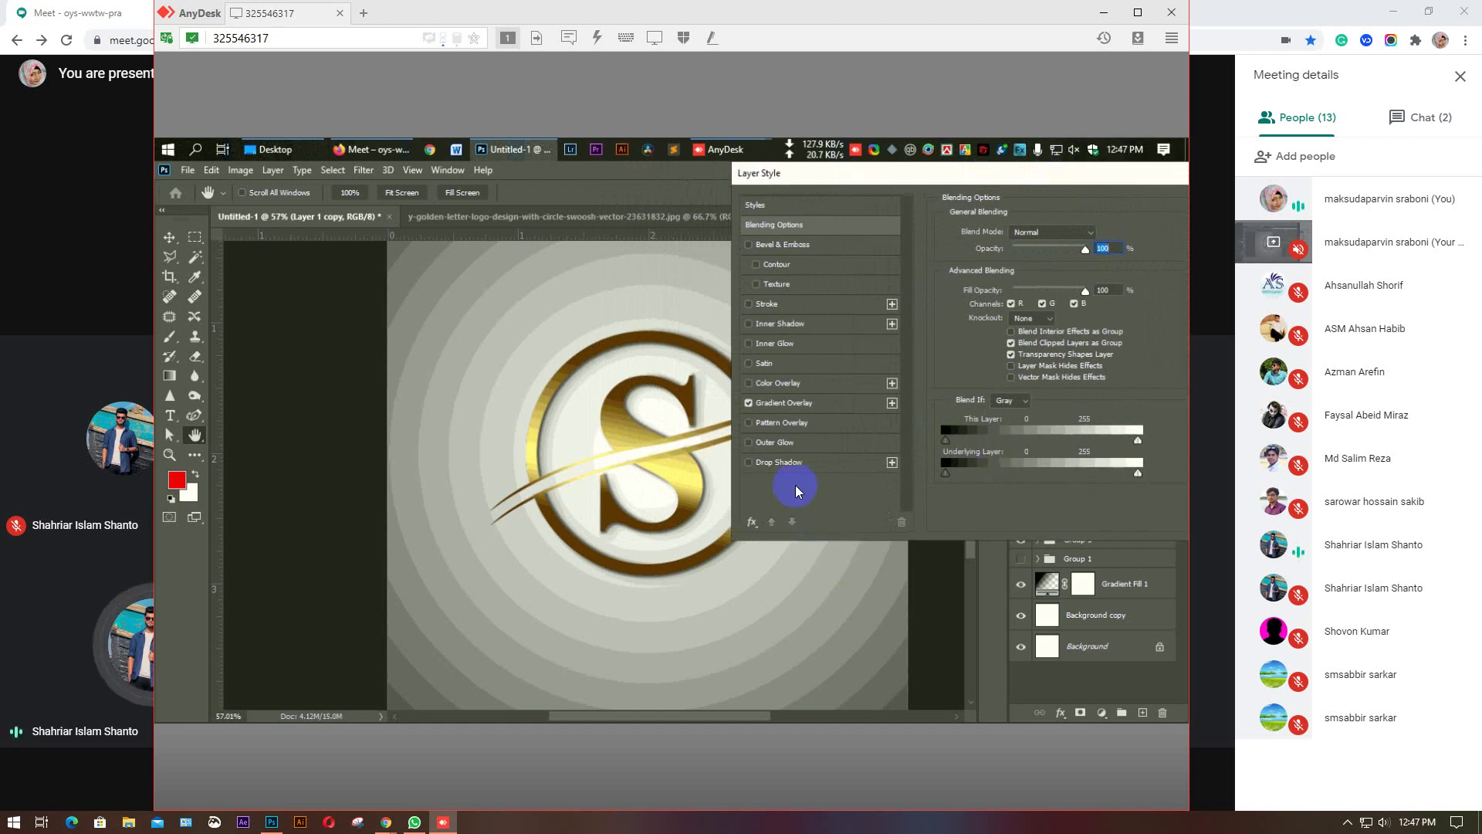
{"action": "left_click", "coordinate": [783, 465]}
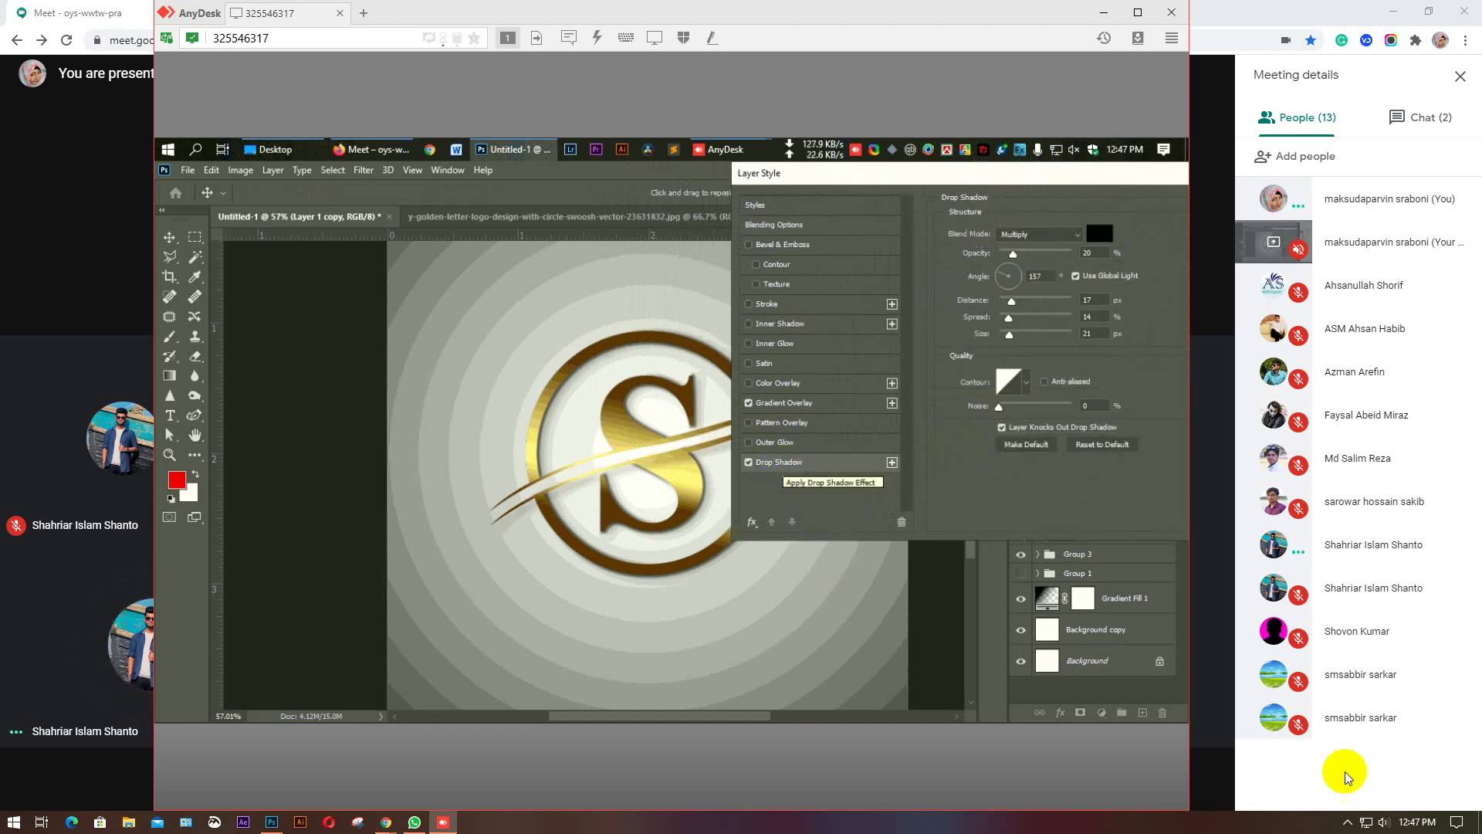
Raise the system speaker volume to 54.
{"action": "left_click", "coordinate": [1383, 823]}
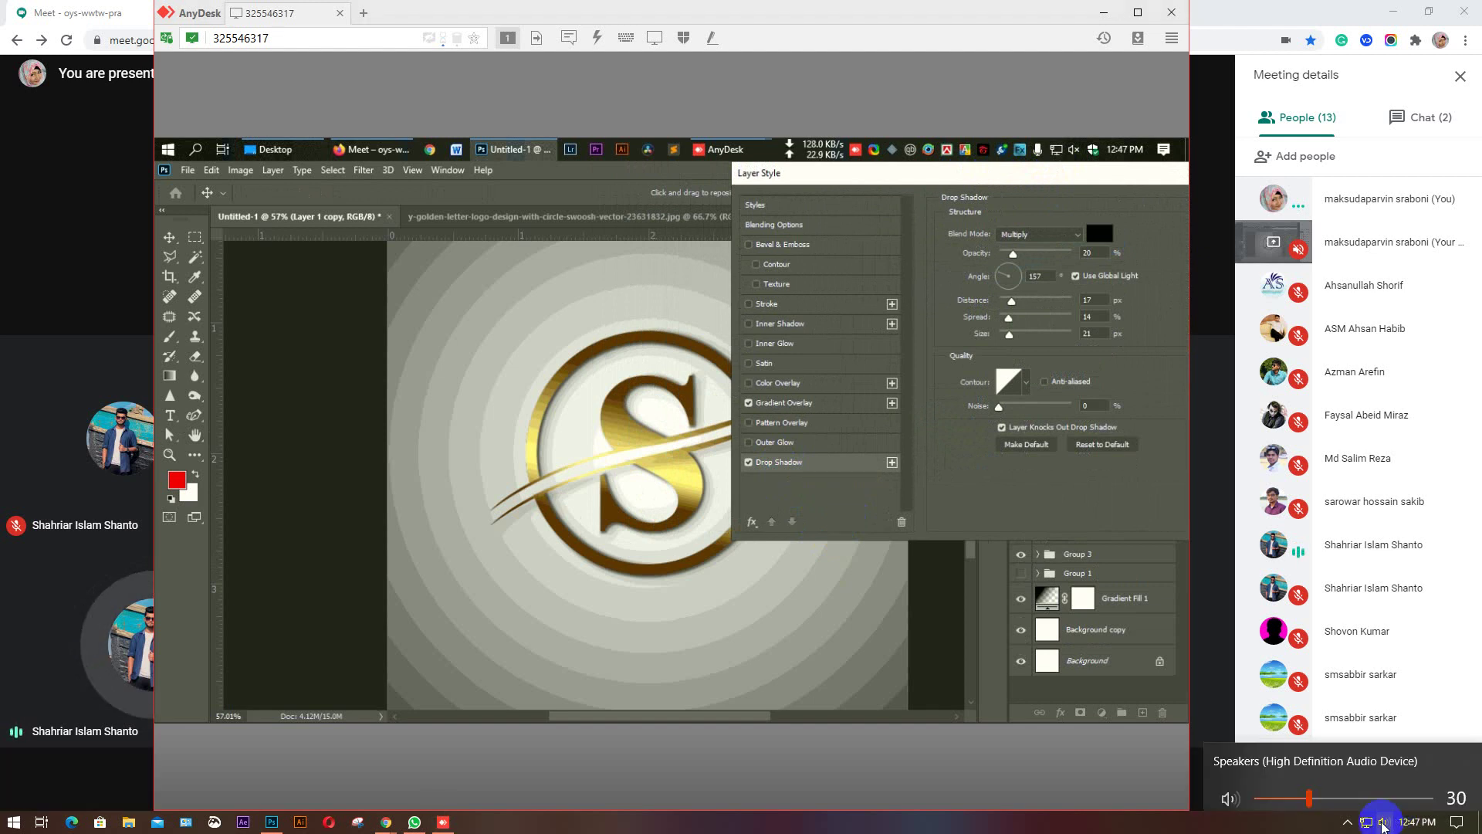
{"action": "left_click", "coordinate": [1351, 788]}
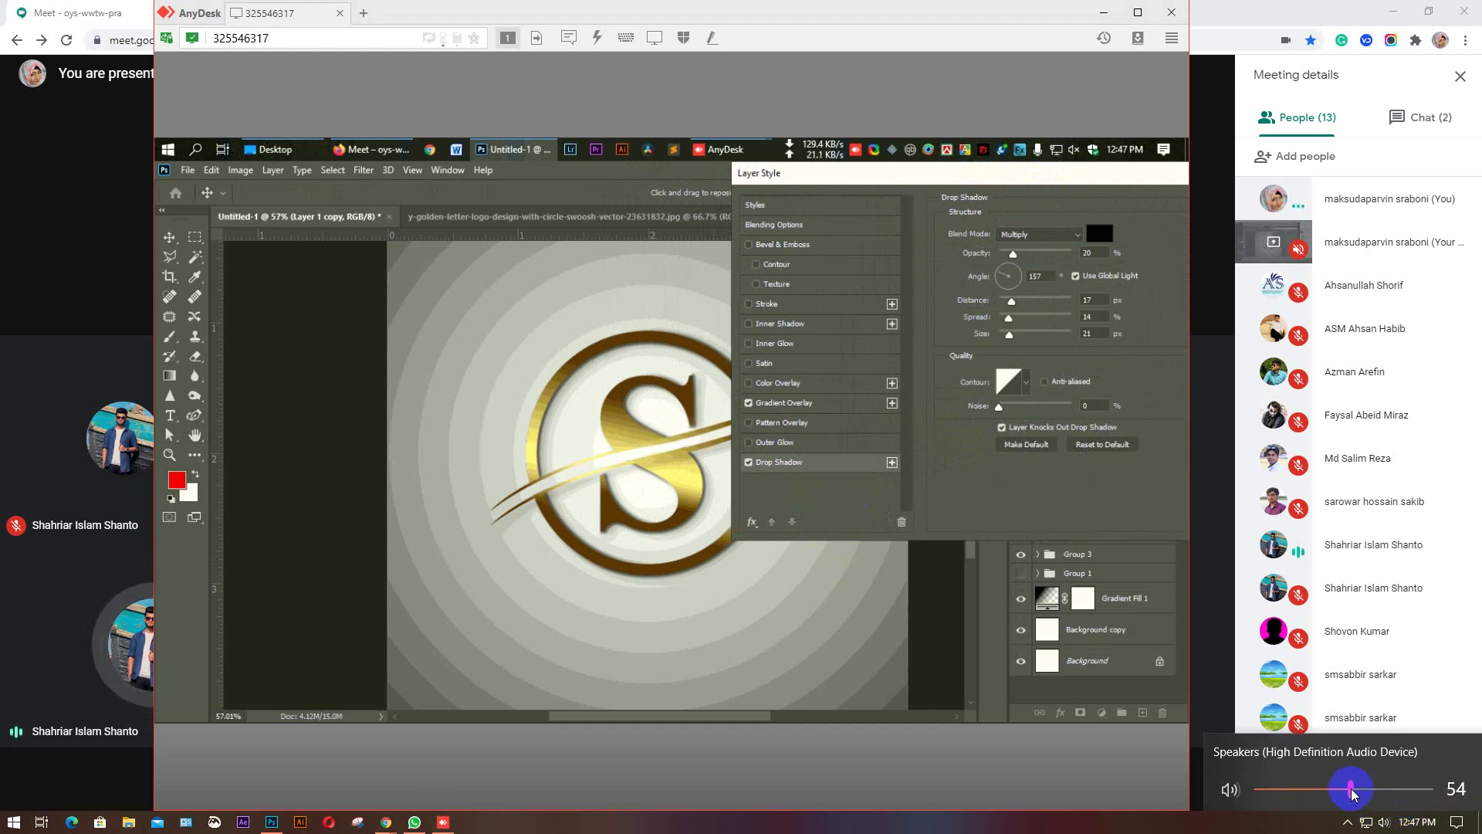
{"action": "scroll", "coordinate": [1351, 789], "scroll_direction": "down", "scroll_amount": 2}
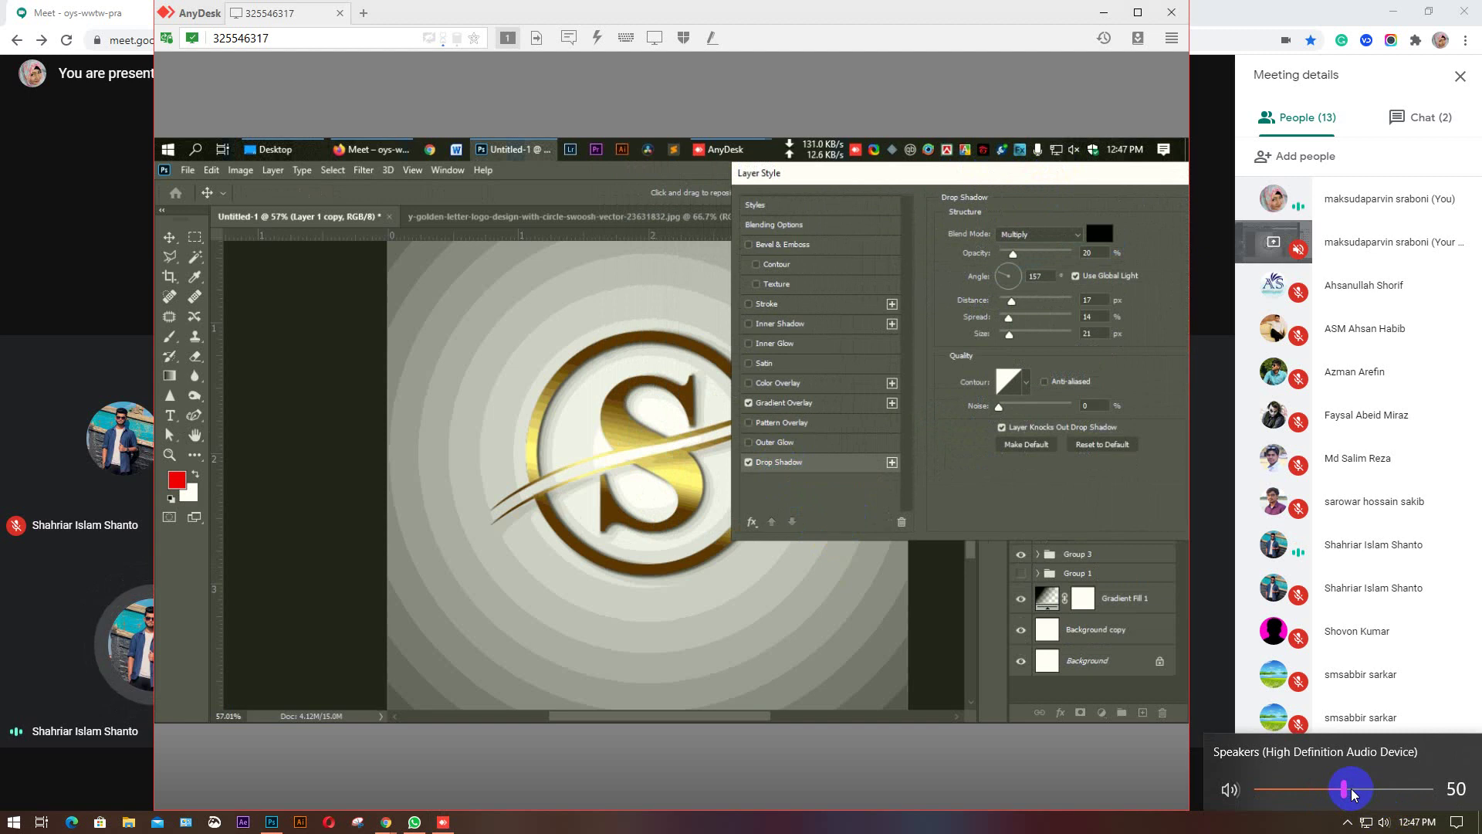
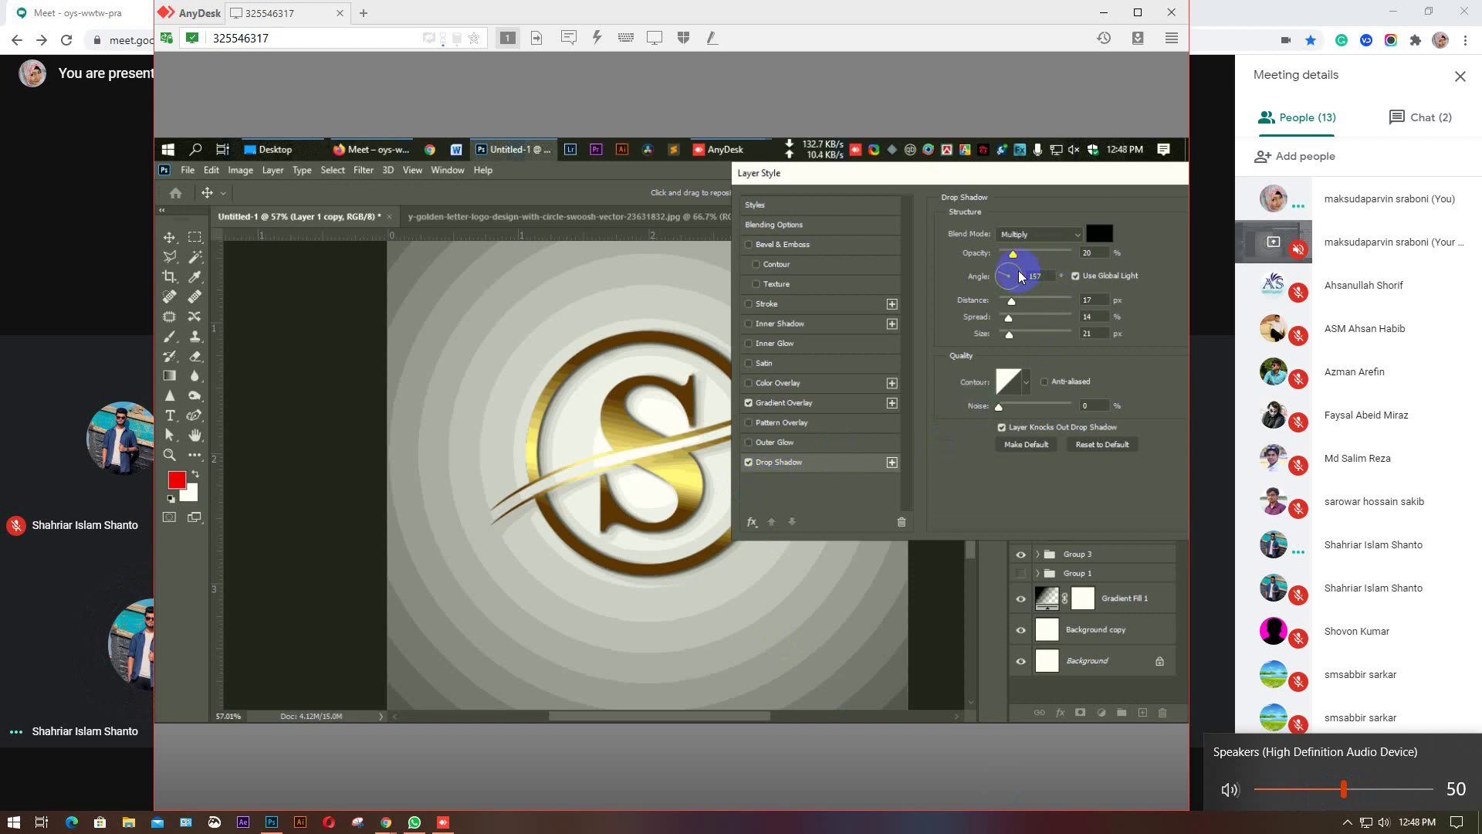
Set the drop shadow opacity to 50% and move the Layer Style dialog clear of the layers list.
{"action": "left_click_drag", "start_coordinate": [1012, 254], "coordinate": [1064, 248]}
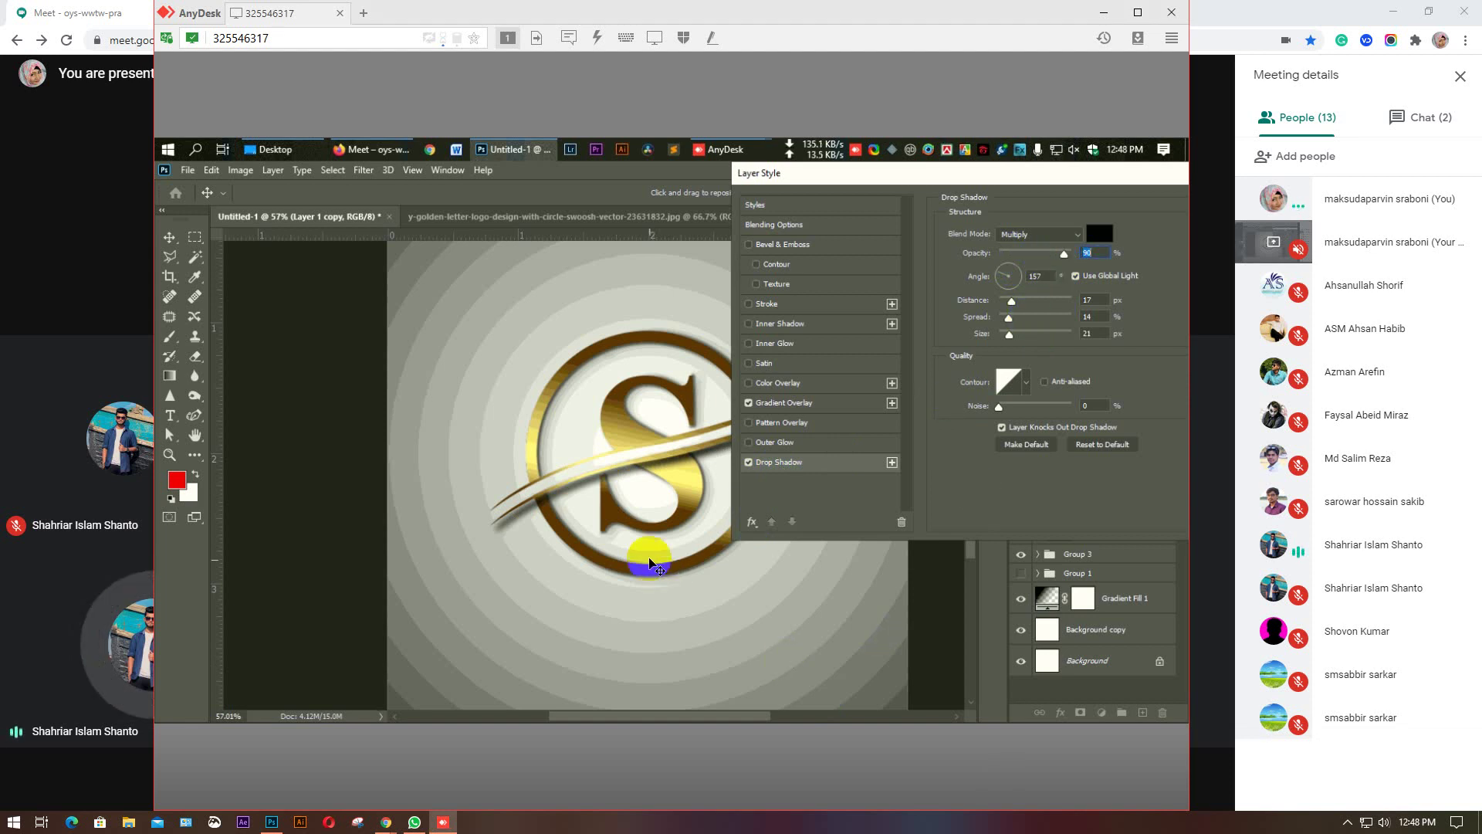
{"action": "double_click", "coordinate": [1088, 253]}
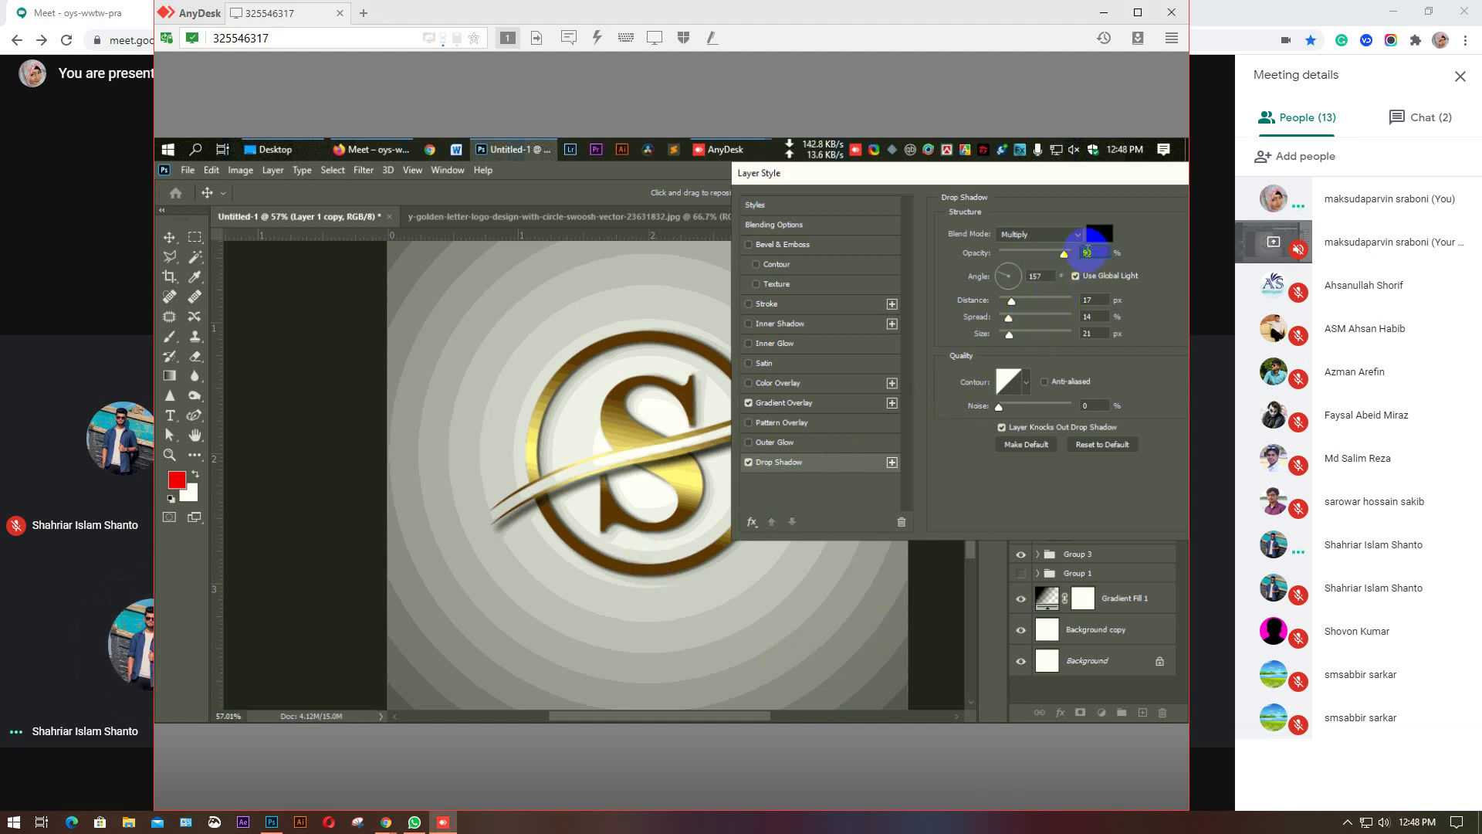
{"action": "type", "text": "50"}
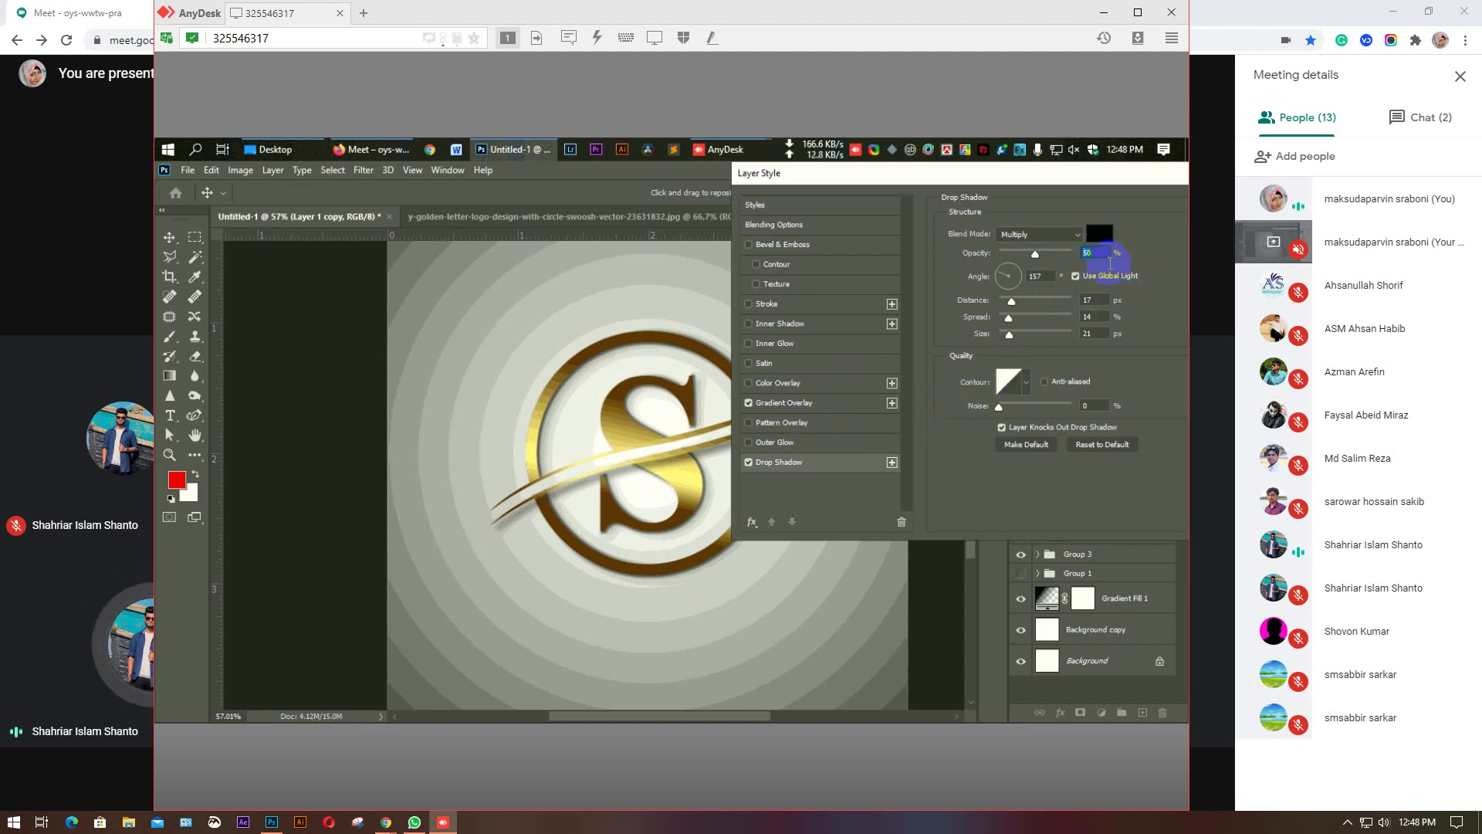
{"action": "left_click_drag", "start_coordinate": [1079, 173], "coordinate": [955, 351]}
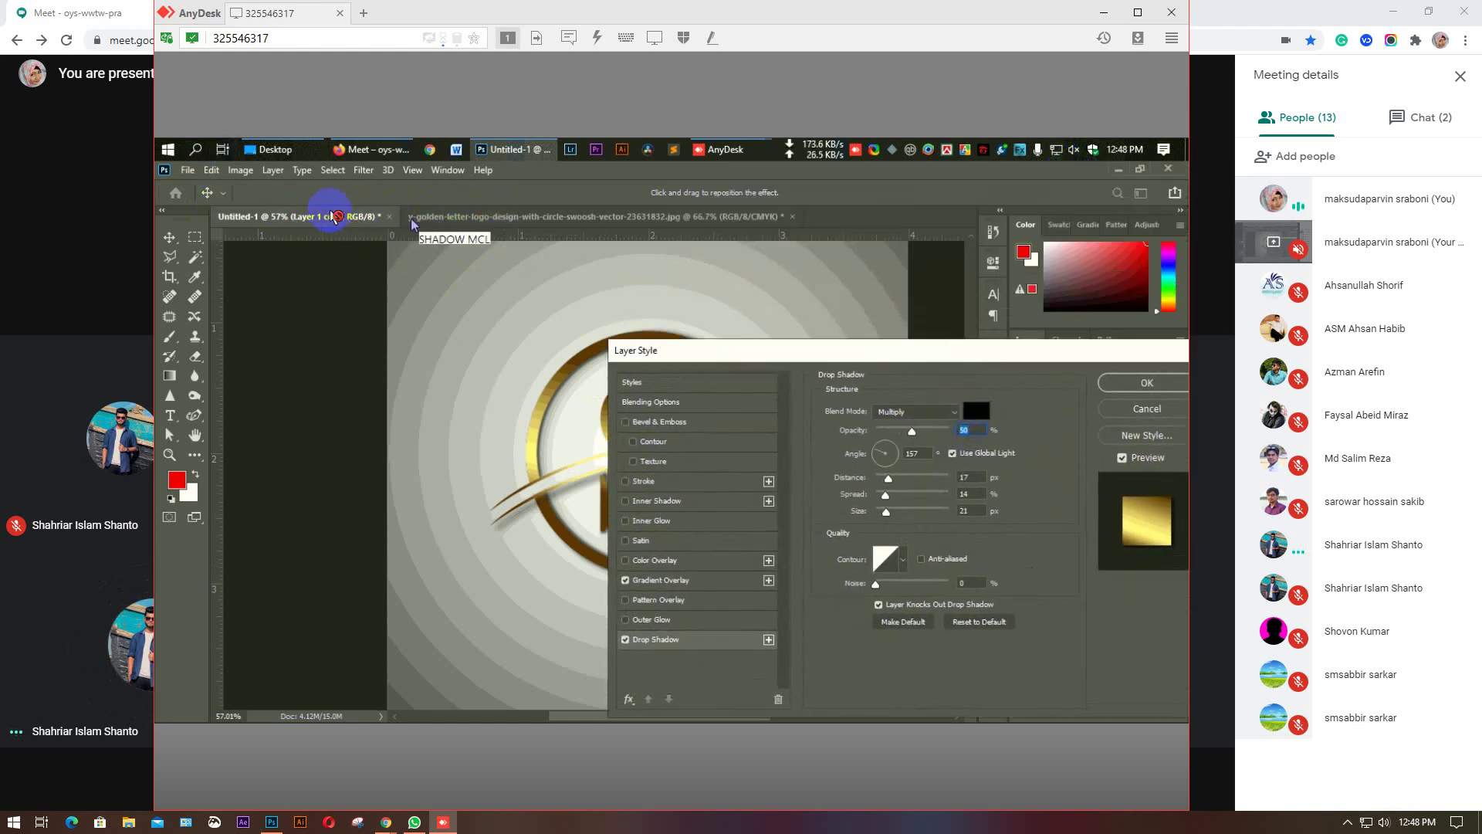
{"action": "left_click", "coordinate": [912, 352]}
{"action": "left_click_drag", "start_coordinate": [911, 354], "coordinate": [890, 180]}
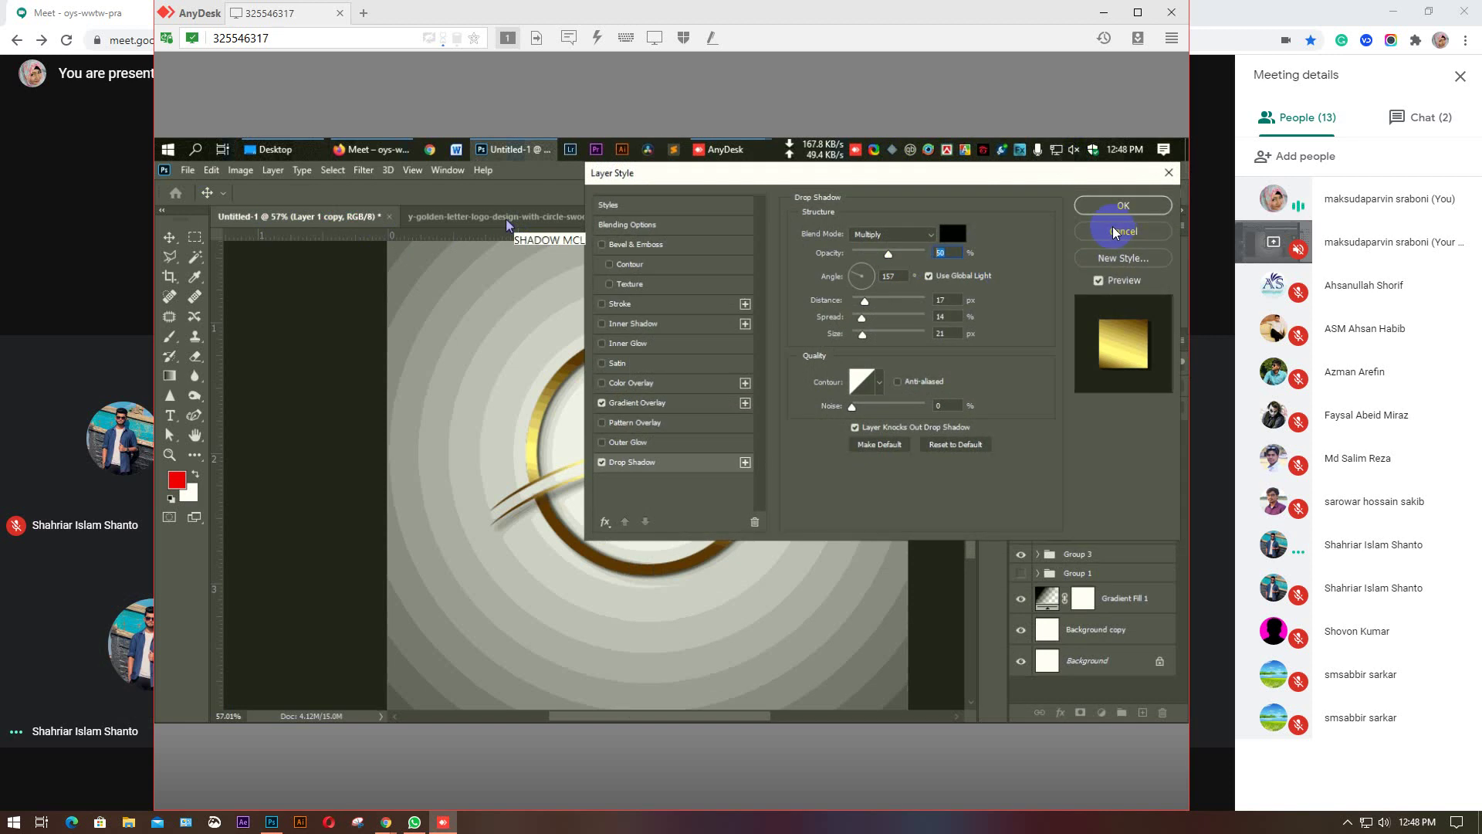
{"action": "left_click", "coordinate": [889, 254]}
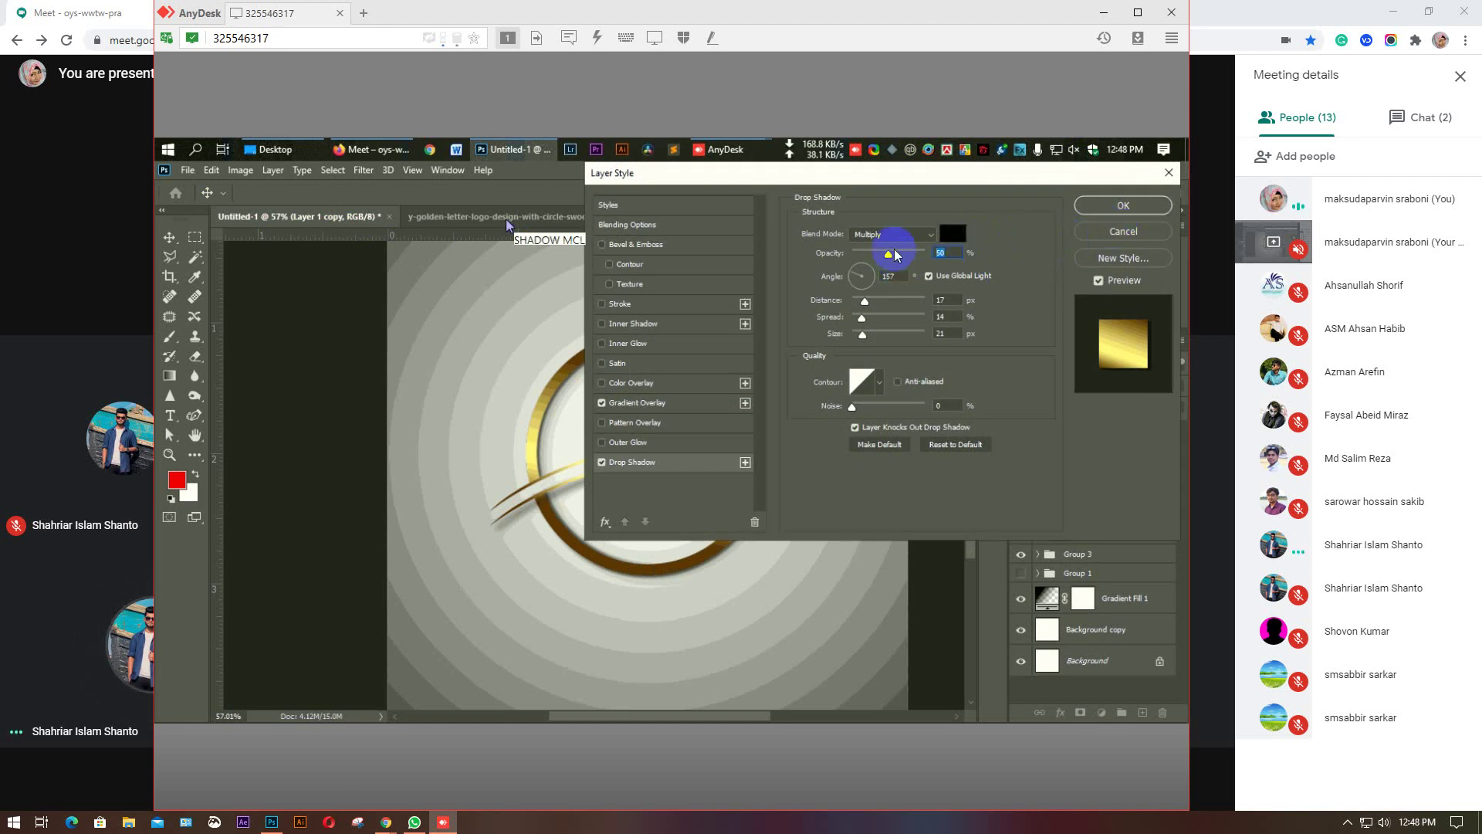
{"action": "left_click", "coordinate": [921, 169]}
{"action": "left_click_drag", "start_coordinate": [921, 169], "coordinate": [993, 170]}
Set the drop shadow size to 10 px and spread to 5%.
{"action": "left_click", "coordinate": [1024, 330]}
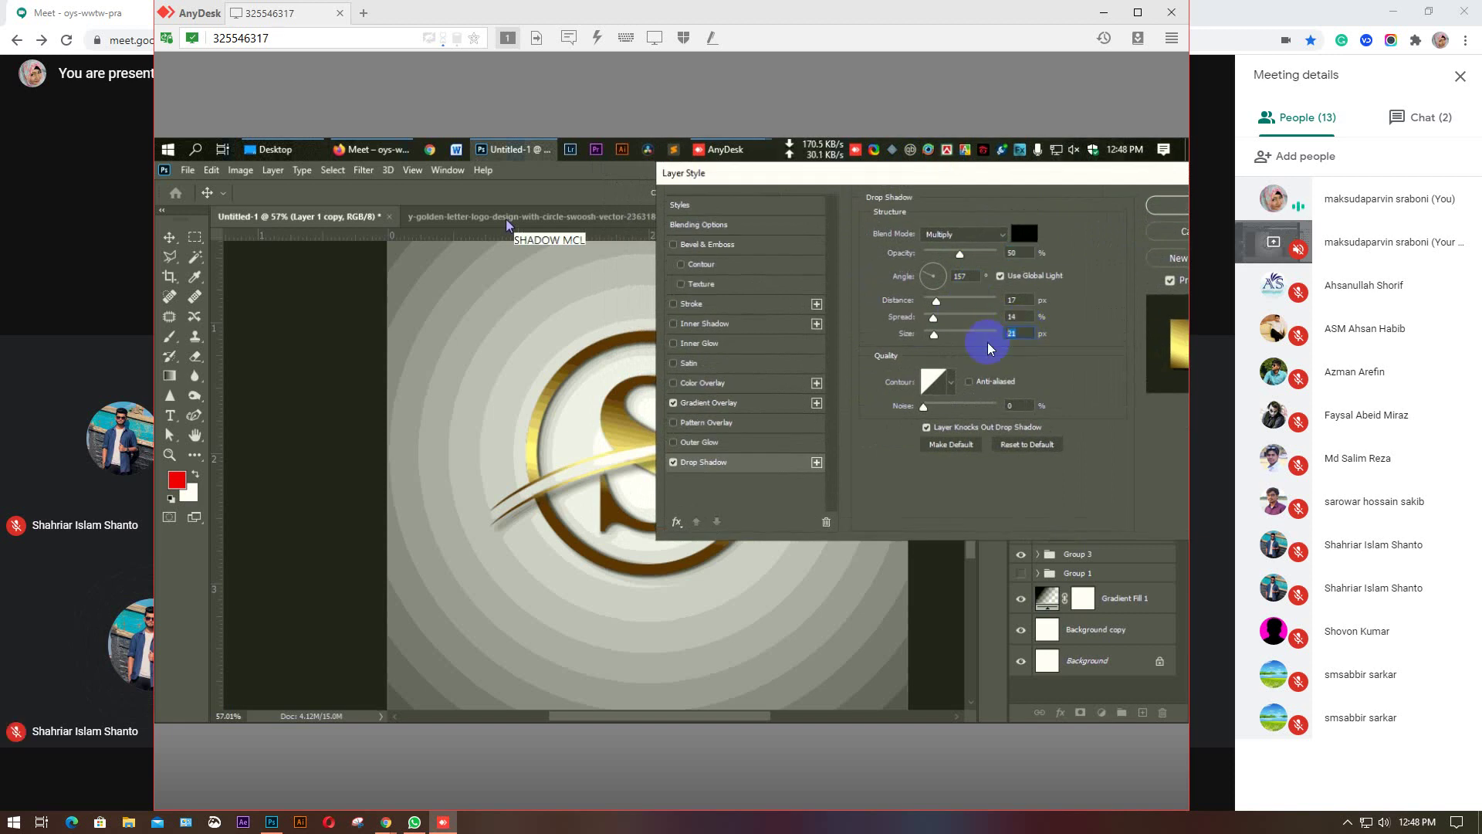
{"action": "type", "text": "15"}
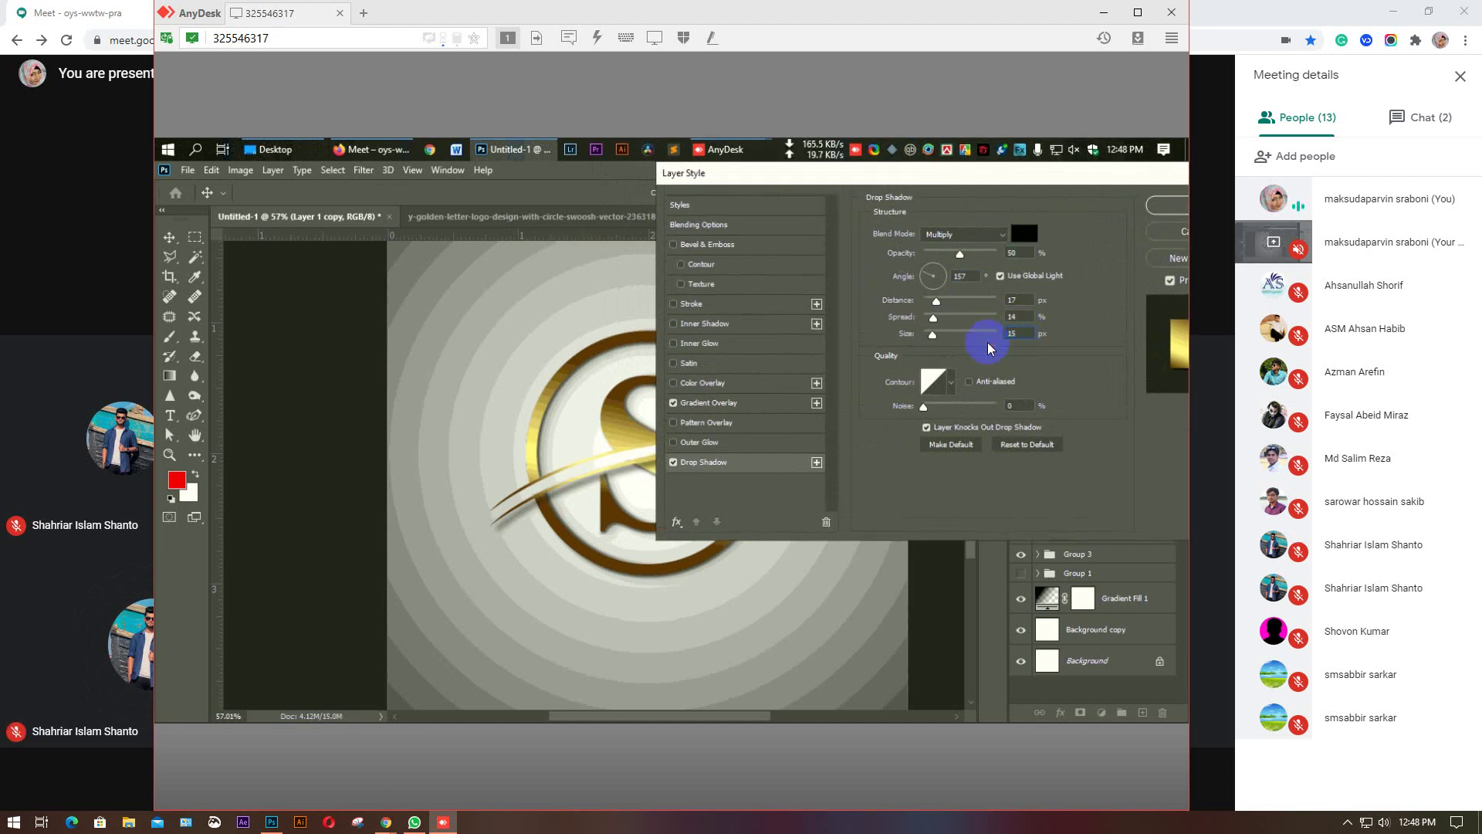
{"action": "double_click", "coordinate": [1009, 332]}
{"action": "type", "text": "10"}
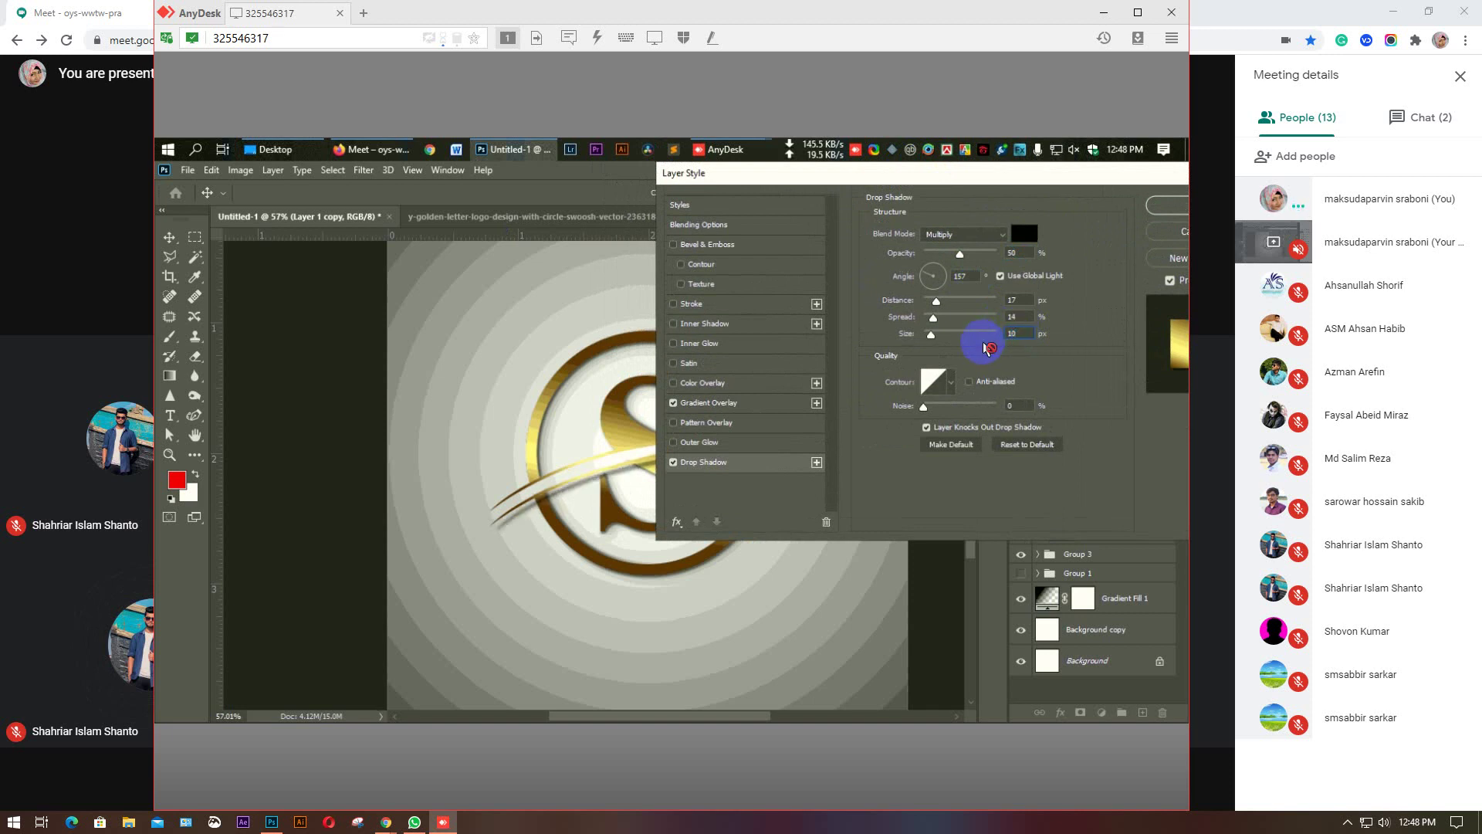
{"action": "double_click", "coordinate": [1020, 316]}
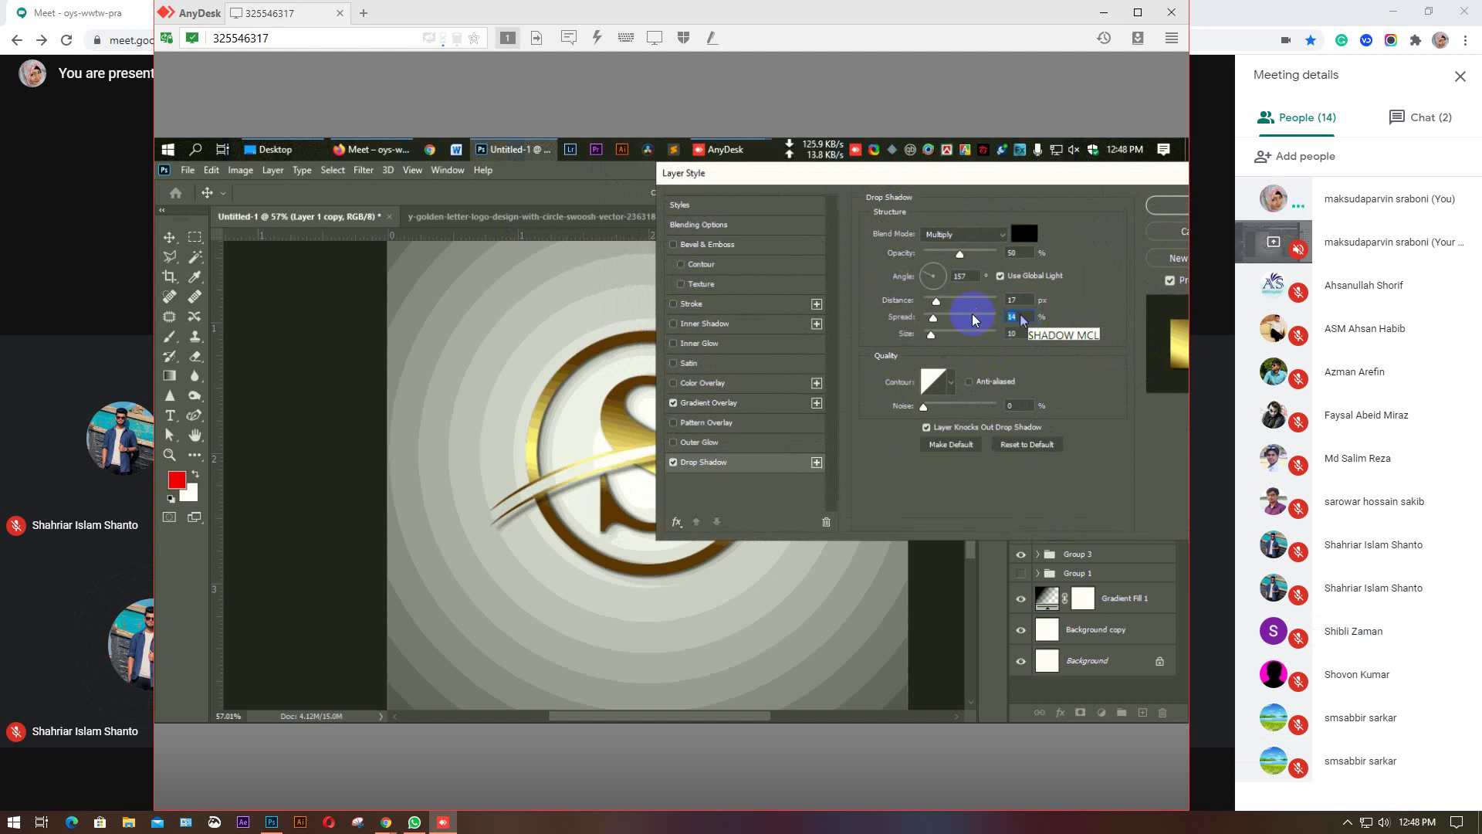
{"action": "type", "text": "5"}
Set the drop shadow distance to 5 px.
{"action": "double_click", "coordinate": [1038, 301]}
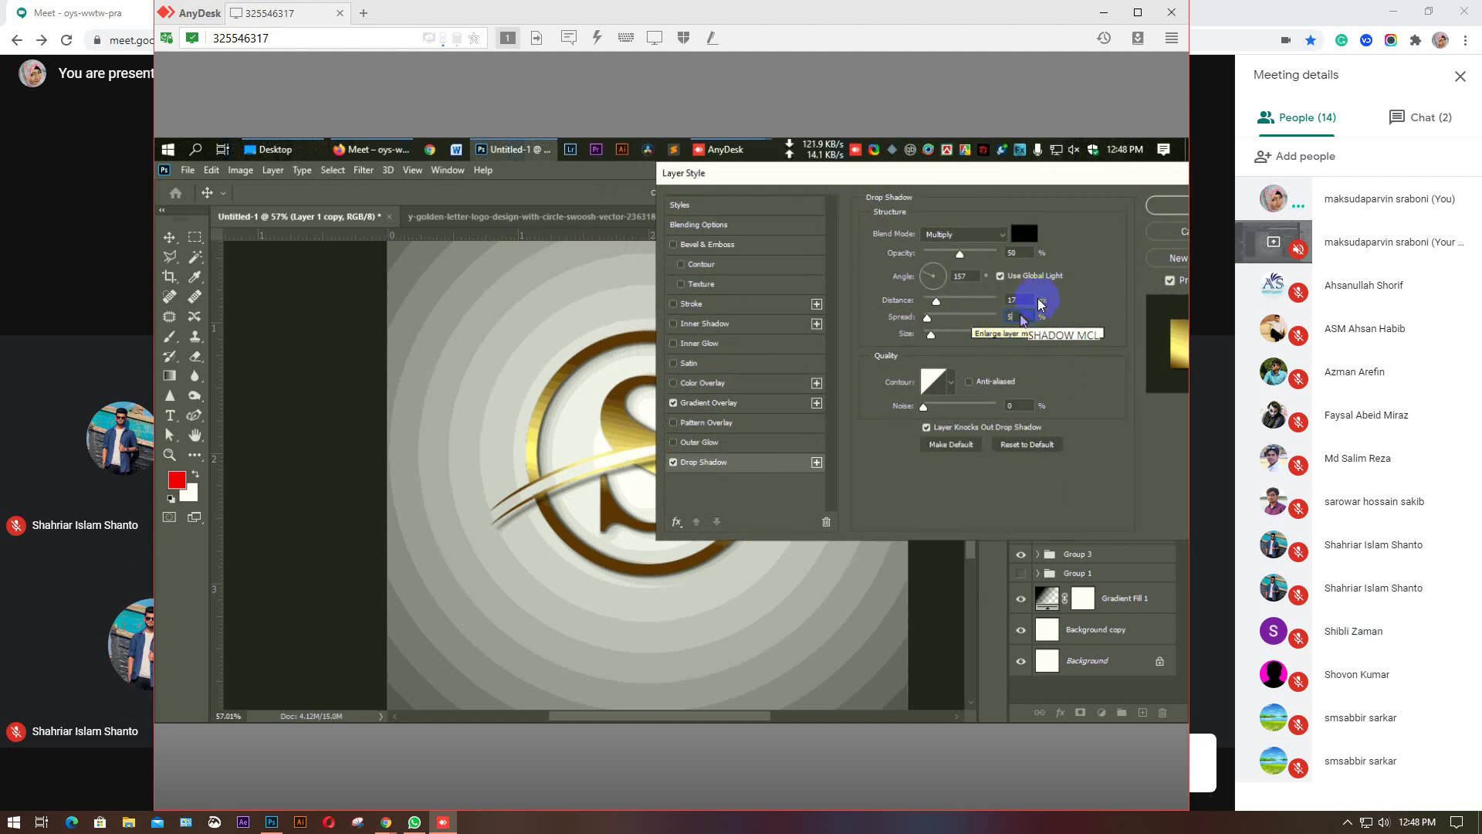
{"action": "left_click", "coordinate": [1025, 299]}
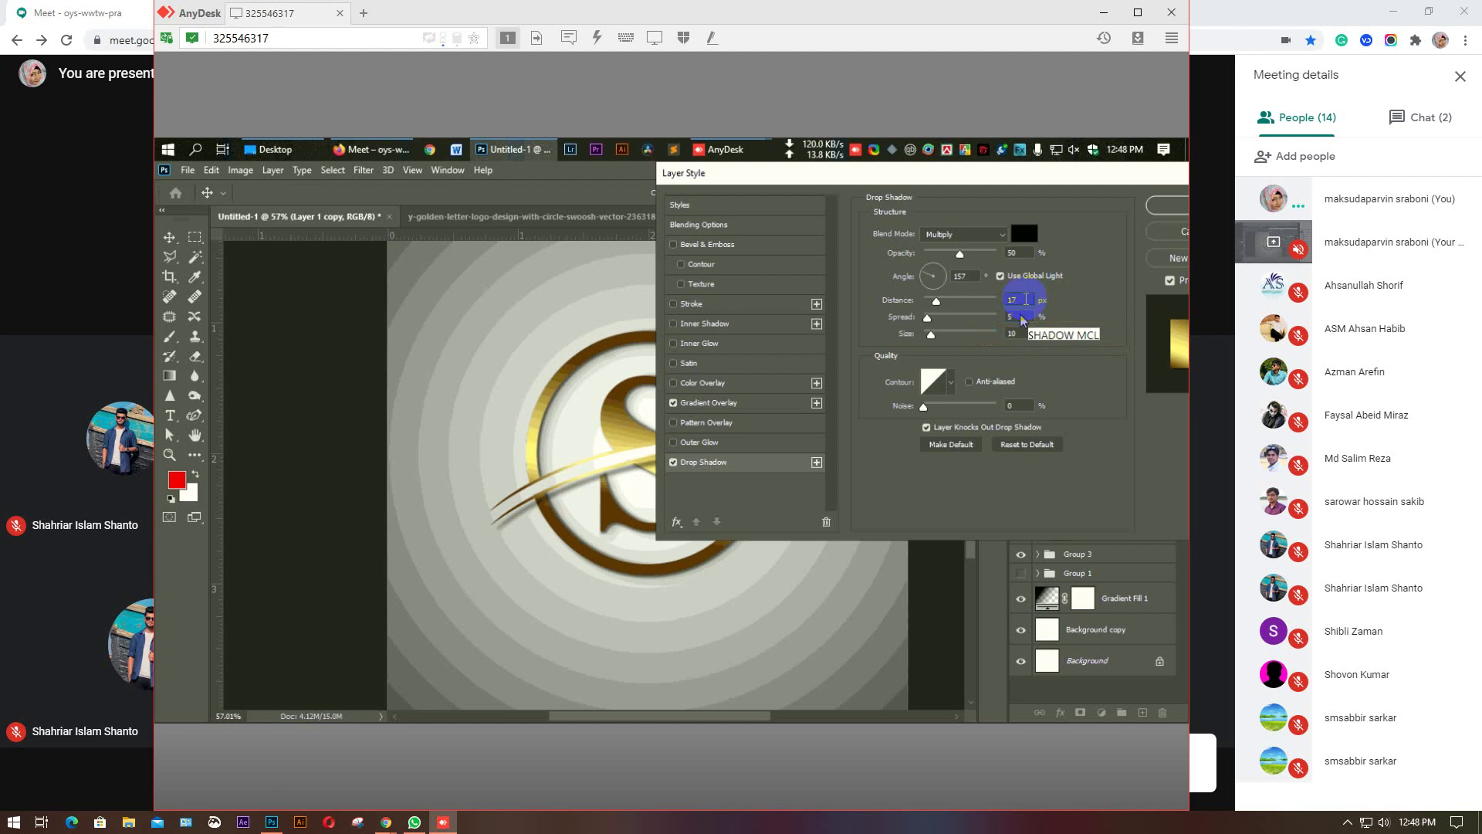
{"action": "left_click_drag", "start_coordinate": [1025, 299], "coordinate": [987, 302]}
{"action": "type", "text": "10"}
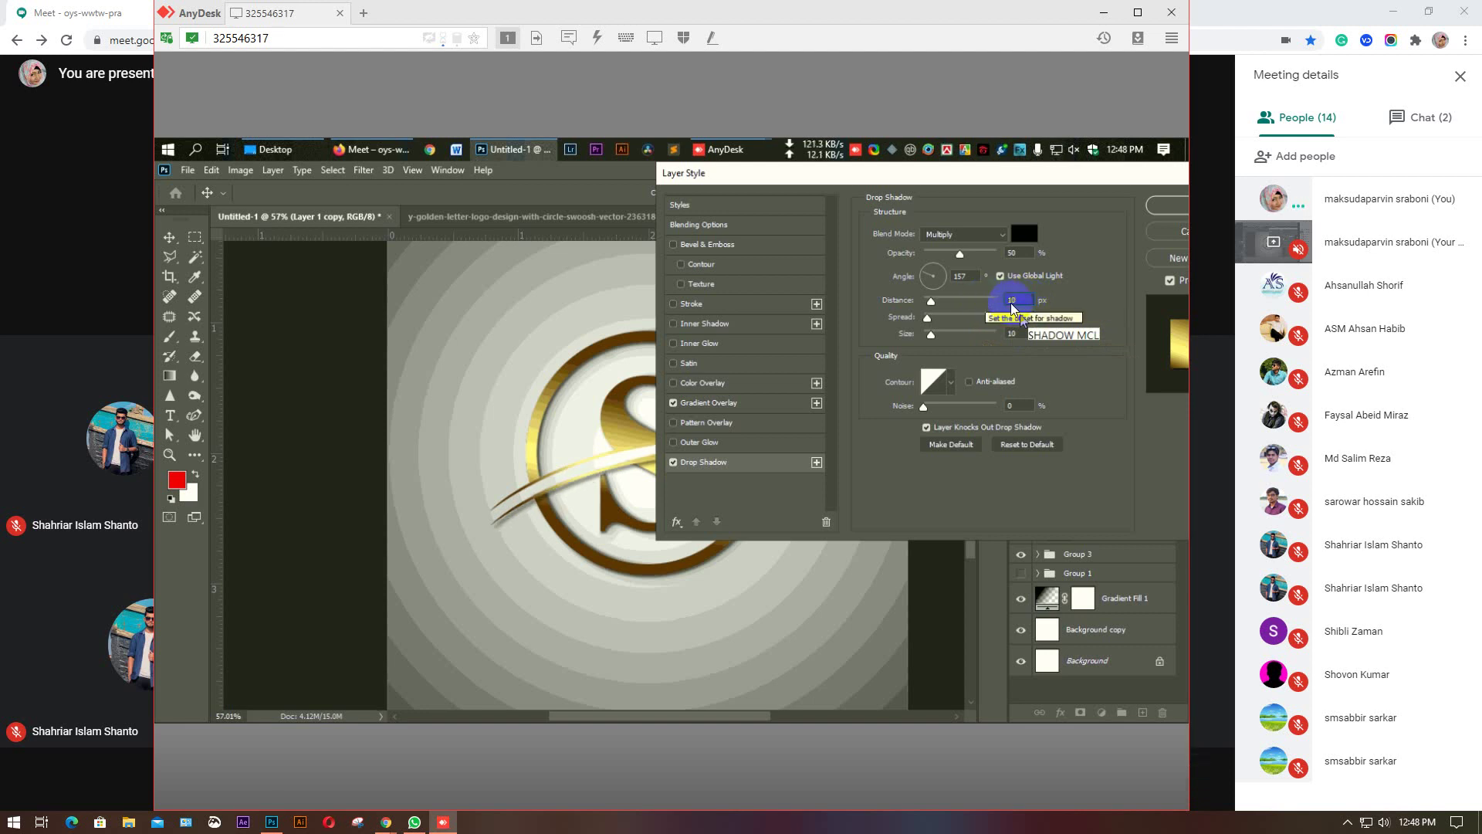
{"action": "left_click_drag", "start_coordinate": [1017, 299], "coordinate": [992, 306]}
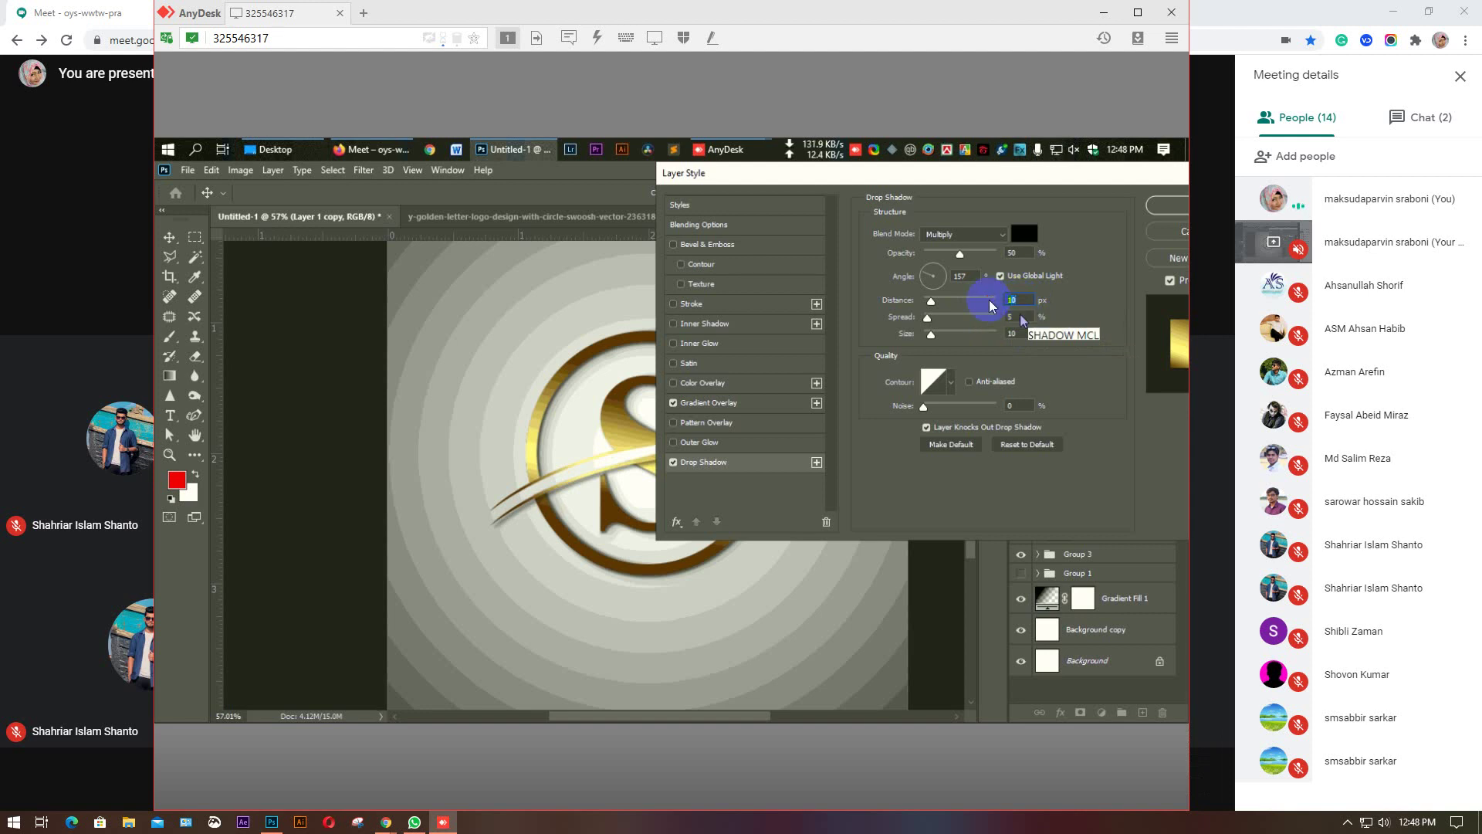
{"action": "type", "text": "5"}
Confirm the spread at 5% and apply the drop shadow with OK.
{"action": "left_click", "coordinate": [1017, 316]}
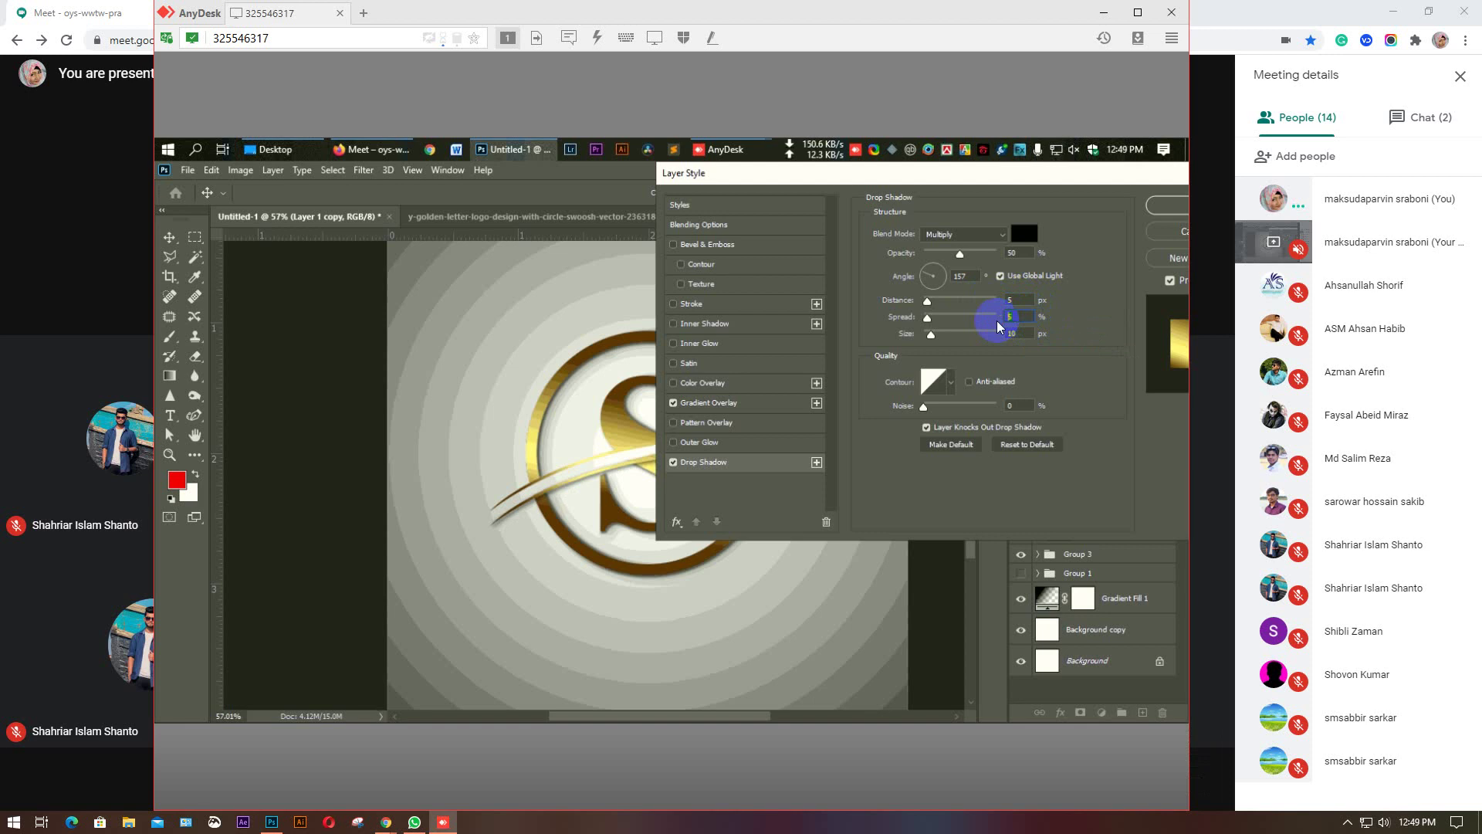
{"action": "type", "text": "10"}
{"action": "left_click", "coordinate": [1022, 318]}
{"action": "double_click", "coordinate": [1013, 318]}
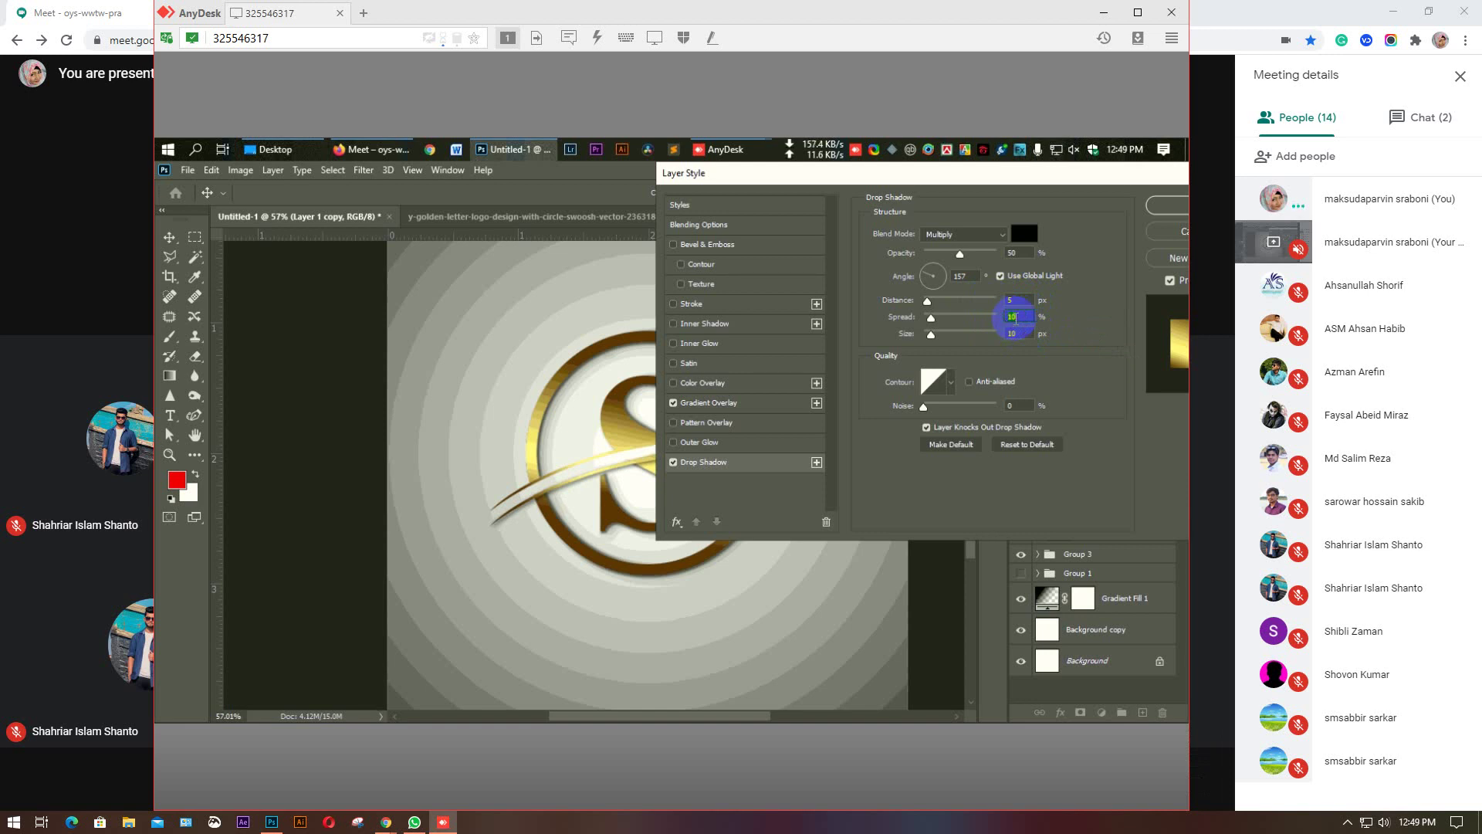
{"action": "type", "text": "5"}
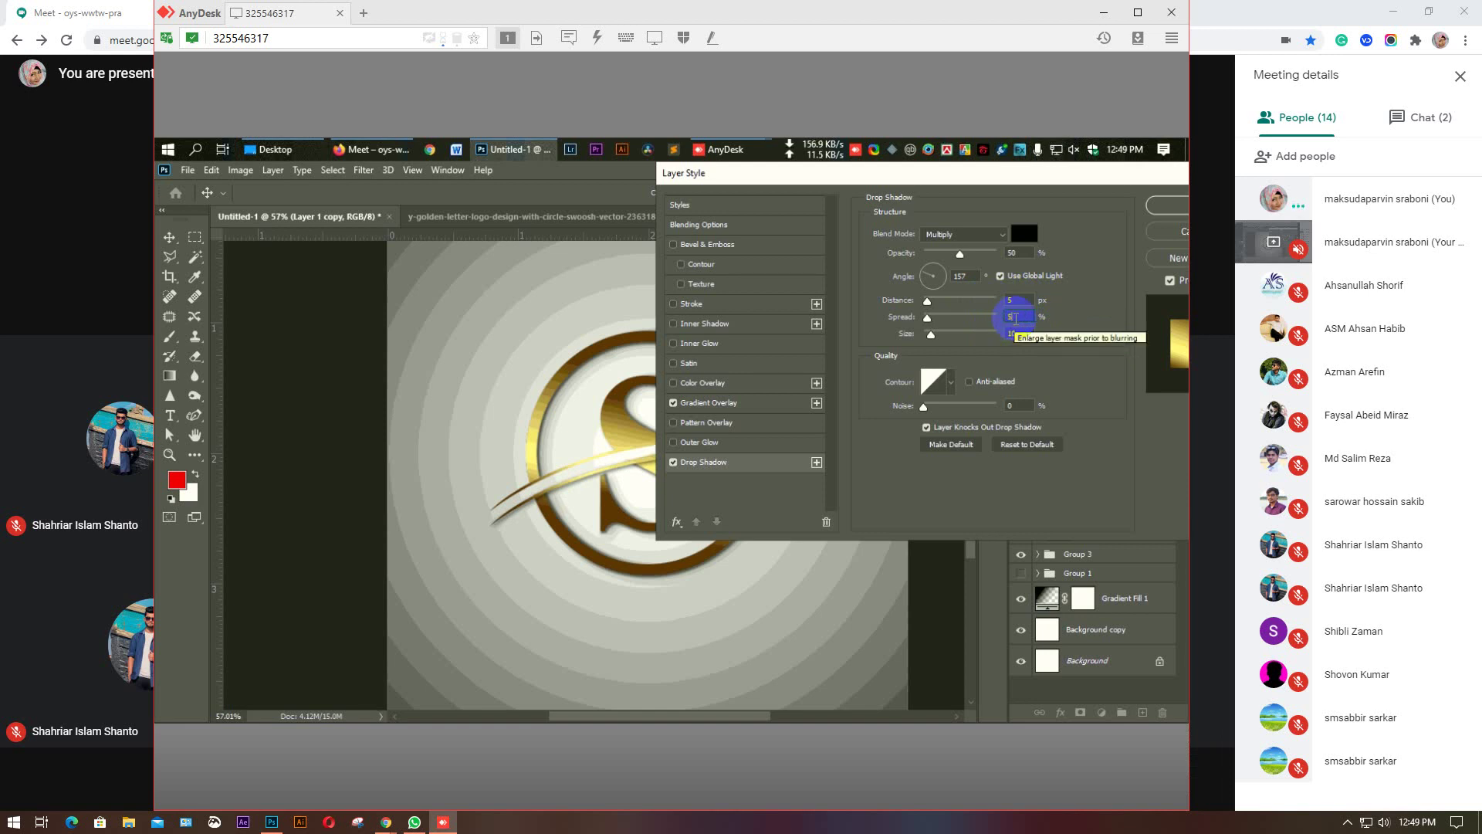
{"action": "left_click", "coordinate": [1148, 205]}
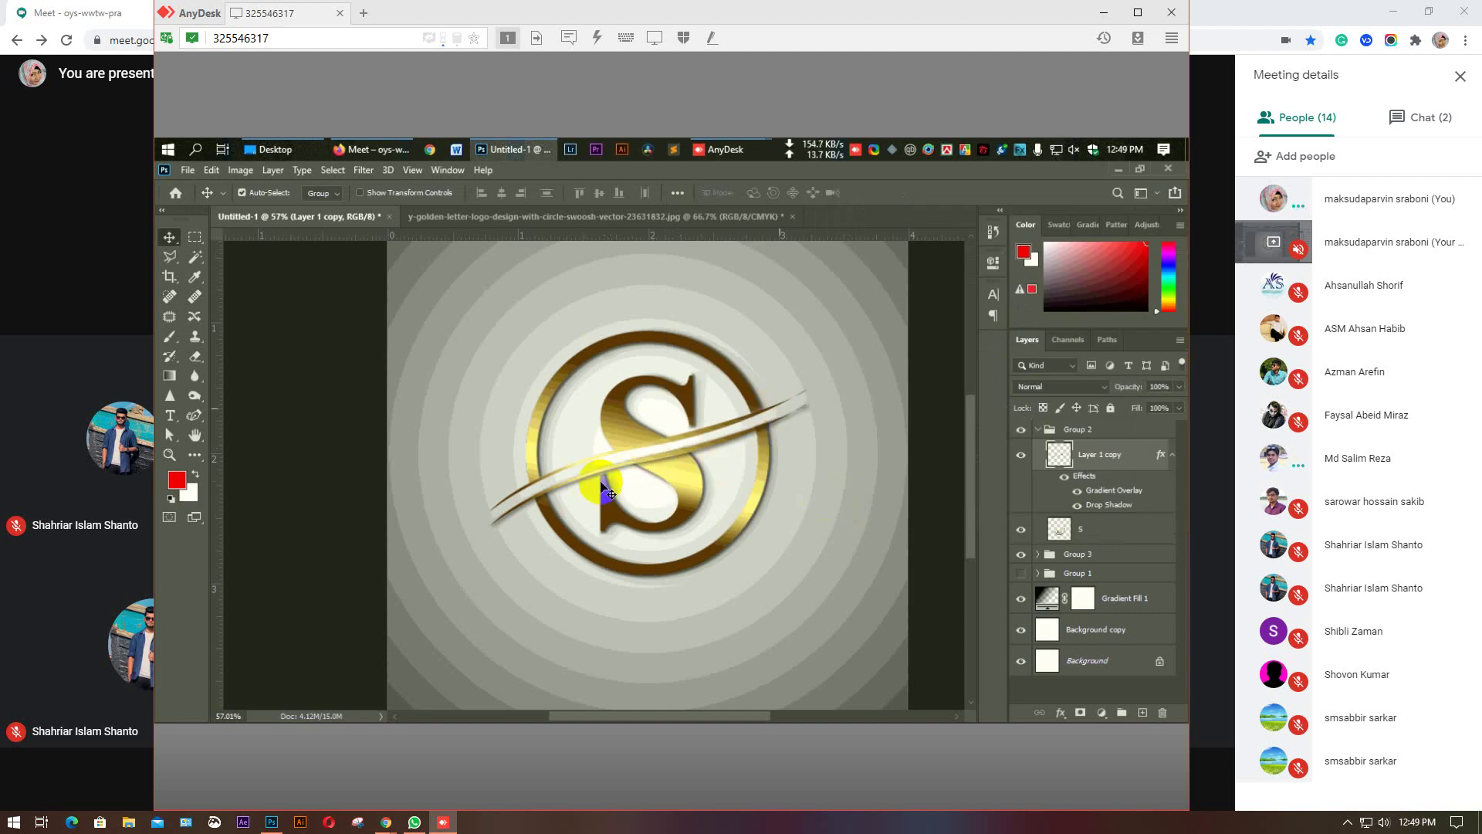
Collapse Group 2 and expand Group 3 in the Layers panel.
{"action": "left_click", "coordinate": [1041, 437]}
{"action": "left_click", "coordinate": [1038, 430]}
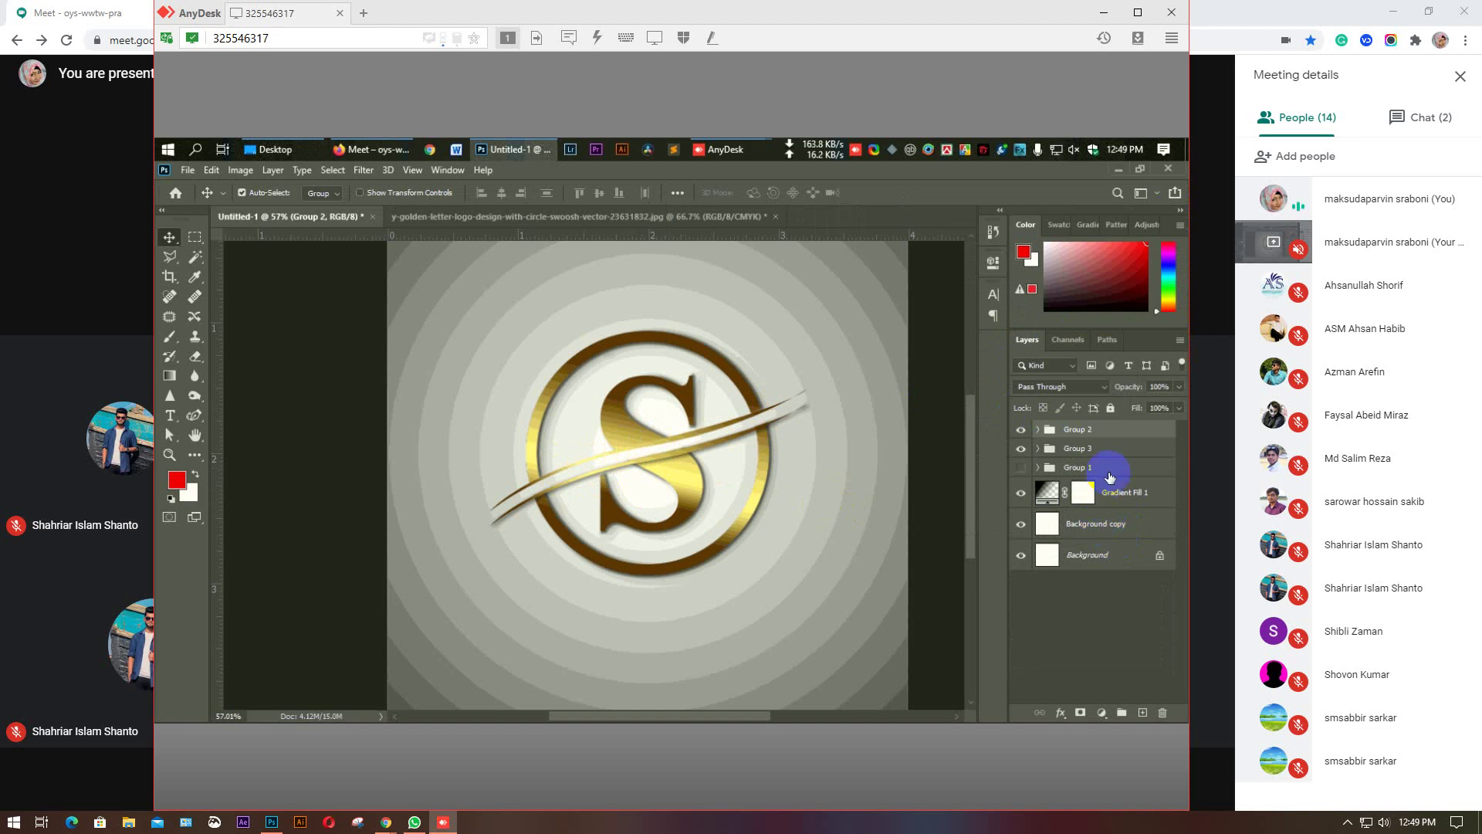
{"action": "left_click", "coordinate": [1051, 450]}
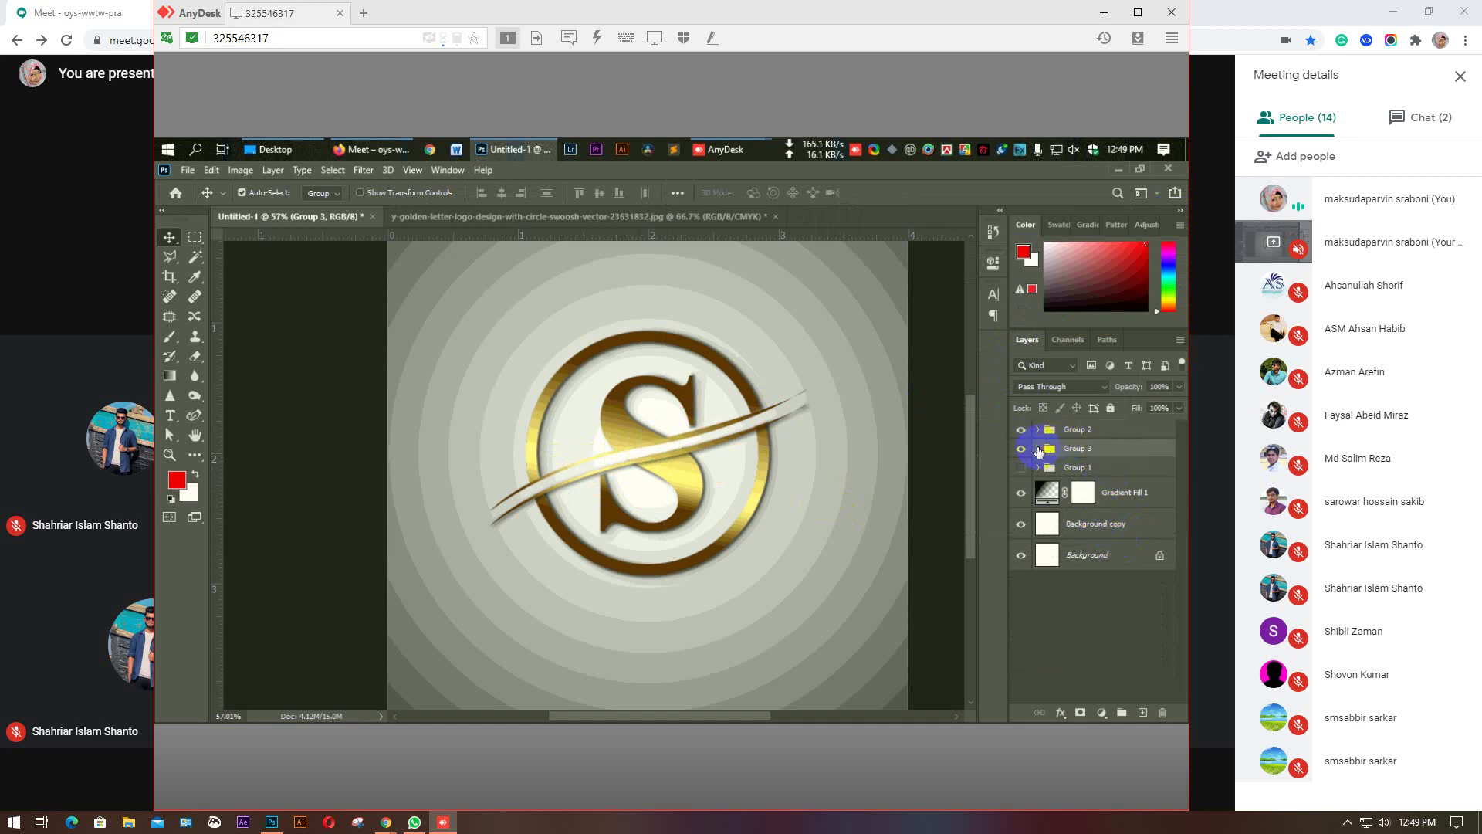
{"action": "left_click", "coordinate": [1038, 449]}
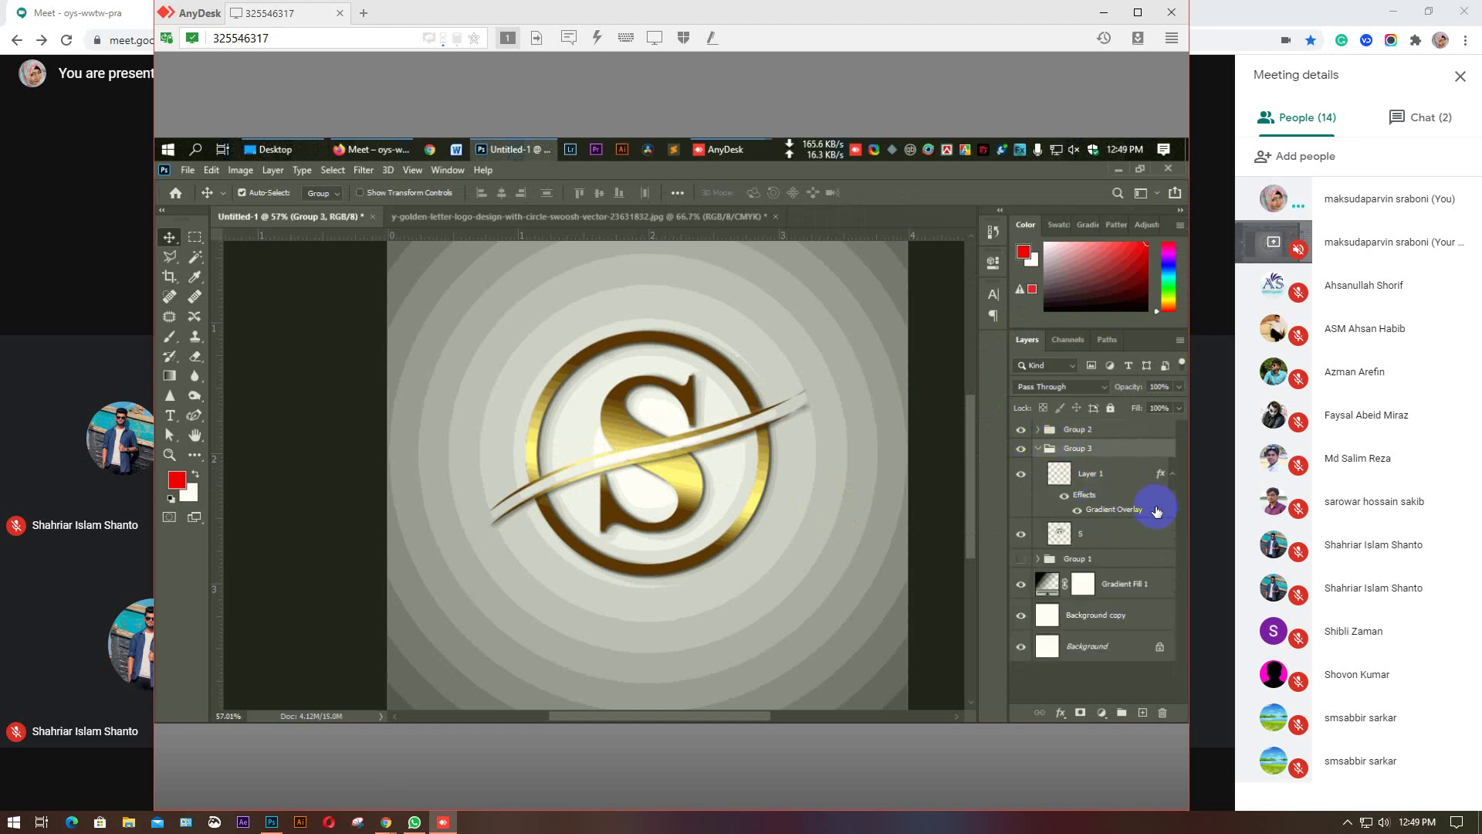
Enable a Drop Shadow on Layer 1 with 50% opacity.
{"action": "double_click", "coordinate": [1128, 477]}
{"action": "left_click_drag", "start_coordinate": [826, 181], "coordinate": [963, 184]}
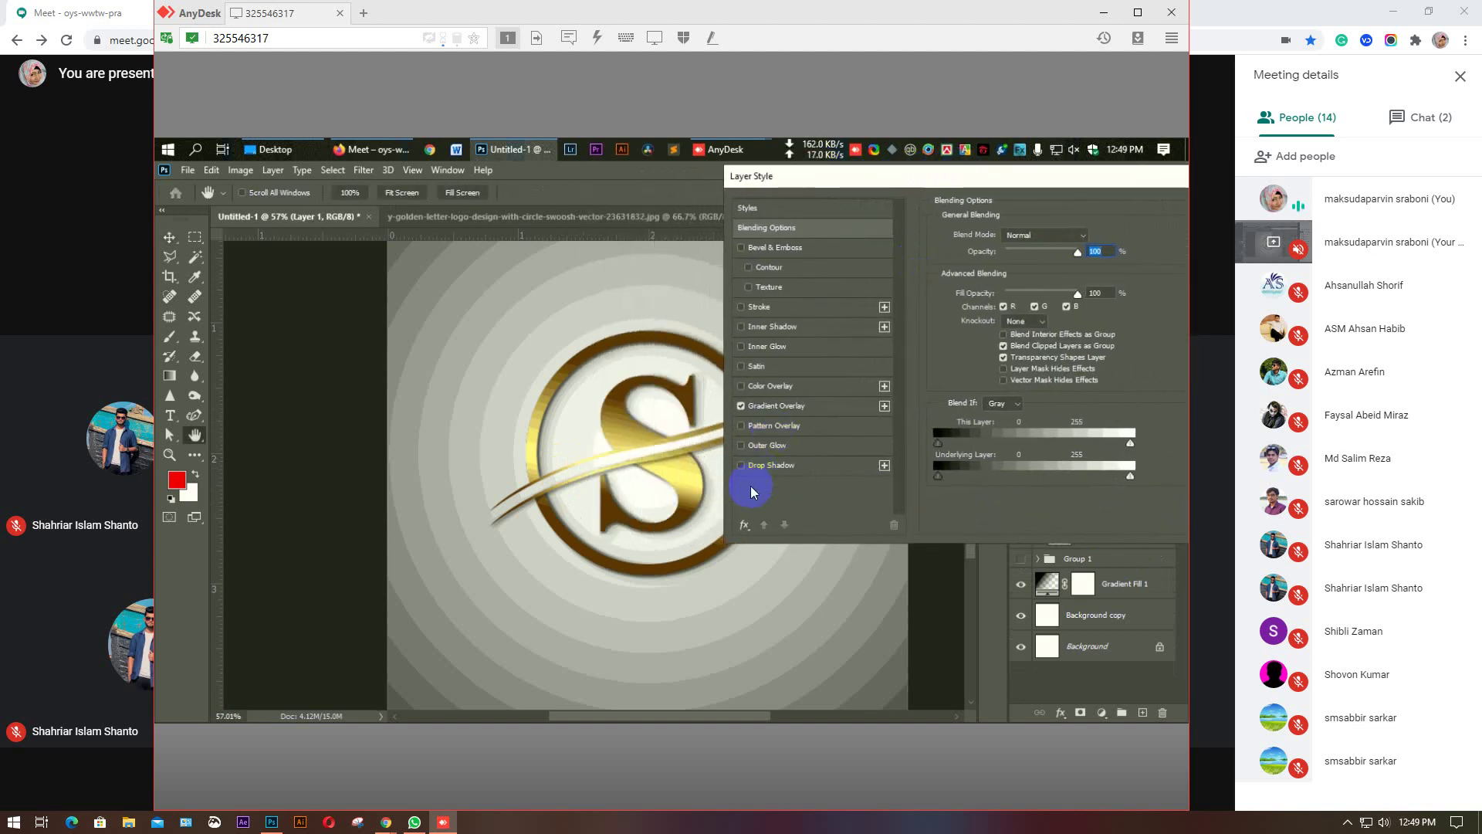
{"action": "left_click", "coordinate": [767, 466]}
{"action": "left_click", "coordinate": [589, 454]}
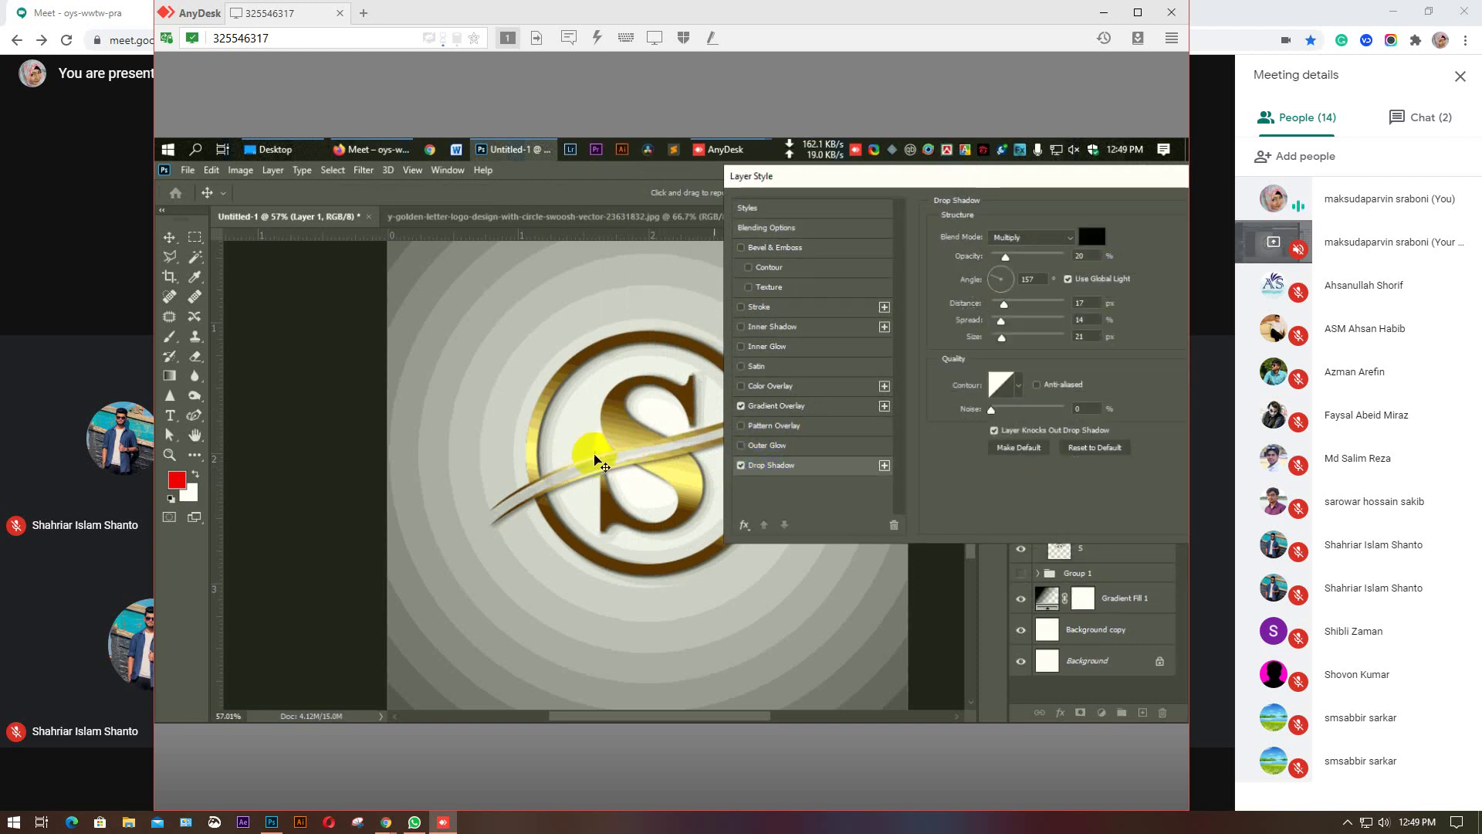
{"action": "double_click", "coordinate": [1089, 257]}
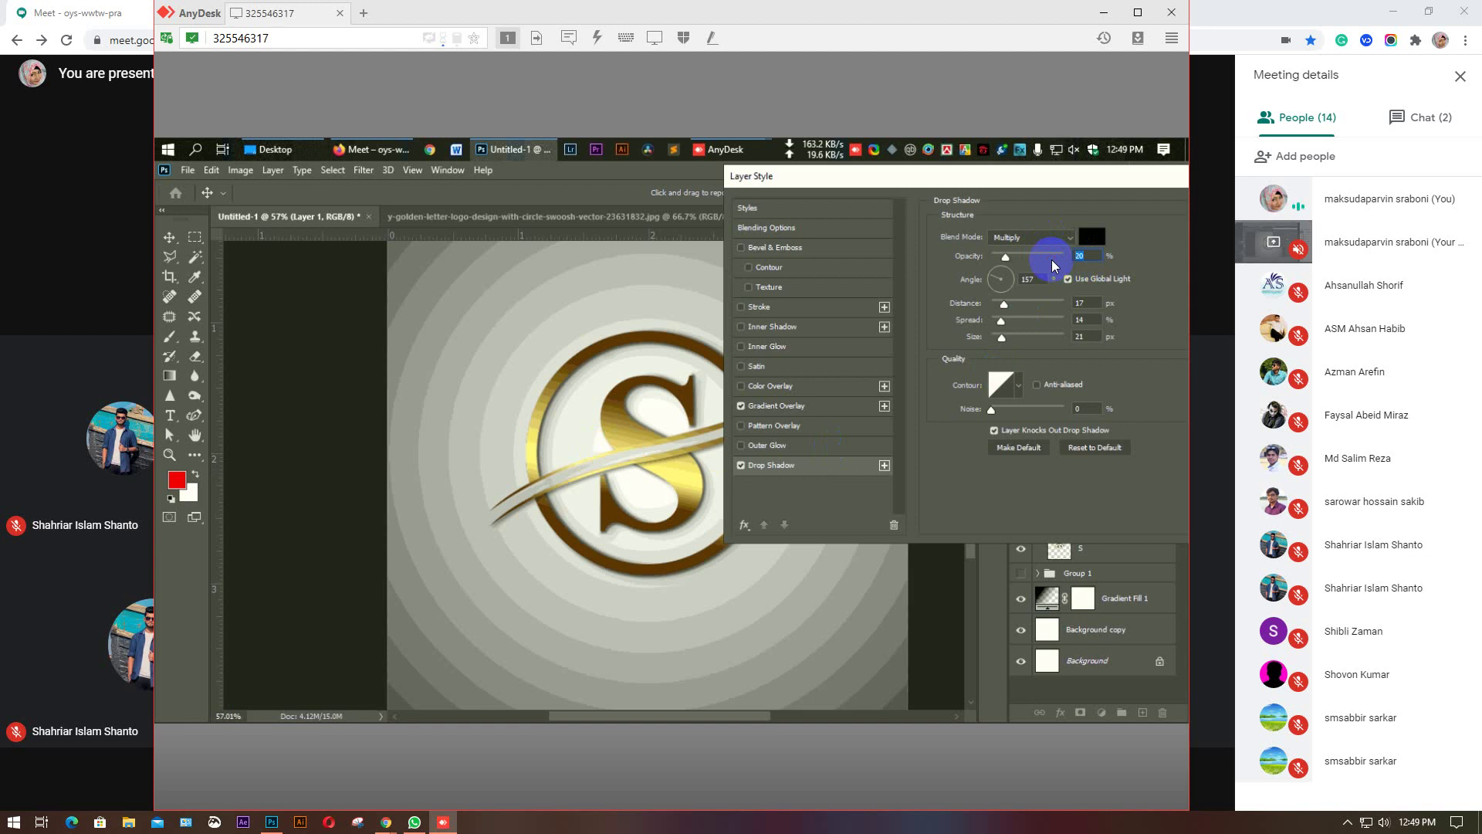
{"action": "type", "text": "80"}
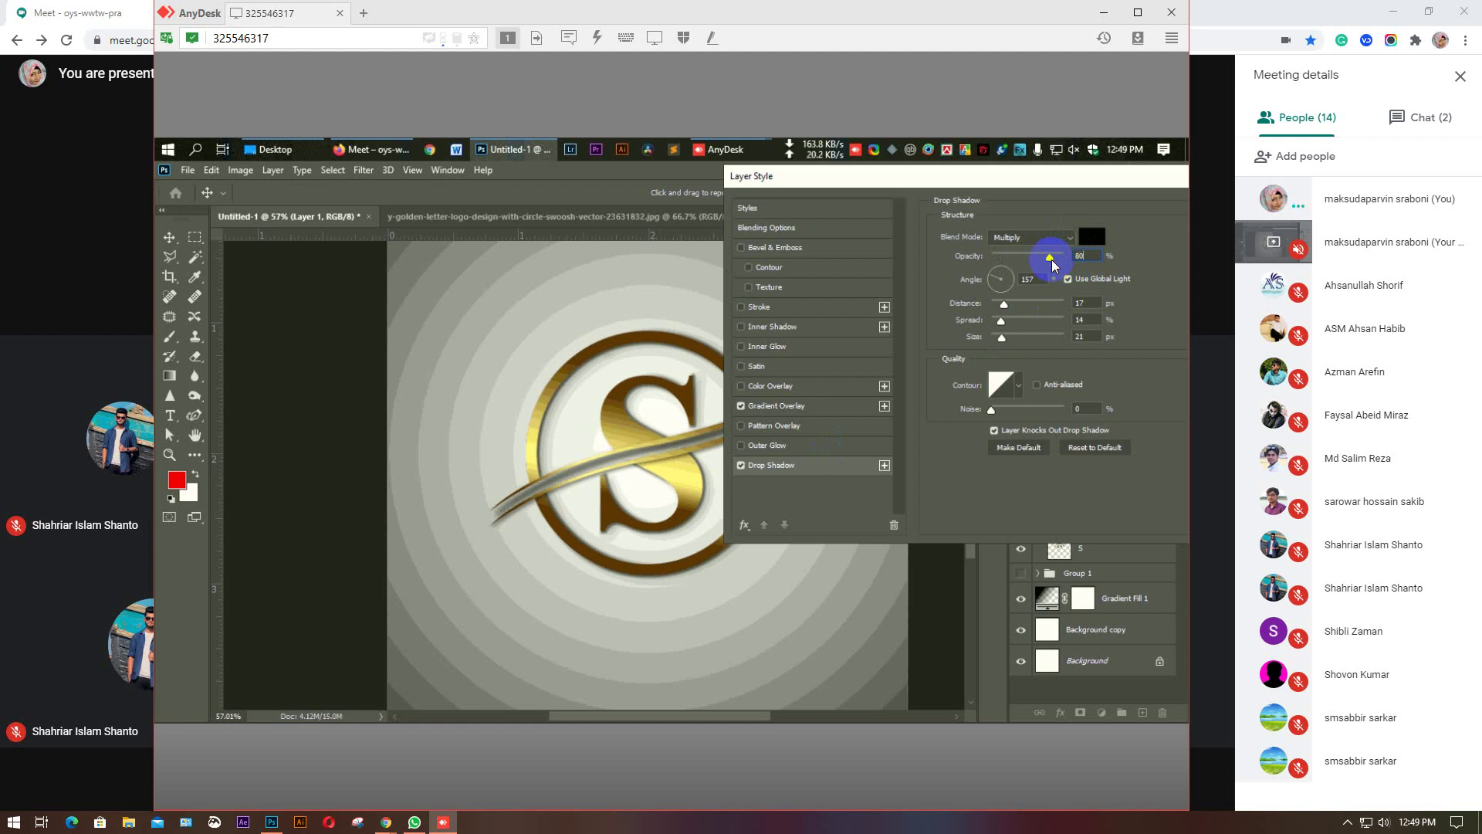
{"action": "key", "text": "BackSpace"}
{"action": "key", "text": "BackSpace"}
{"action": "type", "text": "50"}
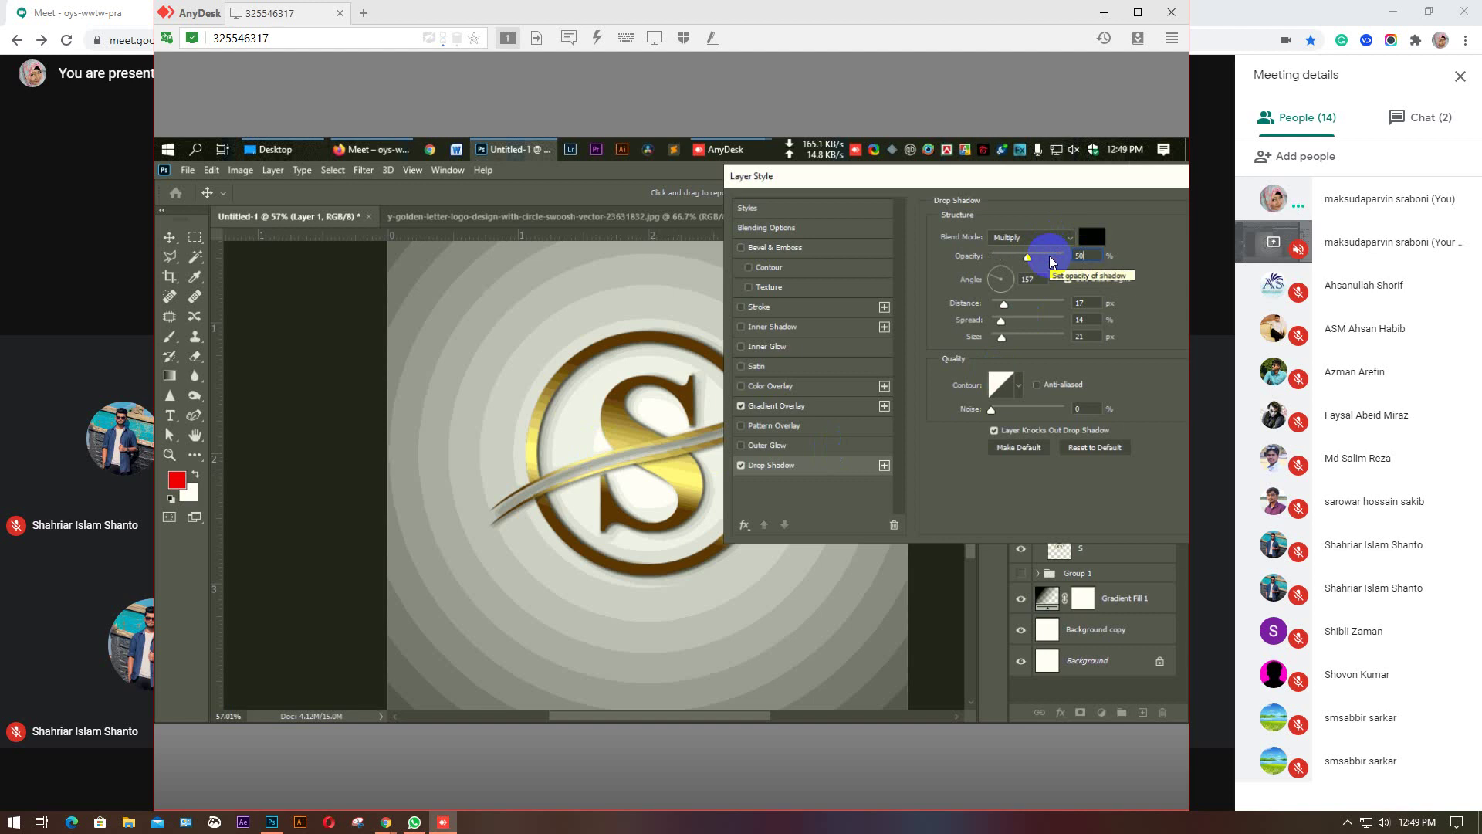
Set the shadow distance to 5, spread to 5 and size to 10, then apply it.
{"action": "double_click", "coordinate": [1069, 305]}
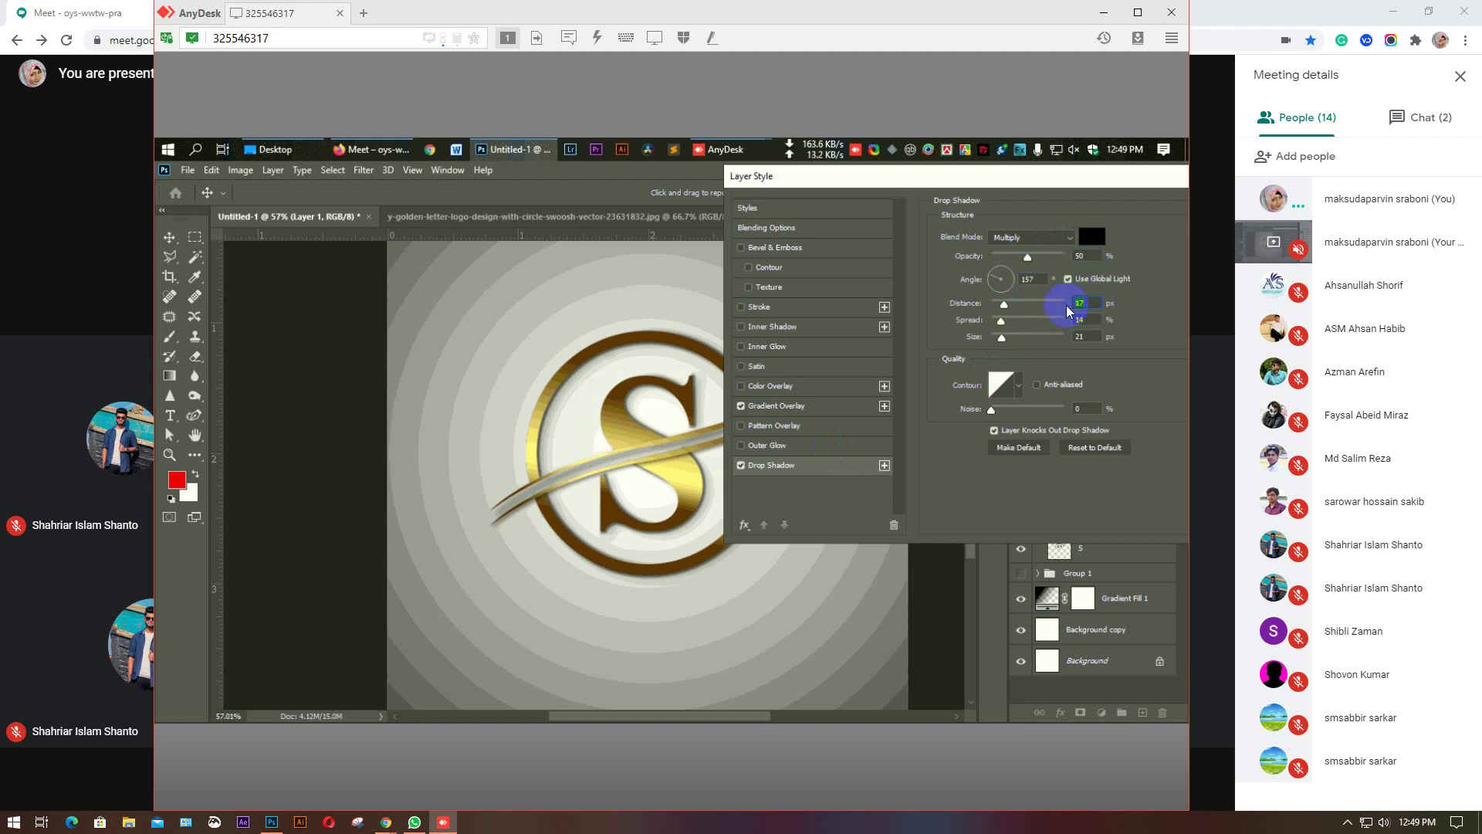
{"action": "type", "text": "10"}
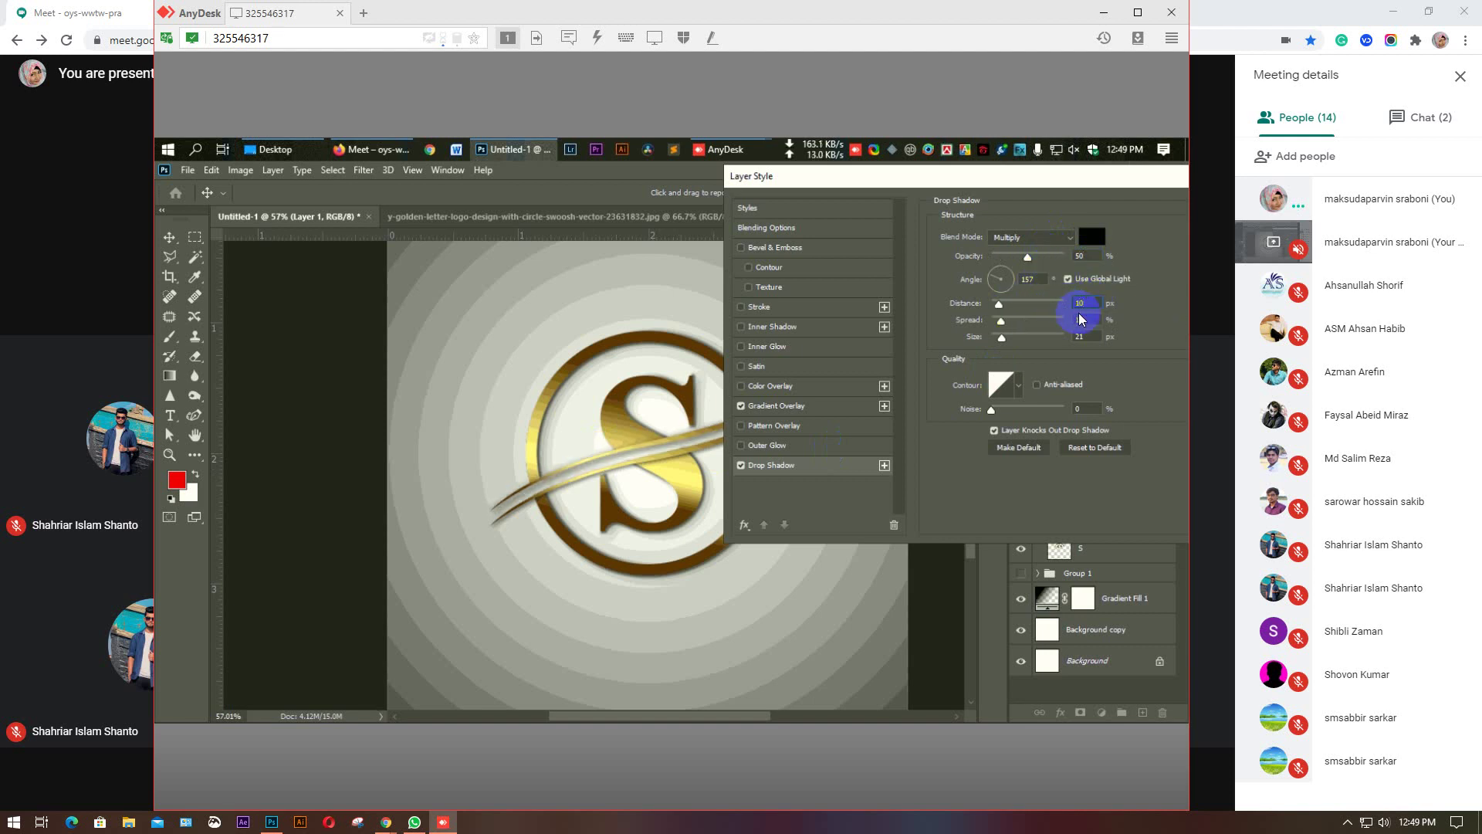
{"action": "double_click", "coordinate": [1088, 317]}
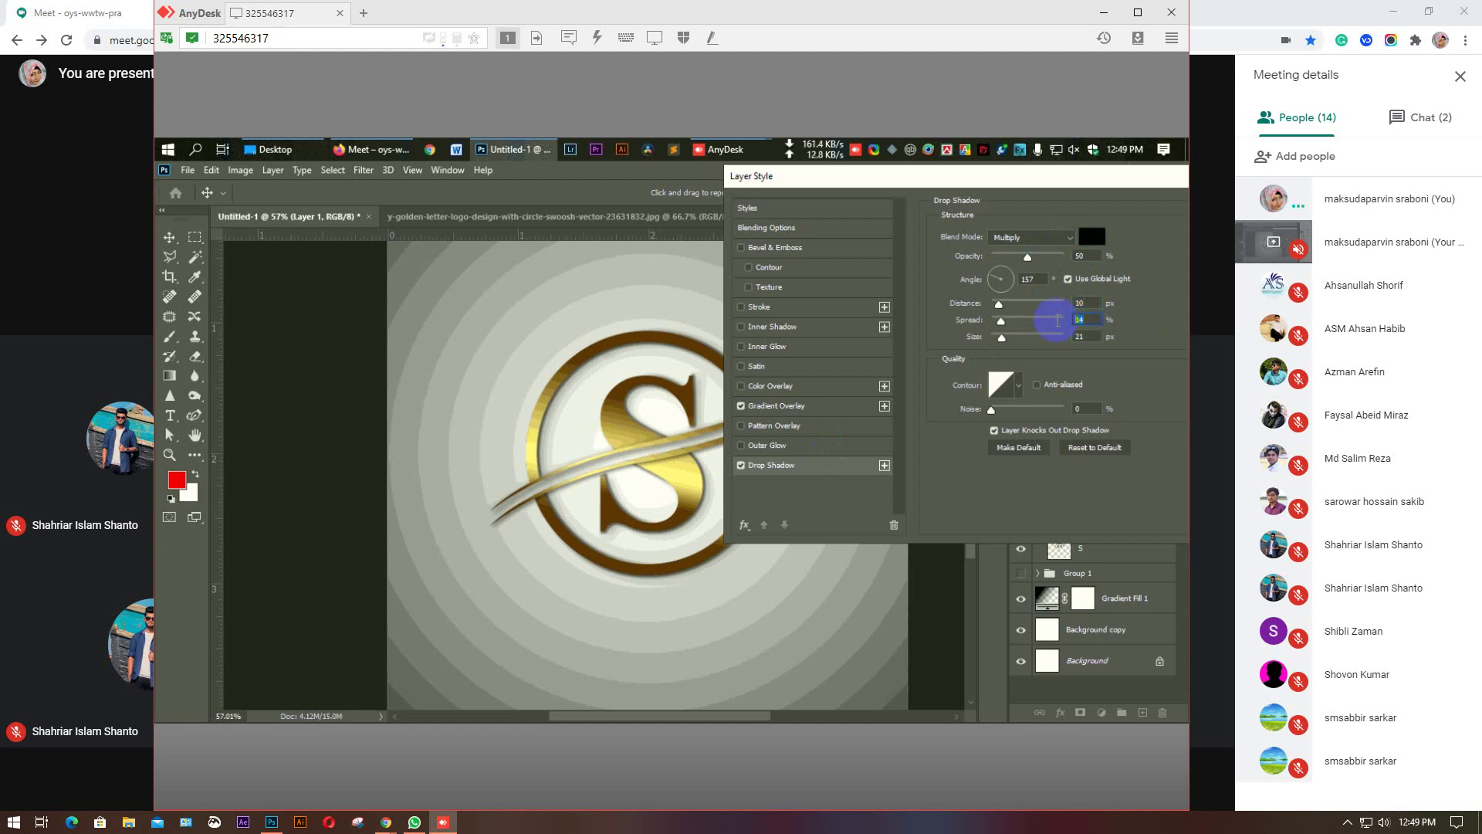
{"action": "type", "text": "5"}
{"action": "left_click", "coordinate": [1088, 301]}
{"action": "key", "text": "BackSpace"}
{"action": "key", "text": "BackSpace"}
{"action": "type", "text": "5"}
{"action": "left_click_drag", "start_coordinate": [1092, 338], "coordinate": [1052, 342]}
{"action": "type", "text": "10"}
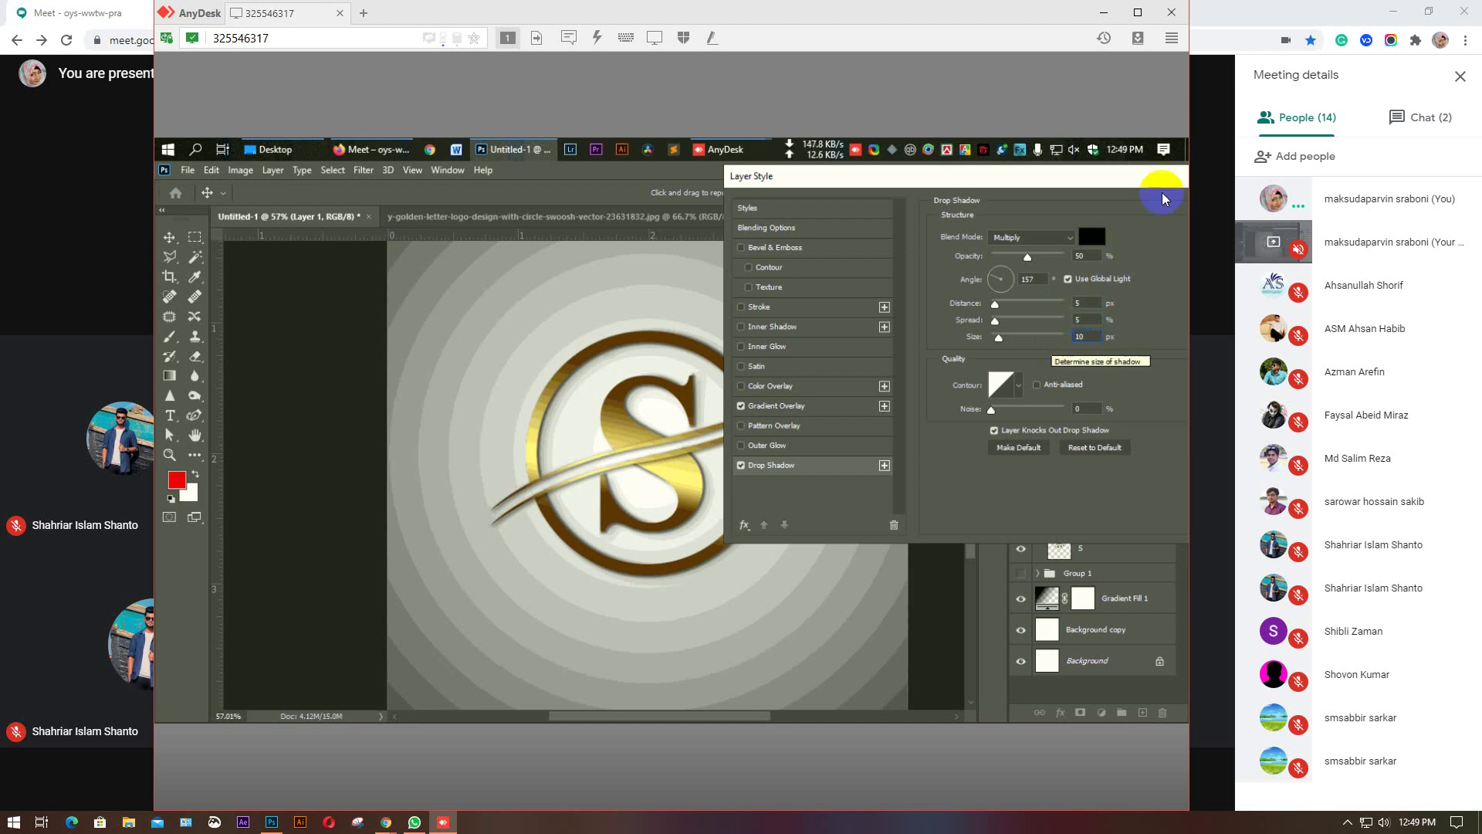
{"action": "left_click_drag", "start_coordinate": [948, 176], "coordinate": [738, 172]}
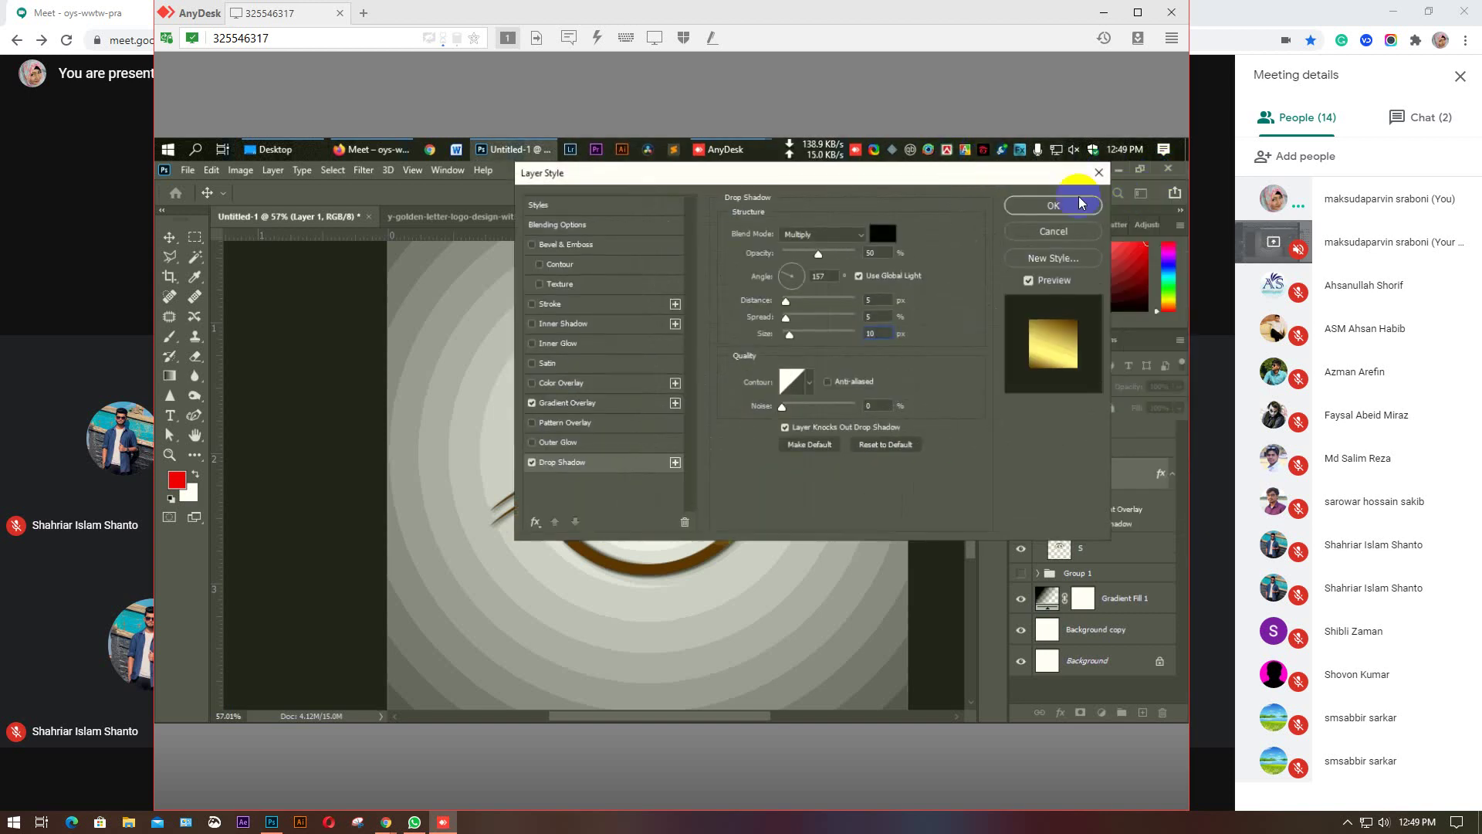
{"action": "left_click", "coordinate": [1054, 206]}
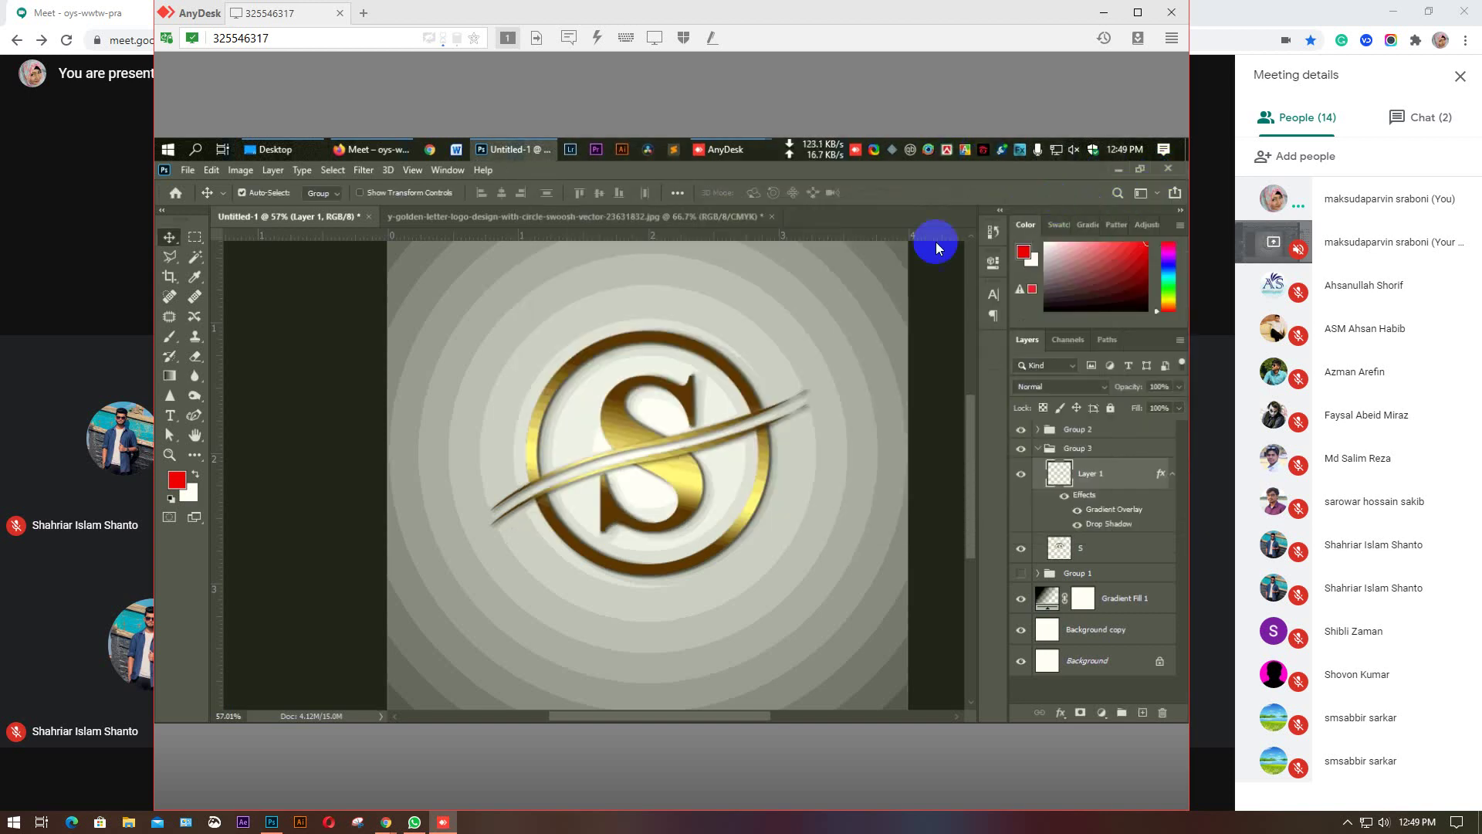
Check the S logo against the reference Y logo tab and collapse Group 3.
{"action": "left_click", "coordinate": [479, 218]}
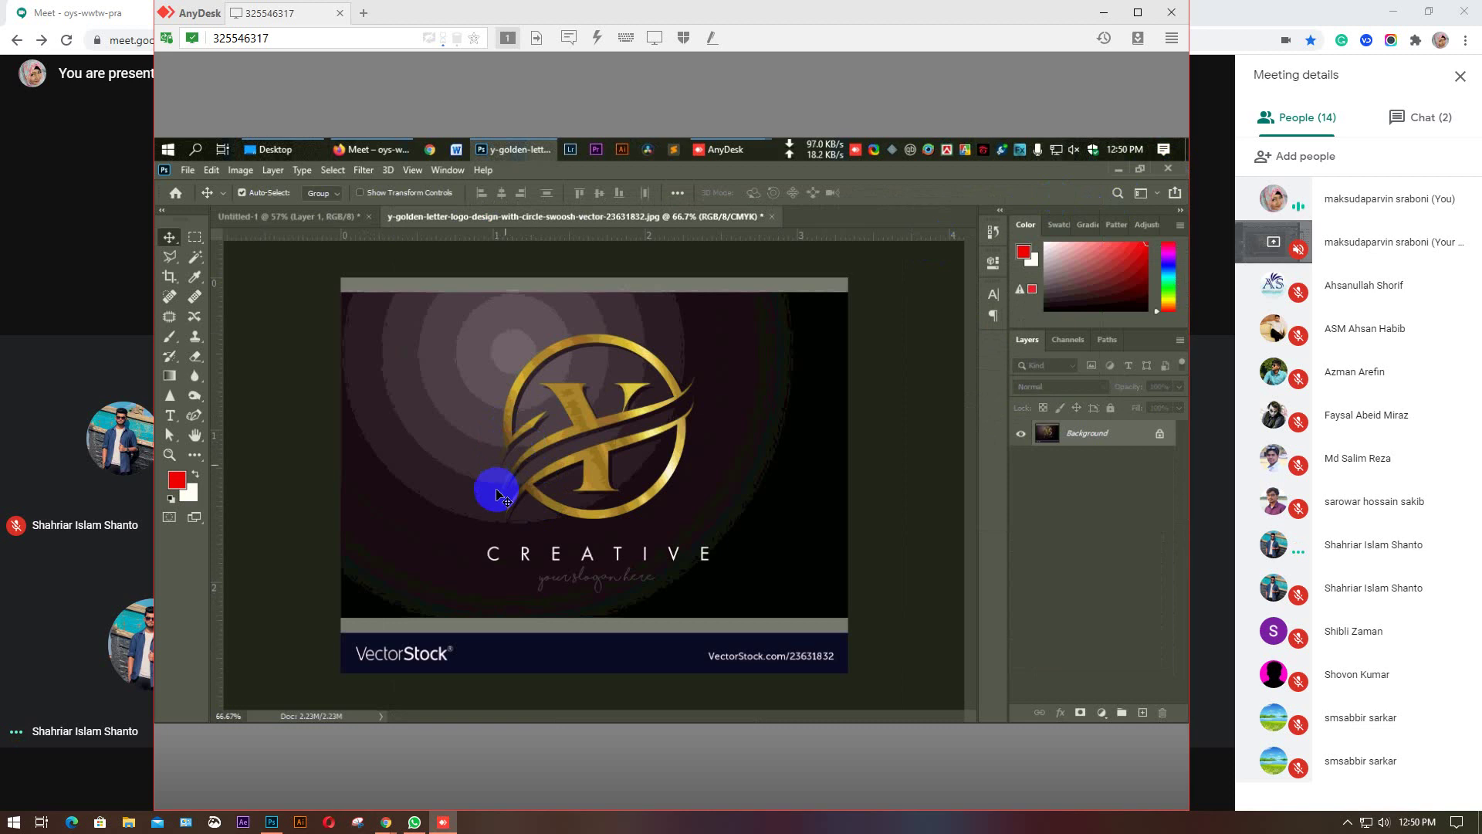
{"action": "left_click", "coordinate": [298, 217]}
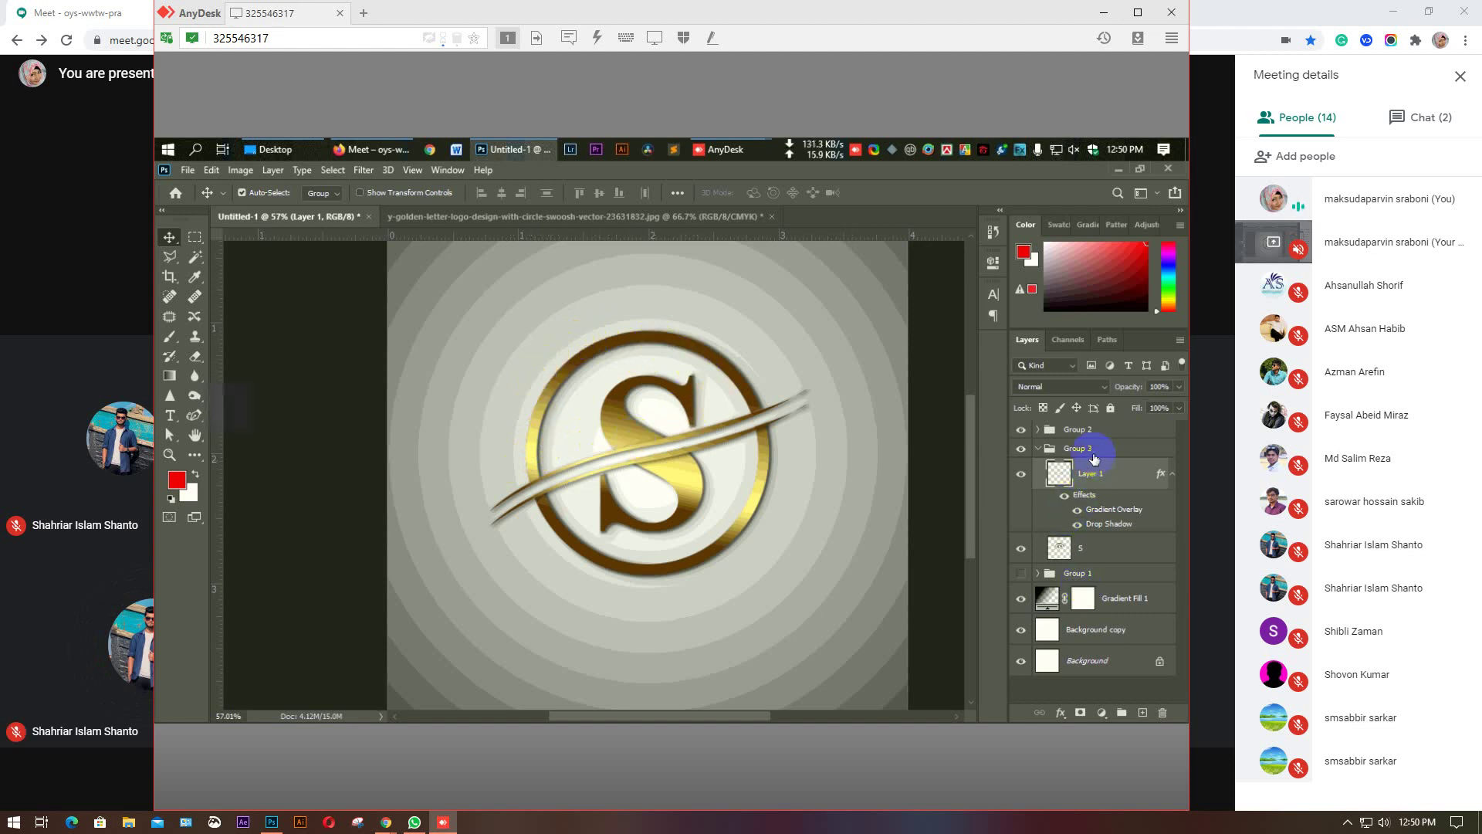
{"action": "left_click", "coordinate": [1037, 449]}
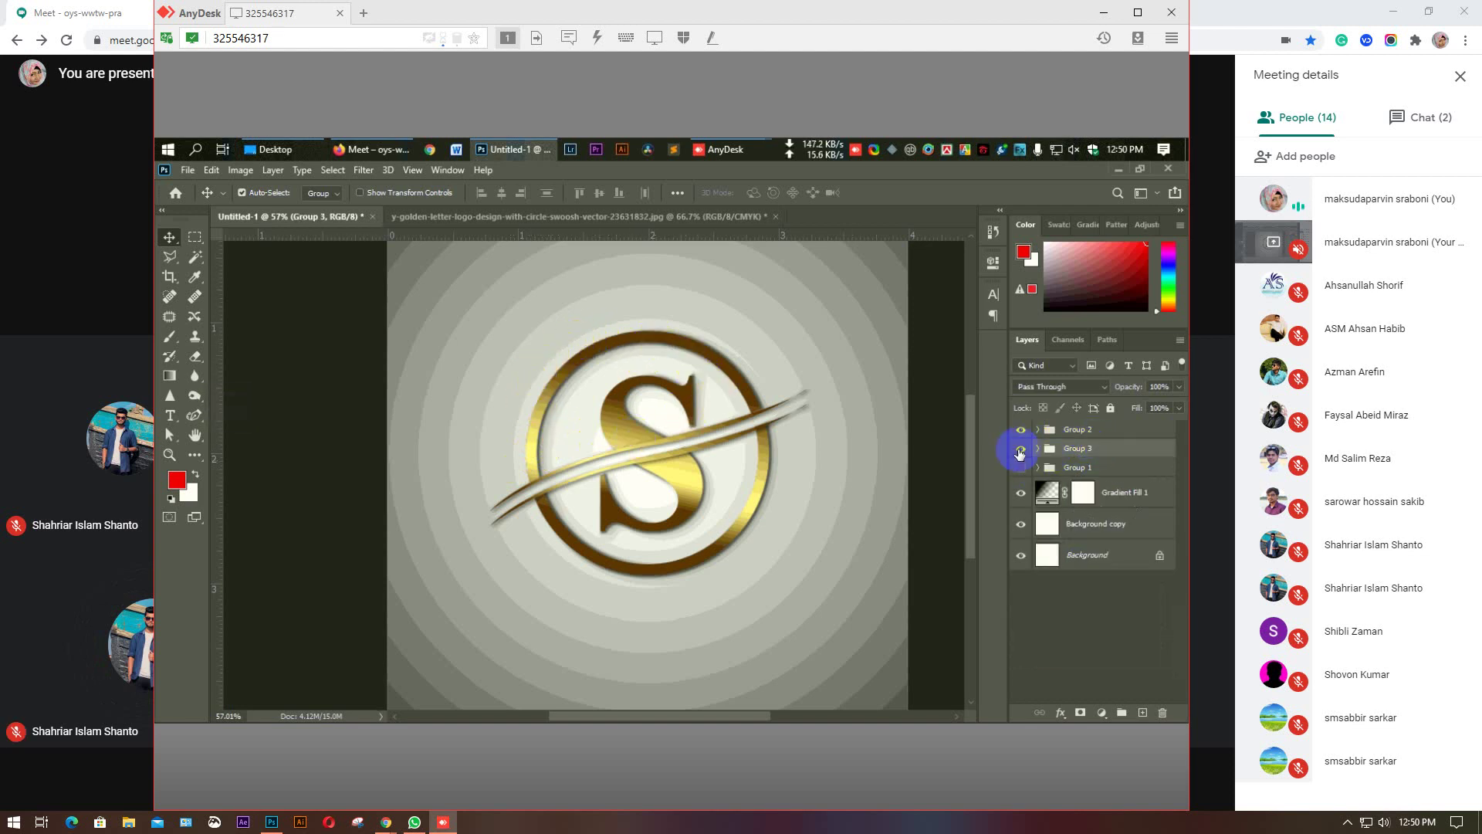
Toggle Group 3's visibility, hide Group 1, and close the AnyDesk remote window.
{"action": "left_click", "coordinate": [1018, 450]}
{"action": "left_click", "coordinate": [1018, 450]}
{"action": "left_click", "coordinate": [1020, 467]}
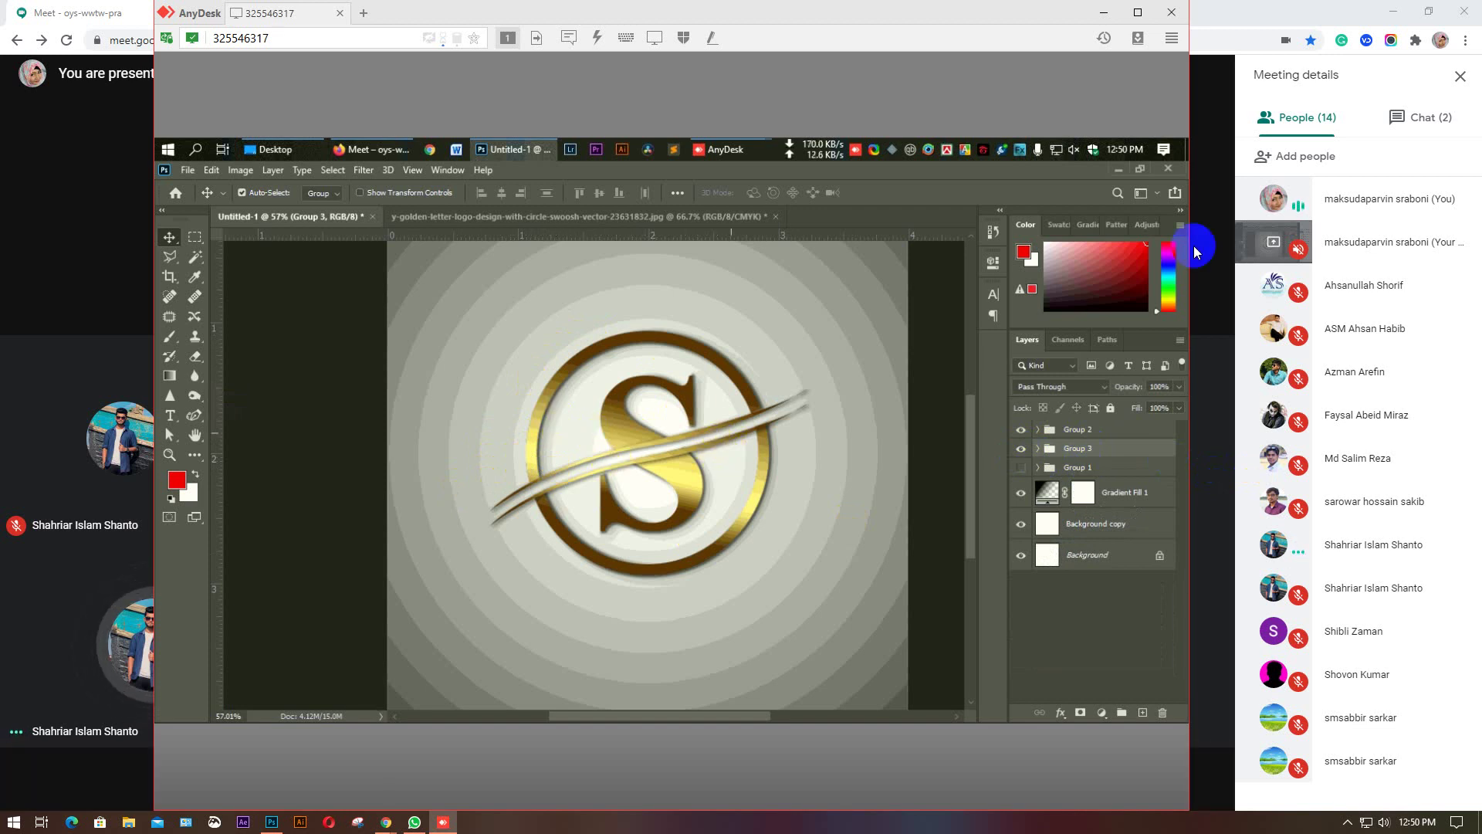
{"action": "left_click", "coordinate": [1172, 14]}
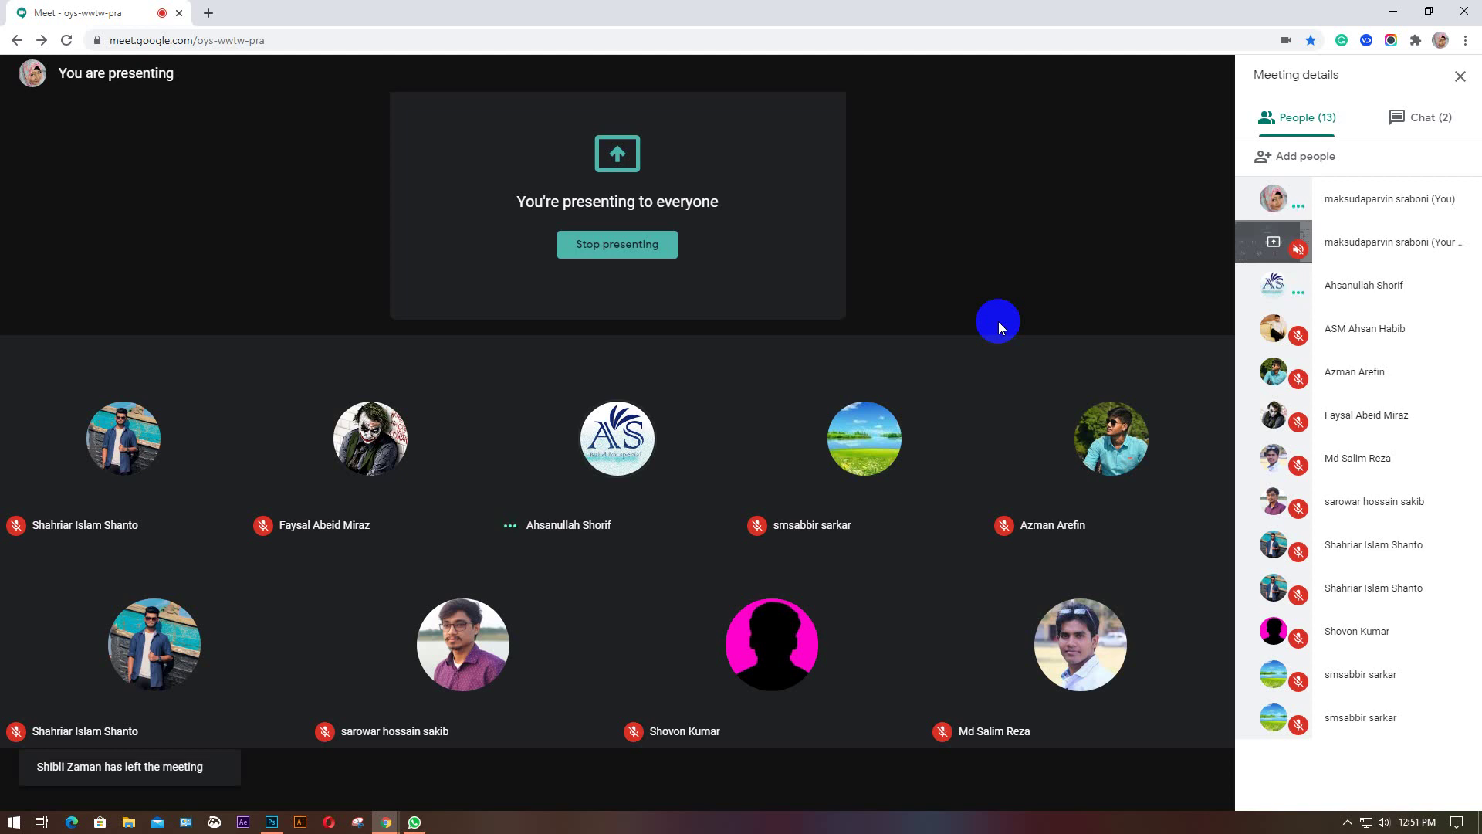
Show the Google Meet control bar near the camera button while presenting.
{"action": "left_click", "coordinate": [678, 778]}
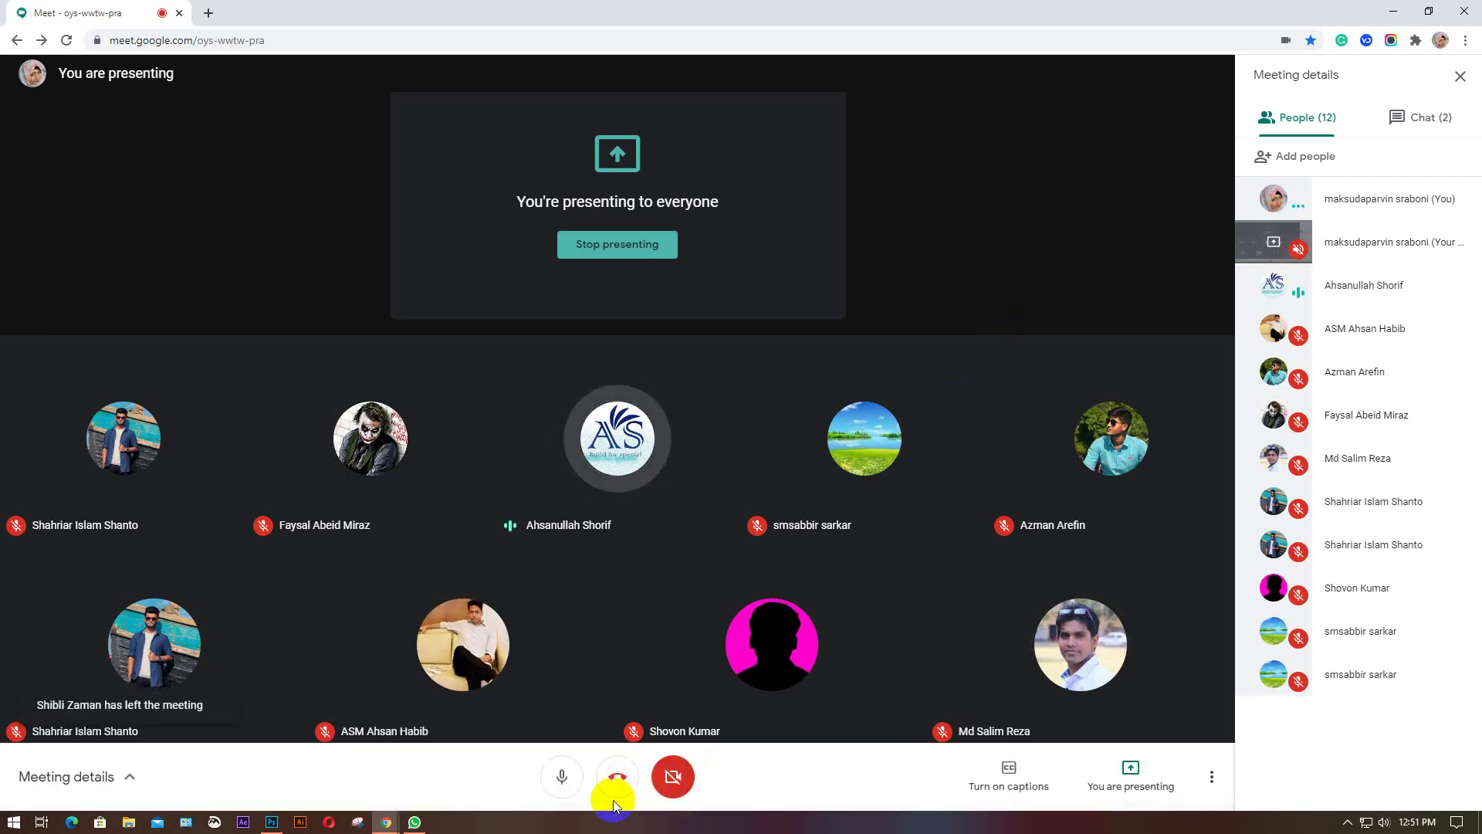